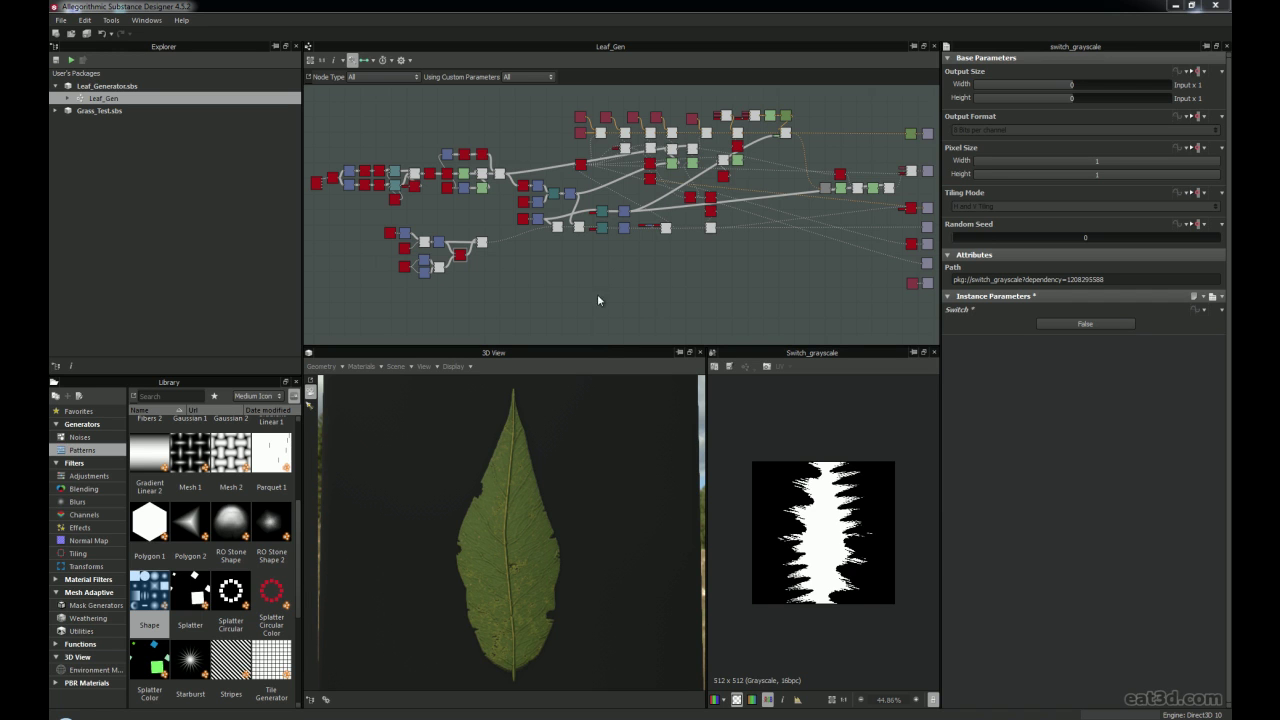
Enlarge the 3D view and examine the generated leaf's veins, spots, holes and torn edges up close
{"action": "left_click_drag", "start_coordinate": [596, 347], "coordinate": [591, 297]}
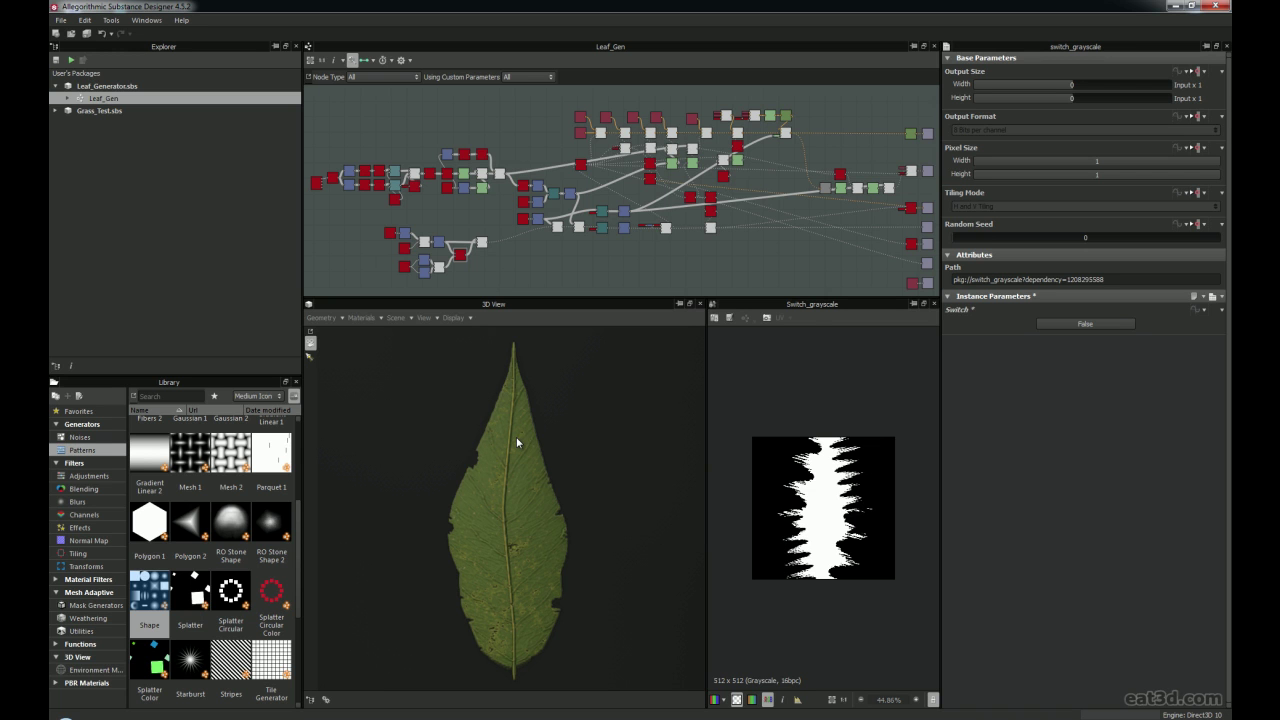
{"action": "scroll", "coordinate": [533, 506], "scroll_direction": "up", "scroll_amount": 5}
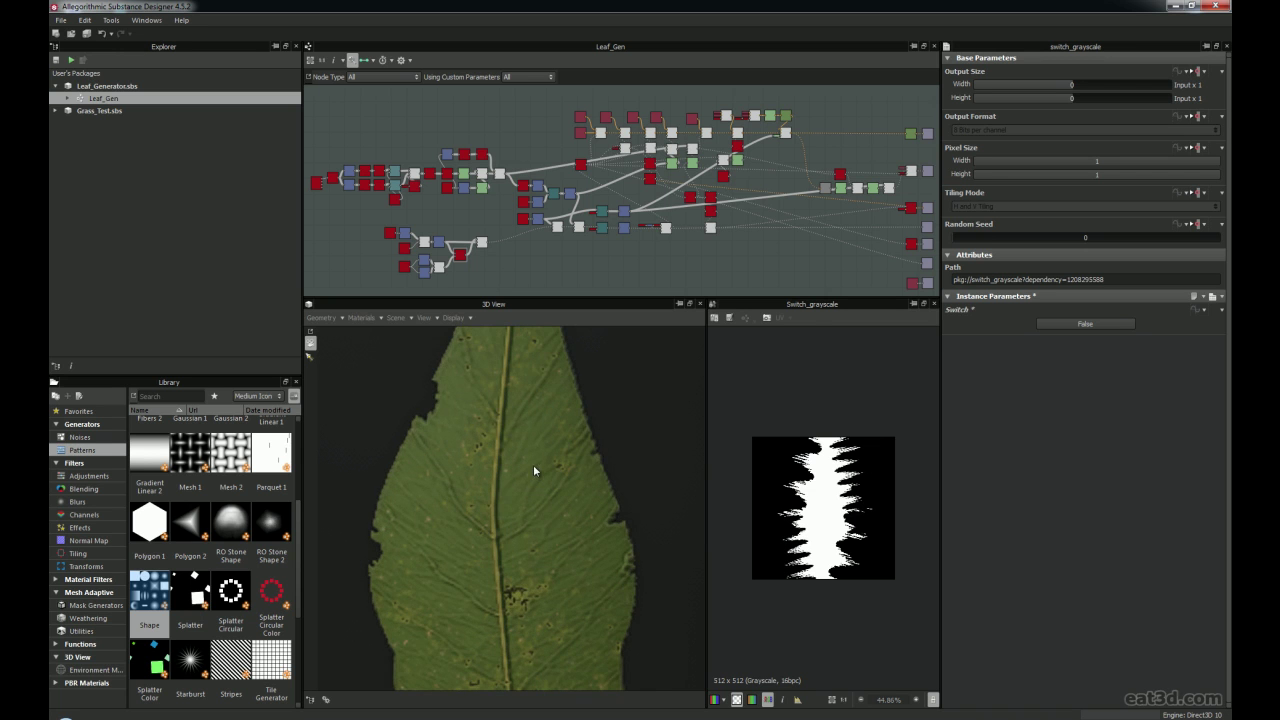
{"action": "mouse_move", "coordinate": [533, 475]}
{"action": "middle_mouse_down"}
{"action": "mouse_move", "coordinate": [531, 517]}
{"action": "mouse_move", "coordinate": [534, 494]}
{"action": "middle_mouse_up"}
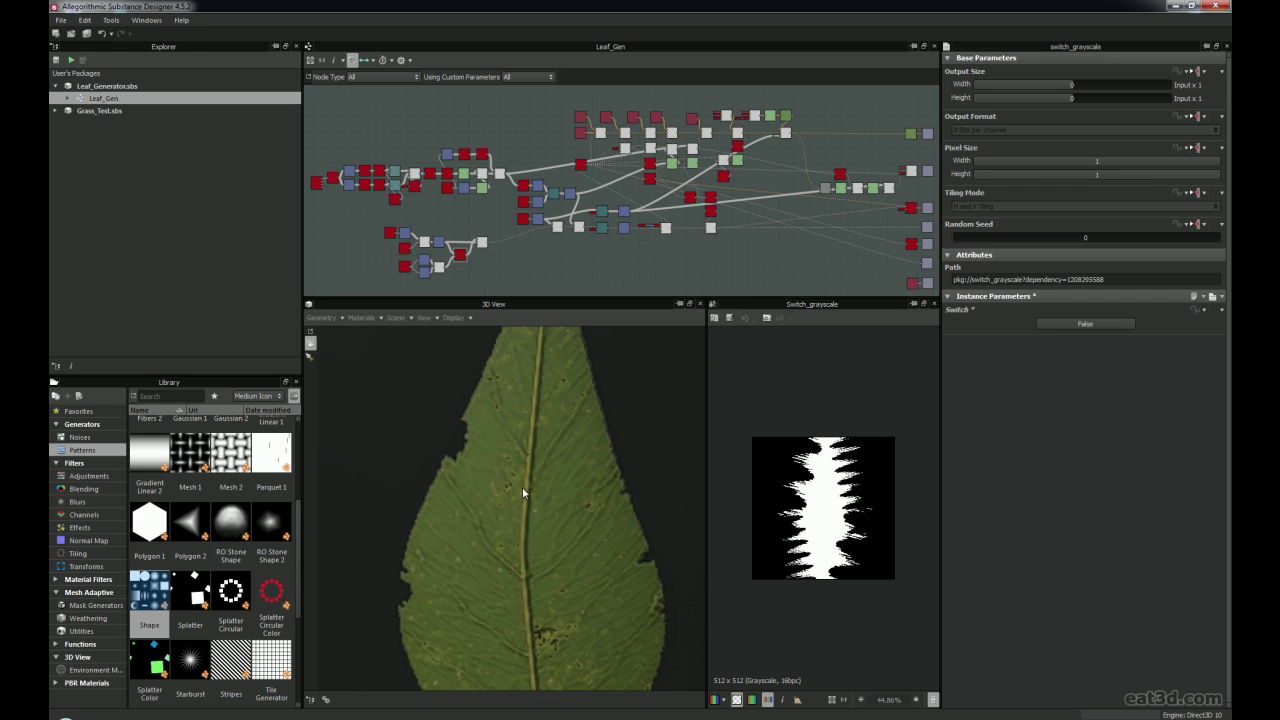
{"action": "middle_click_drag", "start_coordinate": [446, 542], "coordinate": [487, 413]}
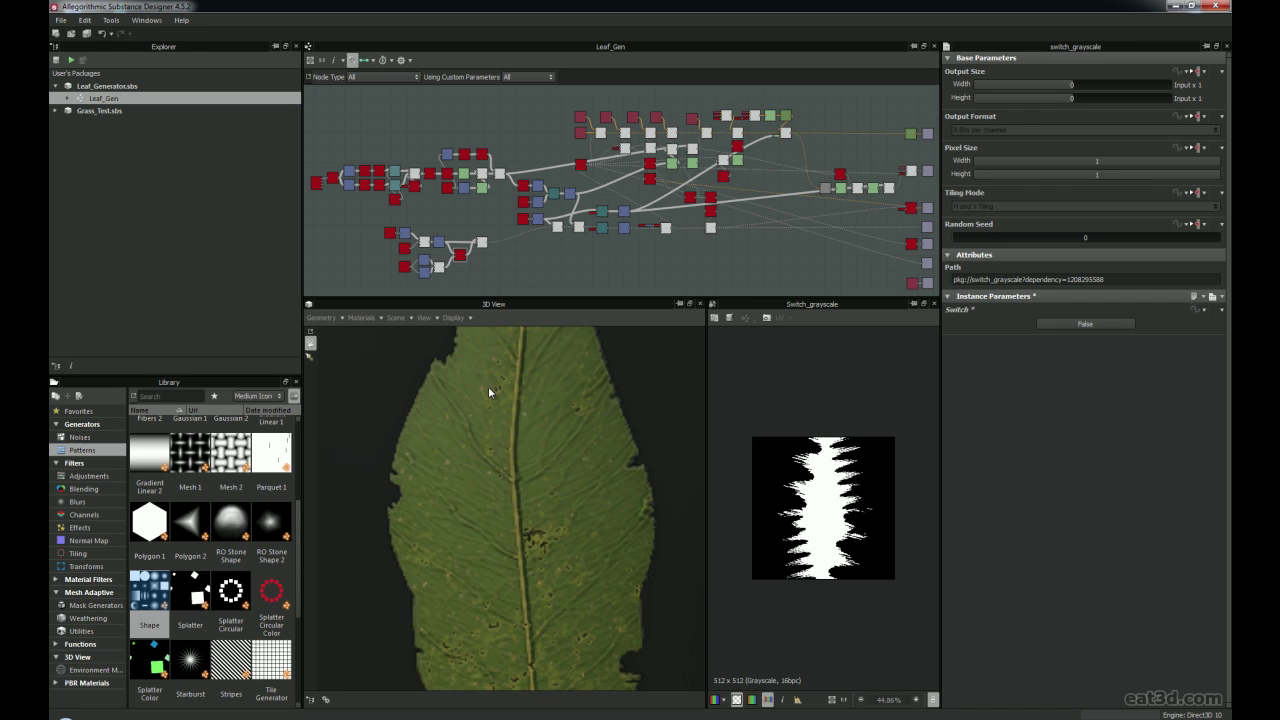
{"action": "middle_click_drag", "start_coordinate": [590, 547], "coordinate": [548, 454]}
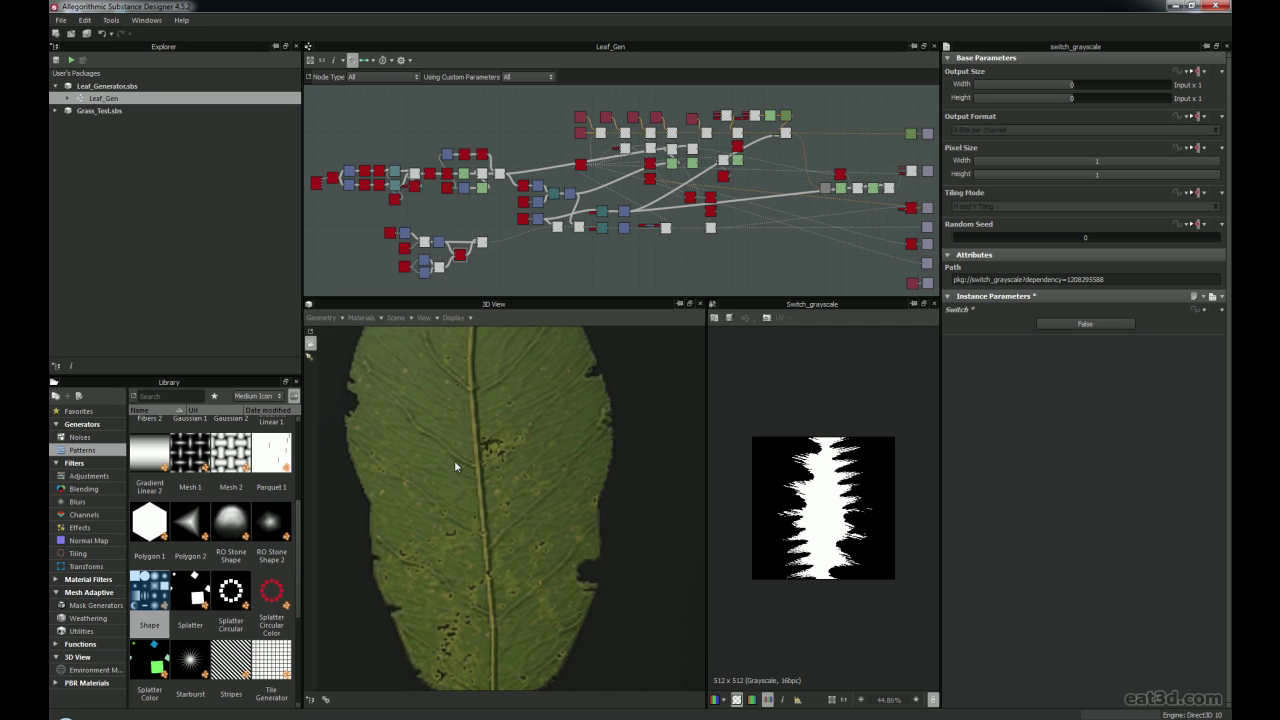
{"action": "scroll", "coordinate": [484, 508], "scroll_direction": "down", "scroll_amount": 1}
{"action": "mouse_move", "coordinate": [484, 508]}
{"action": "middle_mouse_down"}
{"action": "mouse_move", "coordinate": [480, 478]}
{"action": "mouse_move", "coordinate": [477, 516]}
{"action": "middle_mouse_up"}
{"action": "mouse_move", "coordinate": [474, 357]}
{"action": "middle_mouse_down"}
{"action": "mouse_move", "coordinate": [482, 463]}
{"action": "mouse_move", "coordinate": [500, 389]}
{"action": "mouse_move", "coordinate": [491, 371]}
{"action": "middle_mouse_up"}
{"action": "mouse_move", "coordinate": [493, 467]}
{"action": "middle_mouse_down"}
{"action": "mouse_move", "coordinate": [498, 442]}
{"action": "mouse_move", "coordinate": [498, 458]}
{"action": "middle_mouse_up"}
{"action": "left_click_drag", "start_coordinate": [497, 455], "coordinate": [476, 507]}
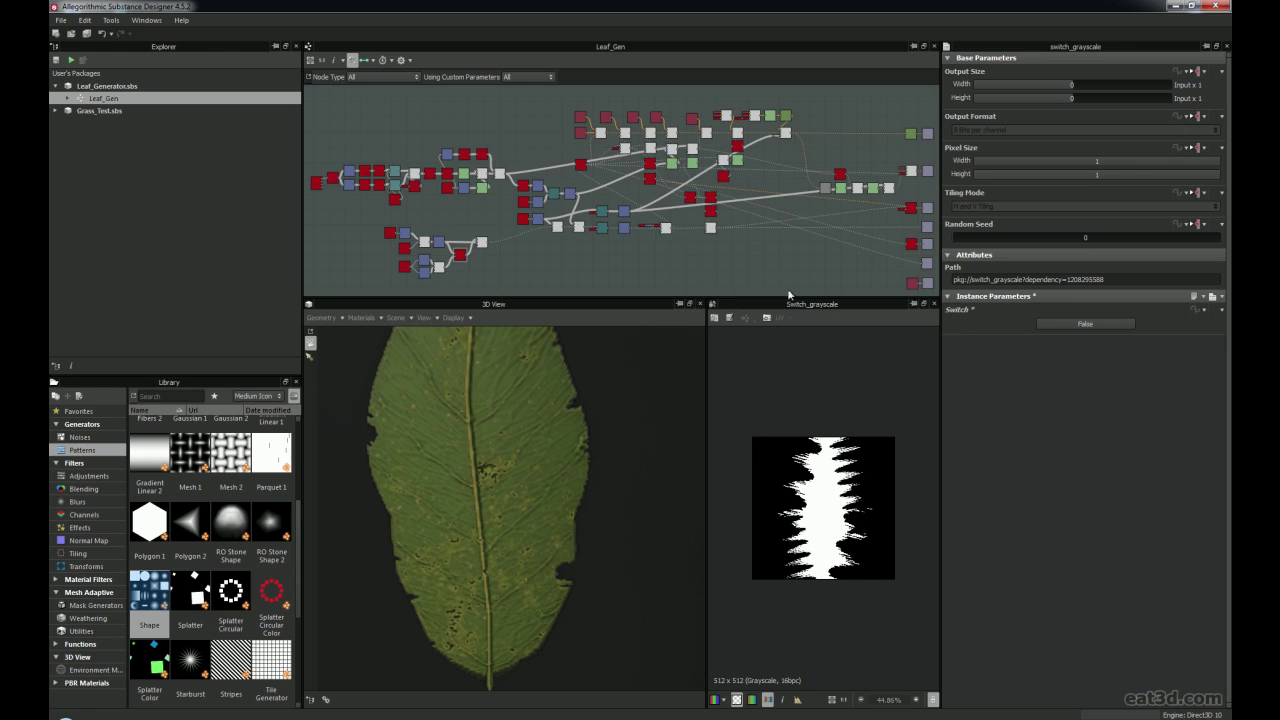
Examine the Leaf_Gen graph from its middle section to the output nodes, including the normal and ambient occlusion outputs
{"action": "middle_click_drag", "start_coordinate": [507, 229], "coordinate": [549, 231]}
{"action": "scroll", "coordinate": [549, 231], "scroll_direction": "up", "scroll_amount": 6}
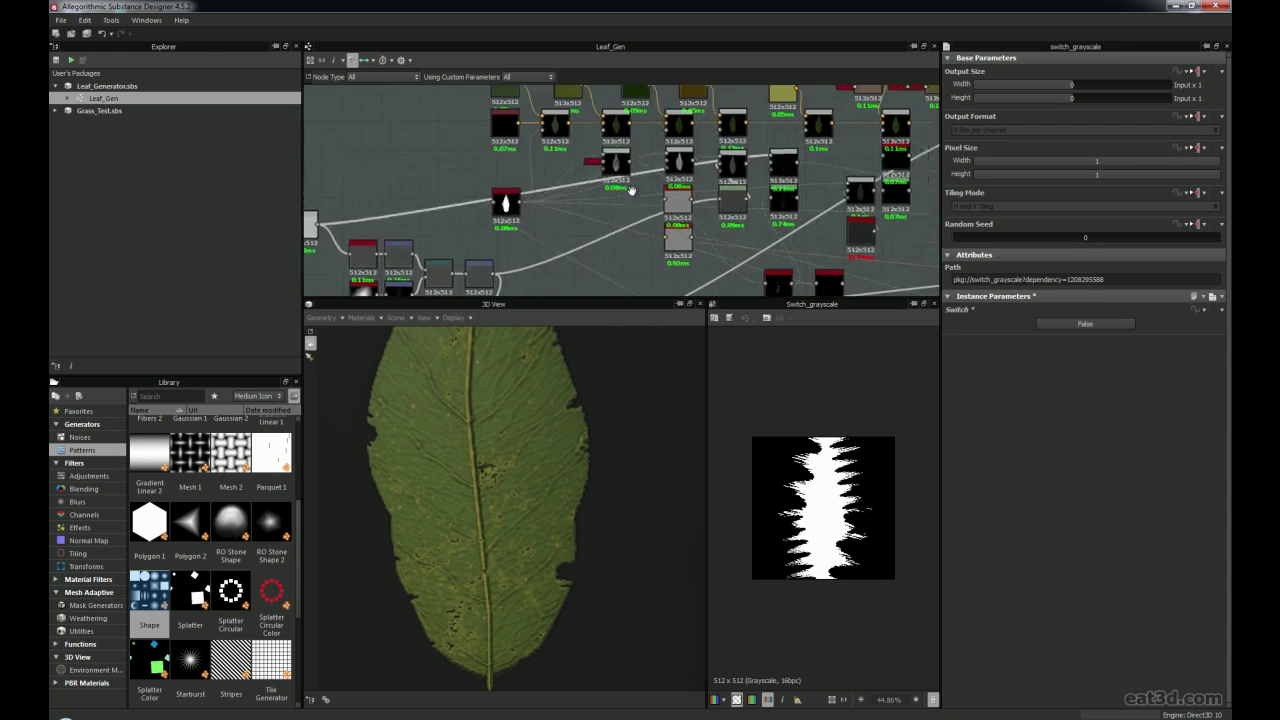
{"action": "middle_click_drag", "start_coordinate": [767, 178], "coordinate": [527, 185]}
{"action": "scroll", "coordinate": [645, 214], "scroll_direction": "down", "scroll_amount": 1}
{"action": "middle_click_drag", "start_coordinate": [677, 243], "coordinate": [588, 236]}
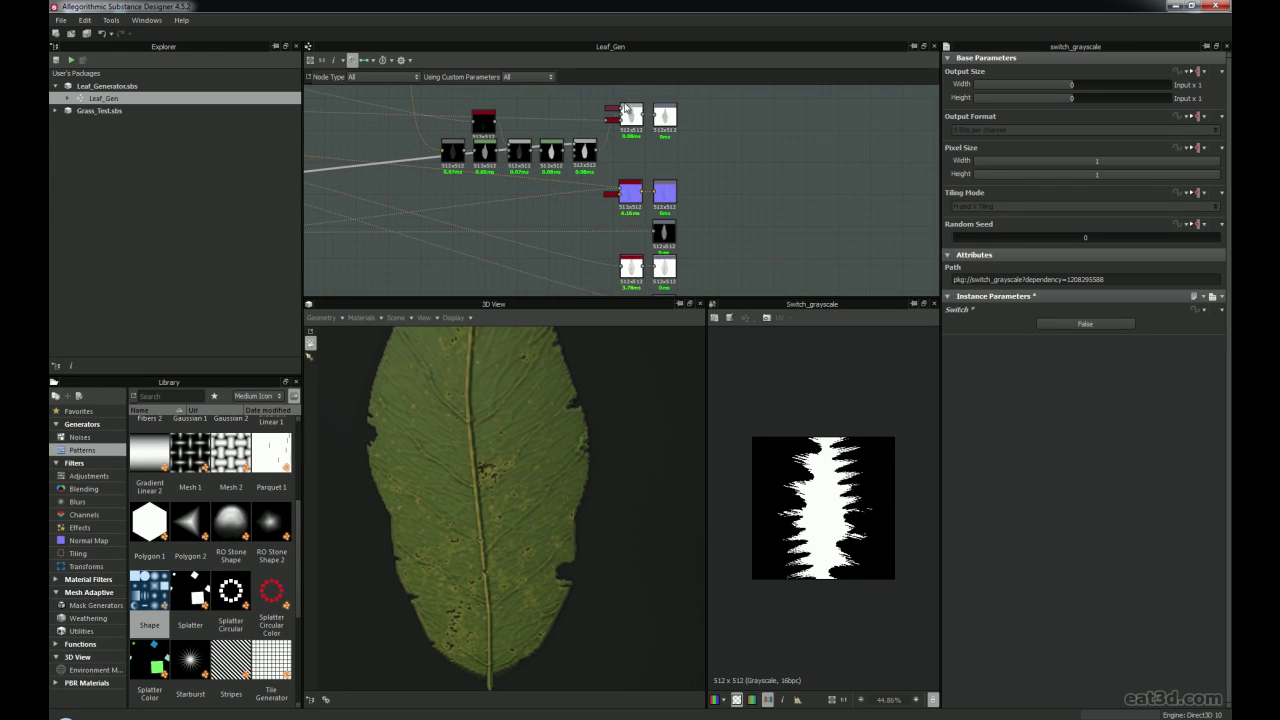
{"action": "middle_click_drag", "start_coordinate": [670, 156], "coordinate": [731, 158]}
{"action": "scroll", "coordinate": [655, 192], "scroll_direction": "up", "scroll_amount": 2}
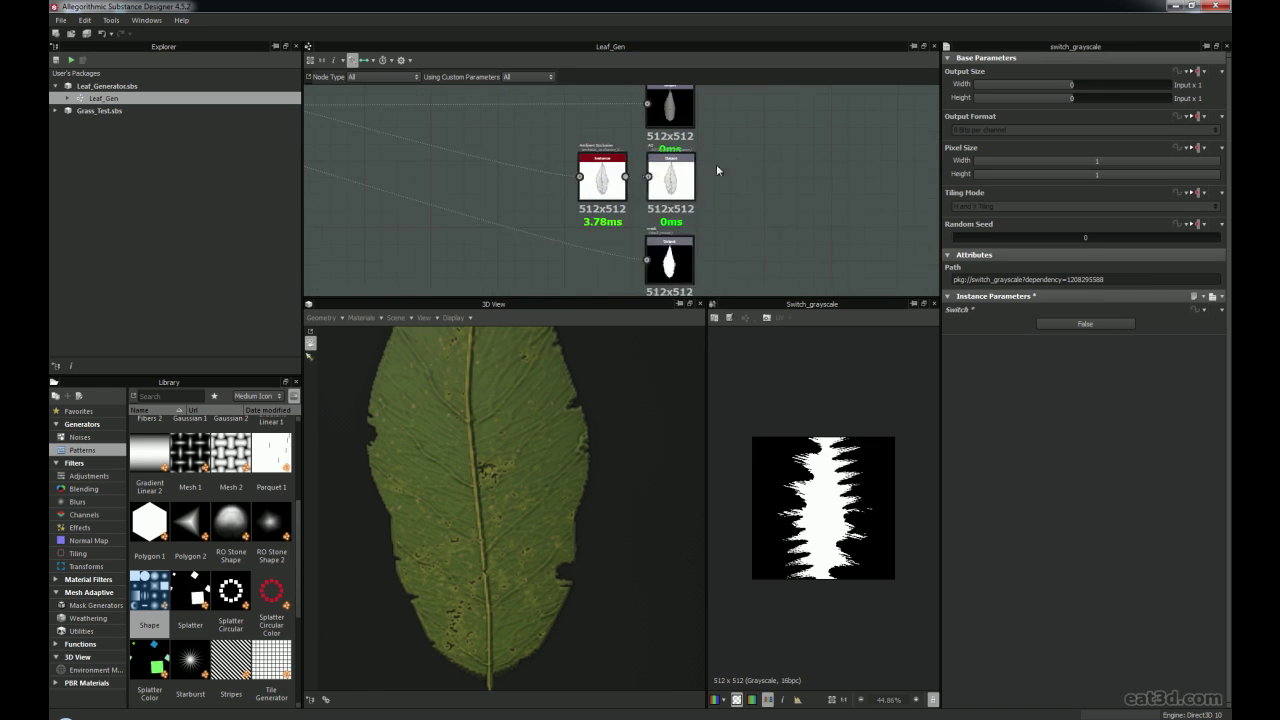
{"action": "middle_click_drag", "start_coordinate": [749, 218], "coordinate": [777, 156]}
{"action": "scroll", "coordinate": [560, 434], "scroll_direction": "down", "scroll_amount": 4}
{"action": "left_click_drag", "start_coordinate": [556, 434], "coordinate": [512, 440]}
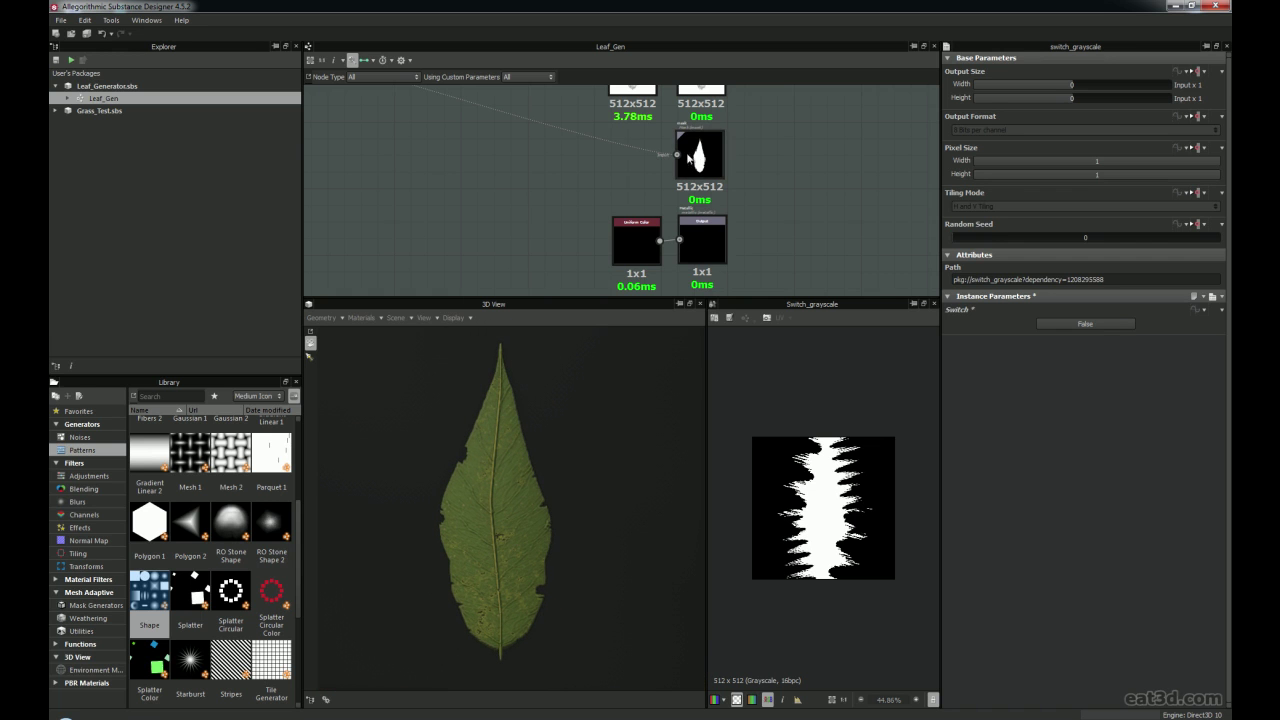
Examine the mask and metallic outputs, and review the layout of the whole leaf graph
{"action": "middle_click_drag", "start_coordinate": [760, 163], "coordinate": [754, 171]}
{"action": "scroll", "coordinate": [754, 171], "scroll_direction": "up", "scroll_amount": 2}
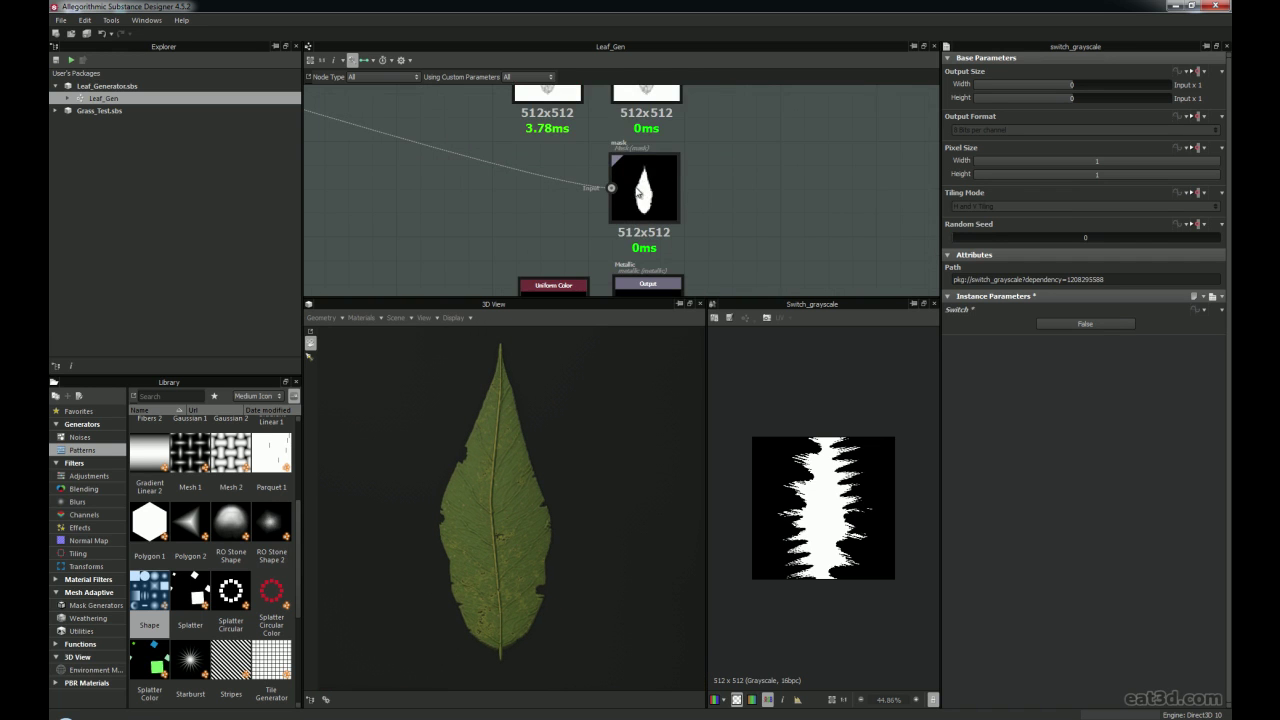
{"action": "middle_click_drag", "start_coordinate": [684, 246], "coordinate": [715, 147]}
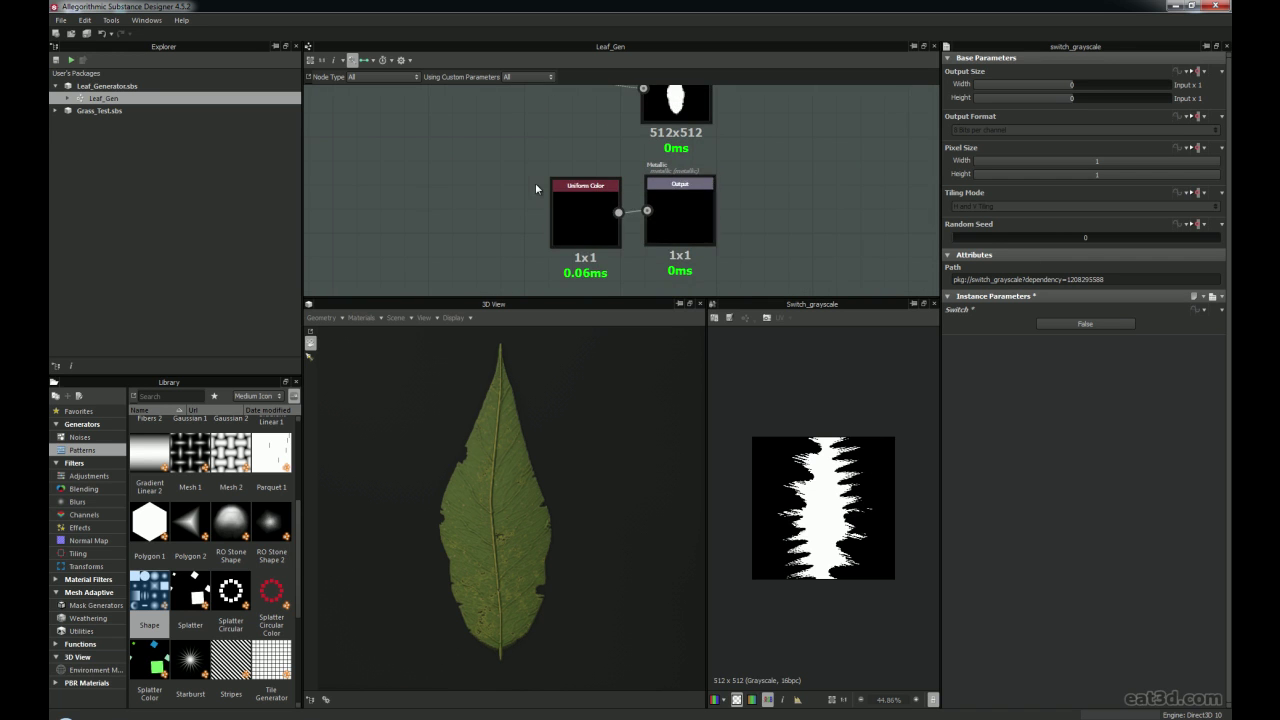
{"action": "scroll", "coordinate": [535, 183], "scroll_direction": "down", "scroll_amount": 3}
{"action": "middle_click_drag", "start_coordinate": [522, 179], "coordinate": [640, 234]}
{"action": "scroll", "coordinate": [491, 198], "scroll_direction": "down", "scroll_amount": 2}
{"action": "middle_click_drag", "start_coordinate": [491, 198], "coordinate": [579, 251]}
{"action": "scroll", "coordinate": [477, 203], "scroll_direction": "down", "scroll_amount": 2}
{"action": "scroll", "coordinate": [480, 205], "scroll_direction": "down", "scroll_amount": 1}
{"action": "scroll", "coordinate": [611, 224], "scroll_direction": "up", "scroll_amount": 2}
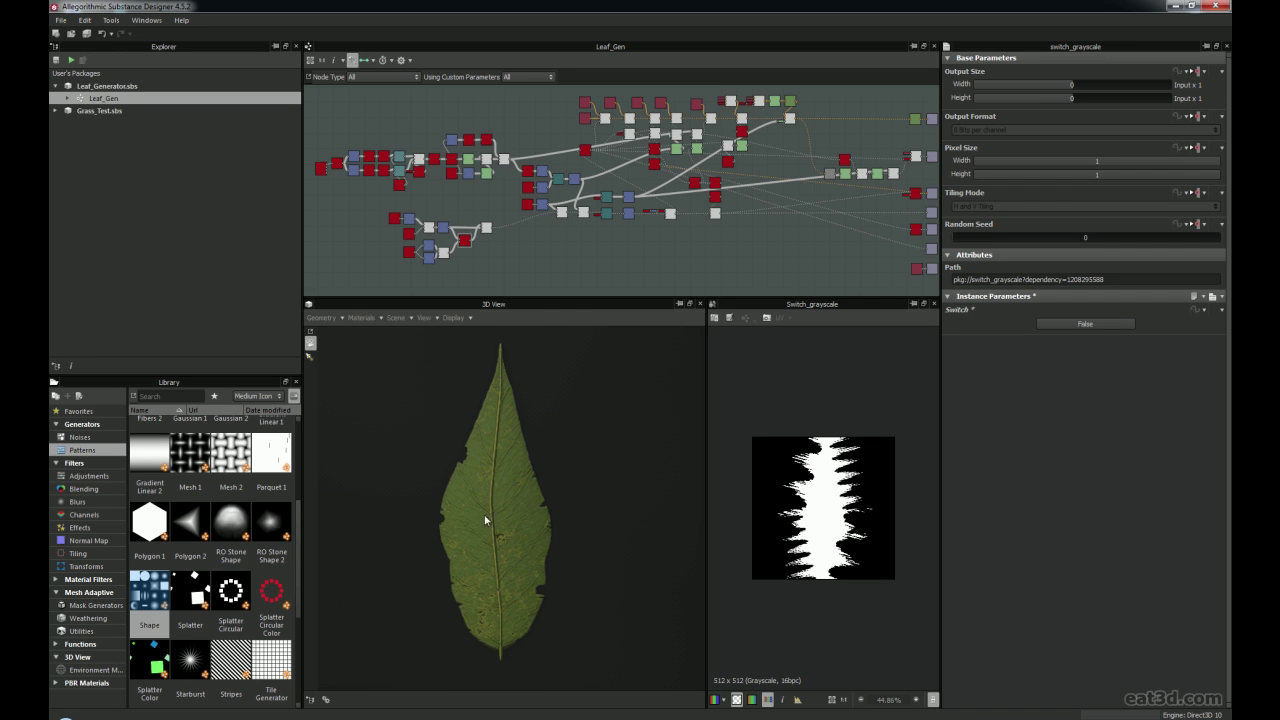
{"action": "mouse_move", "coordinate": [545, 260]}
{"action": "middle_mouse_down"}
{"action": "mouse_move", "coordinate": [527, 258]}
{"action": "mouse_move", "coordinate": [527, 242]}
{"action": "middle_mouse_up"}
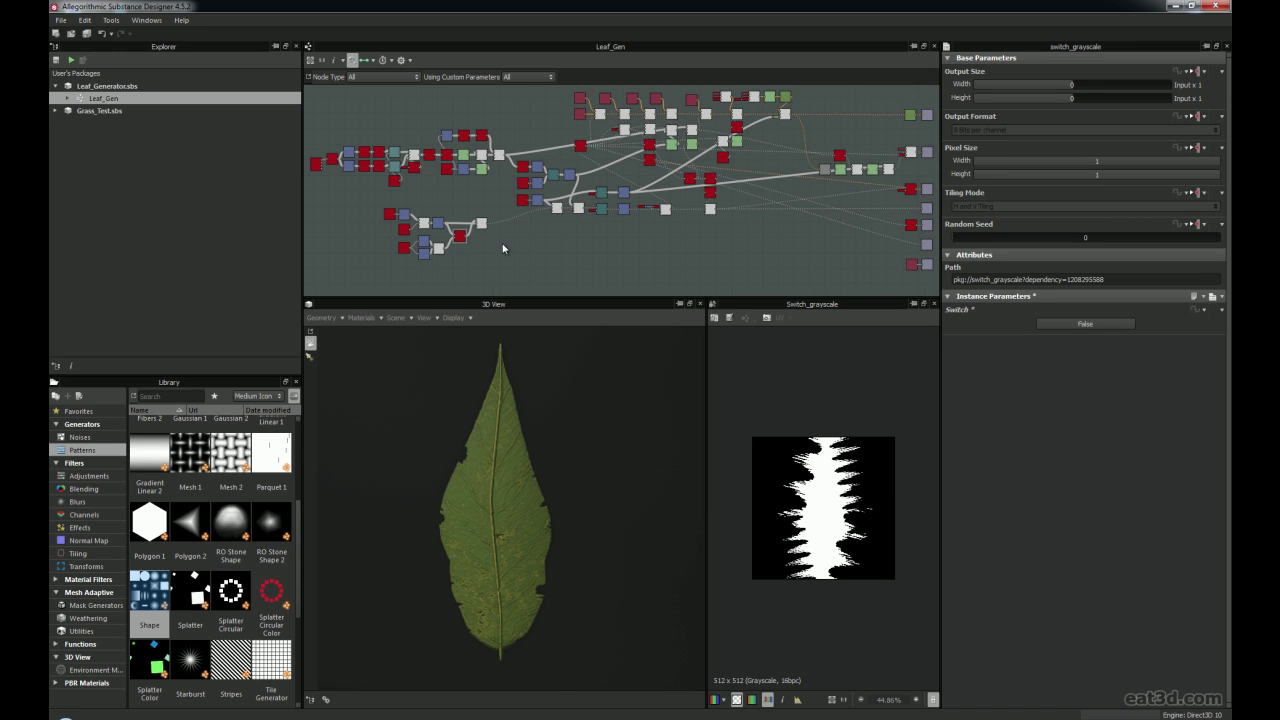
Give the graph more height, and examine the leaf's detail alongside the nodes that build its shape and veins
{"action": "left_click_drag", "start_coordinate": [516, 297], "coordinate": [518, 347]}
{"action": "left_click_drag", "start_coordinate": [487, 407], "coordinate": [461, 488]}
{"action": "scroll", "coordinate": [458, 469], "scroll_direction": "up", "scroll_amount": 4}
{"action": "scroll", "coordinate": [461, 488], "scroll_direction": "down", "scroll_amount": 4}
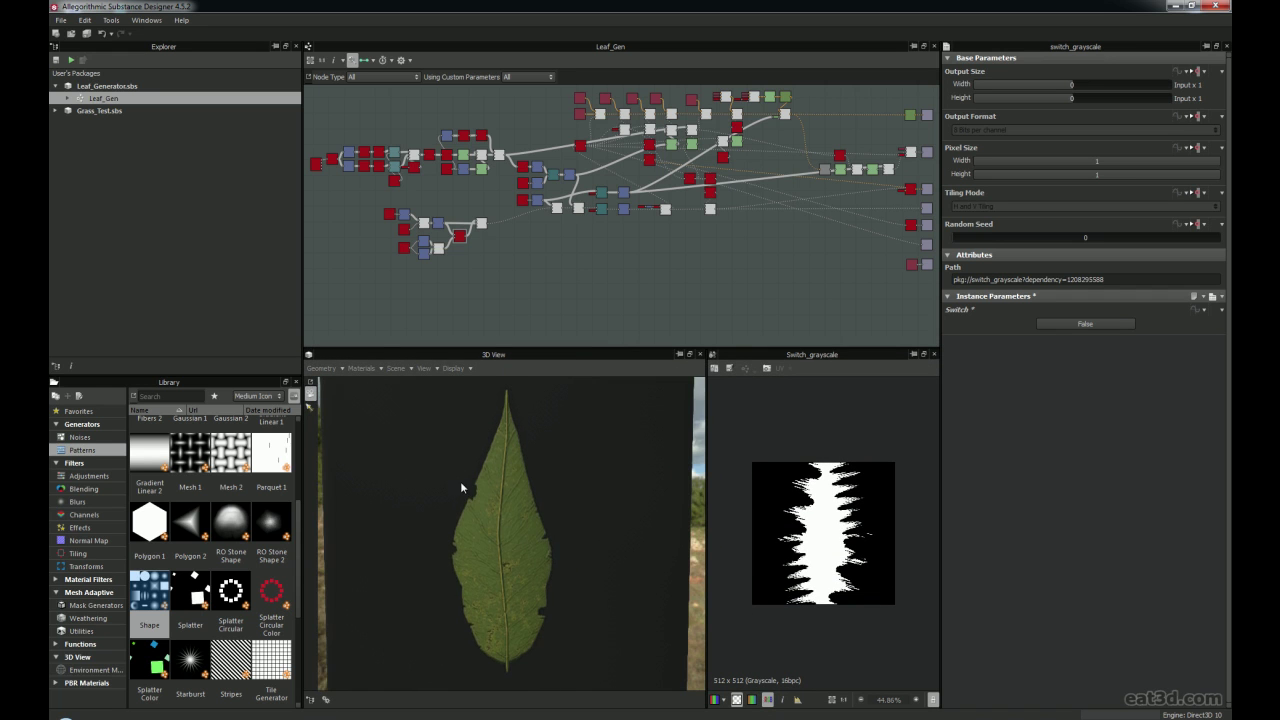
{"action": "scroll", "coordinate": [478, 517], "scroll_direction": "up", "scroll_amount": 5}
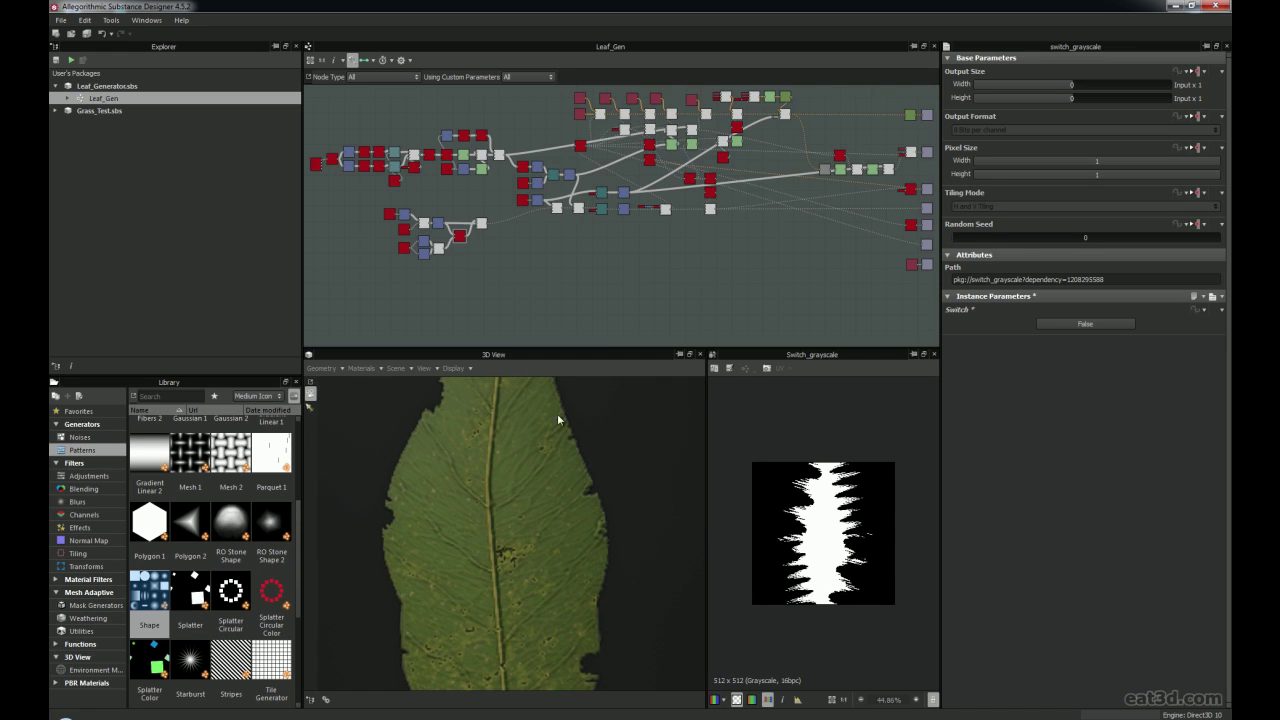
{"action": "scroll", "coordinate": [491, 289], "scroll_direction": "up", "scroll_amount": 3}
{"action": "middle_click_drag", "start_coordinate": [491, 289], "coordinate": [590, 342]}
{"action": "middle_click_drag", "start_coordinate": [391, 209], "coordinate": [460, 233]}
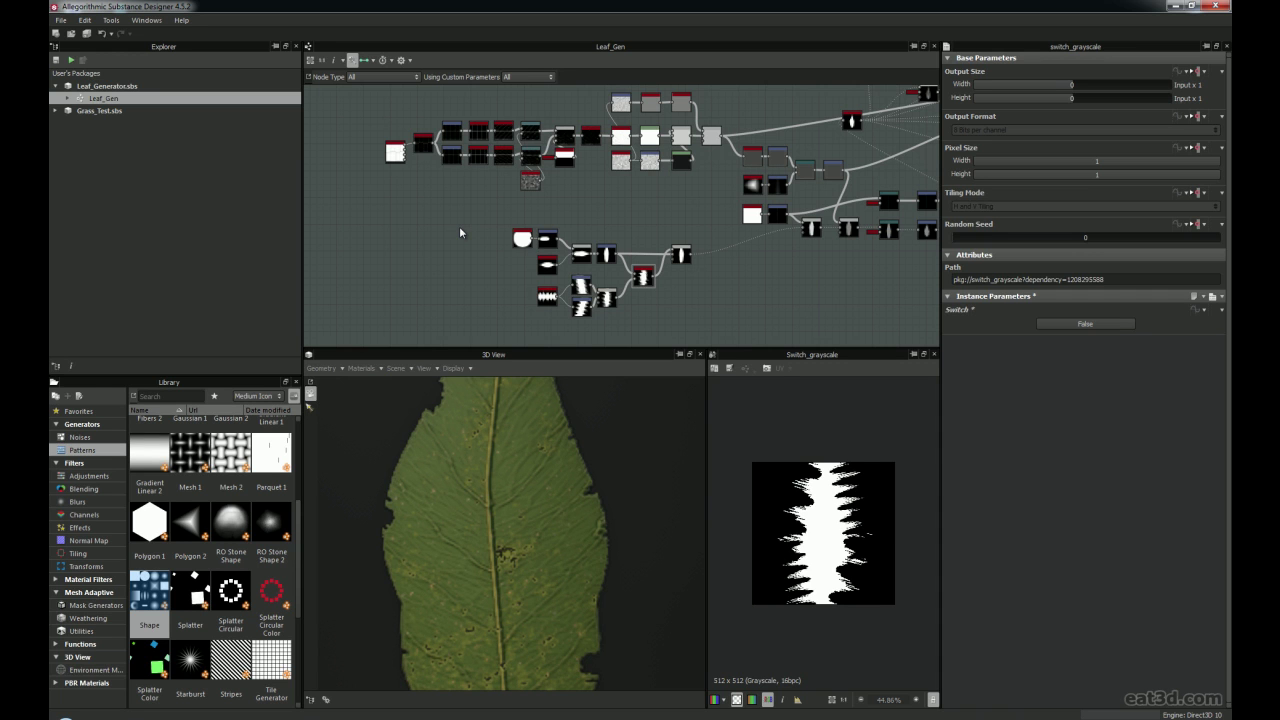
{"action": "left_click_drag", "start_coordinate": [474, 489], "coordinate": [458, 478]}
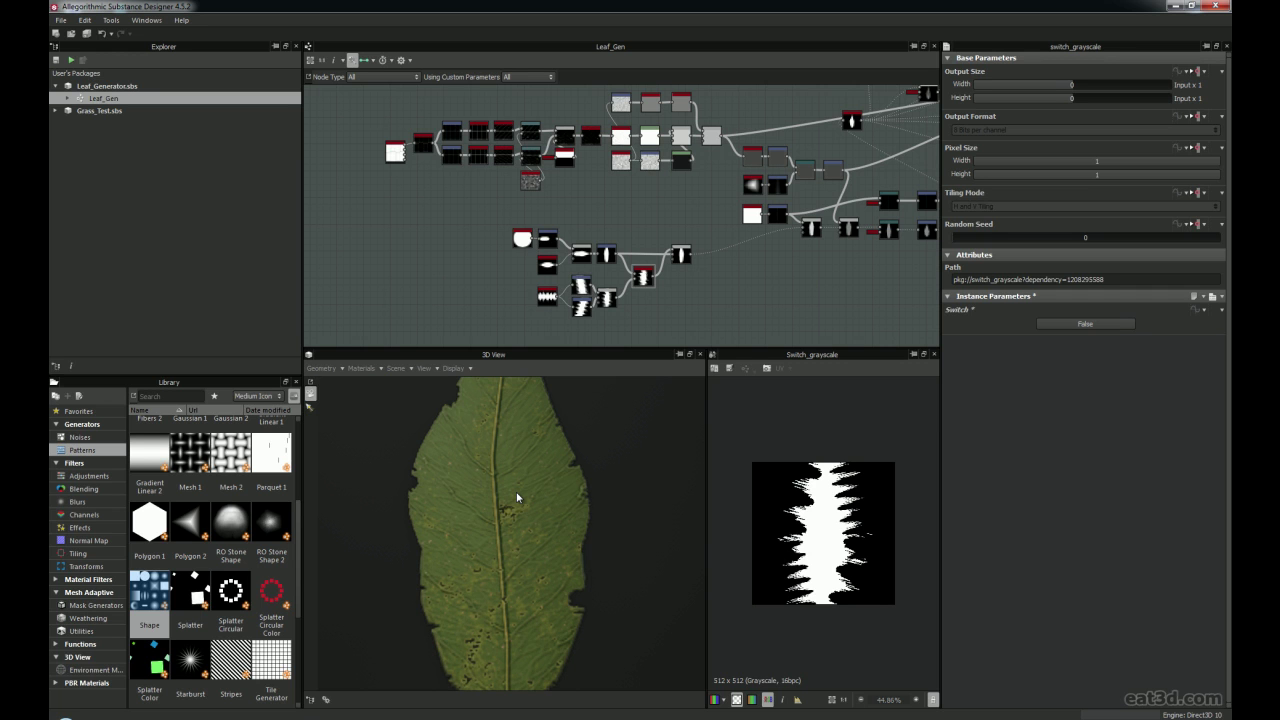
{"action": "mouse_move", "coordinate": [482, 519]}
{"action": "left_mouse_down"}
{"action": "mouse_move", "coordinate": [491, 531]}
{"action": "mouse_move", "coordinate": [491, 502]}
{"action": "mouse_move", "coordinate": [474, 548]}
{"action": "mouse_move", "coordinate": [481, 532]}
{"action": "left_mouse_up"}
{"action": "scroll", "coordinate": [508, 437], "scroll_direction": "down", "scroll_amount": 3}
{"action": "middle_click_drag", "start_coordinate": [508, 437], "coordinate": [509, 447]}
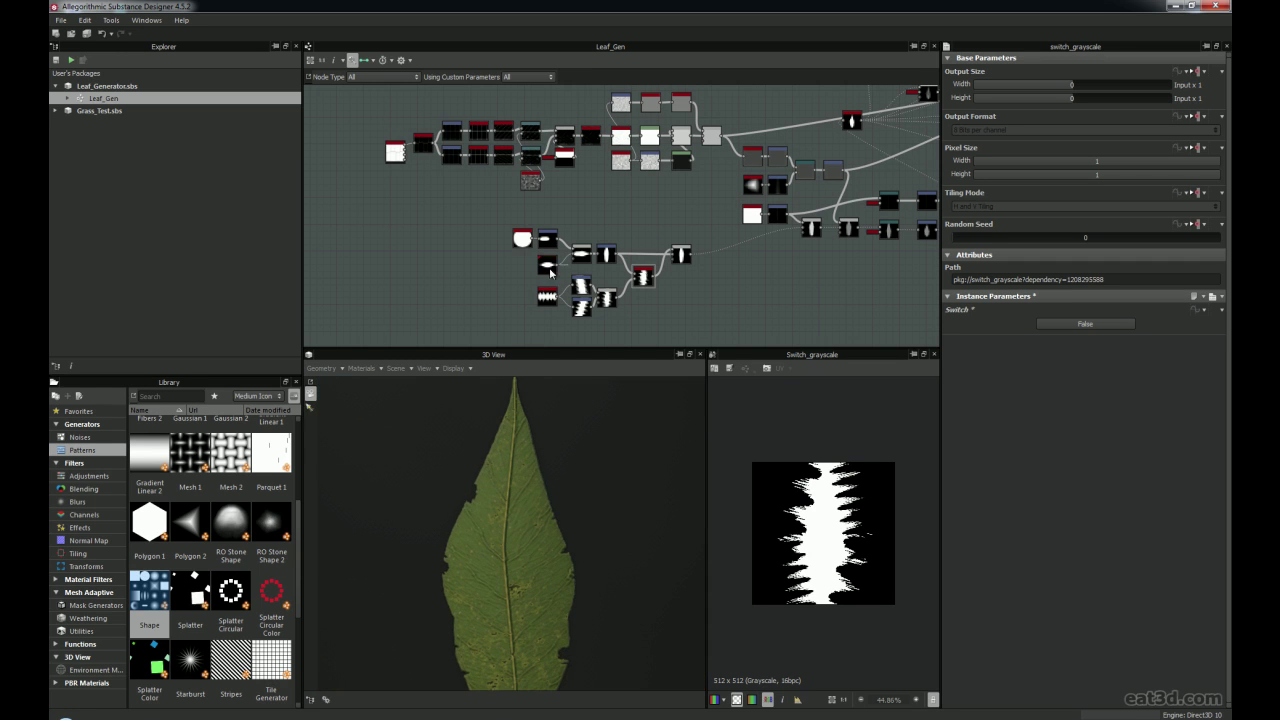
Enlarge the graph area and move the Waveform 1 node feeding the leaf-shape Blend clear of the neighbouring nodes
{"action": "scroll", "coordinate": [547, 268], "scroll_direction": "up", "scroll_amount": 5}
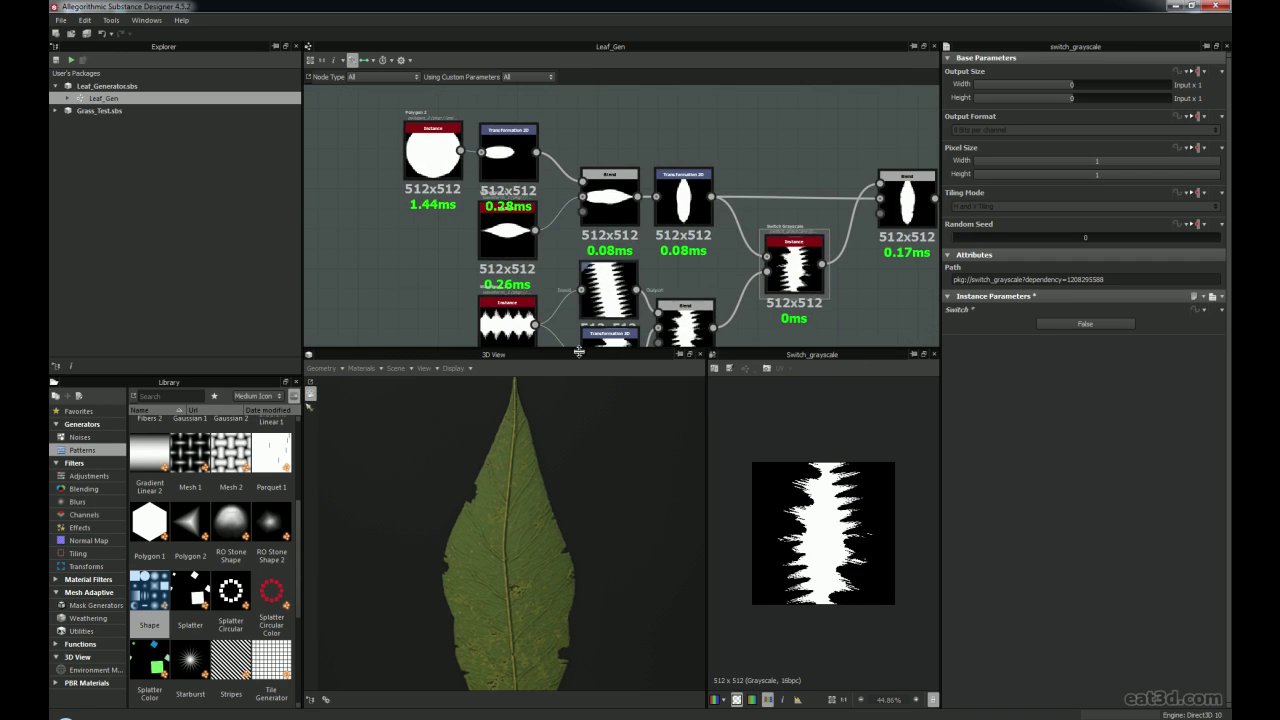
{"action": "left_click_drag", "start_coordinate": [575, 349], "coordinate": [578, 434]}
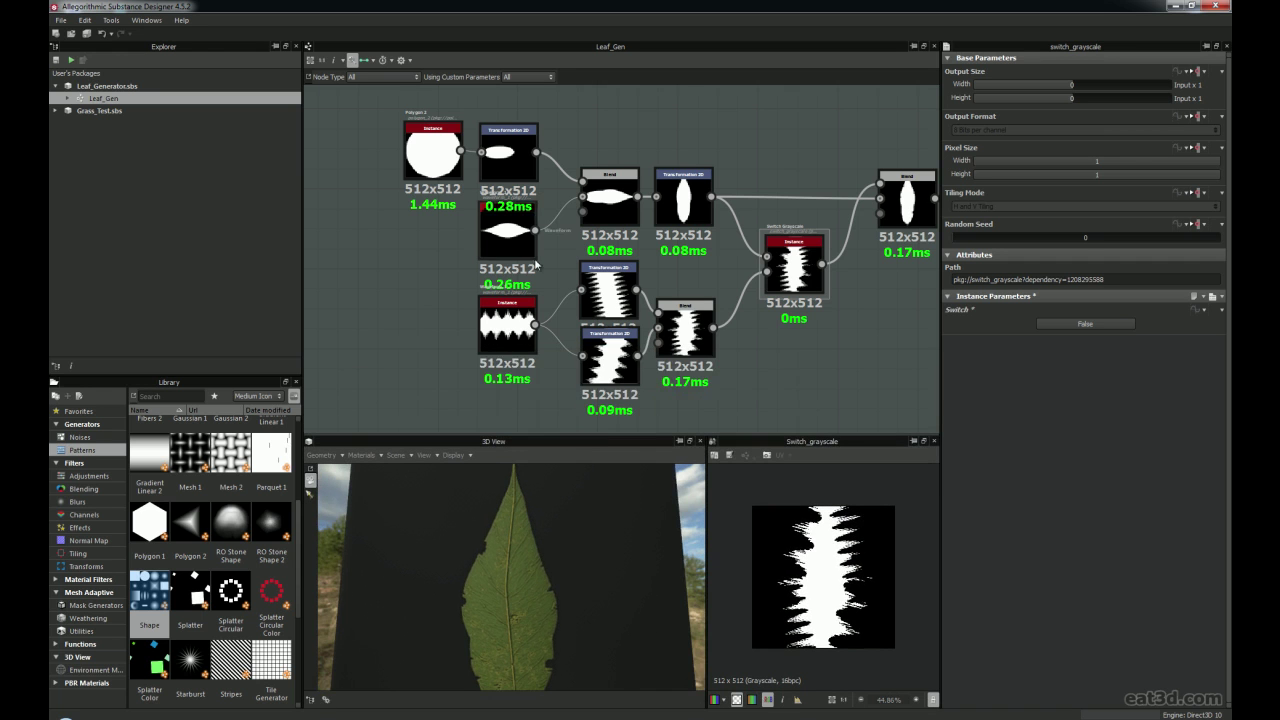
{"action": "scroll", "coordinate": [536, 264], "scroll_direction": "down", "scroll_amount": 2}
{"action": "mouse_move", "coordinate": [530, 273]}
{"action": "middle_mouse_down"}
{"action": "mouse_move", "coordinate": [528, 257]}
{"action": "mouse_move", "coordinate": [531, 274]}
{"action": "middle_mouse_up"}
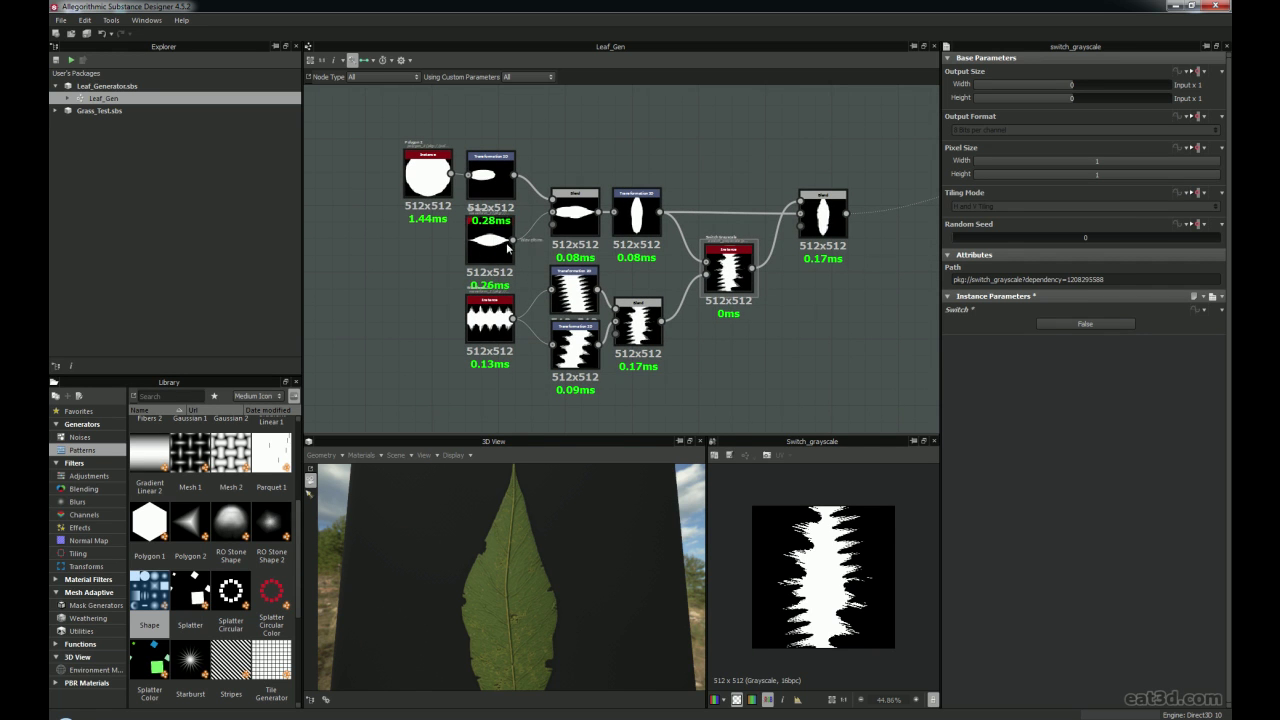
{"action": "scroll", "coordinate": [458, 259], "scroll_direction": "up", "scroll_amount": 3}
{"action": "left_click", "coordinate": [536, 219]}
{"action": "left_click_drag", "start_coordinate": [536, 219], "coordinate": [421, 255]}
{"action": "middle_click_drag", "start_coordinate": [420, 279], "coordinate": [444, 251]}
{"action": "left_click_drag", "start_coordinate": [444, 251], "coordinate": [444, 244]}
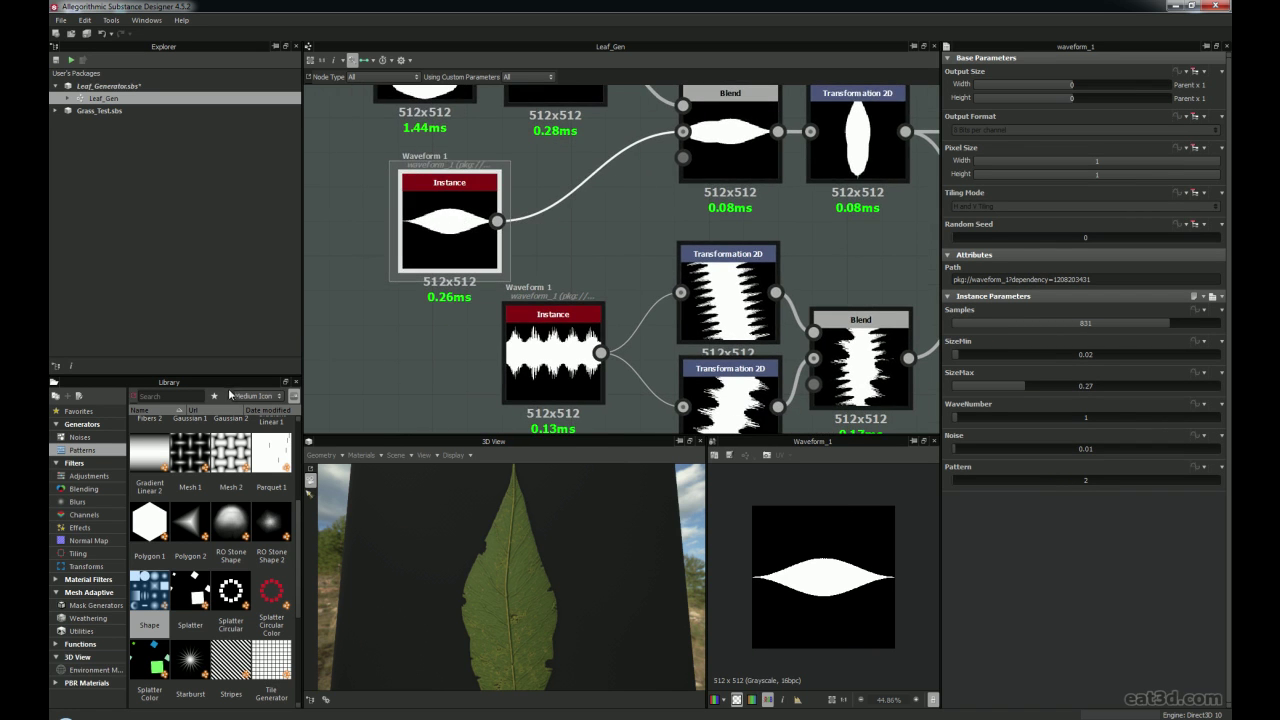
Search the library for "wave", add a Waveform 1 node beside the existing ones, and delete that new node
{"action": "left_click", "coordinate": [178, 396]}
{"action": "type", "text": "wave"}
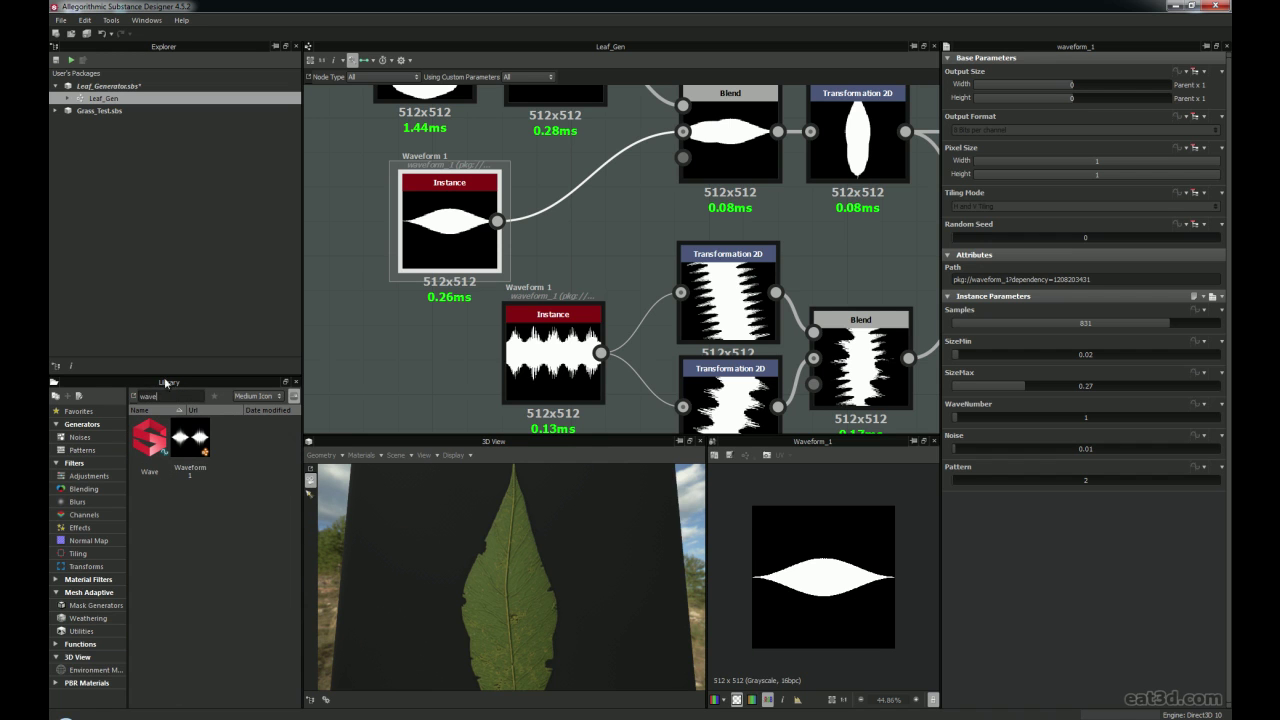
{"action": "left_click_drag", "start_coordinate": [189, 447], "coordinate": [430, 350]}
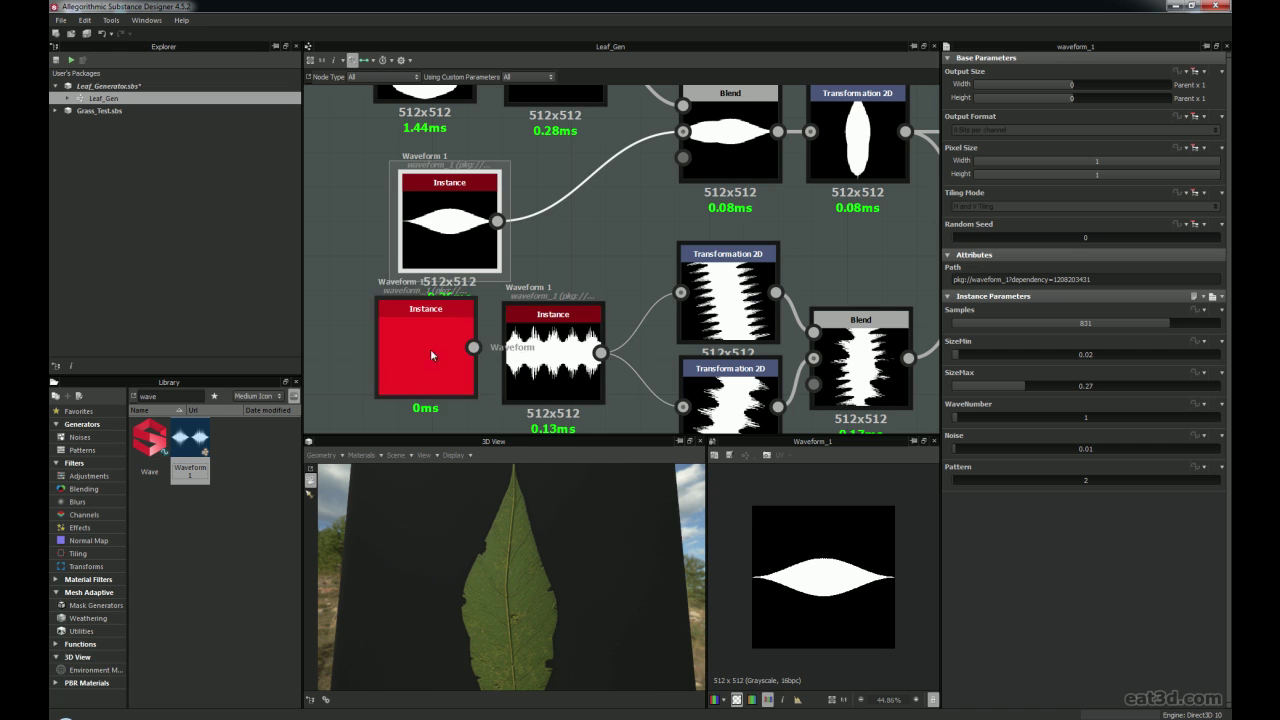
{"action": "key", "text": "Delete"}
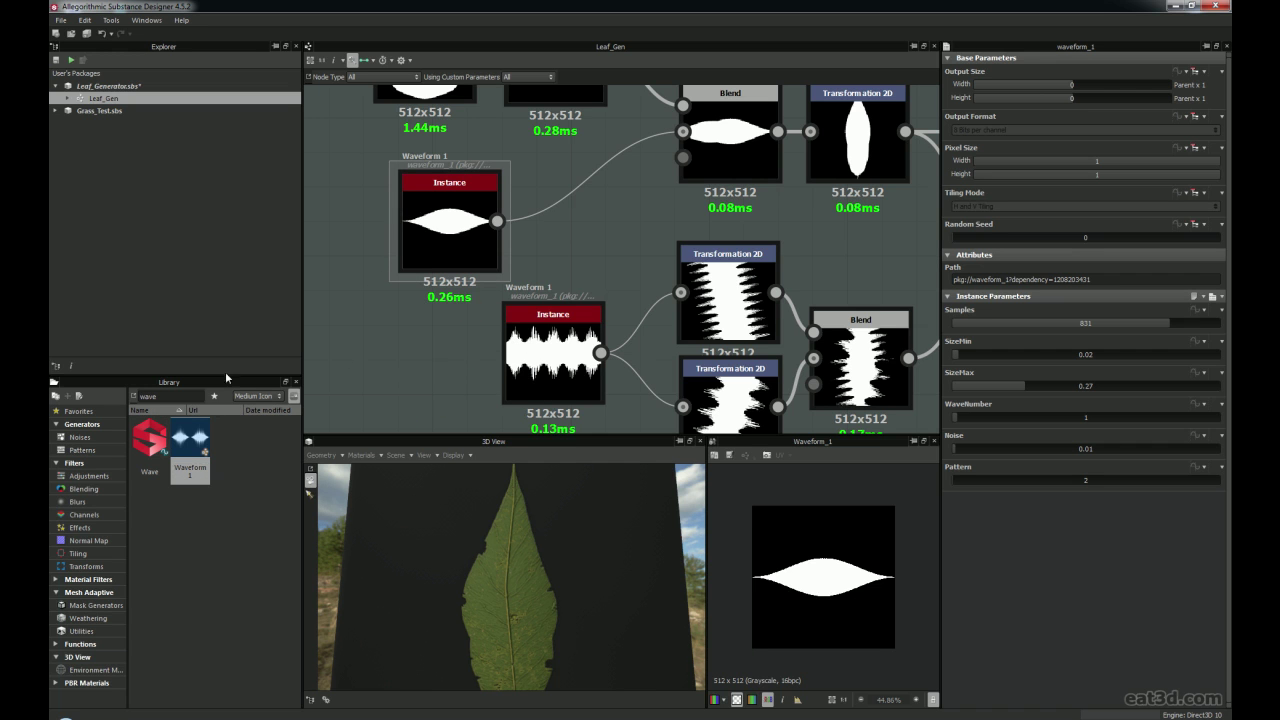
Clear the library search and browse the Noises and Patterns generators to locate the waveform generator
{"action": "key", "text": "BackSpace"}
{"action": "left_click", "coordinate": [92, 438]}
{"action": "left_click", "coordinate": [89, 451]}
{"action": "scroll", "coordinate": [229, 515], "scroll_direction": "down", "scroll_amount": 5}
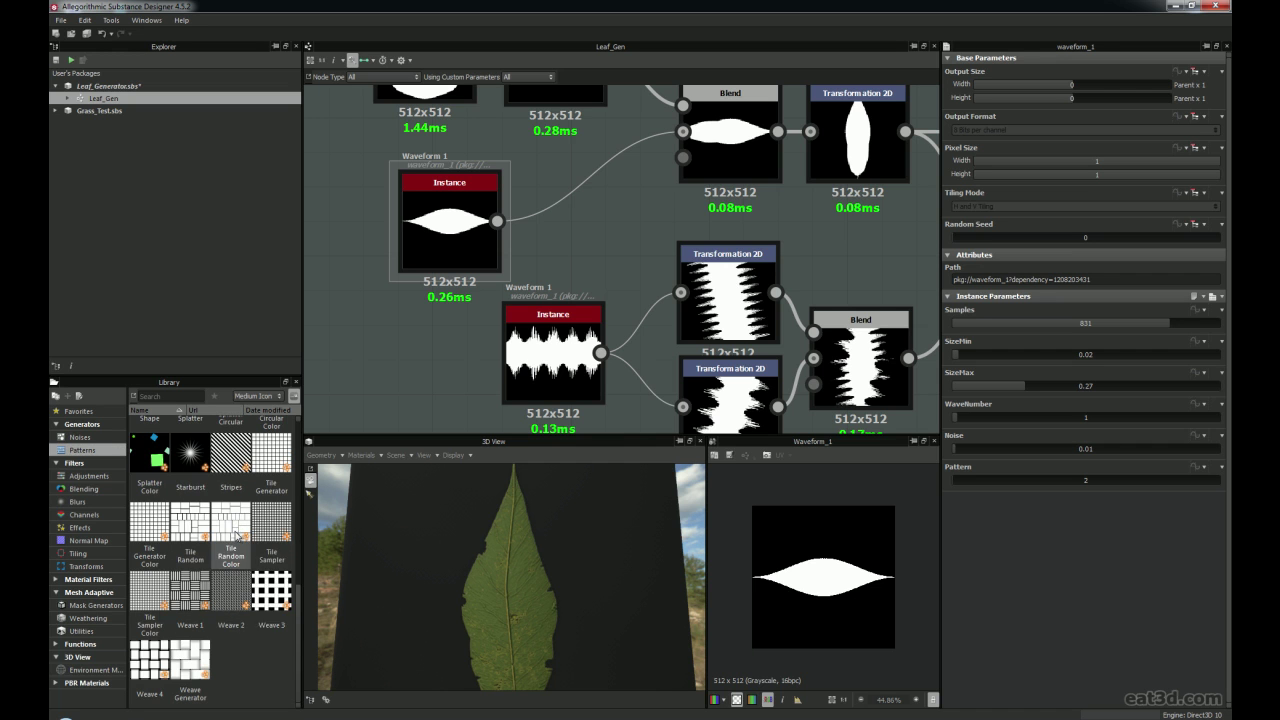
{"action": "left_click_drag", "start_coordinate": [297, 616], "coordinate": [298, 686]}
{"action": "left_click", "coordinate": [80, 437]}
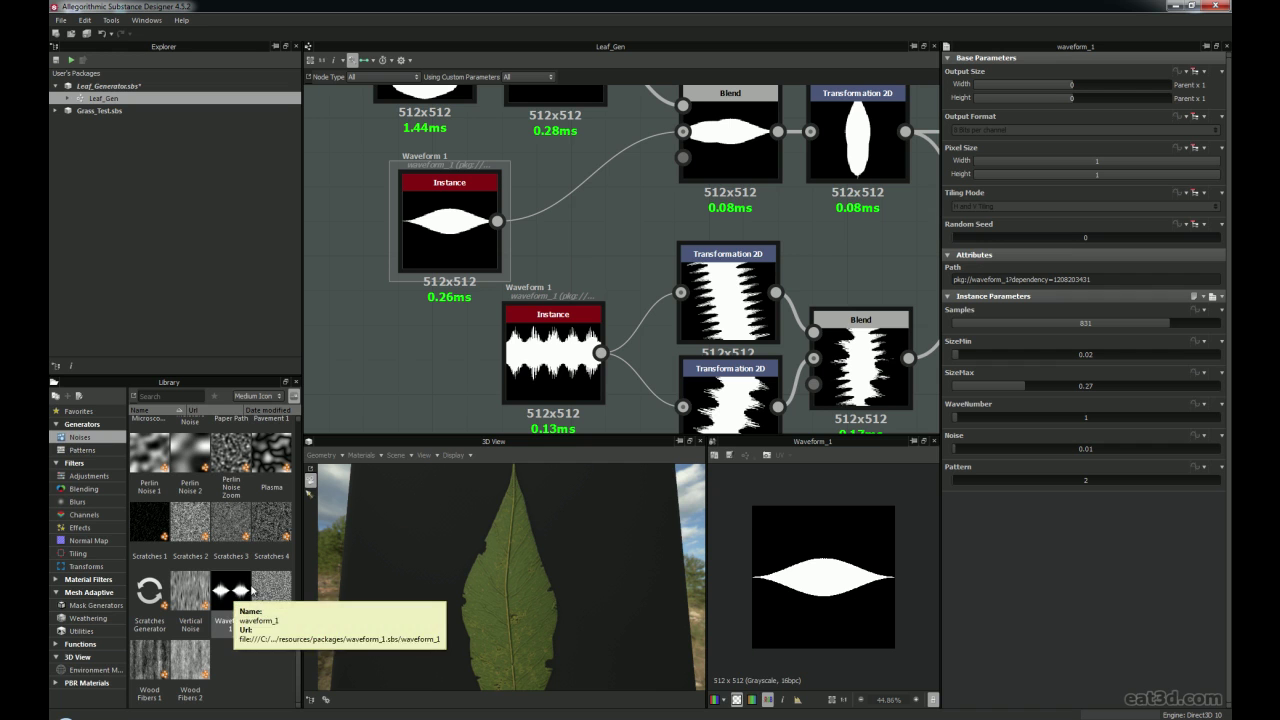
{"action": "left_click", "coordinate": [88, 452]}
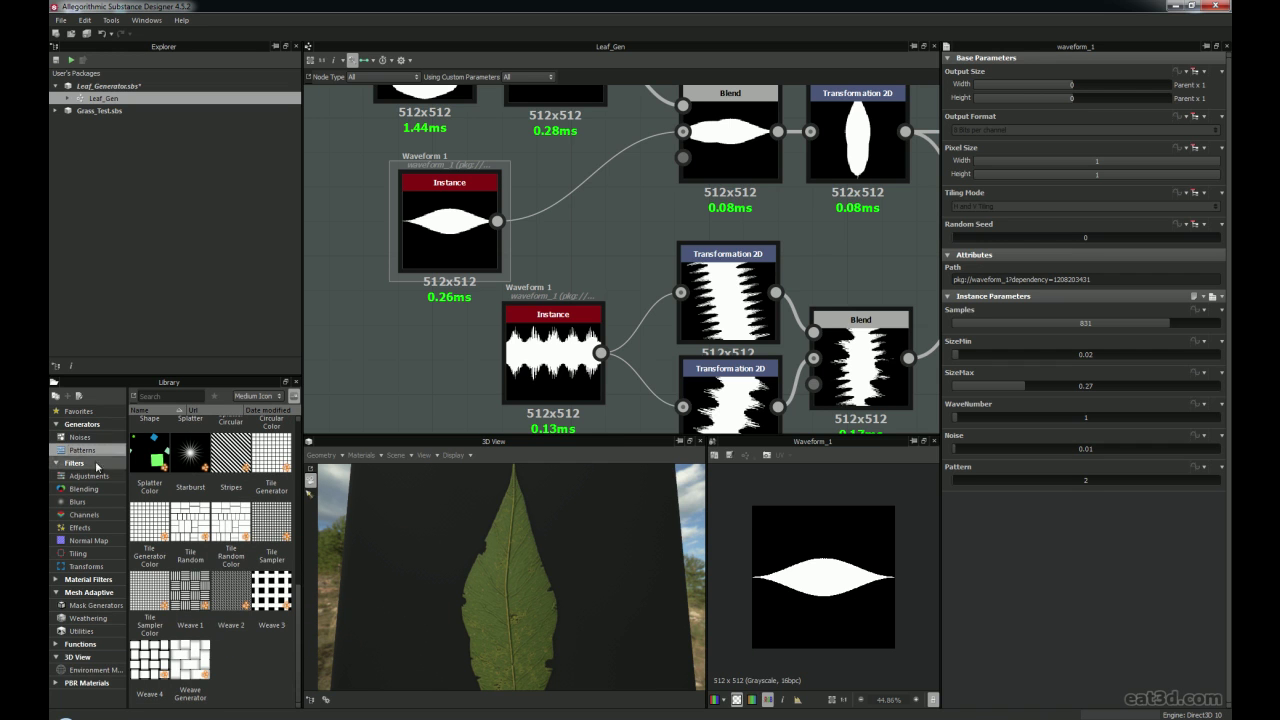
{"action": "left_click_drag", "start_coordinate": [300, 620], "coordinate": [292, 452]}
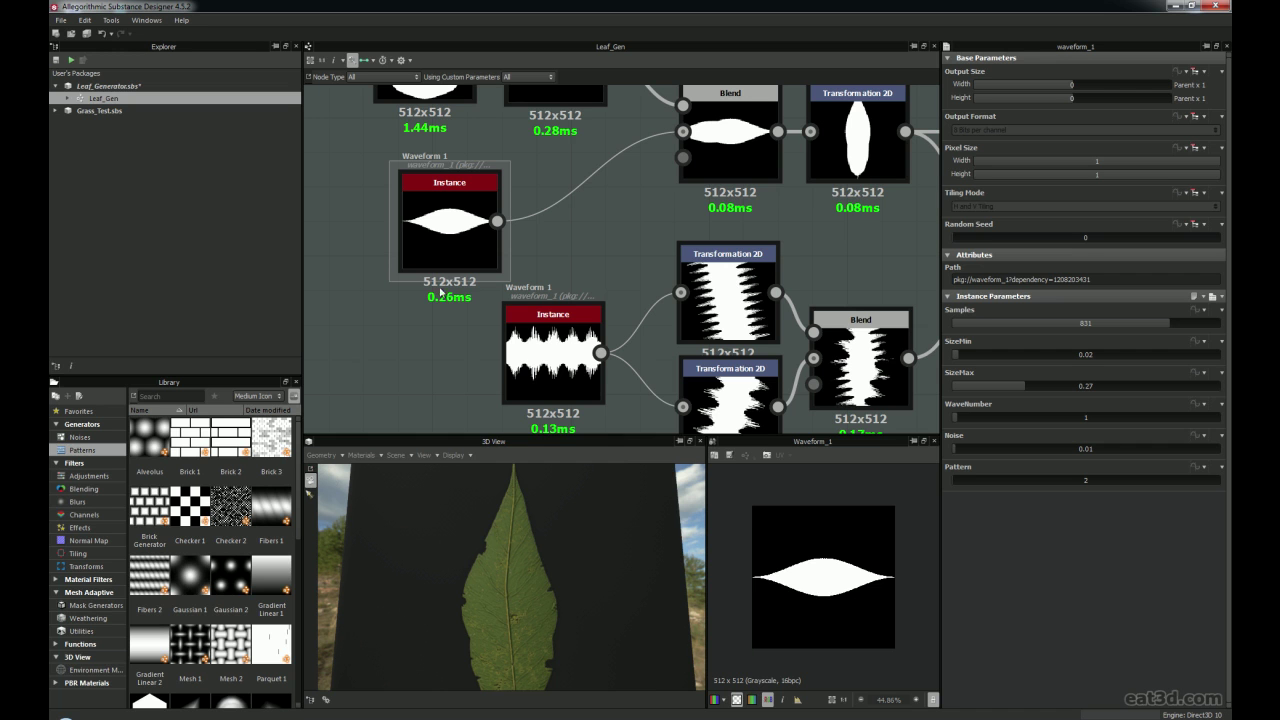
Reposition the leaf-shaped Waveform 1 node slightly, and set its SizeMax to 0.28 and its Pattern to 15
{"action": "middle_click_drag", "start_coordinate": [418, 320], "coordinate": [444, 362]}
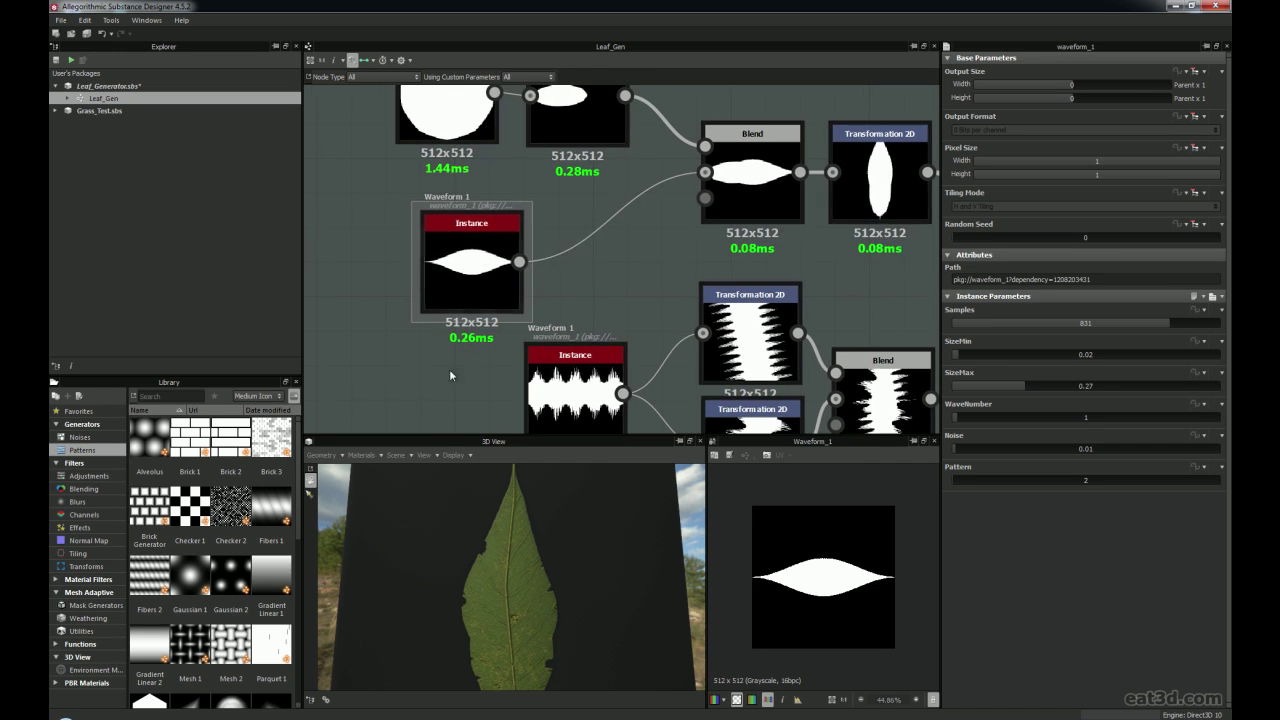
{"action": "left_click", "coordinate": [483, 267]}
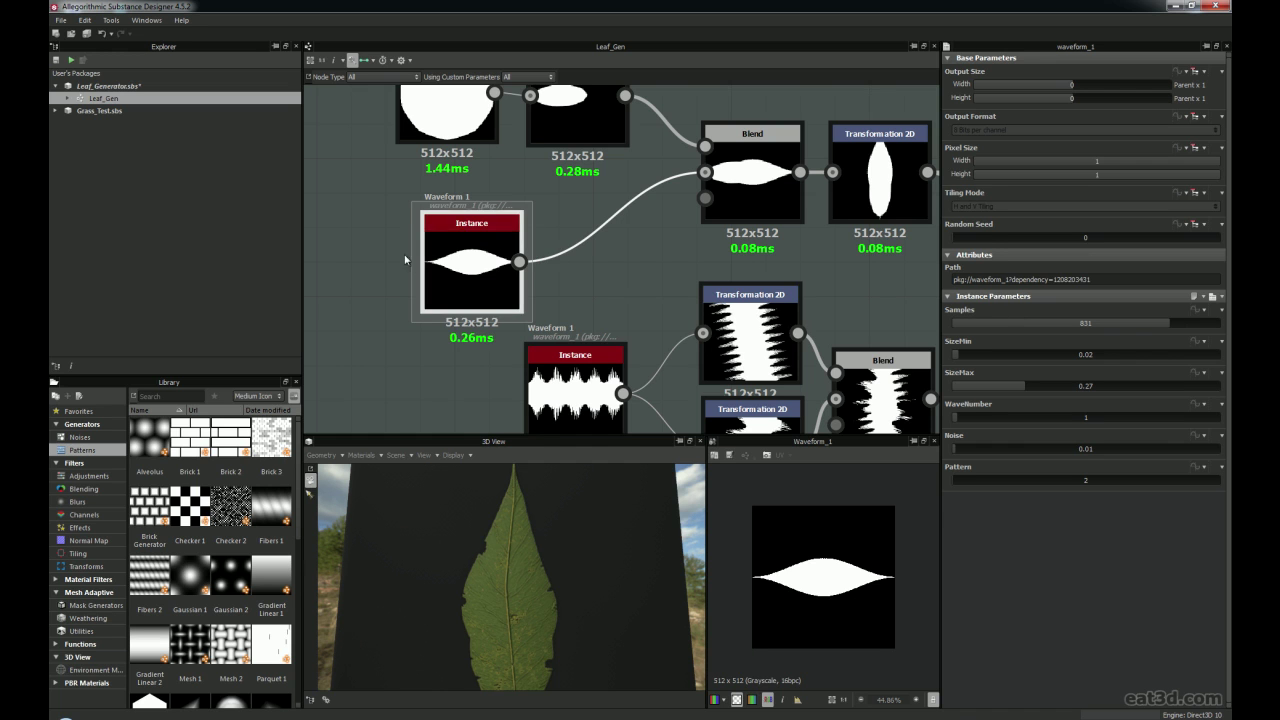
{"action": "left_click_drag", "start_coordinate": [420, 255], "coordinate": [409, 238]}
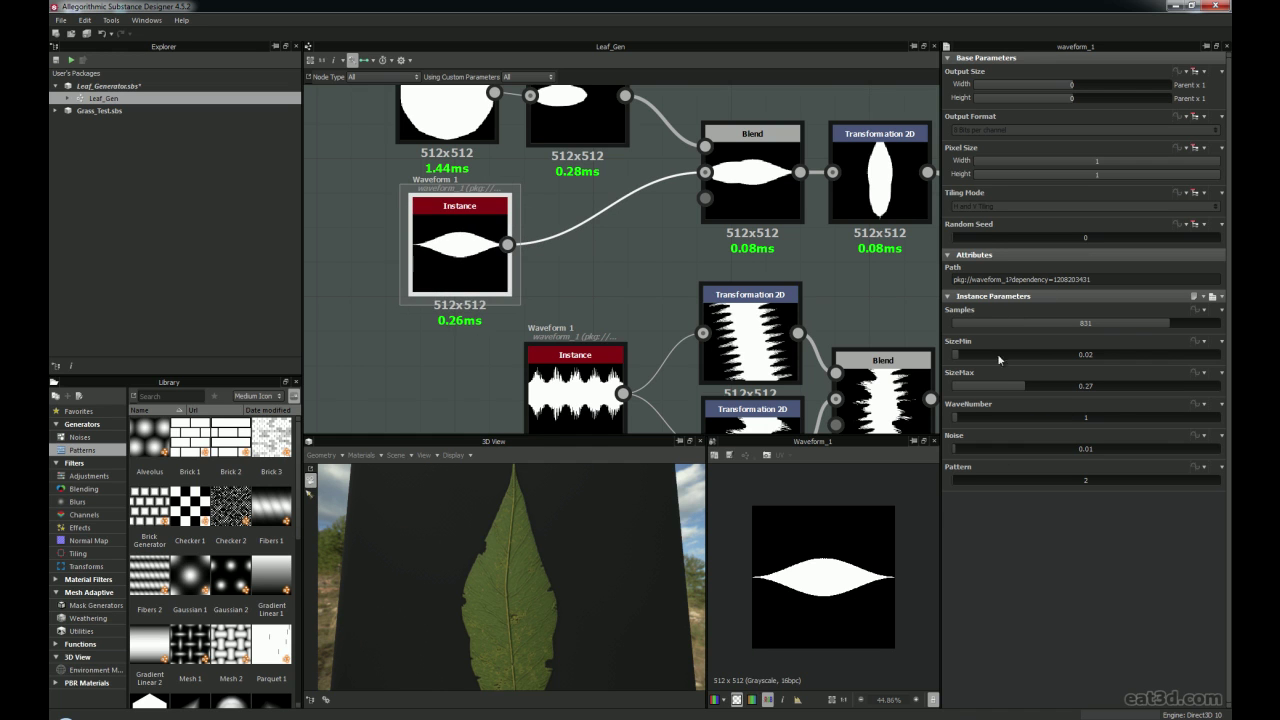
{"action": "left_click_drag", "start_coordinate": [1027, 390], "coordinate": [1030, 390]}
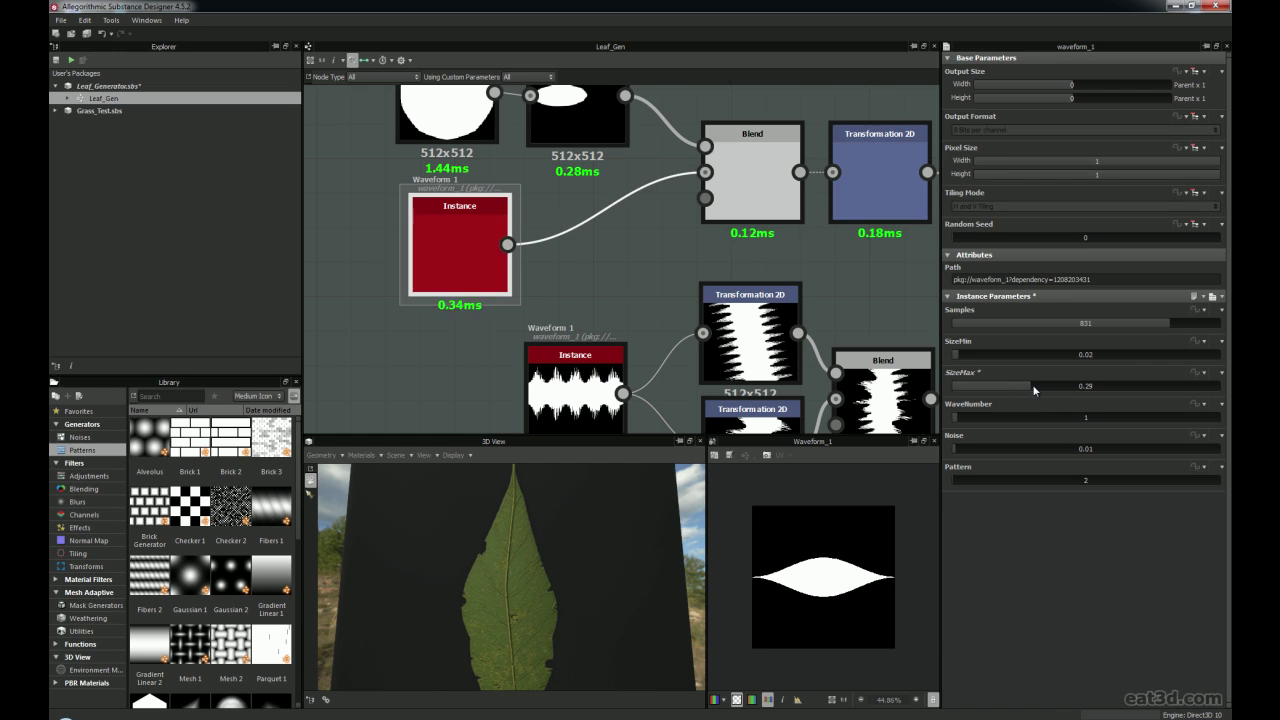
{"action": "left_click_drag", "start_coordinate": [957, 479], "coordinate": [1230, 485]}
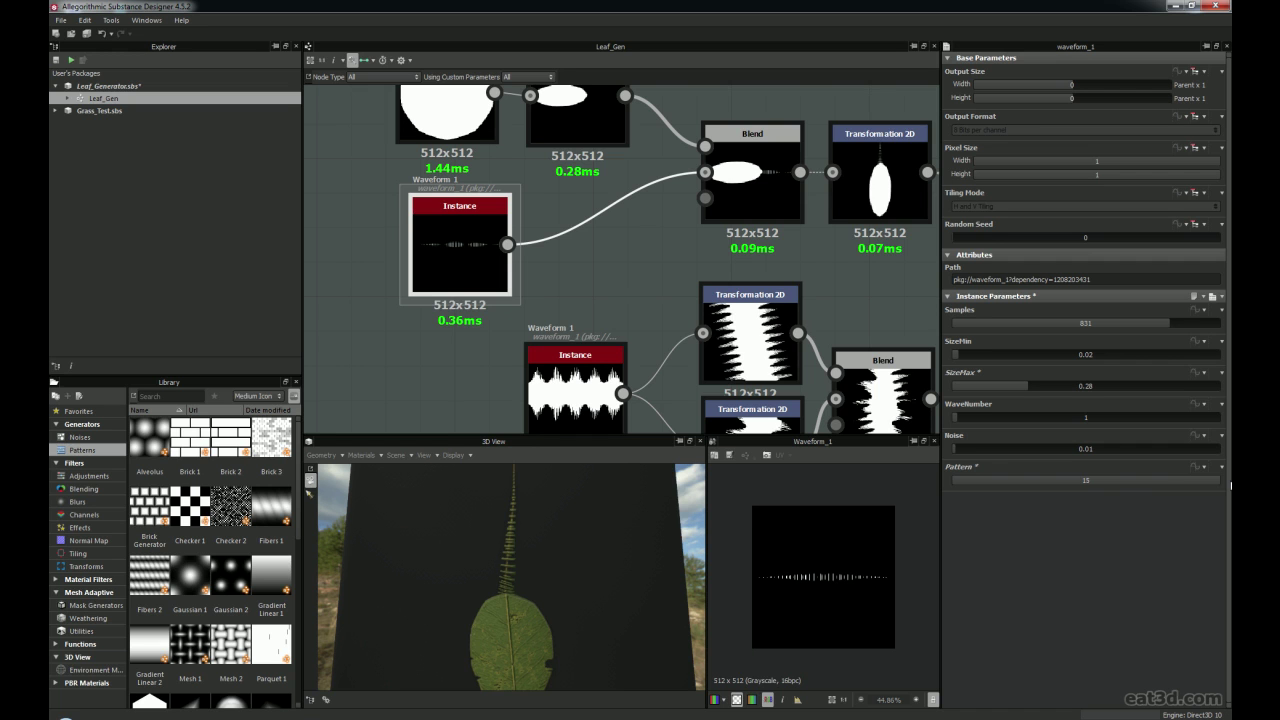
Set the leaf-shaped Waveform 1 node's Pattern to 2, SizeMin to 0.02 and SizeMax to 0.25, and check the leaf in 3D
{"action": "left_click_drag", "start_coordinate": [1230, 485], "coordinate": [951, 486]}
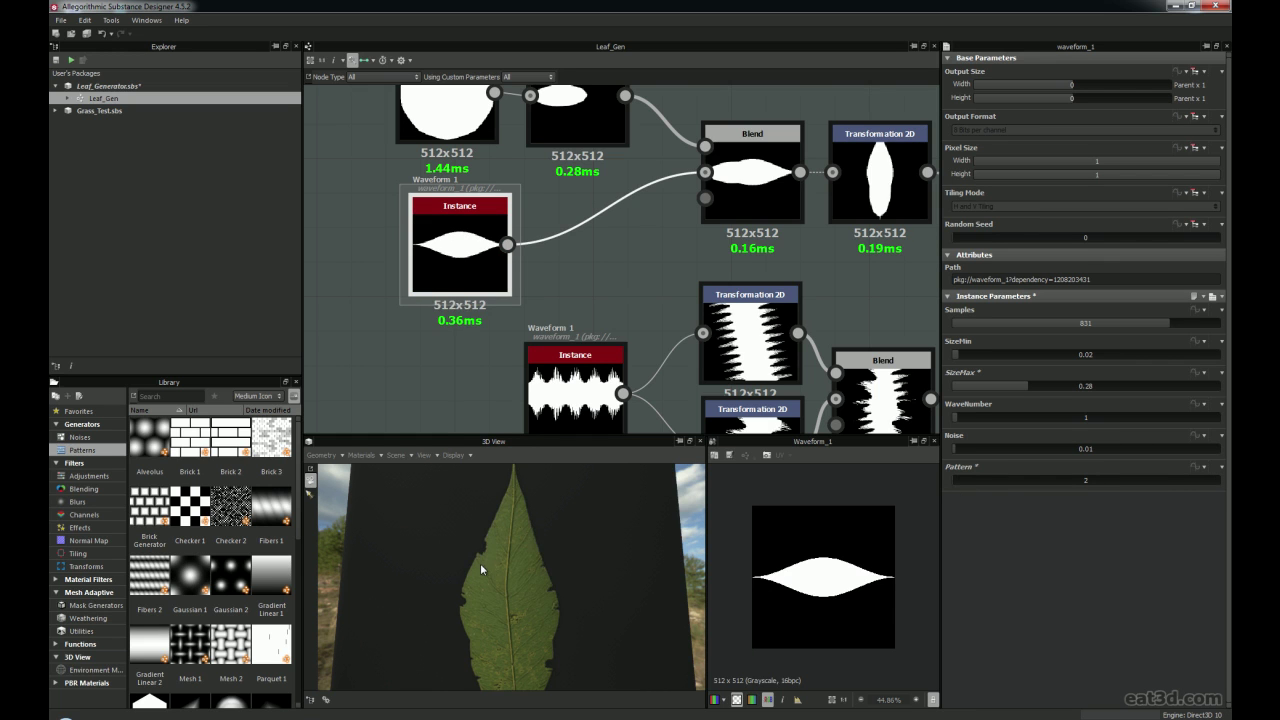
{"action": "scroll", "coordinate": [481, 559], "scroll_direction": "up", "scroll_amount": 5}
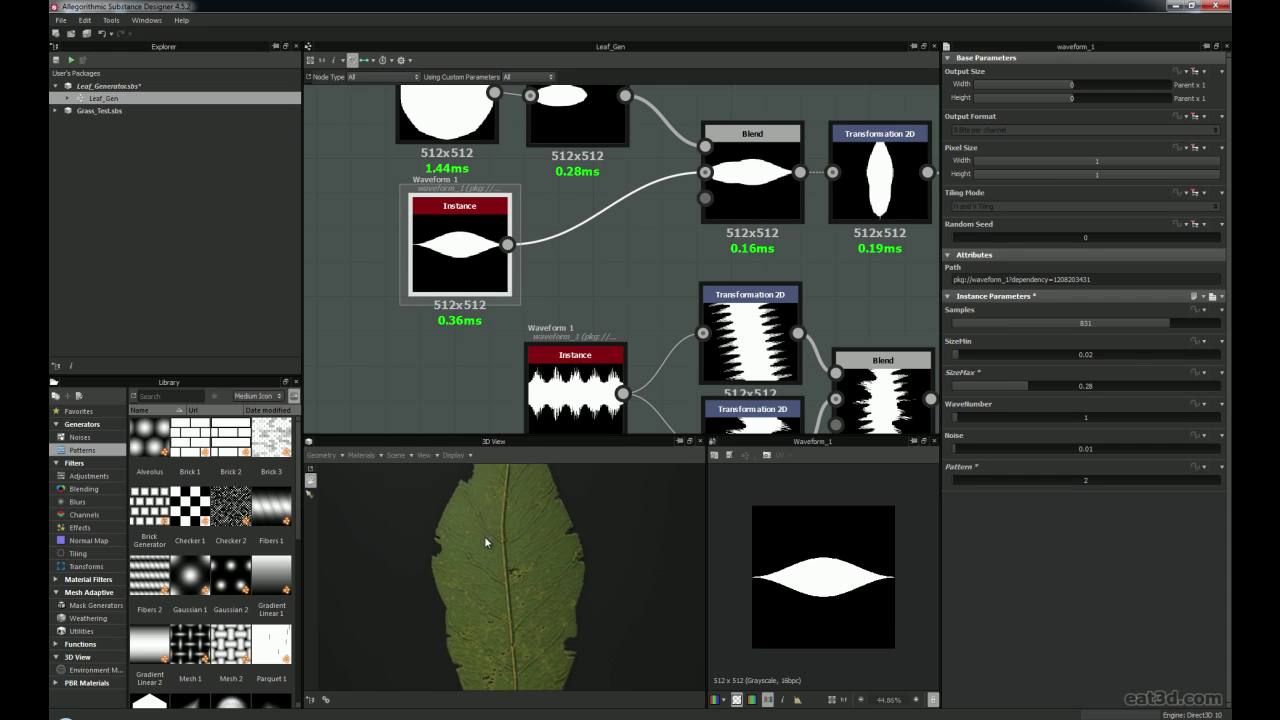
{"action": "left_click_drag", "start_coordinate": [958, 357], "coordinate": [957, 354]}
{"action": "left_click_drag", "start_coordinate": [1023, 386], "coordinate": [1017, 391]}
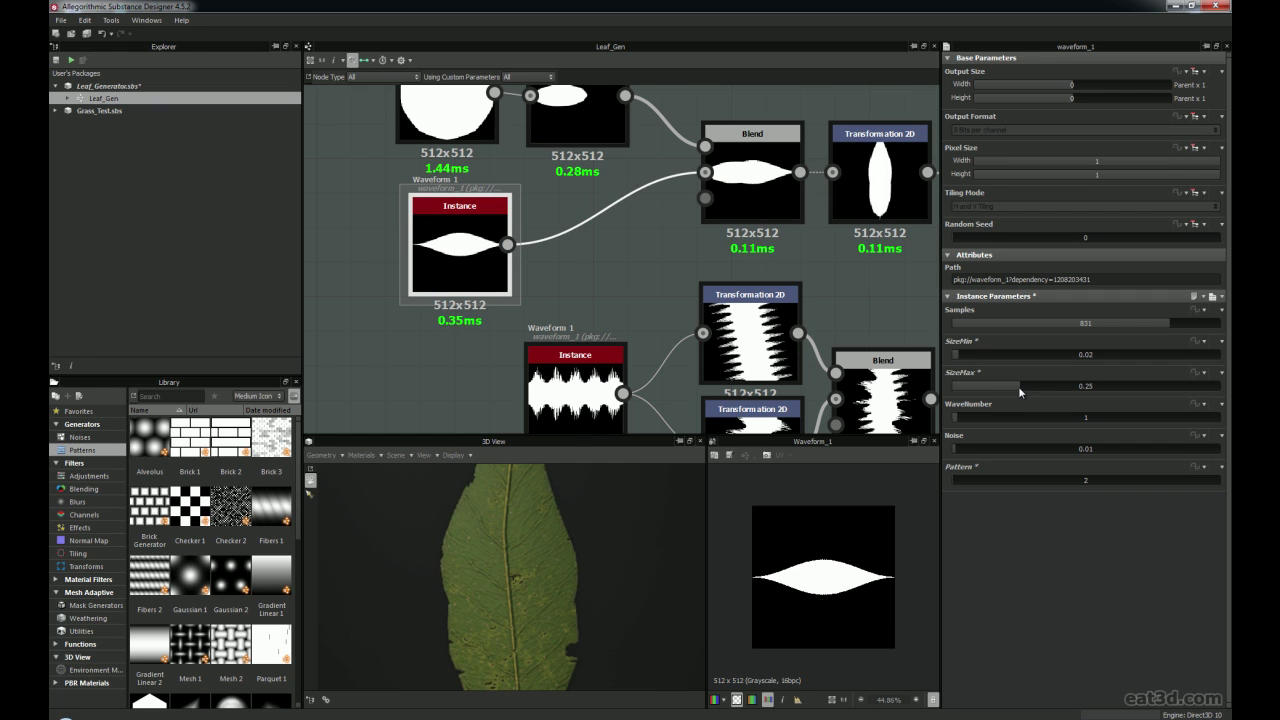
{"action": "scroll", "coordinate": [482, 554], "scroll_direction": "down", "scroll_amount": 5}
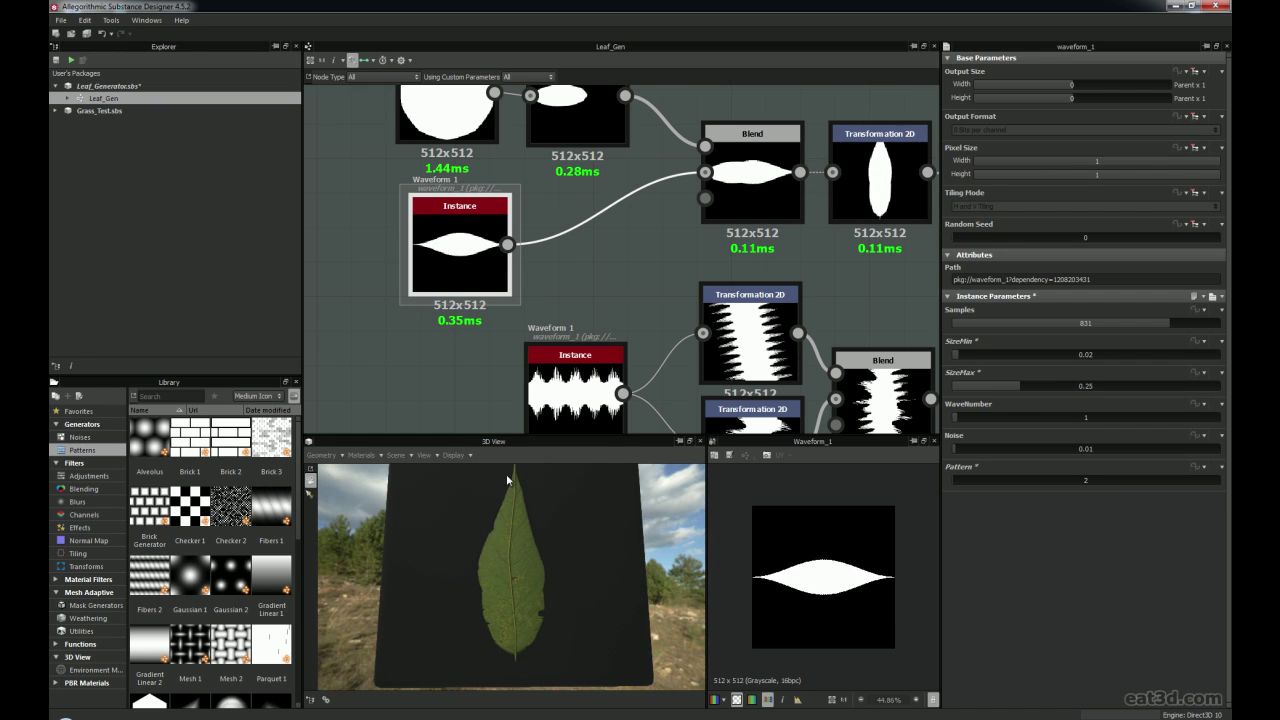
{"action": "left_click_drag", "start_coordinate": [514, 475], "coordinate": [516, 484]}
{"action": "left_click_drag", "start_coordinate": [422, 567], "coordinate": [423, 560]}
Move the leaf-shaped Waveform 1 node farther from the Blend and align Polygon 2 above it
{"action": "left_click_drag", "start_coordinate": [469, 273], "coordinate": [446, 308]}
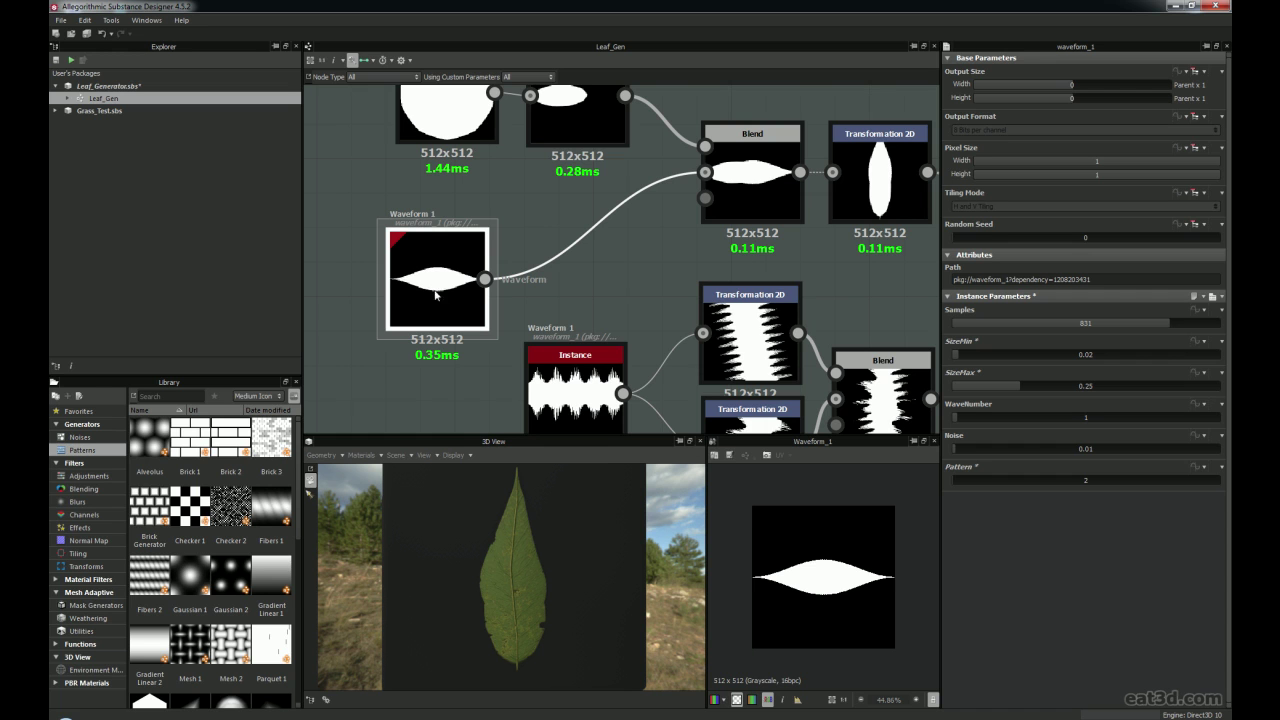
{"action": "middle_click_drag", "start_coordinate": [534, 175], "coordinate": [535, 254]}
{"action": "left_click_drag", "start_coordinate": [444, 196], "coordinate": [434, 194]}
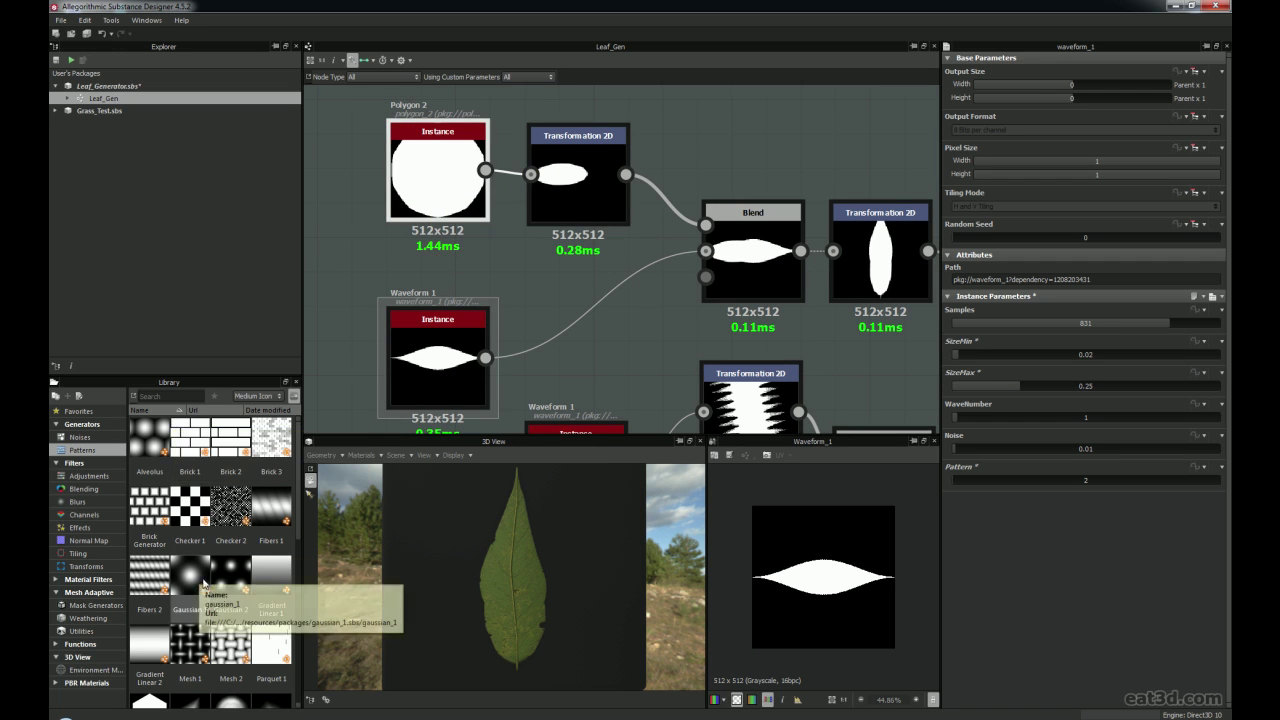
Add a default Polygon 2 node from the Patterns library beside the existing one, preview it, and delete it
{"action": "scroll", "coordinate": [174, 505], "scroll_direction": "down", "scroll_amount": 3}
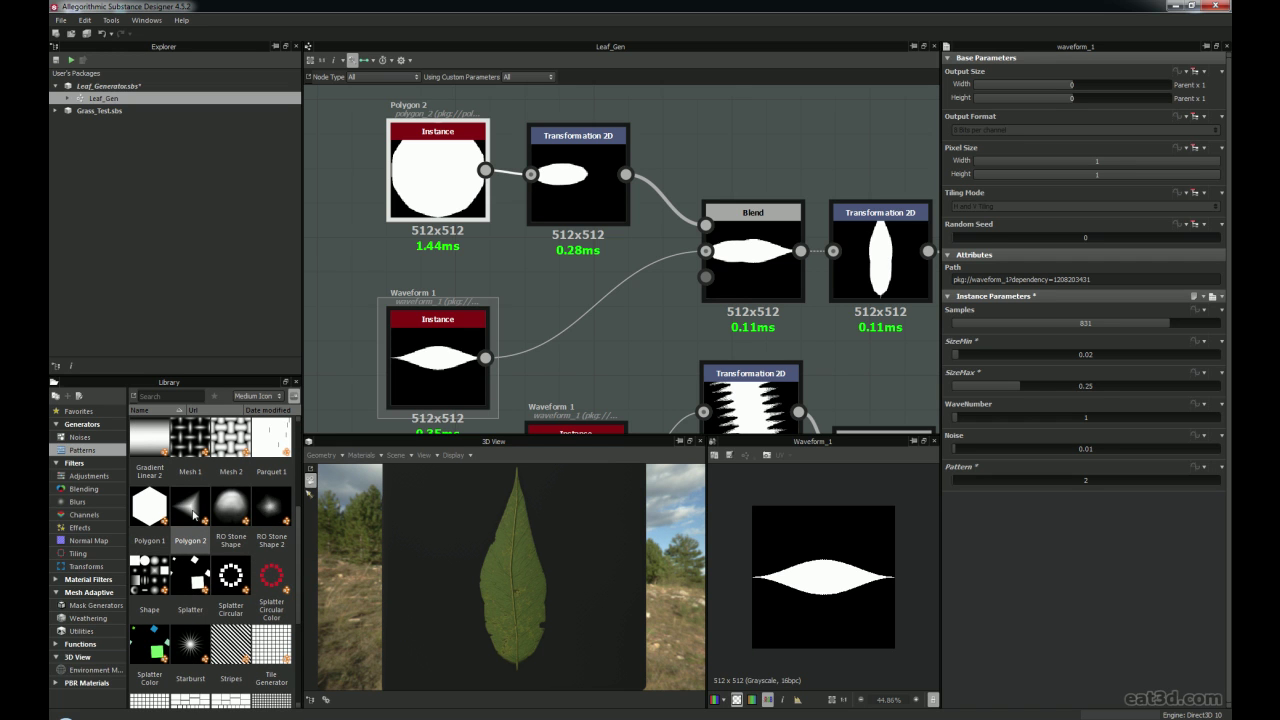
{"action": "scroll", "coordinate": [443, 319], "scroll_direction": "down", "scroll_amount": 1}
{"action": "middle_click_drag", "start_coordinate": [443, 319], "coordinate": [597, 286]}
{"action": "left_click_drag", "start_coordinate": [189, 514], "coordinate": [447, 221]}
{"action": "double_click", "coordinate": [456, 228]}
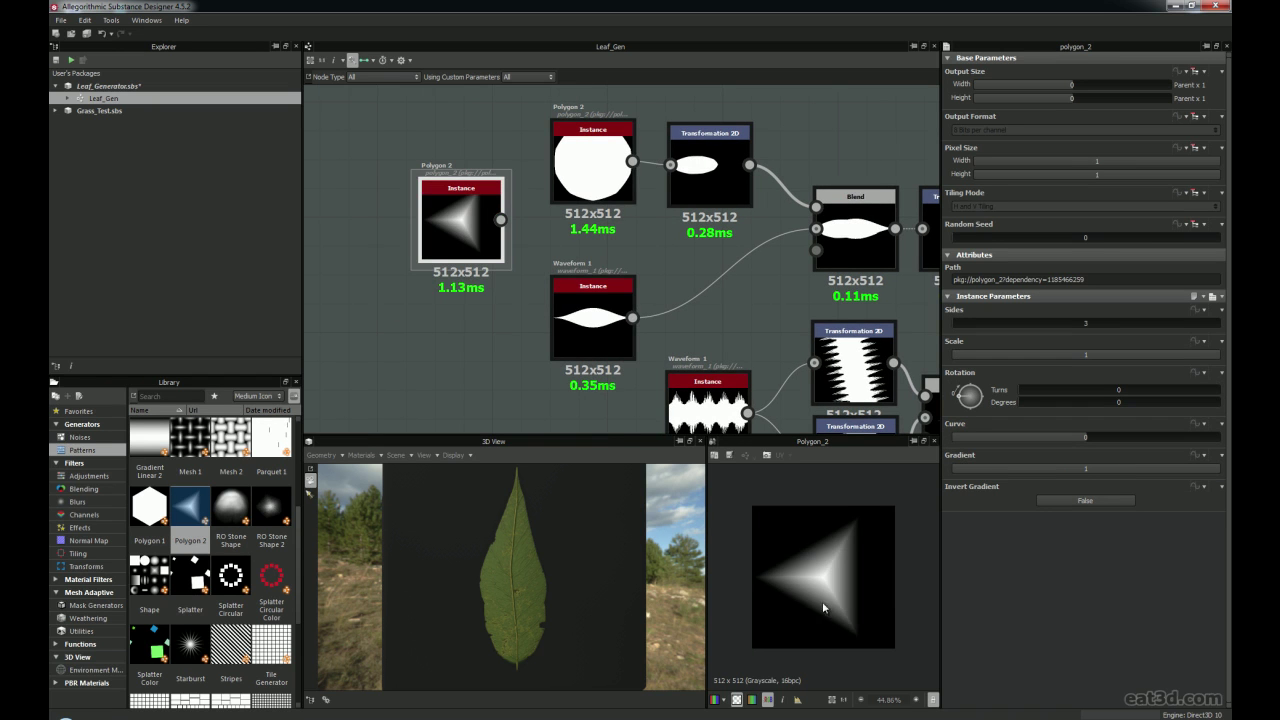
{"action": "scroll", "coordinate": [784, 592], "scroll_direction": "up", "scroll_amount": 3}
{"action": "scroll", "coordinate": [495, 289], "scroll_direction": "down", "scroll_amount": 1}
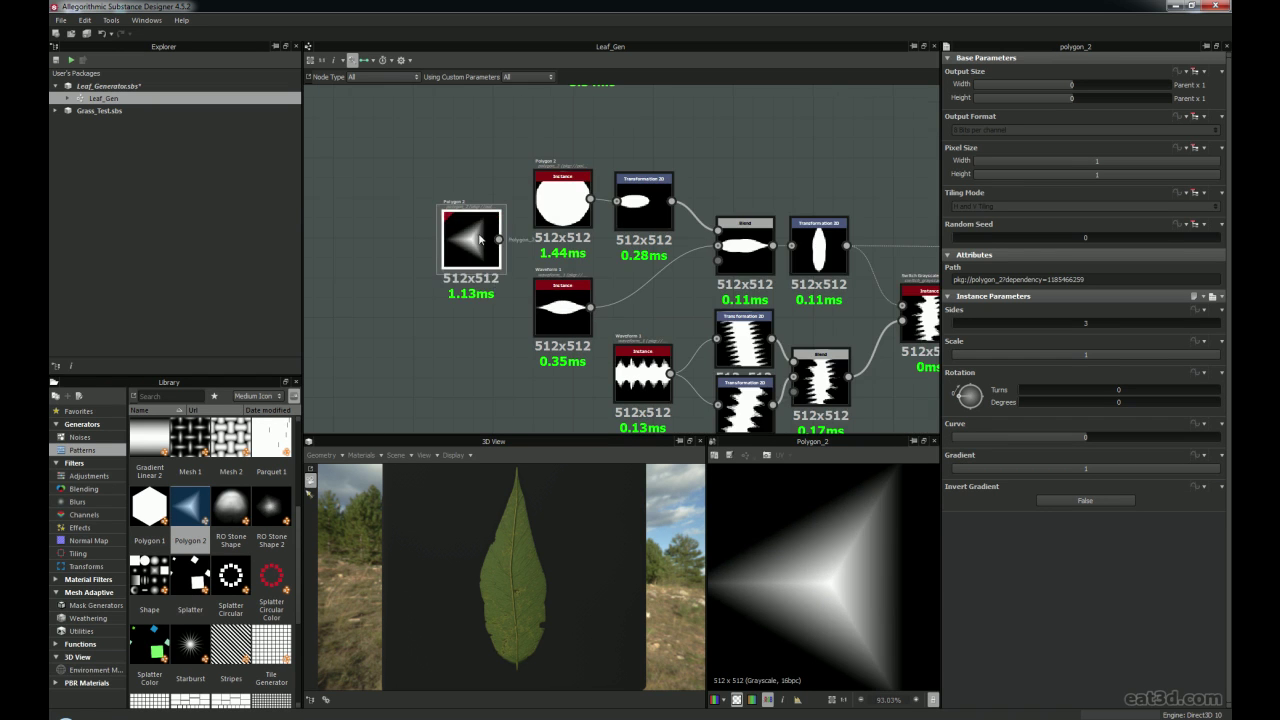
{"action": "key", "text": "Delete"}
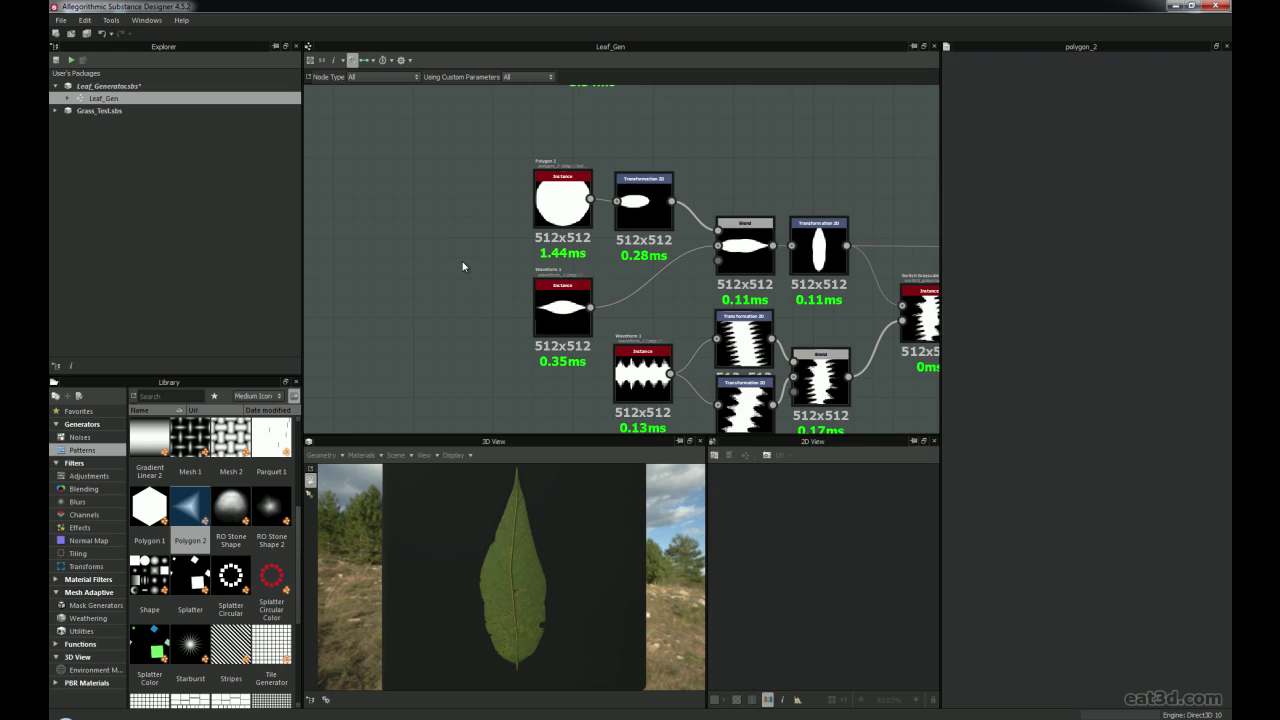
Open the existing Polygon 2 node and try its Sides and Curve settings, ending on 10 sides and a curve of 0.37
{"action": "scroll", "coordinate": [514, 212], "scroll_direction": "up", "scroll_amount": 2}
{"action": "double_click", "coordinate": [497, 209]}
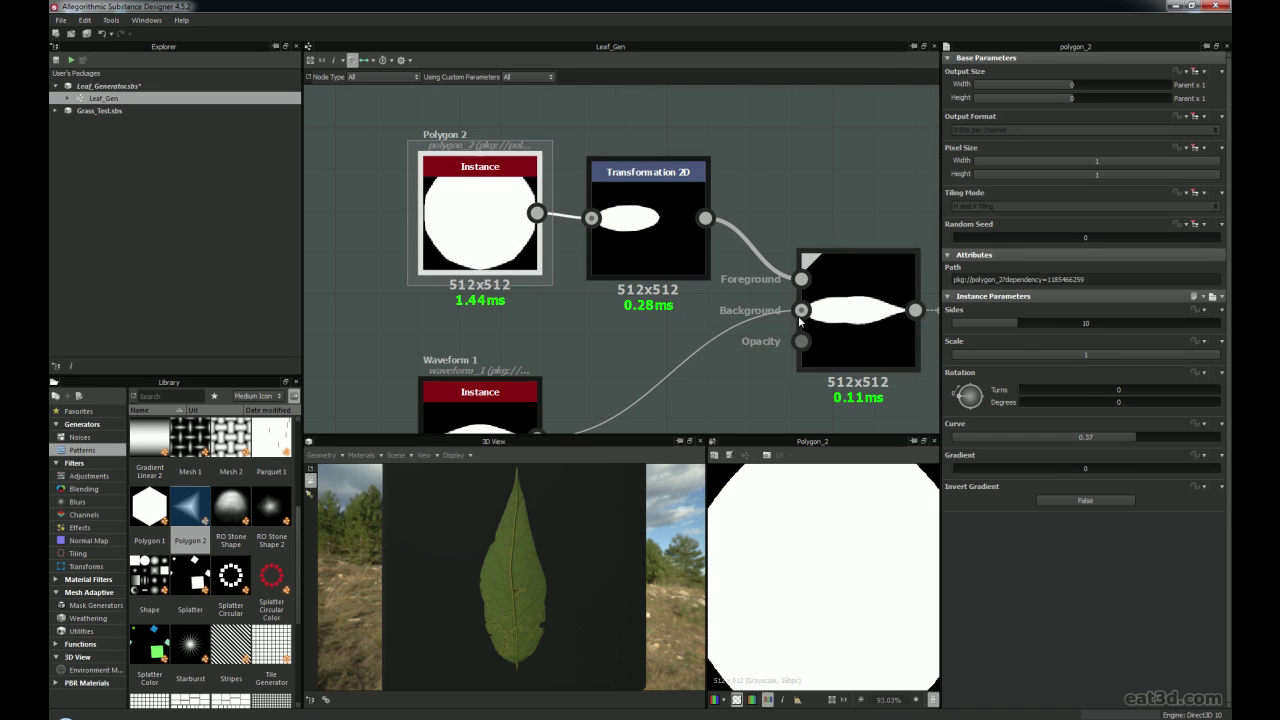
{"action": "mouse_move", "coordinate": [1018, 327]}
{"action": "left_mouse_down"}
{"action": "mouse_move", "coordinate": [963, 330]}
{"action": "mouse_move", "coordinate": [1032, 321]}
{"action": "mouse_move", "coordinate": [1020, 328]}
{"action": "left_mouse_up"}
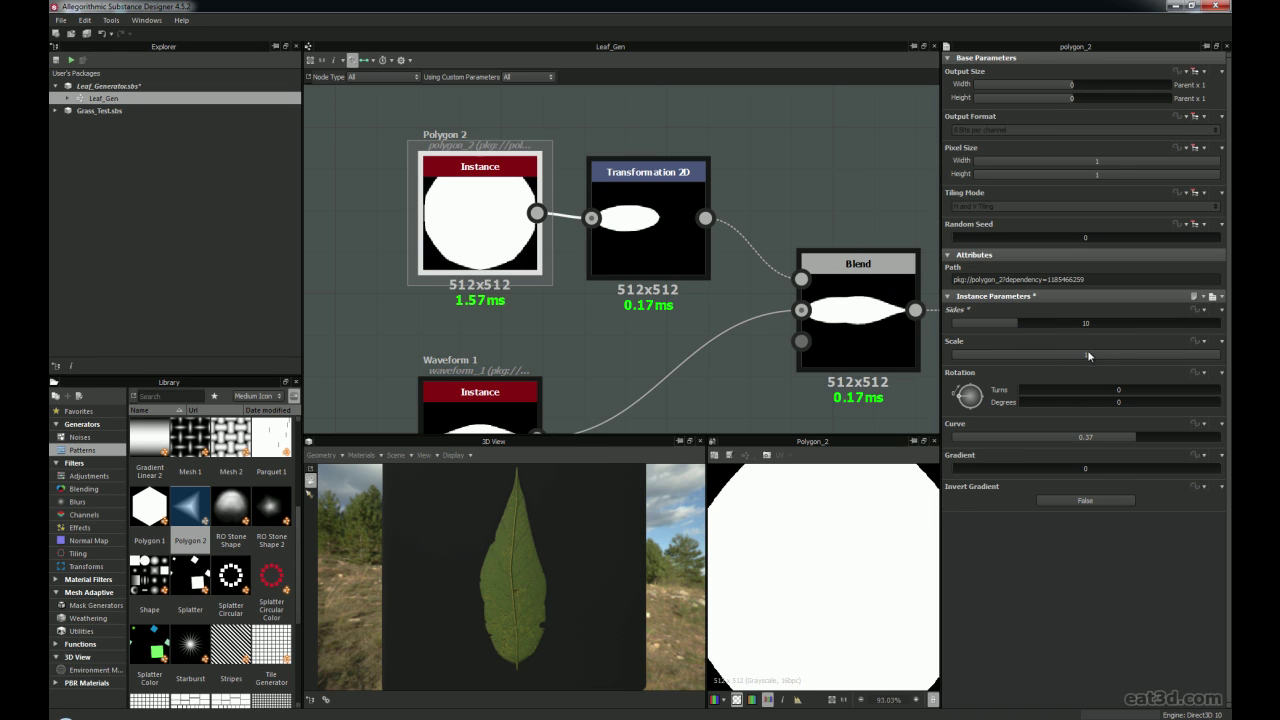
{"action": "mouse_move", "coordinate": [1132, 440]}
{"action": "left_mouse_down"}
{"action": "mouse_move", "coordinate": [1108, 439]}
{"action": "mouse_move", "coordinate": [1137, 436]}
{"action": "left_mouse_up"}
Rearrange Polygon 2, its Transformation 2D and the leaf-shaped Waveform 1 node, leaving a wide gap between Polygon 2 and its Transformation 2D
{"action": "left_click_drag", "start_coordinate": [650, 240], "coordinate": [647, 236]}
{"action": "left_click_drag", "start_coordinate": [495, 252], "coordinate": [466, 253]}
{"action": "left_click_drag", "start_coordinate": [639, 231], "coordinate": [625, 230]}
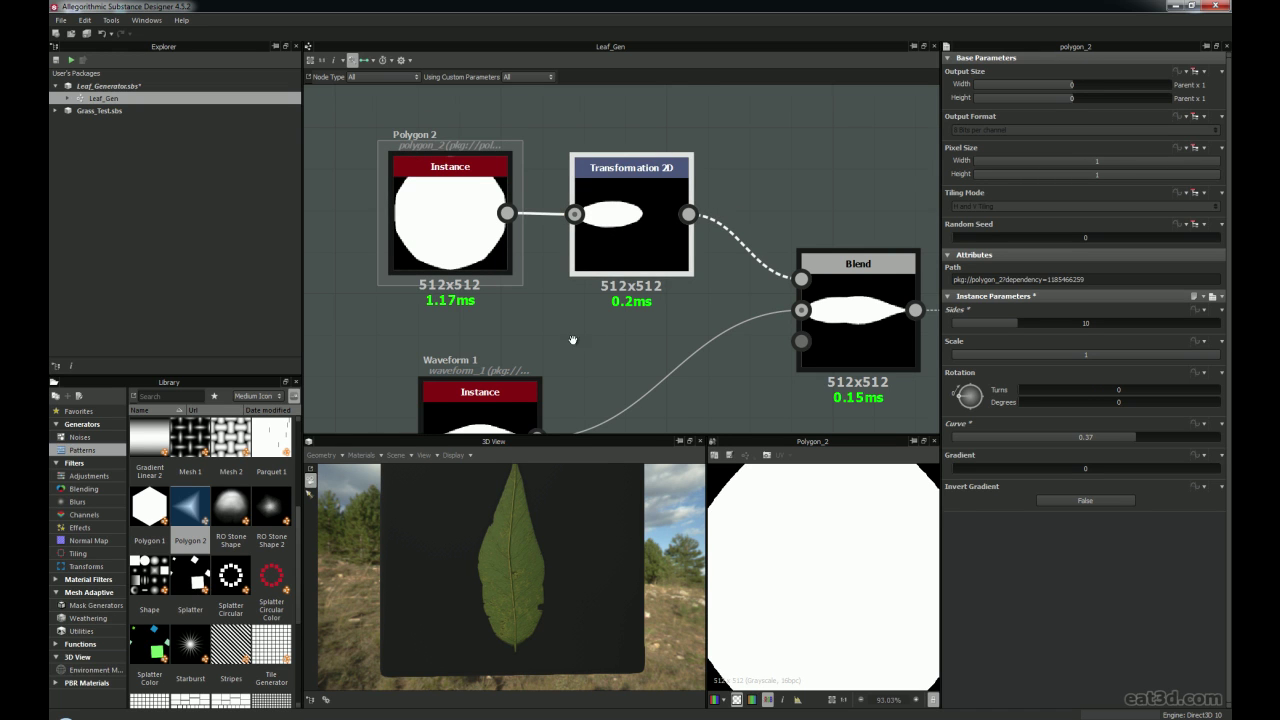
{"action": "middle_click_drag", "start_coordinate": [573, 339], "coordinate": [577, 254]}
{"action": "left_click_drag", "start_coordinate": [484, 356], "coordinate": [467, 355]}
{"action": "middle_click_drag", "start_coordinate": [628, 153], "coordinate": [618, 219]}
{"action": "middle_click_drag", "start_coordinate": [483, 262], "coordinate": [675, 276]}
{"action": "left_click_drag", "start_coordinate": [624, 231], "coordinate": [488, 233]}
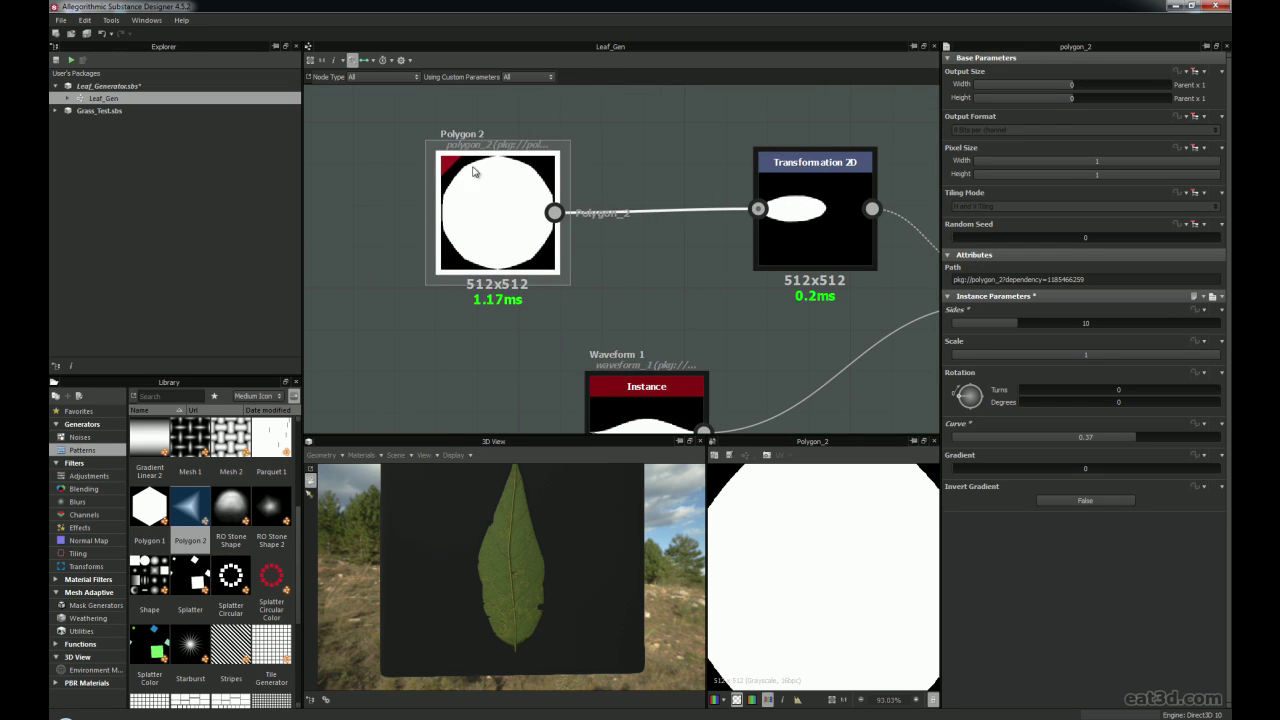
Add a Transformation 2D node near Polygon 2, delete it, and reconnect Polygon 2 to the existing Transformation 2D
{"action": "right_click", "coordinate": [654, 287]}
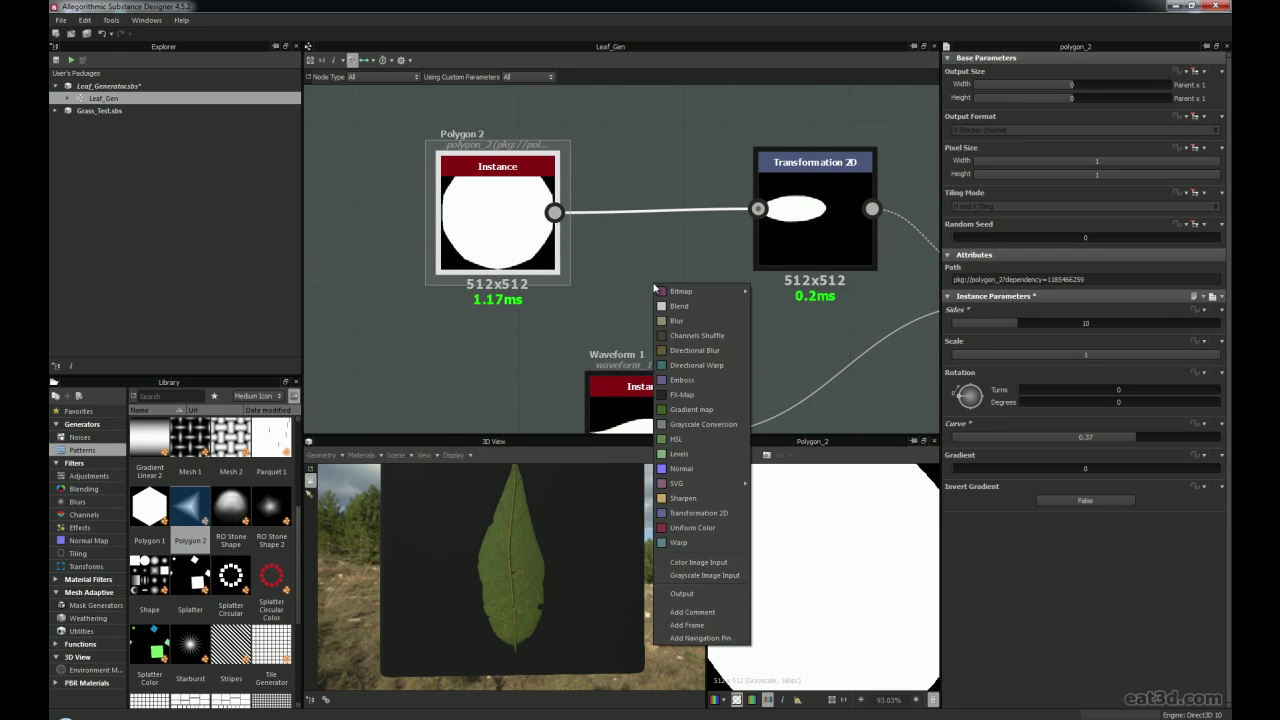
{"action": "mouse_move", "coordinate": [688, 296]}
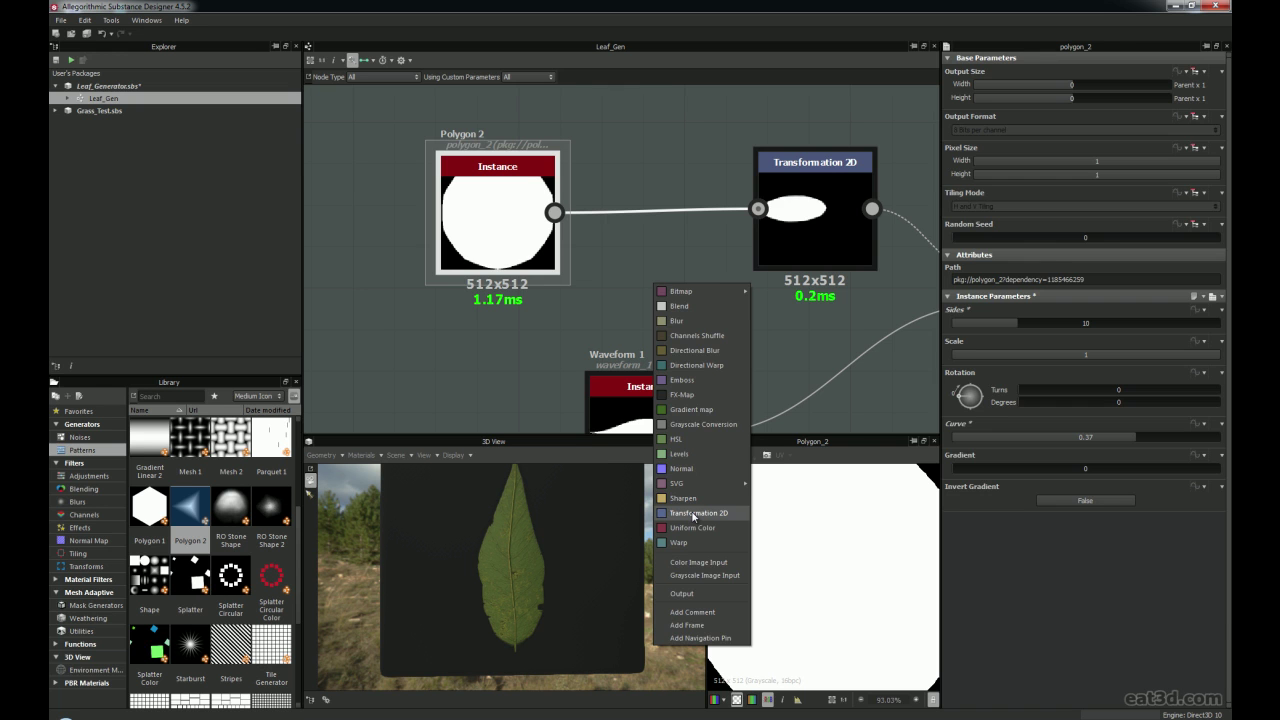
{"action": "left_click", "coordinate": [693, 513]}
{"action": "left_click_drag", "start_coordinate": [647, 367], "coordinate": [633, 129]}
{"action": "middle_click_drag", "start_coordinate": [640, 146], "coordinate": [677, 271]}
{"action": "left_click", "coordinate": [553, 192]}
{"action": "left_click", "coordinate": [679, 269]}
{"action": "key", "text": "Delete"}
{"action": "left_click_drag", "start_coordinate": [606, 210], "coordinate": [773, 207]}
Place an unconnected Transformation 2D node in the empty graph area near Polygon 2 and delete it
{"action": "middle_click_drag", "start_coordinate": [573, 296], "coordinate": [604, 283]}
{"action": "right_click", "coordinate": [507, 336]}
{"action": "left_click", "coordinate": [452, 286]}
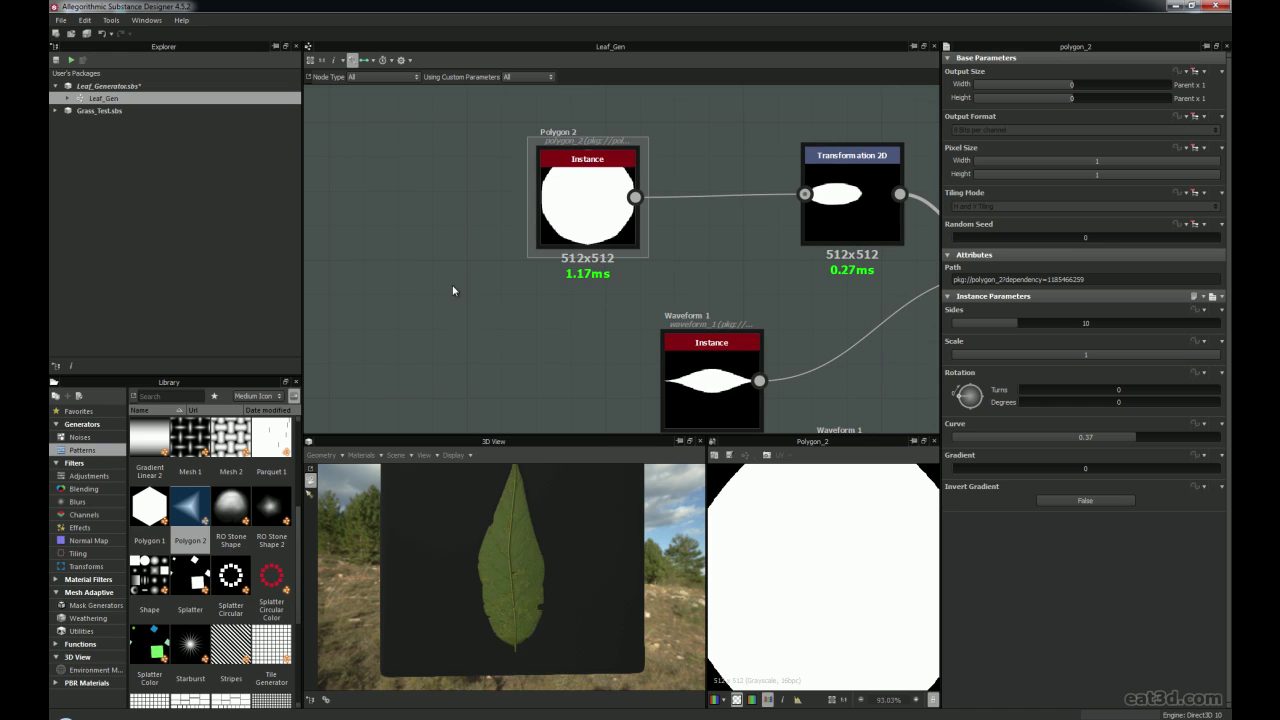
{"action": "right_click", "coordinate": [452, 286]}
{"action": "left_click", "coordinate": [521, 516]}
{"action": "left_click_drag", "start_coordinate": [472, 282], "coordinate": [499, 344]}
{"action": "key", "text": "Delete"}
Nudge Polygon 2, add another loose Transformation 2D node to show its parameters, and delete that node
{"action": "middle_click_drag", "start_coordinate": [682, 213], "coordinate": [551, 247]}
{"action": "left_click_drag", "start_coordinate": [463, 254], "coordinate": [481, 249]}
{"action": "middle_click_drag", "start_coordinate": [586, 271], "coordinate": [651, 263]}
{"action": "right_click", "coordinate": [452, 302]}
{"action": "left_click", "coordinate": [498, 533]}
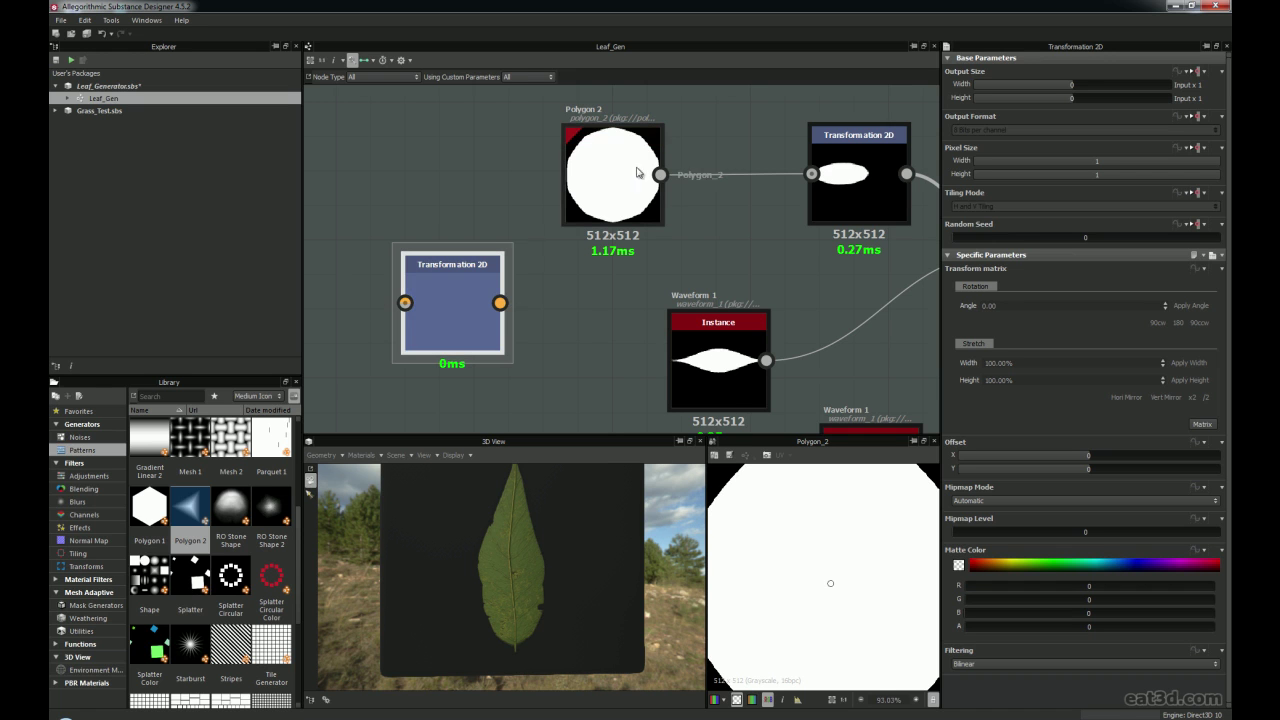
{"action": "left_click_drag", "start_coordinate": [453, 325], "coordinate": [491, 348]}
{"action": "key", "text": "Delete"}
Move Polygon 2 back close to its connected Transformation 2D node
{"action": "middle_click_drag", "start_coordinate": [734, 217], "coordinate": [549, 259]}
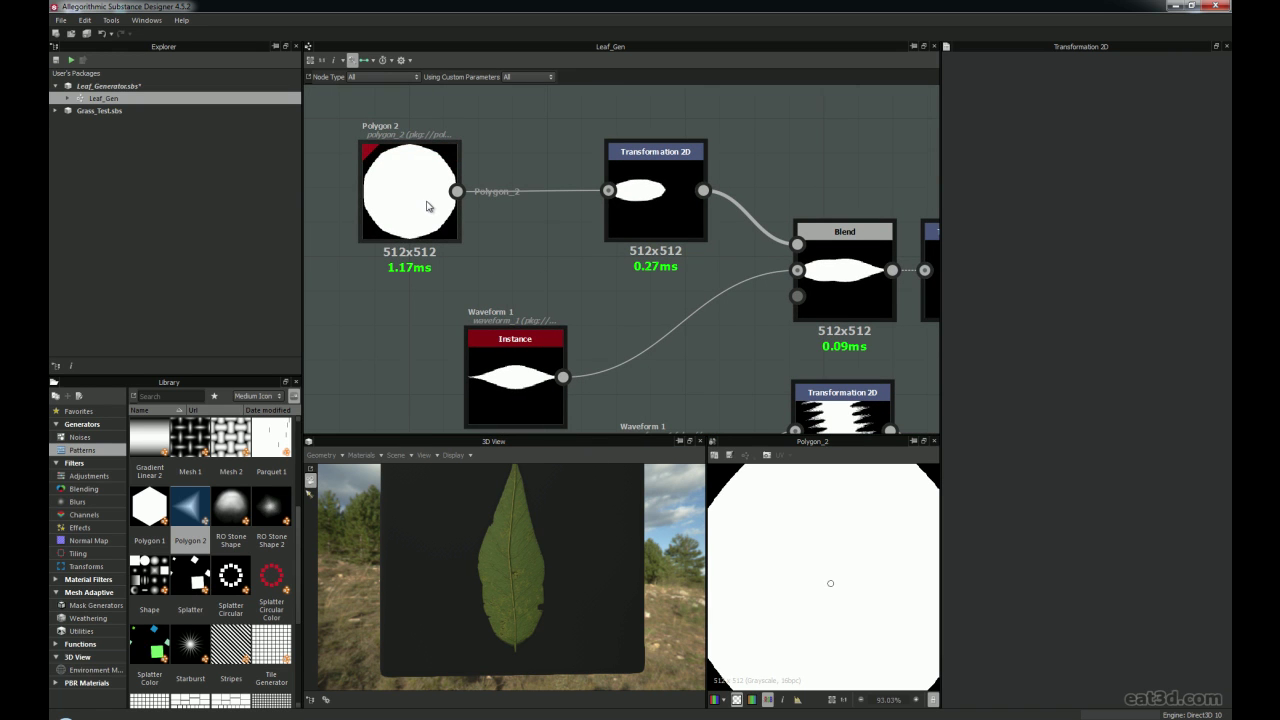
{"action": "left_click_drag", "start_coordinate": [427, 206], "coordinate": [546, 218]}
{"action": "scroll", "coordinate": [566, 196], "scroll_direction": "up", "scroll_amount": 3}
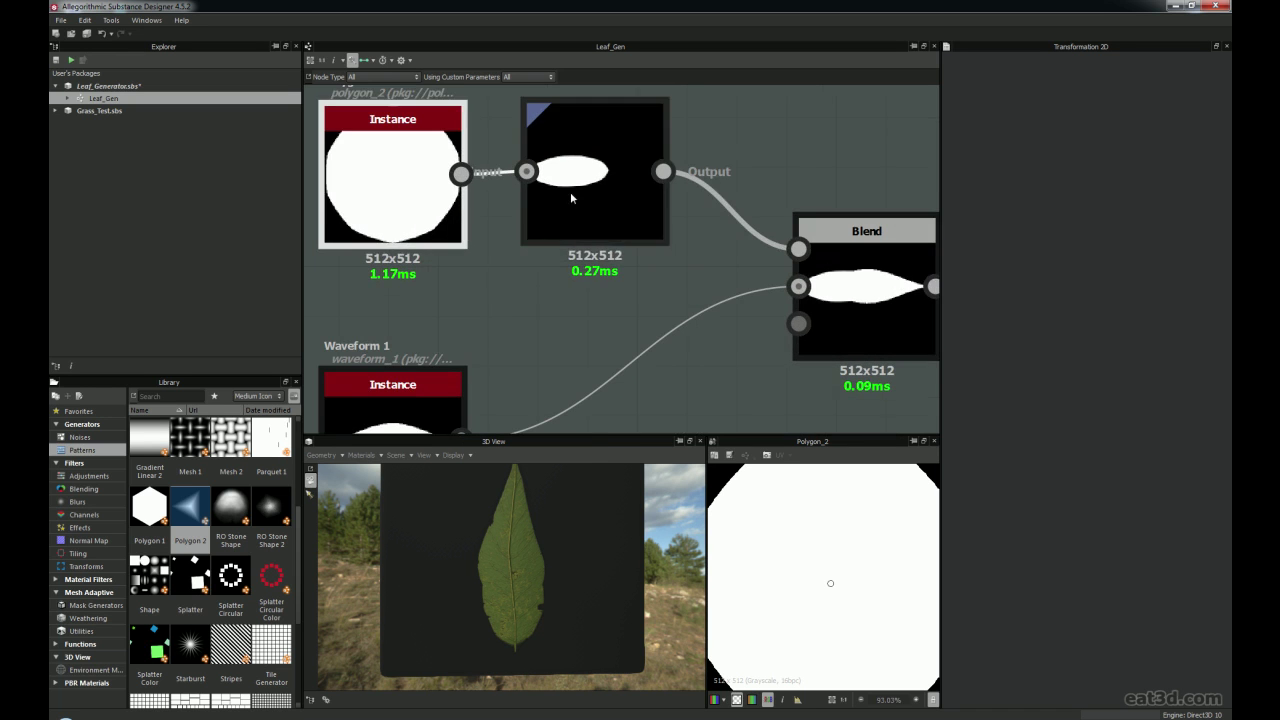
Select the Transformation 2D fed by Polygon 2 and slightly reduce the ellipse's height, bringing the X offset to -0.0079
{"action": "left_click", "coordinate": [578, 190]}
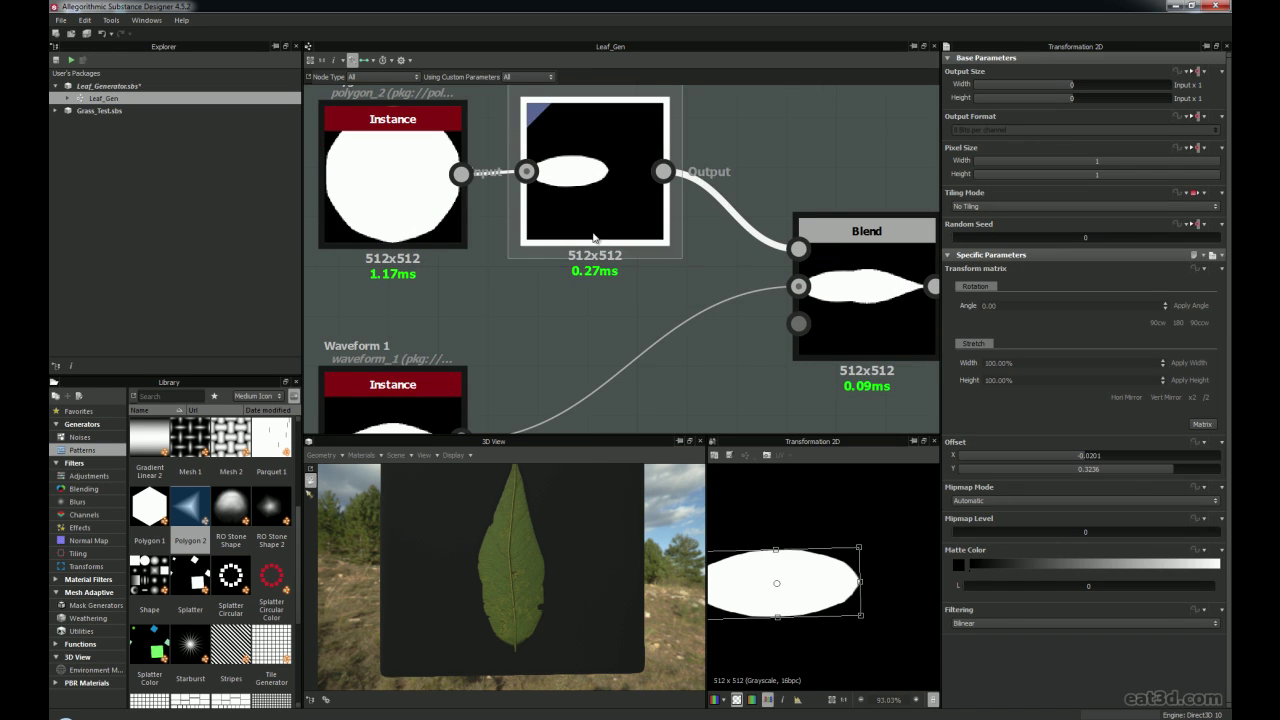
{"action": "scroll", "coordinate": [674, 377], "scroll_direction": "down", "scroll_amount": 1}
{"action": "left_click_drag", "start_coordinate": [776, 551], "coordinate": [777, 553]}
{"action": "scroll", "coordinate": [533, 602], "scroll_direction": "up", "scroll_amount": 3}
{"action": "middle_click_drag", "start_coordinate": [533, 602], "coordinate": [518, 541]}
{"action": "left_click_drag", "start_coordinate": [517, 540], "coordinate": [550, 593]}
{"action": "scroll", "coordinate": [550, 593], "scroll_direction": "down", "scroll_amount": 2}
{"action": "left_click_drag", "start_coordinate": [778, 555], "coordinate": [755, 561]}
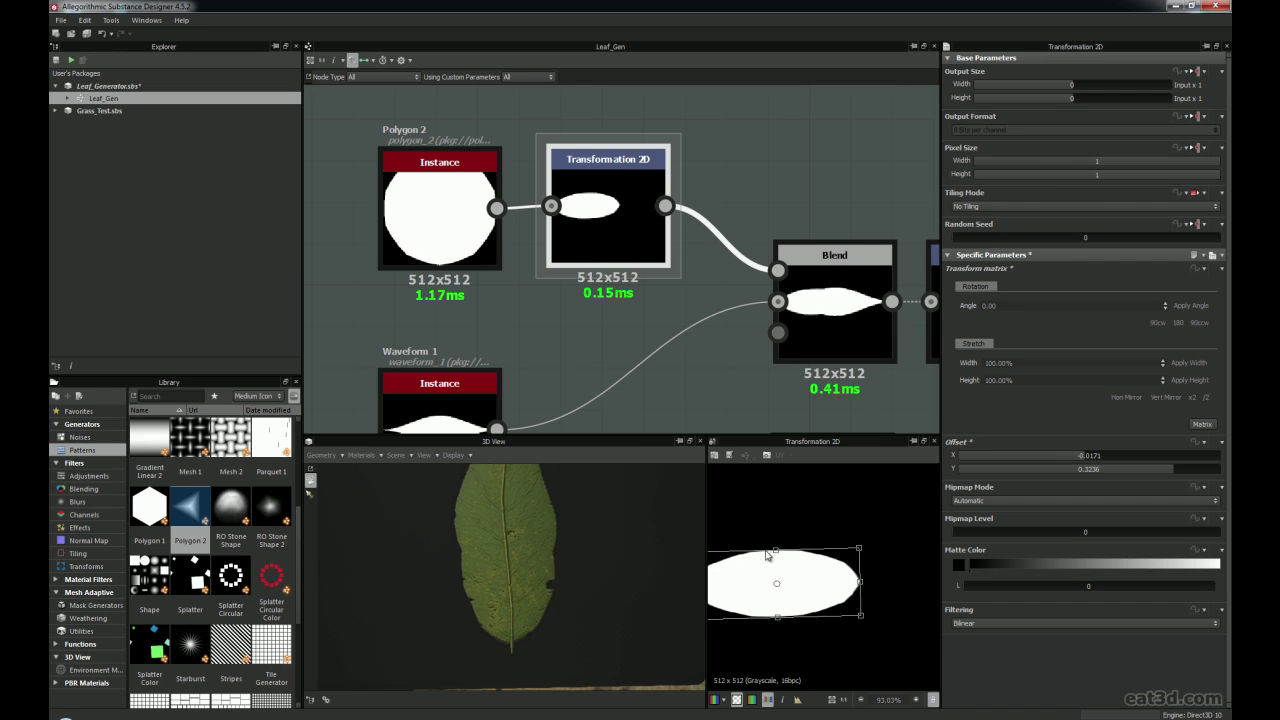
{"action": "left_click_drag", "start_coordinate": [778, 555], "coordinate": [782, 556]}
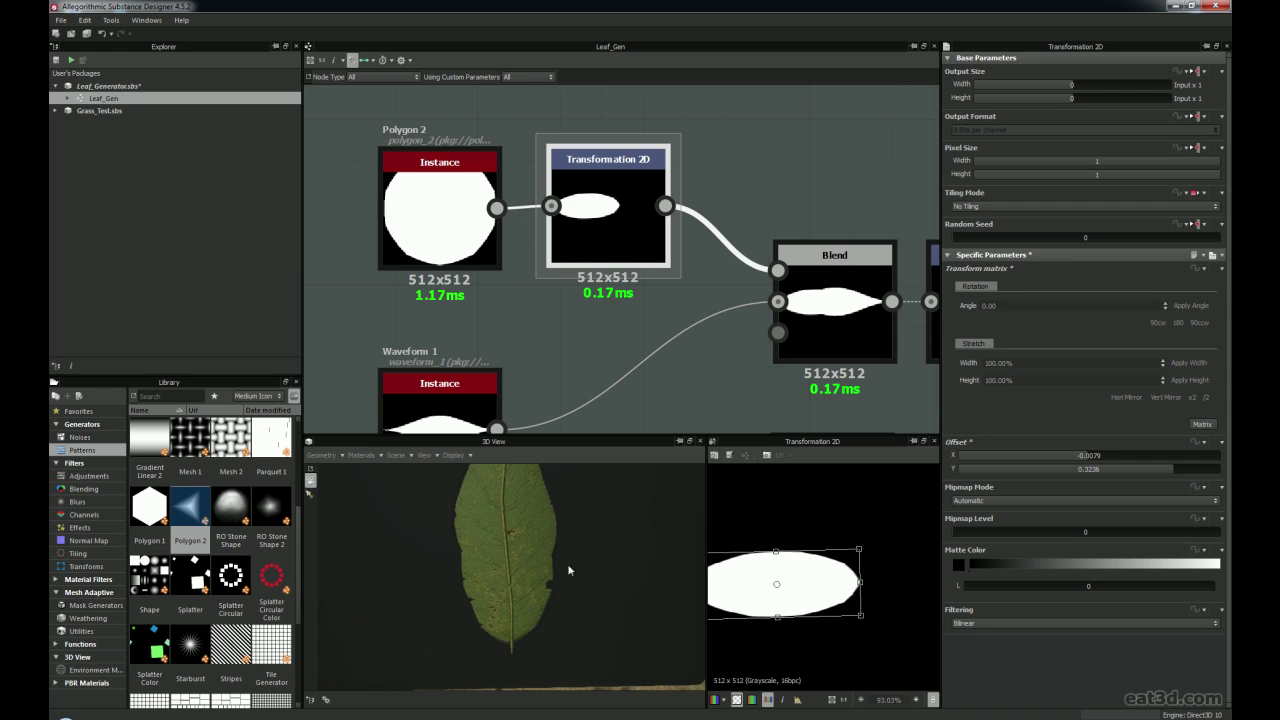
Rotate the transformed ellipse slightly and stretch it lengthwise, ending at offsets of X -0.0010 and Y 0.2834
{"action": "mouse_move", "coordinate": [869, 534]}
{"action": "left_mouse_down"}
{"action": "mouse_move", "coordinate": [876, 542]}
{"action": "mouse_move", "coordinate": [875, 528]}
{"action": "left_mouse_up"}
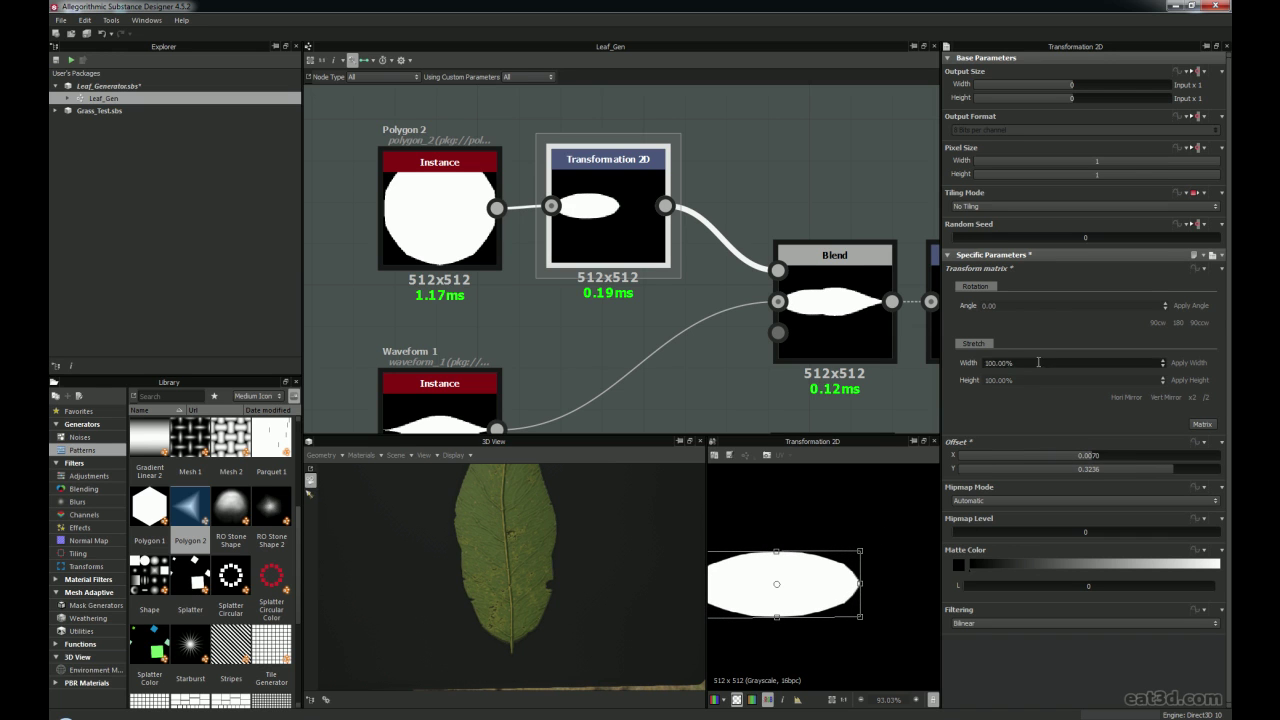
{"action": "left_click_drag", "start_coordinate": [884, 531], "coordinate": [886, 539]}
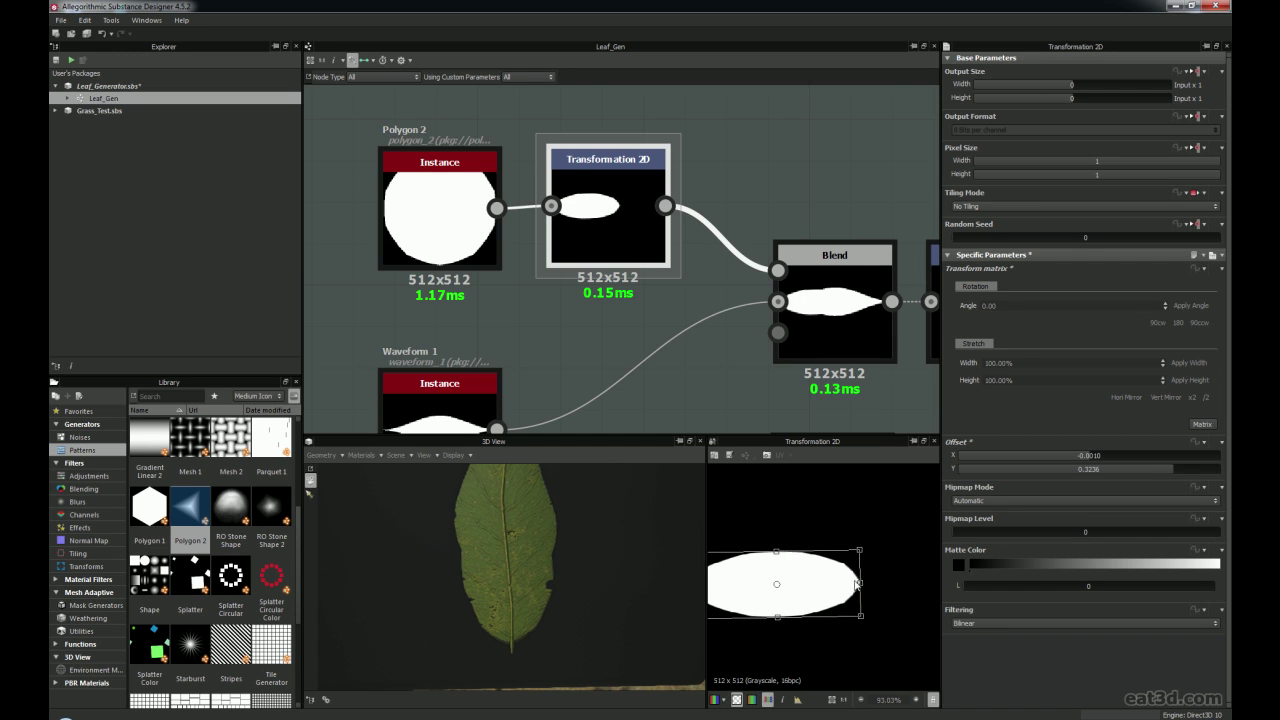
{"action": "left_click_drag", "start_coordinate": [862, 586], "coordinate": [870, 586]}
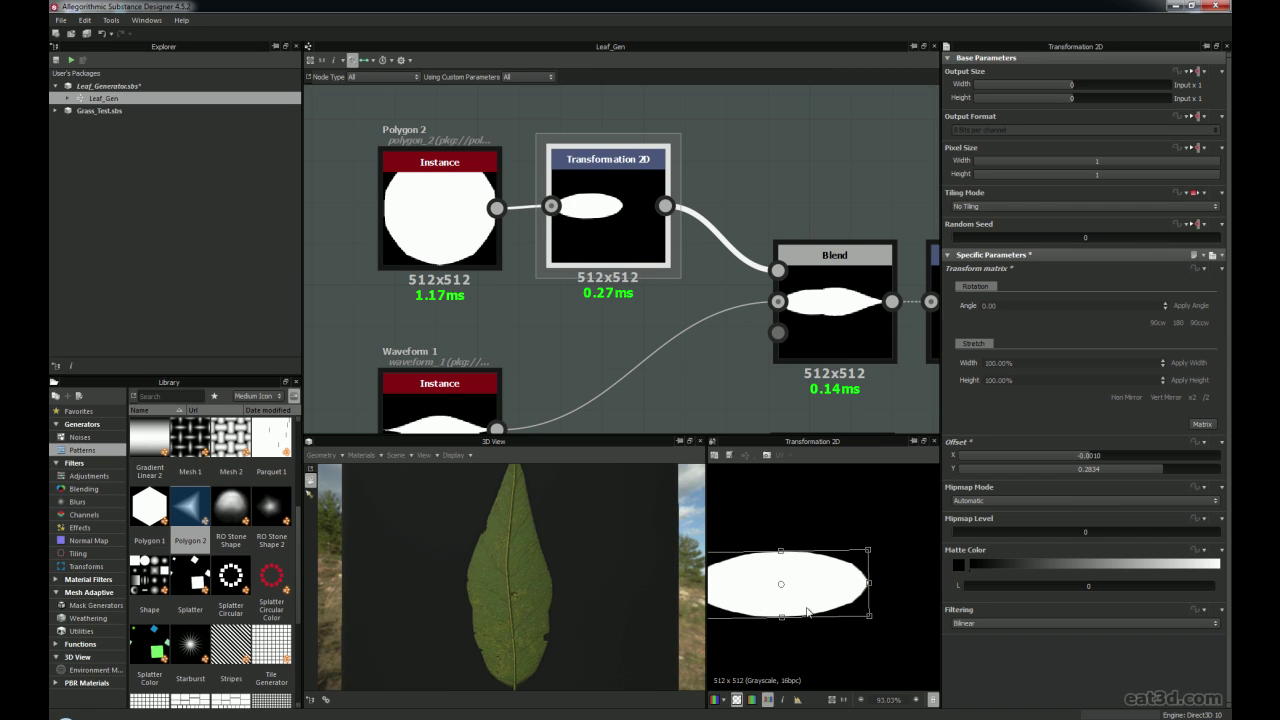
Add an unconnected Blend node above the leaf-shape Blend, inspect its Foreground, Background and Opacity inputs, and delete it
{"action": "middle_click_drag", "start_coordinate": [618, 244], "coordinate": [624, 183]}
{"action": "mouse_move", "coordinate": [490, 258]}
{"action": "middle_mouse_down"}
{"action": "mouse_move", "coordinate": [511, 189]}
{"action": "mouse_move", "coordinate": [491, 251]}
{"action": "middle_mouse_up"}
{"action": "scroll", "coordinate": [491, 251], "scroll_direction": "down", "scroll_amount": 3}
{"action": "middle_click_drag", "start_coordinate": [580, 250], "coordinate": [552, 246]}
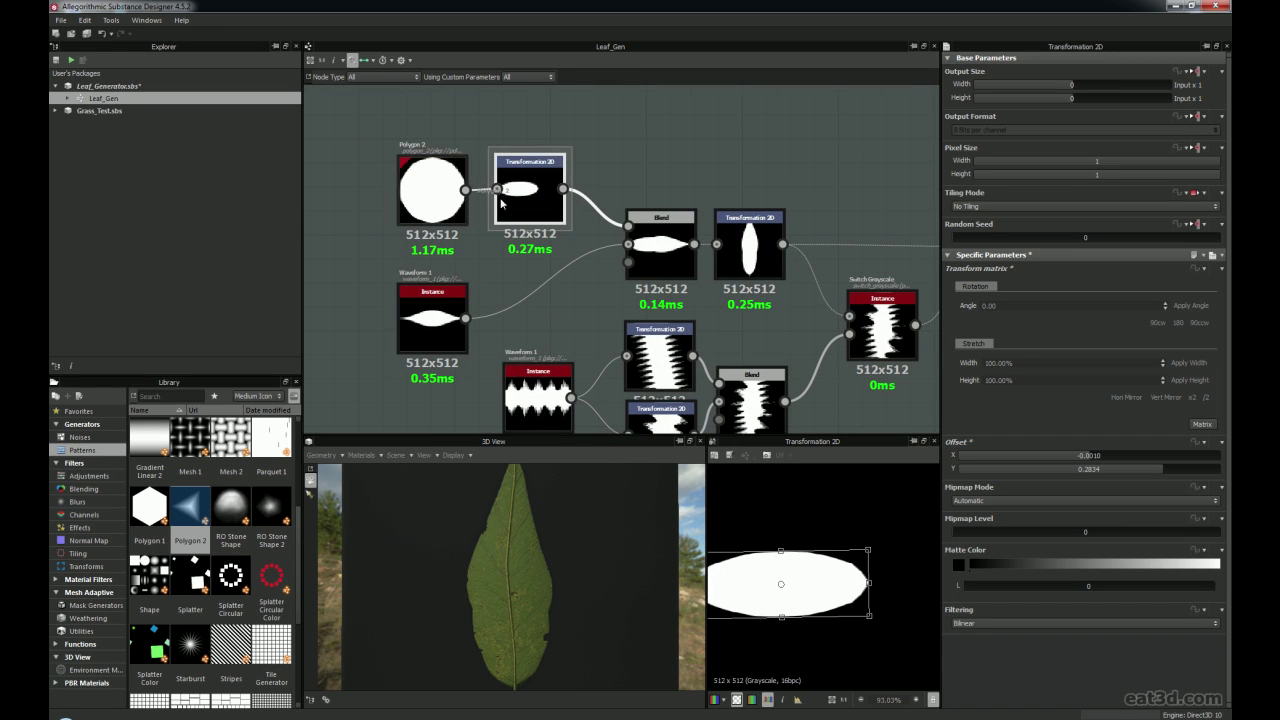
{"action": "right_click", "coordinate": [700, 139]}
{"action": "left_click", "coordinate": [732, 165]}
{"action": "mouse_move", "coordinate": [715, 156]}
{"action": "left_mouse_down"}
{"action": "mouse_move", "coordinate": [685, 168]}
{"action": "mouse_move", "coordinate": [697, 156]}
{"action": "left_mouse_up"}
{"action": "scroll", "coordinate": [656, 126], "scroll_direction": "up", "scroll_amount": 3}
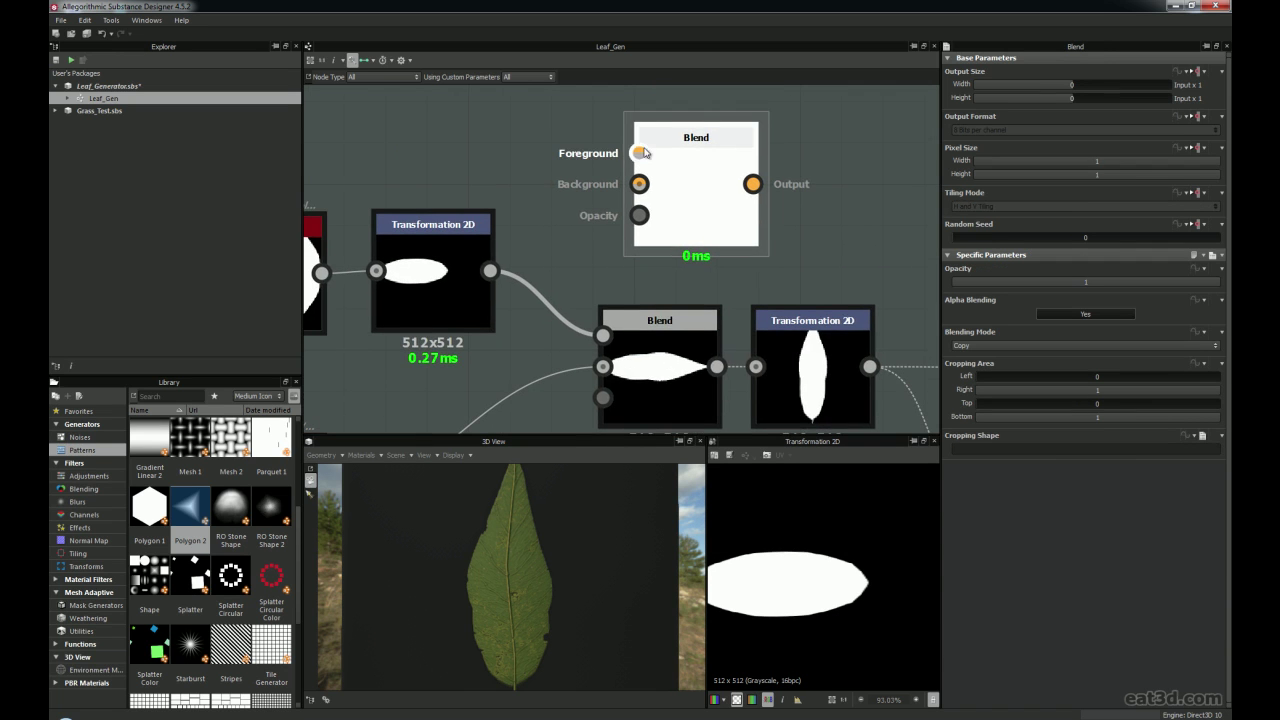
{"action": "scroll", "coordinate": [667, 130], "scroll_direction": "down", "scroll_amount": 2}
{"action": "left_click_drag", "start_coordinate": [697, 189], "coordinate": [715, 185]}
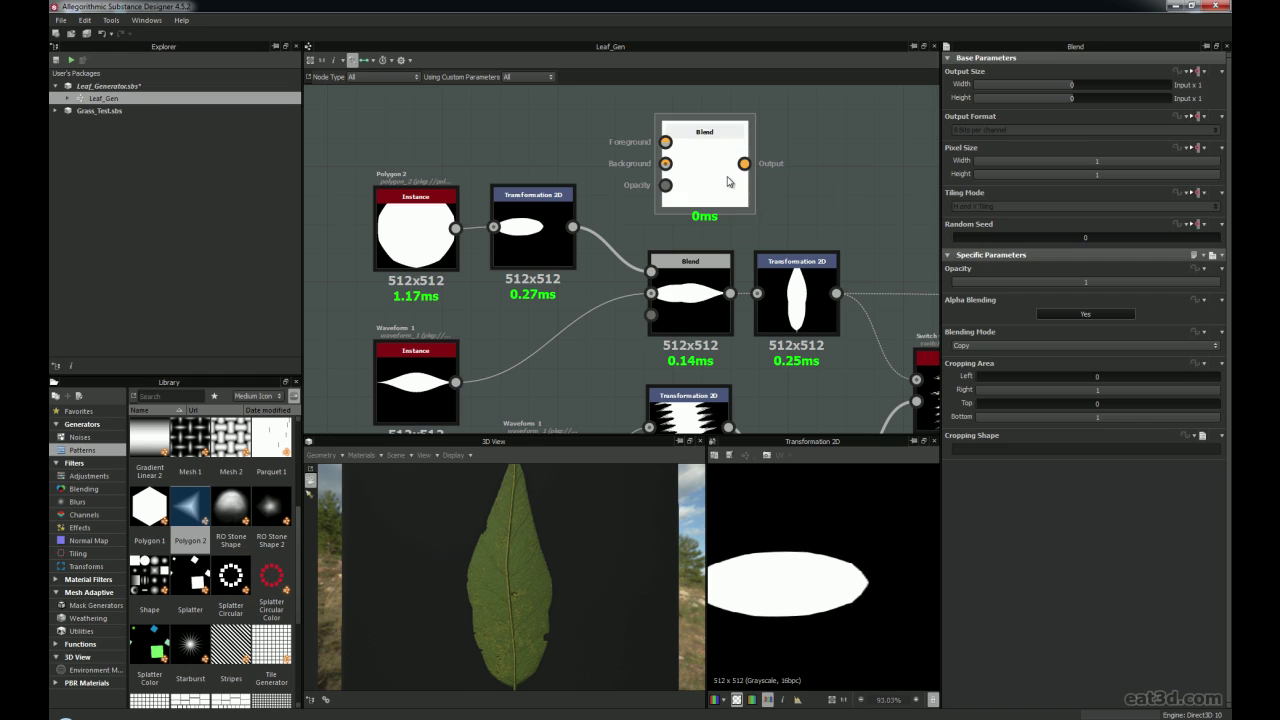
{"action": "key", "text": "Delete"}
Open the Blend combining Polygon 2 and Waveform 1, review its blending modes, keep Add (Linear Dodge), and inspect the combined silhouette
{"action": "middle_click_drag", "start_coordinate": [712, 206], "coordinate": [640, 156]}
{"action": "scroll", "coordinate": [604, 196], "scroll_direction": "down", "scroll_amount": 2}
{"action": "scroll", "coordinate": [645, 154], "scroll_direction": "up", "scroll_amount": 1}
{"action": "left_click", "coordinate": [630, 242]}
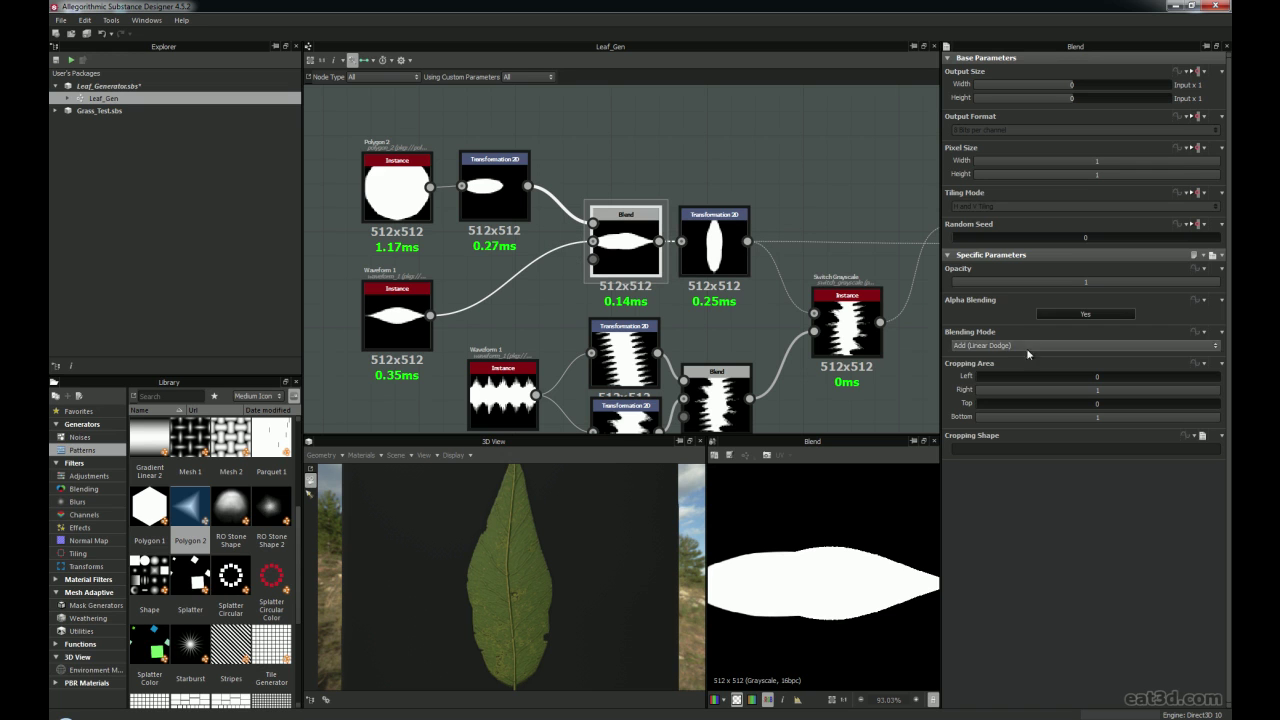
{"action": "left_click", "coordinate": [996, 346]}
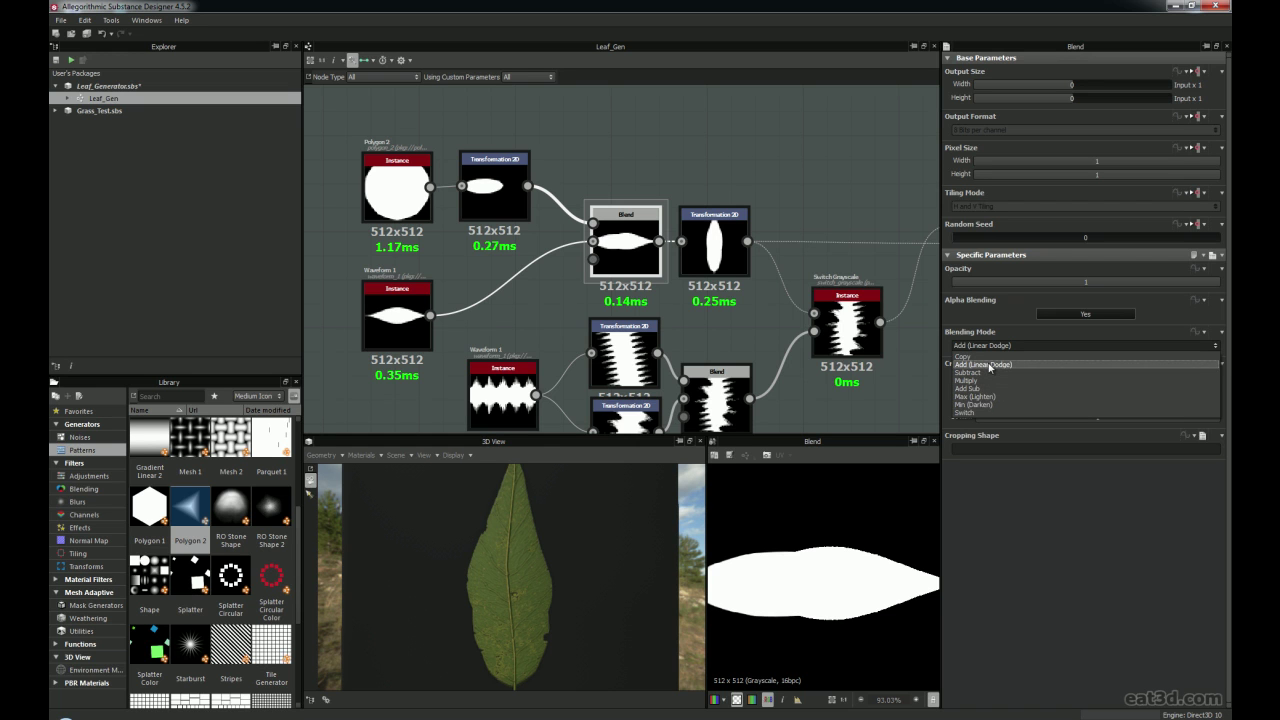
{"action": "left_click", "coordinate": [990, 366]}
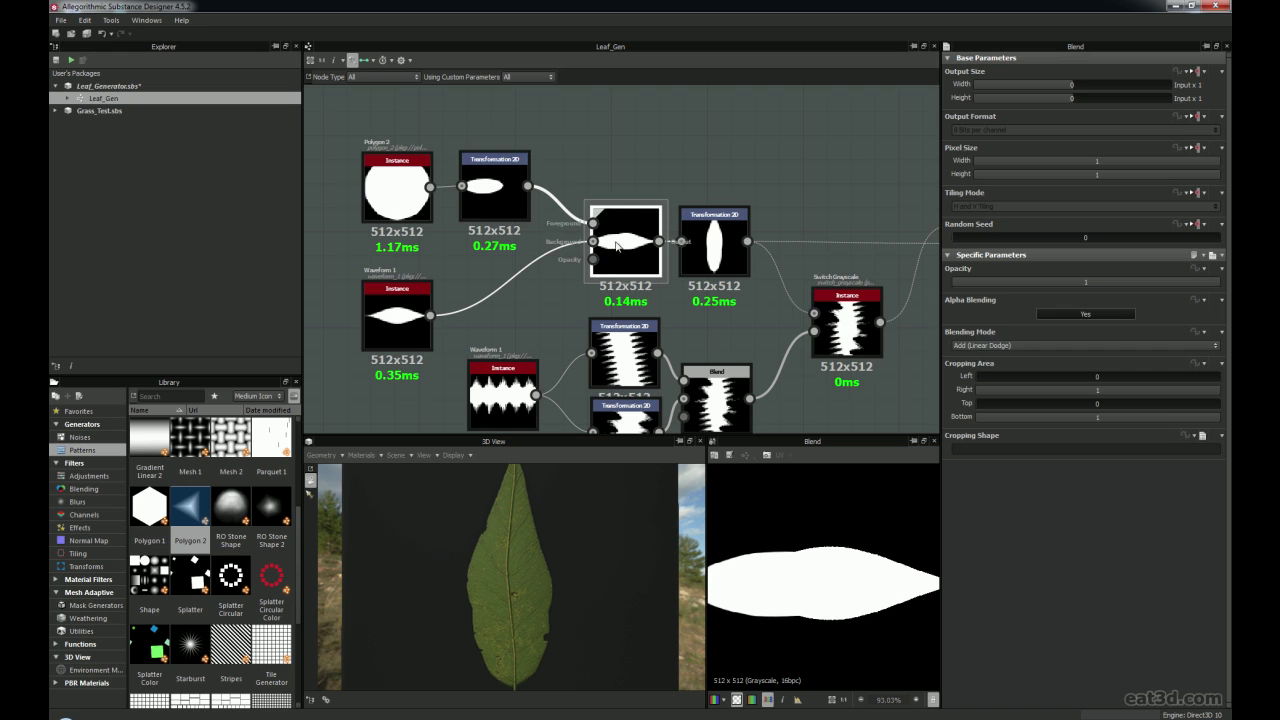
{"action": "scroll", "coordinate": [628, 243], "scroll_direction": "up", "scroll_amount": 3}
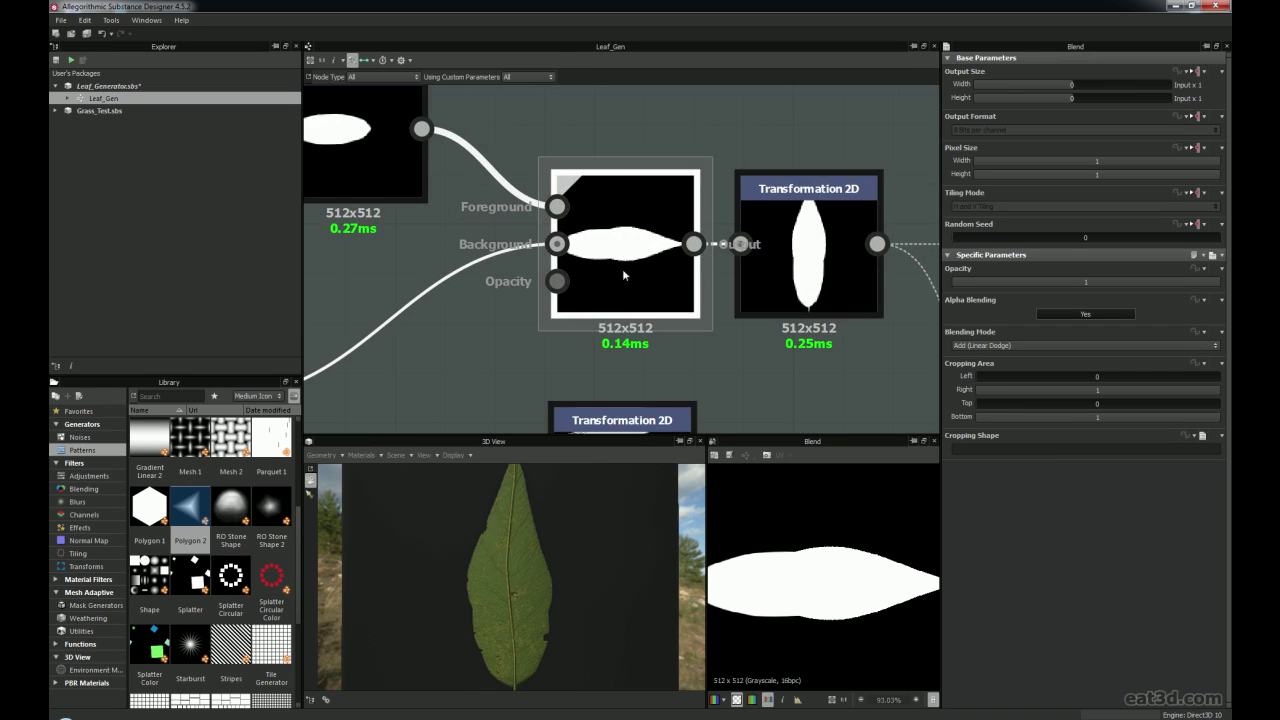
{"action": "scroll", "coordinate": [630, 254], "scroll_direction": "up", "scroll_amount": 2}
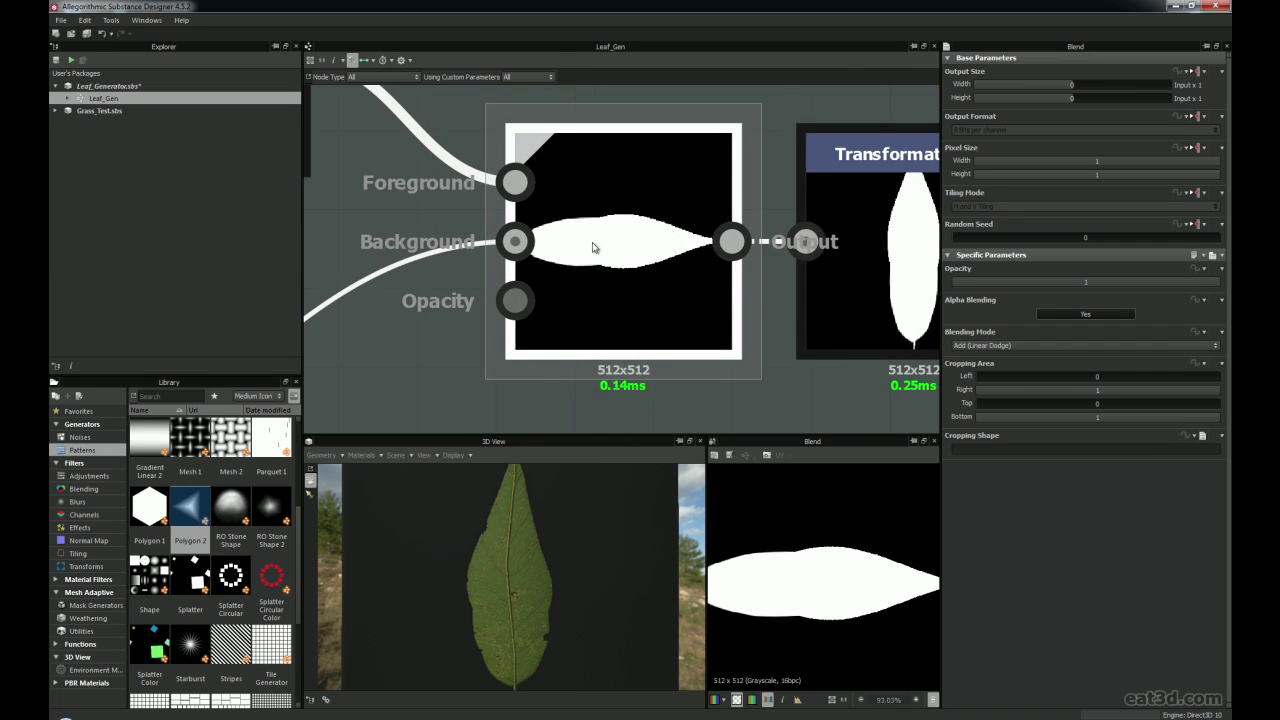
{"action": "scroll", "coordinate": [636, 248], "scroll_direction": "down", "scroll_amount": 3}
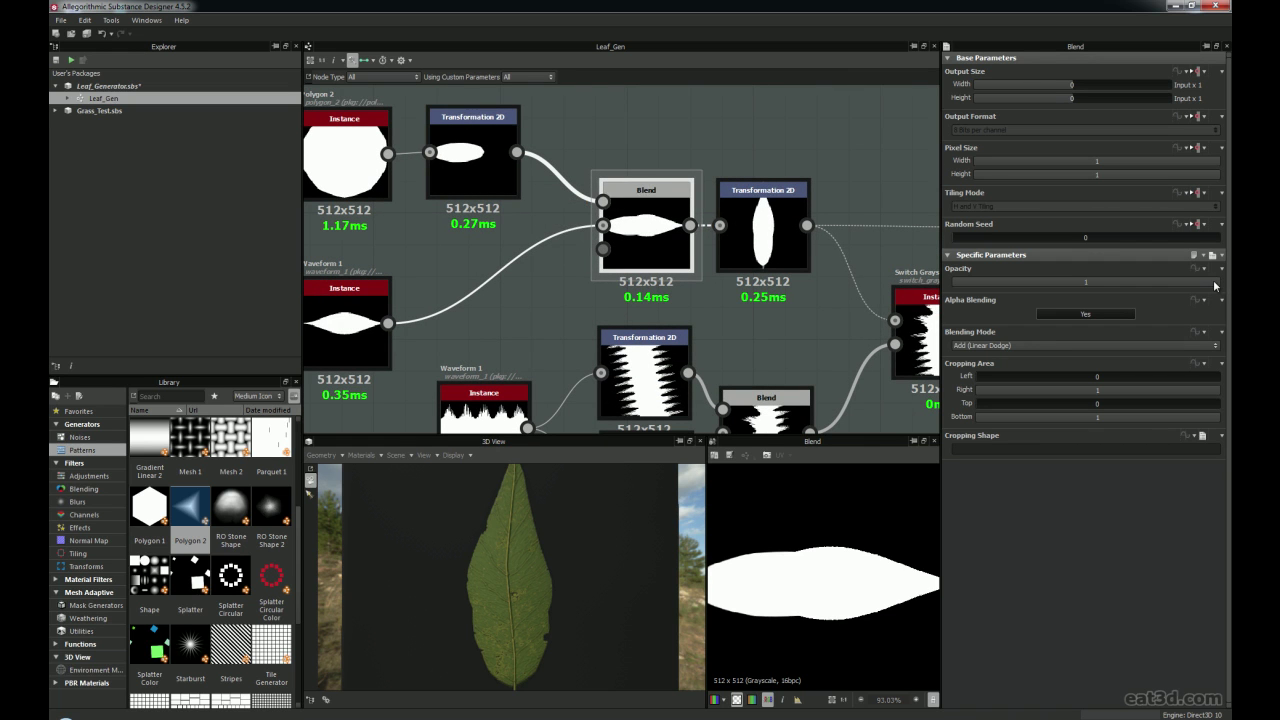
Open the Transformation 2D that follows the leaf-shape Blend and inspect the upright leaf silhouette in the 2D view
{"action": "mouse_move", "coordinate": [1212, 286]}
{"action": "left_mouse_down"}
{"action": "mouse_move", "coordinate": [1013, 287]}
{"action": "mouse_move", "coordinate": [1224, 287]}
{"action": "left_mouse_up"}
{"action": "middle_click_drag", "start_coordinate": [643, 245], "coordinate": [482, 202]}
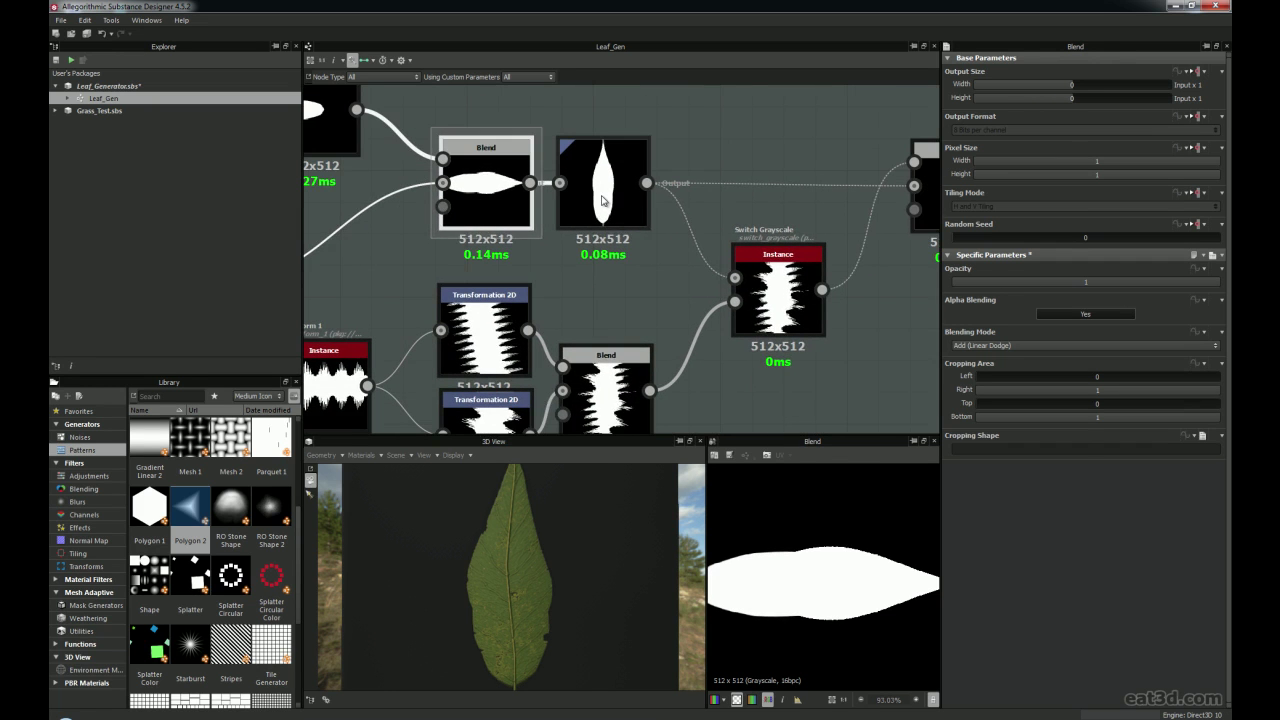
{"action": "left_click", "coordinate": [603, 200]}
{"action": "scroll", "coordinate": [798, 545], "scroll_direction": "down", "scroll_amount": 3}
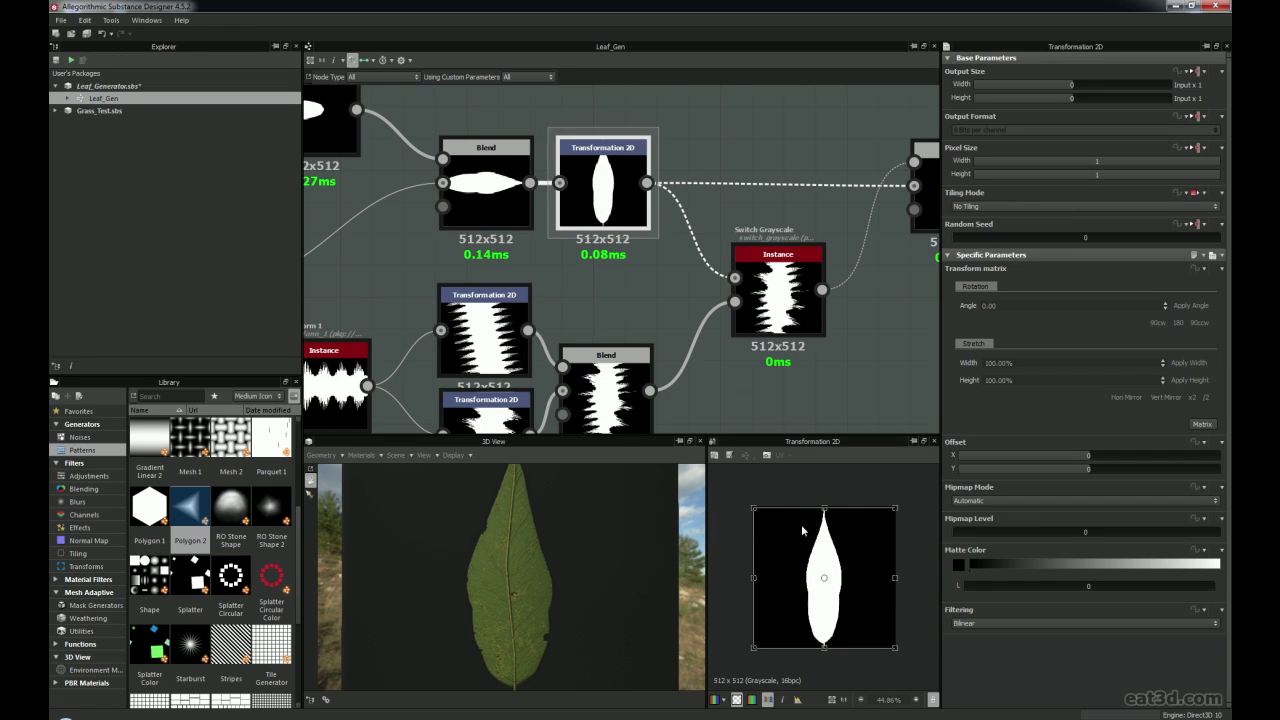
Find Transformation 2D among the available node types, and reselect the one after the leaf-shape Blend to review its rotation options
{"action": "middle_click_drag", "start_coordinate": [505, 207], "coordinate": [583, 221]}
{"action": "left_click", "coordinate": [581, 220]}
{"action": "right_click", "coordinate": [597, 245]}
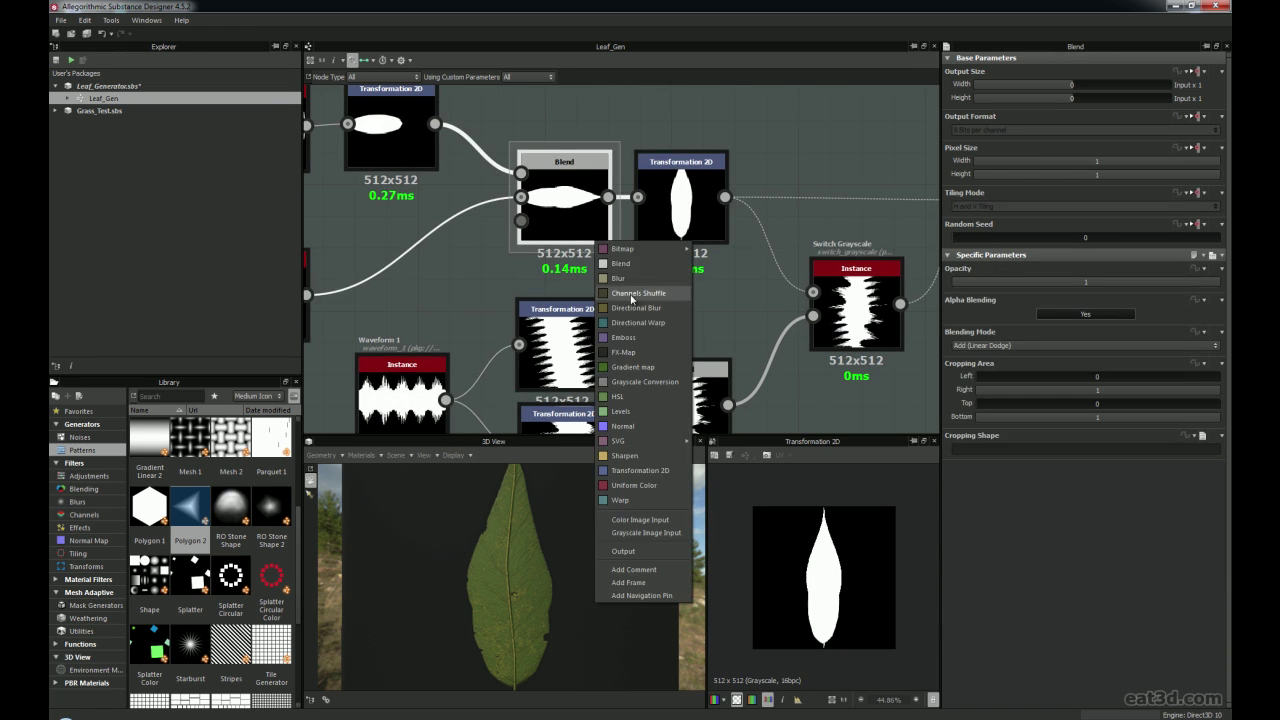
{"action": "left_click", "coordinate": [632, 471]}
{"action": "left_click", "coordinate": [664, 231]}
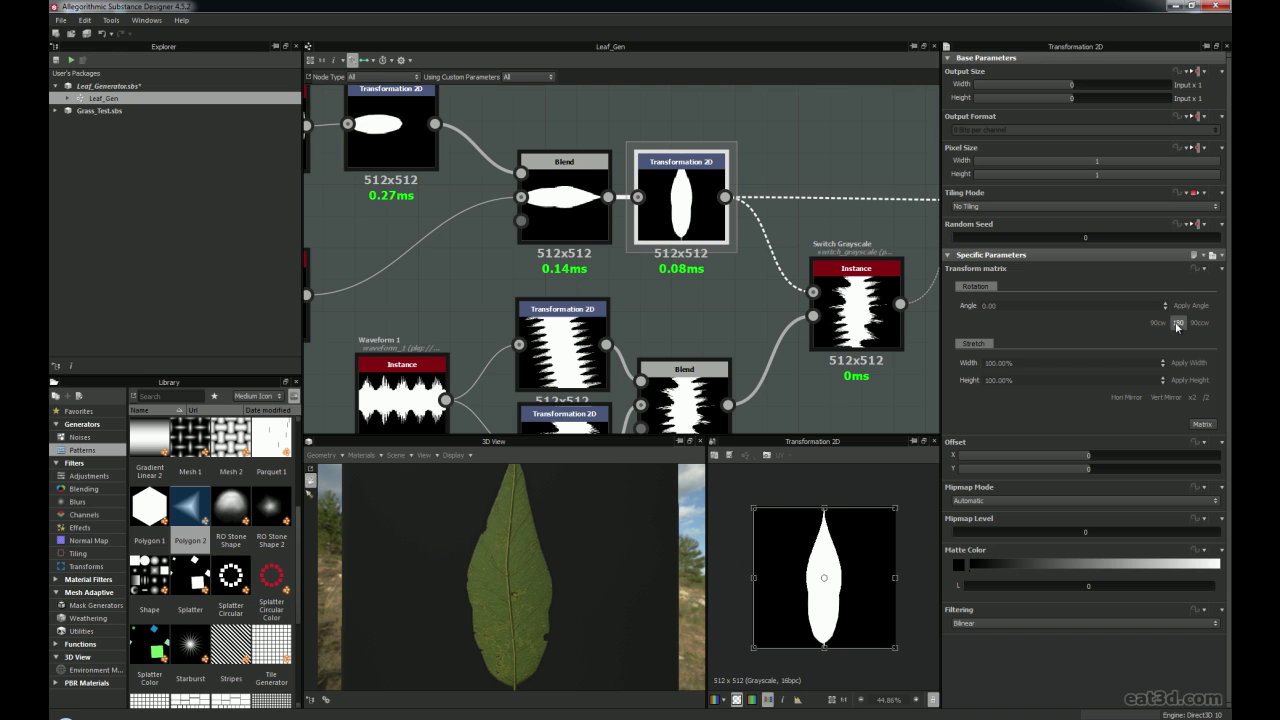
Examine the leaf's ragged edges up close in the 3D view and select the Switch Grayscale node
{"action": "scroll", "coordinate": [649, 261], "scroll_direction": "down", "scroll_amount": 1}
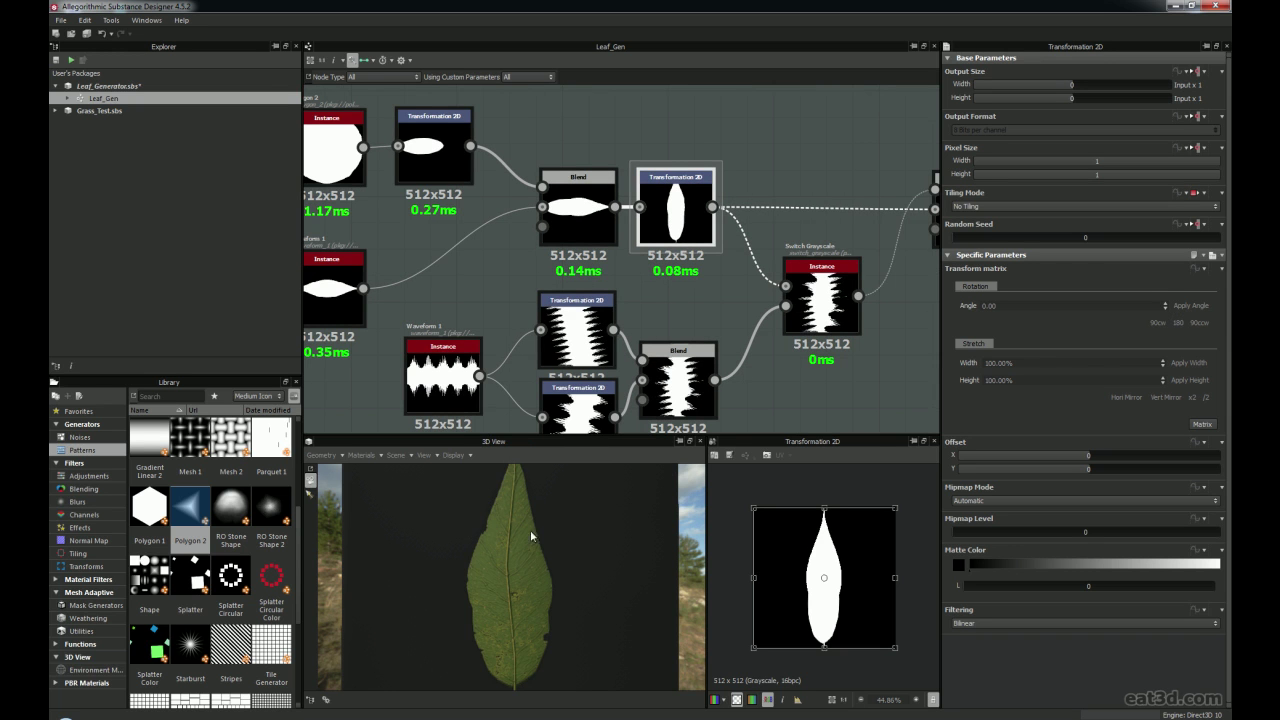
{"action": "left_click_drag", "start_coordinate": [532, 592], "coordinate": [559, 552]}
{"action": "middle_click_drag", "start_coordinate": [714, 290], "coordinate": [658, 271]}
{"action": "left_click", "coordinate": [730, 307]}
{"action": "scroll", "coordinate": [523, 544], "scroll_direction": "up", "scroll_amount": 2}
{"action": "left_click_drag", "start_coordinate": [523, 544], "coordinate": [556, 554]}
{"action": "left_click_drag", "start_coordinate": [485, 483], "coordinate": [496, 485]}
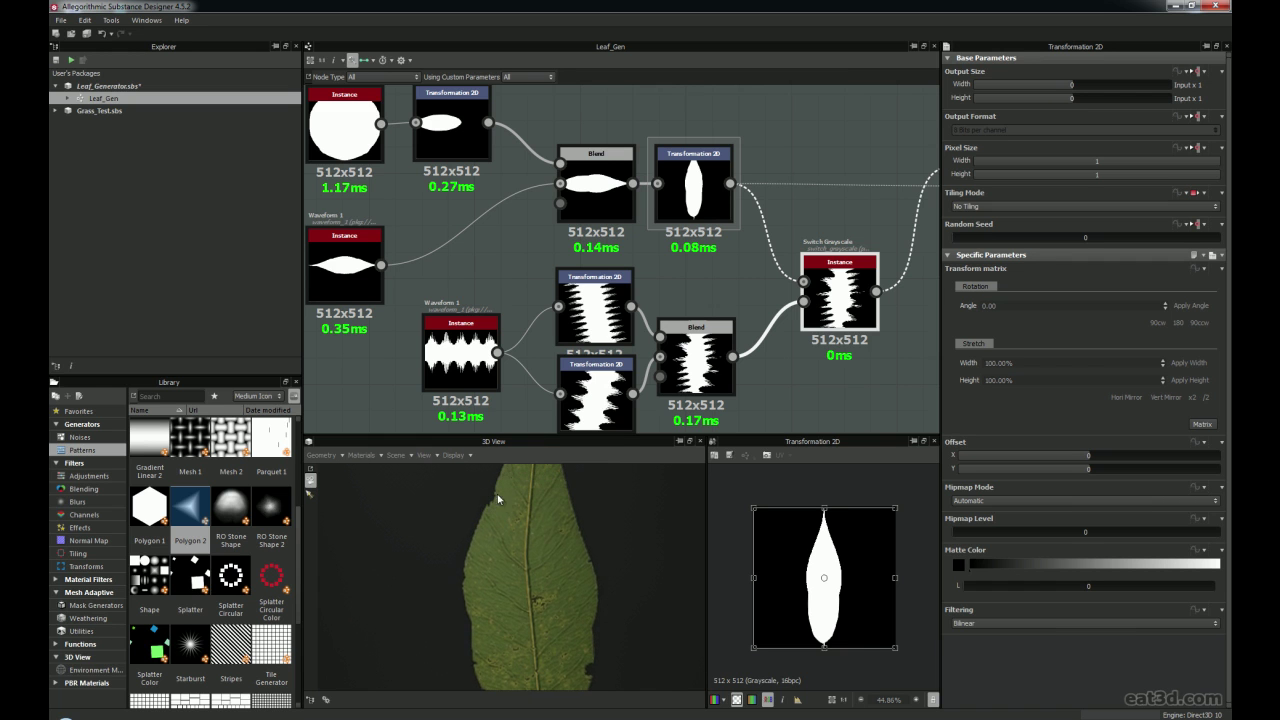
{"action": "left_click_drag", "start_coordinate": [600, 551], "coordinate": [604, 533]}
{"action": "scroll", "coordinate": [532, 358], "scroll_direction": "down", "scroll_amount": 1}
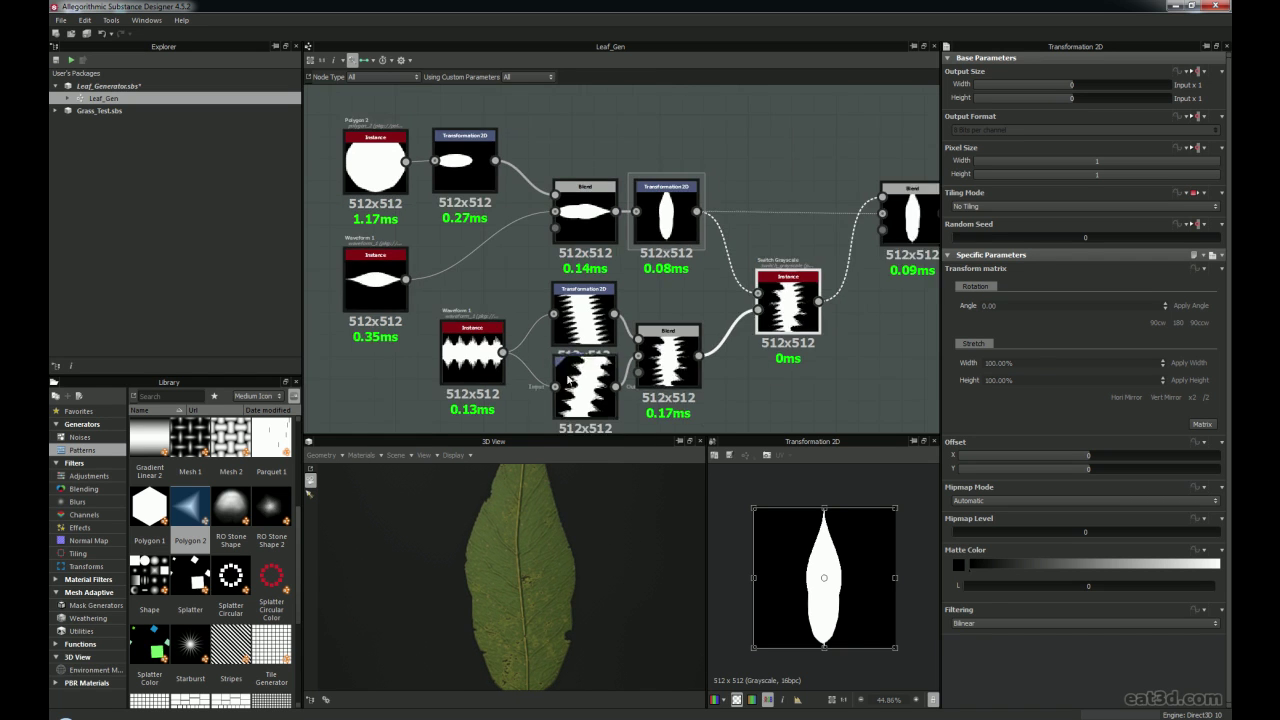
Open the Waveform 1 feeding the two Transformation 2D nodes and inspect its jagged pattern up close
{"action": "middle_click_drag", "start_coordinate": [532, 358], "coordinate": [556, 319]}
{"action": "left_click", "coordinate": [505, 315]}
{"action": "left_click_drag", "start_coordinate": [507, 316], "coordinate": [510, 320]}
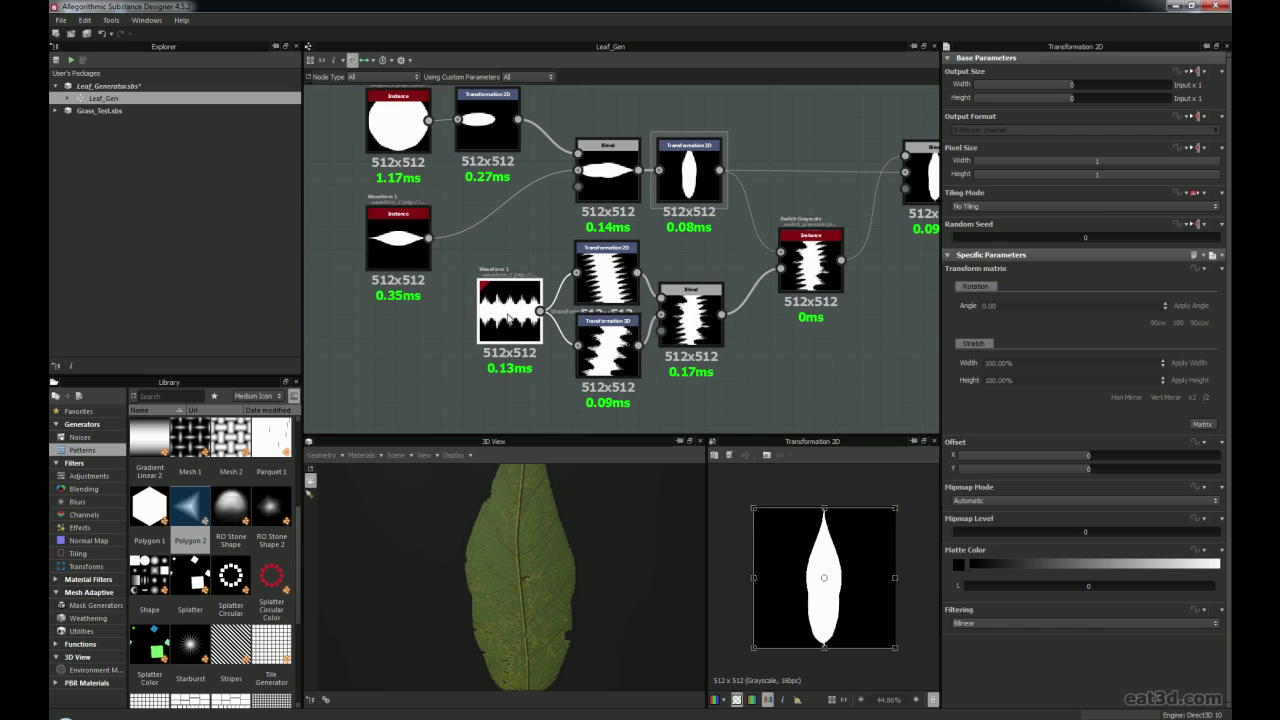
{"action": "double_click", "coordinate": [503, 322]}
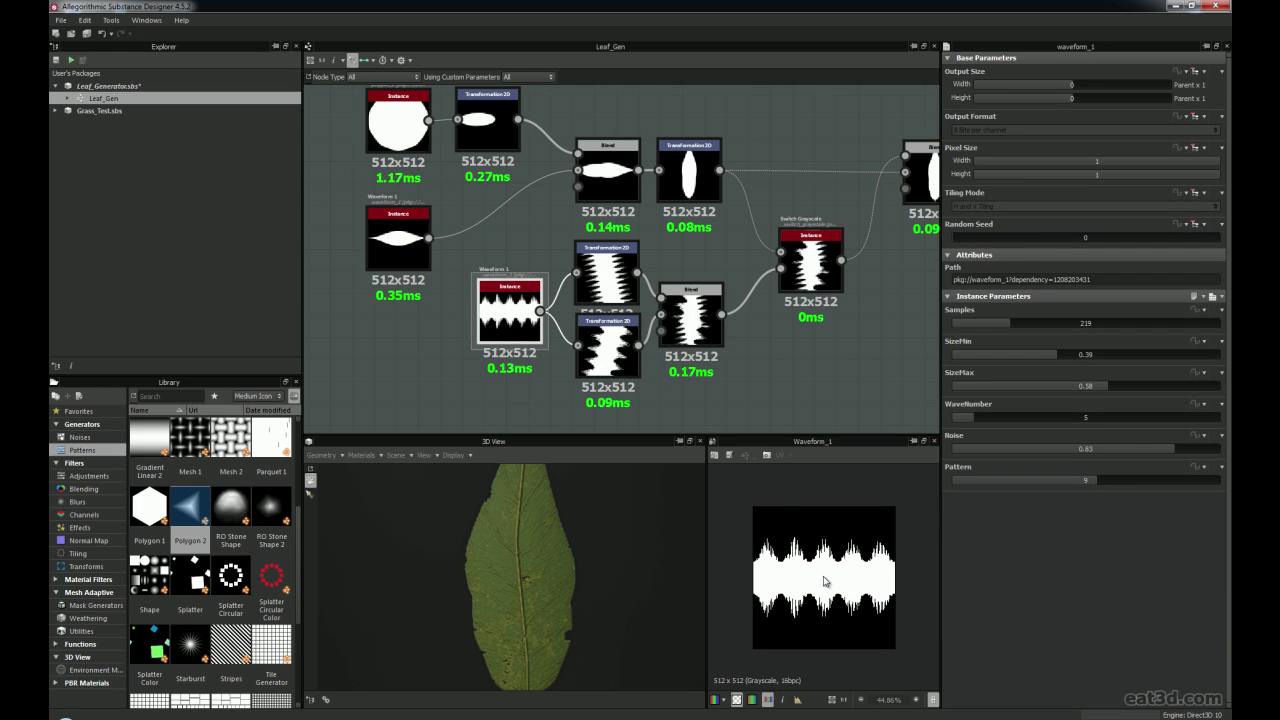
{"action": "scroll", "coordinate": [774, 541], "scroll_direction": "up", "scroll_amount": 4}
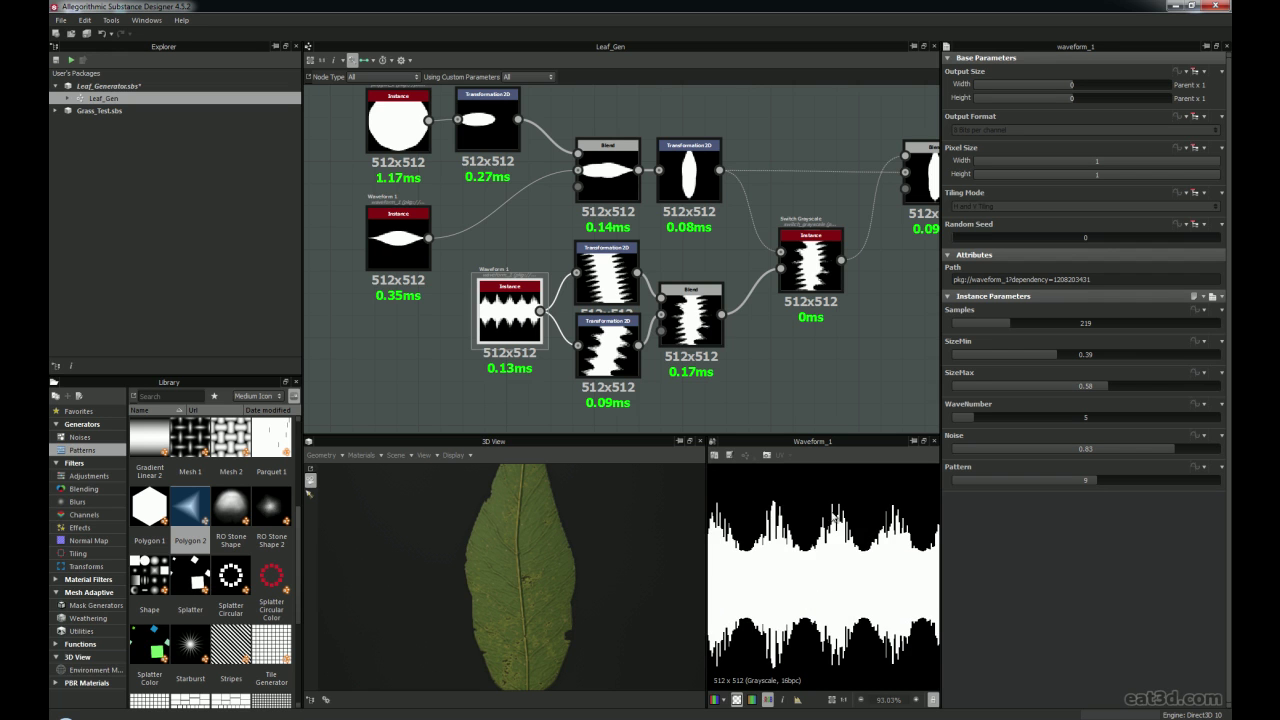
{"action": "mouse_move", "coordinate": [901, 550]}
{"action": "middle_mouse_down"}
{"action": "mouse_move", "coordinate": [851, 534]}
{"action": "mouse_move", "coordinate": [880, 562]}
{"action": "middle_mouse_up"}
{"action": "scroll", "coordinate": [606, 343], "scroll_direction": "up", "scroll_amount": 2}
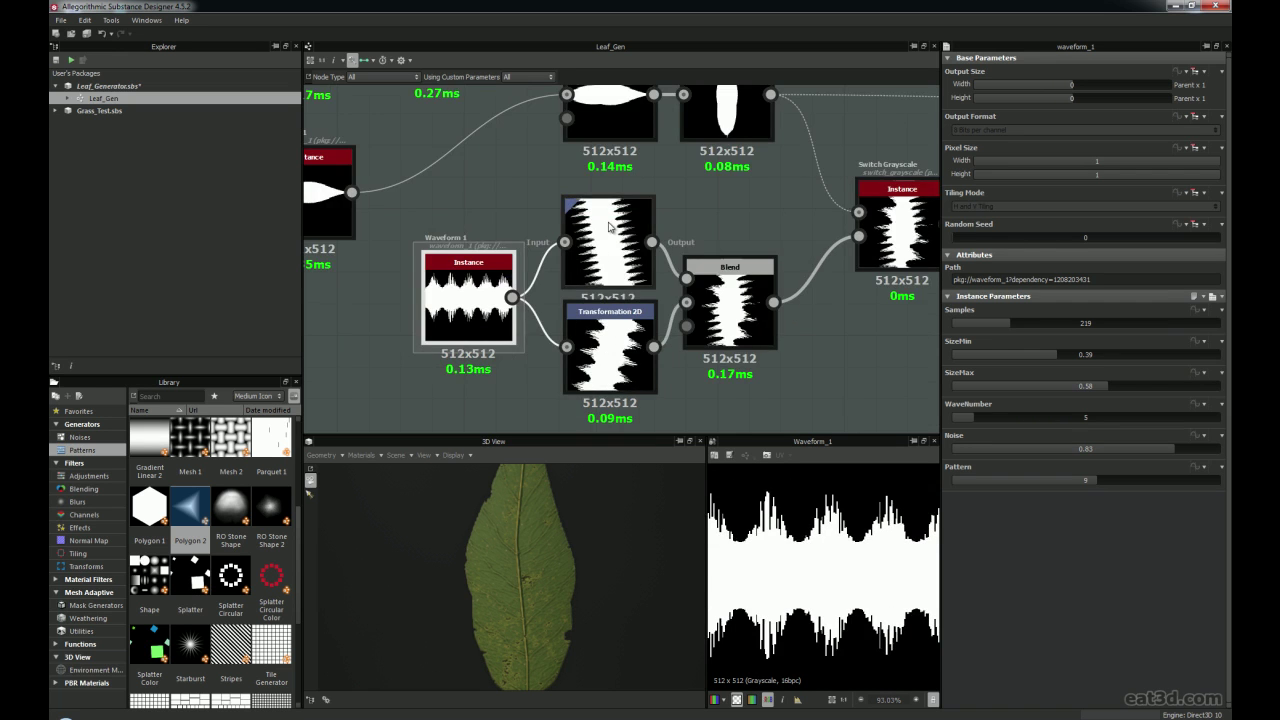
Open the upper Transformation 2D fed by the jagged waveform and rotate it slightly, ending at offsets of X -0.0405 and Y -0.0097
{"action": "left_click", "coordinate": [613, 230]}
{"action": "scroll", "coordinate": [848, 563], "scroll_direction": "down", "scroll_amount": 4}
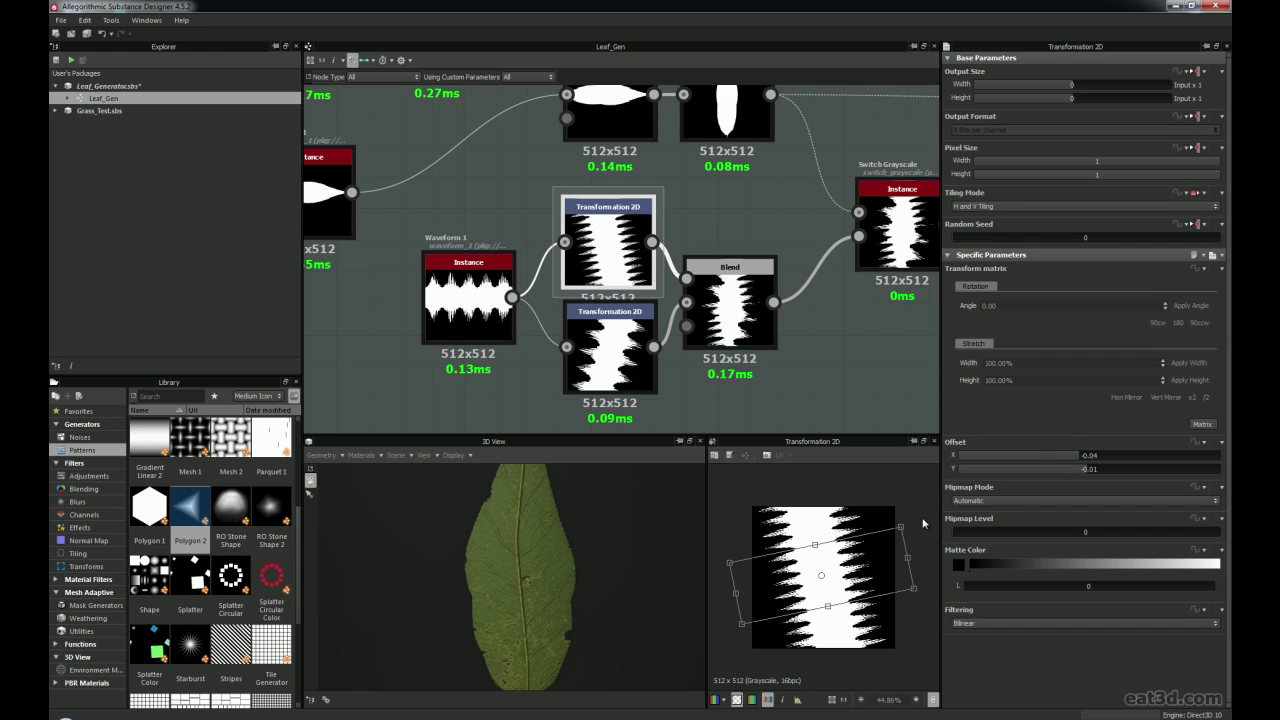
{"action": "left_click_drag", "start_coordinate": [922, 522], "coordinate": [916, 512]}
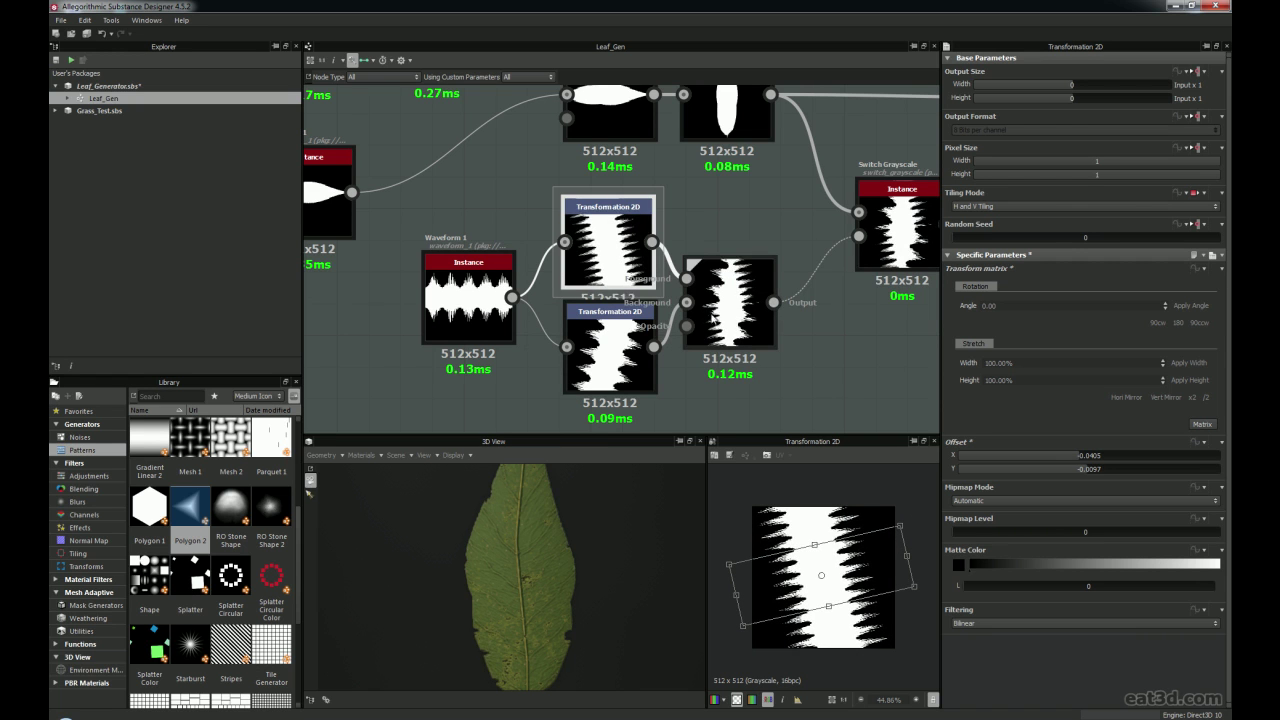
Open the lower Transformation 2D fed by the jagged waveform and rotate it slightly, ending at offsets of X -0.0895 and Y 0.0123
{"action": "left_click", "coordinate": [597, 366]}
{"action": "left_click_drag", "start_coordinate": [932, 493], "coordinate": [928, 491]}
{"action": "scroll", "coordinate": [562, 348], "scroll_direction": "down", "scroll_amount": 1}
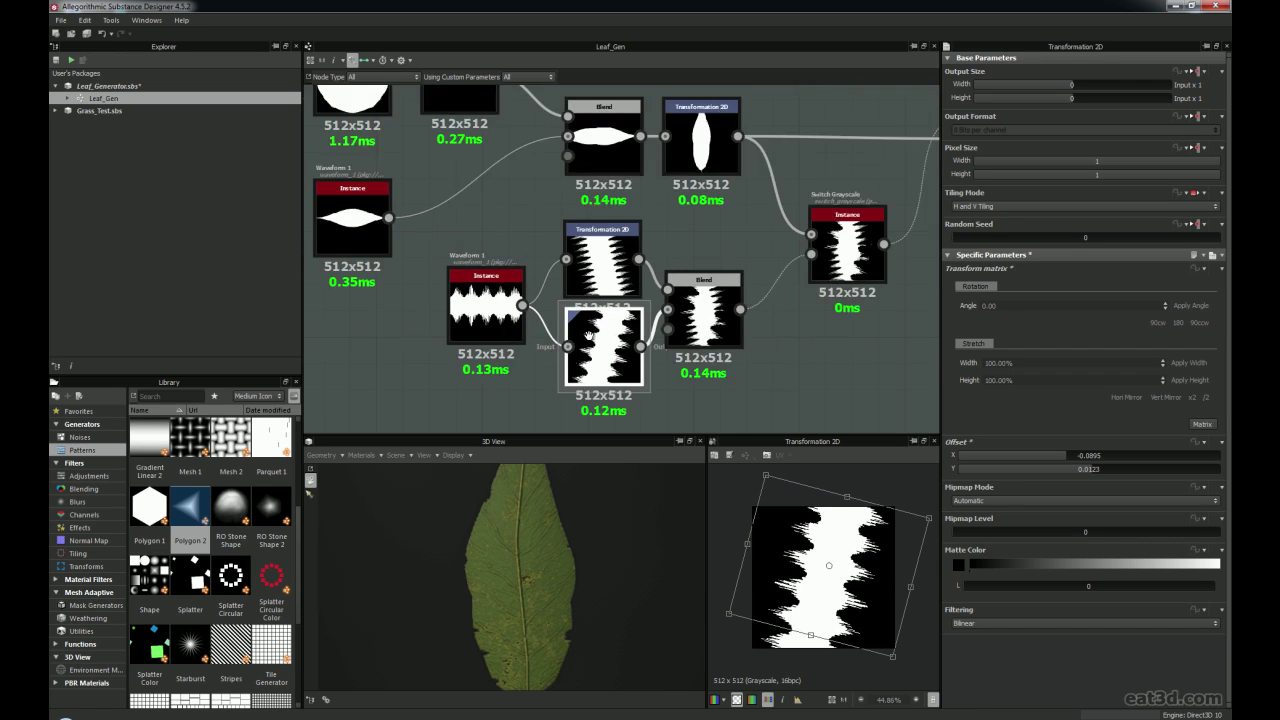
{"action": "middle_click_drag", "start_coordinate": [562, 348], "coordinate": [548, 280]}
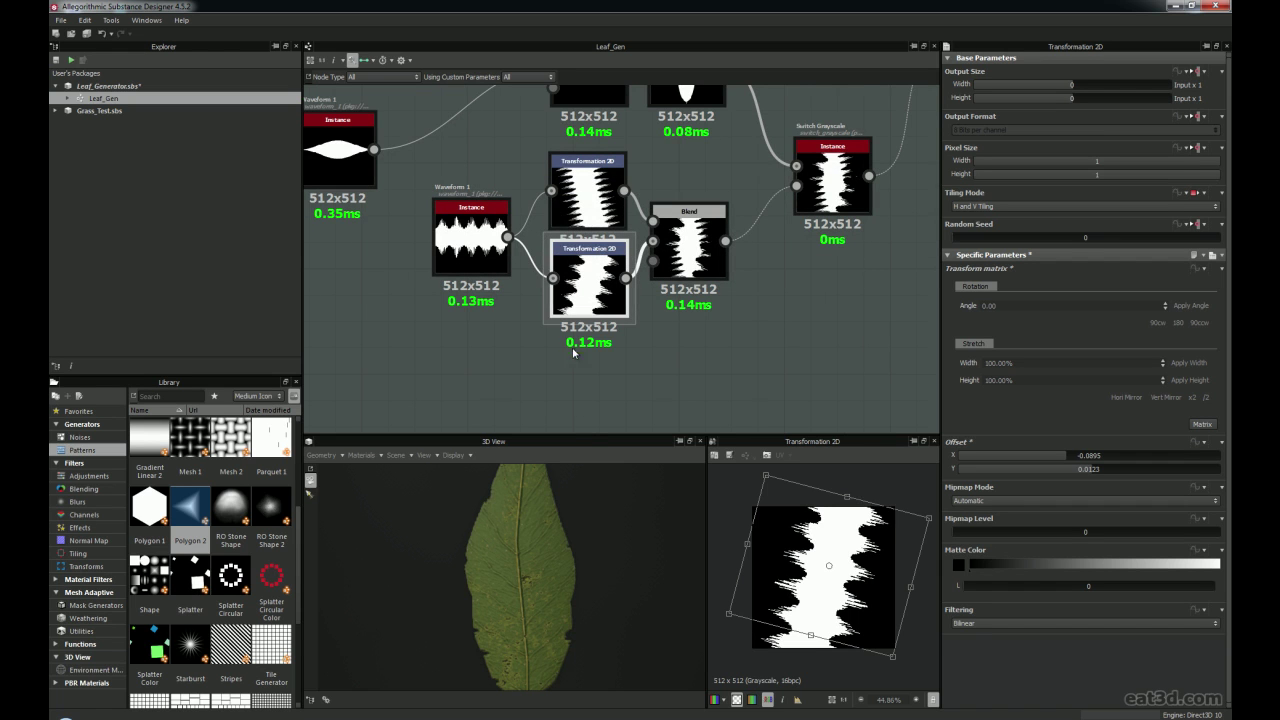
{"action": "scroll", "coordinate": [529, 585], "scroll_direction": "down", "scroll_amount": 4}
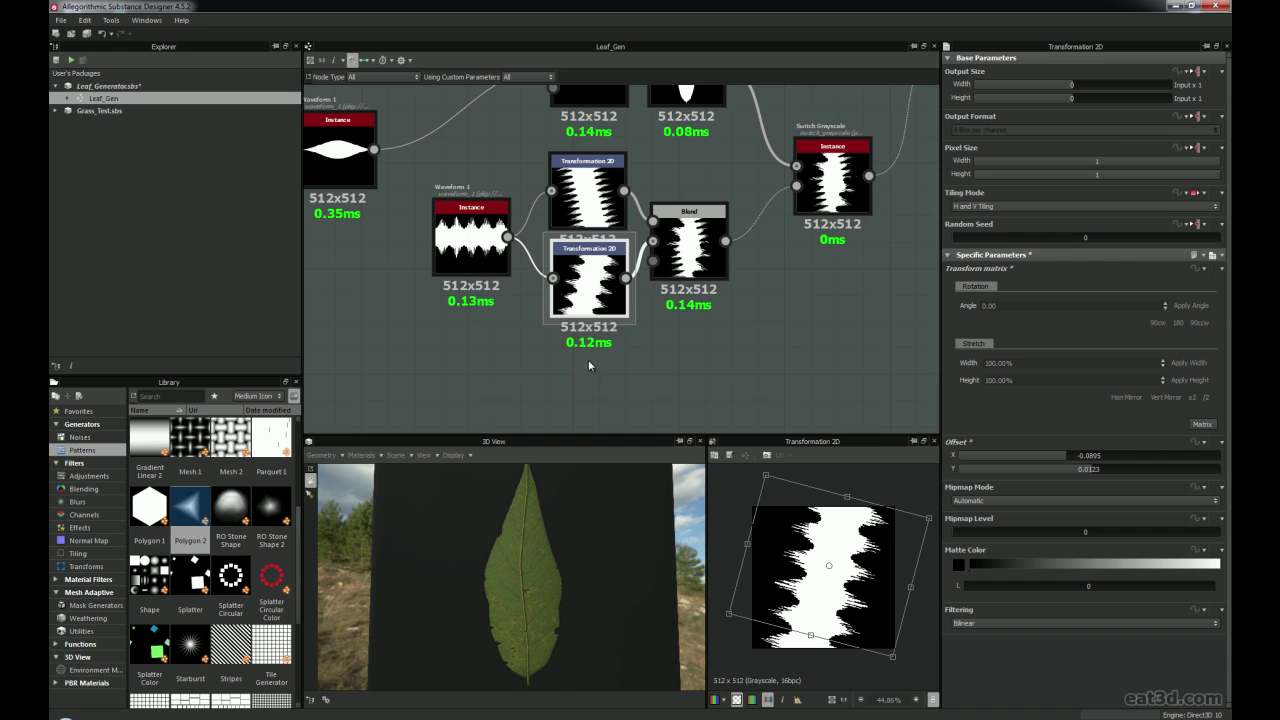
Open the Blend that multiplies the two transformed jagged waveforms and inspect the combined edge mask
{"action": "middle_click_drag", "start_coordinate": [663, 331], "coordinate": [573, 357]}
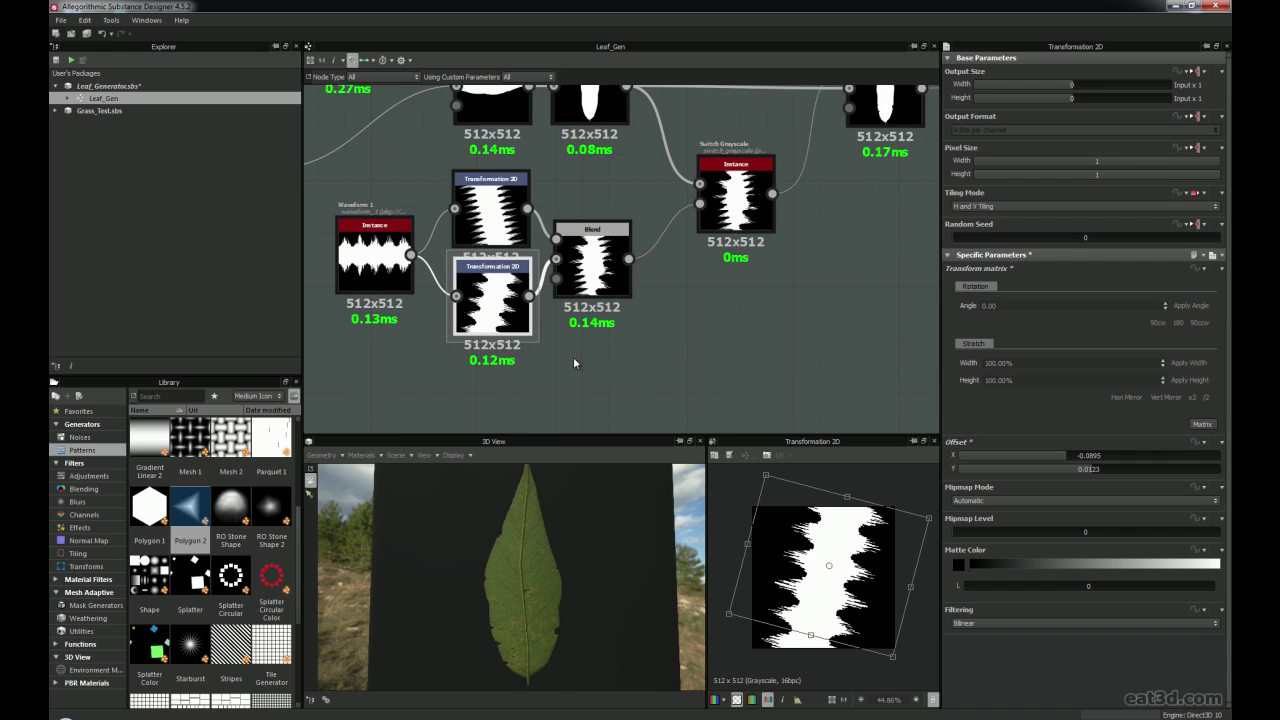
{"action": "left_click_drag", "start_coordinate": [590, 284], "coordinate": [592, 278]}
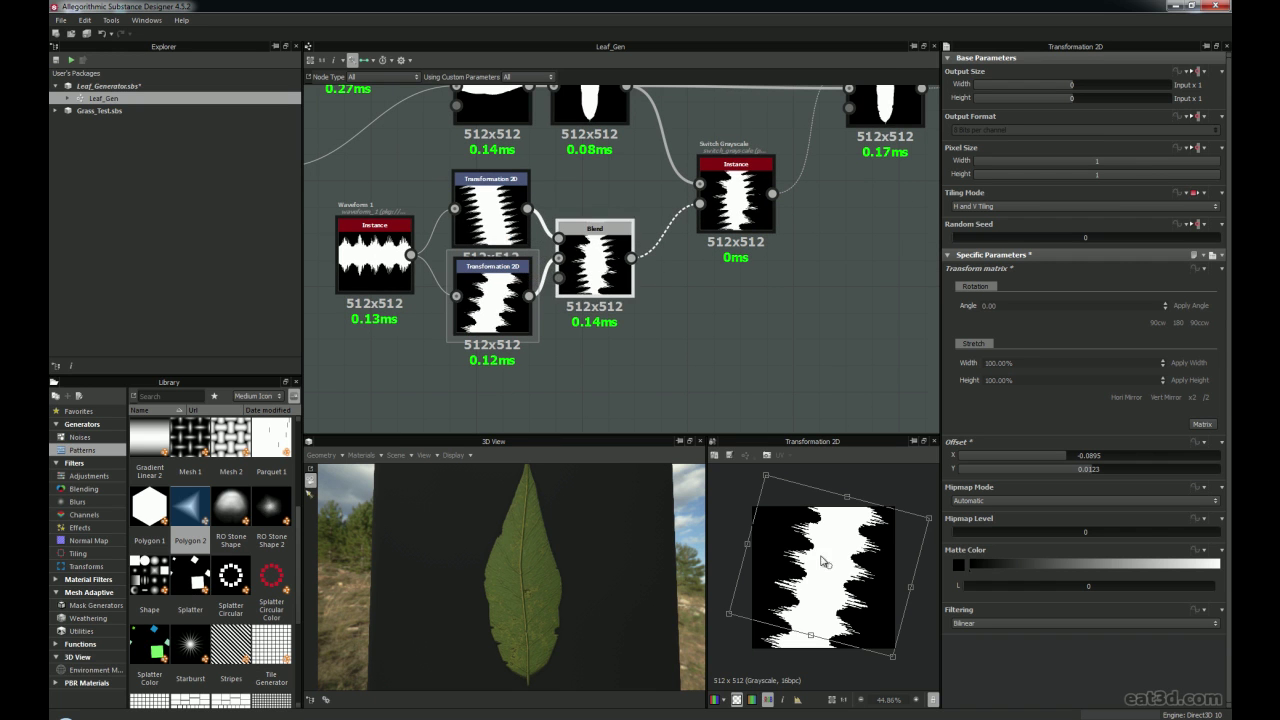
{"action": "left_click", "coordinate": [764, 389]}
{"action": "scroll", "coordinate": [805, 553], "scroll_direction": "up", "scroll_amount": 2}
{"action": "scroll", "coordinate": [805, 553], "scroll_direction": "down", "scroll_amount": 1}
{"action": "left_click", "coordinate": [588, 267]}
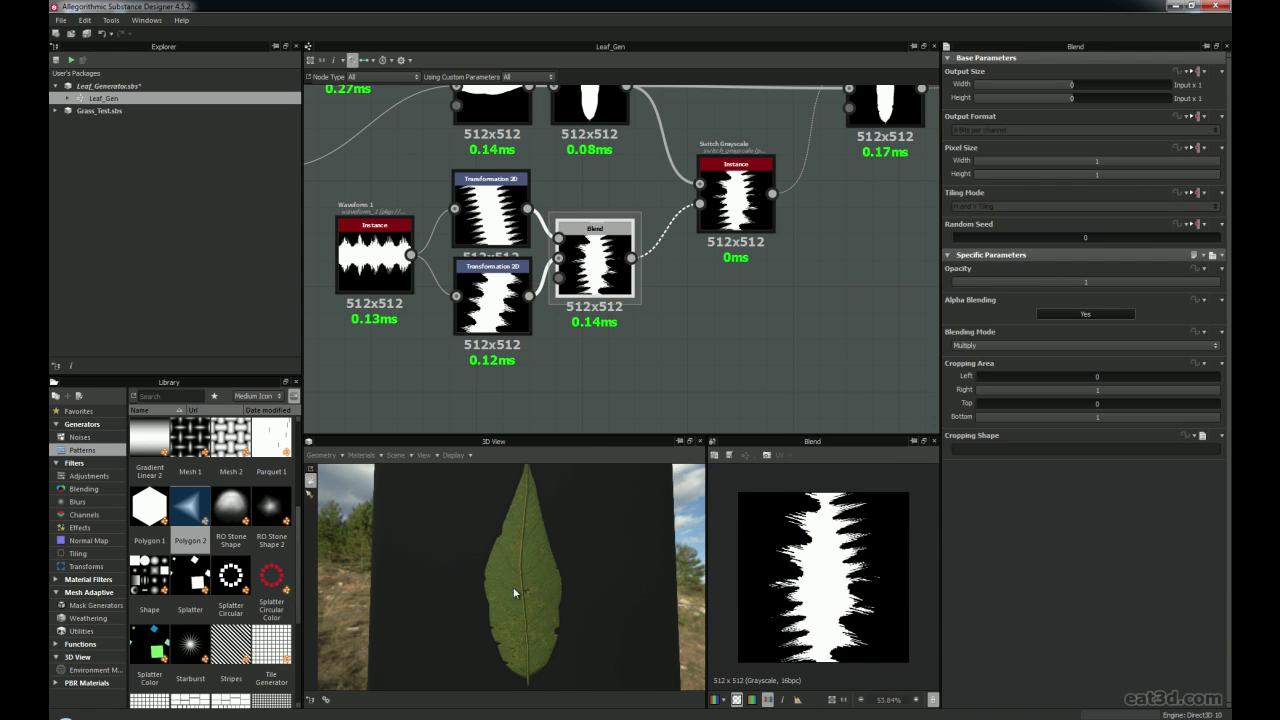
Select the Switch Grayscale node that receives the leaf silhouette and the jagged mask, and review its Switch parameter
{"action": "scroll", "coordinate": [579, 279], "scroll_direction": "up", "scroll_amount": 1}
{"action": "middle_click_drag", "start_coordinate": [602, 248], "coordinate": [604, 320]}
{"action": "mouse_move", "coordinate": [598, 335]}
{"action": "left_mouse_down"}
{"action": "mouse_move", "coordinate": [598, 320]}
{"action": "mouse_move", "coordinate": [598, 339]}
{"action": "left_mouse_up"}
{"action": "middle_click_drag", "start_coordinate": [785, 267], "coordinate": [588, 285]}
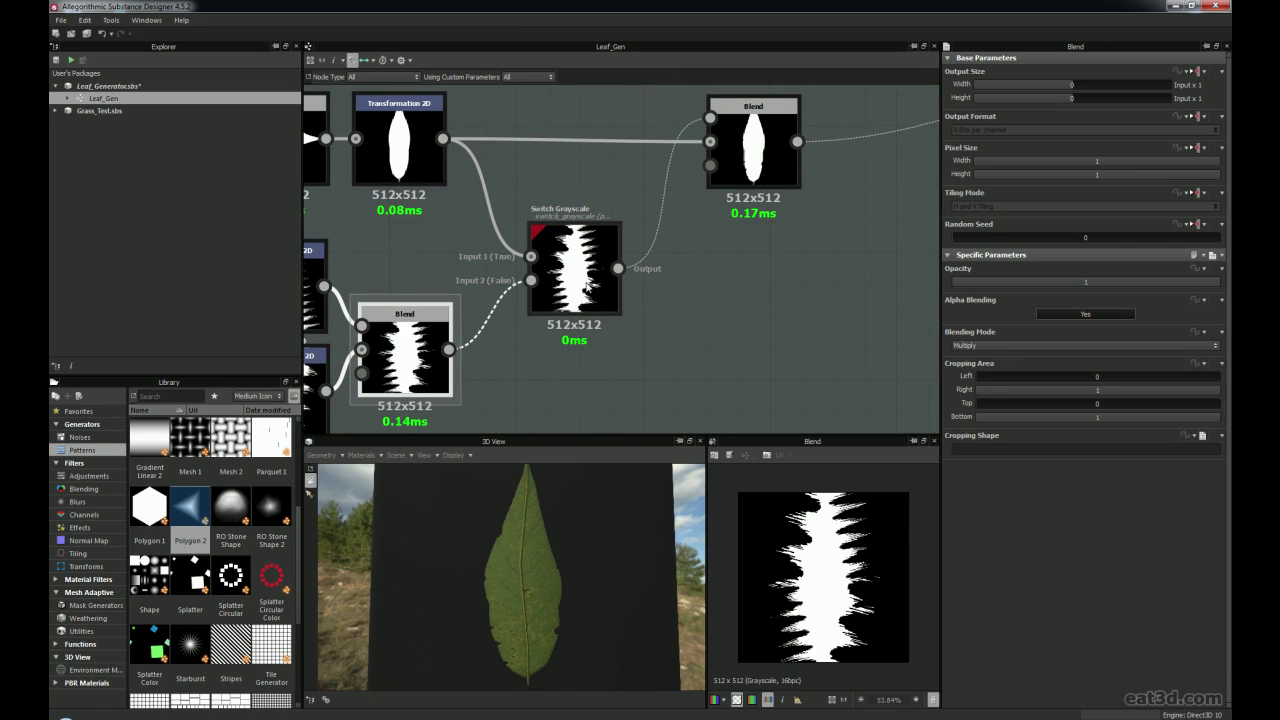
{"action": "left_click", "coordinate": [587, 286]}
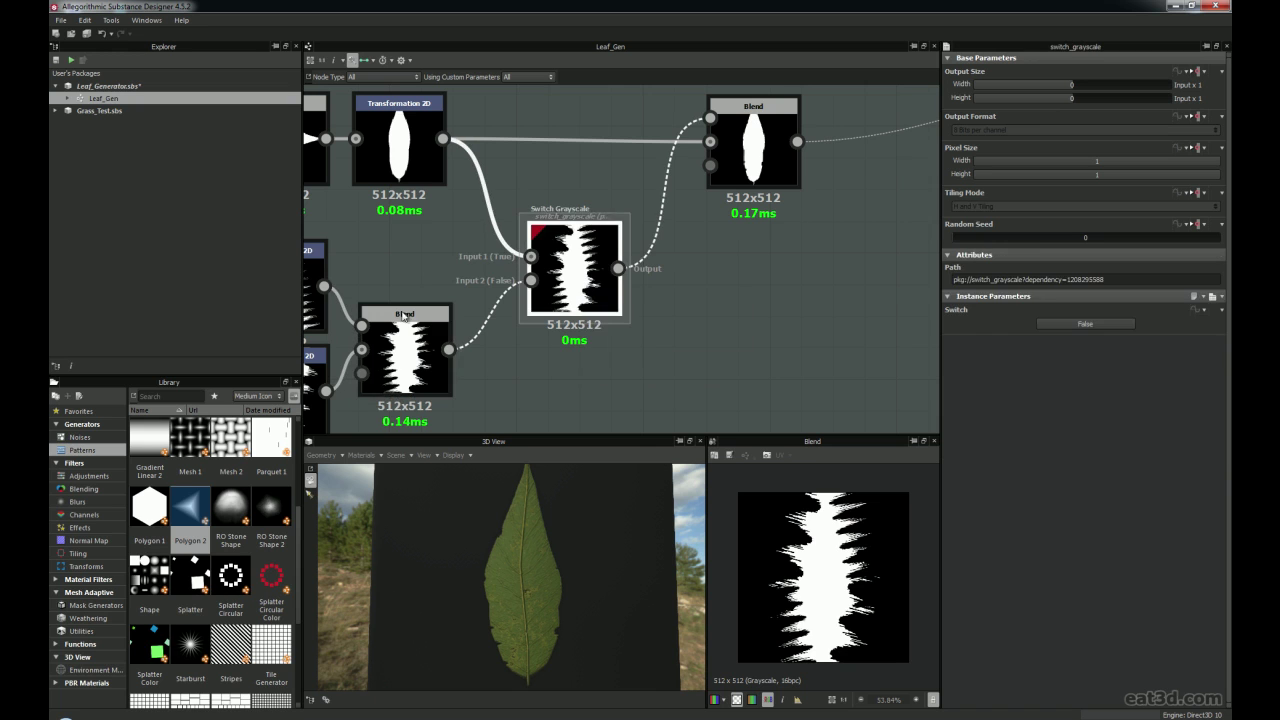
Search the library for "switch" and review the inputs of the jagged-mask Blend feeding Switch Grayscale
{"action": "left_click", "coordinate": [180, 396]}
{"action": "type", "text": "switch"}
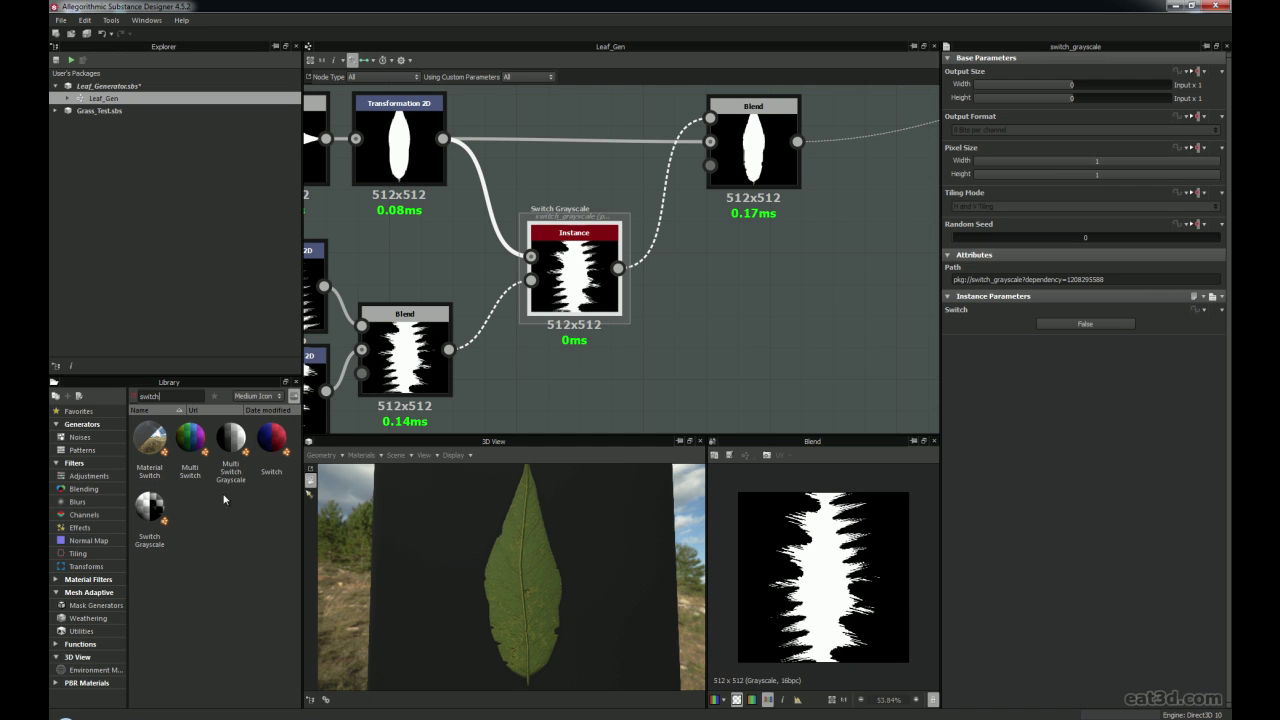
{"action": "middle_click_drag", "start_coordinate": [642, 321], "coordinate": [662, 341]}
{"action": "mouse_move", "coordinate": [421, 379]}
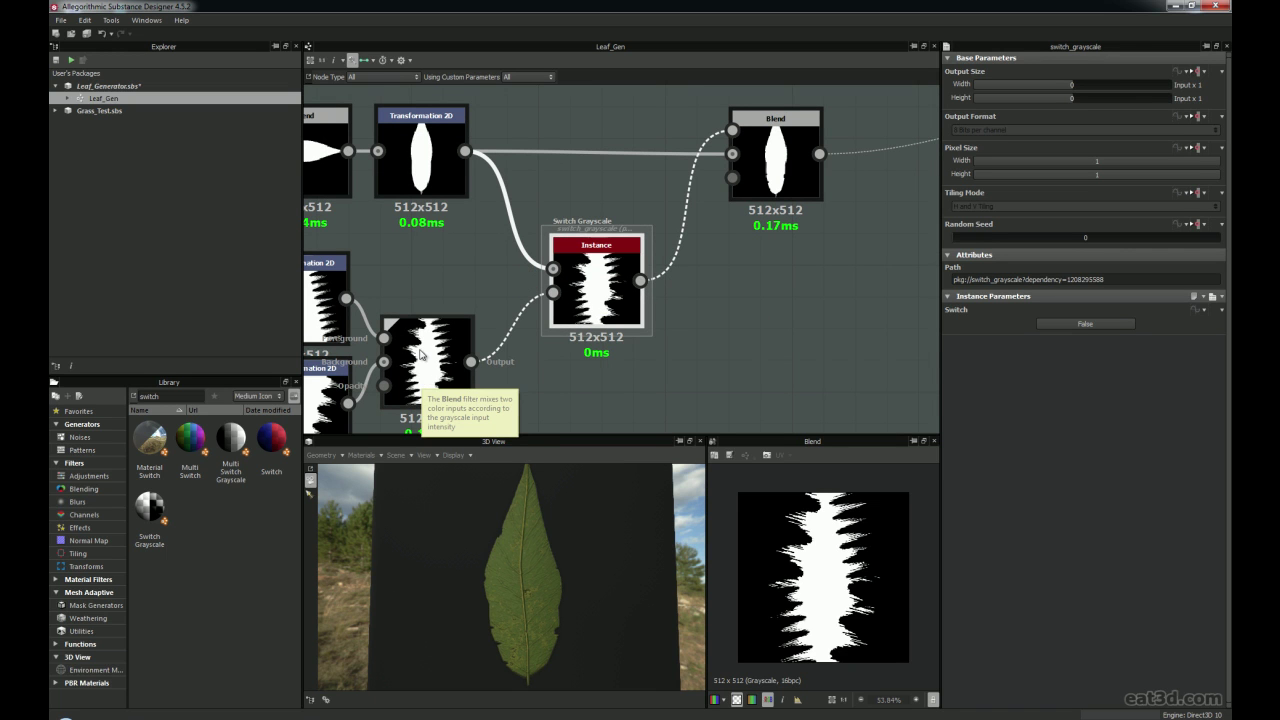
Set the Switch Grayscale's Switch to True and inspect its output and the leaf's edges in the 3D view
{"action": "scroll", "coordinate": [542, 571], "scroll_direction": "up", "scroll_amount": 5}
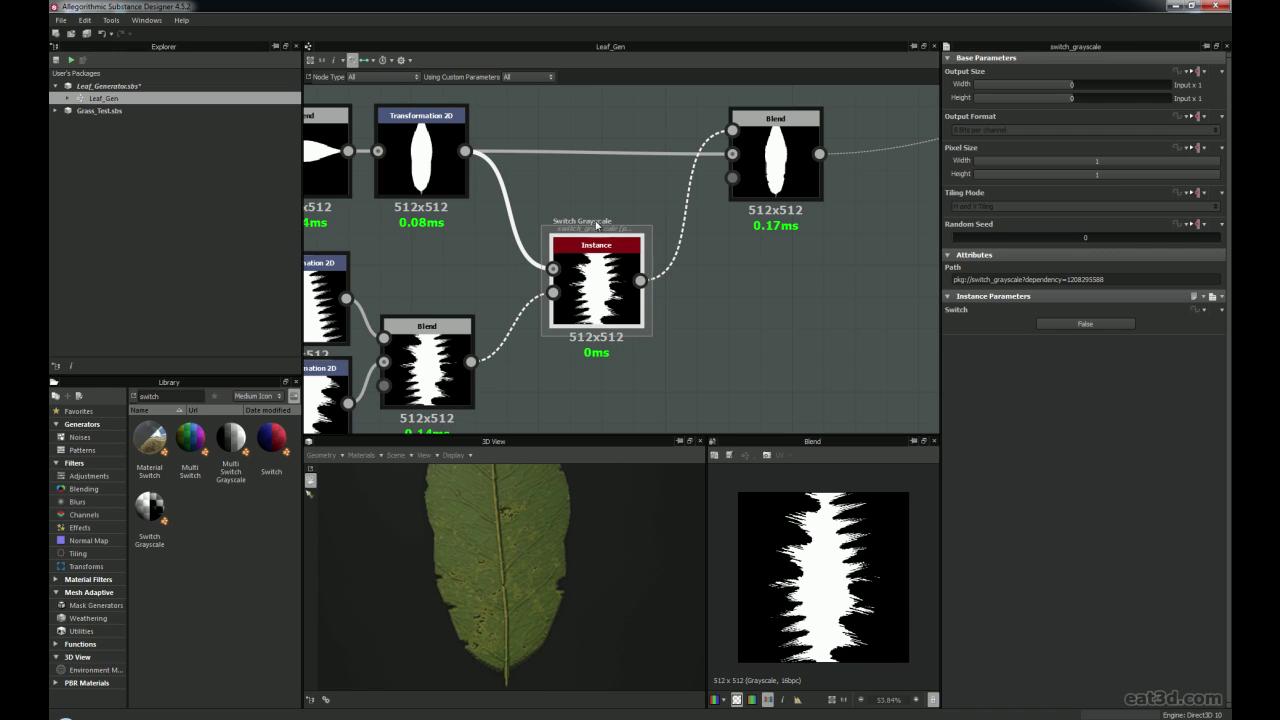
{"action": "left_click", "coordinate": [1085, 324]}
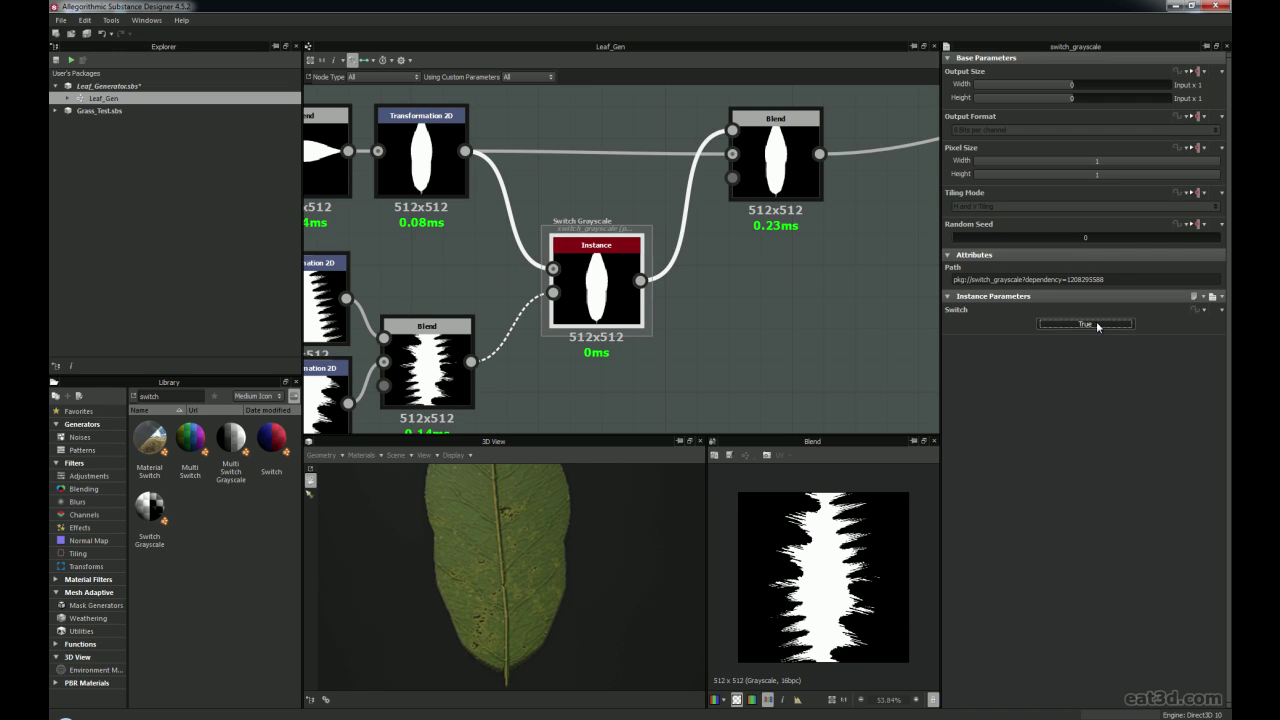
{"action": "scroll", "coordinate": [541, 522], "scroll_direction": "down", "scroll_amount": 3}
{"action": "scroll", "coordinate": [506, 222], "scroll_direction": "down", "scroll_amount": 2}
{"action": "left_click_drag", "start_coordinate": [566, 265], "coordinate": [569, 243]}
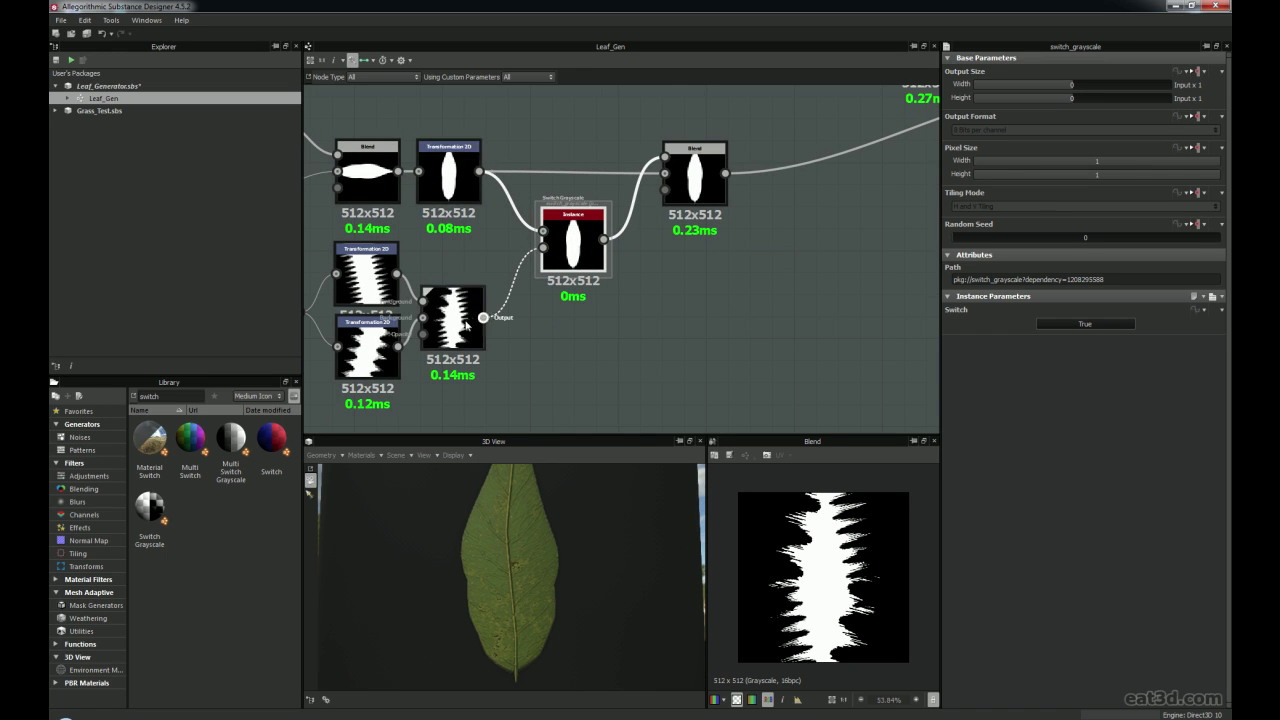
{"action": "left_click_drag", "start_coordinate": [577, 229], "coordinate": [566, 230]}
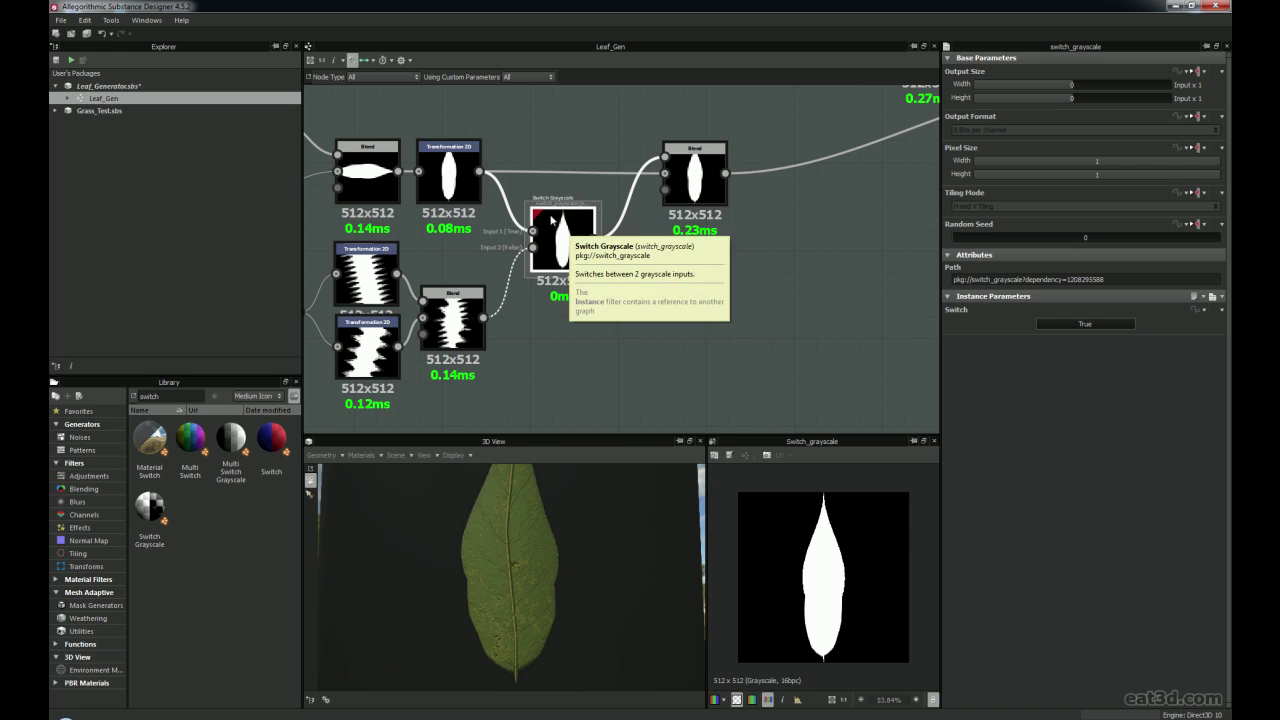
{"action": "scroll", "coordinate": [488, 628], "scroll_direction": "down", "scroll_amount": 5}
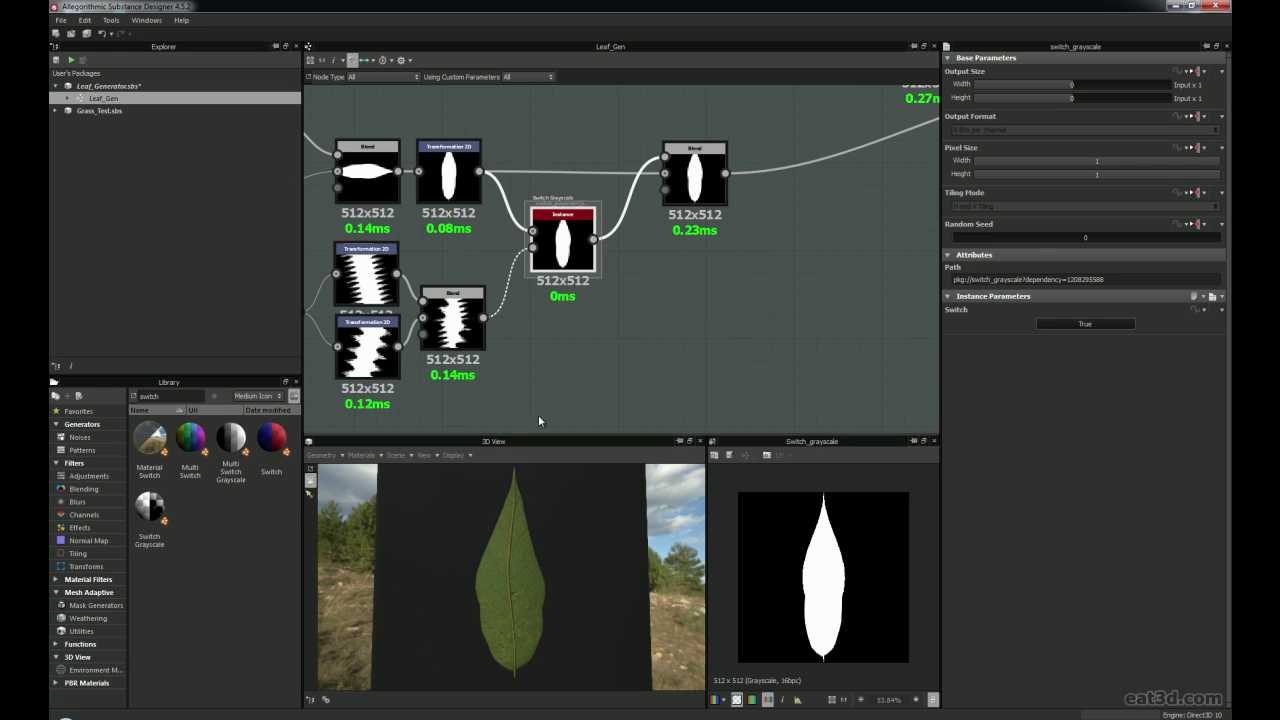
Set the Switch Grayscale's Switch to False and compare the leaf's edges in the 3D view with the jagged-mask nodes
{"action": "left_click", "coordinate": [1086, 324]}
{"action": "scroll", "coordinate": [498, 585], "scroll_direction": "up", "scroll_amount": 5}
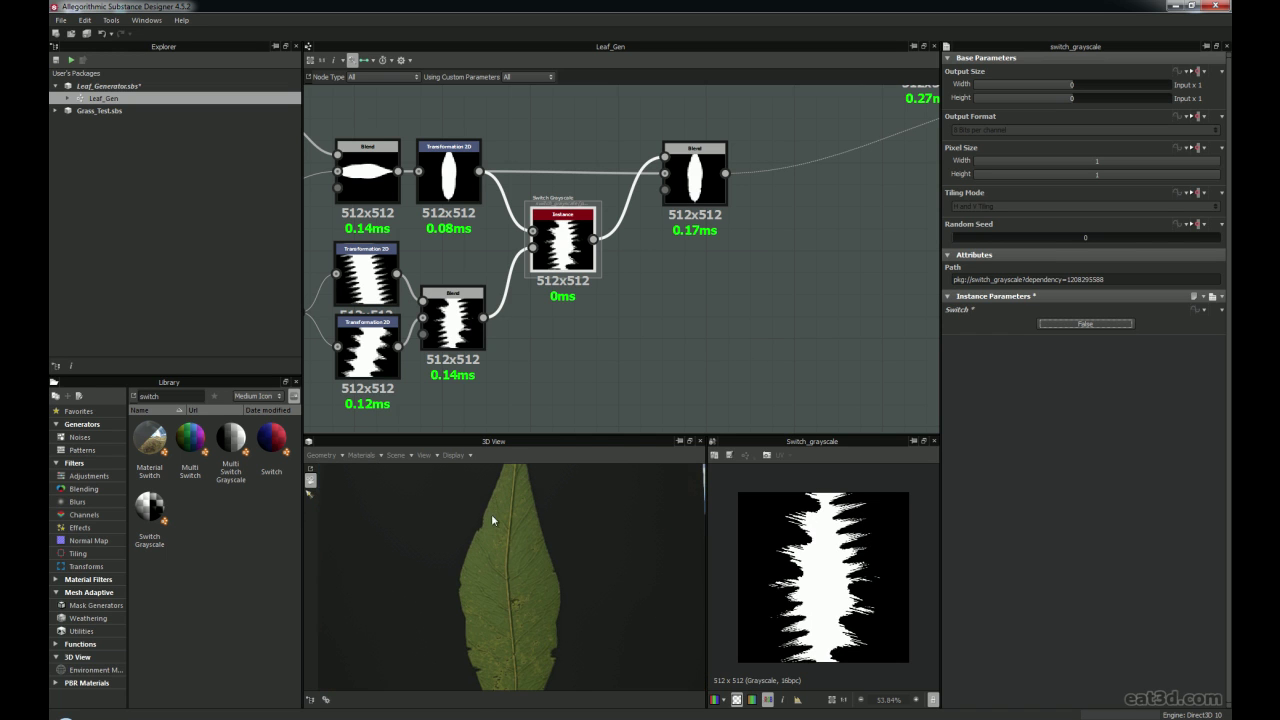
{"action": "middle_click_drag", "start_coordinate": [360, 277], "coordinate": [517, 275]}
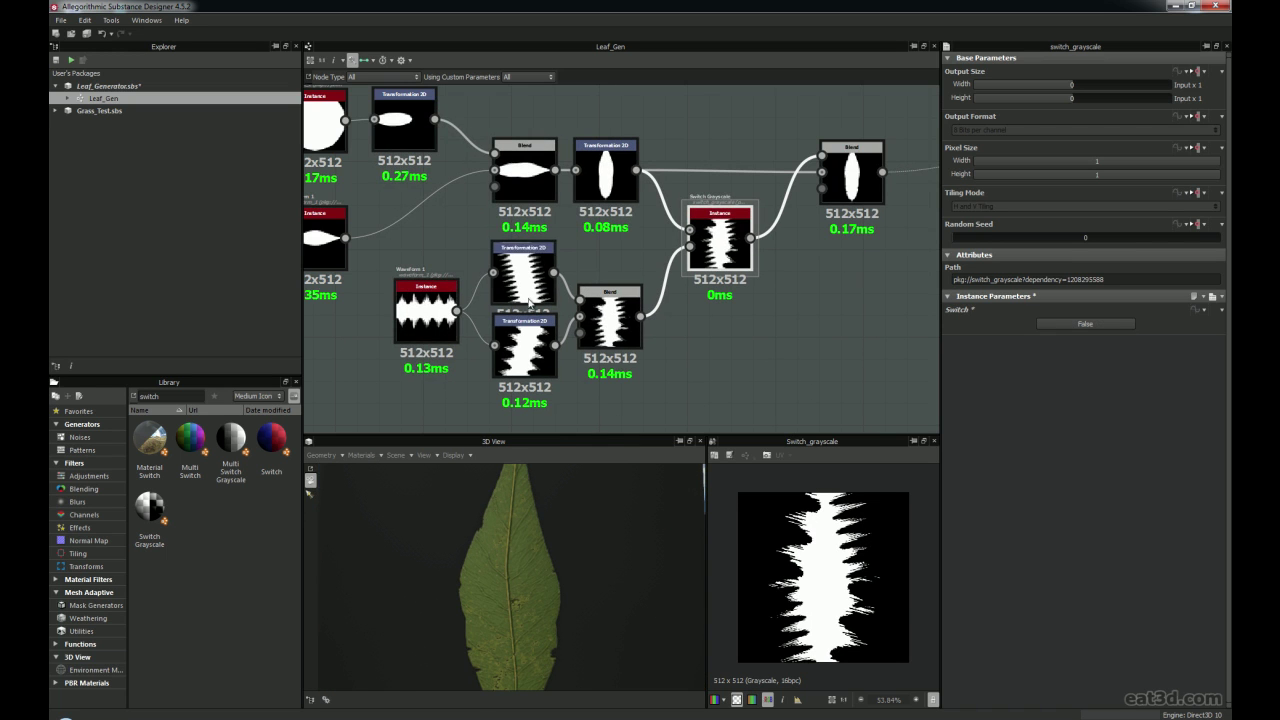
{"action": "scroll", "coordinate": [540, 580], "scroll_direction": "down", "scroll_amount": 3}
{"action": "left_click_drag", "start_coordinate": [532, 553], "coordinate": [533, 549]}
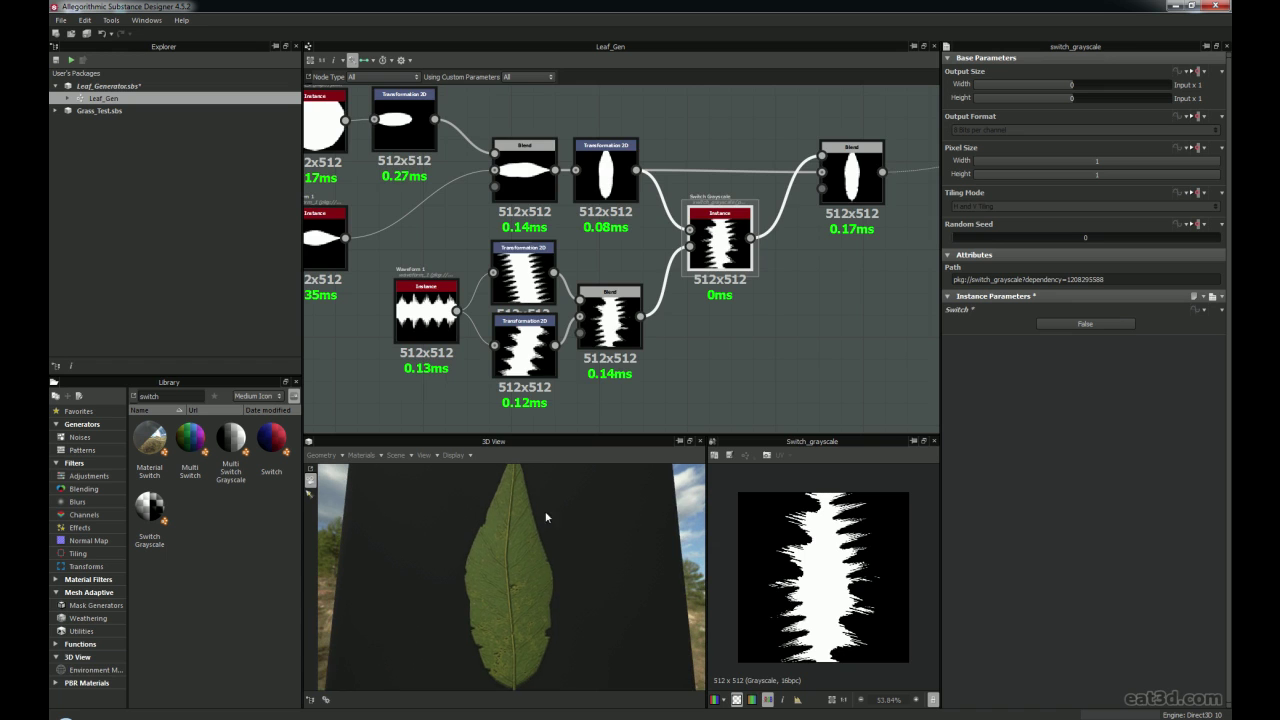
{"action": "scroll", "coordinate": [555, 262], "scroll_direction": "down", "scroll_amount": 1}
{"action": "middle_click_drag", "start_coordinate": [557, 260], "coordinate": [389, 295]}
{"action": "left_click_drag", "start_coordinate": [533, 295], "coordinate": [527, 294]}
{"action": "middle_click_drag", "start_coordinate": [548, 311], "coordinate": [592, 323]}
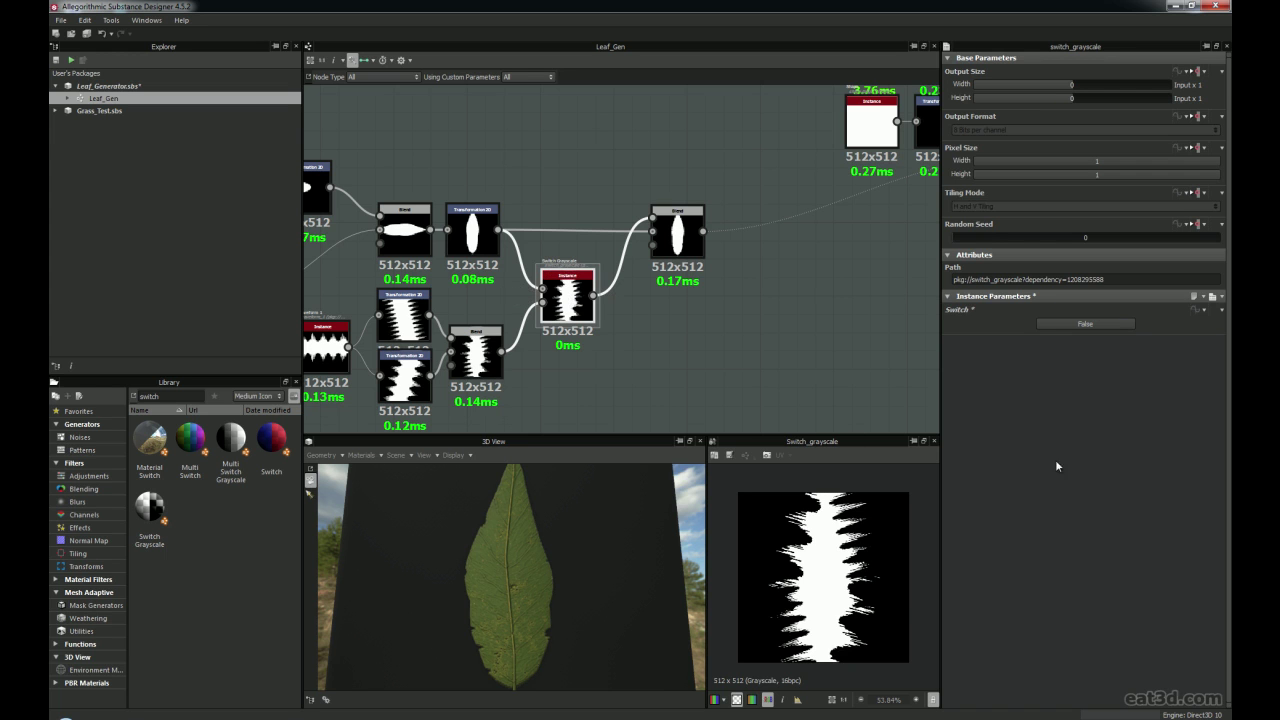
Expose the Switch Grayscale node's Switch parameter as a graph input in the group "edge damage"
{"action": "right_click", "coordinate": [566, 304]}
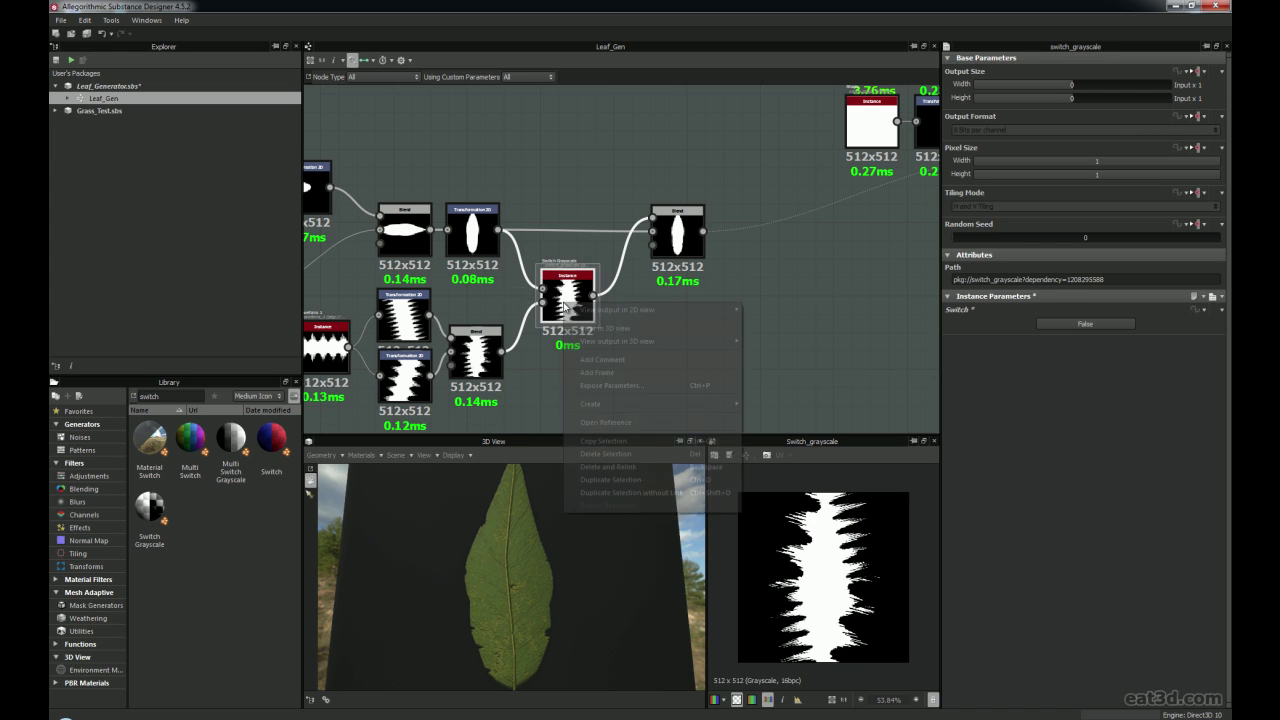
{"action": "left_click", "coordinate": [610, 385]}
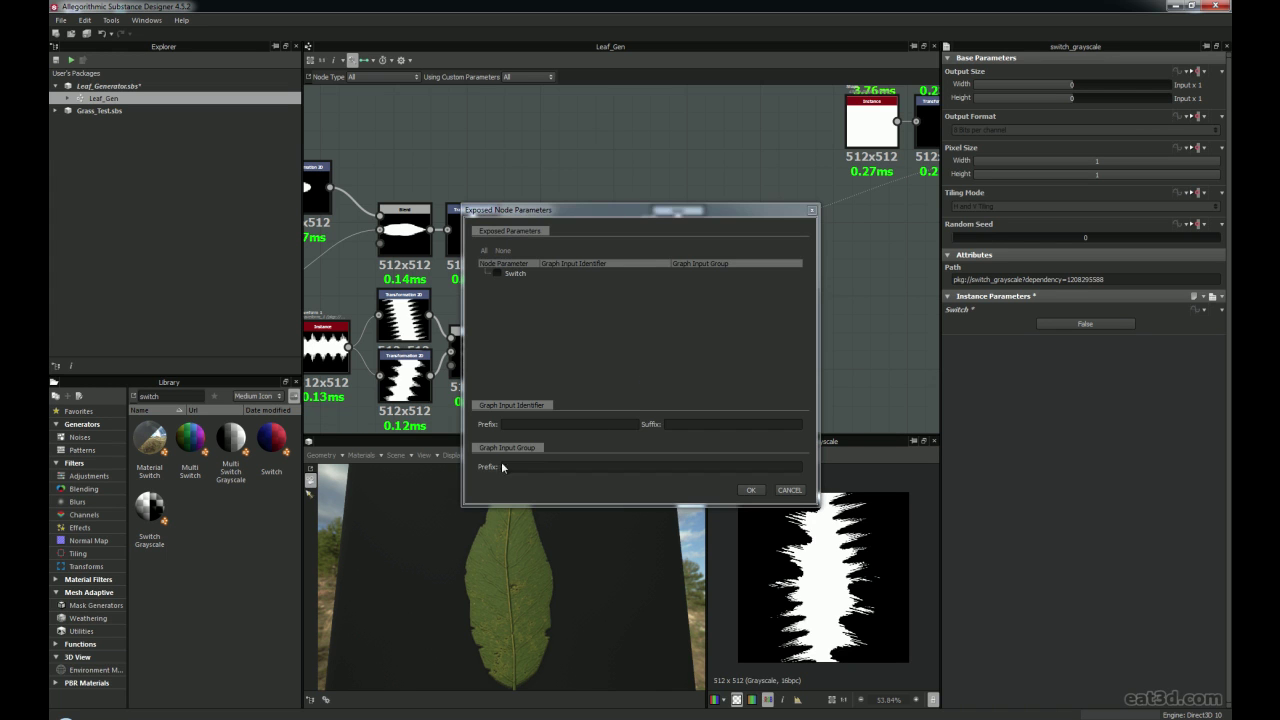
{"action": "left_click", "coordinate": [497, 274]}
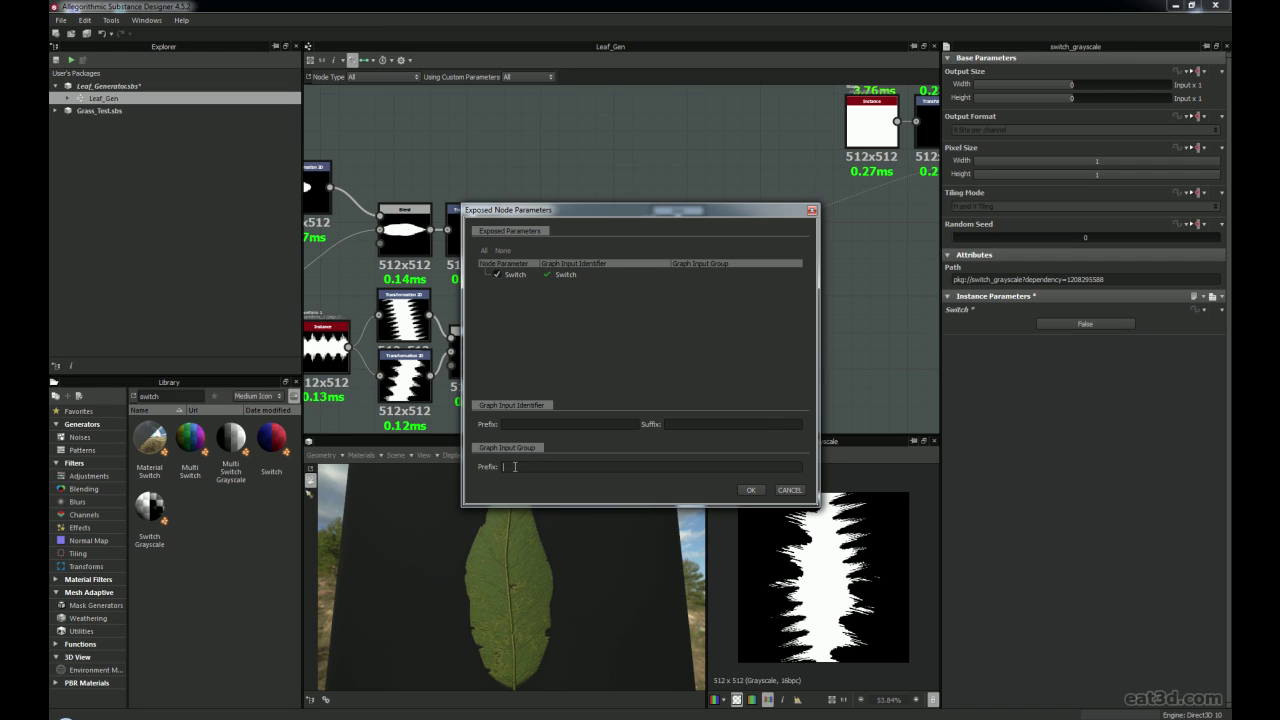
{"action": "type", "text": "edge"}
{"action": "type", "text": " da,aga"}
{"action": "key", "text": "BackSpace"}
{"action": "key", "text": "BackSpace"}
{"action": "key", "text": "BackSpace"}
{"action": "key", "text": "BackSpace"}
{"action": "type", "text": "mage"}
{"action": "left_click_drag", "start_coordinate": [560, 210], "coordinate": [611, 233]}
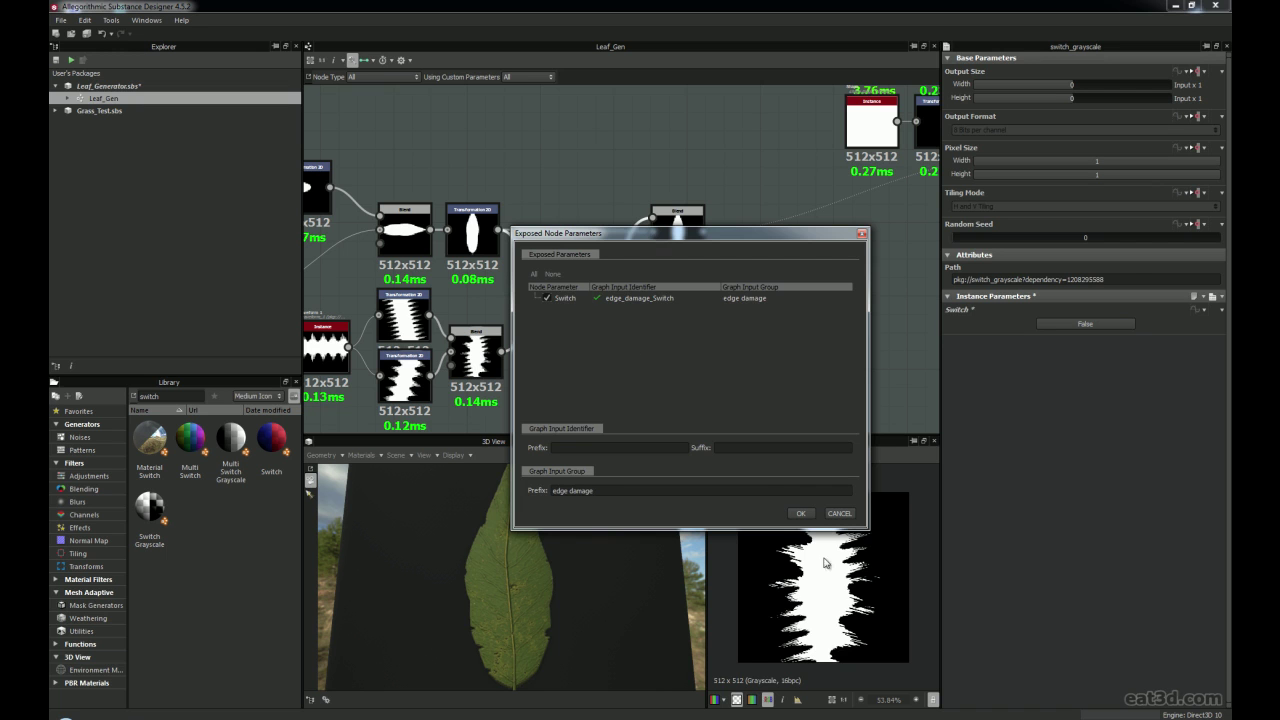
{"action": "left_click", "coordinate": [802, 514]}
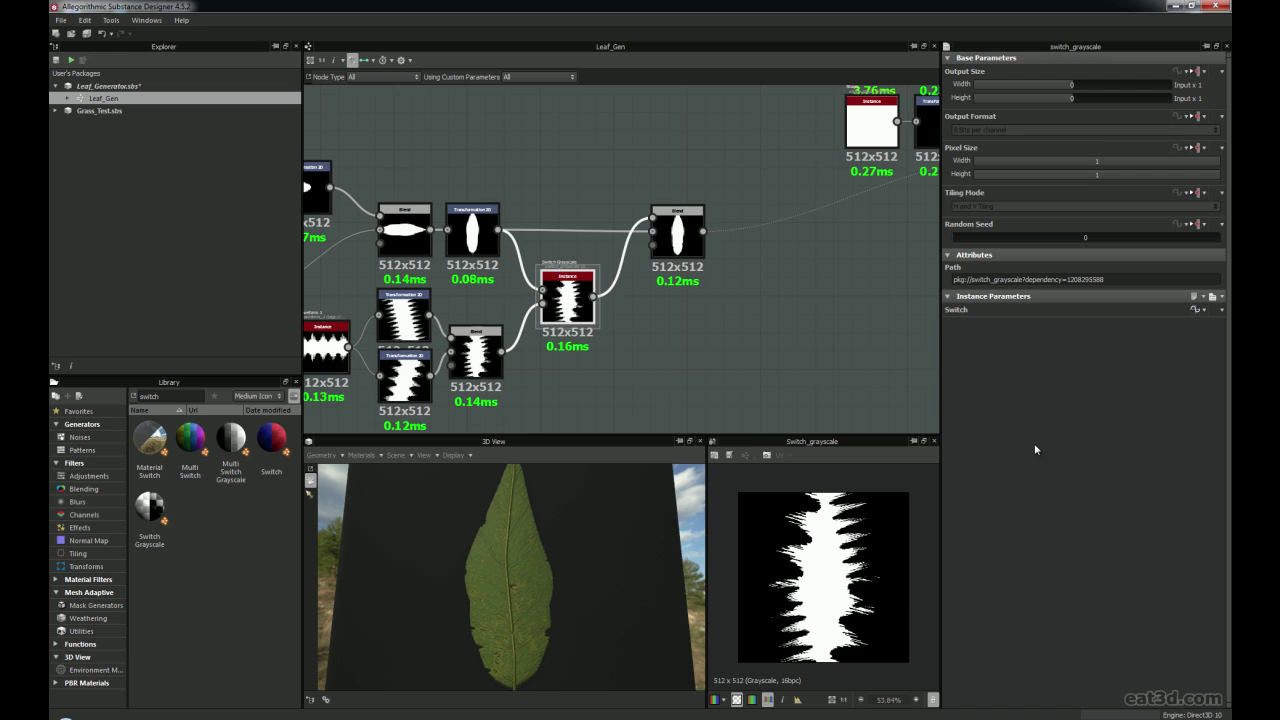
{"action": "left_click_drag", "start_coordinate": [564, 299], "coordinate": [564, 302]}
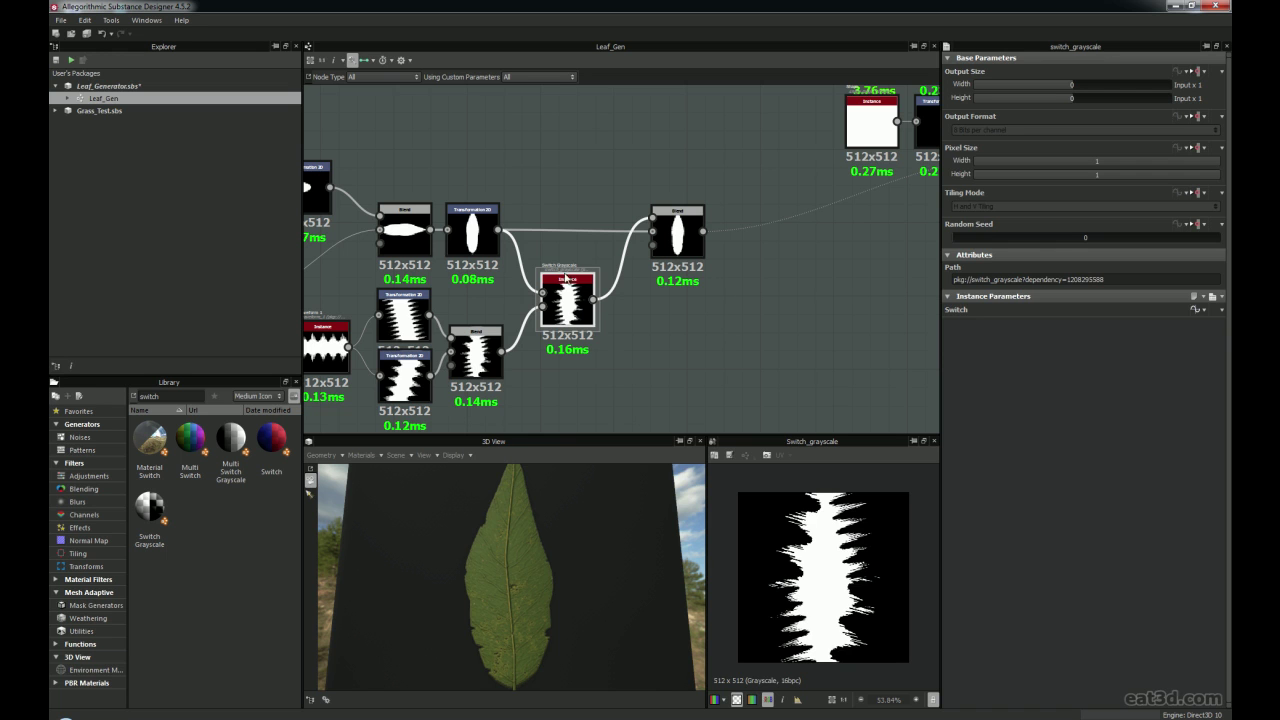
{"action": "left_click", "coordinate": [93, 111]}
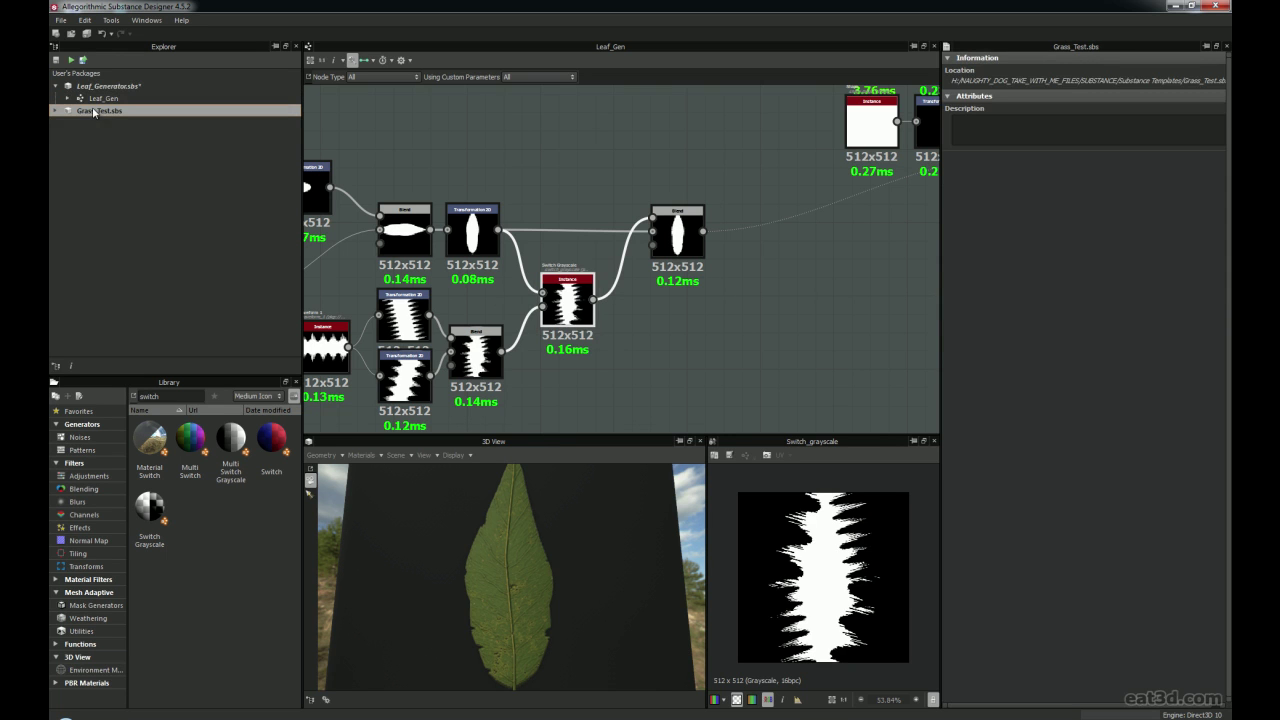
{"action": "left_click", "coordinate": [574, 312]}
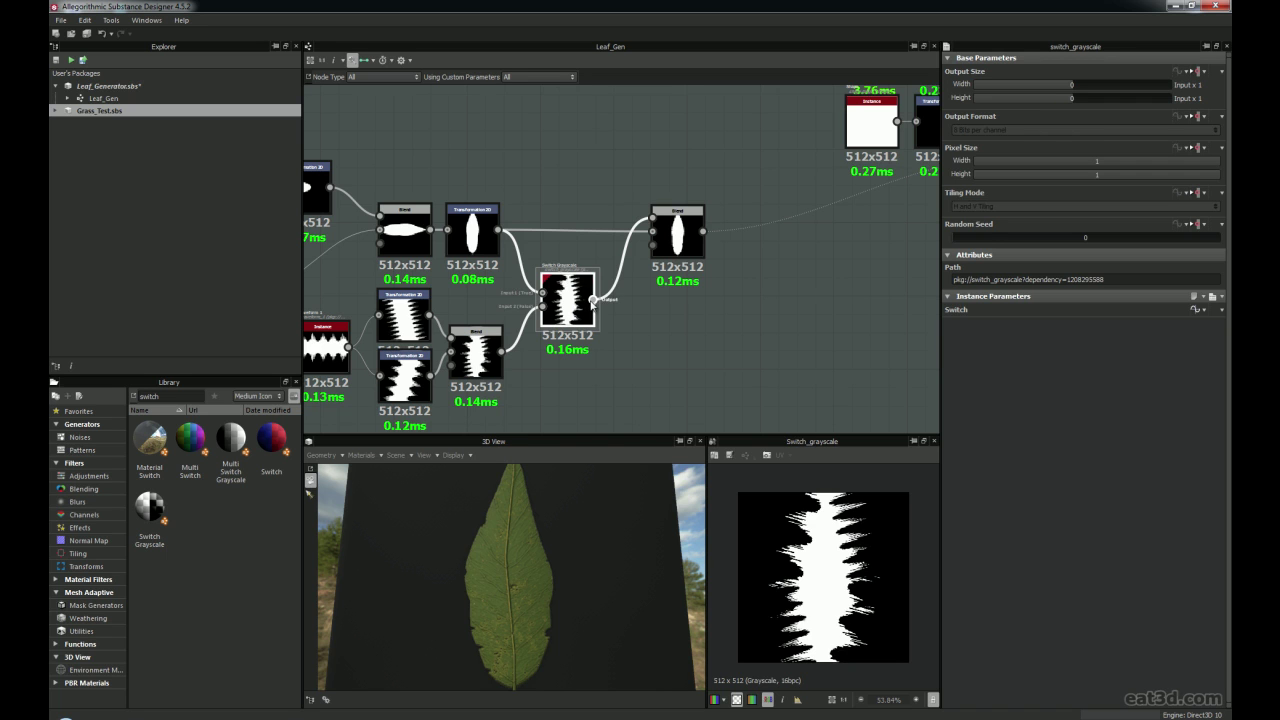
{"action": "left_click_drag", "start_coordinate": [582, 320], "coordinate": [567, 298]}
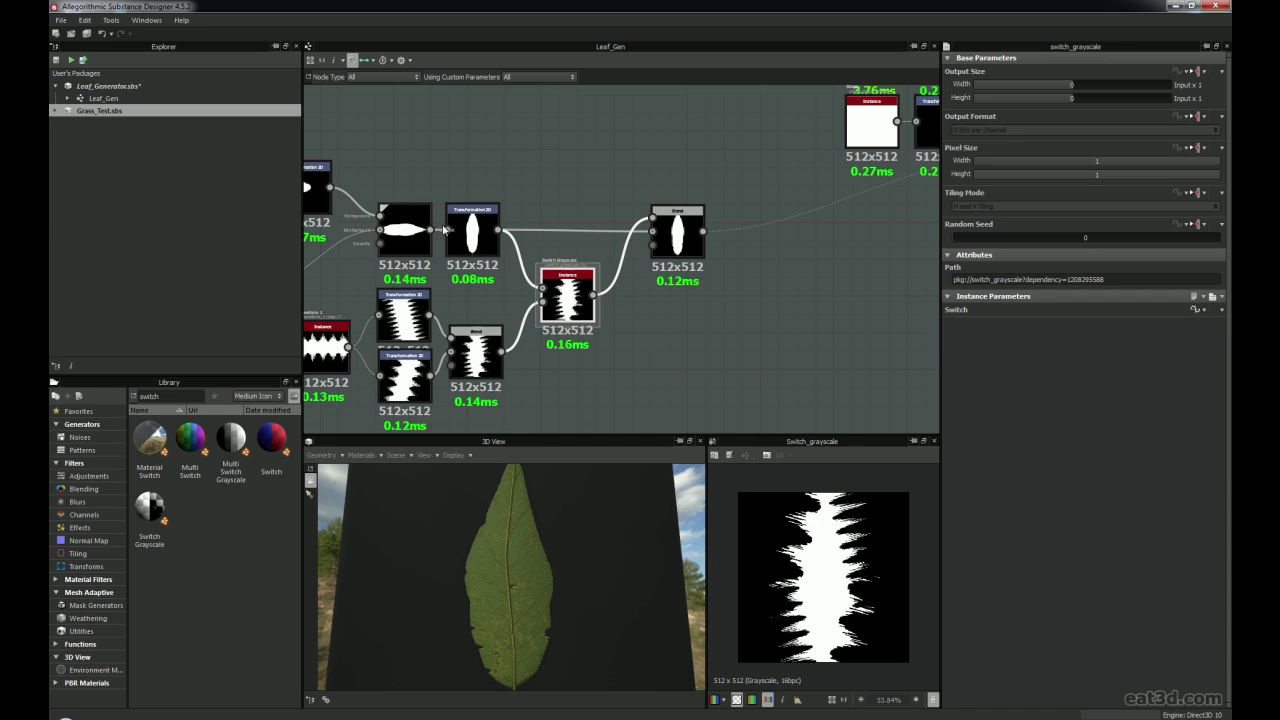
Inspect the output of the Min (Darken) Blend that combines the leaf silhouette with the Switch Grayscale result
{"action": "middle_click_drag", "start_coordinate": [652, 315], "coordinate": [586, 342]}
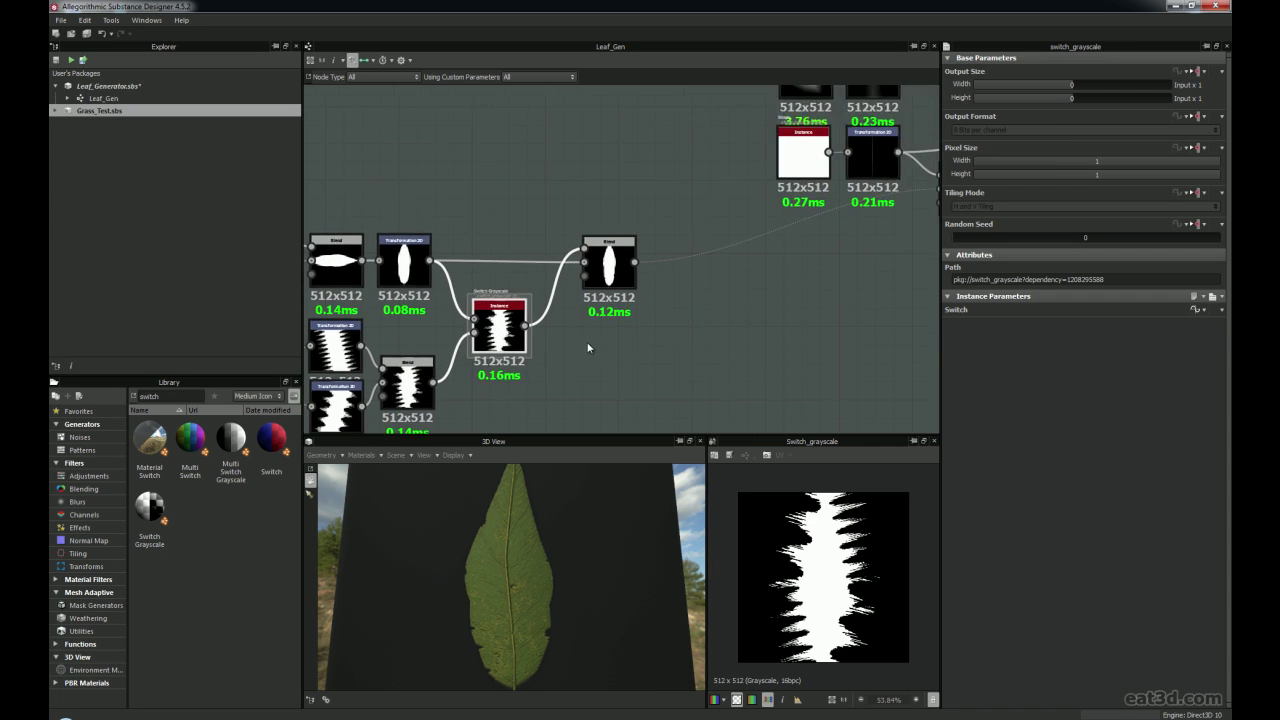
{"action": "scroll", "coordinate": [586, 342], "scroll_direction": "up", "scroll_amount": 3}
{"action": "double_click", "coordinate": [620, 200]}
{"action": "middle_click_drag", "start_coordinate": [665, 299], "coordinate": [554, 333]}
{"action": "scroll", "coordinate": [554, 333], "scroll_direction": "down", "scroll_amount": 3}
{"action": "middle_click_drag", "start_coordinate": [336, 275], "coordinate": [427, 261]}
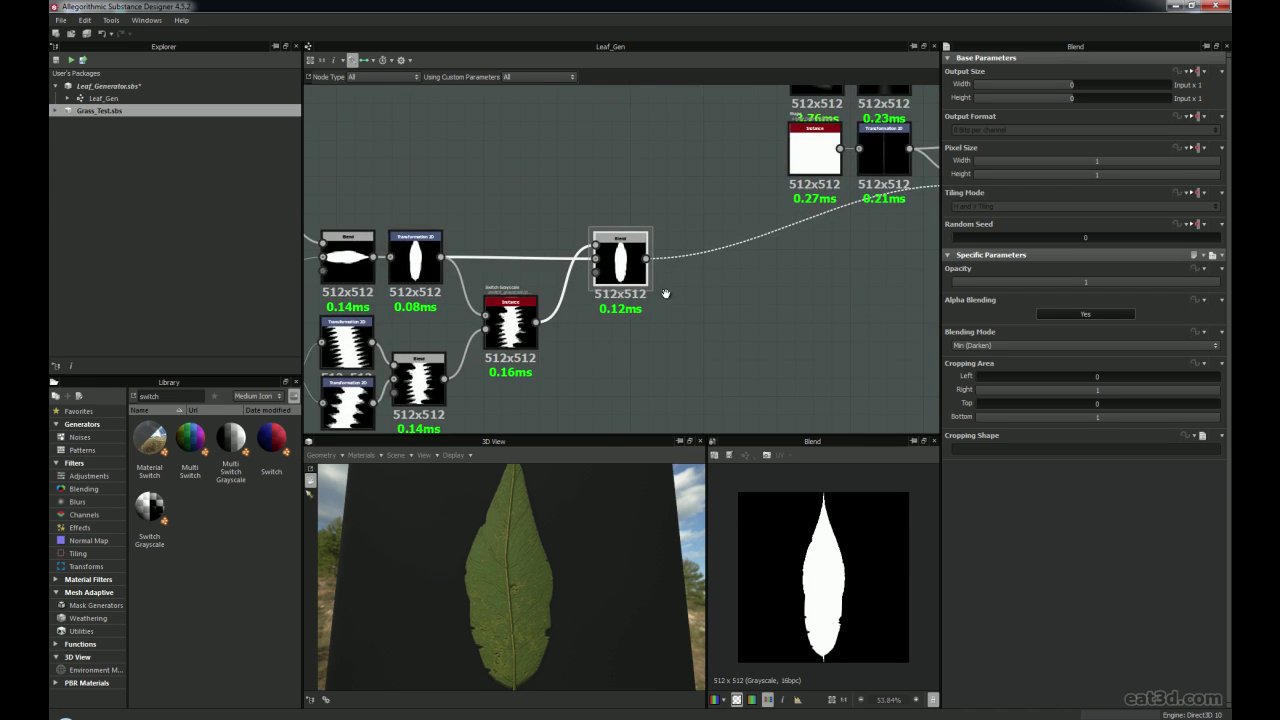
Inspect the Multiply Blend that overlays the central midrib line on the leaf silhouette
{"action": "middle_click_drag", "start_coordinate": [849, 260], "coordinate": [671, 277]}
{"action": "middle_click_drag", "start_coordinate": [750, 229], "coordinate": [587, 289]}
{"action": "left_click", "coordinate": [650, 272]}
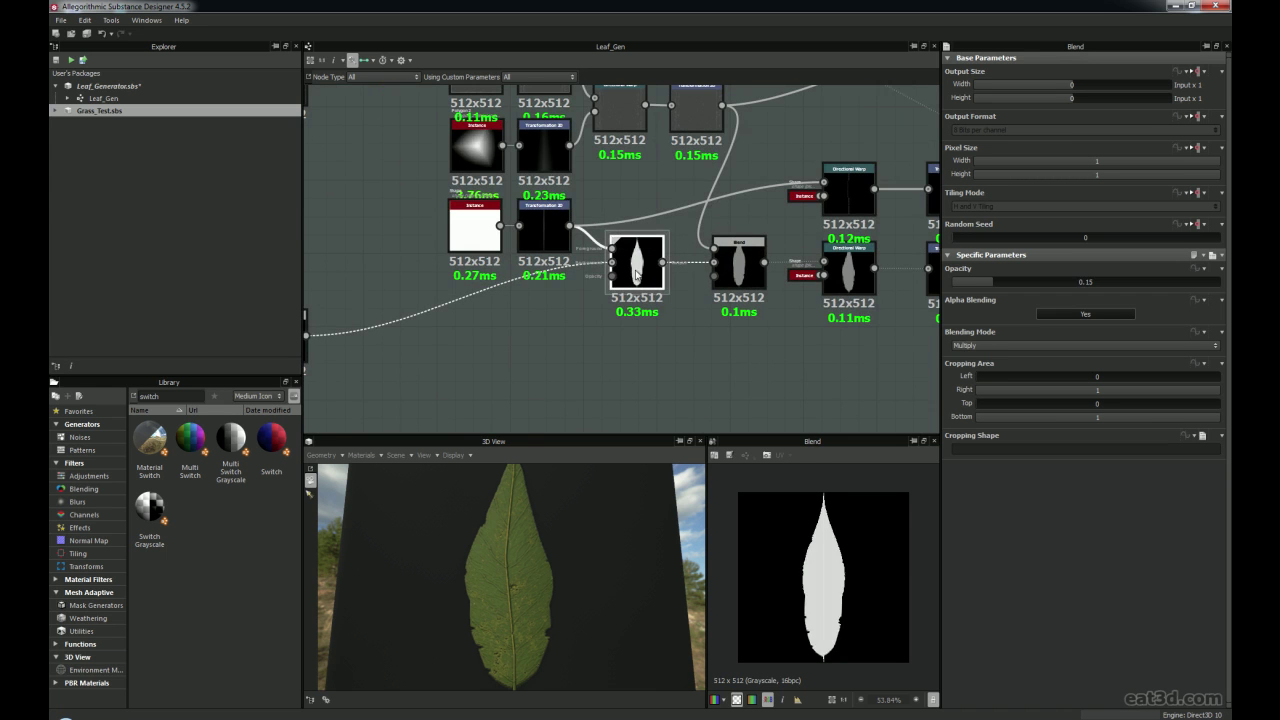
{"action": "double_click", "coordinate": [648, 278]}
{"action": "mouse_move", "coordinate": [646, 281]}
{"action": "left_mouse_down"}
{"action": "mouse_move", "coordinate": [656, 289]}
{"action": "mouse_move", "coordinate": [646, 281]}
{"action": "left_mouse_up"}
{"action": "scroll", "coordinate": [761, 296], "scroll_direction": "down", "scroll_amount": 3}
{"action": "middle_click_drag", "start_coordinate": [764, 292], "coordinate": [622, 308]}
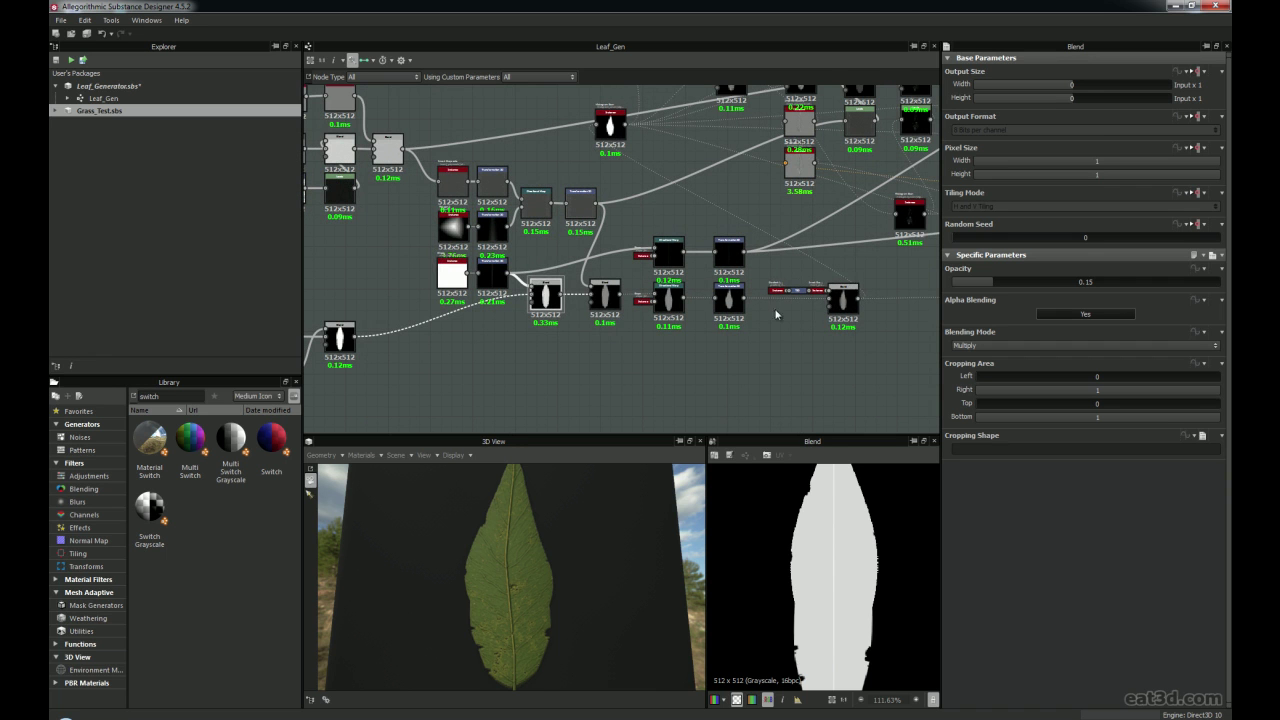
Trace the graph back from the midrib Blend to the Weave Generator and the Invert Grayscale node it feeds
{"action": "middle_click_drag", "start_coordinate": [778, 321], "coordinate": [781, 293]}
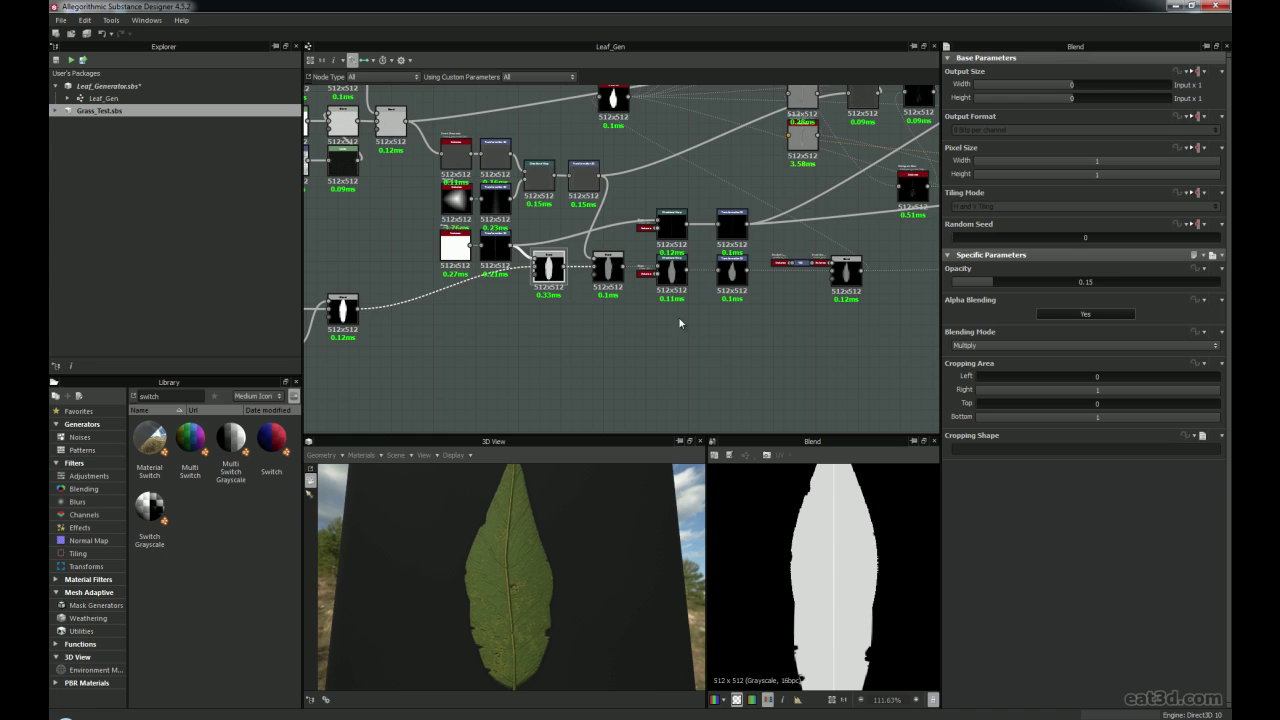
{"action": "middle_click_drag", "start_coordinate": [598, 358], "coordinate": [664, 376]}
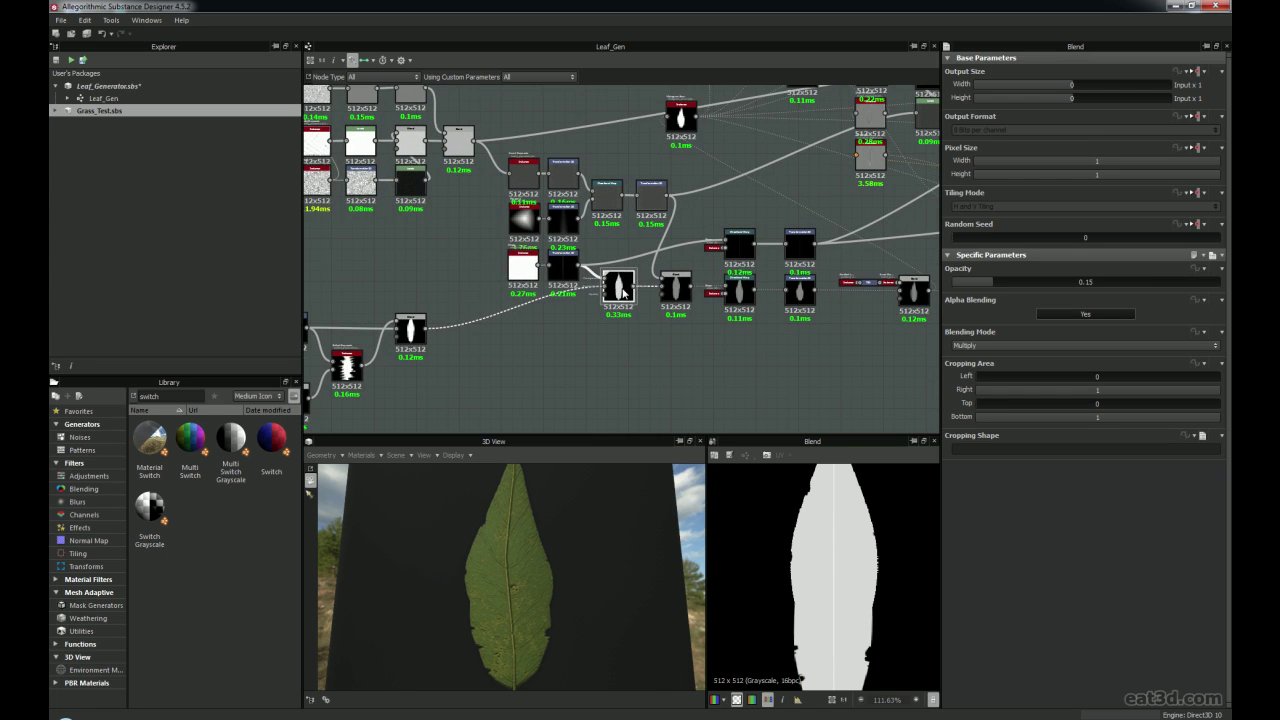
{"action": "middle_click_drag", "start_coordinate": [622, 290], "coordinate": [654, 324]}
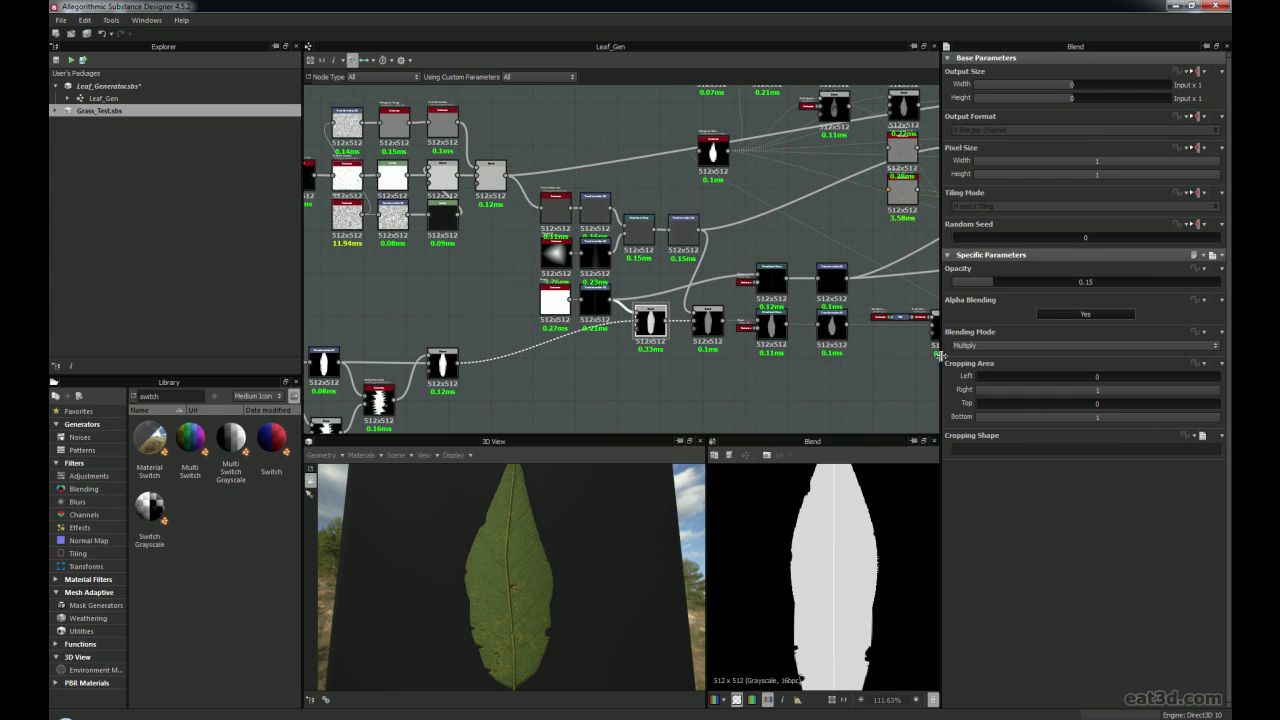
{"action": "middle_click_drag", "start_coordinate": [426, 276], "coordinate": [684, 327]}
{"action": "middle_click_drag", "start_coordinate": [615, 322], "coordinate": [713, 328]}
{"action": "scroll", "coordinate": [671, 334], "scroll_direction": "up", "scroll_amount": 1}
{"action": "middle_click_drag", "start_coordinate": [627, 341], "coordinate": [751, 343]}
{"action": "scroll", "coordinate": [592, 338], "scroll_direction": "up", "scroll_amount": 2}
{"action": "middle_click_drag", "start_coordinate": [558, 331], "coordinate": [694, 355]}
{"action": "scroll", "coordinate": [536, 323], "scroll_direction": "up", "scroll_amount": 1}
{"action": "scroll", "coordinate": [532, 322], "scroll_direction": "up", "scroll_amount": 1}
{"action": "middle_click_drag", "start_coordinate": [520, 322], "coordinate": [563, 372]}
{"action": "scroll", "coordinate": [518, 276], "scroll_direction": "up", "scroll_amount": 2}
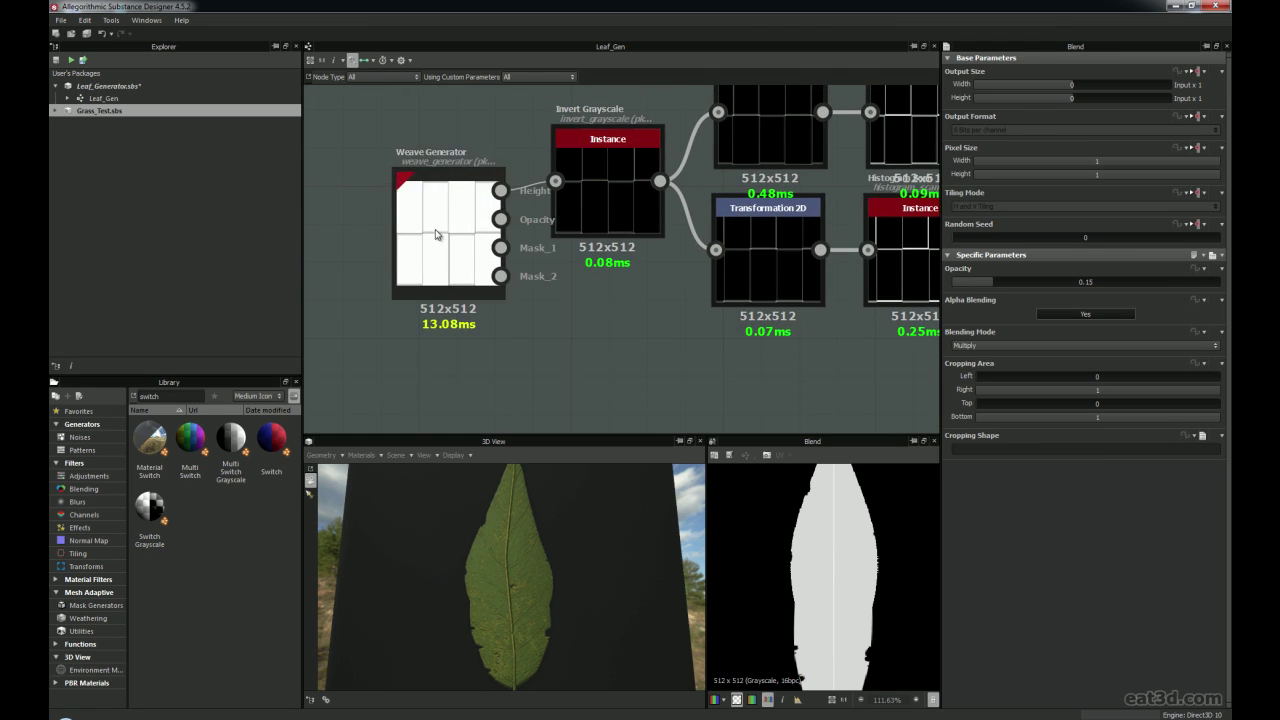
Search the library for "wea" and add a second Weave Generator below the Invert Grayscale node
{"action": "left_click_drag", "start_coordinate": [172, 397], "coordinate": [112, 396]}
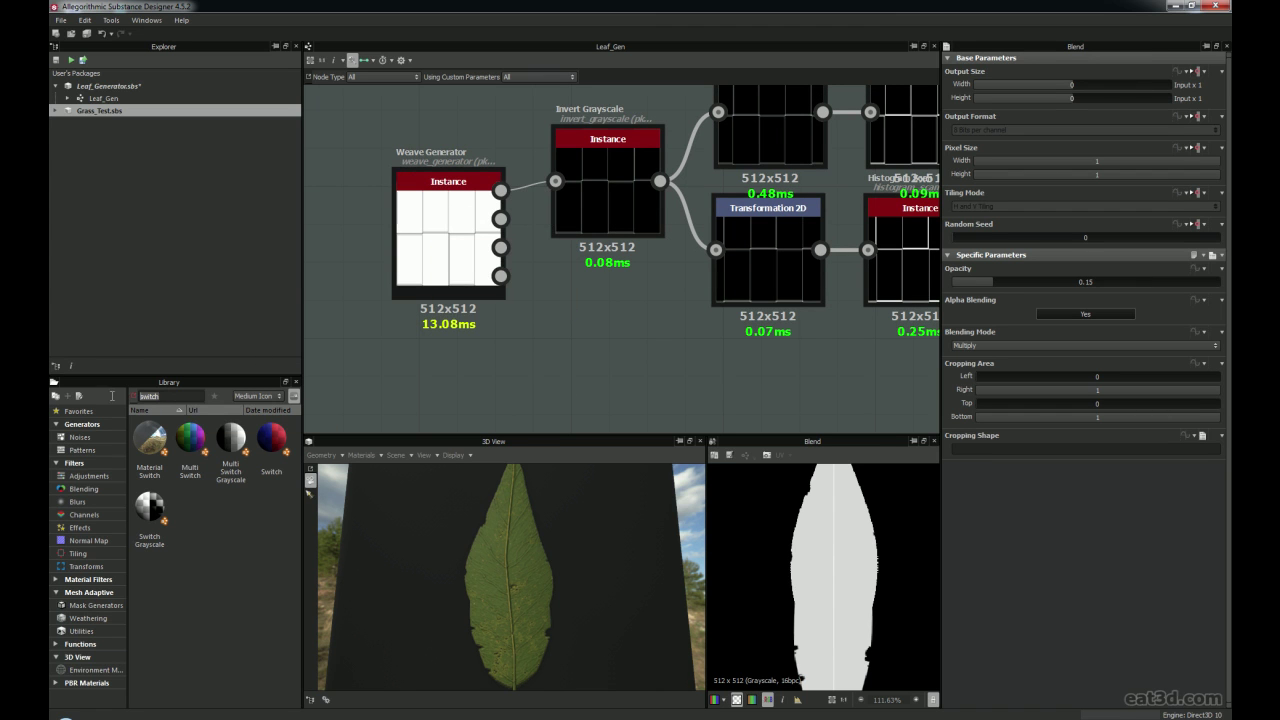
{"action": "type", "text": "wea"}
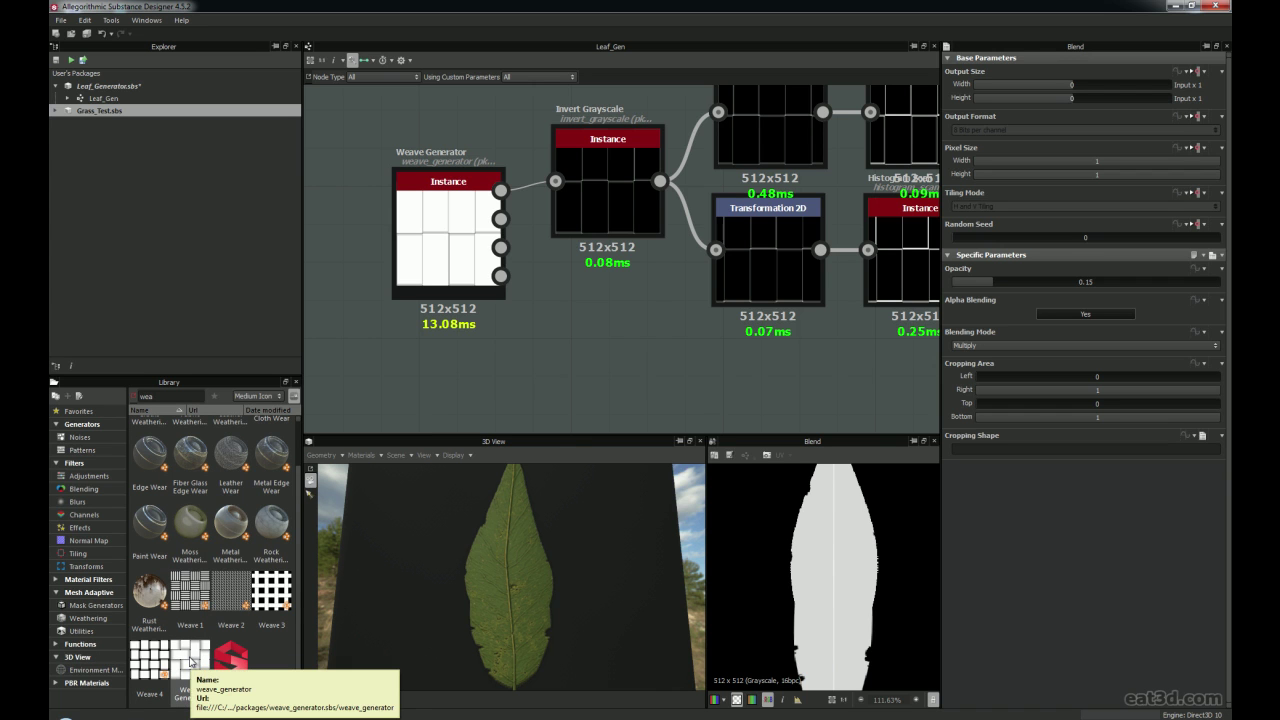
{"action": "left_click_drag", "start_coordinate": [190, 660], "coordinate": [577, 345]}
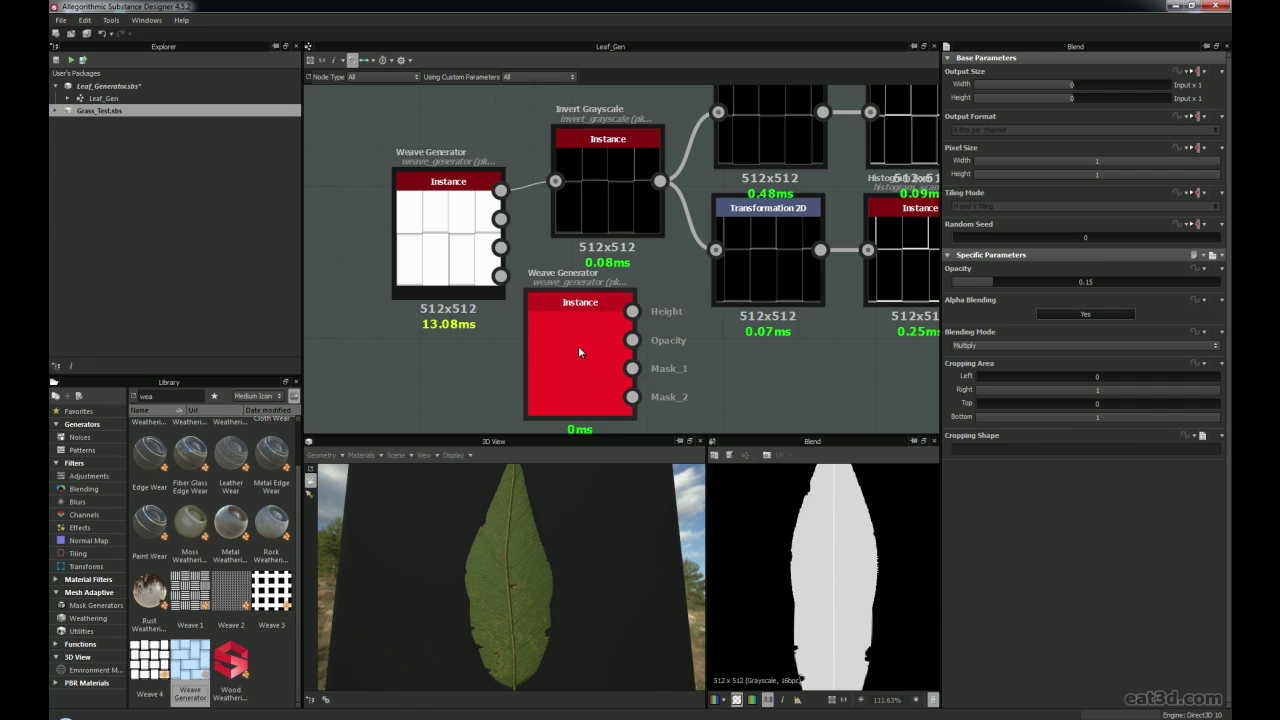
Try Tile X and Tile Y at 5 on the newly added Weave Generator, and delete that node
{"action": "double_click", "coordinate": [578, 345]}
{"action": "left_click_drag", "start_coordinate": [965, 322], "coordinate": [1006, 353]}
{"action": "scroll", "coordinate": [829, 556], "scroll_direction": "down", "scroll_amount": 7}
{"action": "scroll", "coordinate": [858, 573], "scroll_direction": "up", "scroll_amount": 3}
{"action": "mouse_move", "coordinate": [979, 424]}
{"action": "left_mouse_down"}
{"action": "mouse_move", "coordinate": [1096, 417]}
{"action": "mouse_move", "coordinate": [982, 418]}
{"action": "left_mouse_up"}
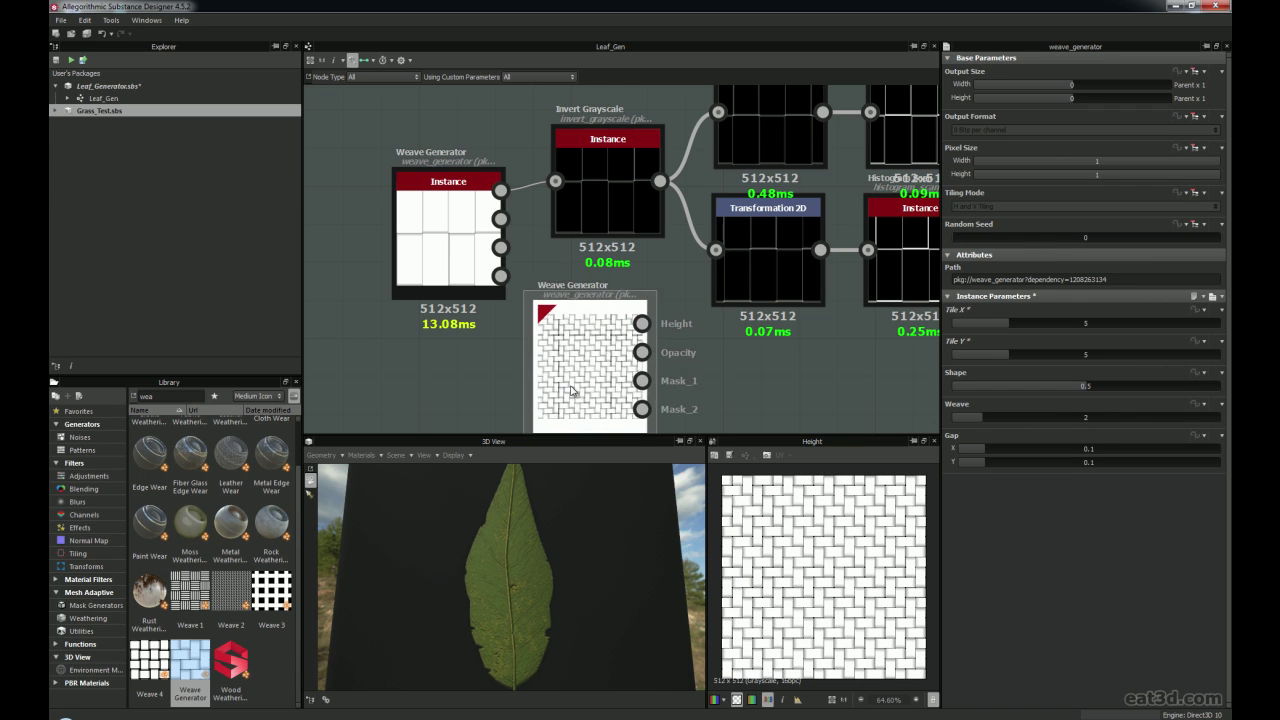
{"action": "key", "text": "Delete"}
Examine the leaf's side veins, midrib and torn edges up close in the 3D view
{"action": "scroll", "coordinate": [512, 584], "scroll_direction": "up", "scroll_amount": 3}
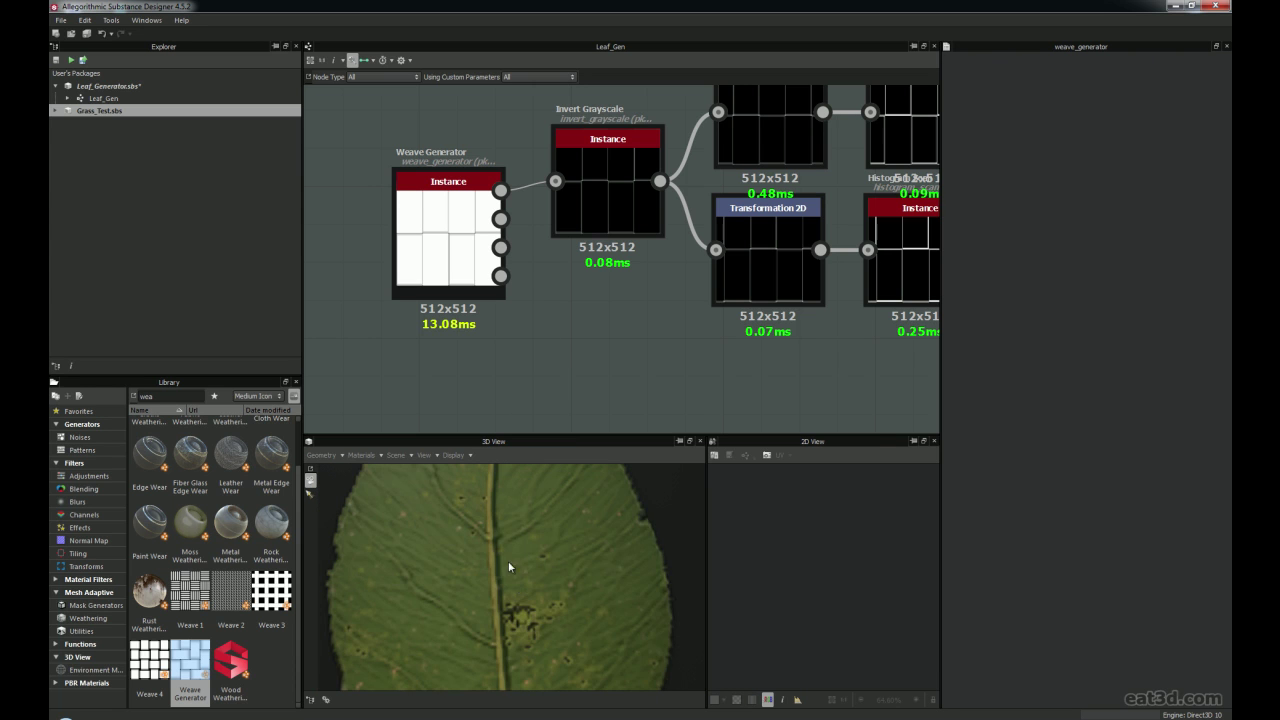
{"action": "middle_click_drag", "start_coordinate": [505, 540], "coordinate": [503, 591]}
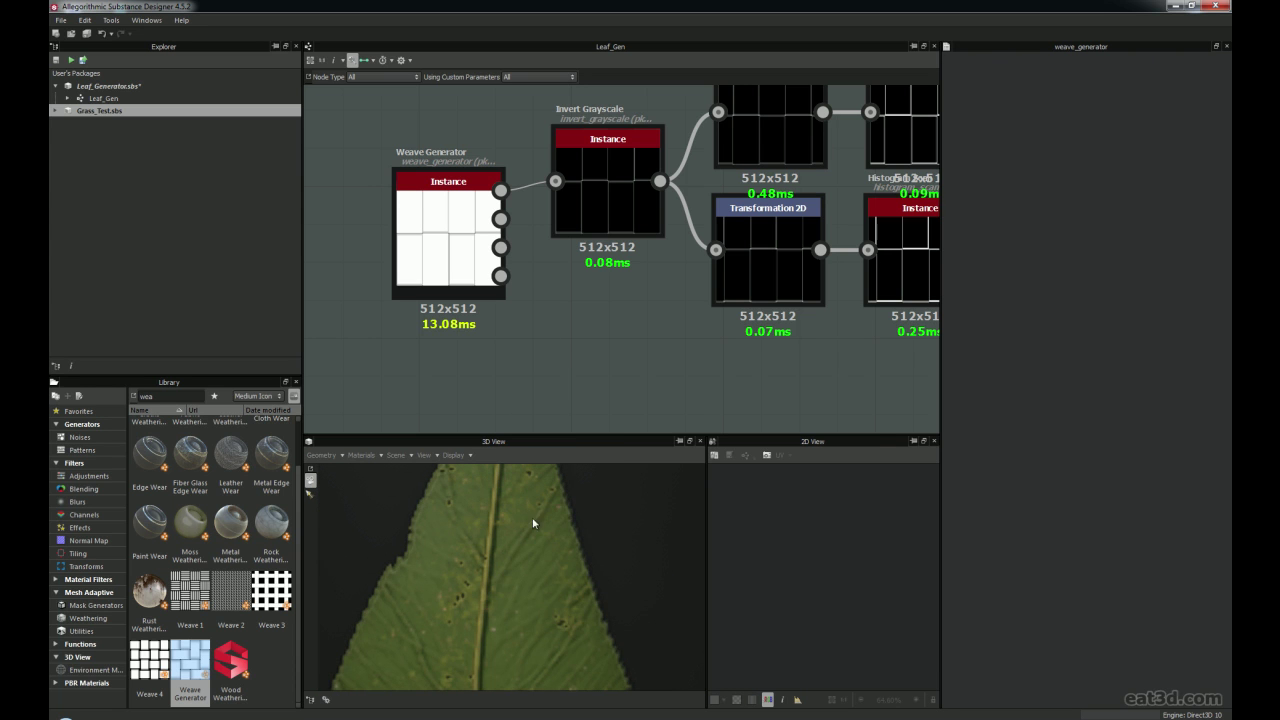
{"action": "scroll", "coordinate": [485, 575], "scroll_direction": "down", "scroll_amount": 5}
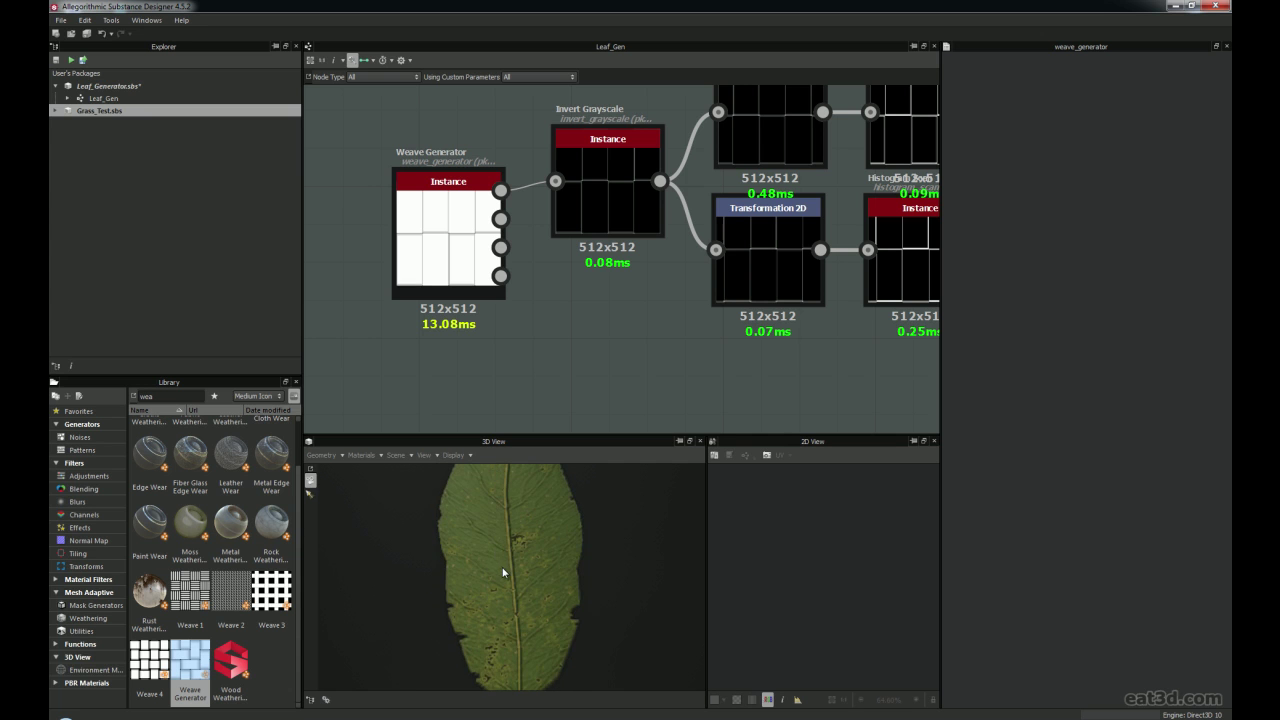
{"action": "scroll", "coordinate": [499, 563], "scroll_direction": "up", "scroll_amount": 4}
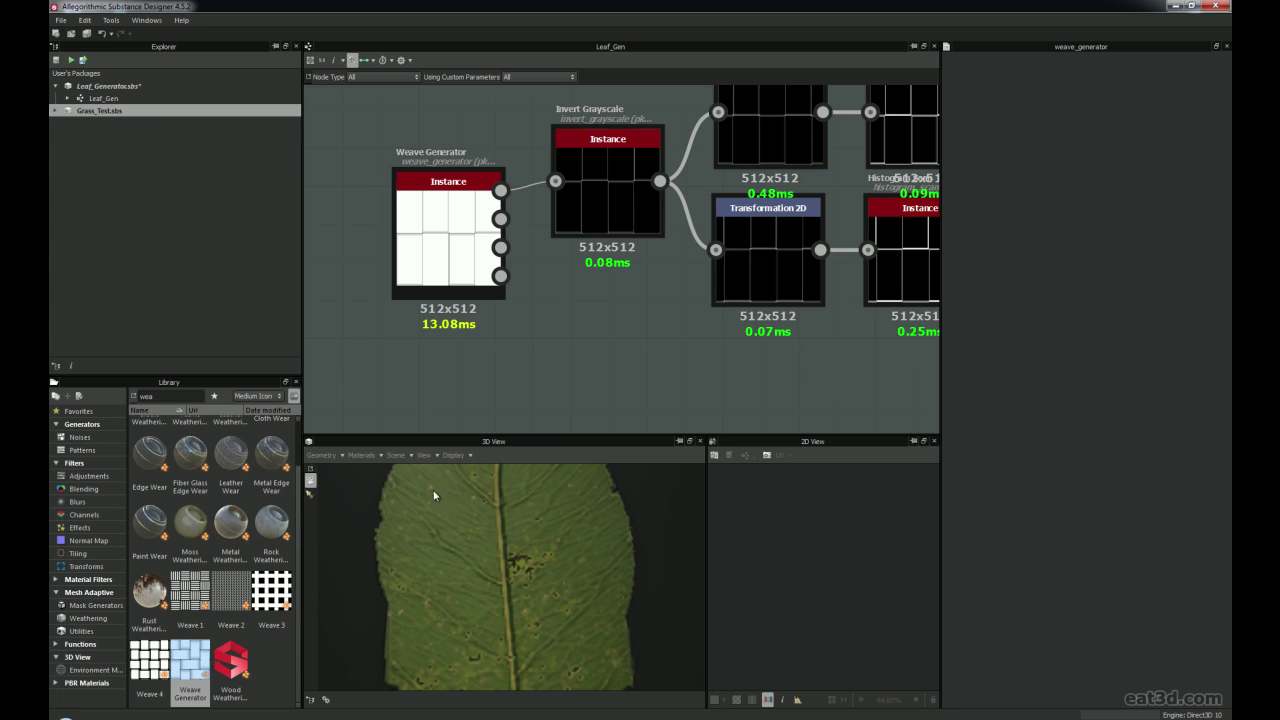
{"action": "left_click_drag", "start_coordinate": [544, 574], "coordinate": [500, 640]}
{"action": "scroll", "coordinate": [513, 587], "scroll_direction": "down", "scroll_amount": 2}
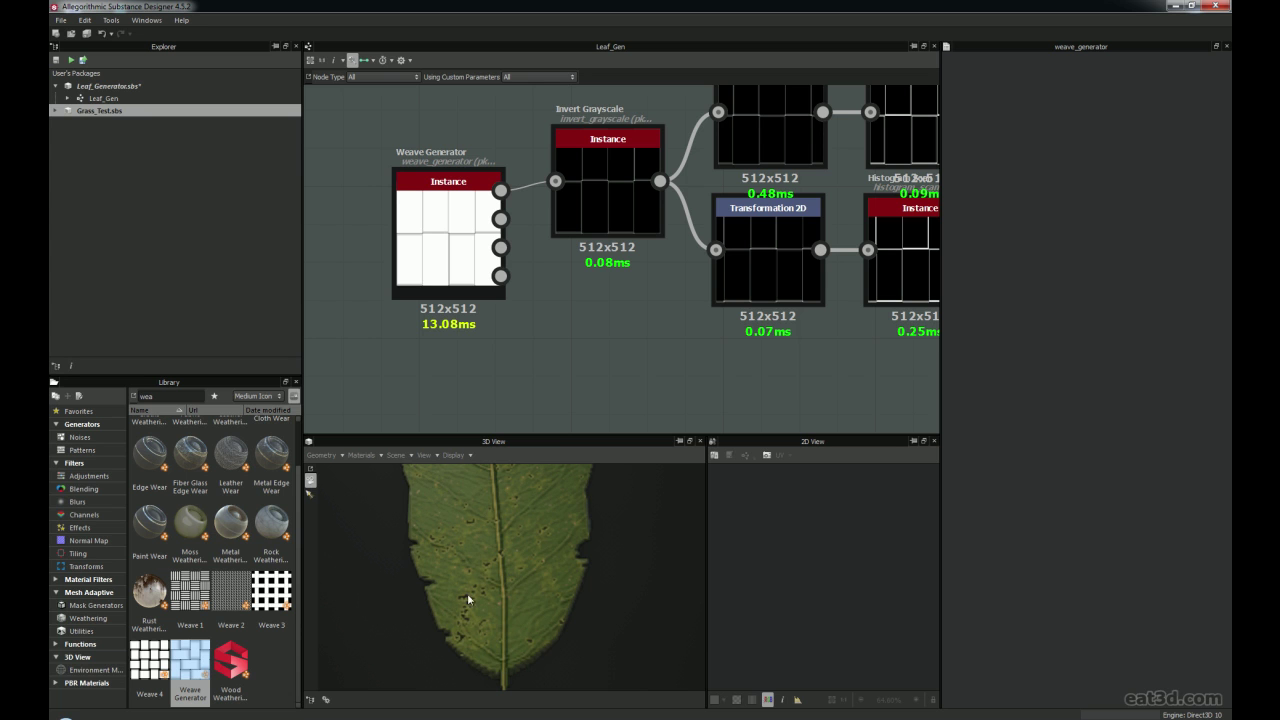
{"action": "mouse_move", "coordinate": [530, 528]}
{"action": "left_mouse_down"}
{"action": "mouse_move", "coordinate": [540, 565]}
{"action": "mouse_move", "coordinate": [512, 540]}
{"action": "left_mouse_up"}
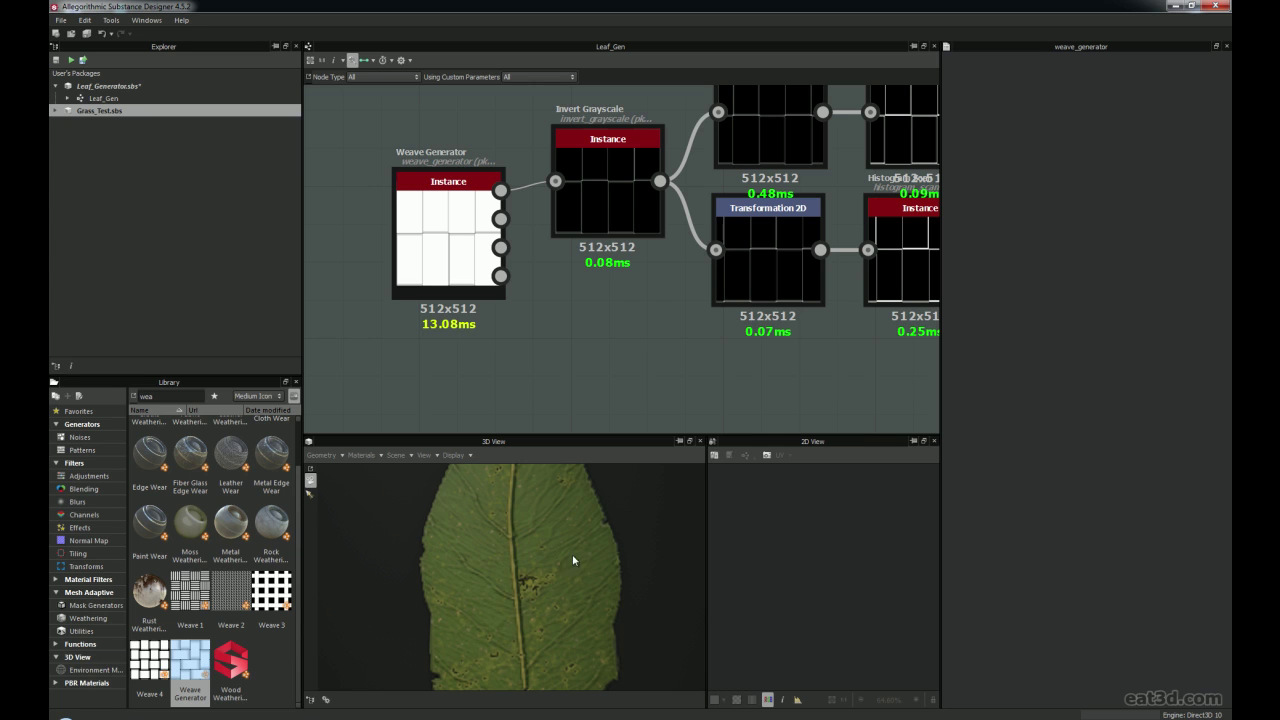
{"action": "left_click_drag", "start_coordinate": [508, 621], "coordinate": [520, 572]}
{"action": "scroll", "coordinate": [482, 356], "scroll_direction": "down", "scroll_amount": 1}
Preview the original Weave Generator's Height output and review its Tile X, Tile Y, Shape, Weave and Gap parameters
{"action": "middle_click_drag", "start_coordinate": [486, 338], "coordinate": [536, 402]}
{"action": "scroll", "coordinate": [518, 357], "scroll_direction": "up", "scroll_amount": 3}
{"action": "left_click_drag", "start_coordinate": [482, 305], "coordinate": [482, 284]}
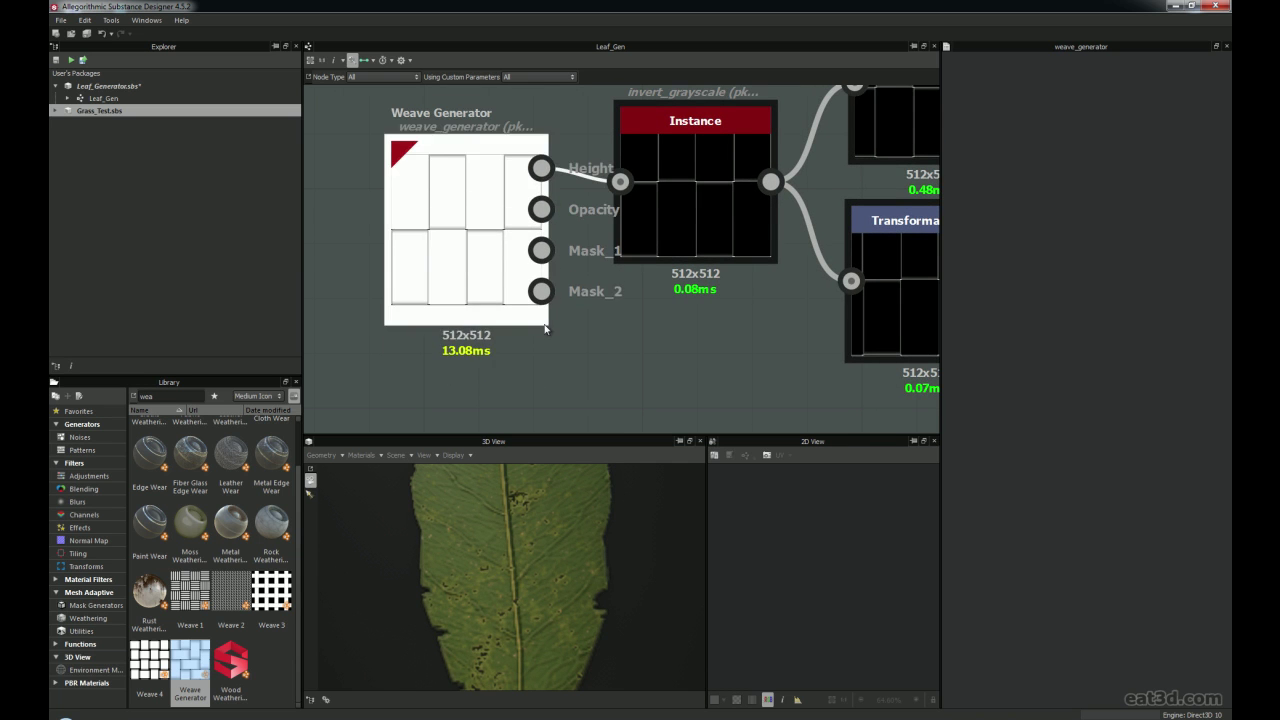
{"action": "middle_click_drag", "start_coordinate": [545, 325], "coordinate": [558, 339]}
{"action": "double_click", "coordinate": [506, 284]}
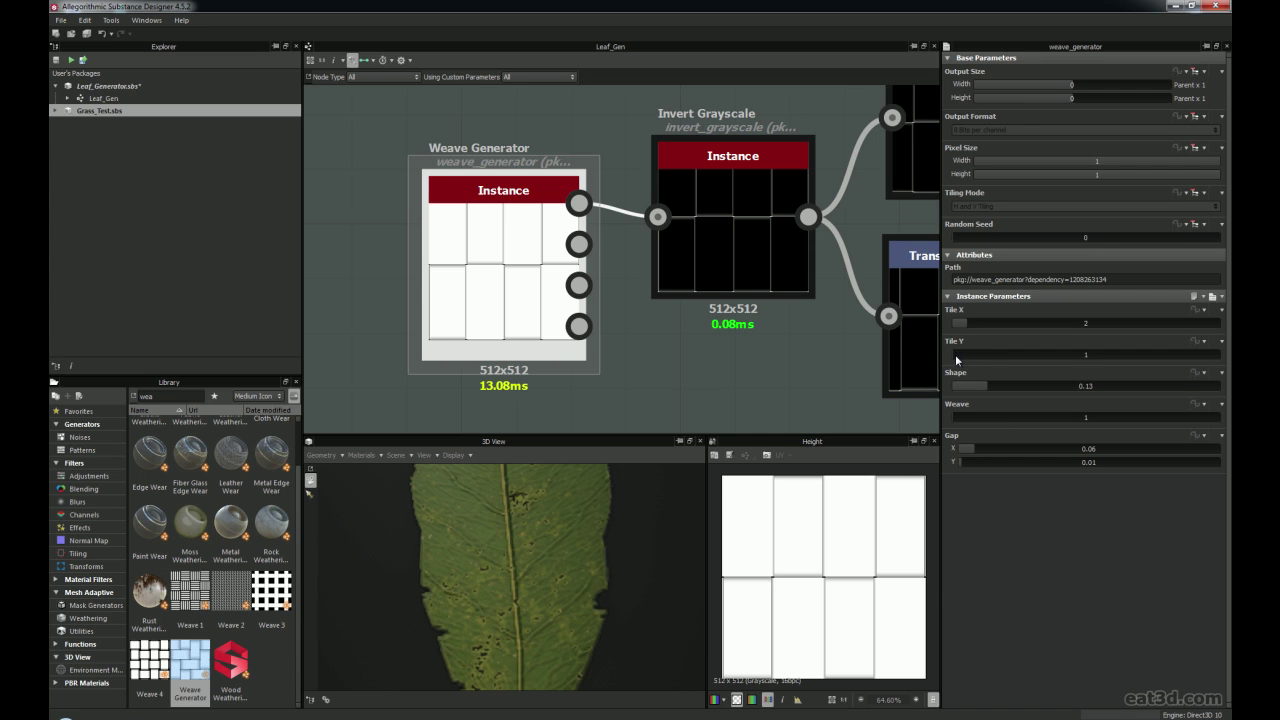
{"action": "mouse_move", "coordinate": [955, 354]}
{"action": "left_mouse_down"}
{"action": "mouse_move", "coordinate": [978, 353]}
{"action": "mouse_move", "coordinate": [946, 360]}
{"action": "left_mouse_up"}
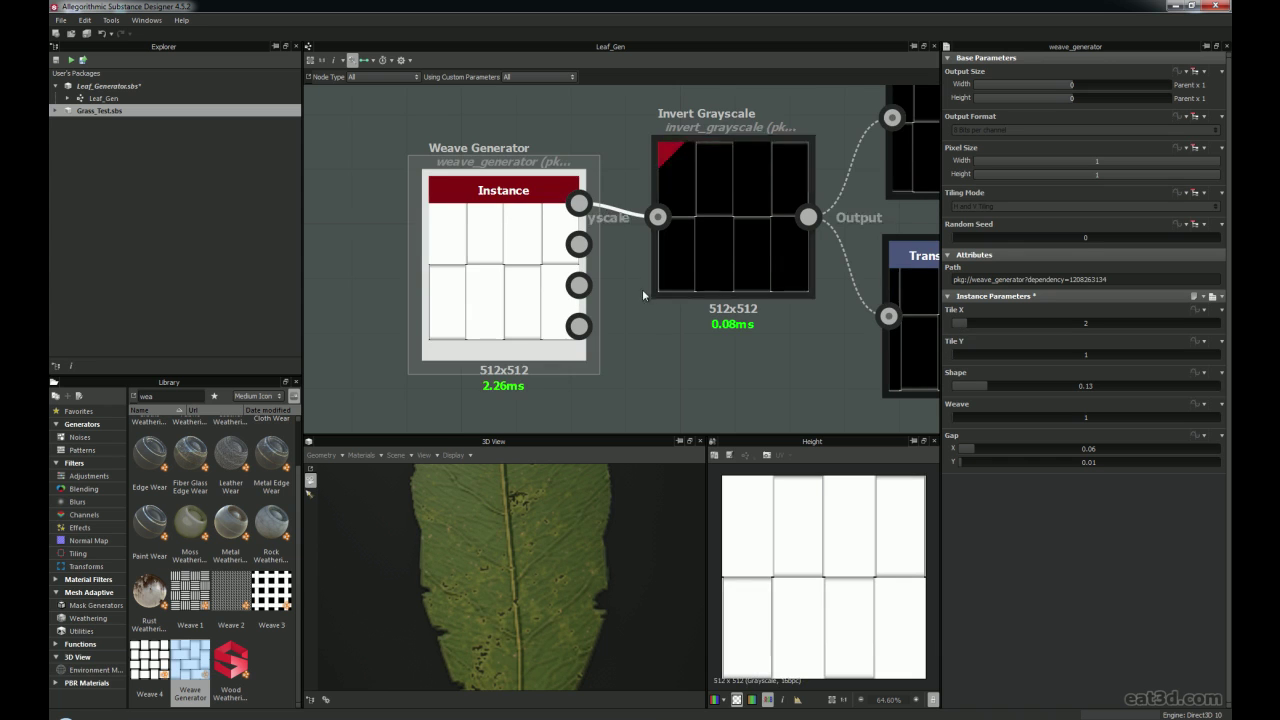
{"action": "scroll", "coordinate": [474, 271], "scroll_direction": "up", "scroll_amount": 2}
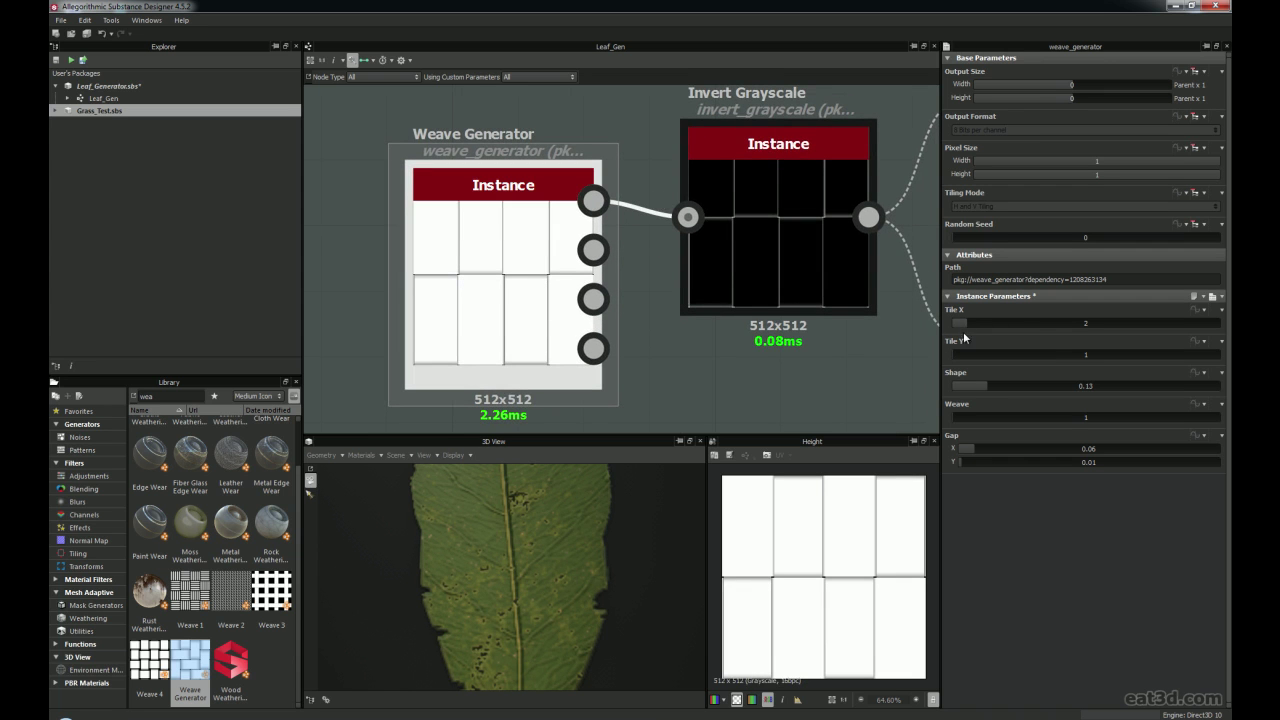
{"action": "left_click", "coordinate": [986, 390]}
{"action": "scroll", "coordinate": [503, 302], "scroll_direction": "up", "scroll_amount": 2}
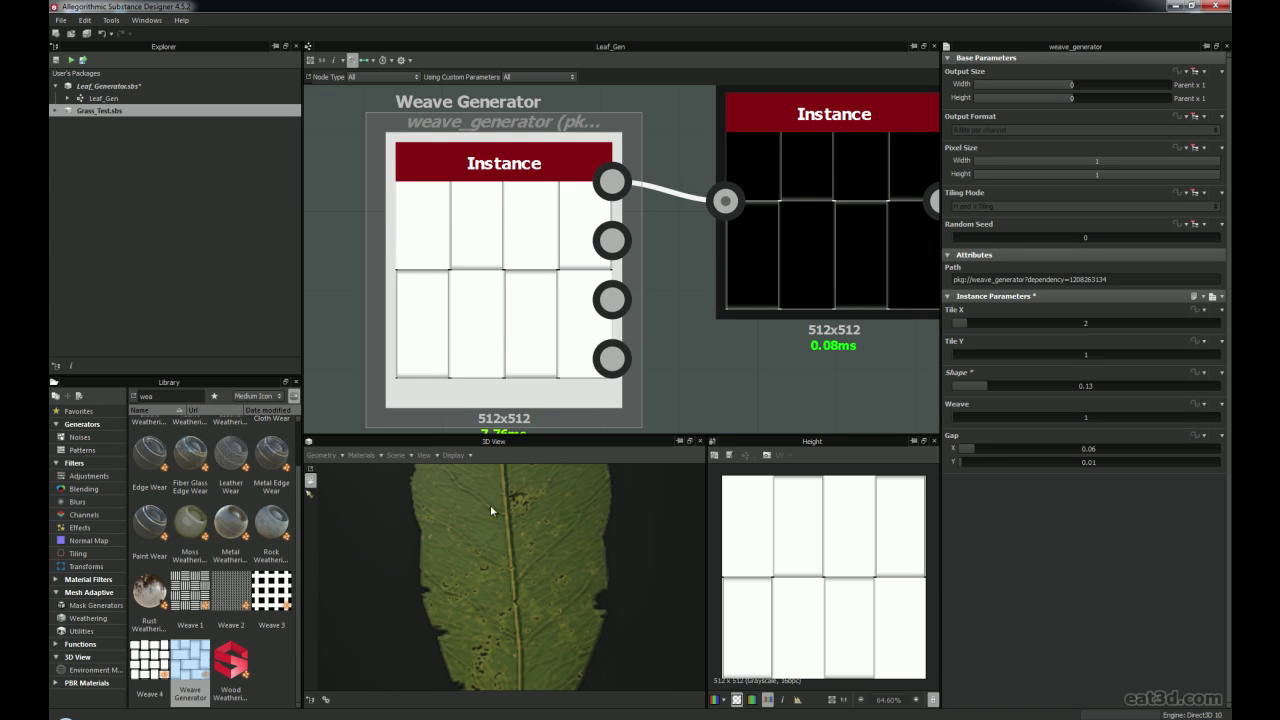
Inspect the Invert Grayscale node's output of the weave pattern and compare it with the leaf's veins
{"action": "scroll", "coordinate": [497, 346], "scroll_direction": "down", "scroll_amount": 3}
{"action": "middle_click_drag", "start_coordinate": [534, 362], "coordinate": [429, 326]}
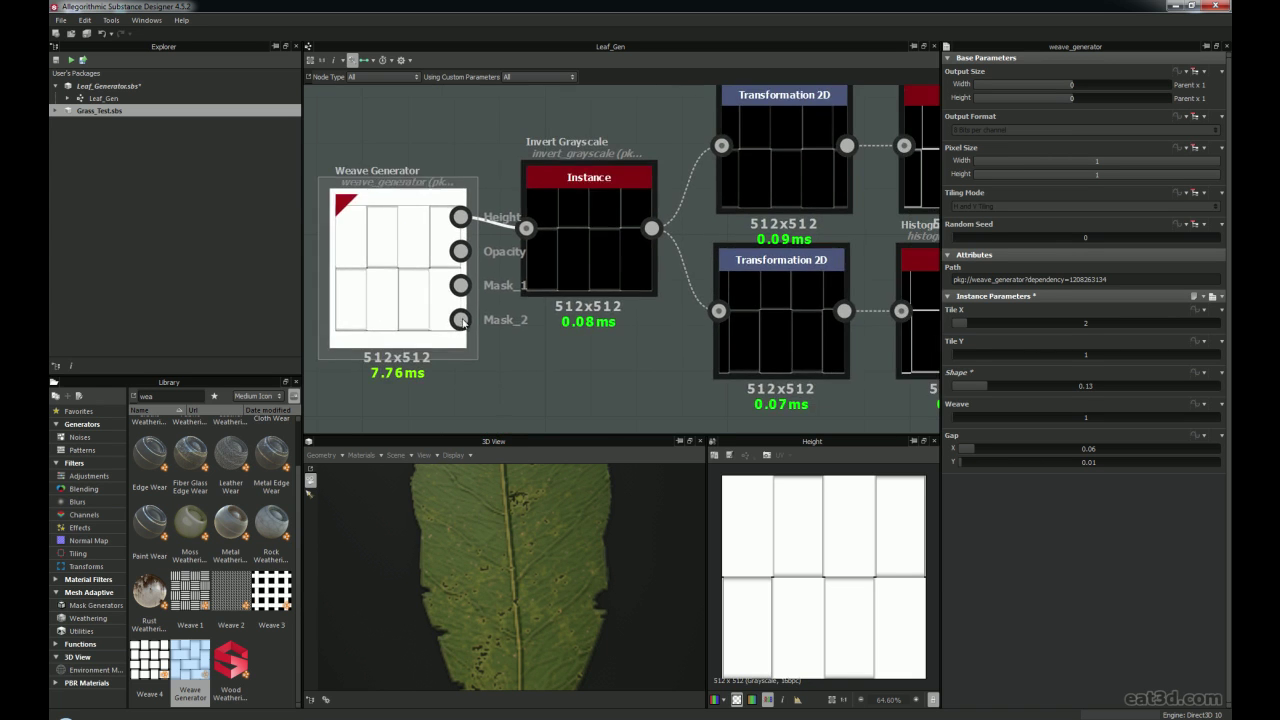
{"action": "middle_click_drag", "start_coordinate": [579, 229], "coordinate": [519, 261]}
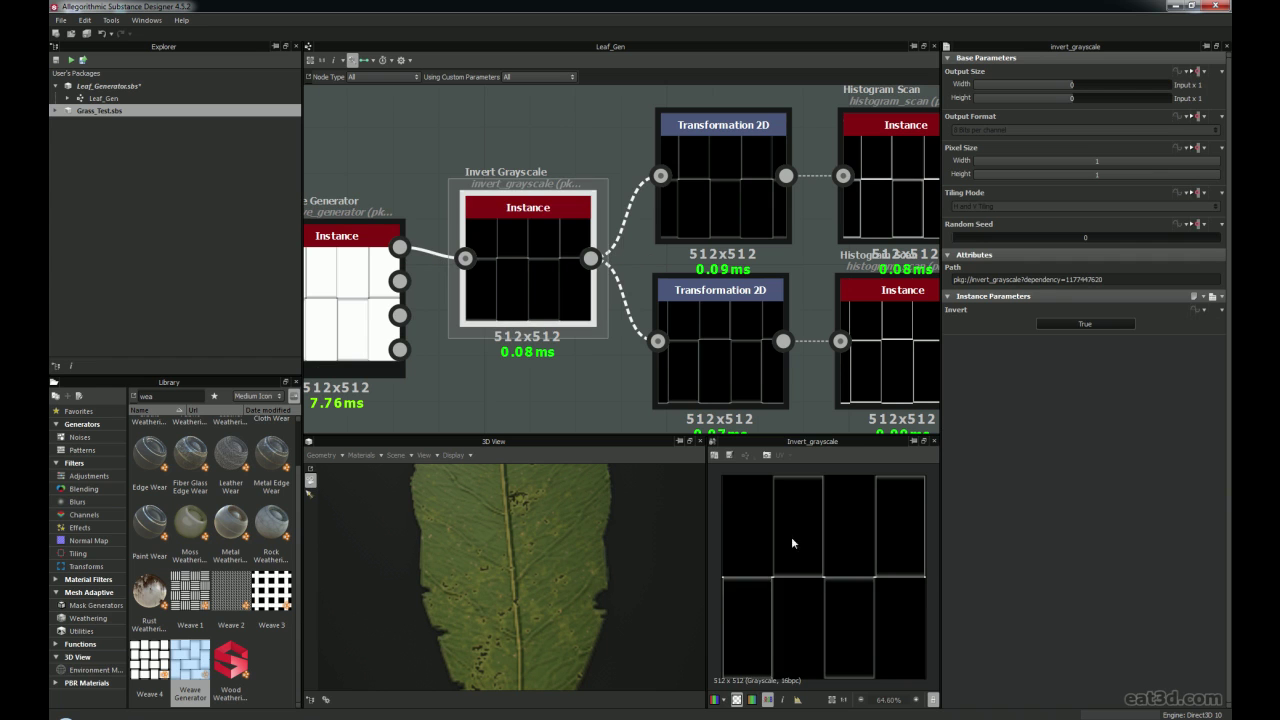
{"action": "scroll", "coordinate": [809, 568], "scroll_direction": "down", "scroll_amount": 3}
{"action": "scroll", "coordinate": [809, 568], "scroll_direction": "up", "scroll_amount": 3}
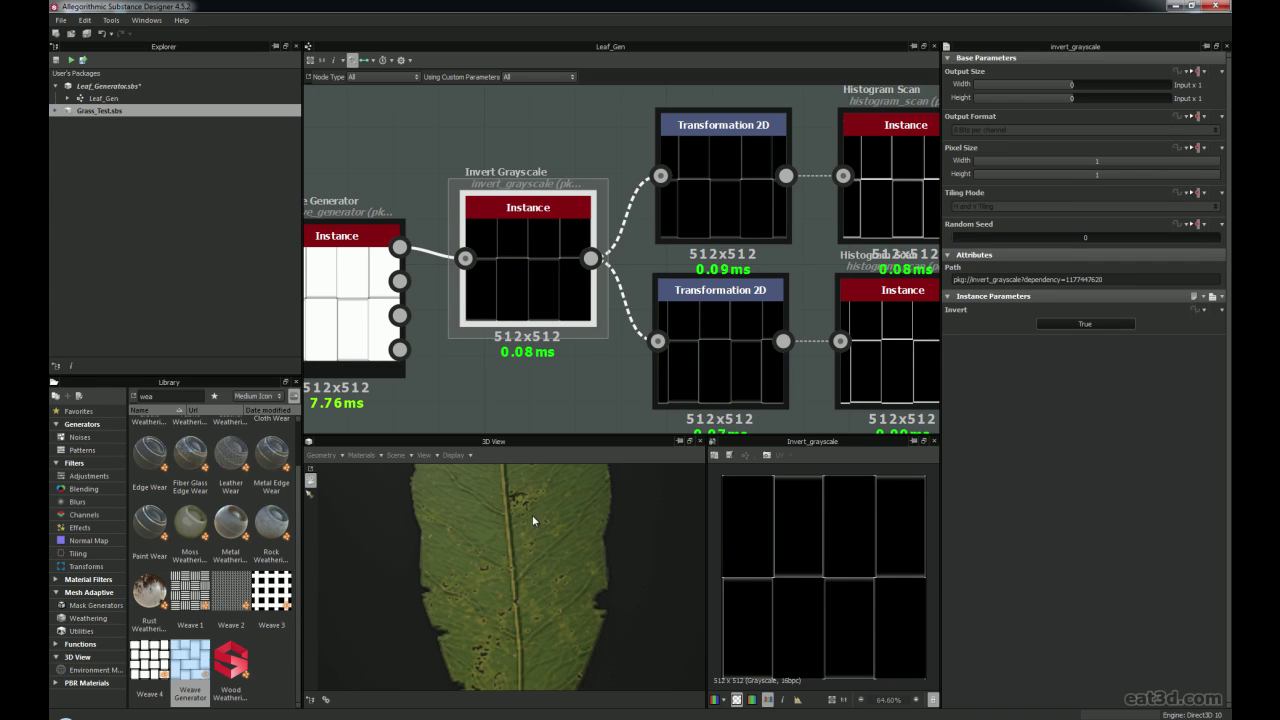
Preview the two Transformation 2D nodes fed by the Invert Grayscale node and compare their X and Y offsets
{"action": "middle_click_drag", "start_coordinate": [526, 296], "coordinate": [520, 320]}
{"action": "left_click_drag", "start_coordinate": [520, 320], "coordinate": [521, 303]}
{"action": "middle_click_drag", "start_coordinate": [518, 312], "coordinate": [456, 330]}
{"action": "middle_click_drag", "start_coordinate": [560, 332], "coordinate": [577, 283]}
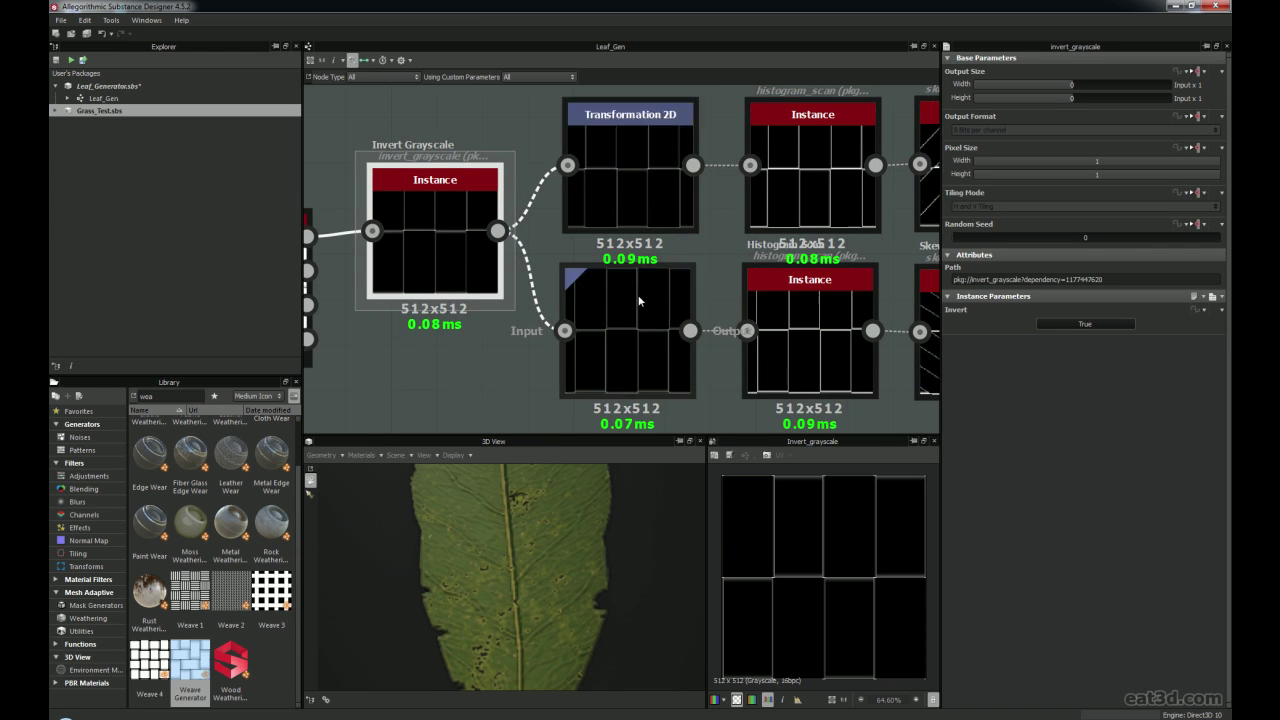
{"action": "scroll", "coordinate": [626, 297], "scroll_direction": "down", "scroll_amount": 2}
{"action": "middle_click_drag", "start_coordinate": [620, 251], "coordinate": [598, 276]}
{"action": "scroll", "coordinate": [597, 277], "scroll_direction": "up", "scroll_amount": 2}
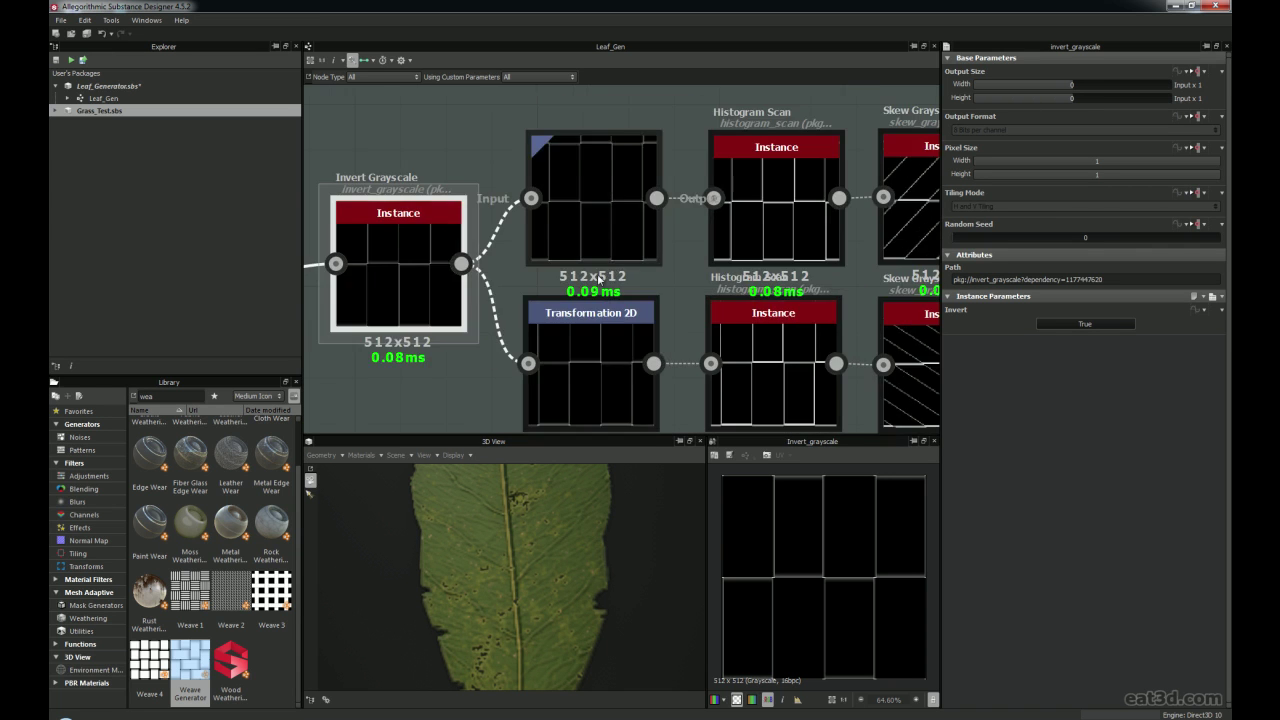
{"action": "left_click", "coordinate": [589, 192]}
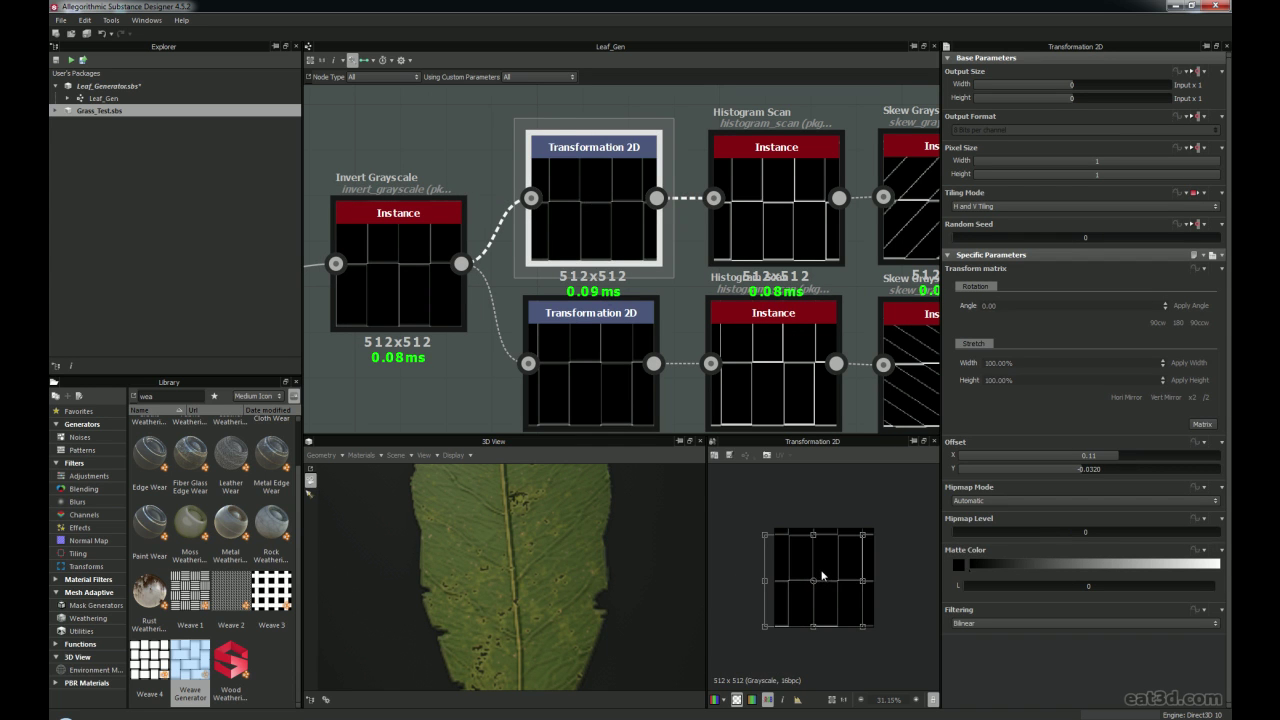
{"action": "left_click", "coordinate": [586, 363]}
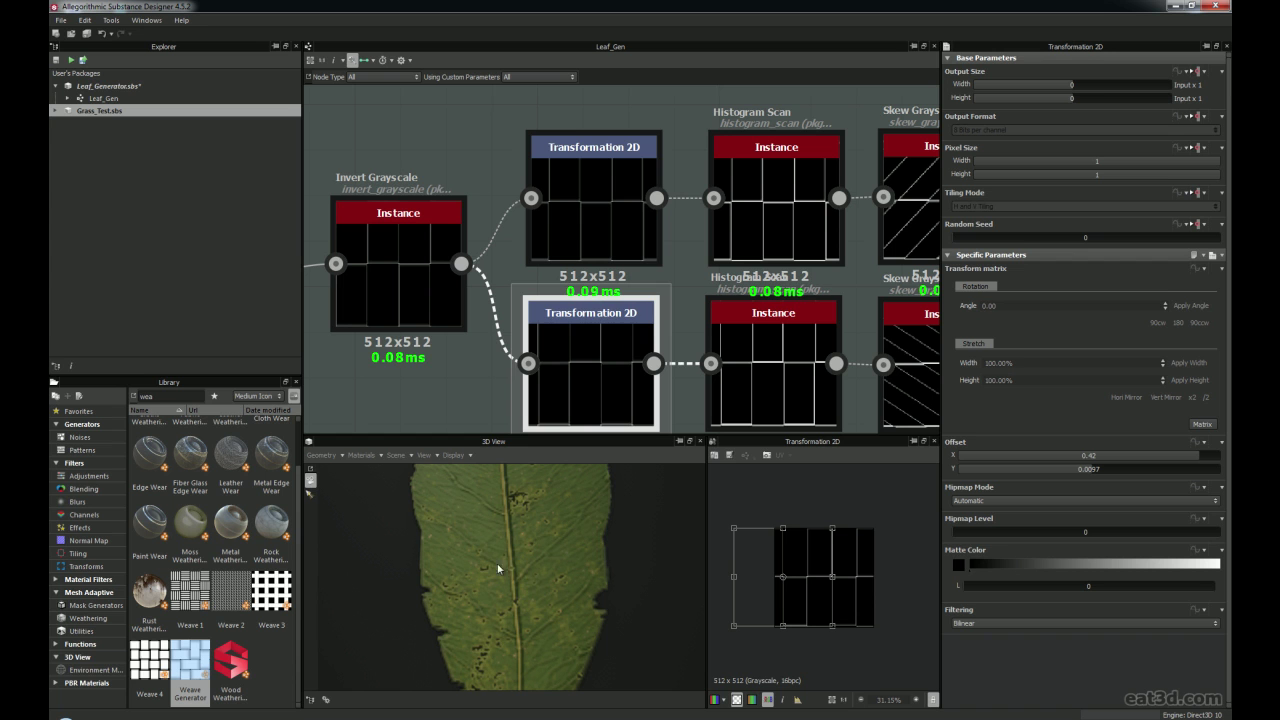
{"action": "middle_click_drag", "start_coordinate": [623, 391], "coordinate": [566, 362]}
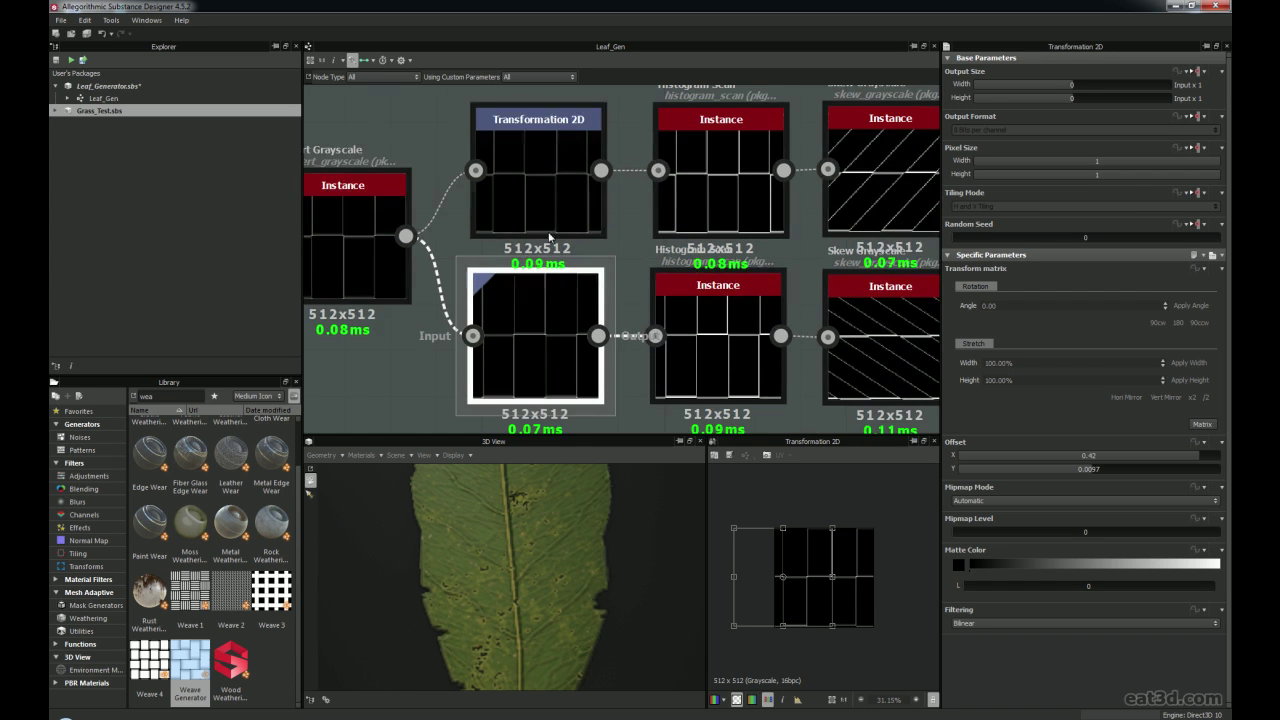
Search the library for "his" to locate Histogram Scan, and inspect the upper Histogram Scan node's output and parameters
{"action": "middle_click_drag", "start_coordinate": [714, 202], "coordinate": [560, 214]}
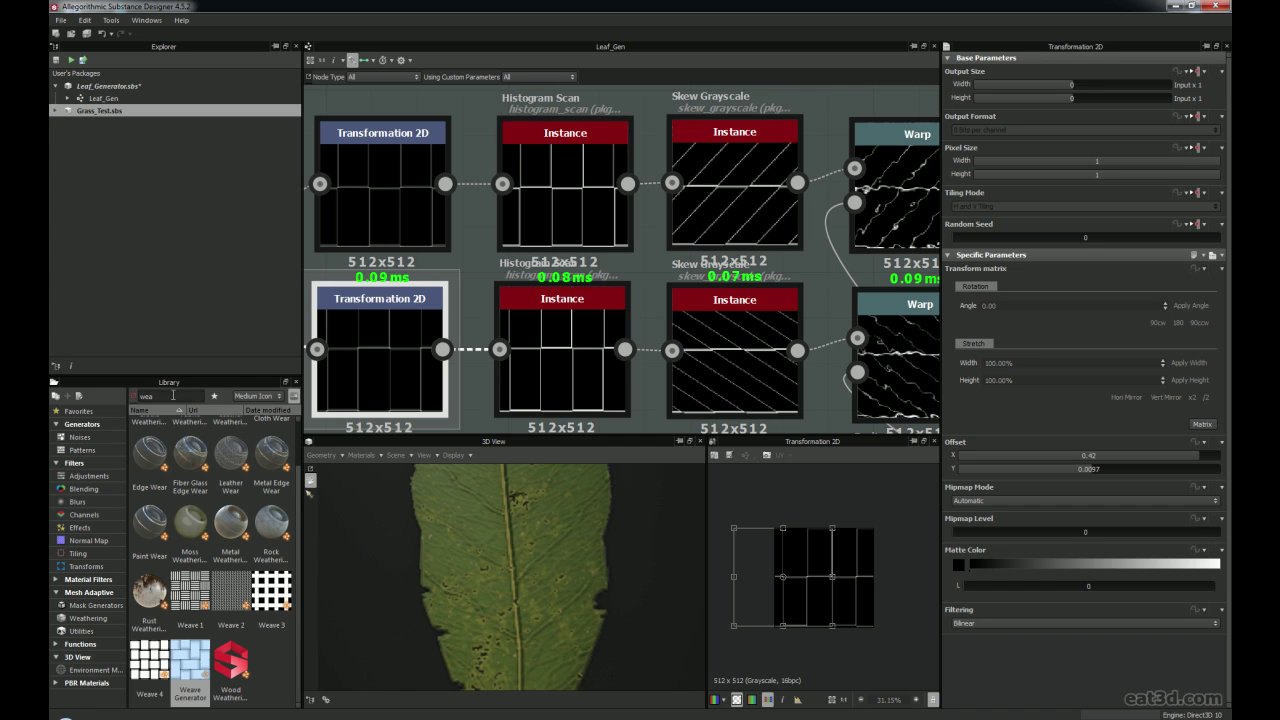
{"action": "type", "text": "his"}
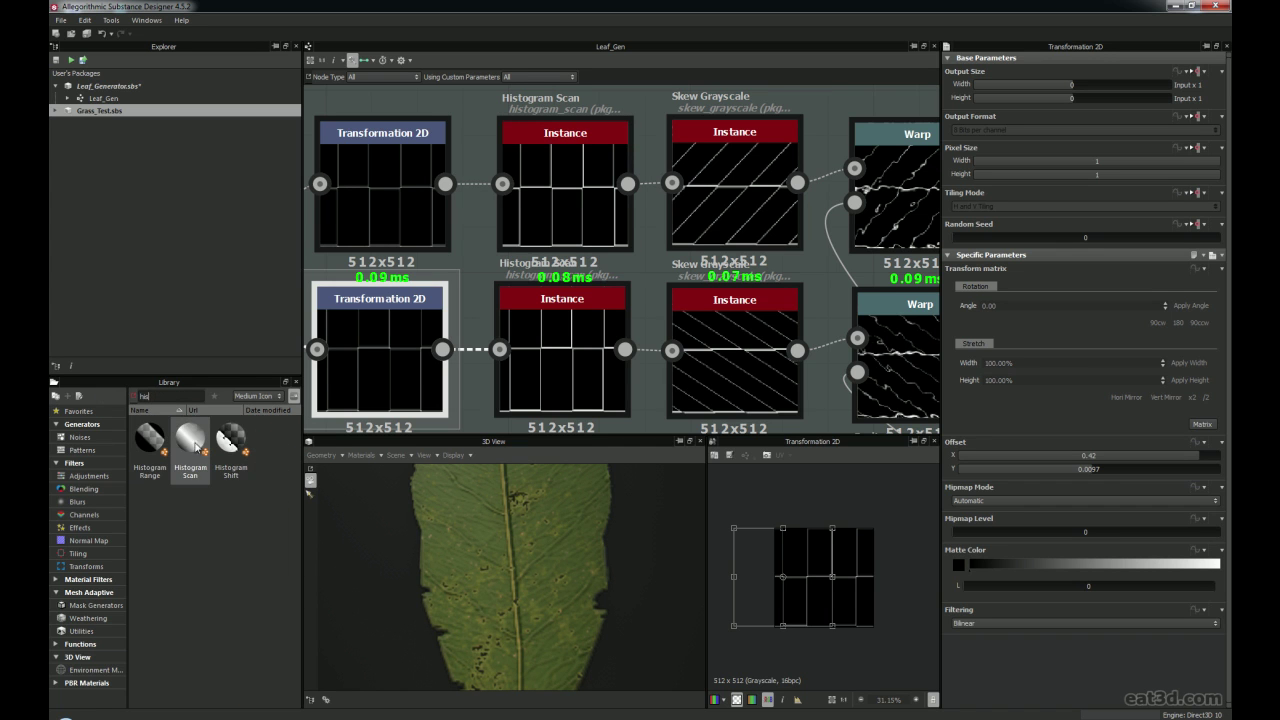
{"action": "left_click", "coordinate": [552, 157]}
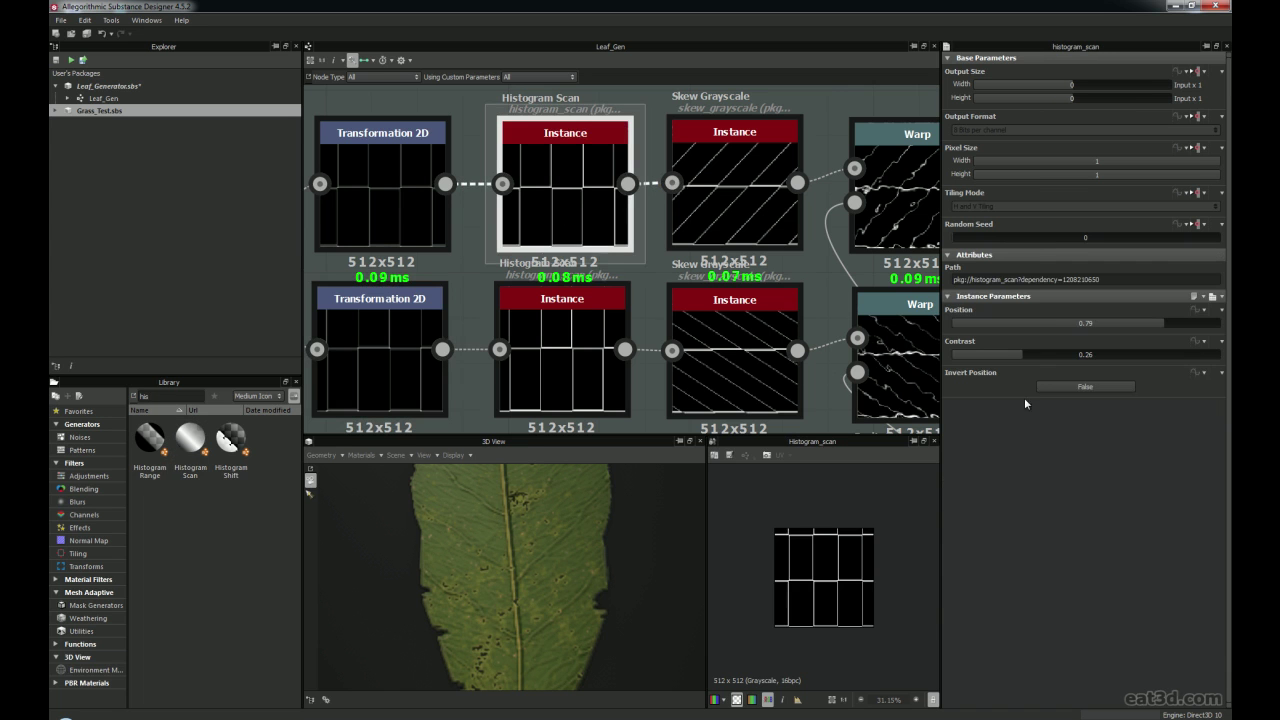
Set the upper Histogram Scan node's Position to 0.8 and its Contrast to 0.21
{"action": "scroll", "coordinate": [514, 517], "scroll_direction": "up", "scroll_amount": 3}
{"action": "middle_click_drag", "start_coordinate": [515, 517], "coordinate": [507, 588]}
{"action": "scroll", "coordinate": [509, 567], "scroll_direction": "down", "scroll_amount": 6}
{"action": "scroll", "coordinate": [509, 567], "scroll_direction": "up", "scroll_amount": 5}
{"action": "scroll", "coordinate": [517, 566], "scroll_direction": "up", "scroll_amount": 2}
{"action": "mouse_move", "coordinate": [1163, 325]}
{"action": "left_mouse_down"}
{"action": "mouse_move", "coordinate": [1142, 317]}
{"action": "mouse_move", "coordinate": [1178, 320]}
{"action": "mouse_move", "coordinate": [1167, 322]}
{"action": "left_mouse_up"}
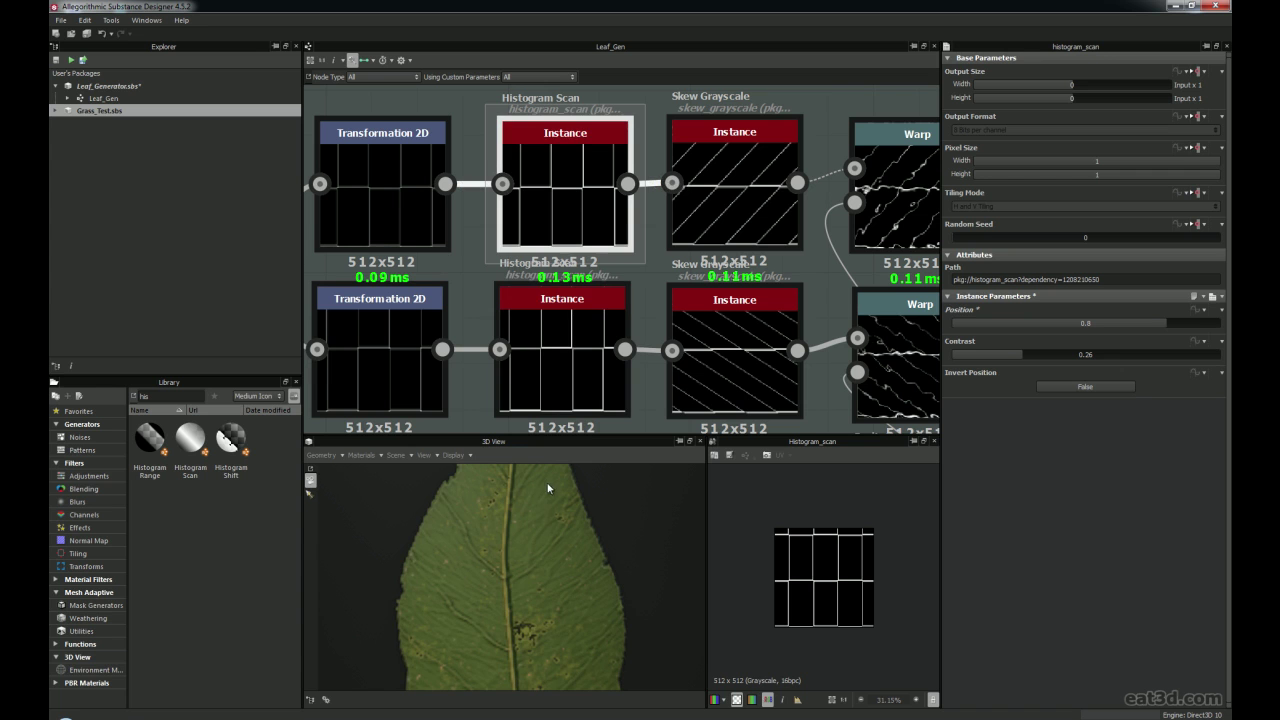
{"action": "scroll", "coordinate": [506, 540], "scroll_direction": "down", "scroll_amount": 4}
{"action": "mouse_move", "coordinate": [502, 533]}
{"action": "left_mouse_down"}
{"action": "mouse_move", "coordinate": [482, 546]}
{"action": "mouse_move", "coordinate": [499, 575]}
{"action": "mouse_move", "coordinate": [488, 557]}
{"action": "left_mouse_up"}
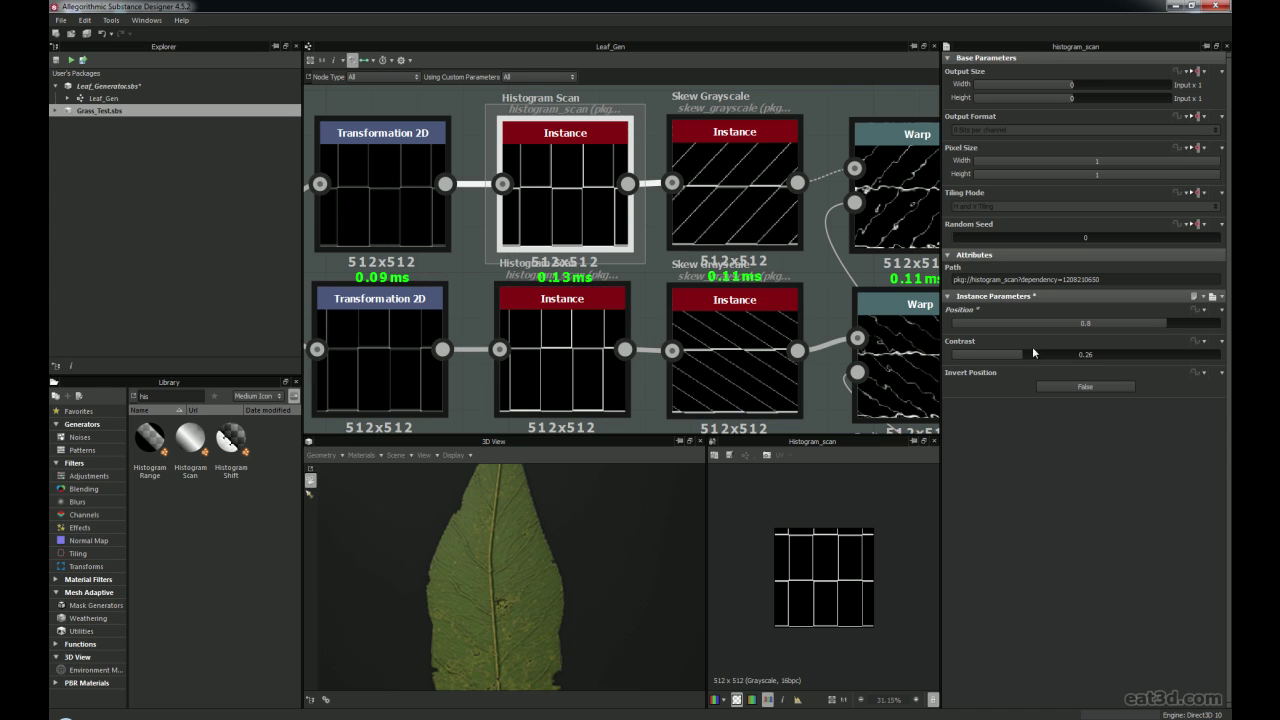
{"action": "left_click_drag", "start_coordinate": [1048, 353], "coordinate": [1009, 356]}
Search the library for "skew" and locate the Skew Grayscale filter used after the Histogram Scan nodes
{"action": "scroll", "coordinate": [588, 254], "scroll_direction": "down", "scroll_amount": 2}
{"action": "middle_click_drag", "start_coordinate": [680, 298], "coordinate": [588, 306]}
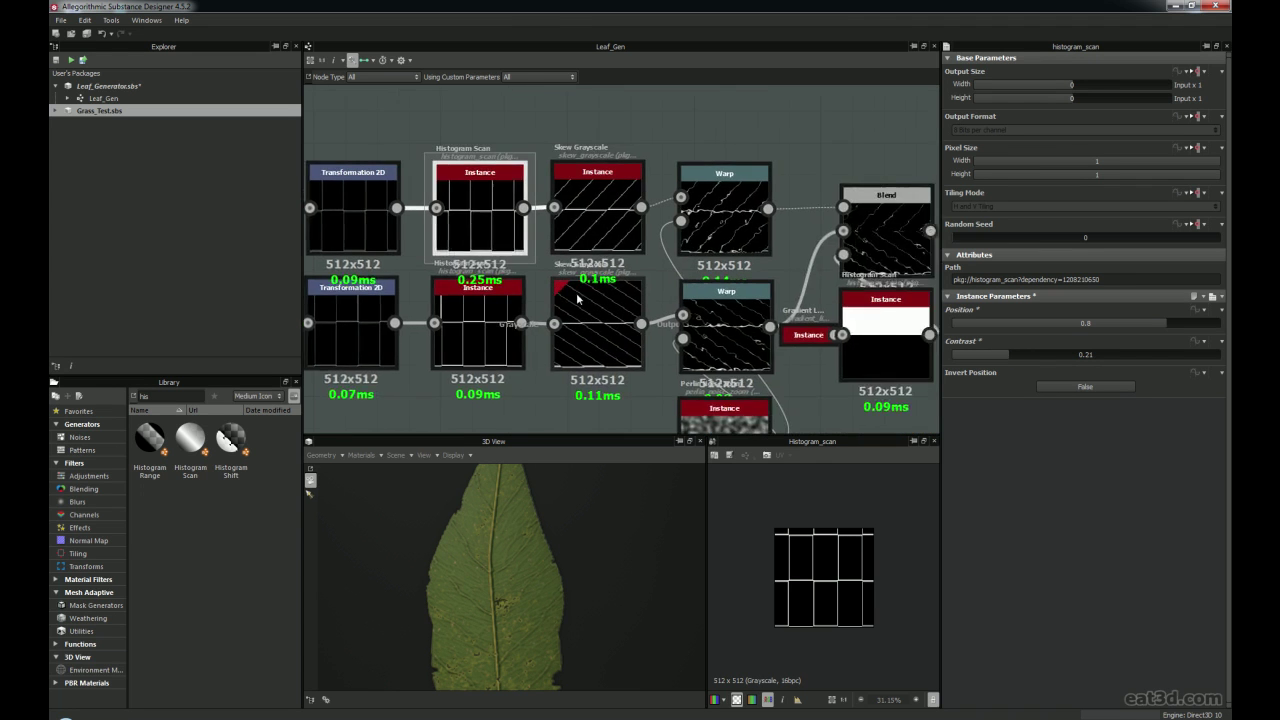
{"action": "scroll", "coordinate": [588, 308], "scroll_direction": "up", "scroll_amount": 1}
{"action": "left_click_drag", "start_coordinate": [411, 571], "coordinate": [480, 585]}
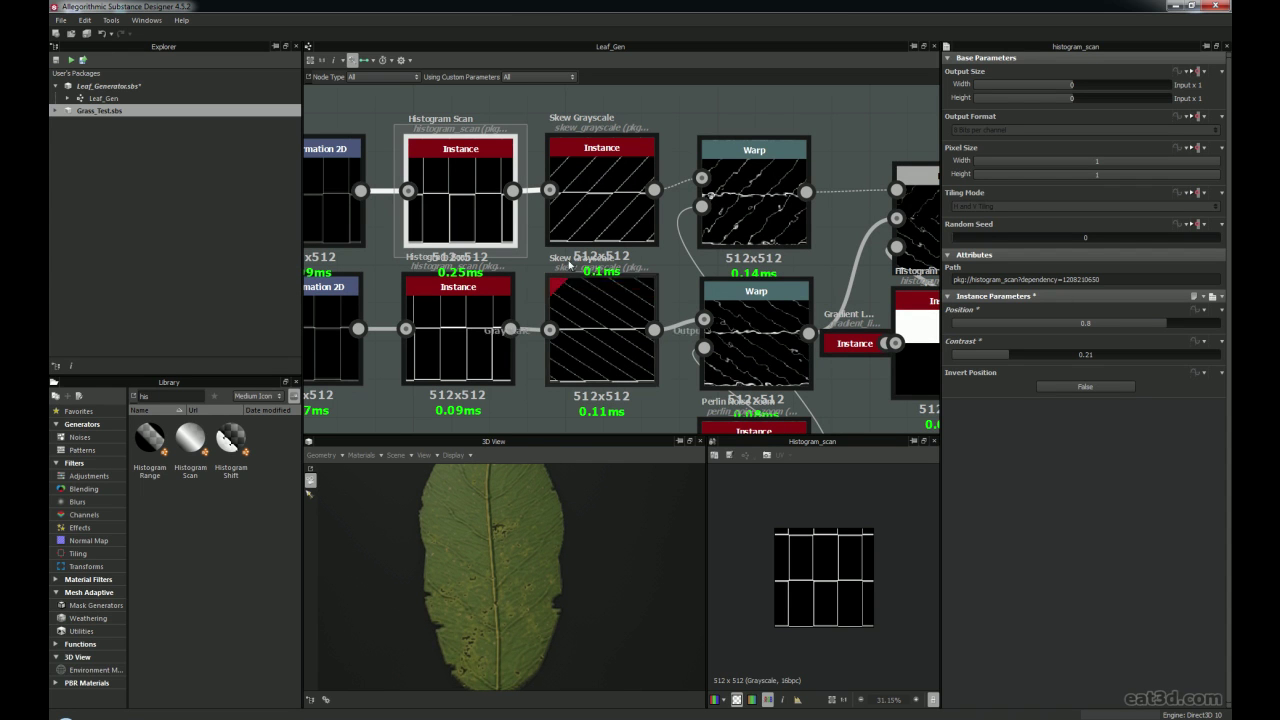
{"action": "middle_click_drag", "start_coordinate": [510, 553], "coordinate": [515, 583]}
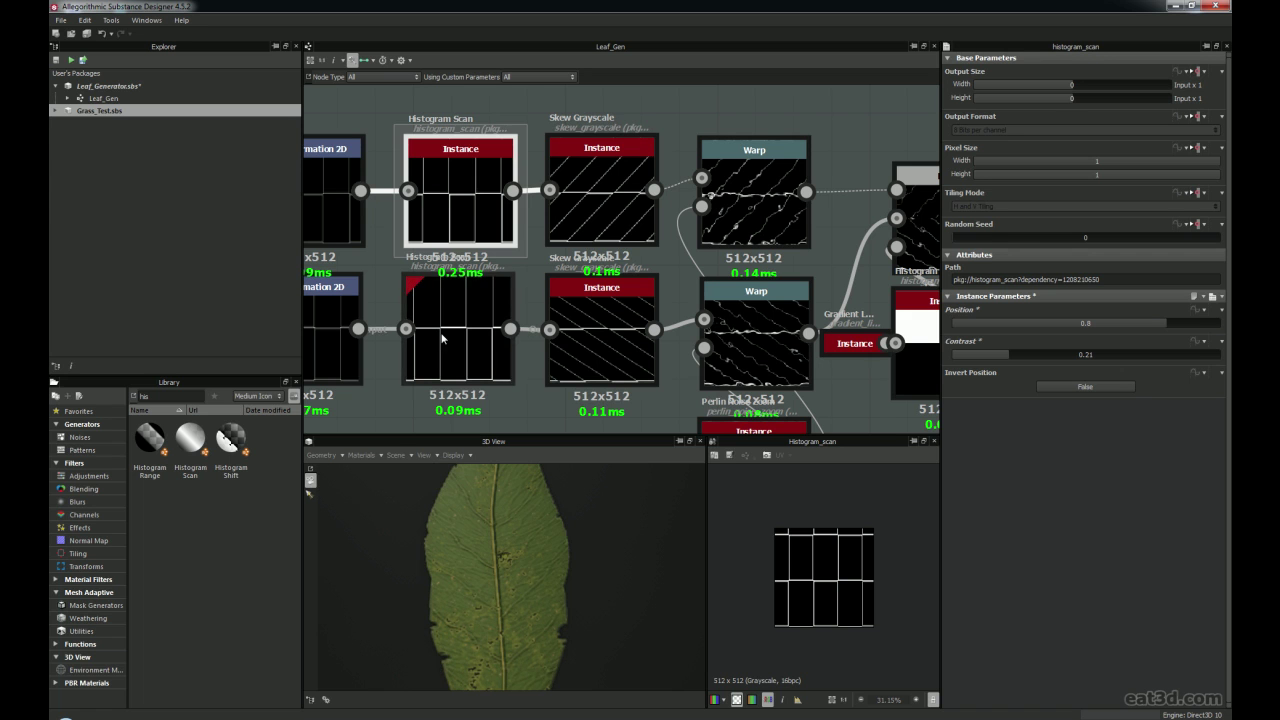
{"action": "type", "text": "scew"}
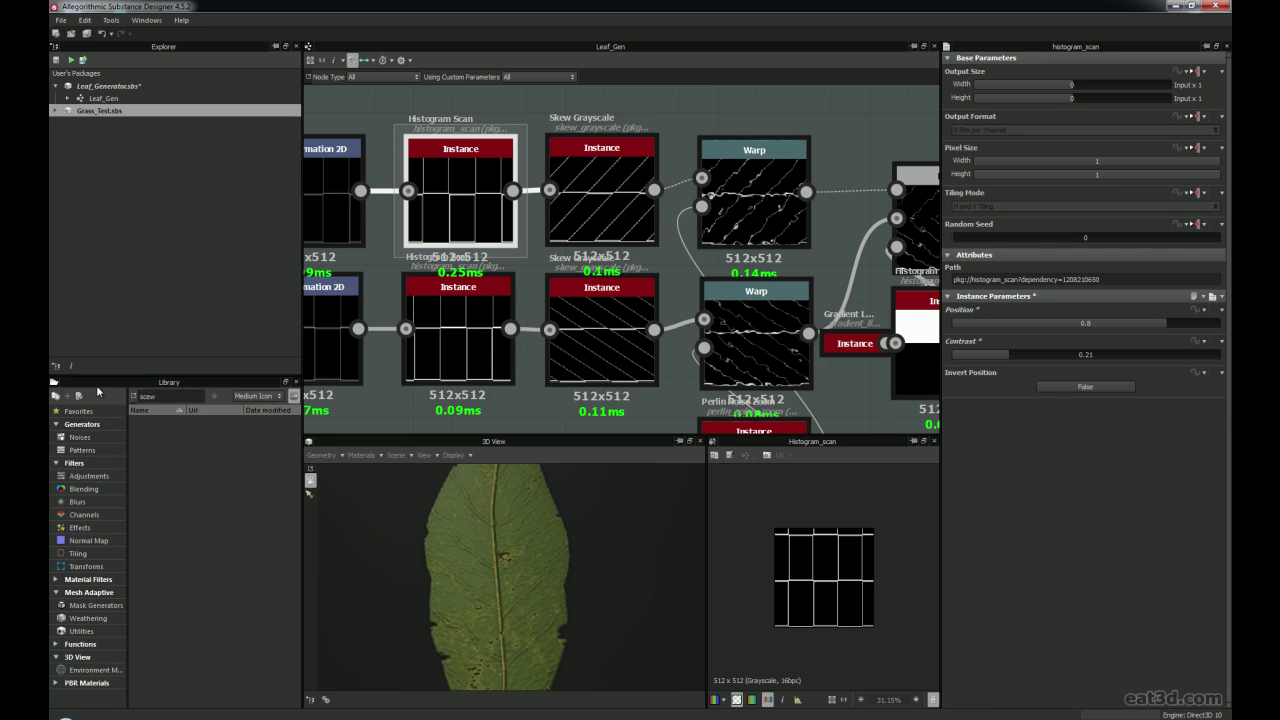
{"action": "key", "text": "BackSpace"}
{"action": "key", "text": "BackSpace"}
{"action": "key", "text": "BackSpace"}
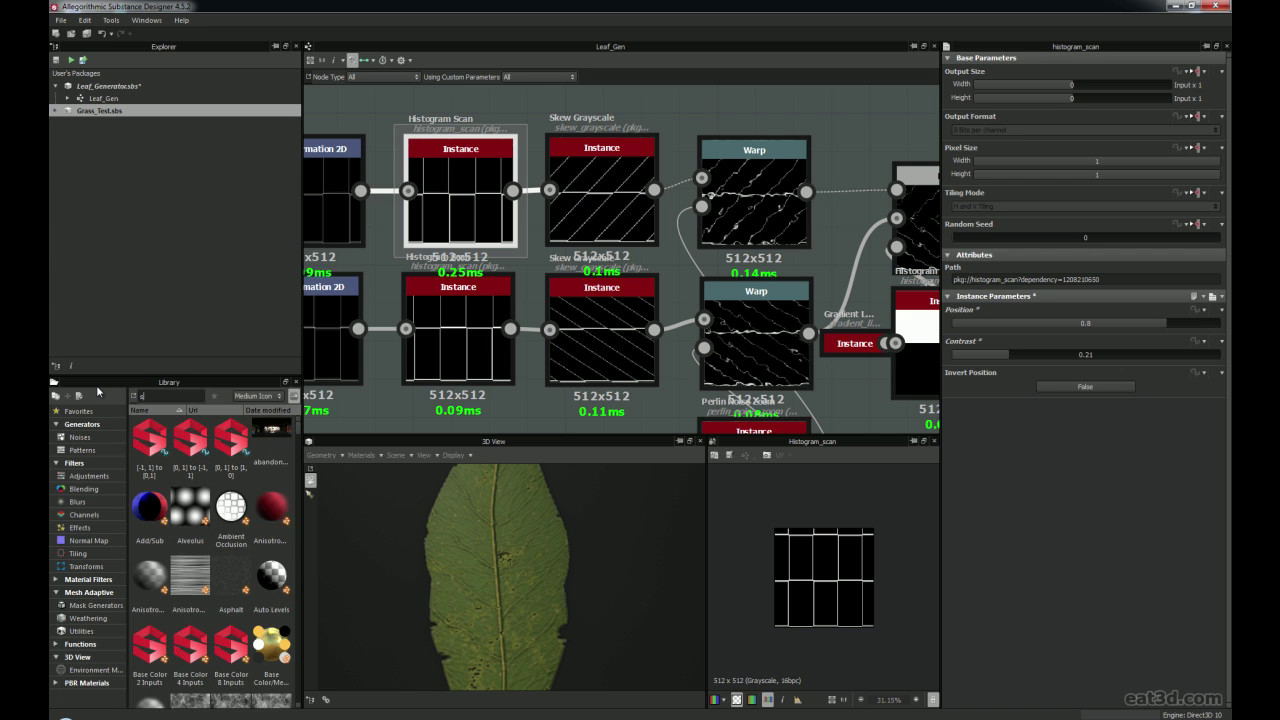
{"action": "type", "text": "kew"}
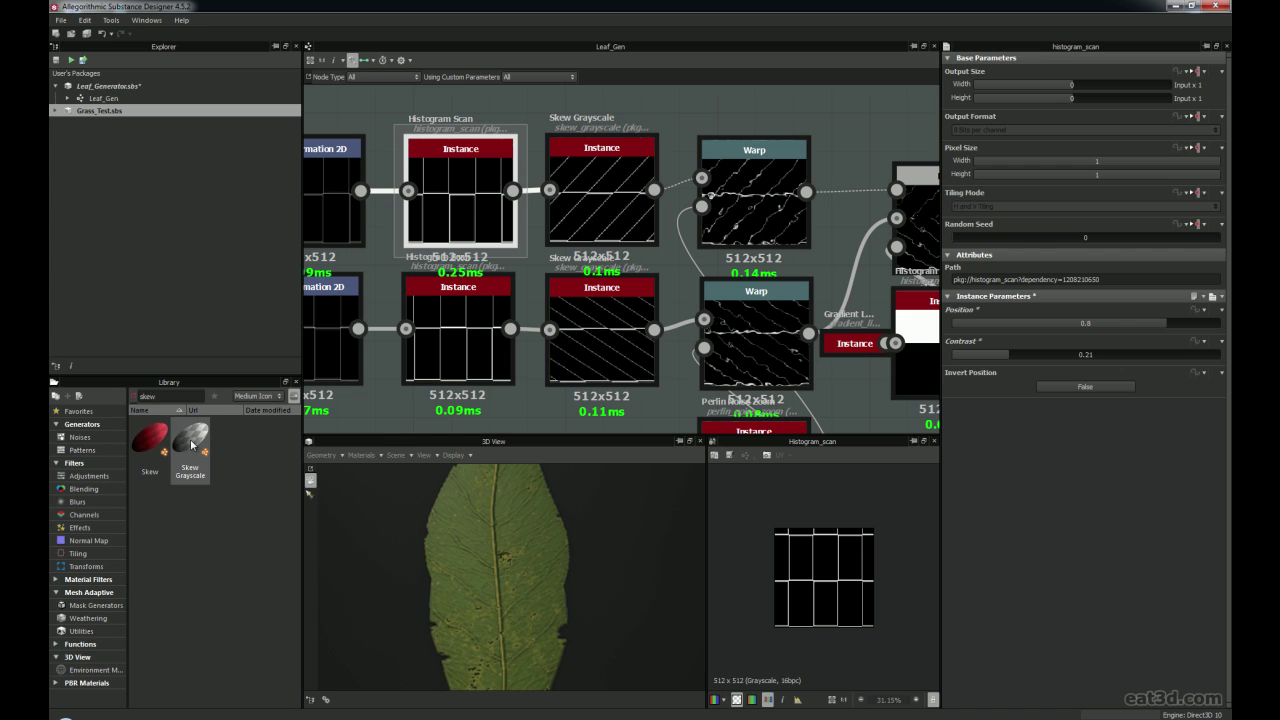
{"action": "mouse_move", "coordinate": [192, 444]}
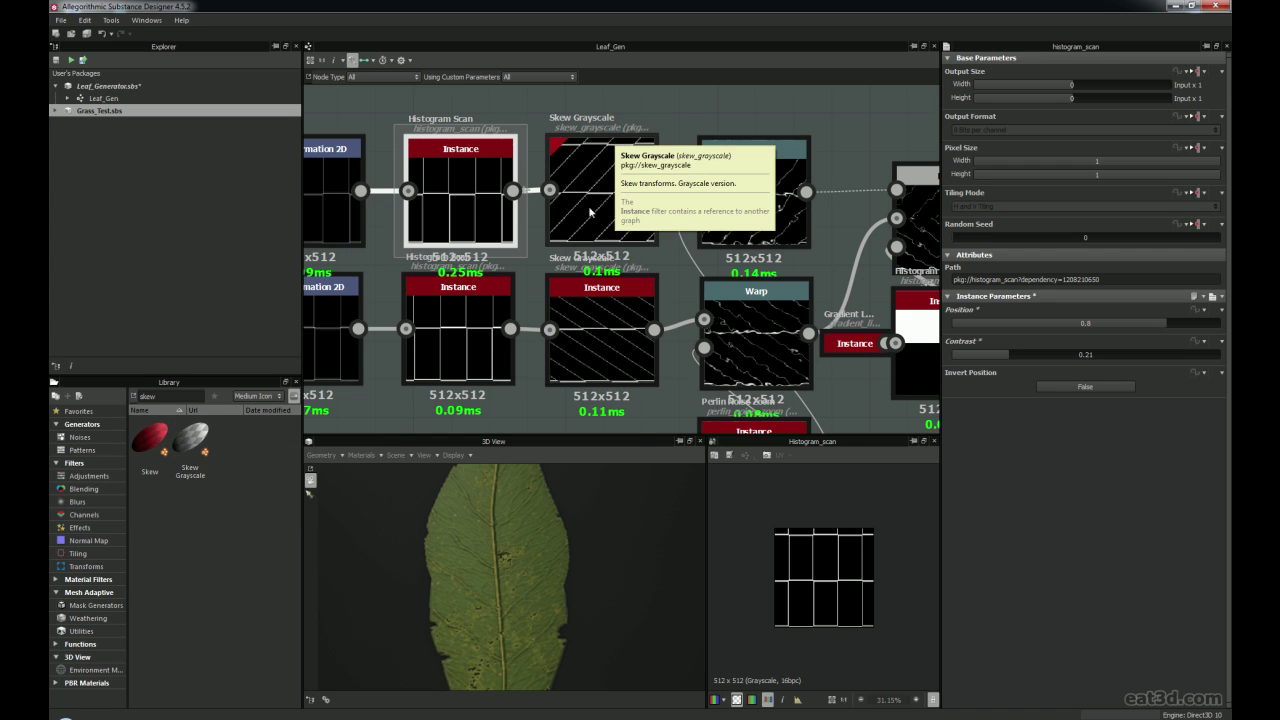
Compare the Histogram Scan and Skew Grayscale nodes, and review the upper Skew Grayscale's output, Axis, Amount and Align settings
{"action": "scroll", "coordinate": [570, 228], "scroll_direction": "up", "scroll_amount": 1}
{"action": "middle_click_drag", "start_coordinate": [569, 229], "coordinate": [510, 241]}
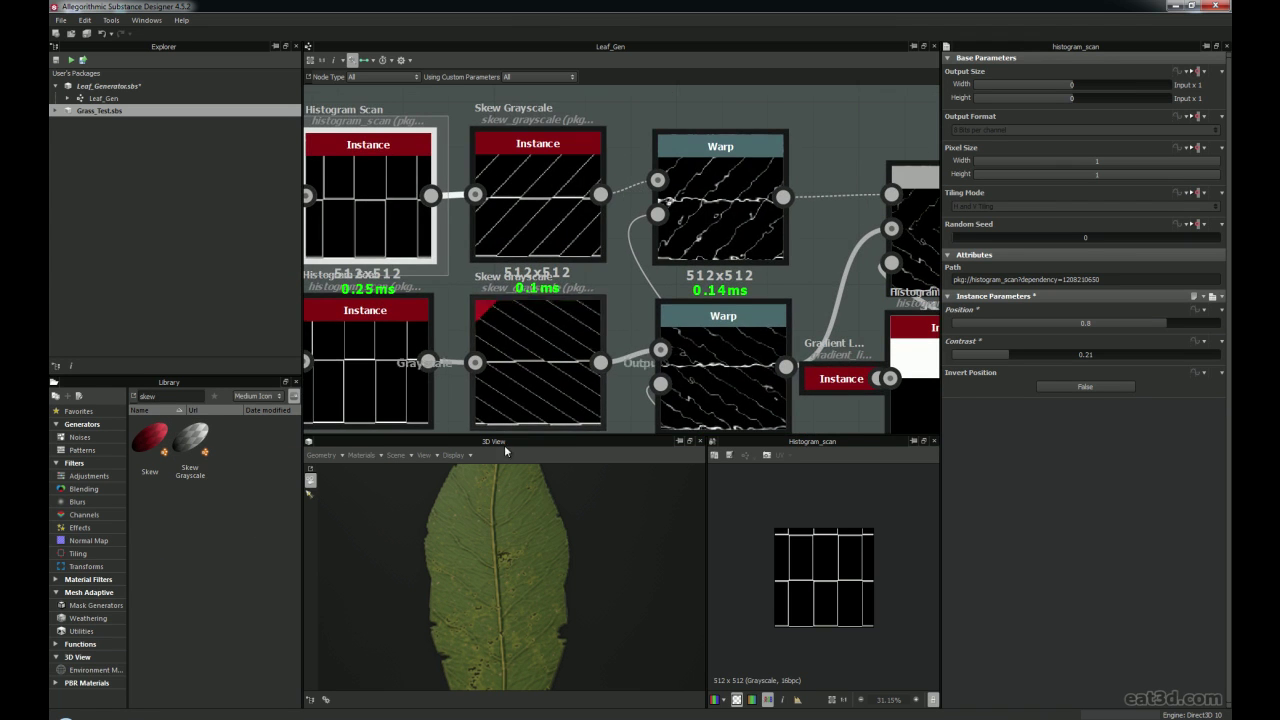
{"action": "middle_click_drag", "start_coordinate": [438, 212], "coordinate": [486, 214]}
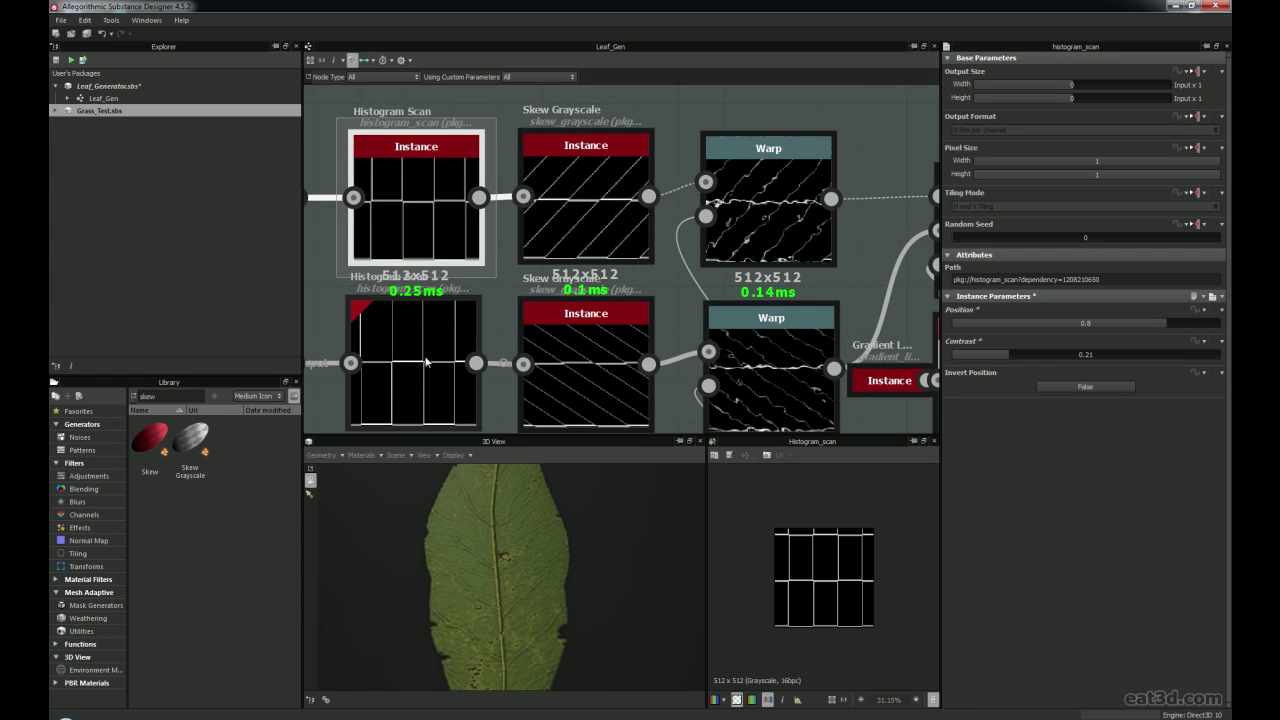
{"action": "middle_click_drag", "start_coordinate": [408, 340], "coordinate": [468, 306]}
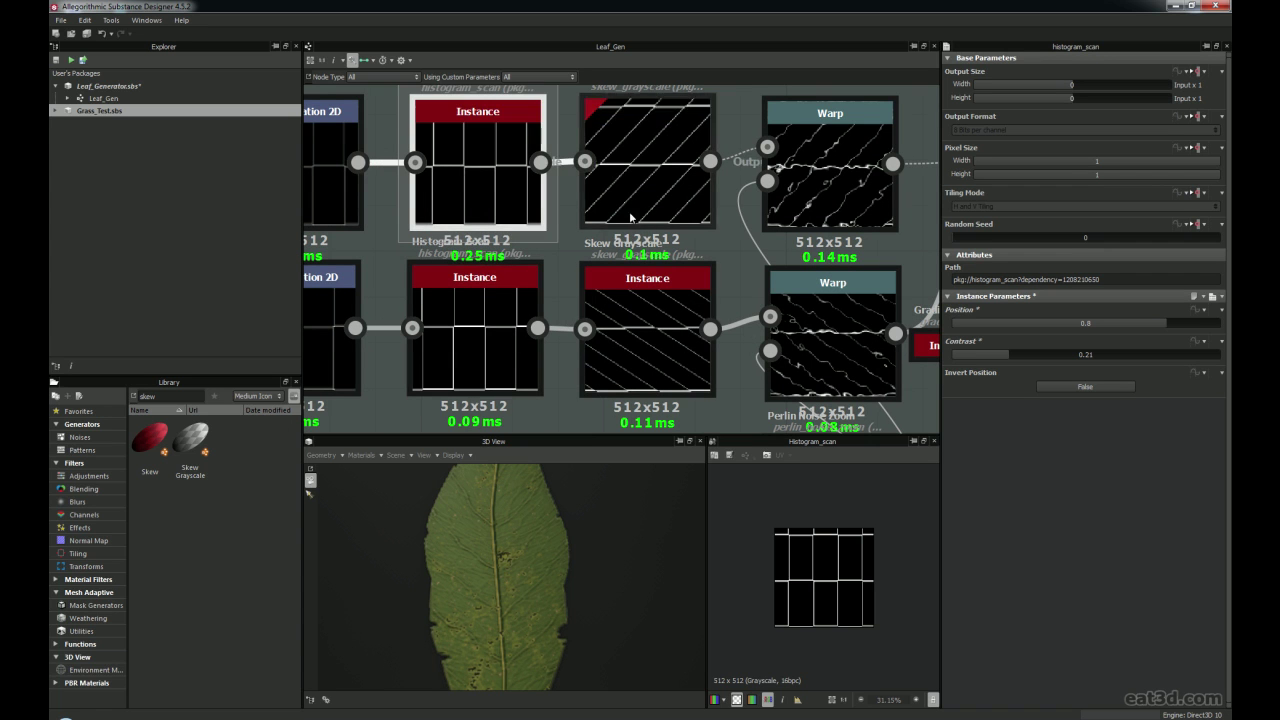
{"action": "middle_click_drag", "start_coordinate": [626, 172], "coordinate": [528, 200]}
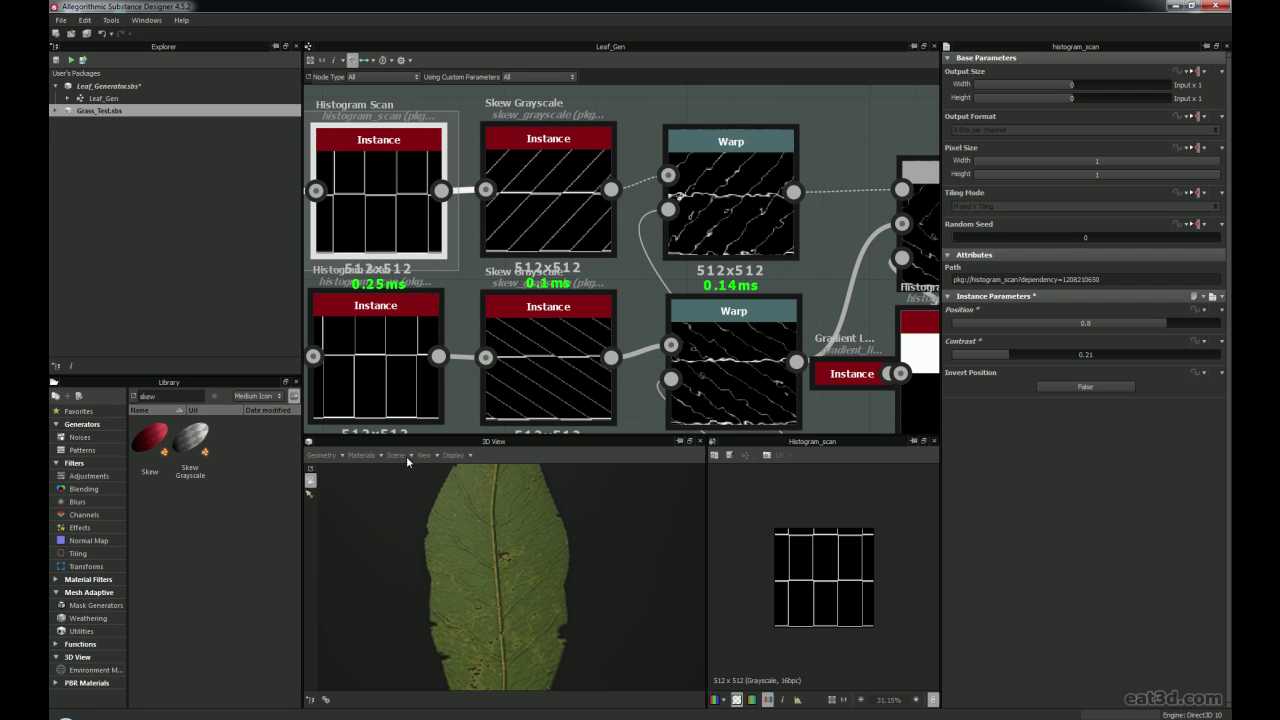
{"action": "left_click", "coordinate": [539, 178]}
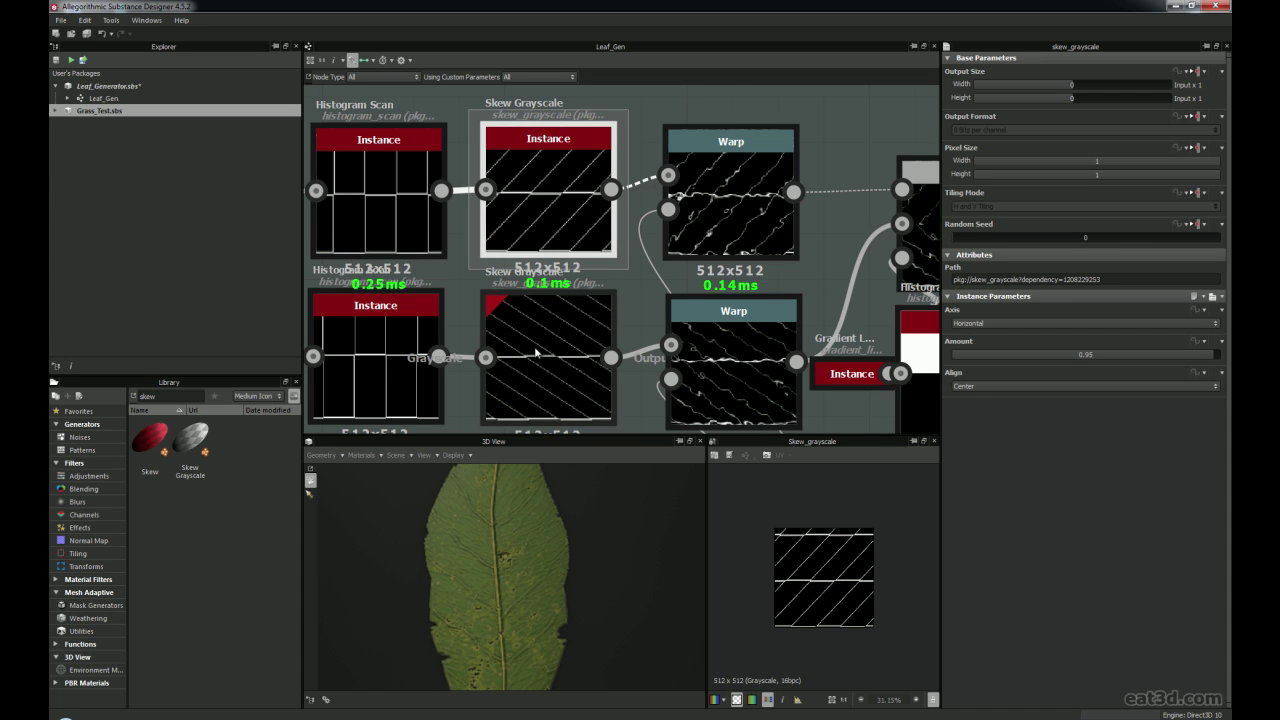
Inspect the lower Skew Grayscale node's oppositely slanted output up close and compare it with the leaf's side veins
{"action": "middle_click_drag", "start_coordinate": [535, 345], "coordinate": [539, 309]}
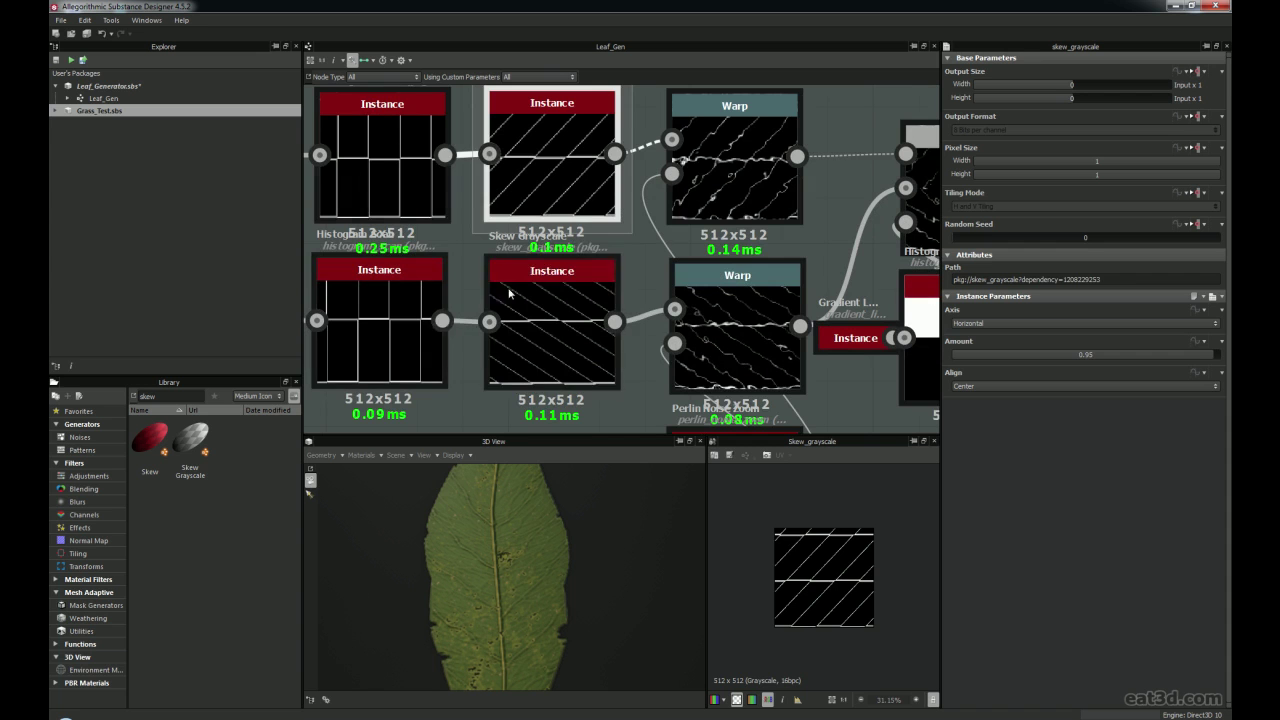
{"action": "left_click", "coordinate": [545, 341]}
{"action": "scroll", "coordinate": [806, 544], "scroll_direction": "up", "scroll_amount": 4}
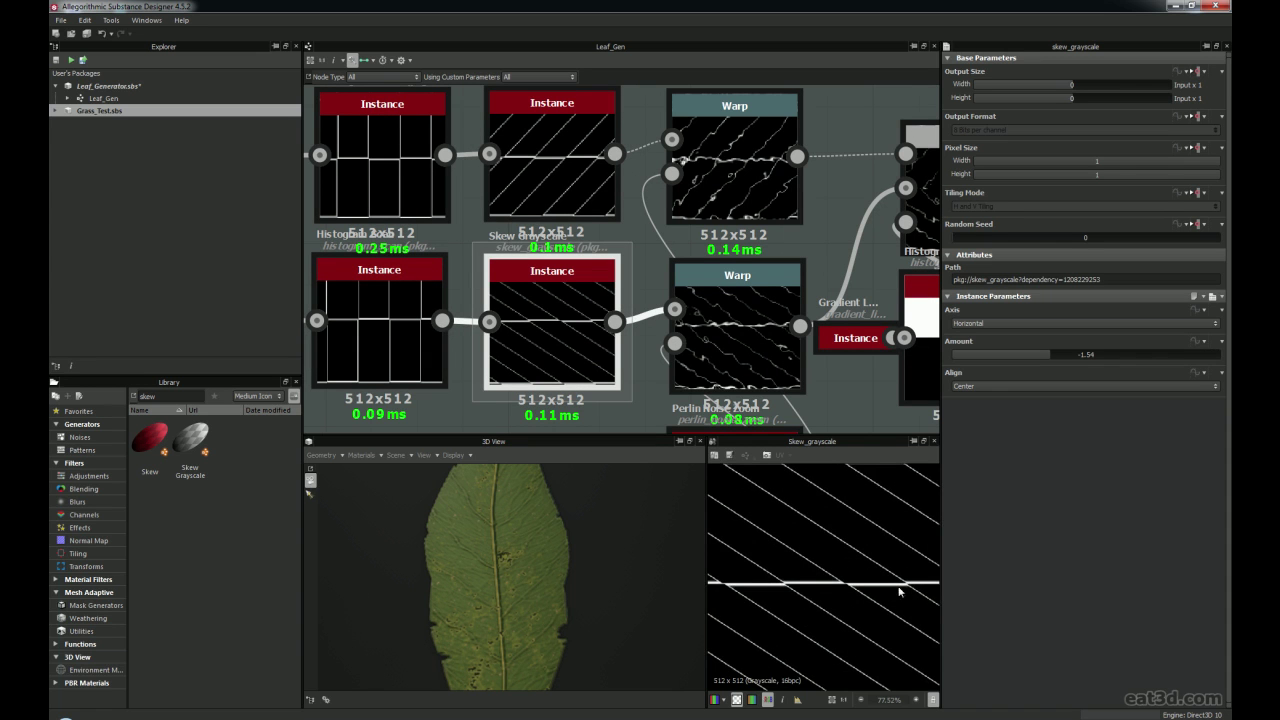
{"action": "scroll", "coordinate": [857, 566], "scroll_direction": "down", "scroll_amount": 2}
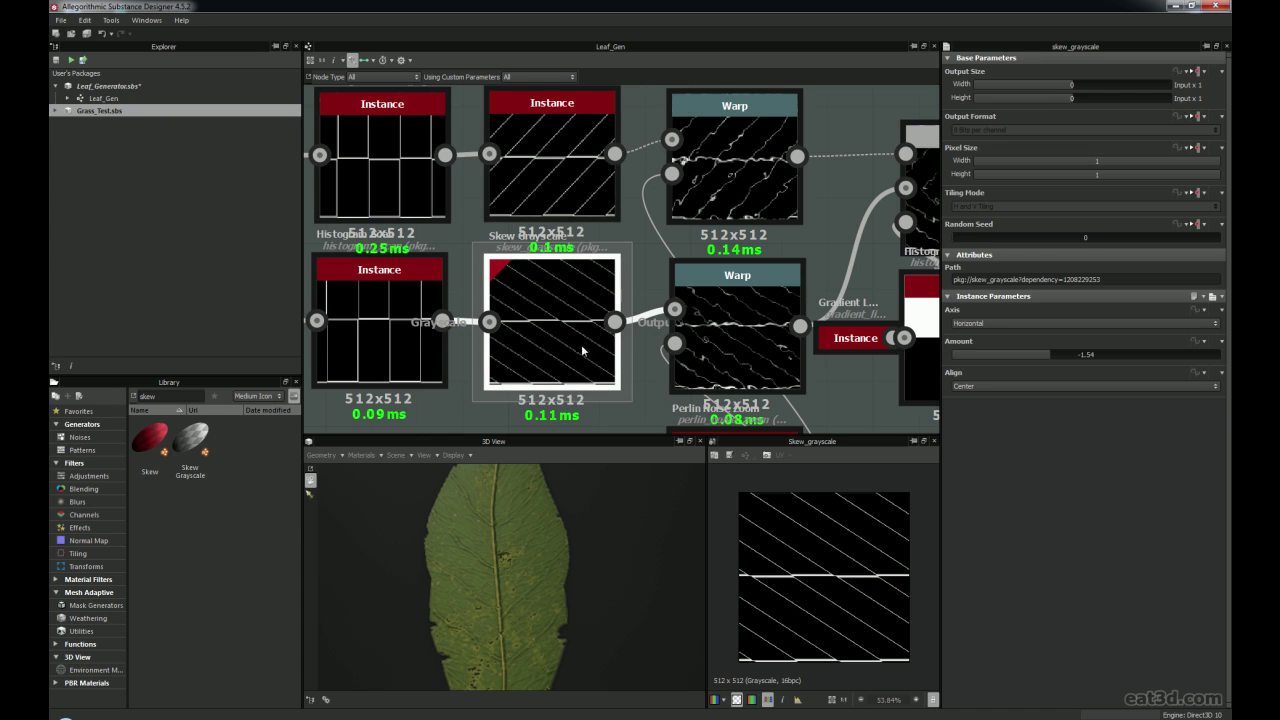
{"action": "scroll", "coordinate": [459, 528], "scroll_direction": "up", "scroll_amount": 3}
{"action": "scroll", "coordinate": [460, 528], "scroll_direction": "down", "scroll_amount": 3}
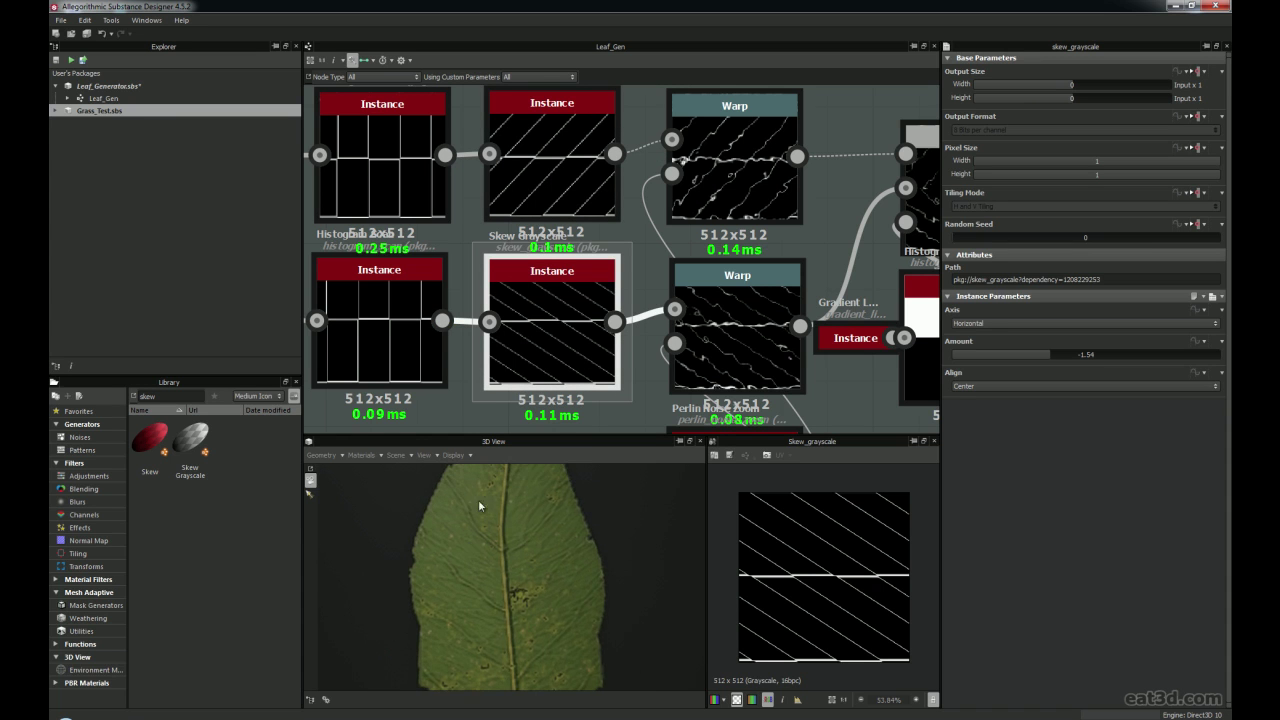
{"action": "left_click_drag", "start_coordinate": [466, 542], "coordinate": [495, 514]}
Show the upper Warp node's parameters and locate Warp among the node types that can be added to the graph
{"action": "middle_click_drag", "start_coordinate": [781, 132], "coordinate": [618, 153]}
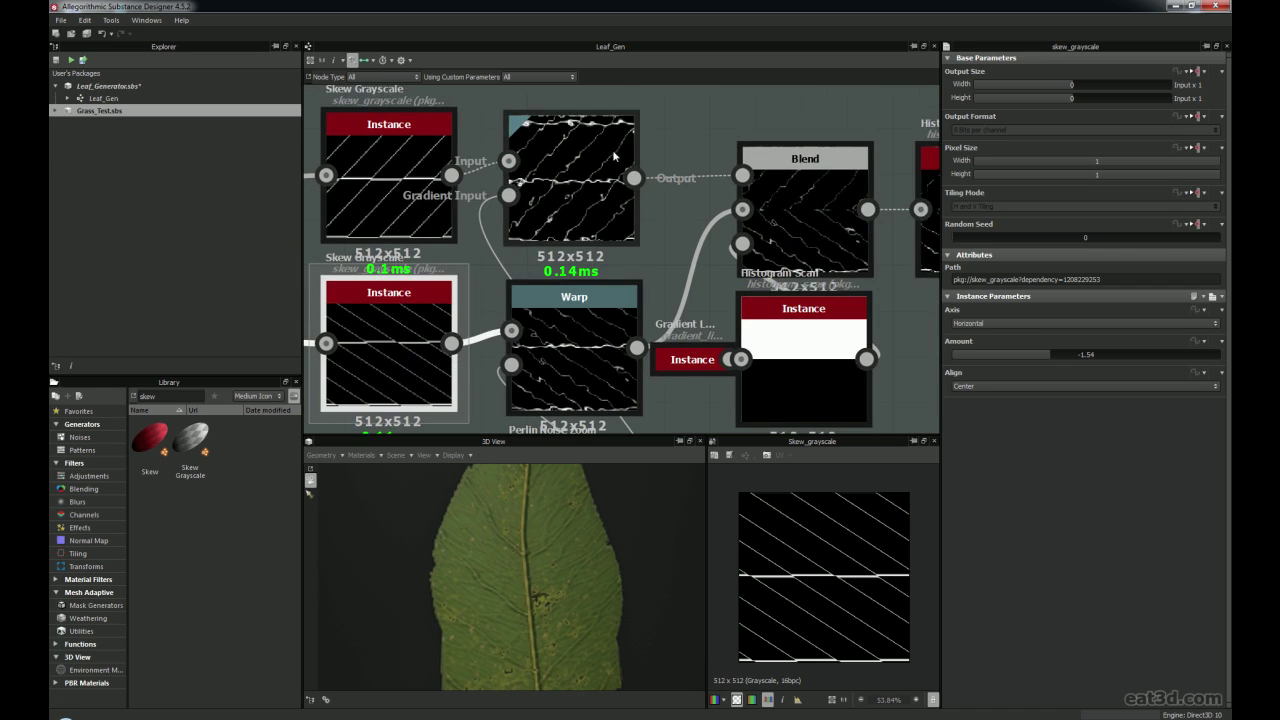
{"action": "left_click", "coordinate": [580, 178]}
{"action": "scroll", "coordinate": [600, 215], "scroll_direction": "down", "scroll_amount": 3}
{"action": "middle_click_drag", "start_coordinate": [615, 88], "coordinate": [625, 134]}
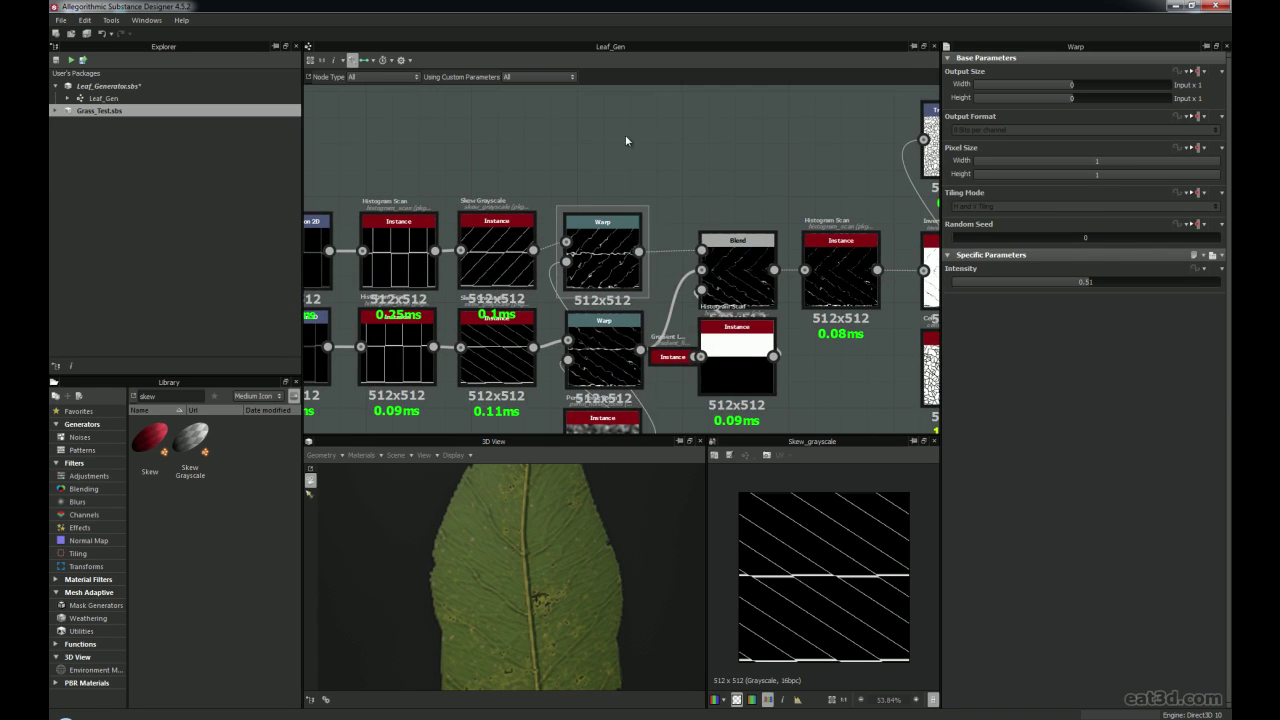
{"action": "right_click", "coordinate": [625, 137]}
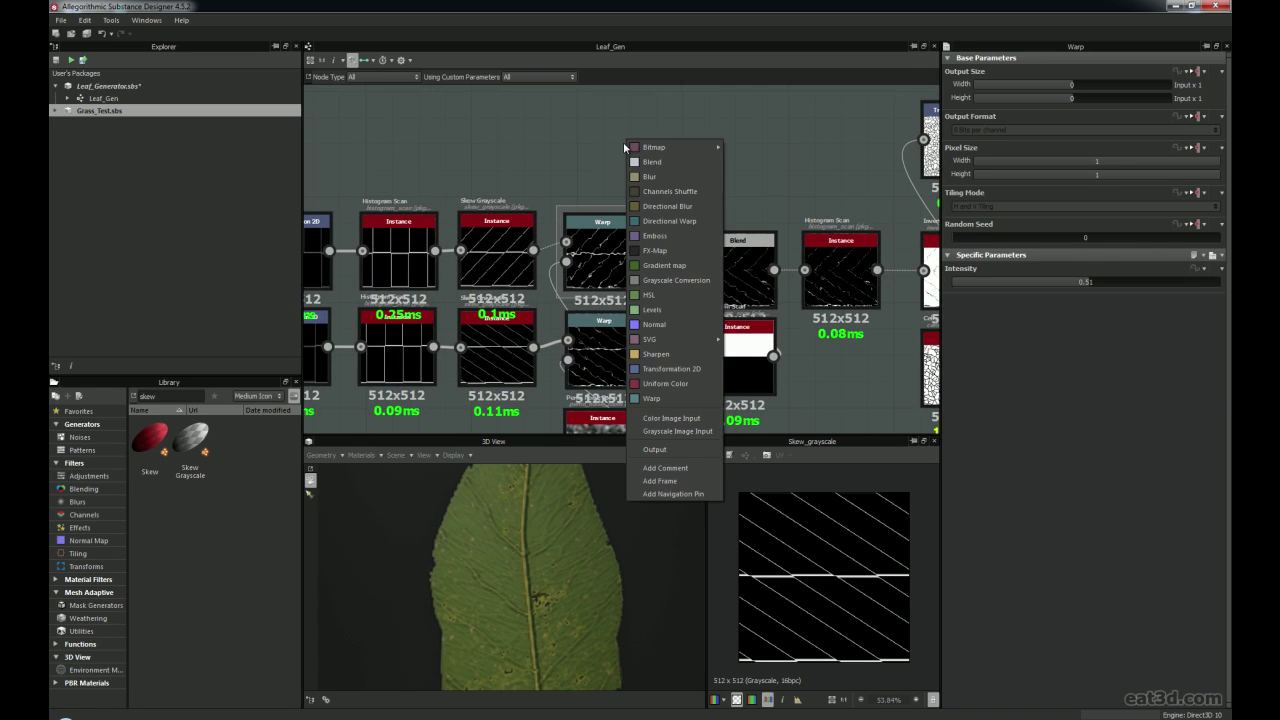
{"action": "left_click", "coordinate": [652, 398]}
{"action": "scroll", "coordinate": [595, 258], "scroll_direction": "up", "scroll_amount": 3}
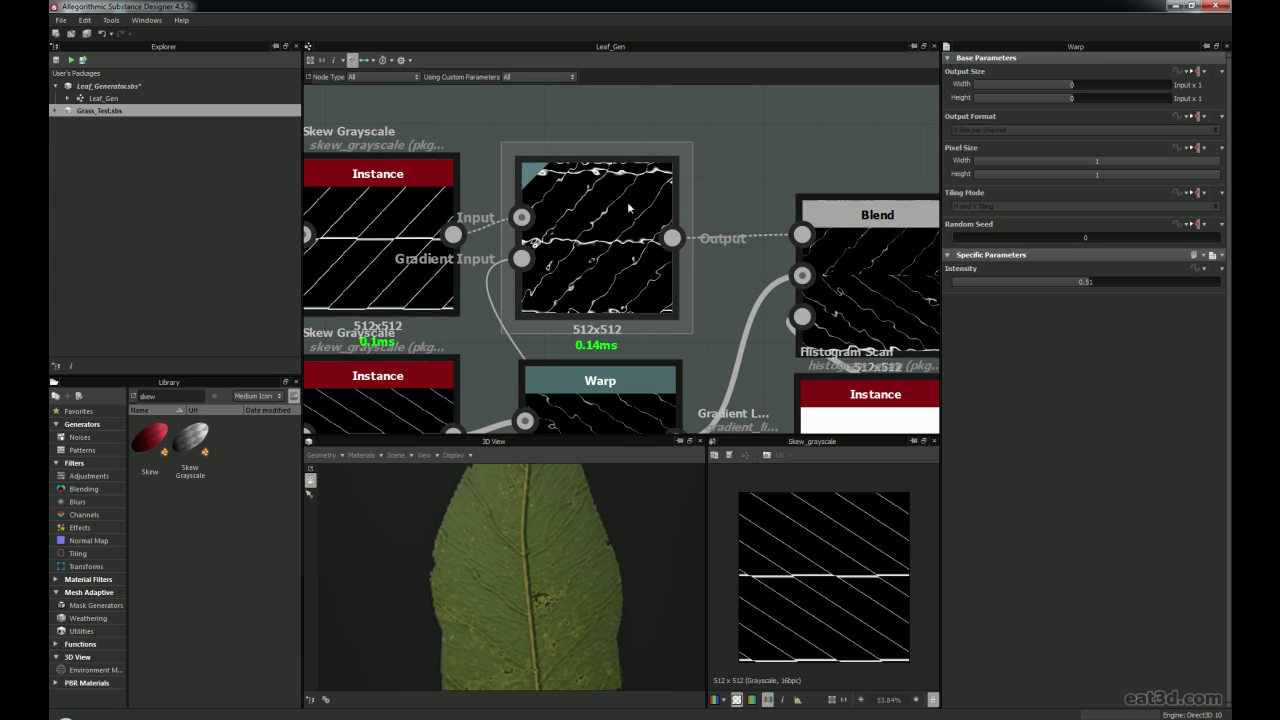
Set the upper Warp node's Intensity to 0.51
{"action": "scroll", "coordinate": [623, 205], "scroll_direction": "up", "scroll_amount": 1}
{"action": "left_click", "coordinate": [586, 220]}
{"action": "mouse_move", "coordinate": [1090, 284]}
{"action": "left_mouse_down"}
{"action": "mouse_move", "coordinate": [1139, 279]}
{"action": "mouse_move", "coordinate": [1045, 287]}
{"action": "mouse_move", "coordinate": [1095, 287]}
{"action": "left_mouse_up"}
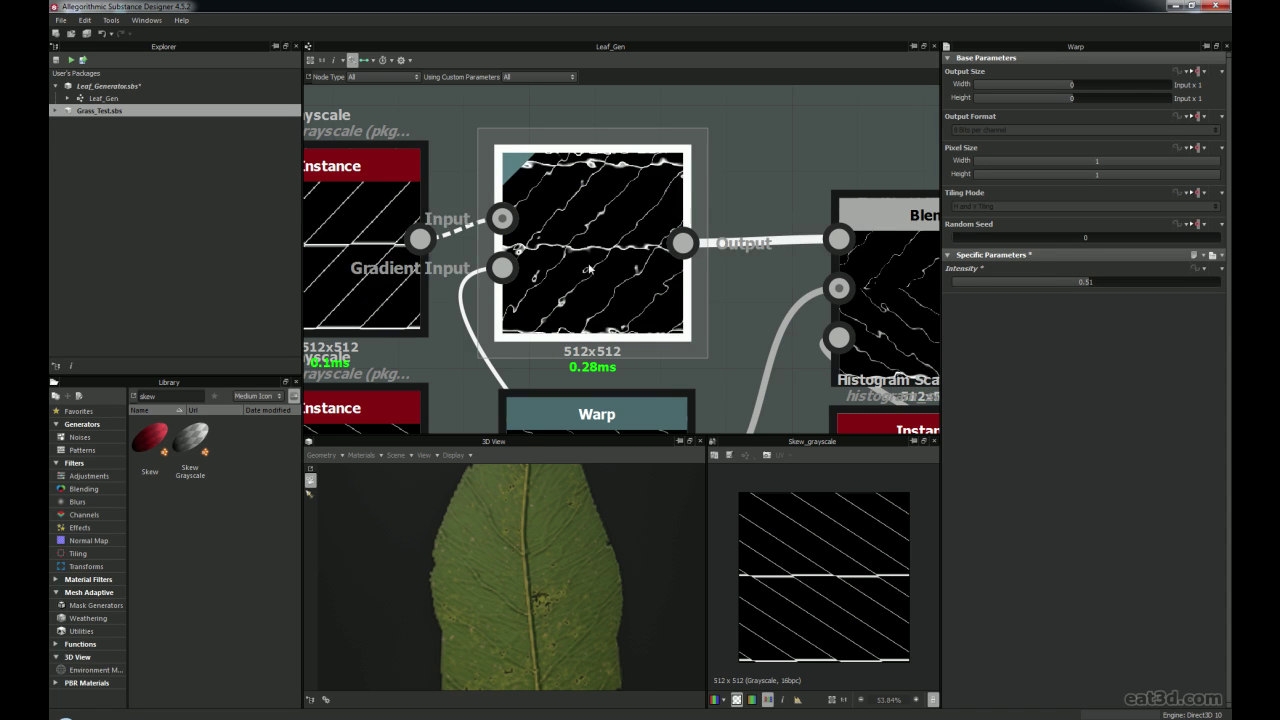
Preview the Perlin Noise Zoom node that drives both Warp nodes, and show the library's Noises category
{"action": "scroll", "coordinate": [537, 220], "scroll_direction": "down", "scroll_amount": 2}
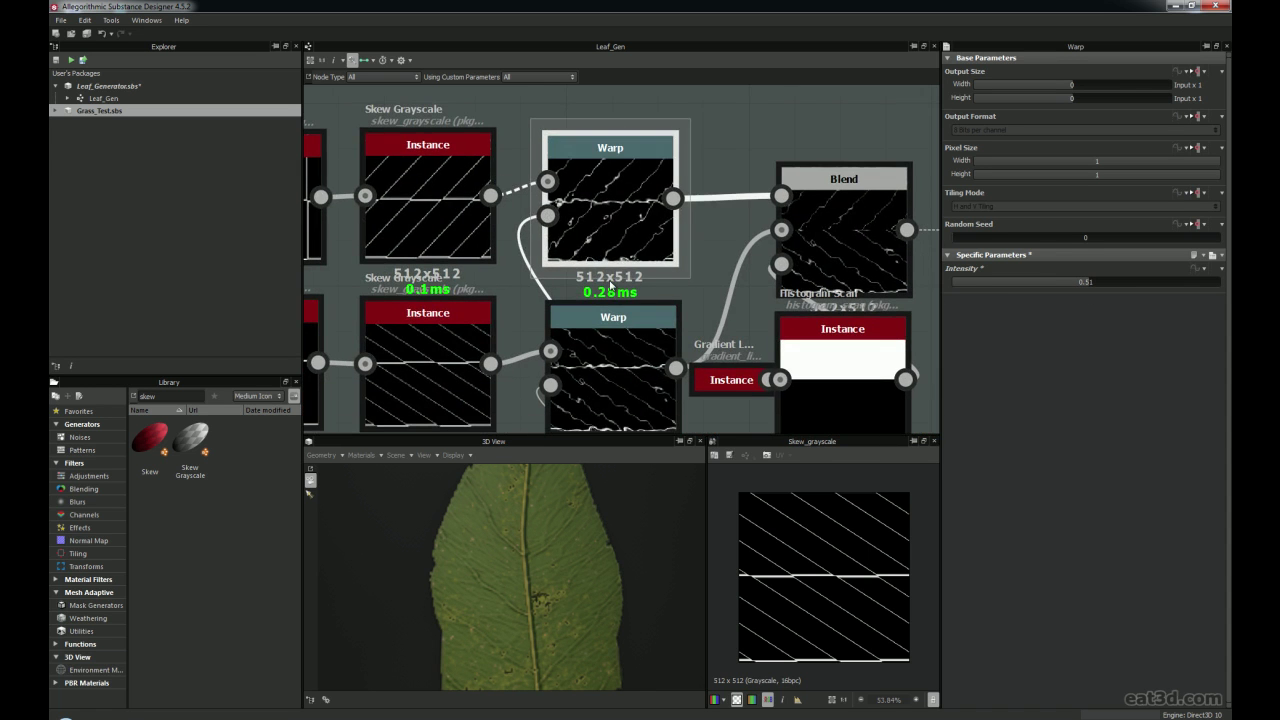
{"action": "middle_click_drag", "start_coordinate": [551, 231], "coordinate": [565, 203]}
{"action": "middle_click_drag", "start_coordinate": [609, 280], "coordinate": [612, 165]}
{"action": "scroll", "coordinate": [612, 165], "scroll_direction": "down", "scroll_amount": 2}
{"action": "middle_click_drag", "start_coordinate": [648, 338], "coordinate": [621, 259]}
{"action": "scroll", "coordinate": [621, 259], "scroll_direction": "up", "scroll_amount": 3}
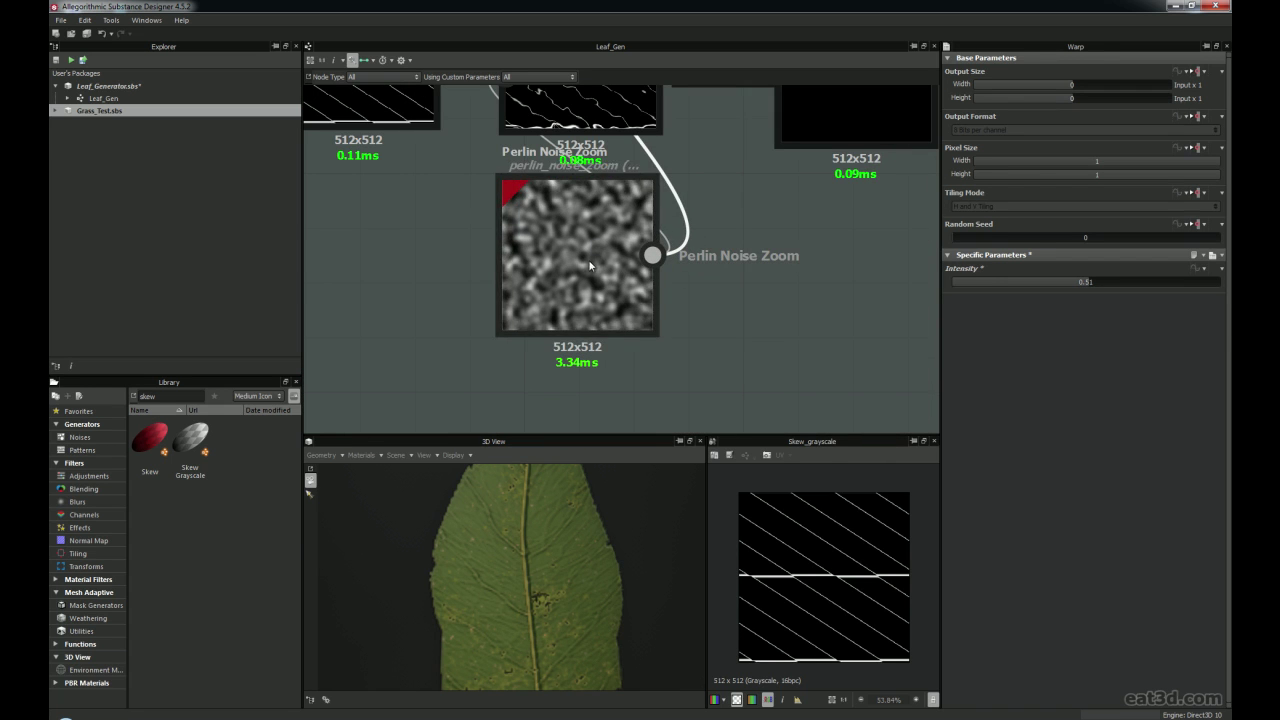
{"action": "double_click", "coordinate": [590, 267]}
{"action": "scroll", "coordinate": [771, 589], "scroll_direction": "up", "scroll_amount": 2}
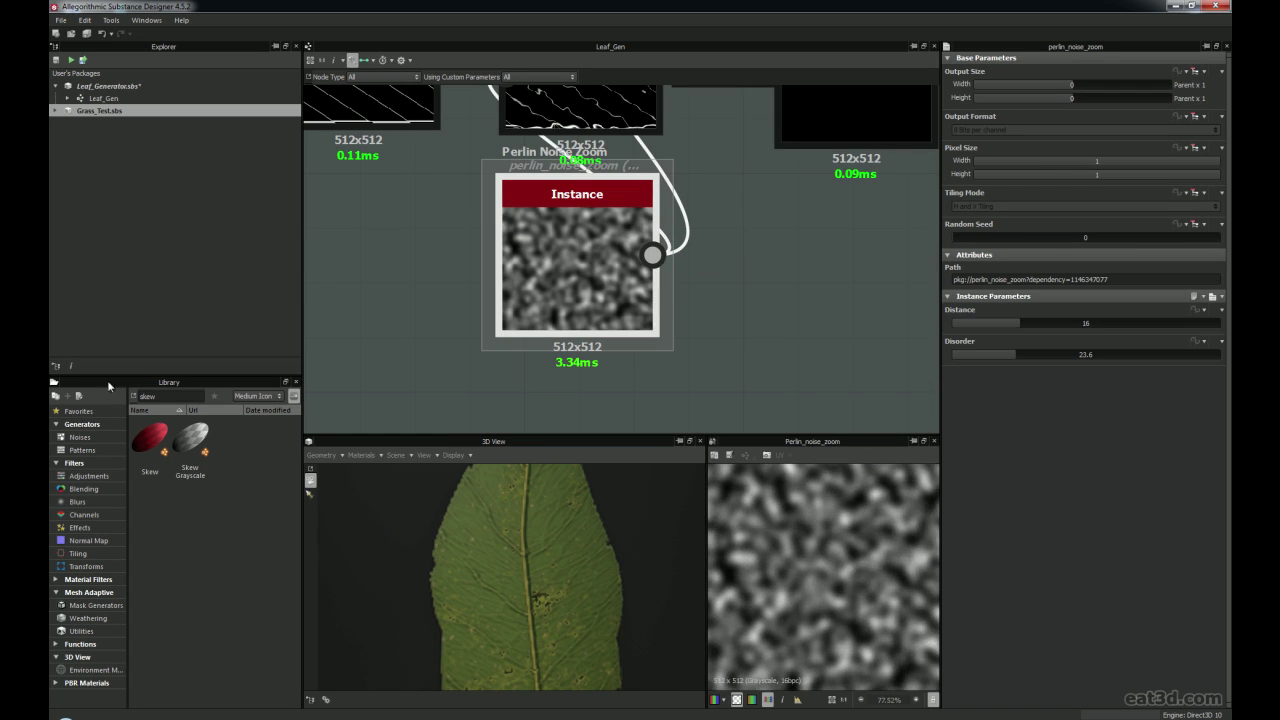
{"action": "left_click", "coordinate": [85, 438]}
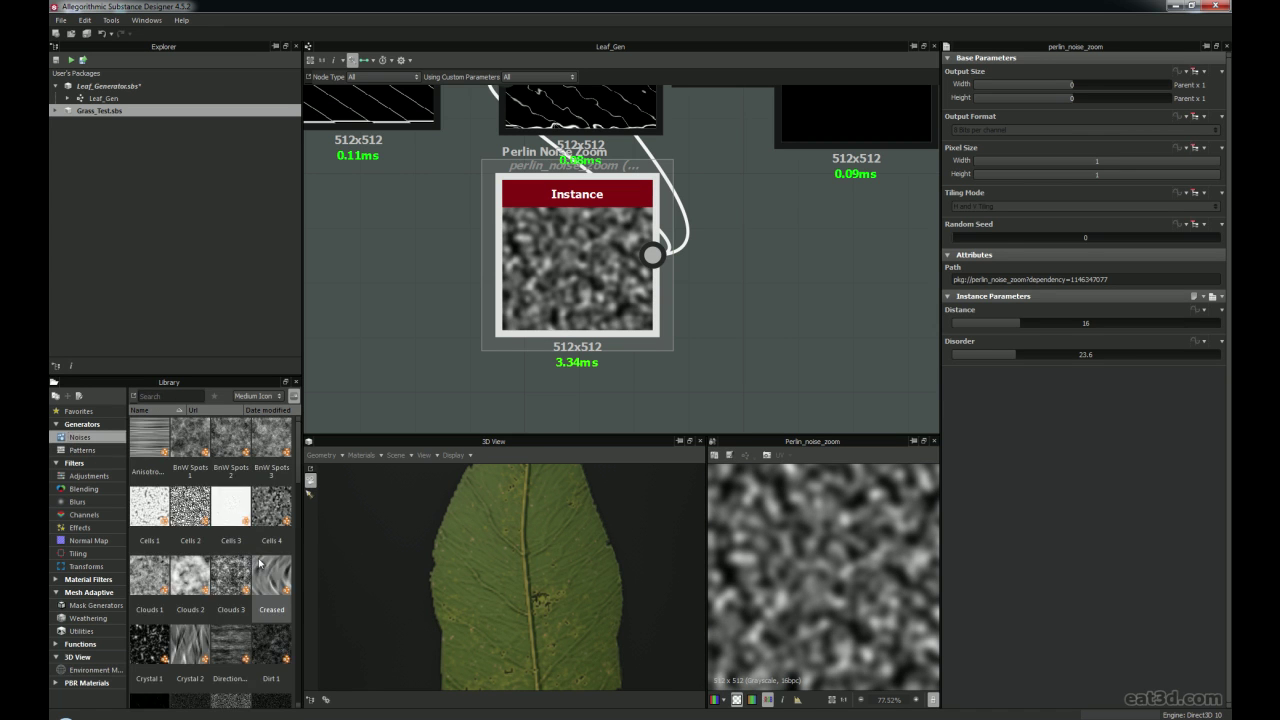
Locate Perlin Noise Zoom among the library's noises and examine how its node feeds both Warp nodes in the graph
{"action": "scroll", "coordinate": [262, 563], "scroll_direction": "down", "scroll_amount": 3}
{"action": "scroll", "coordinate": [262, 563], "scroll_direction": "down", "scroll_amount": 6}
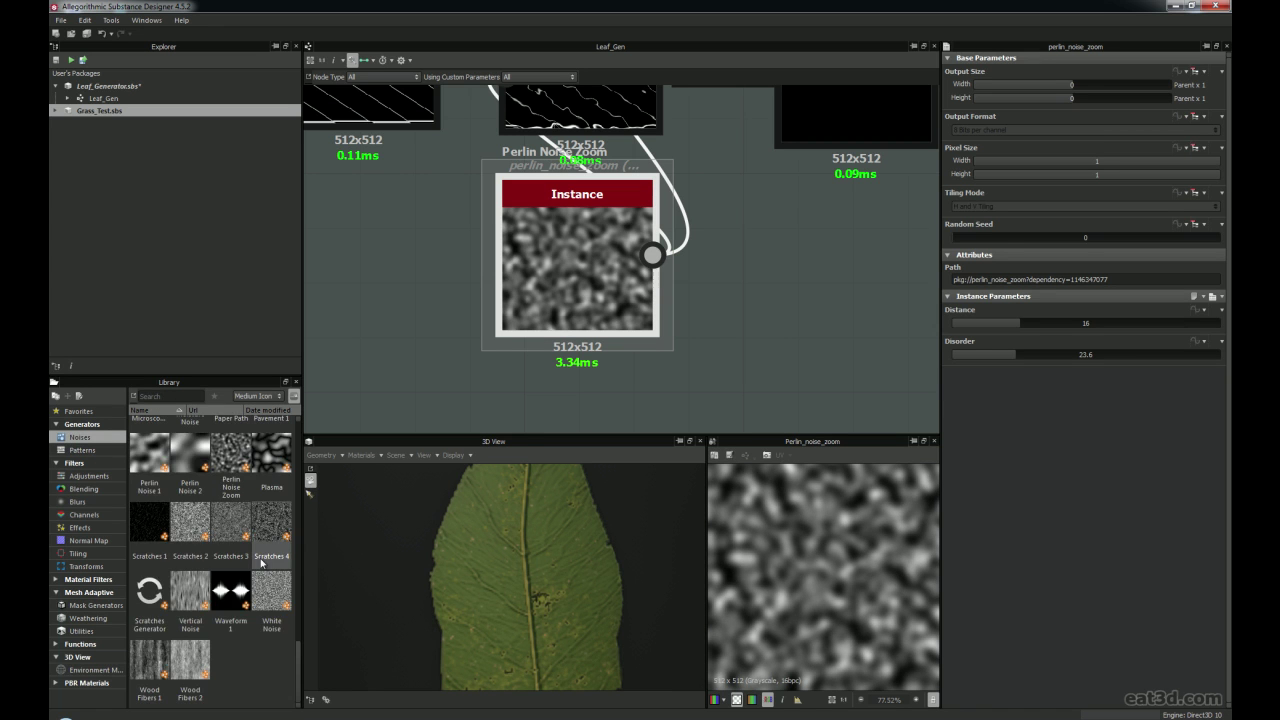
{"action": "scroll", "coordinate": [272, 574], "scroll_direction": "down", "scroll_amount": 3}
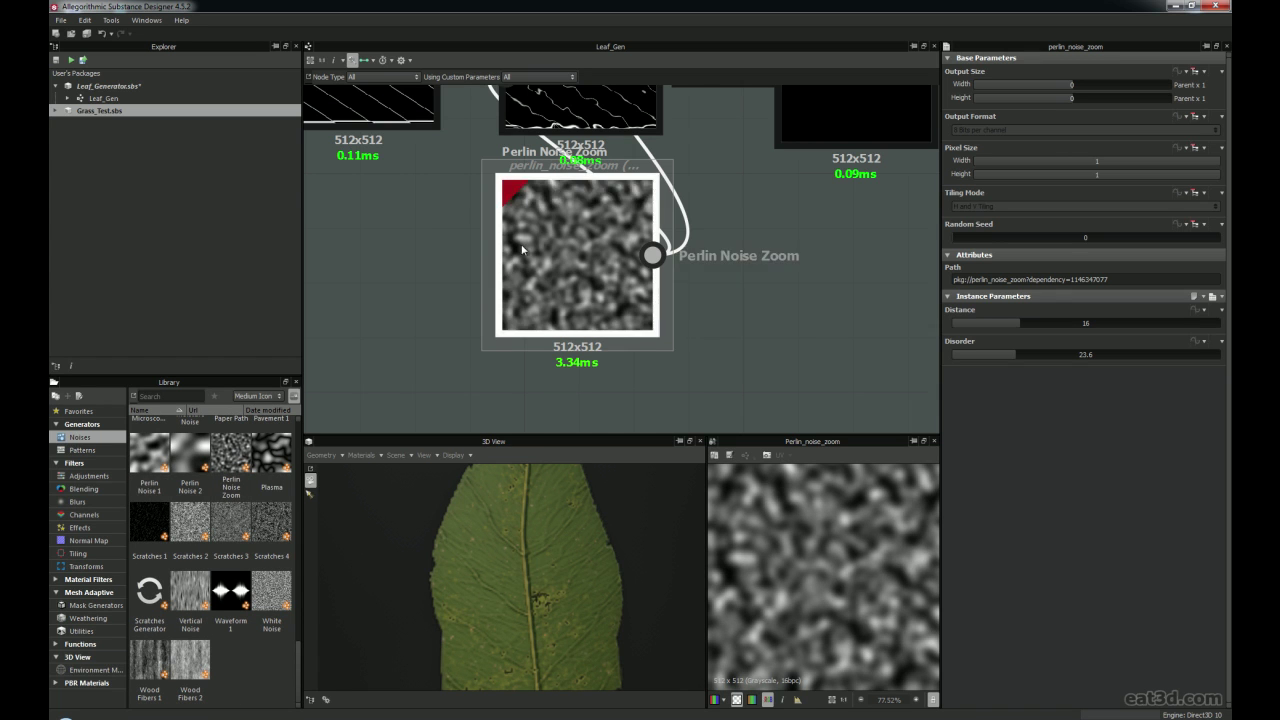
{"action": "middle_click_drag", "start_coordinate": [525, 248], "coordinate": [551, 311]}
{"action": "scroll", "coordinate": [629, 296], "scroll_direction": "down", "scroll_amount": 3}
{"action": "middle_click_drag", "start_coordinate": [621, 277], "coordinate": [621, 322]}
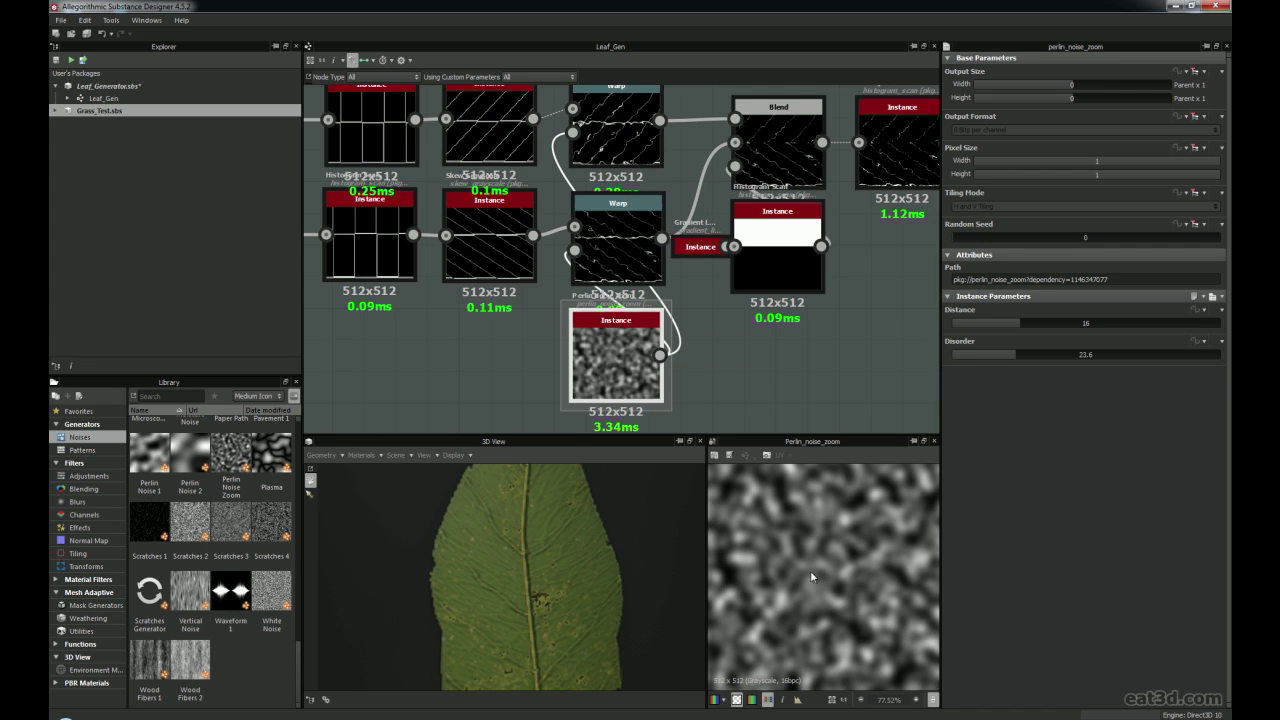
{"action": "middle_click_drag", "start_coordinate": [540, 384], "coordinate": [534, 401]}
Shift the Perlin Noise Zoom node aside to expose its links to both Warp nodes, and return it beneath the lower Warp
{"action": "left_click_drag", "start_coordinate": [600, 382], "coordinate": [476, 380]}
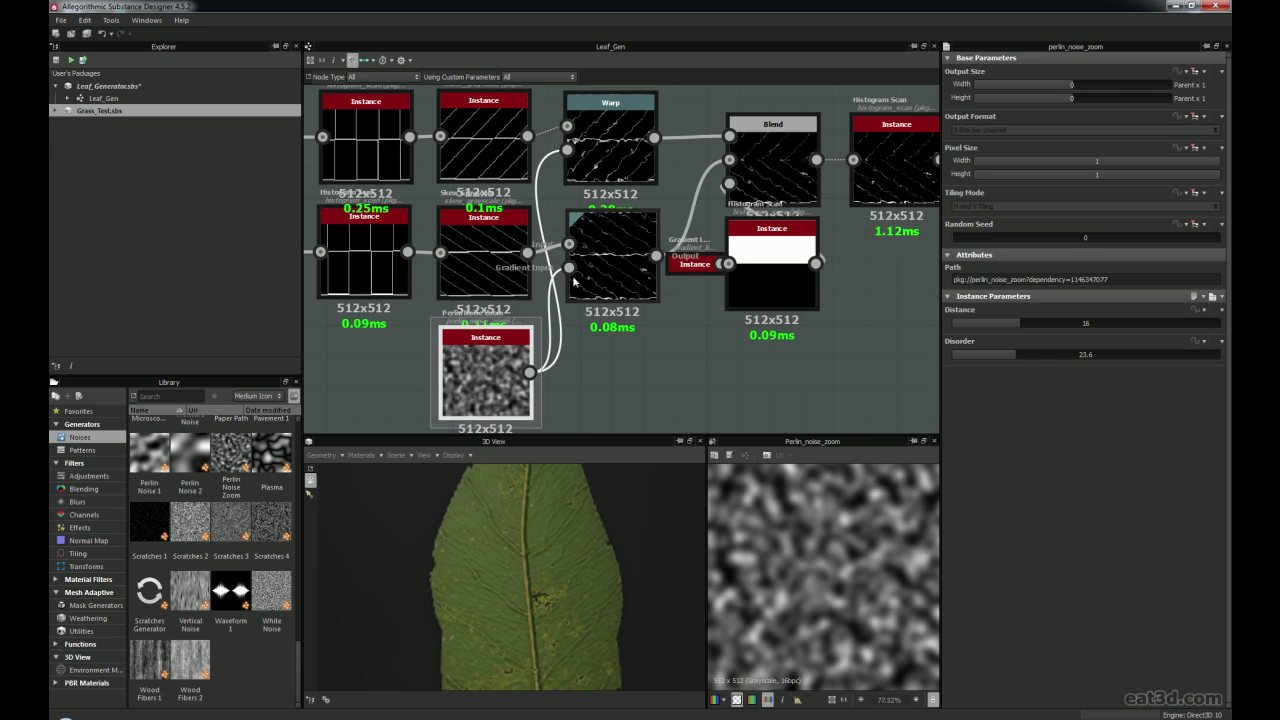
{"action": "left_click_drag", "start_coordinate": [500, 388], "coordinate": [627, 392]}
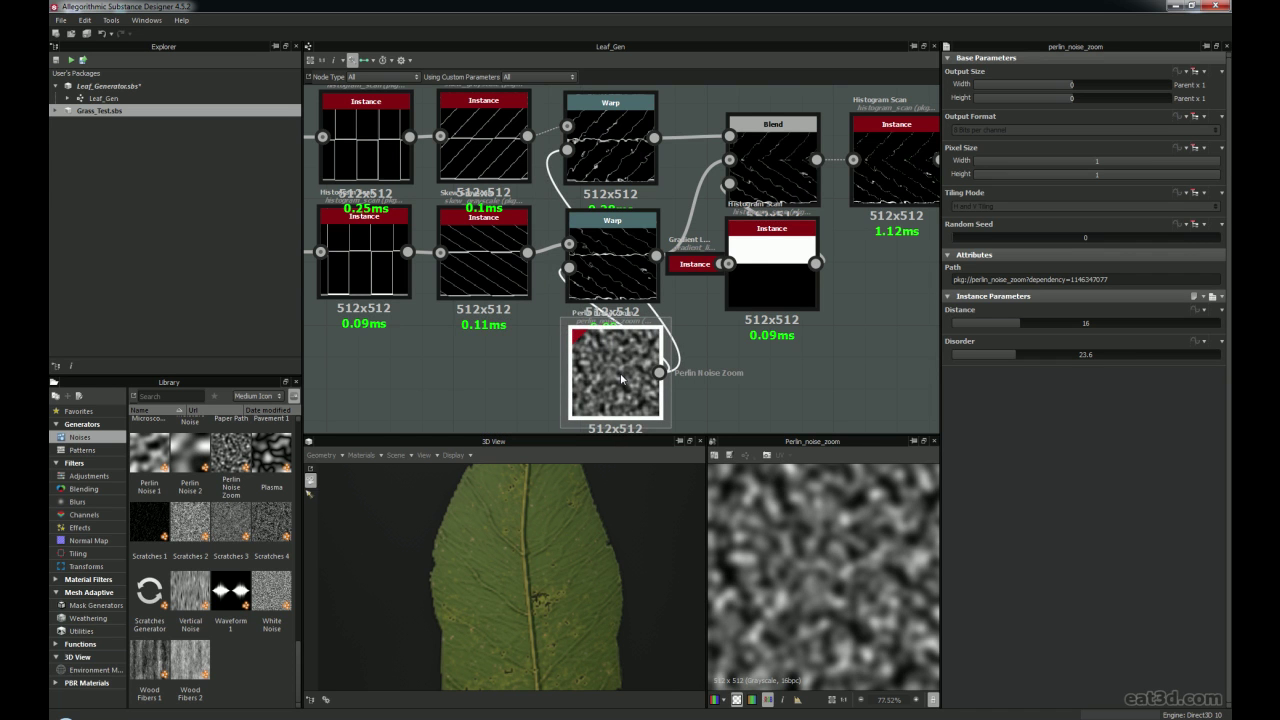
Undock the Gradient Linear 1 node from the Histogram Scan below the Blend and place it underneath that scan
{"action": "scroll", "coordinate": [550, 299], "scroll_direction": "down", "scroll_amount": 2}
{"action": "middle_click_drag", "start_coordinate": [612, 257], "coordinate": [530, 325]}
{"action": "scroll", "coordinate": [530, 326], "scroll_direction": "up", "scroll_amount": 2}
{"action": "middle_click_drag", "start_coordinate": [620, 320], "coordinate": [537, 330]}
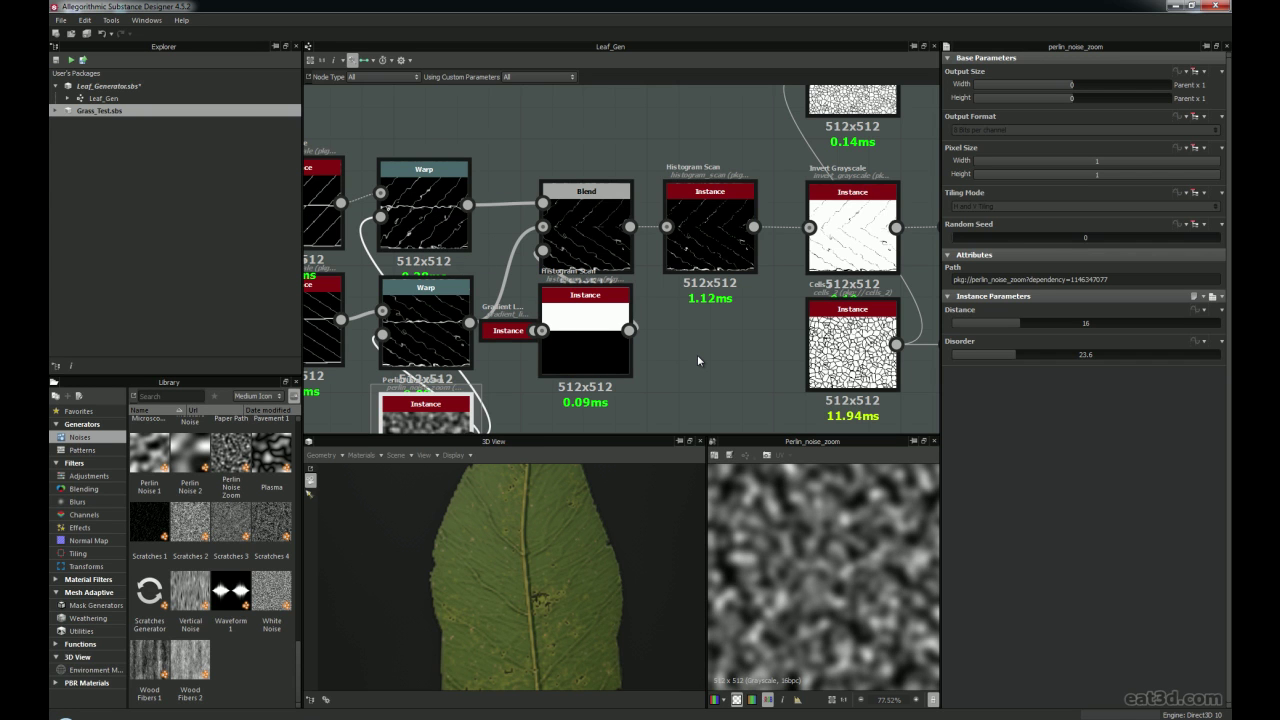
{"action": "middle_click_drag", "start_coordinate": [698, 354], "coordinate": [750, 312]}
{"action": "scroll", "coordinate": [776, 301], "scroll_direction": "down", "scroll_amount": 1}
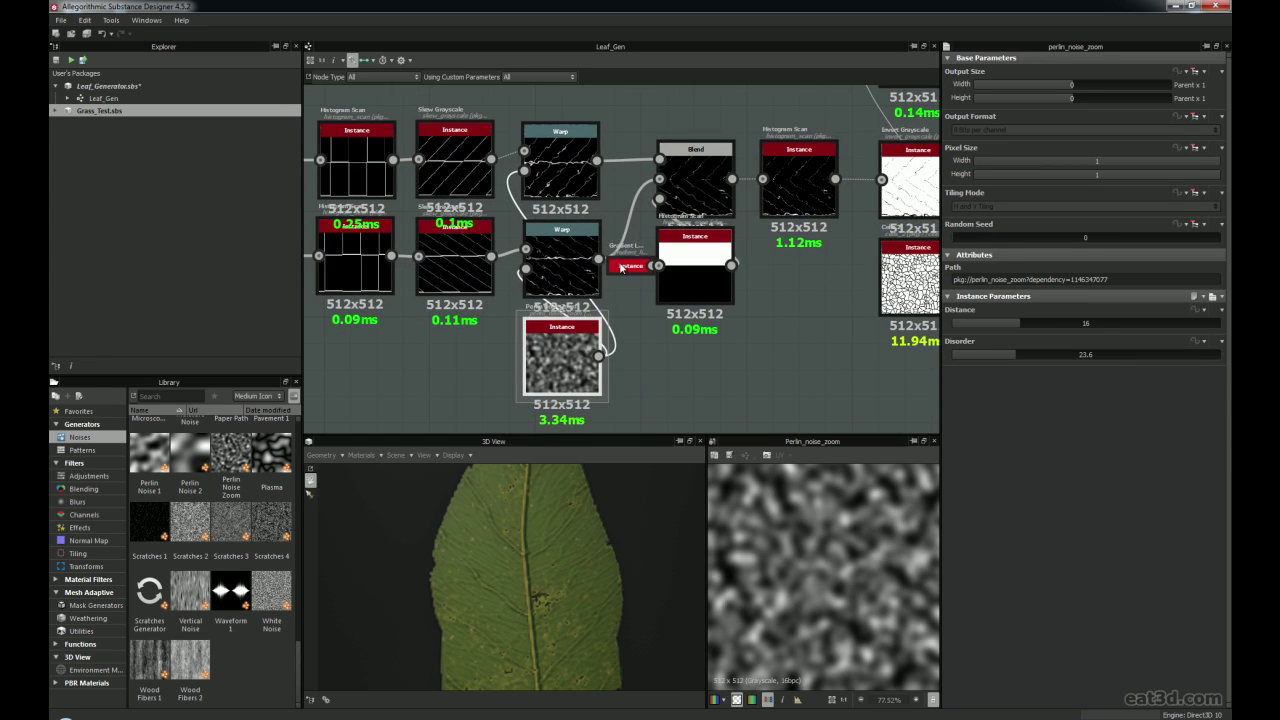
{"action": "left_click", "coordinate": [621, 268]}
{"action": "key", "text": "d"}
{"action": "left_click_drag", "start_coordinate": [607, 305], "coordinate": [694, 376]}
{"action": "scroll", "coordinate": [574, 167], "scroll_direction": "up", "scroll_amount": 2}
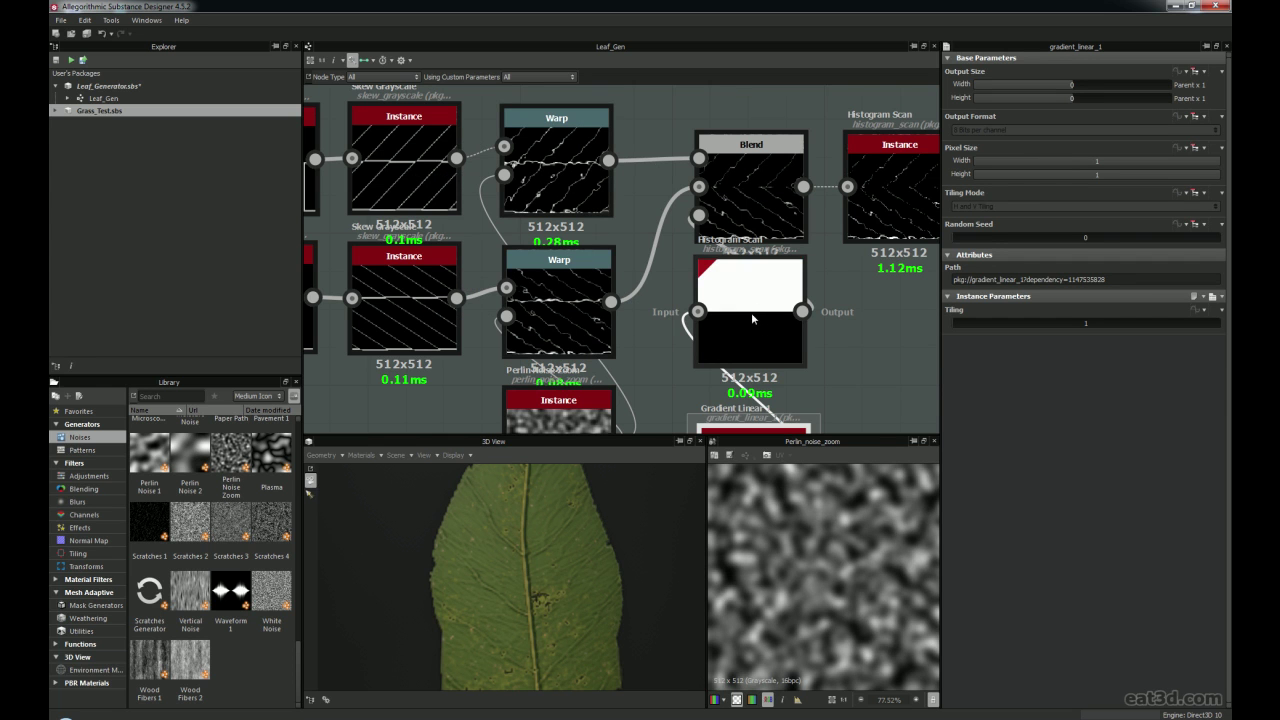
Preview the Histogram Scan and Gradient Linear 1 nodes below the Blend, and search the library for "grad"
{"action": "double_click", "coordinate": [752, 314]}
{"action": "scroll", "coordinate": [752, 315], "scroll_direction": "down", "scroll_amount": 2}
{"action": "middle_click_drag", "start_coordinate": [752, 413], "coordinate": [714, 315]}
{"action": "double_click", "coordinate": [715, 322]}
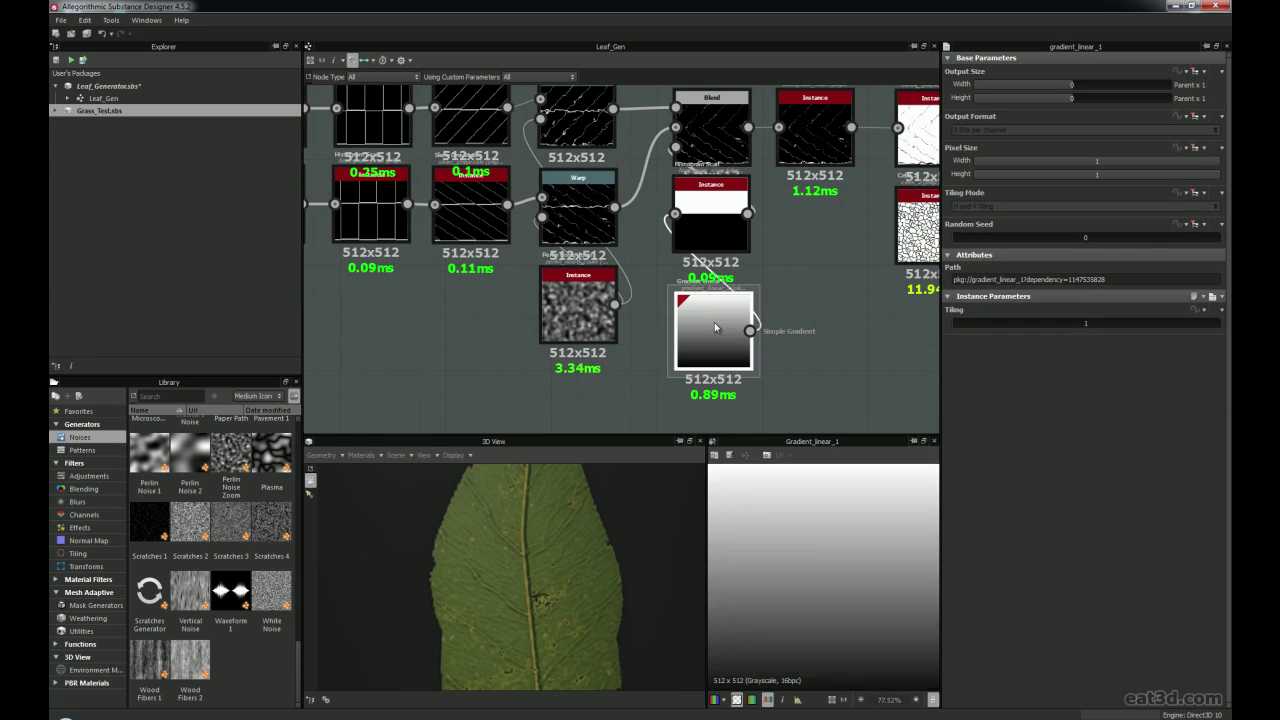
{"action": "scroll", "coordinate": [797, 565], "scroll_direction": "down", "scroll_amount": 3}
{"action": "scroll", "coordinate": [797, 565], "scroll_direction": "up", "scroll_amount": 2}
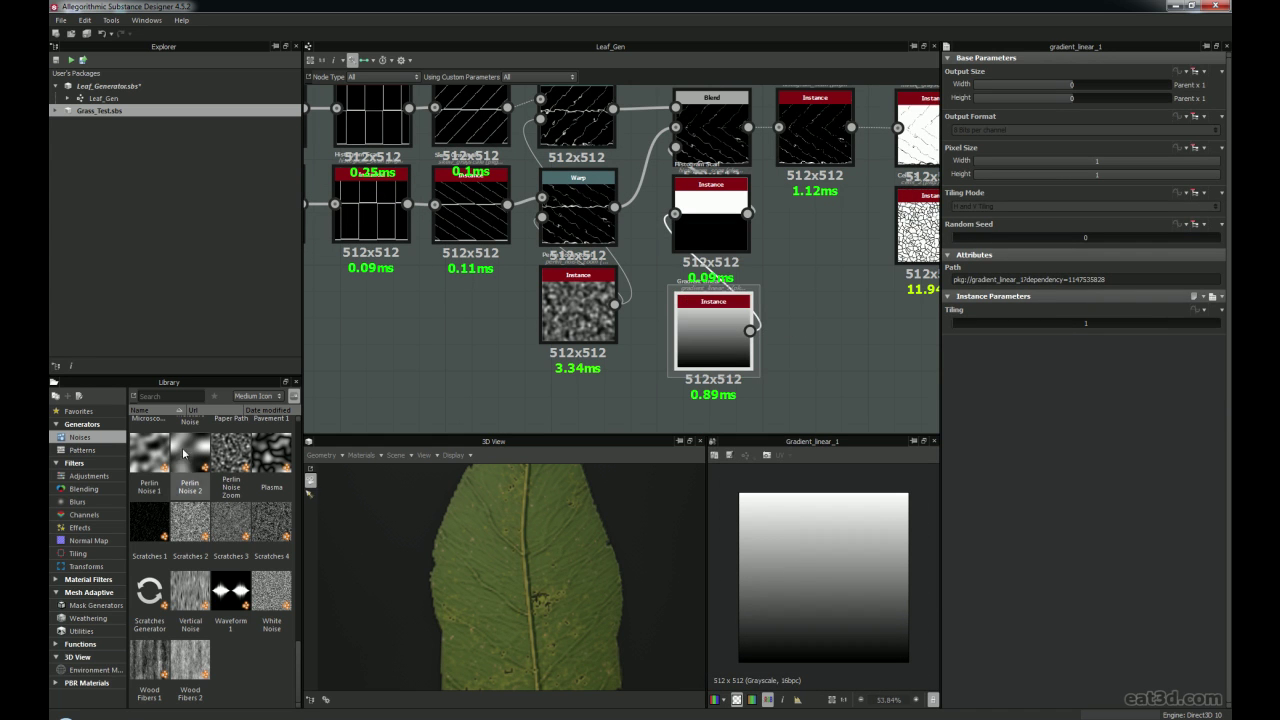
{"action": "scroll", "coordinate": [206, 478], "scroll_direction": "up", "scroll_amount": 10}
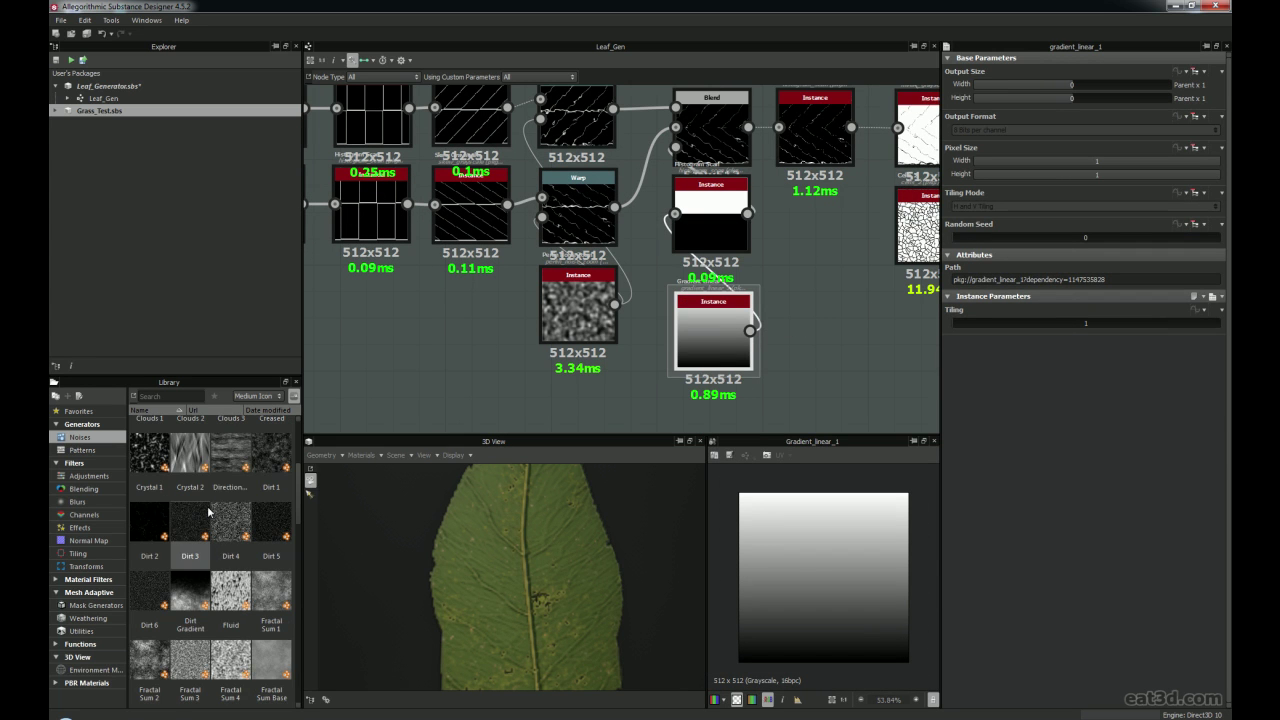
{"action": "type", "text": "grad"}
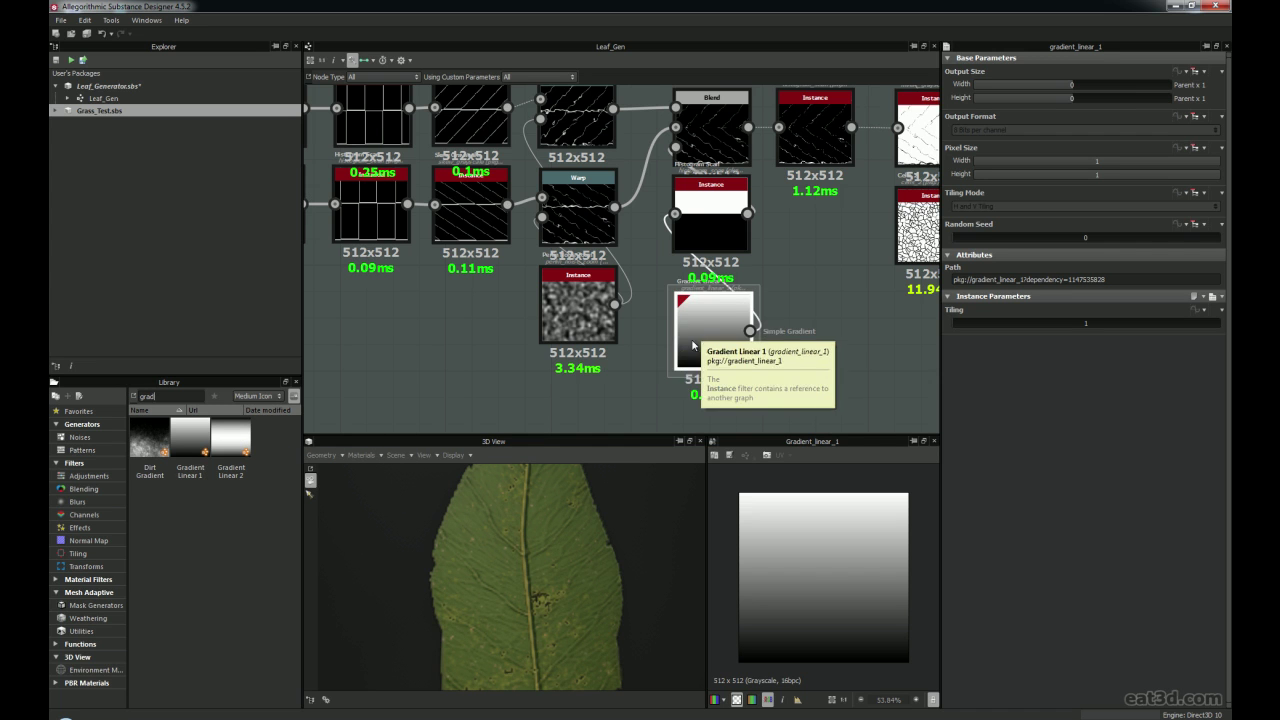
Shift the Gradient Linear 1 and Histogram Scan nodes apart to show the link between them
{"action": "mouse_move", "coordinate": [702, 338]}
{"action": "left_mouse_down"}
{"action": "mouse_move", "coordinate": [699, 327]}
{"action": "mouse_move", "coordinate": [698, 354]}
{"action": "left_mouse_up"}
{"action": "left_click_drag", "start_coordinate": [708, 241], "coordinate": [727, 253]}
{"action": "left_click_drag", "start_coordinate": [716, 359], "coordinate": [702, 351]}
{"action": "left_click_drag", "start_coordinate": [695, 232], "coordinate": [687, 234]}
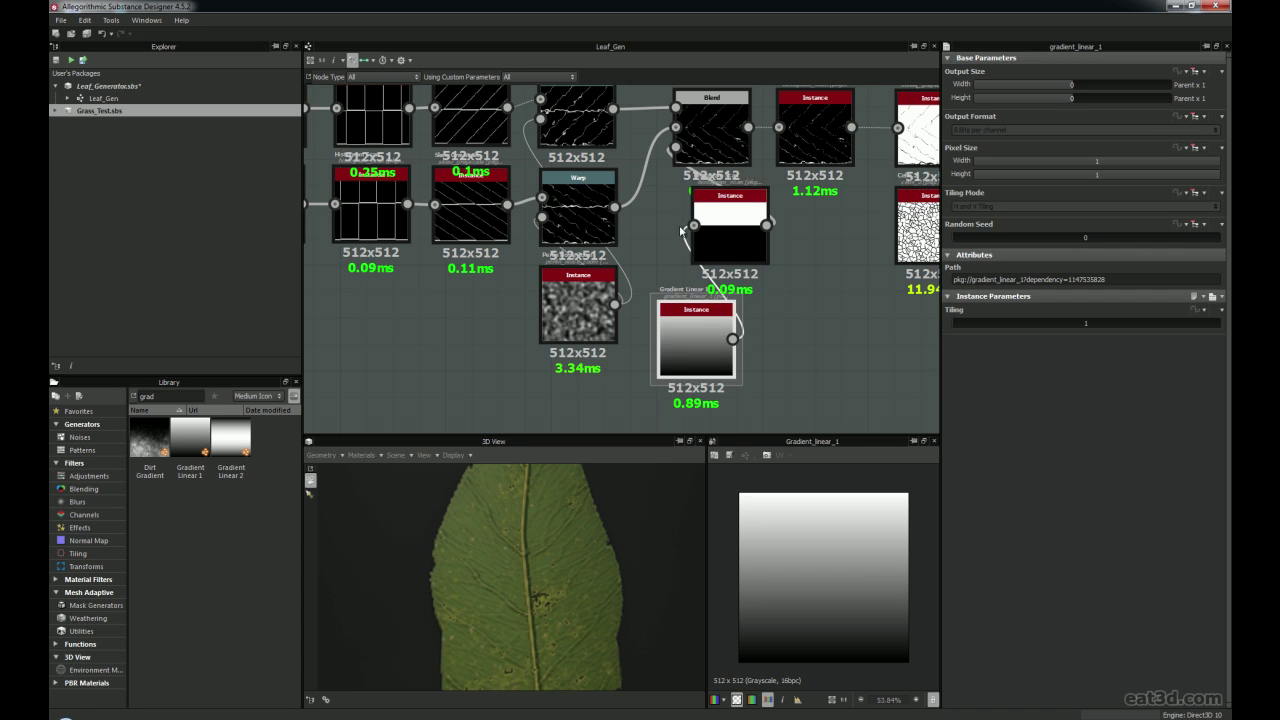
Dock and undock the Gradient Linear 1 node repeatedly to demonstrate node docking
{"action": "left_click", "coordinate": [700, 328]}
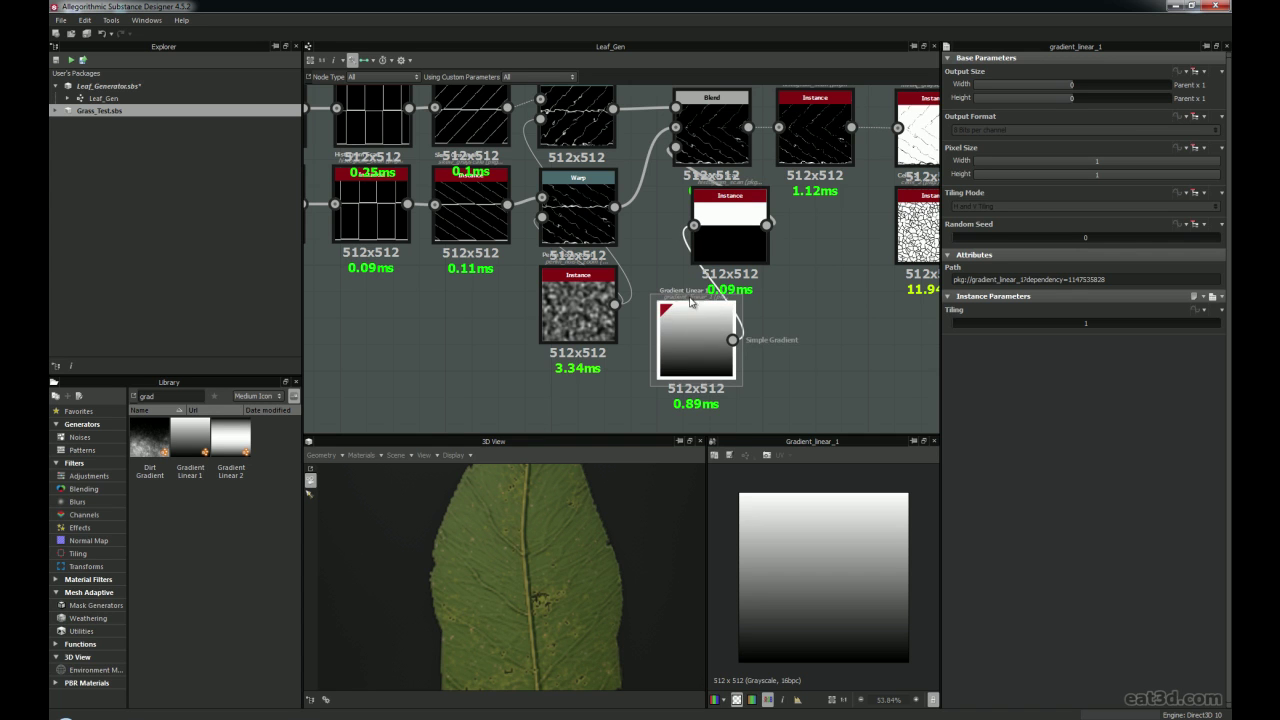
{"action": "key", "text": "d"}
{"action": "key", "text": "d"}
{"action": "key", "text": "d"}
{"action": "key", "text": "d"}
{"action": "key", "text": "d"}
{"action": "key", "text": "d"}
Align the Histogram Scan and Gradient Linear 1 nodes in a column beneath the Blend node
{"action": "left_click_drag", "start_coordinate": [706, 328], "coordinate": [704, 318]}
{"action": "left_click_drag", "start_coordinate": [716, 242], "coordinate": [699, 243]}
{"action": "left_click_drag", "start_coordinate": [687, 326], "coordinate": [702, 323]}
{"action": "scroll", "coordinate": [697, 303], "scroll_direction": "up", "scroll_amount": 2}
{"action": "middle_click_drag", "start_coordinate": [697, 303], "coordinate": [658, 343]}
{"action": "scroll", "coordinate": [658, 323], "scroll_direction": "down", "scroll_amount": 2}
{"action": "scroll", "coordinate": [657, 327], "scroll_direction": "up", "scroll_amount": 2}
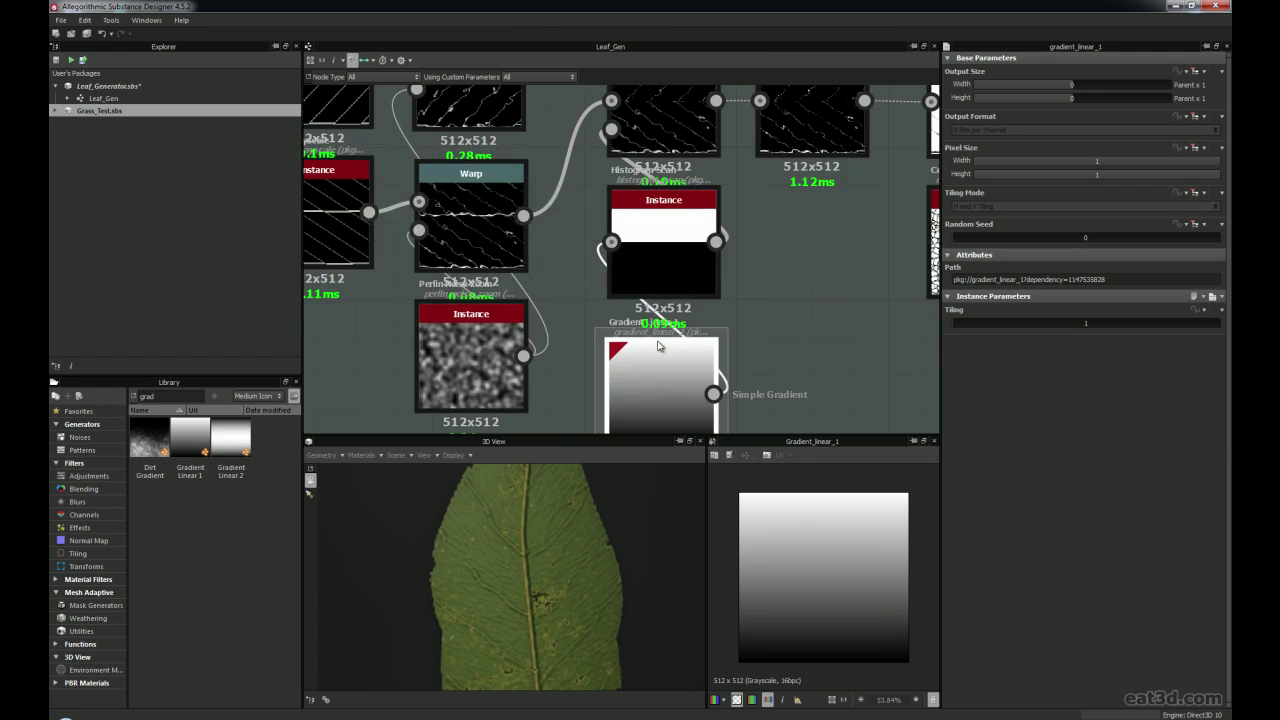
{"action": "left_click_drag", "start_coordinate": [666, 384], "coordinate": [670, 384]}
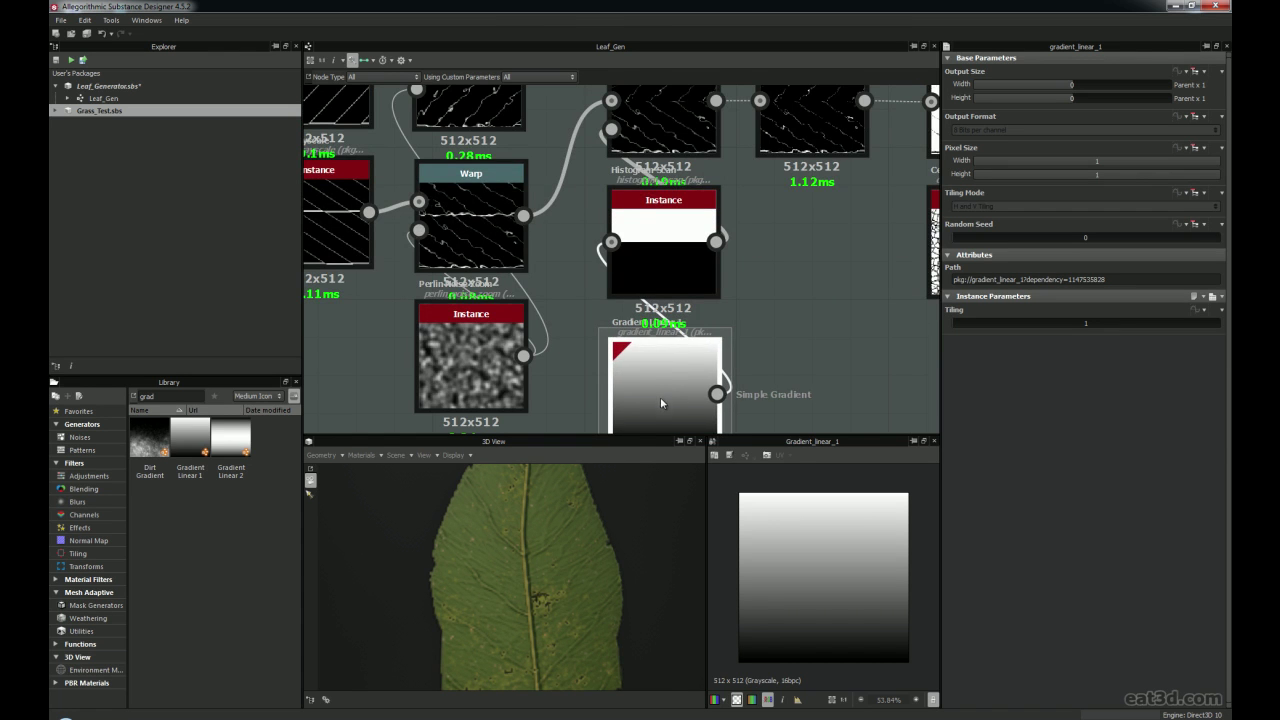
Preview the gradient's Histogram Scan and vary its Position, ending at 0.5
{"action": "left_click", "coordinate": [644, 204]}
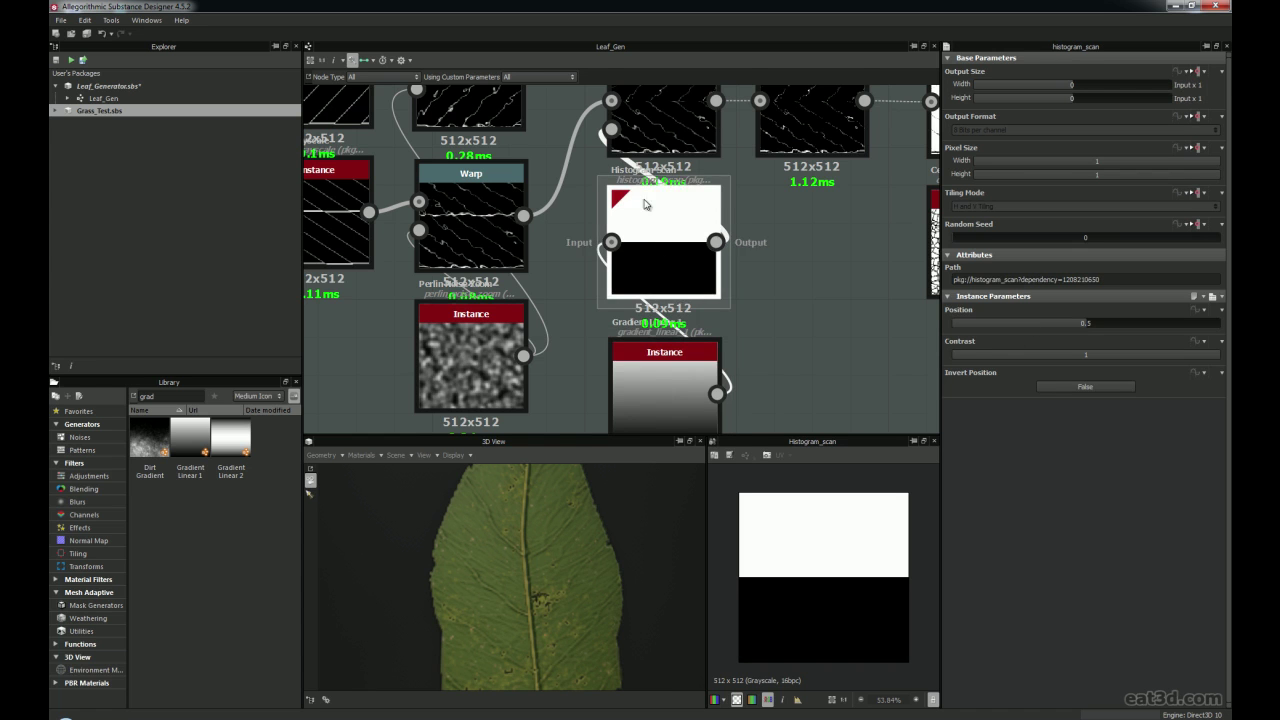
{"action": "middle_click_drag", "start_coordinate": [644, 204], "coordinate": [641, 232]}
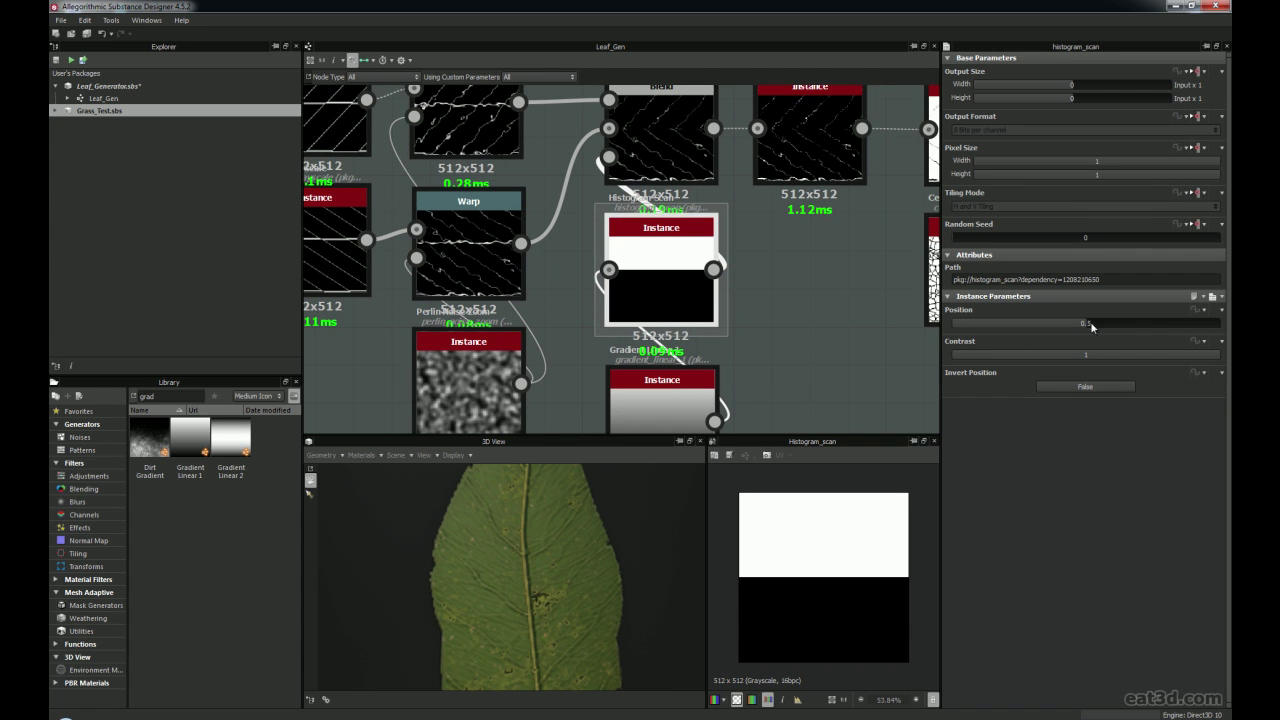
{"action": "mouse_move", "coordinate": [1088, 321]}
{"action": "left_mouse_down"}
{"action": "mouse_move", "coordinate": [986, 318]}
{"action": "mouse_move", "coordinate": [1085, 328]}
{"action": "left_mouse_up"}
Preview the Blend node's output and compare it with its two Warp inputs and the Histogram Scan used as opacity mask
{"action": "middle_click_drag", "start_coordinate": [655, 268], "coordinate": [631, 348]}
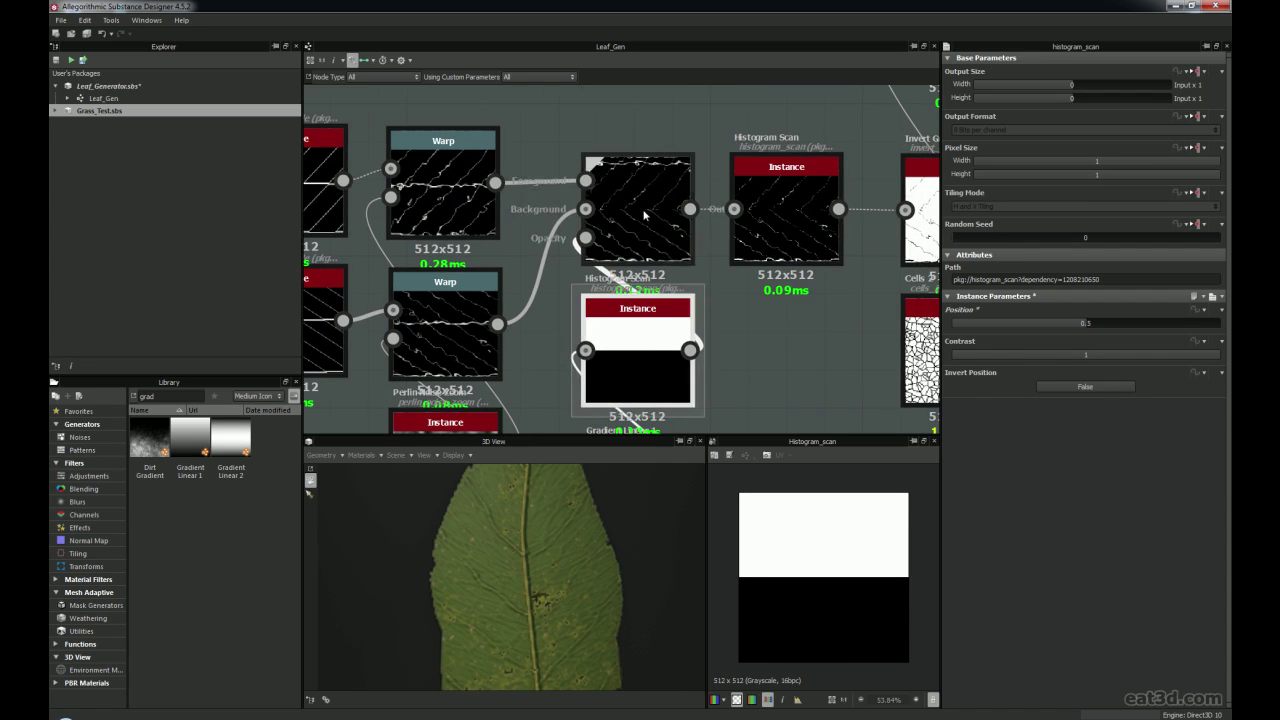
{"action": "left_click", "coordinate": [640, 215]}
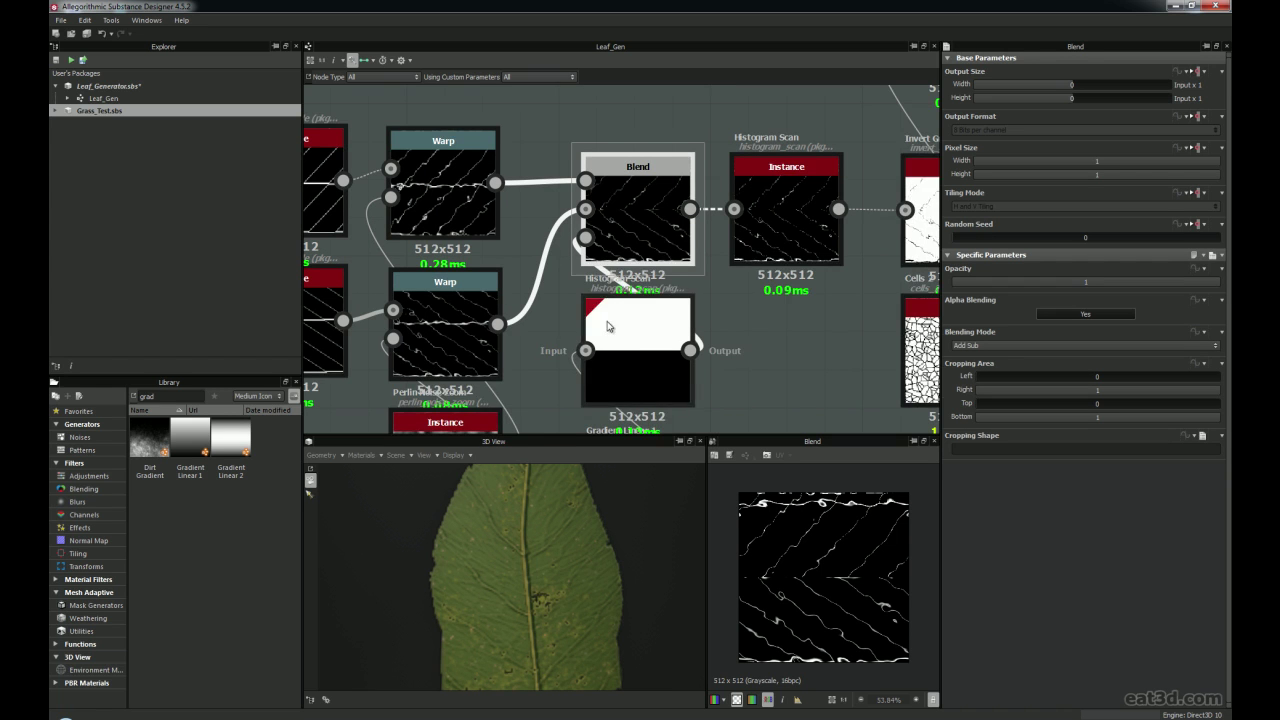
{"action": "middle_click_drag", "start_coordinate": [430, 192], "coordinate": [474, 197]}
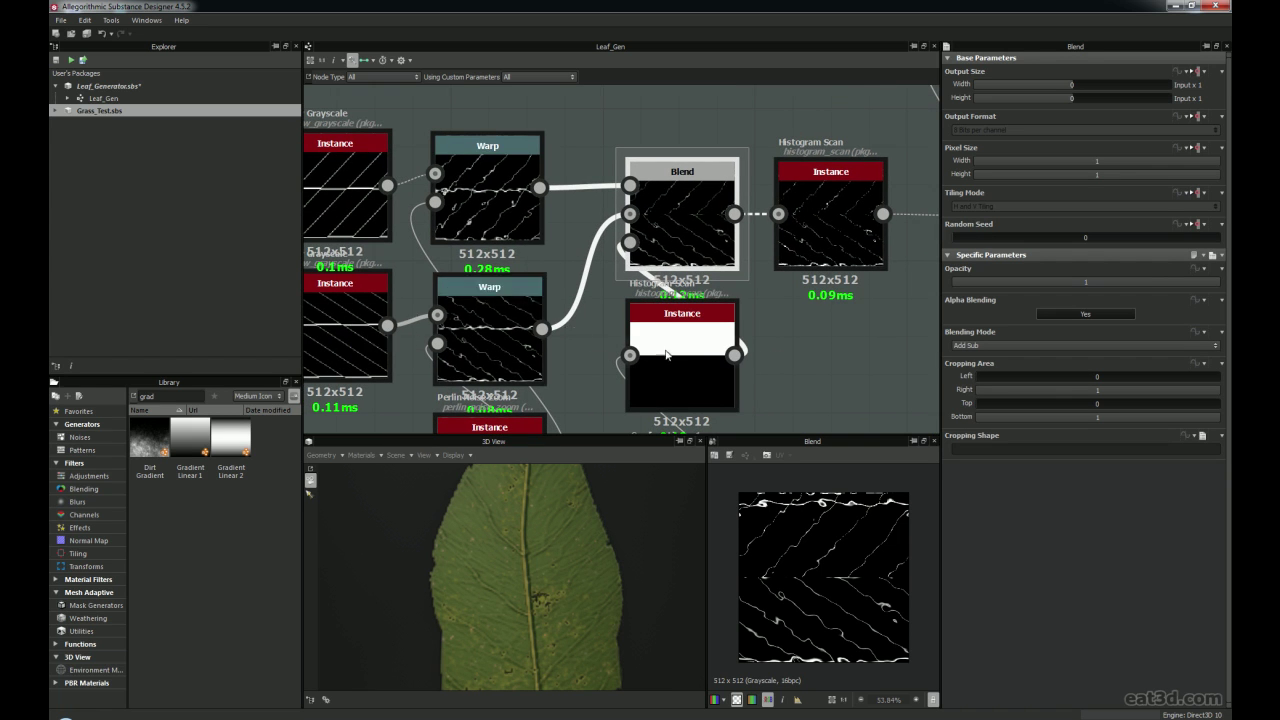
{"action": "middle_click_drag", "start_coordinate": [747, 307], "coordinate": [592, 304]}
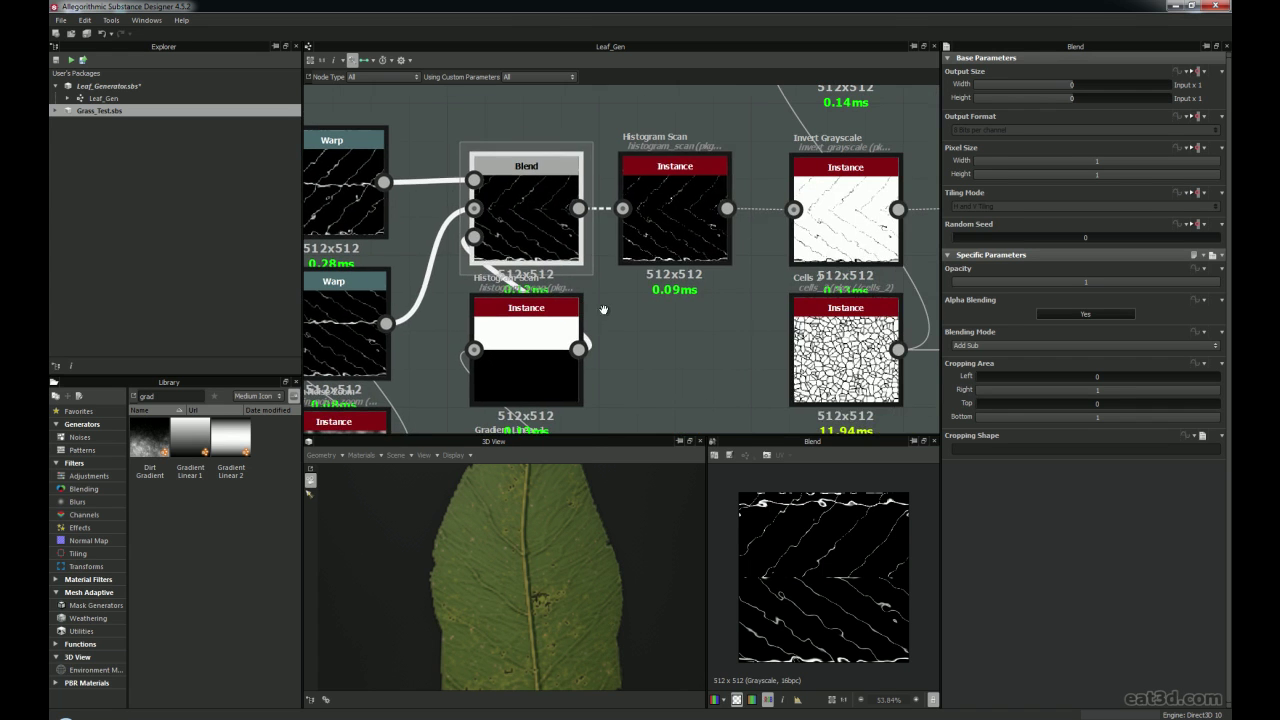
Preview the Histogram Scan that follows the Blend and examine its parameters and thinned vein pattern
{"action": "left_click", "coordinate": [675, 215]}
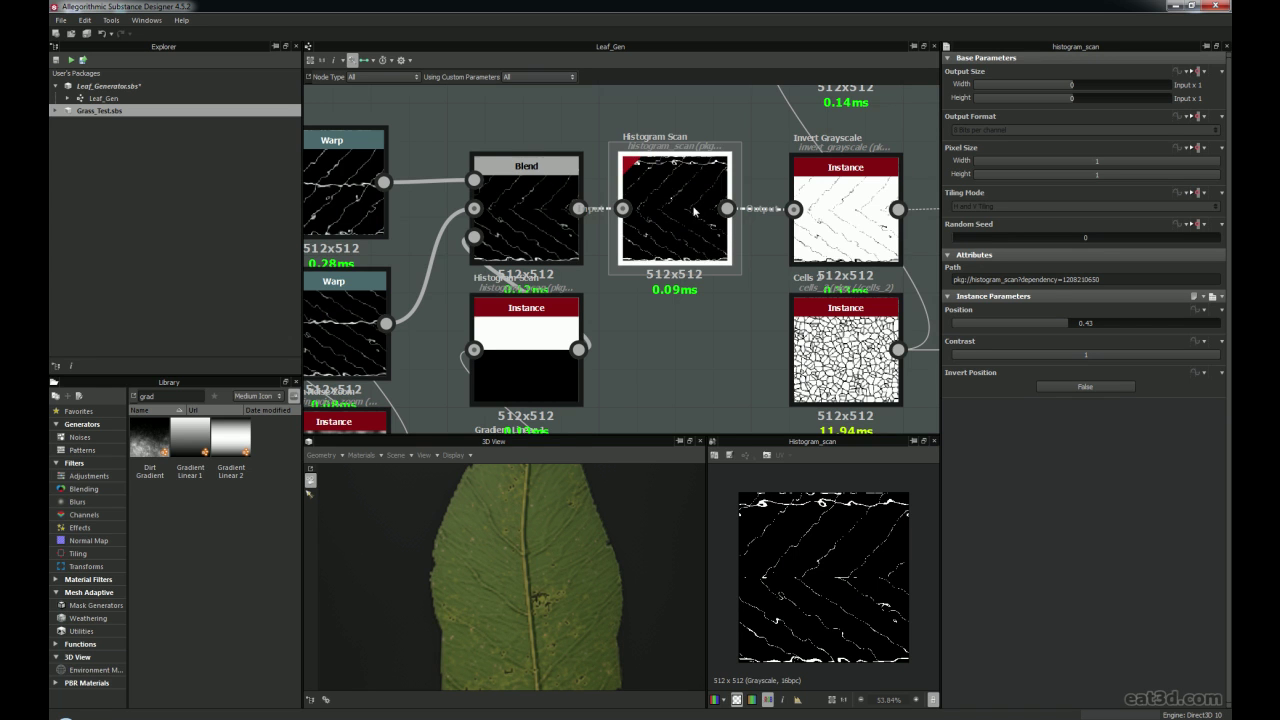
{"action": "scroll", "coordinate": [658, 209], "scroll_direction": "up", "scroll_amount": 4}
{"action": "middle_click_drag", "start_coordinate": [658, 209], "coordinate": [715, 232]}
{"action": "scroll", "coordinate": [752, 292], "scroll_direction": "down", "scroll_amount": 4}
Preview the Invert Grayscale node that turns the vein pattern into dark lines on white
{"action": "middle_click_drag", "start_coordinate": [752, 292], "coordinate": [686, 281]}
{"action": "middle_click_drag", "start_coordinate": [793, 284], "coordinate": [645, 257]}
{"action": "scroll", "coordinate": [645, 257], "scroll_direction": "up", "scroll_amount": 3}
{"action": "double_click", "coordinate": [670, 241]}
{"action": "scroll", "coordinate": [670, 241], "scroll_direction": "down", "scroll_amount": 2}
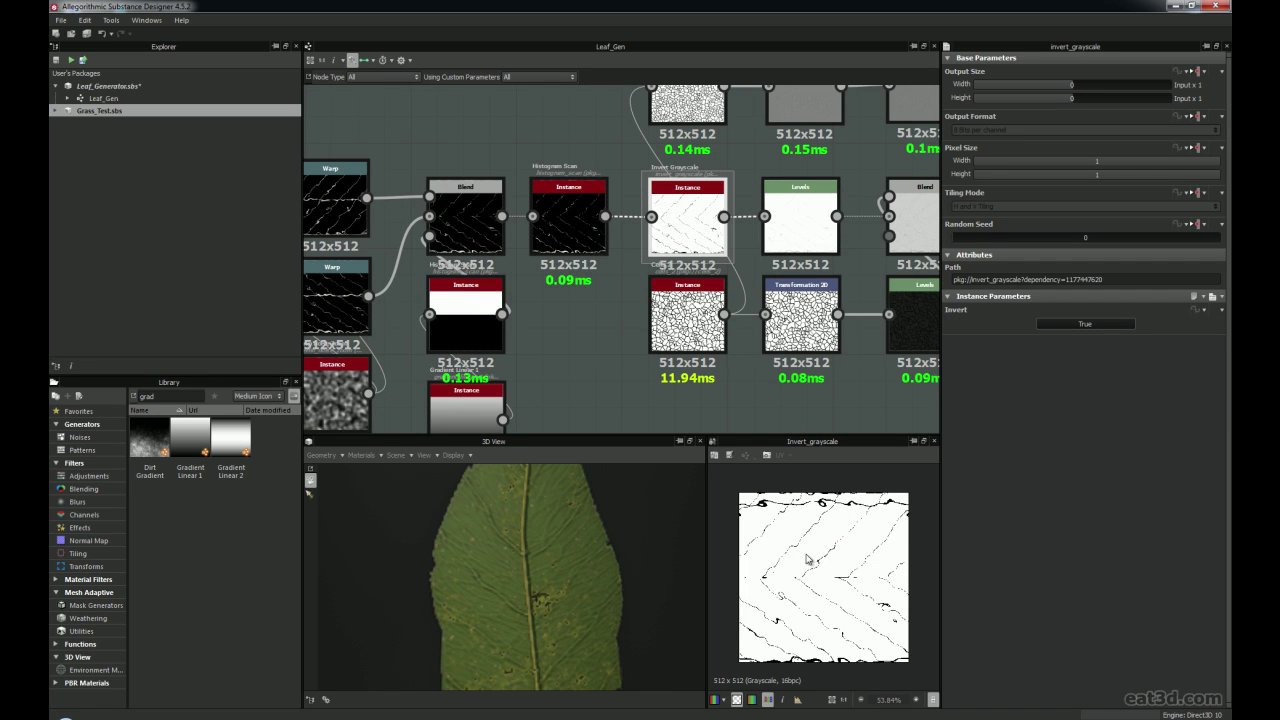
{"action": "middle_click_drag", "start_coordinate": [661, 213], "coordinate": [553, 253]}
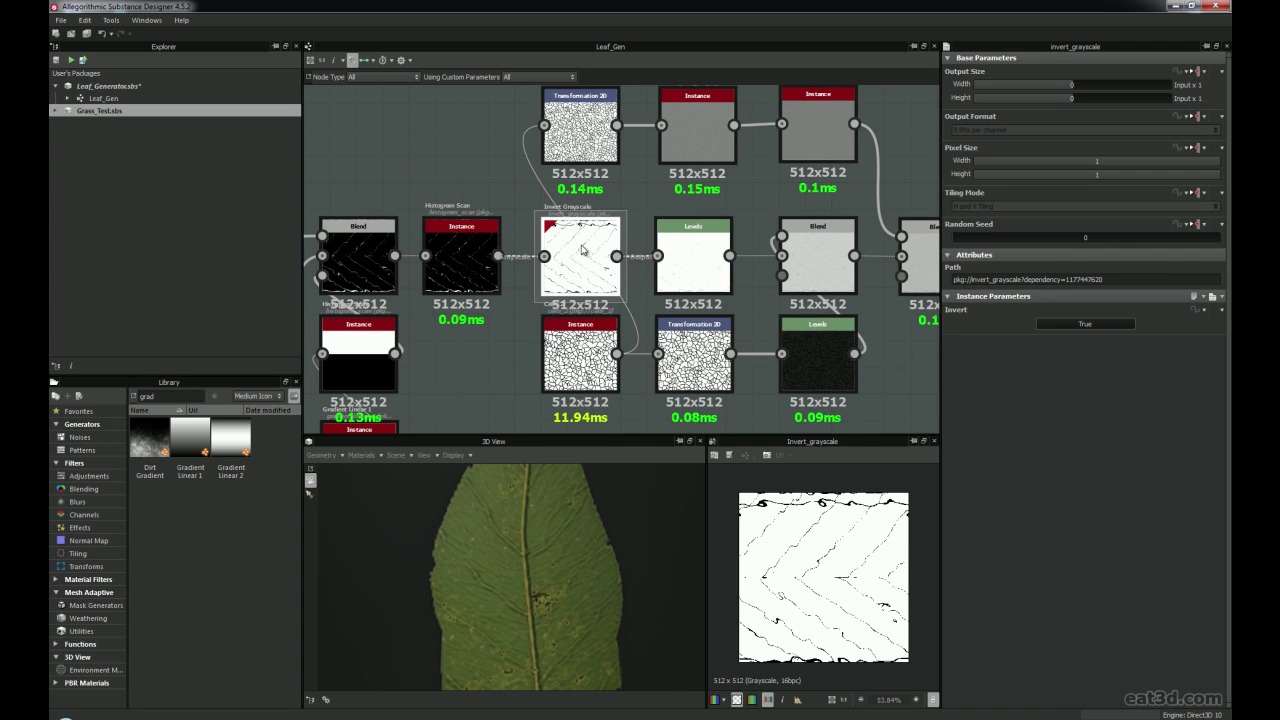
Select the group of Invert Grayscale, Cells 2, Transformation 2D, Levels and Blend nodes following the vein branch to point it out
{"action": "scroll", "coordinate": [584, 268], "scroll_direction": "up", "scroll_amount": 2}
{"action": "scroll", "coordinate": [584, 268], "scroll_direction": "down", "scroll_amount": 3}
{"action": "middle_click_drag", "start_coordinate": [654, 250], "coordinate": [555, 258]}
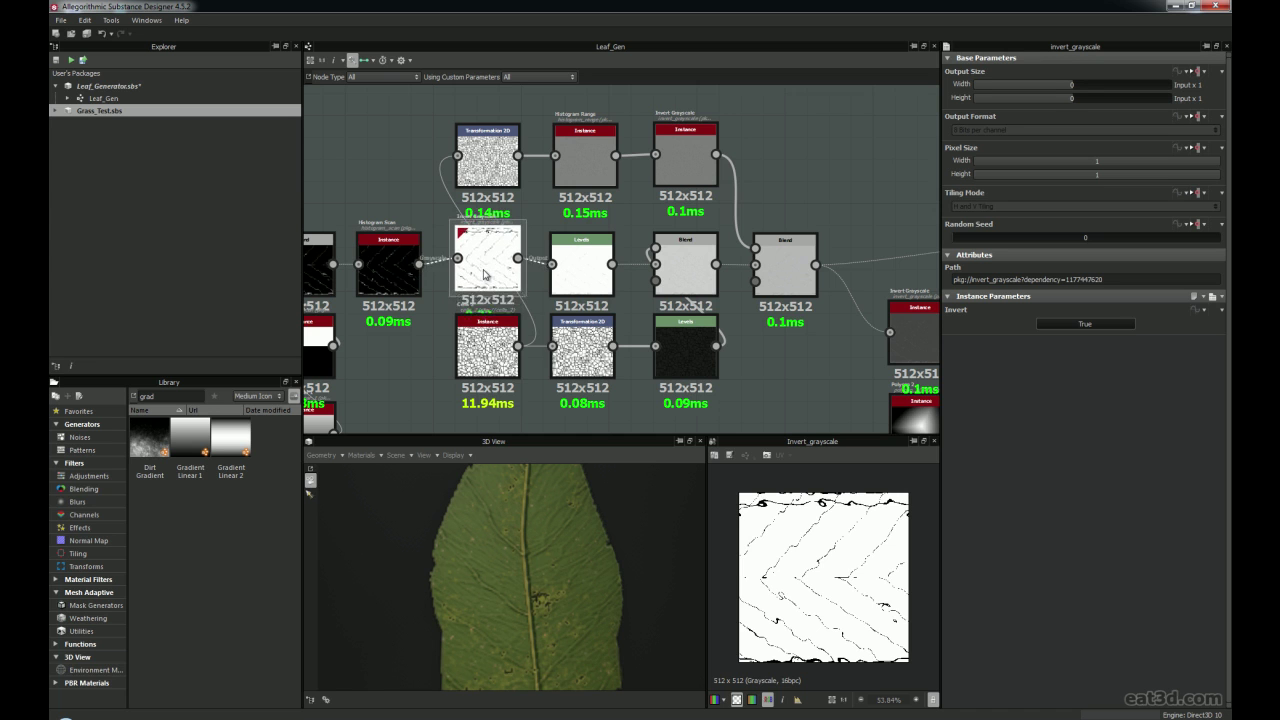
{"action": "middle_click_drag", "start_coordinate": [481, 271], "coordinate": [509, 283]}
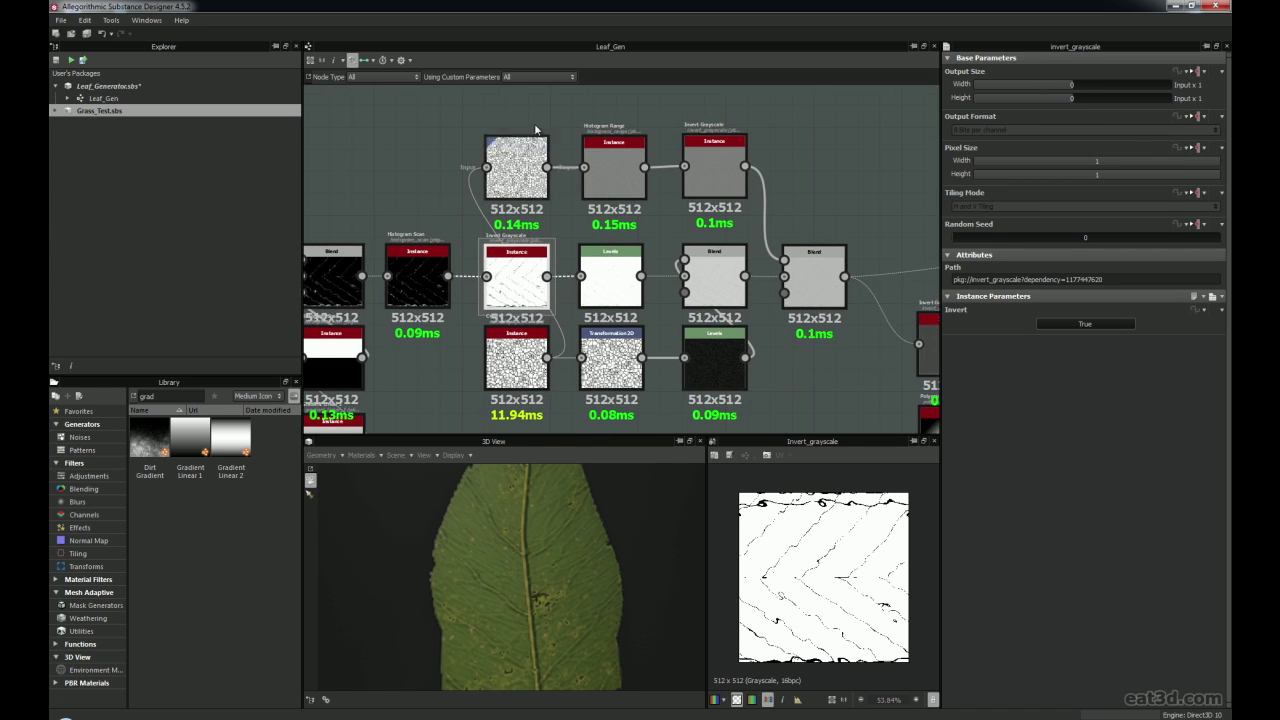
{"action": "left_click_drag", "start_coordinate": [519, 99], "coordinate": [847, 409]}
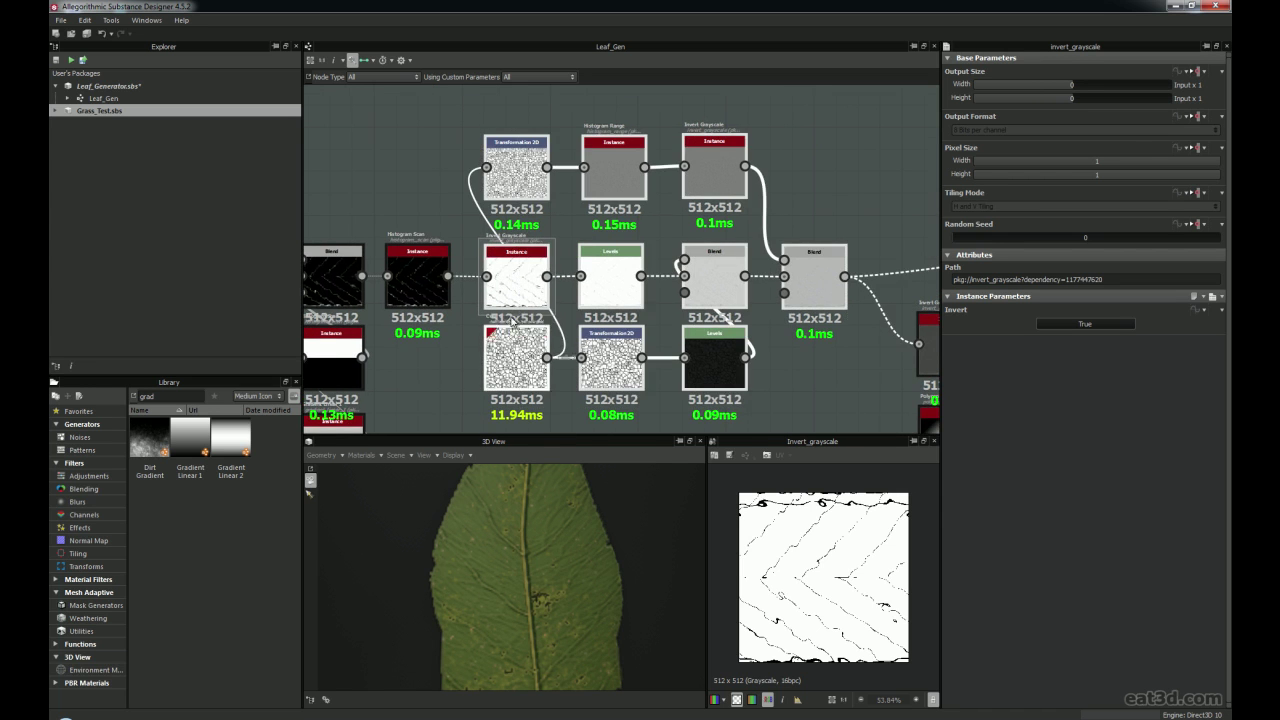
Move all vein-branch nodes up to the last Histogram Scan away from the Invert Grayscale and cell-pattern group
{"action": "scroll", "coordinate": [739, 272], "scroll_direction": "down", "scroll_amount": 3}
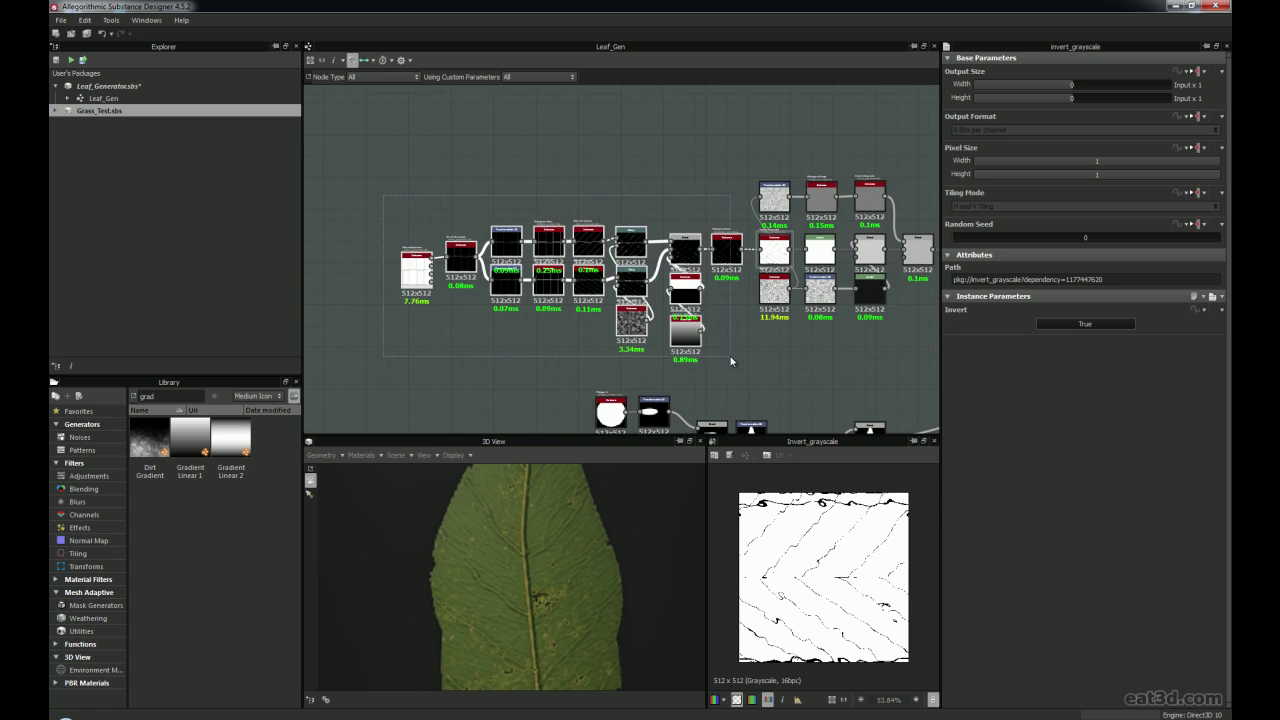
{"action": "left_click_drag", "start_coordinate": [730, 257], "coordinate": [651, 259]}
{"action": "middle_click_drag", "start_coordinate": [701, 343], "coordinate": [435, 350]}
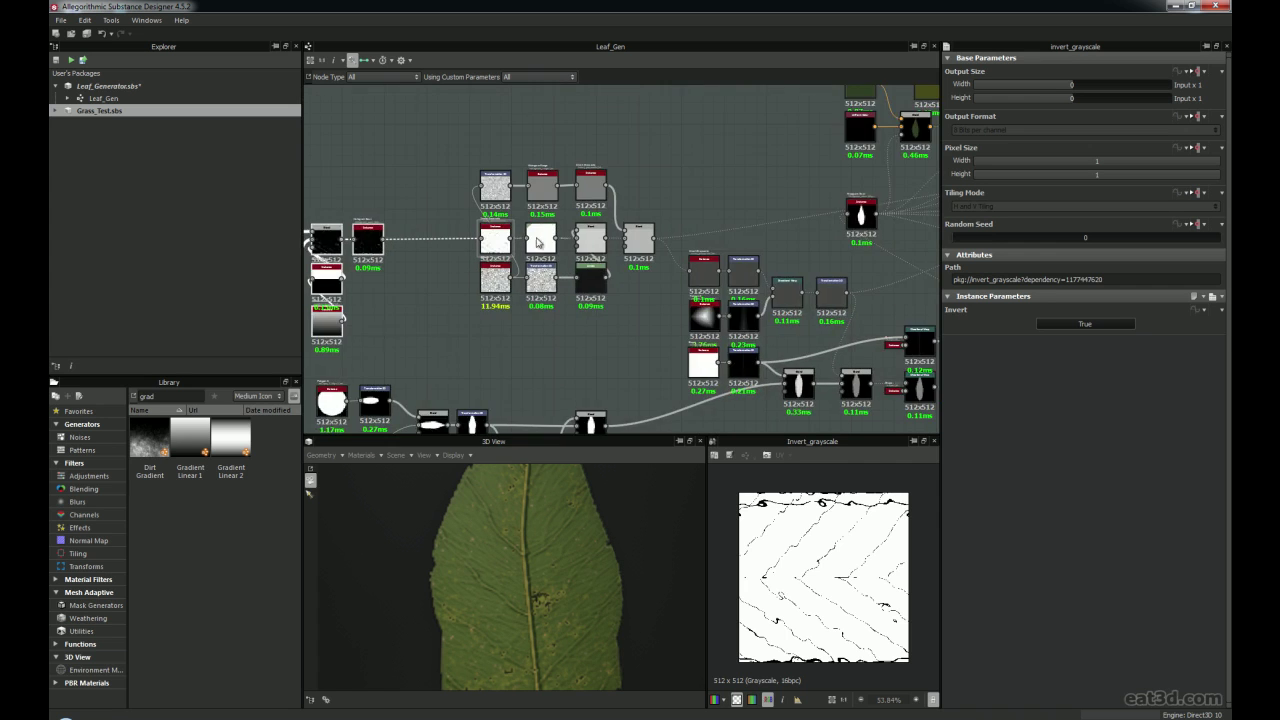
Inspect the leaf surface up close in the 3D view to examine the fine cell detail between the veins
{"action": "scroll", "coordinate": [538, 250], "scroll_direction": "up", "scroll_amount": 3}
{"action": "scroll", "coordinate": [515, 540], "scroll_direction": "up", "scroll_amount": 5}
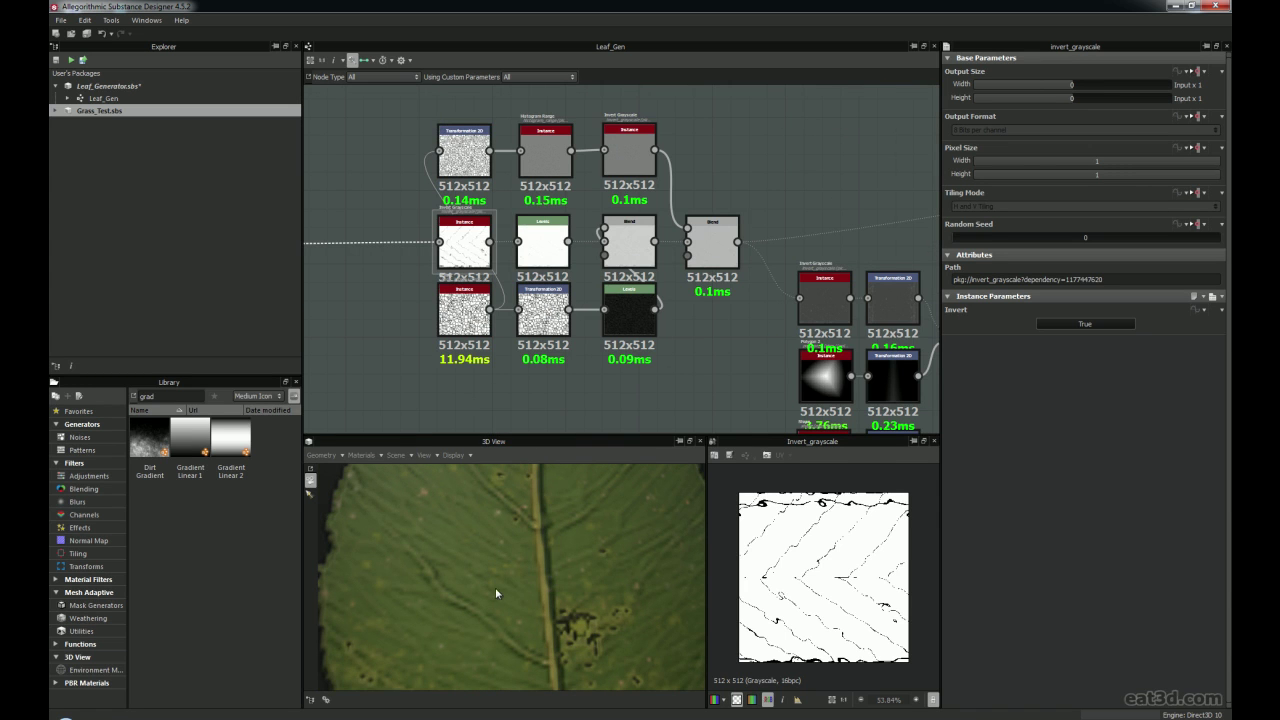
{"action": "mouse_move", "coordinate": [579, 558]}
{"action": "left_mouse_down", "text": "alt"}
{"action": "mouse_move", "coordinate": [574, 531]}
{"action": "mouse_move", "coordinate": [549, 541]}
{"action": "mouse_move", "coordinate": [561, 565]}
{"action": "left_mouse_up", "text": "alt"}
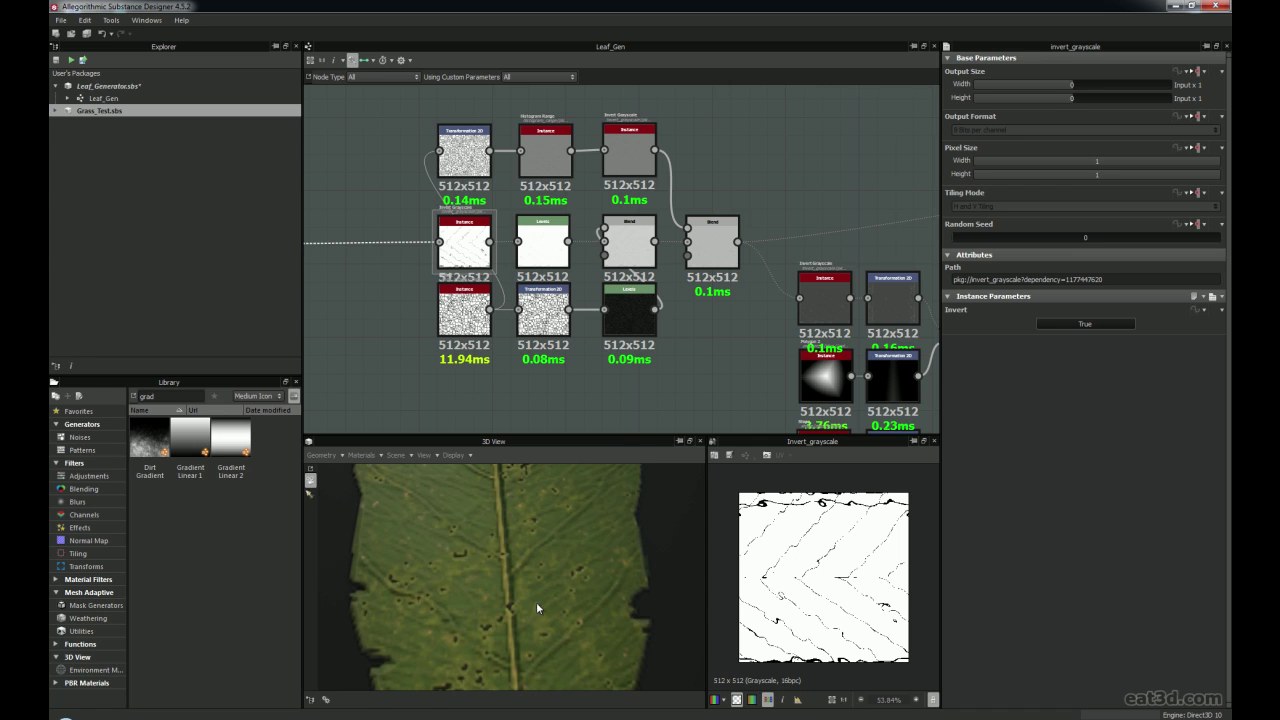
Preview the Cells 2 node and browse the library's Noises and Patterns categories for its source
{"action": "scroll", "coordinate": [555, 295], "scroll_direction": "up", "scroll_amount": 2}
{"action": "double_click", "coordinate": [413, 320]}
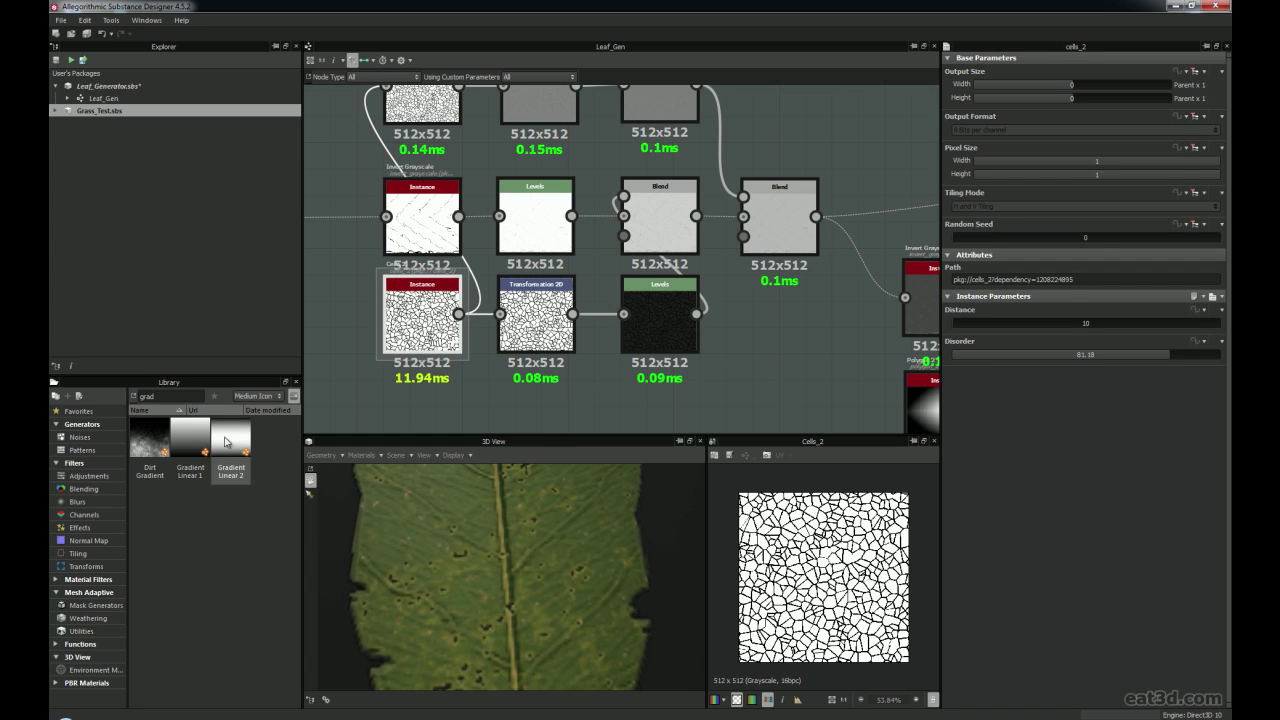
{"action": "left_click", "coordinate": [79, 437]}
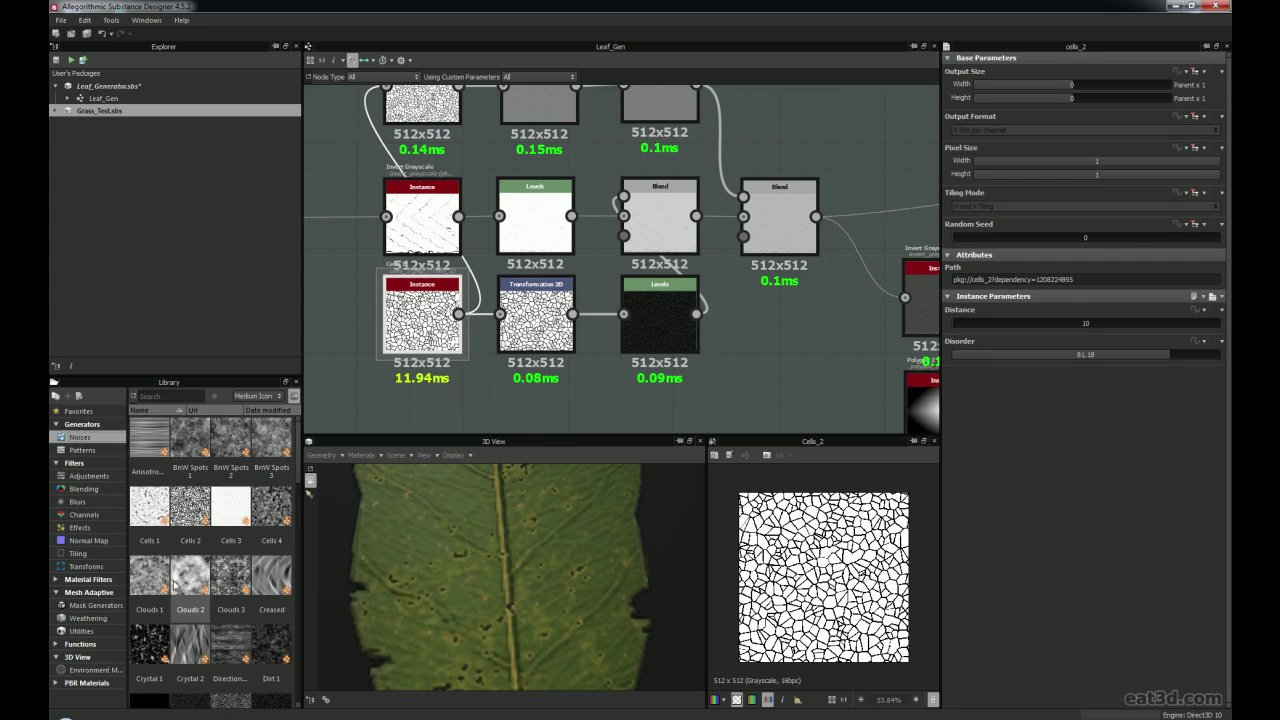
{"action": "left_click", "coordinate": [91, 449]}
{"action": "scroll", "coordinate": [245, 537], "scroll_direction": "up", "scroll_amount": 3}
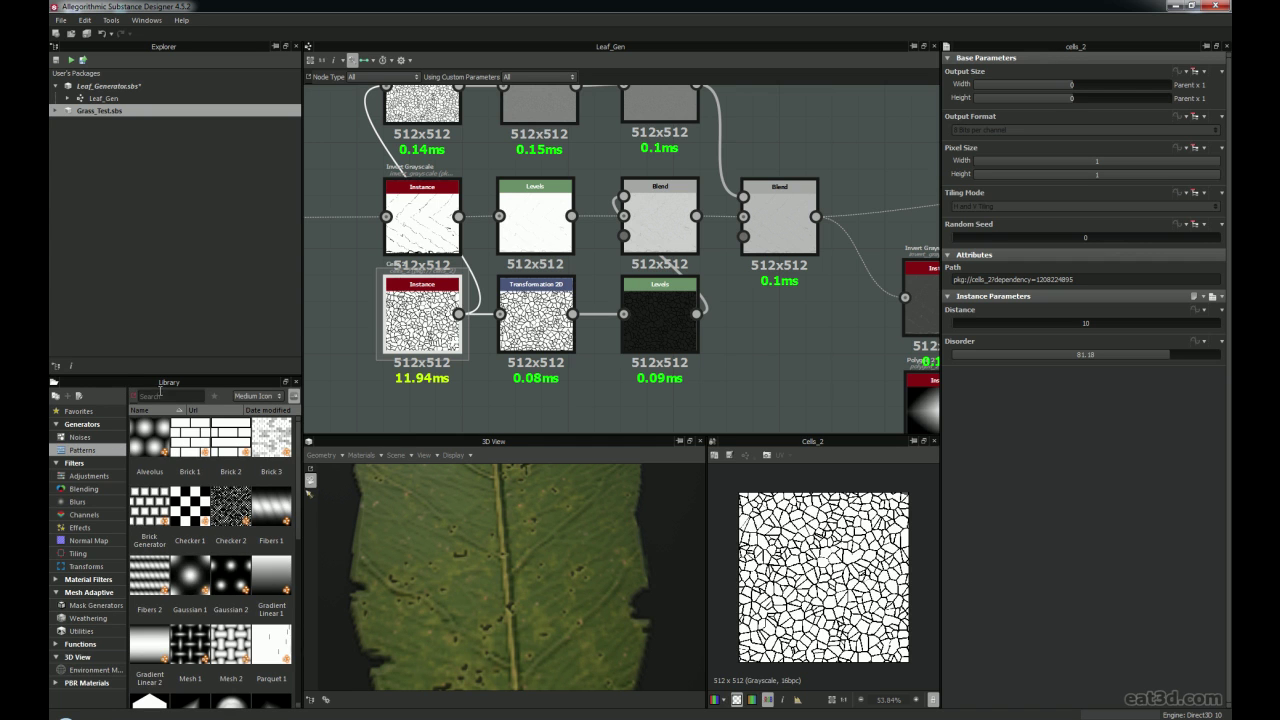
Search the library for "cell" and preview the Transformation 2D node fed by Cells 2
{"action": "left_click", "coordinate": [156, 396]}
{"action": "type", "text": "cell"}
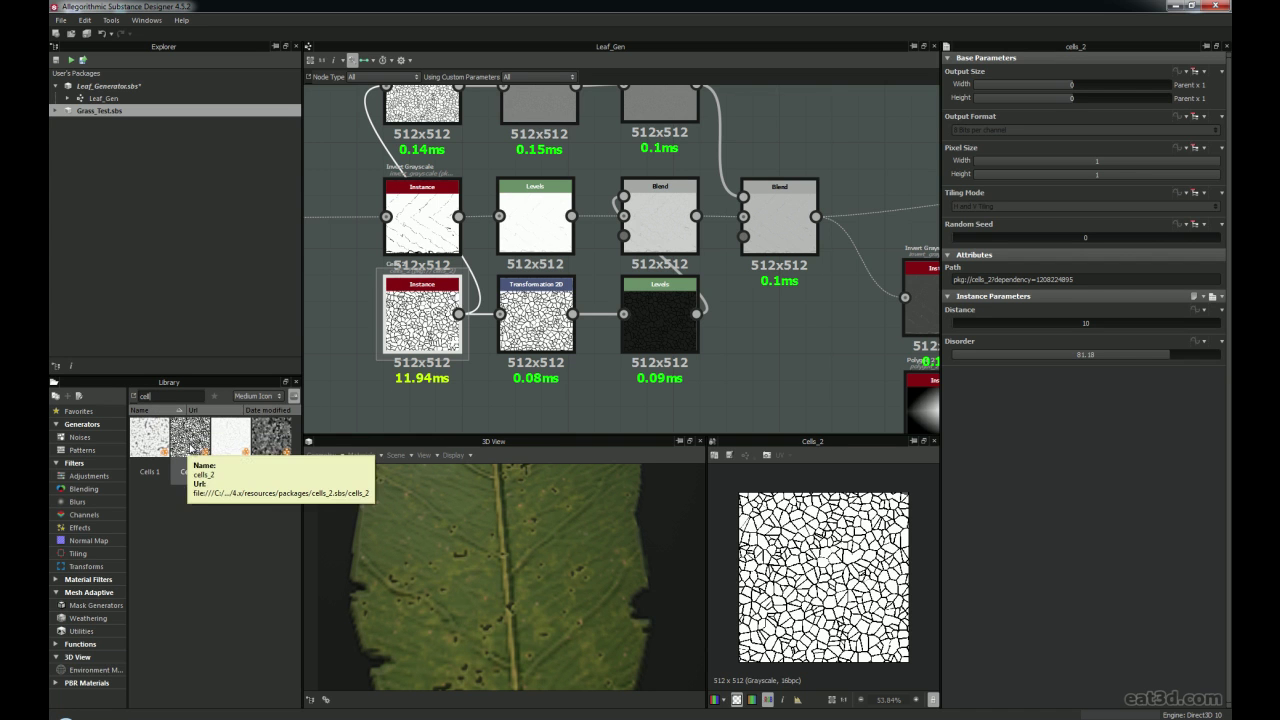
{"action": "scroll", "coordinate": [395, 318], "scroll_direction": "up", "scroll_amount": 2}
{"action": "left_click", "coordinate": [580, 330]}
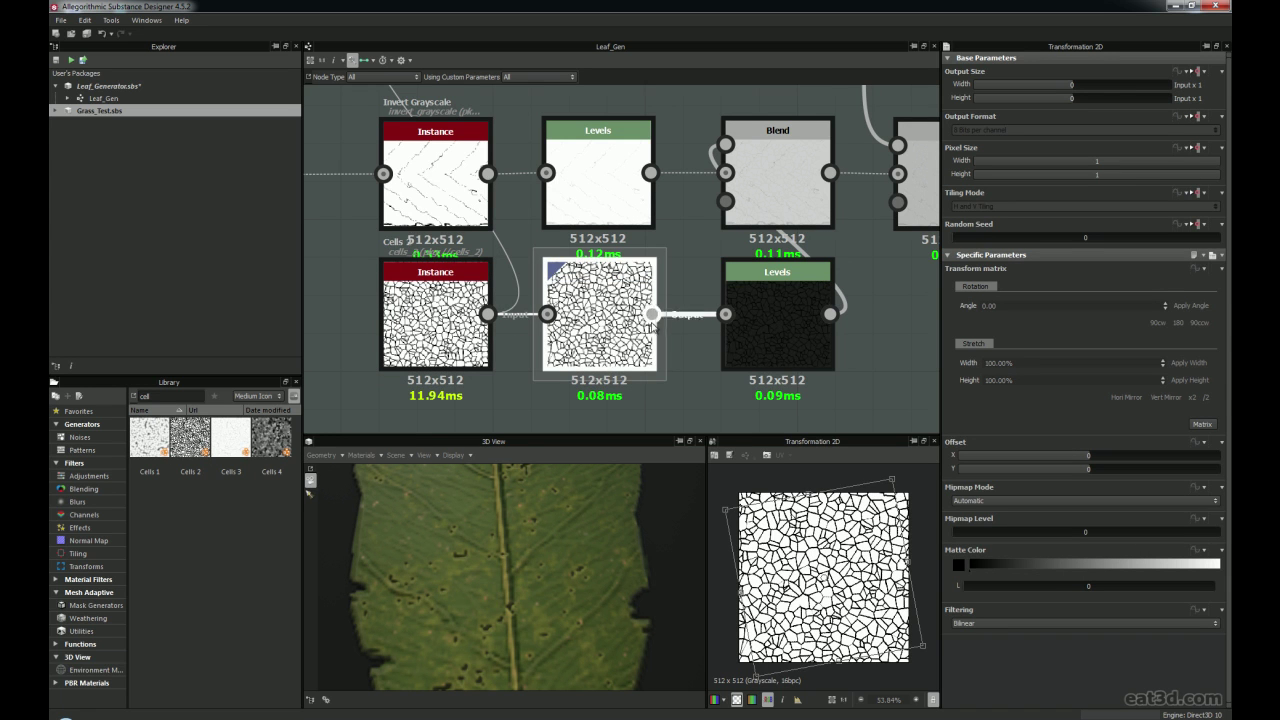
{"action": "middle_click_drag", "start_coordinate": [612, 318], "coordinate": [636, 328]}
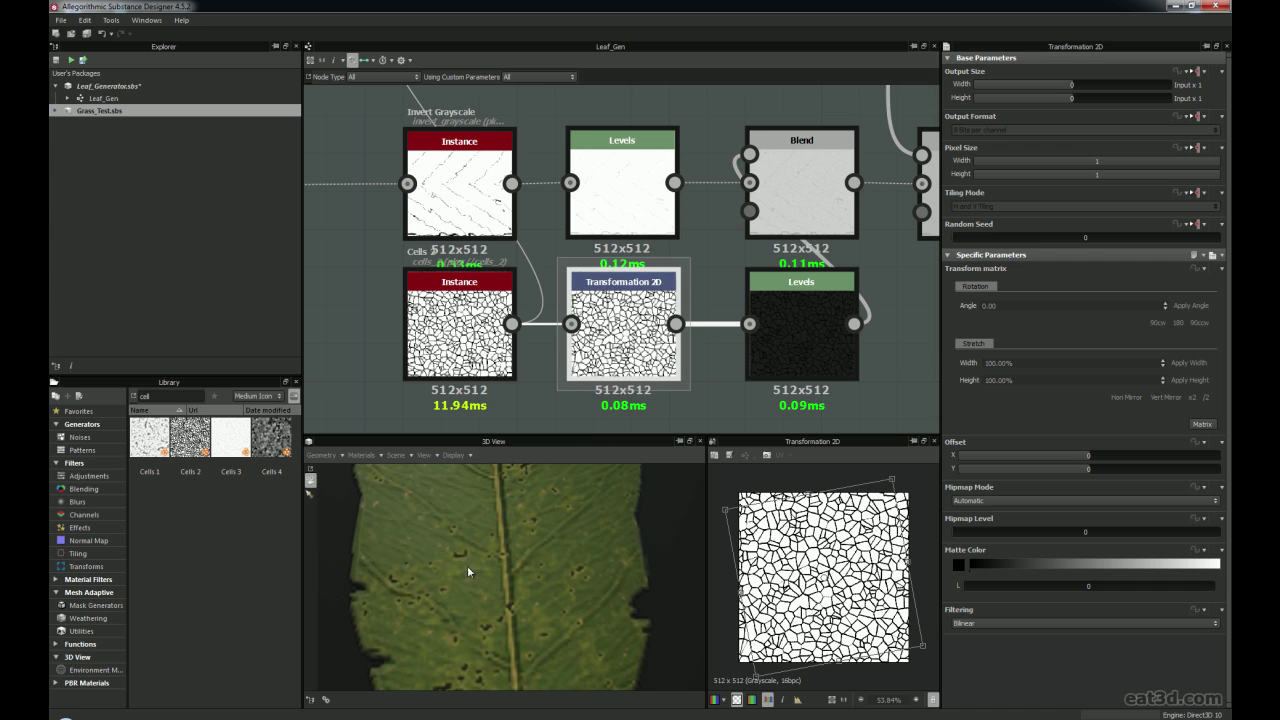
{"action": "middle_click_drag", "start_coordinate": [676, 323], "coordinate": [604, 323]}
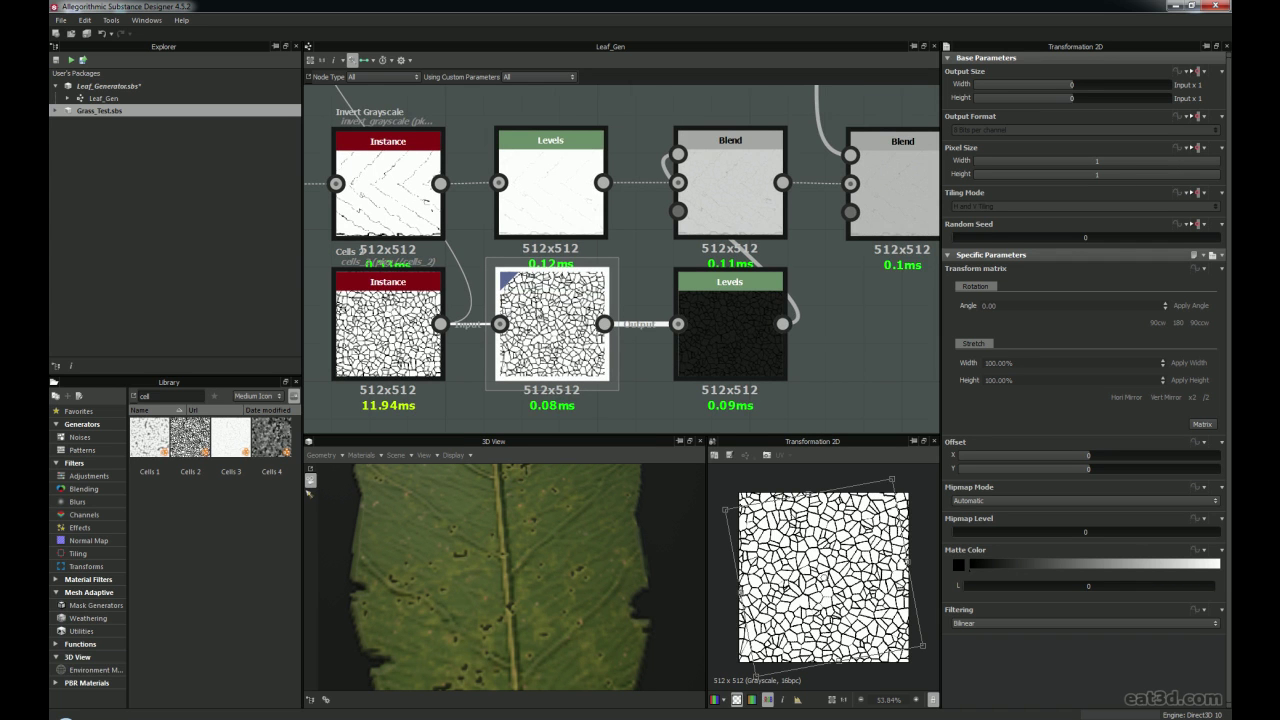
{"action": "middle_click_drag", "start_coordinate": [740, 323], "coordinate": [666, 319]}
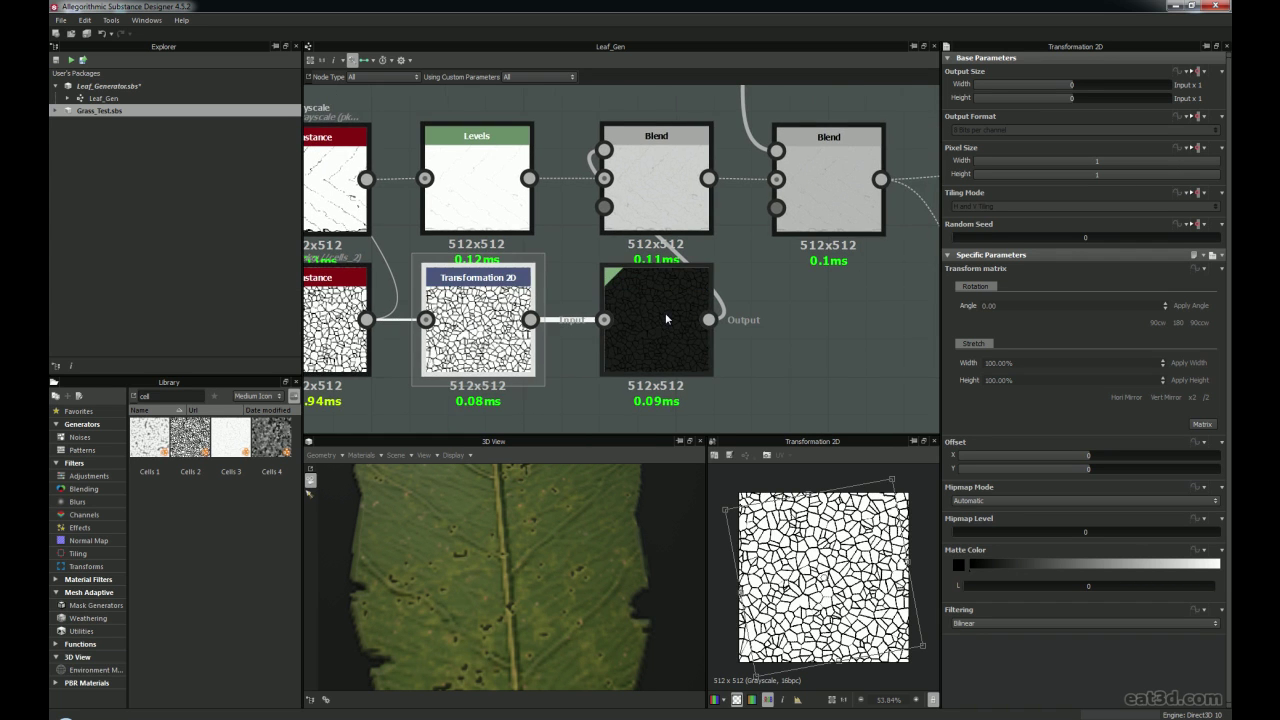
Preview the Levels node following the cell pattern's Transformation 2D and show the list of node types that can be added
{"action": "left_click", "coordinate": [666, 319]}
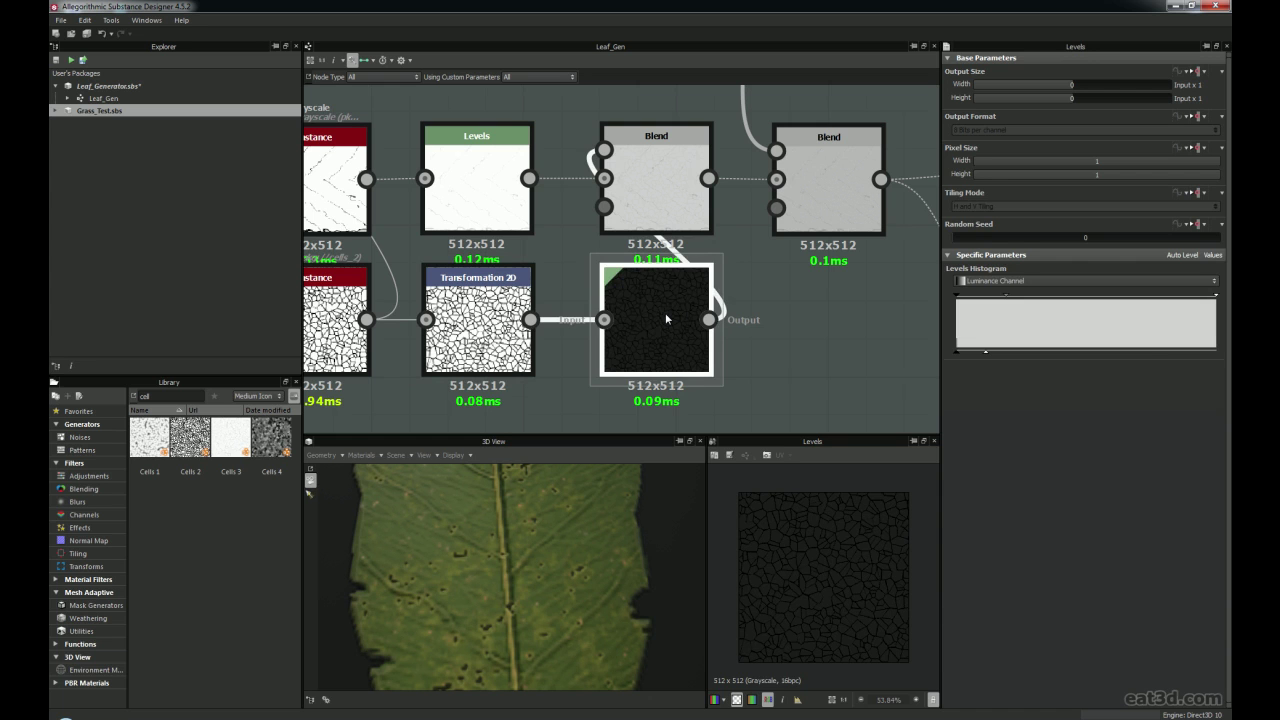
{"action": "right_click", "coordinate": [807, 366]}
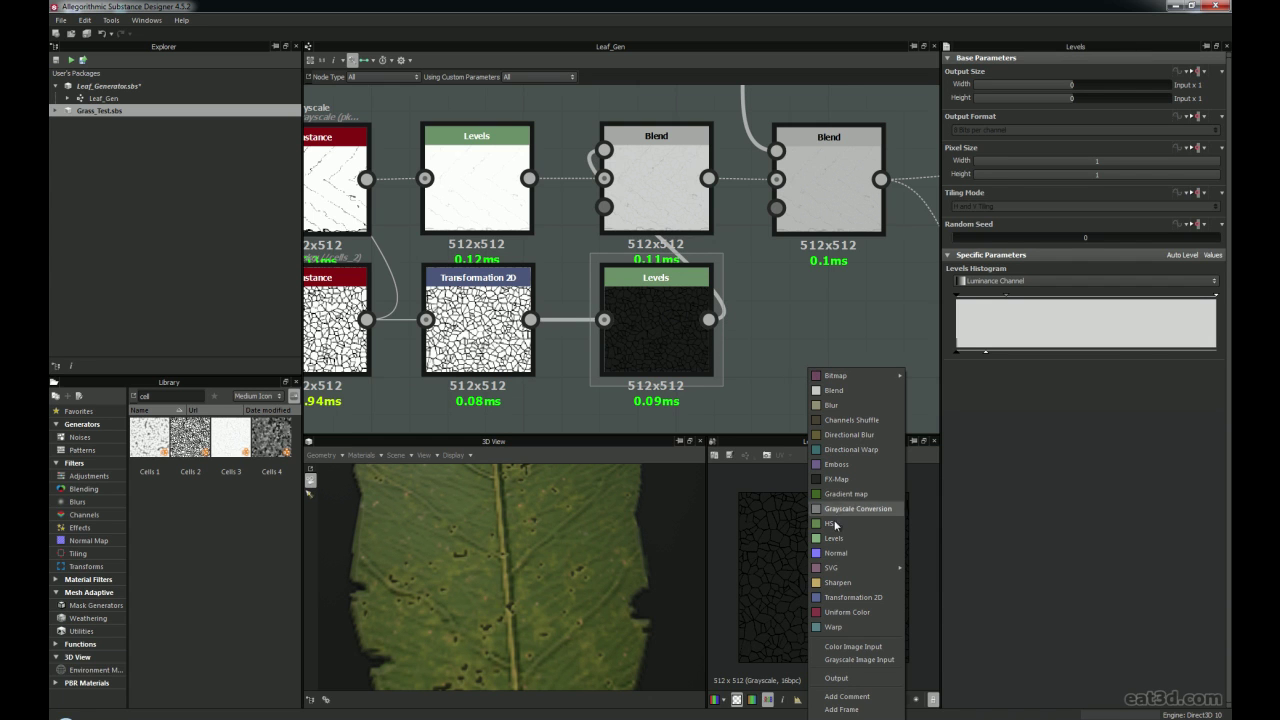
{"action": "left_click", "coordinate": [649, 329]}
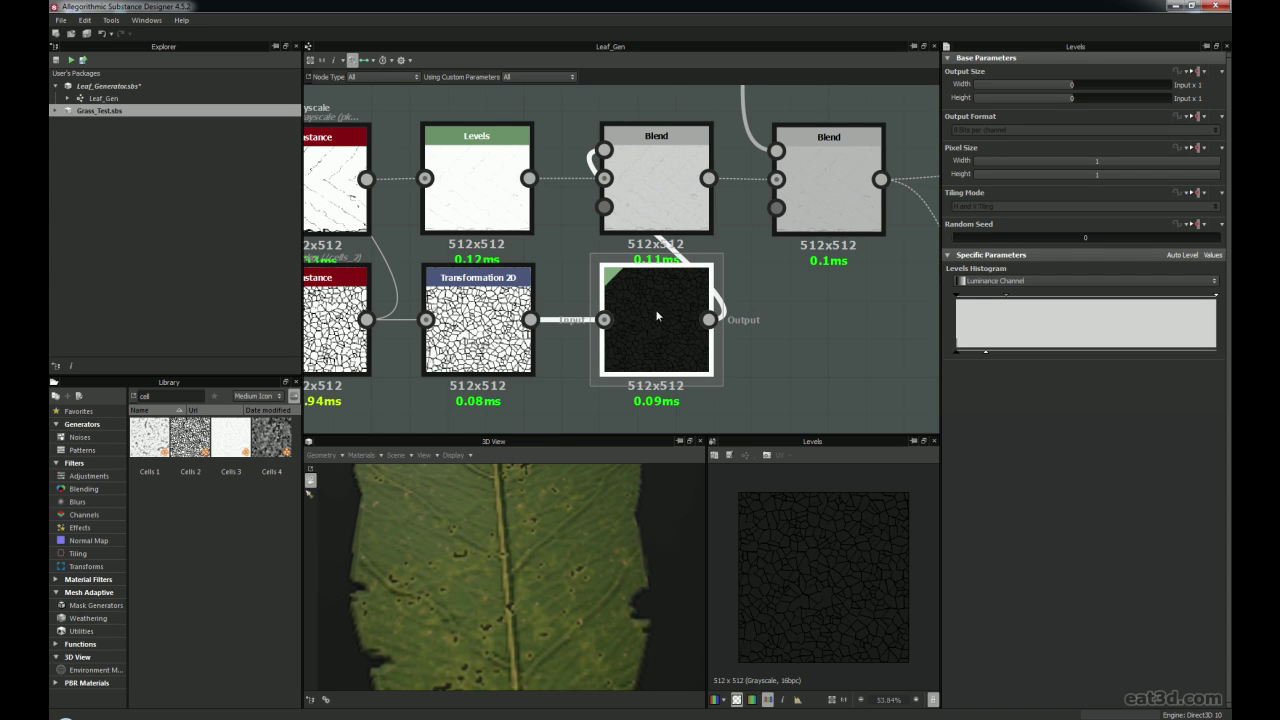
Select the Invert Grayscale node at the end of the upper cell branch, after Histogram Range
{"action": "middle_click_drag", "start_coordinate": [618, 316], "coordinate": [692, 376]}
{"action": "scroll", "coordinate": [692, 376], "scroll_direction": "down", "scroll_amount": 2}
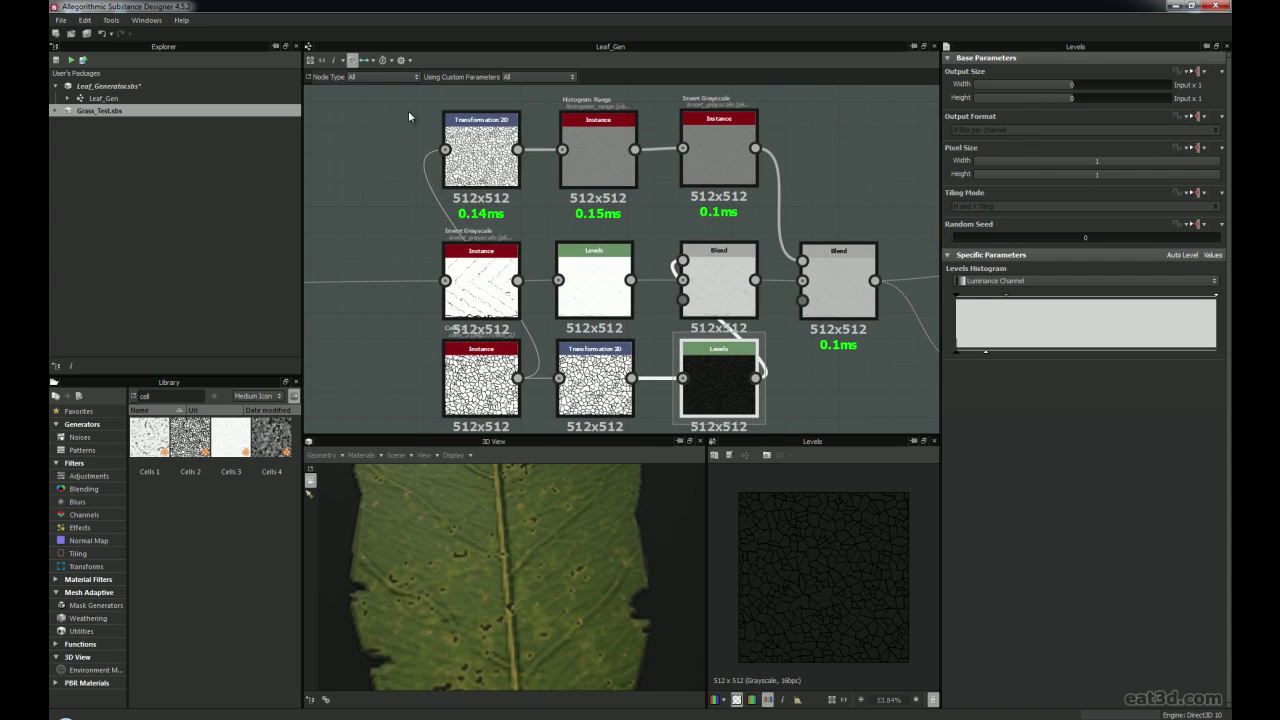
{"action": "left_click", "coordinate": [719, 155]}
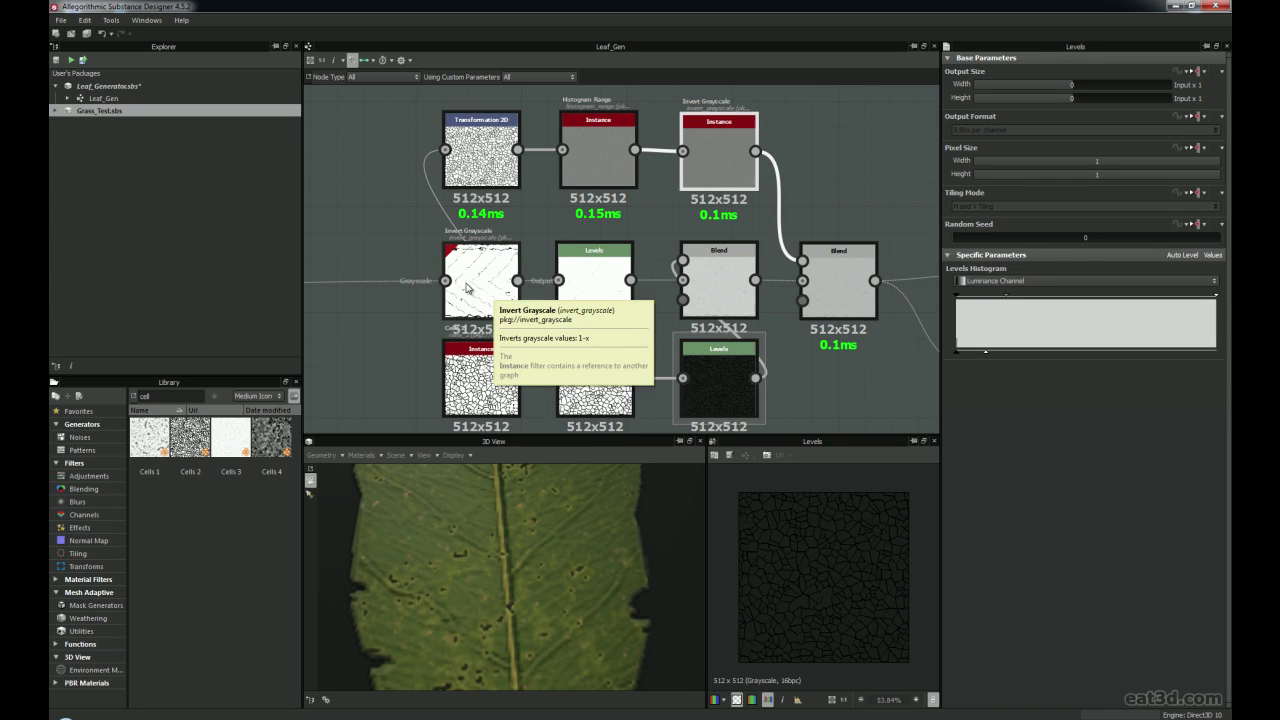
Preview the vein branch's Invert Grayscale, Levels and Multiply Blend nodes one after another
{"action": "middle_click_drag", "start_coordinate": [489, 283], "coordinate": [549, 254]}
{"action": "scroll", "coordinate": [549, 254], "scroll_direction": "up", "scroll_amount": 3}
{"action": "double_click", "coordinate": [549, 254]}
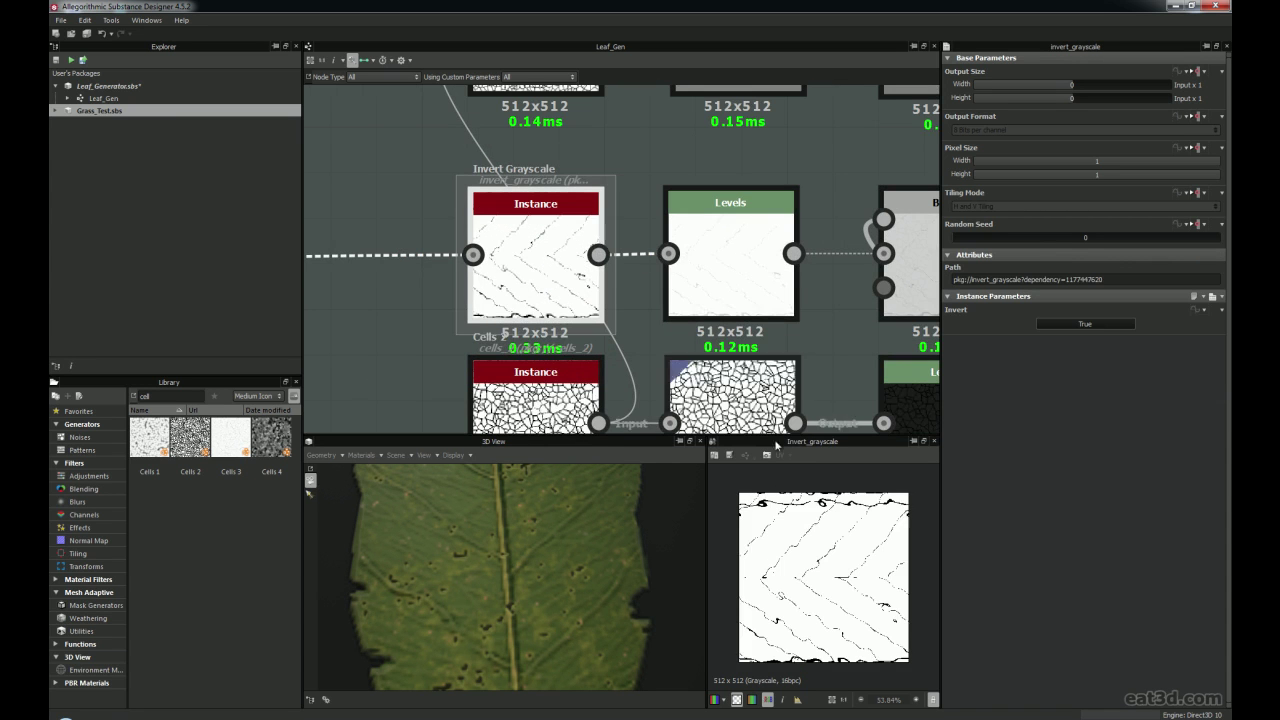
{"action": "double_click", "coordinate": [729, 243]}
{"action": "middle_click_drag", "start_coordinate": [729, 243], "coordinate": [529, 266]}
{"action": "scroll", "coordinate": [583, 264], "scroll_direction": "up", "scroll_amount": 3}
{"action": "middle_click_drag", "start_coordinate": [824, 257], "coordinate": [643, 289]}
{"action": "double_click", "coordinate": [694, 268]}
{"action": "scroll", "coordinate": [705, 277], "scroll_direction": "down", "scroll_amount": 3}
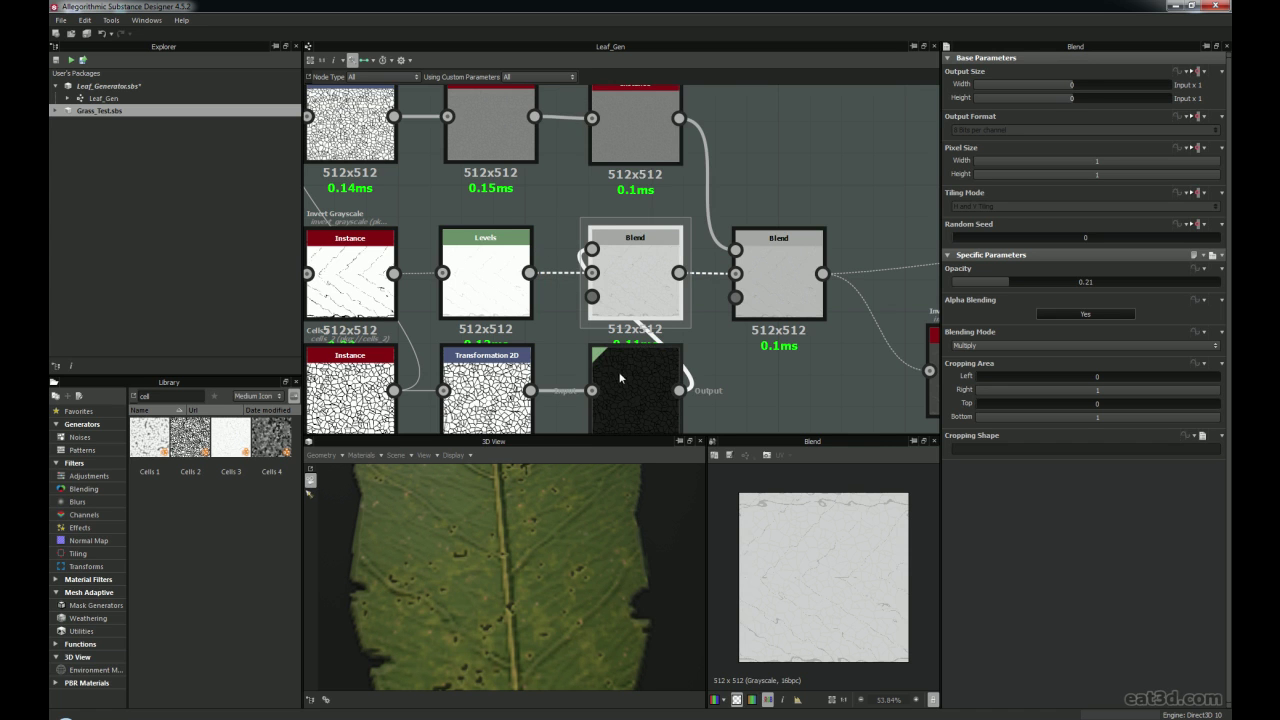
Preview the Min (Darken) Blend node and enlarge the 2D view to inspect its fine veins and cells
{"action": "middle_click_drag", "start_coordinate": [636, 383], "coordinate": [662, 361]}
{"action": "middle_click_drag", "start_coordinate": [800, 249], "coordinate": [629, 249]}
{"action": "double_click", "coordinate": [629, 249]}
{"action": "scroll", "coordinate": [832, 541], "scroll_direction": "up", "scroll_amount": 4}
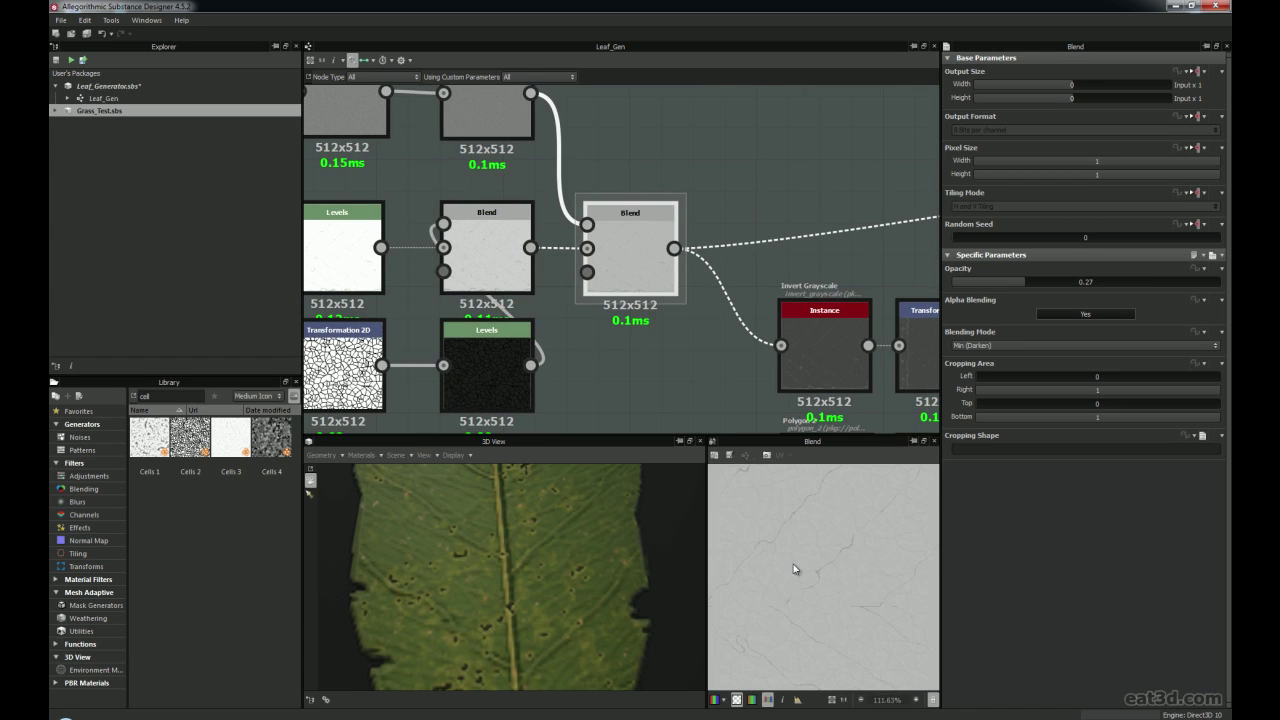
{"action": "scroll", "coordinate": [812, 545], "scroll_direction": "up", "scroll_amount": 3}
{"action": "left_click_drag", "start_coordinate": [706, 495], "coordinate": [652, 495]}
{"action": "scroll", "coordinate": [766, 546], "scroll_direction": "up", "scroll_amount": 1}
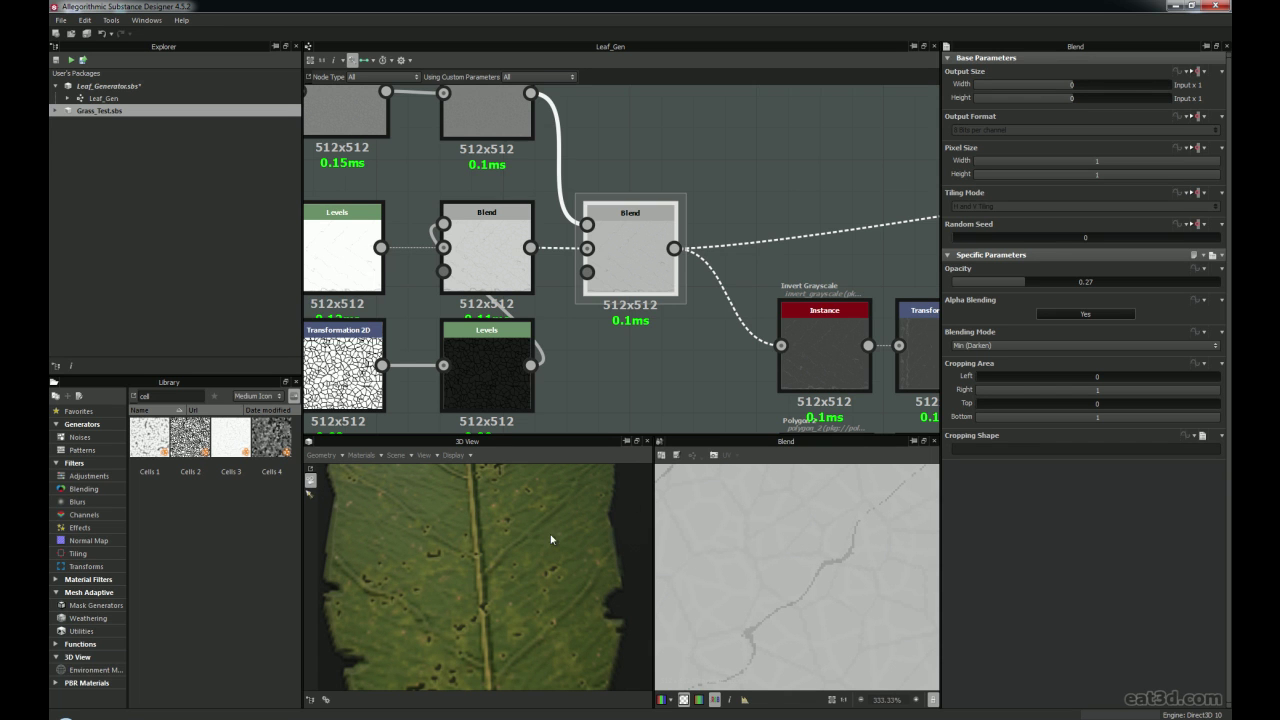
Examine the Invert Grayscale, Polygon 2 and Directional Warp branch after the final Blend, and compare it with the whole leaf in 3D
{"action": "scroll", "coordinate": [728, 382], "scroll_direction": "down", "scroll_amount": 4}
{"action": "middle_click_drag", "start_coordinate": [728, 382], "coordinate": [502, 338]}
{"action": "scroll", "coordinate": [578, 346], "scroll_direction": "up", "scroll_amount": 2}
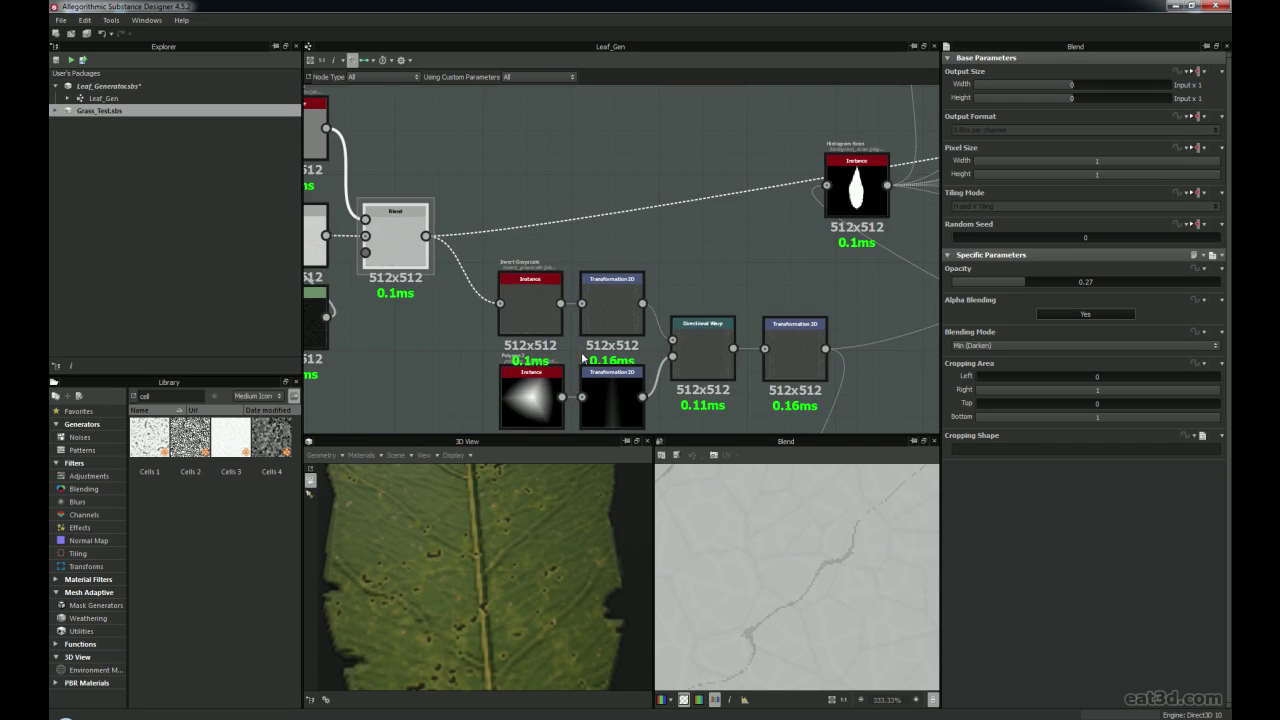
{"action": "middle_click_drag", "start_coordinate": [618, 280], "coordinate": [715, 250]}
{"action": "scroll", "coordinate": [720, 255], "scroll_direction": "up", "scroll_amount": 3}
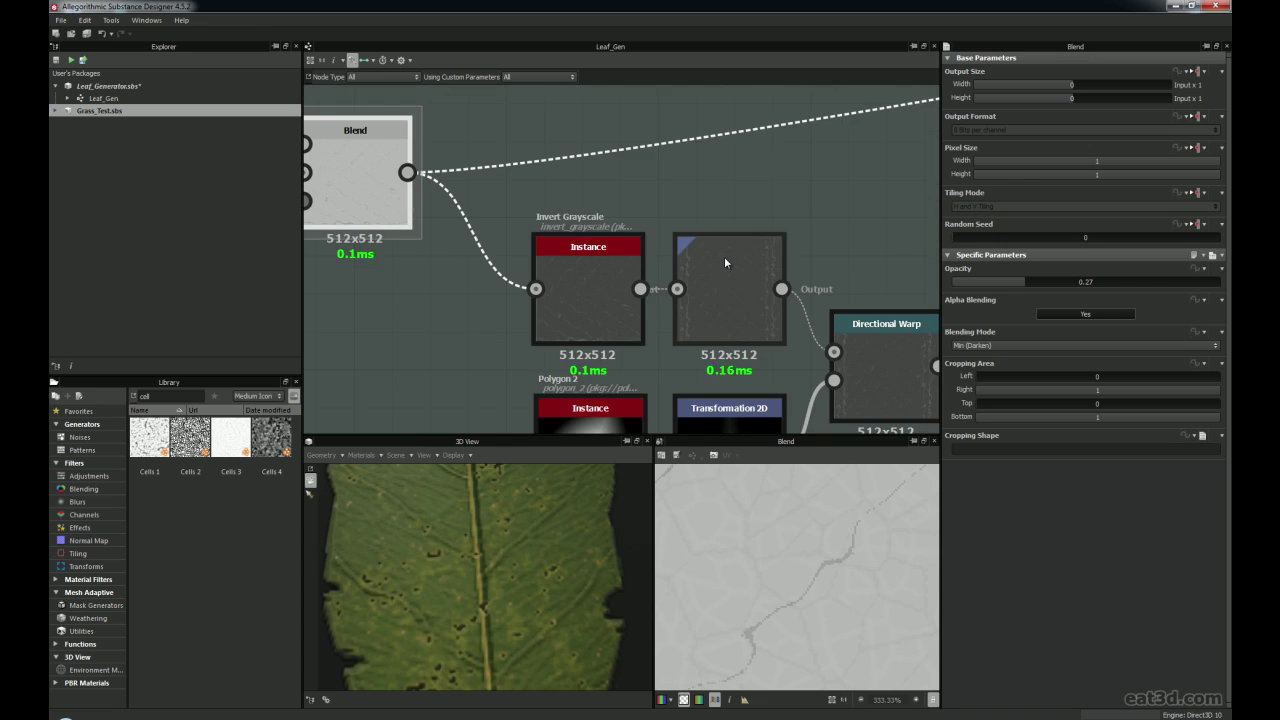
{"action": "scroll", "coordinate": [514, 265], "scroll_direction": "down", "scroll_amount": 3}
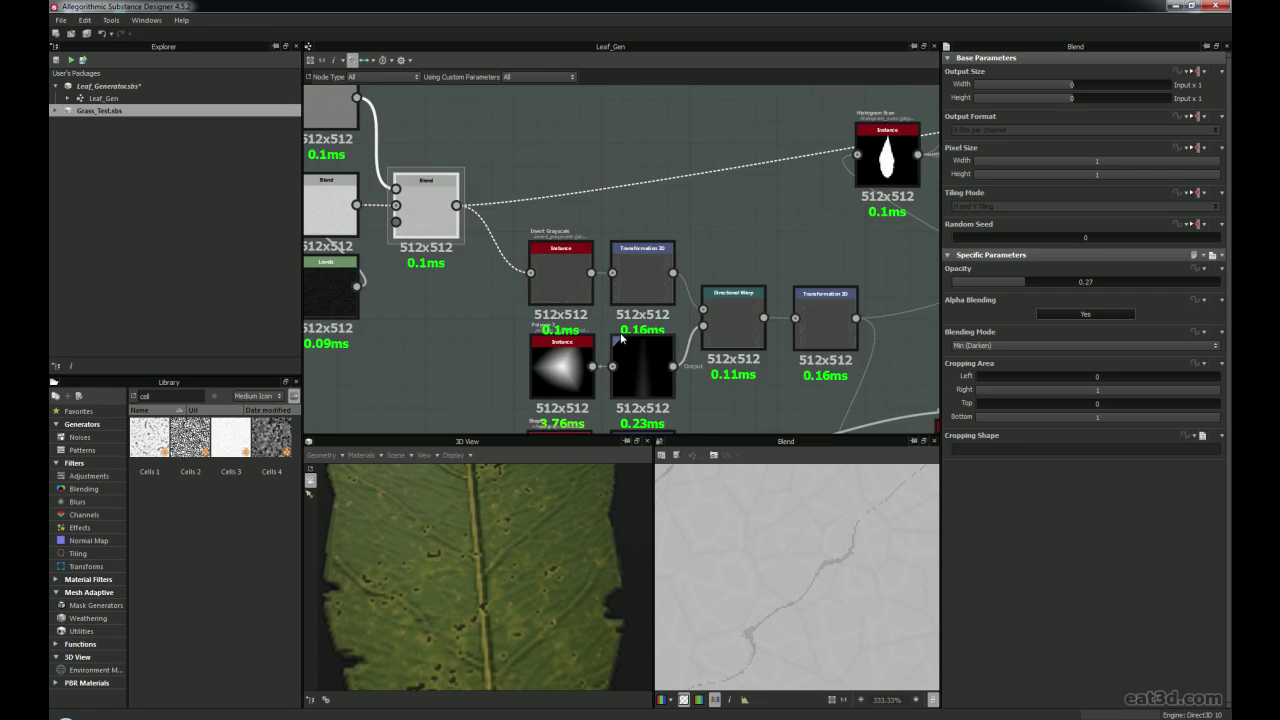
{"action": "scroll", "coordinate": [414, 573], "scroll_direction": "down", "scroll_amount": 3}
{"action": "scroll", "coordinate": [457, 538], "scroll_direction": "up", "scroll_amount": 2}
{"action": "middle_click_drag", "start_coordinate": [458, 539], "coordinate": [465, 544]}
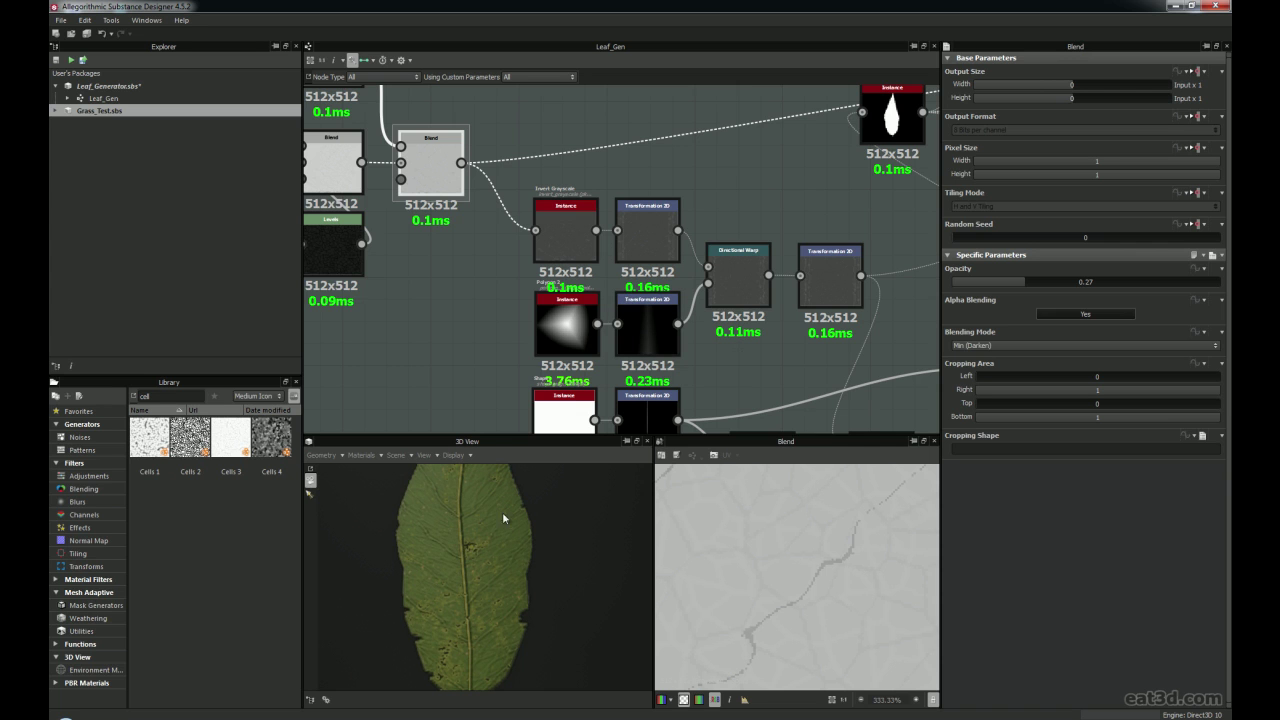
{"action": "left_click_drag", "start_coordinate": [449, 543], "coordinate": [490, 537]}
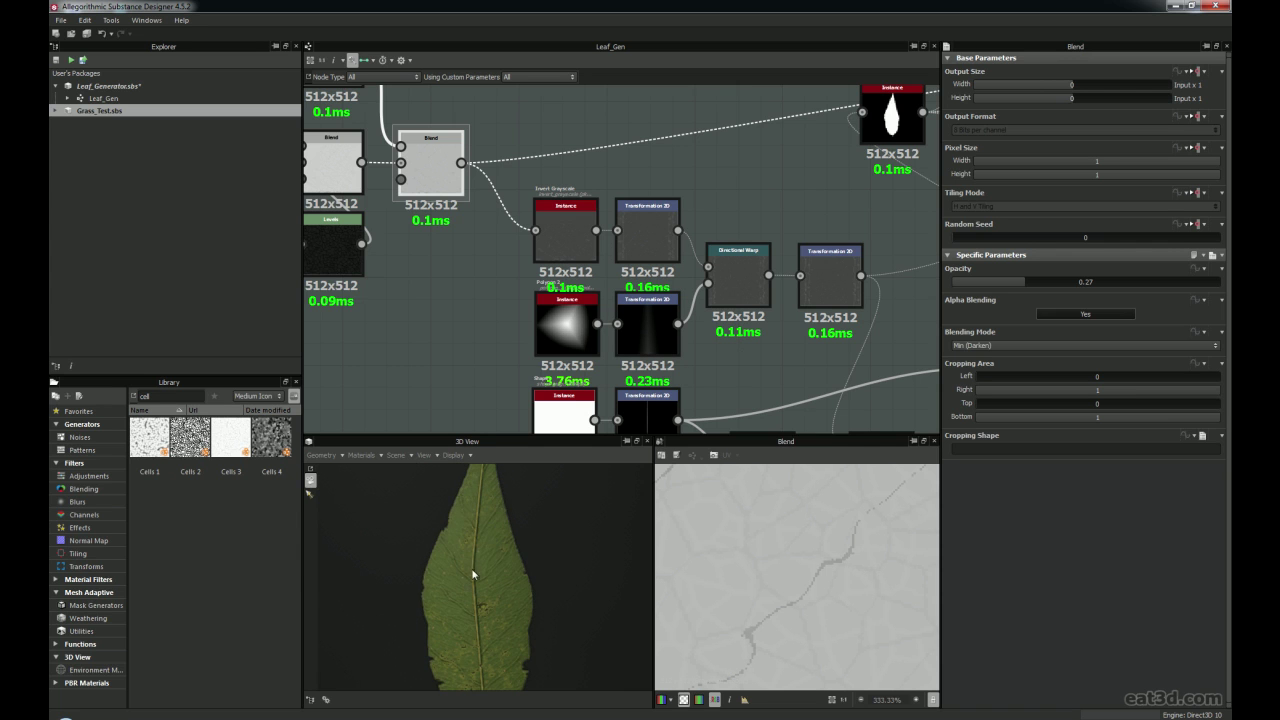
Preview the Invert Grayscale node fed by the final Blend and inspect its inverted vein detail up close
{"action": "scroll", "coordinate": [526, 268], "scroll_direction": "up", "scroll_amount": 4}
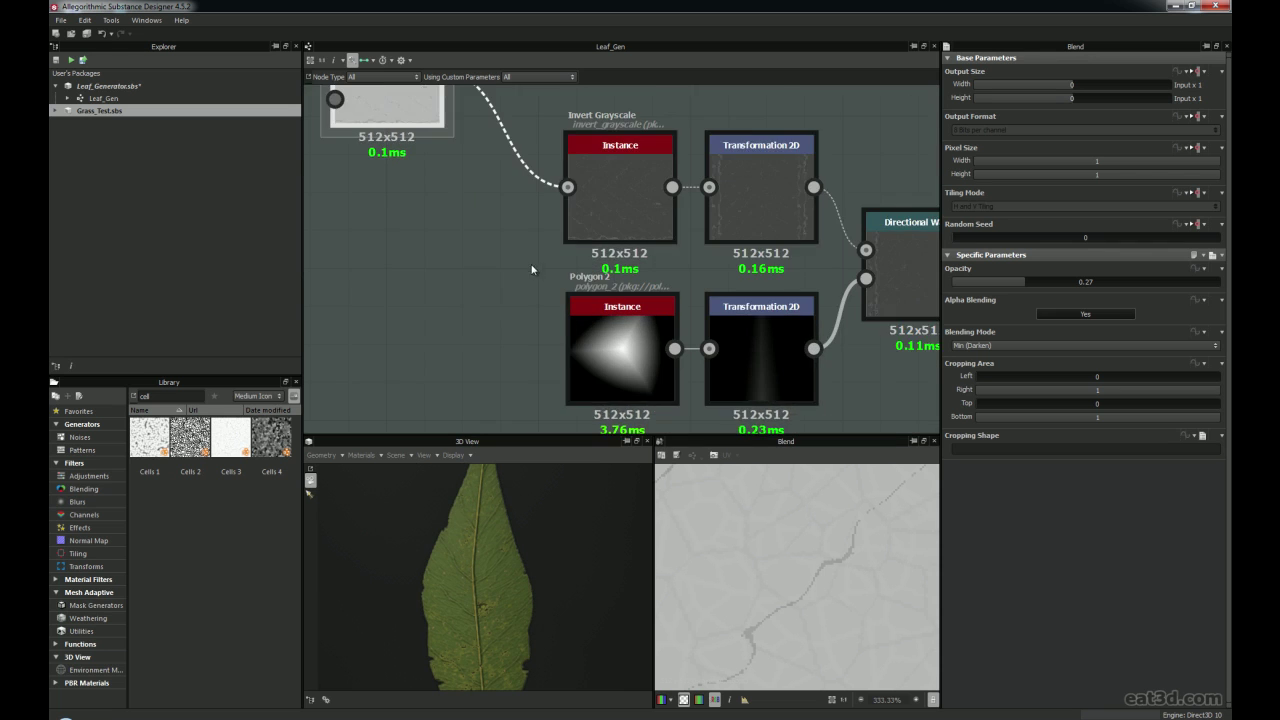
{"action": "middle_click_drag", "start_coordinate": [604, 282], "coordinate": [544, 241]}
{"action": "double_click", "coordinate": [487, 240]}
{"action": "scroll", "coordinate": [742, 522], "scroll_direction": "down", "scroll_amount": 9}
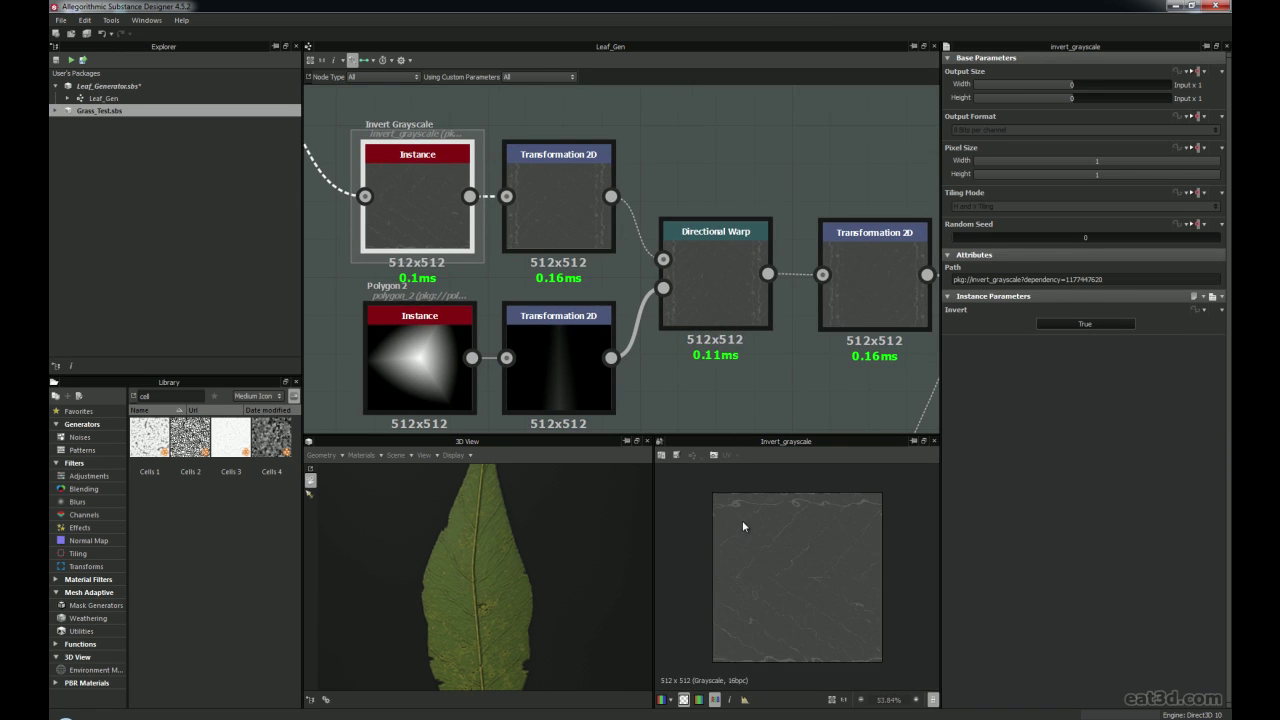
{"action": "scroll", "coordinate": [746, 523], "scroll_direction": "up", "scroll_amount": 1}
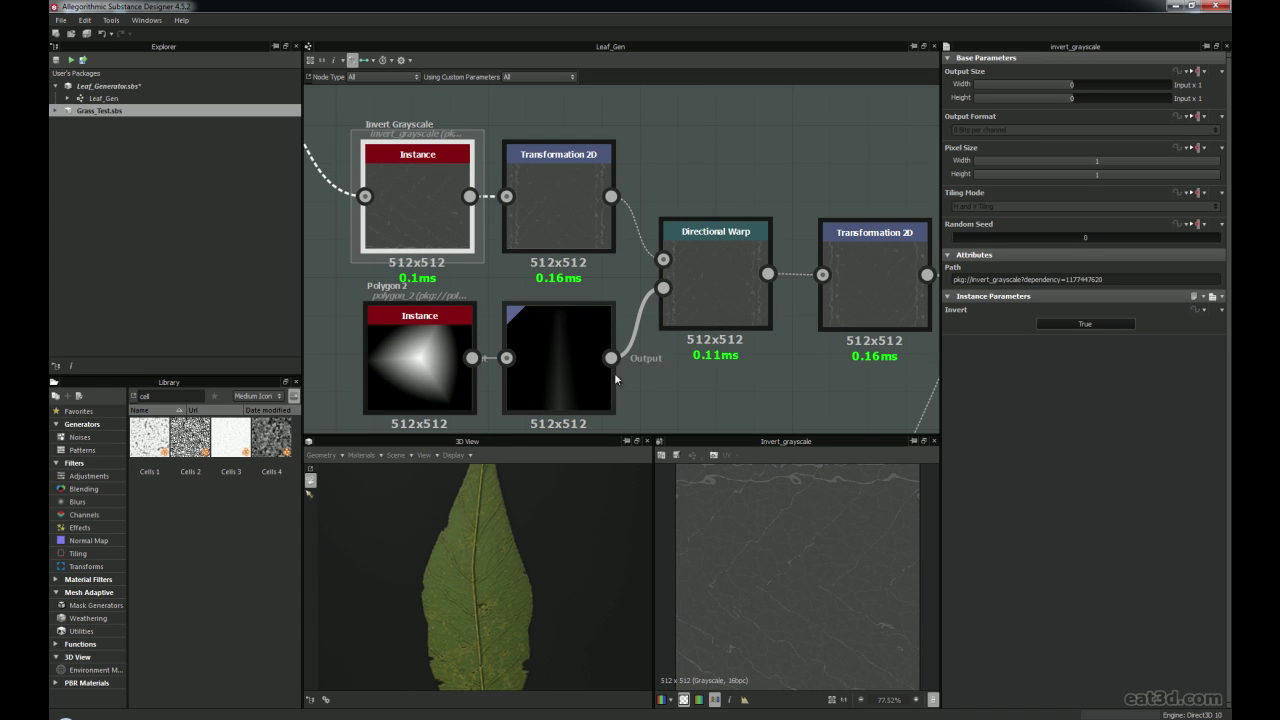
{"action": "scroll", "coordinate": [789, 597], "scroll_direction": "up", "scroll_amount": 4}
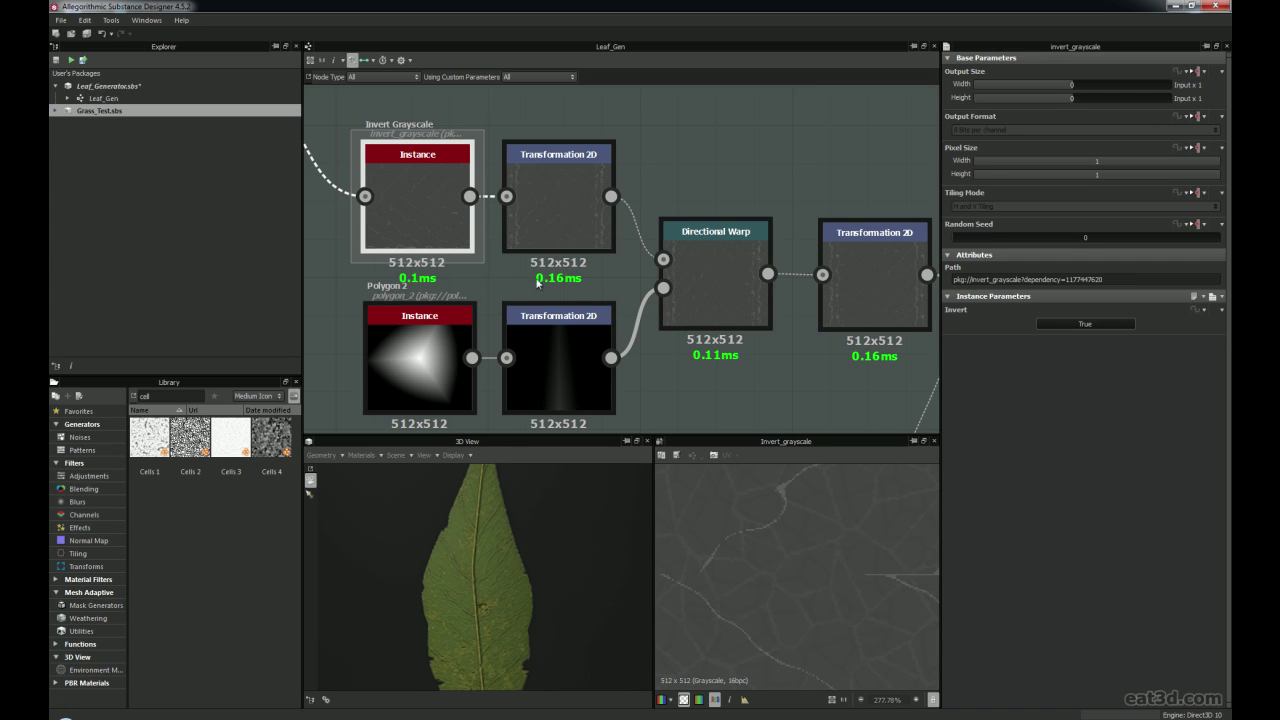
Stretch the inverted vein pattern in its Transformation 2D node, undoing the last adjustment to leave an X offset of 0.2091
{"action": "middle_click_drag", "start_coordinate": [514, 274], "coordinate": [522, 286]}
{"action": "double_click", "coordinate": [556, 224]}
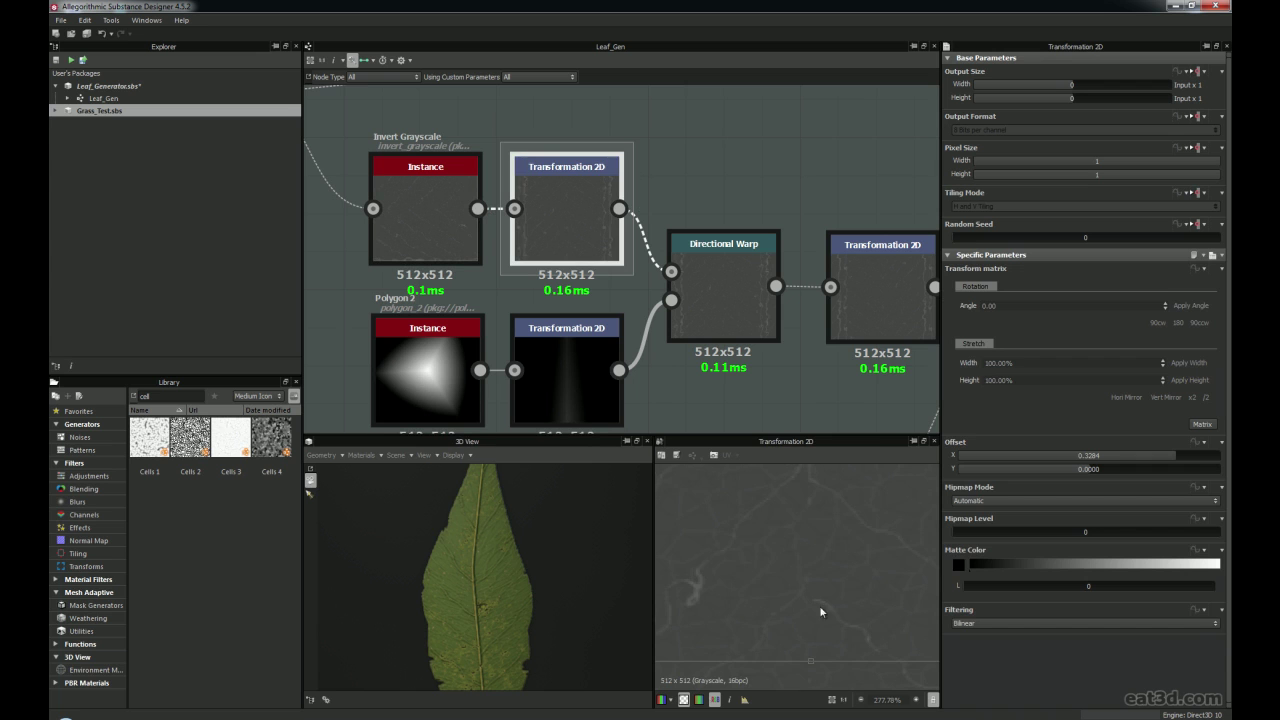
{"action": "scroll", "coordinate": [815, 573], "scroll_direction": "down", "scroll_amount": 5}
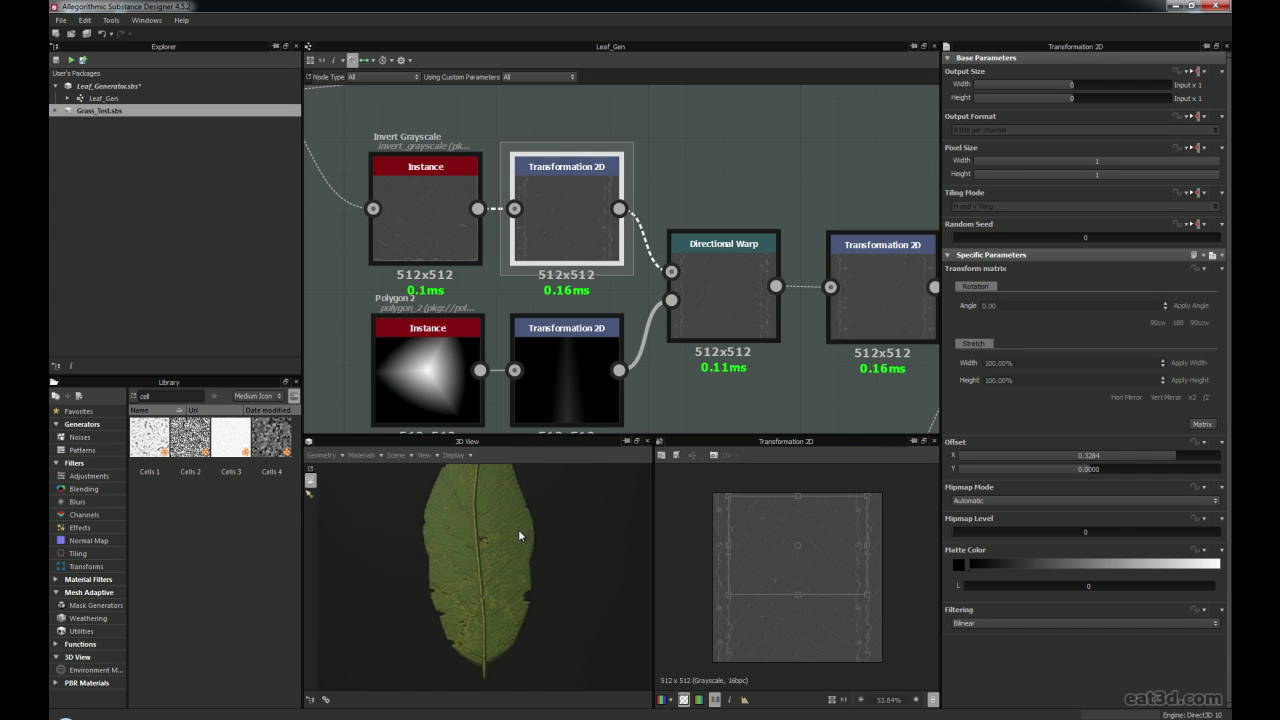
{"action": "scroll", "coordinate": [519, 530], "scroll_direction": "up", "scroll_amount": 2}
{"action": "mouse_move", "coordinate": [798, 594]}
{"action": "left_mouse_down"}
{"action": "mouse_move", "coordinate": [799, 618]}
{"action": "mouse_move", "coordinate": [798, 591]}
{"action": "left_mouse_up"}
{"action": "scroll", "coordinate": [462, 559], "scroll_direction": "down", "scroll_amount": 3}
{"action": "left_click_drag", "start_coordinate": [462, 559], "coordinate": [480, 538]}
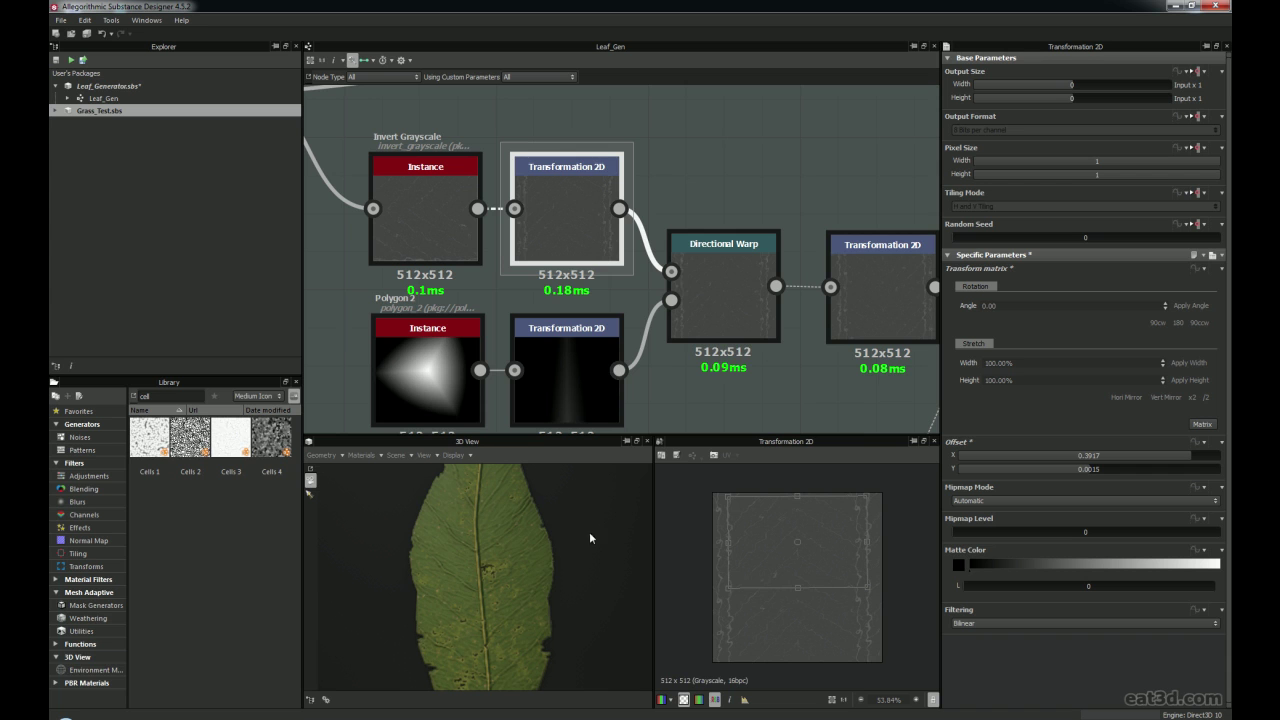
{"action": "key", "text": "ctrl+z"}
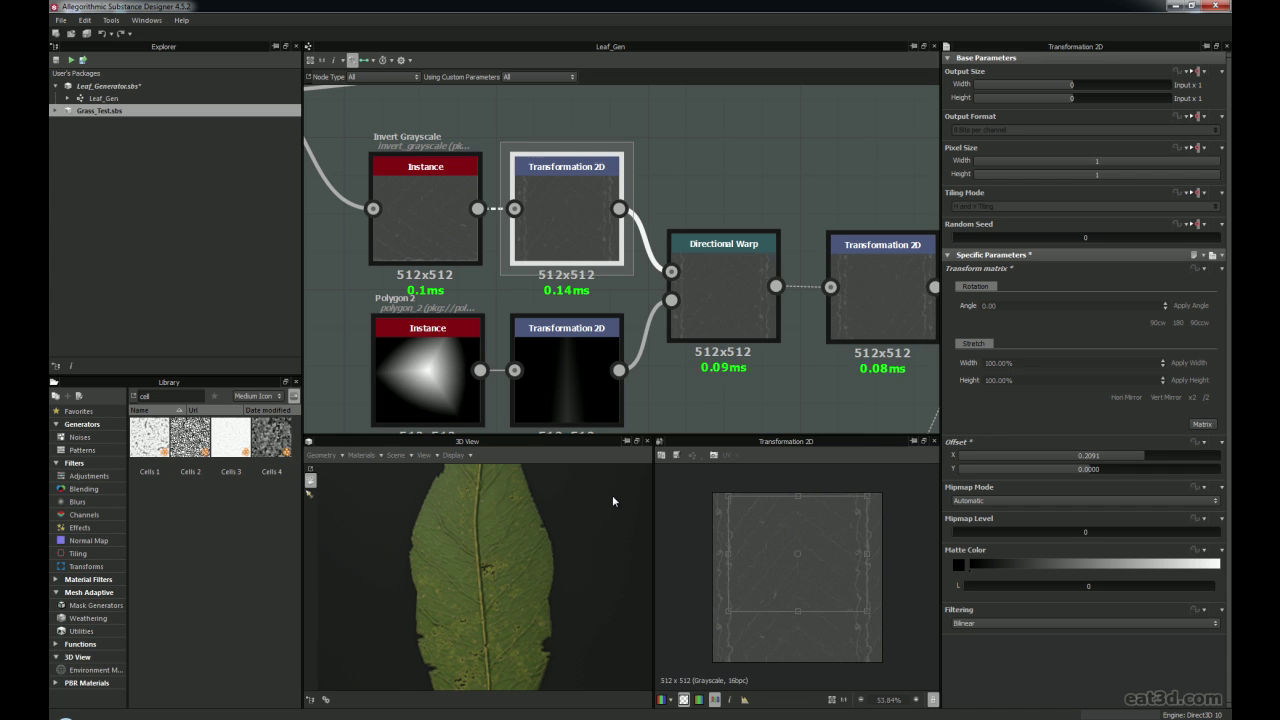
Preview the Directional Warp node with its intensity and warp angle, and show the list of node types that can be added
{"action": "middle_click_drag", "start_coordinate": [621, 348], "coordinate": [603, 319]}
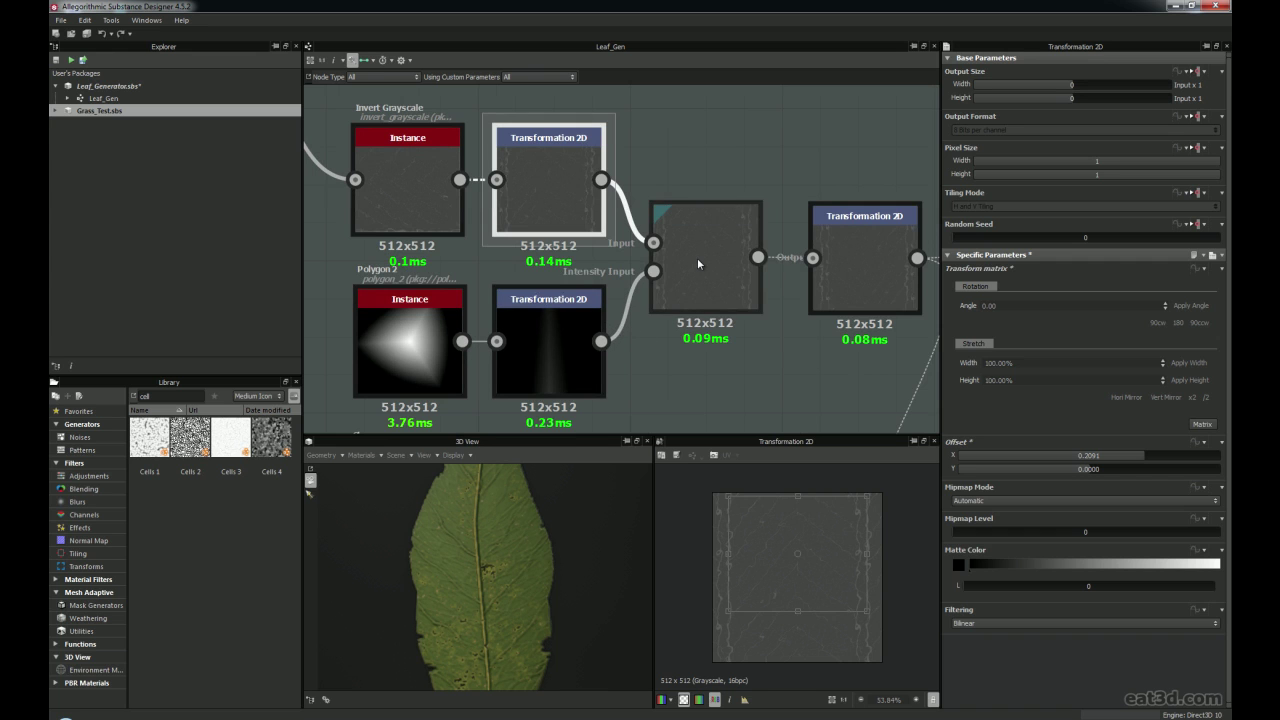
{"action": "left_click", "coordinate": [716, 311]}
{"action": "middle_click_drag", "start_coordinate": [734, 344], "coordinate": [712, 338]}
{"action": "right_click", "coordinate": [729, 369]}
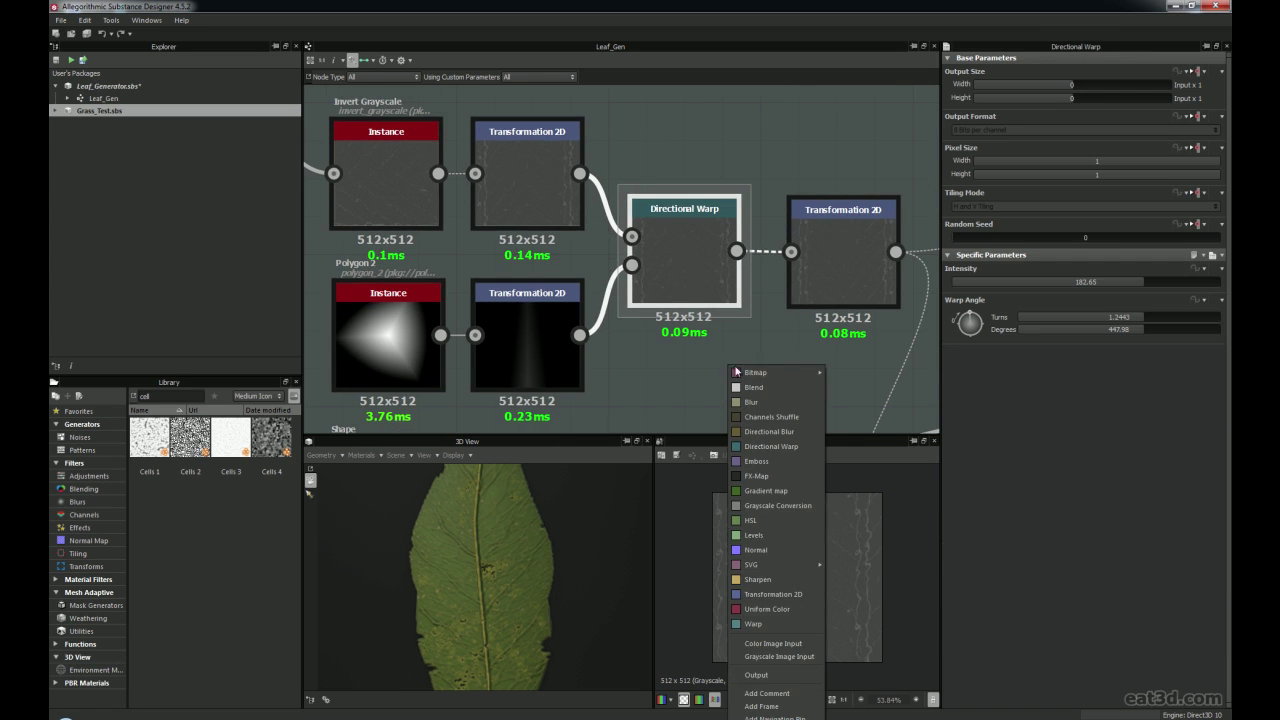
{"action": "left_click", "coordinate": [650, 358]}
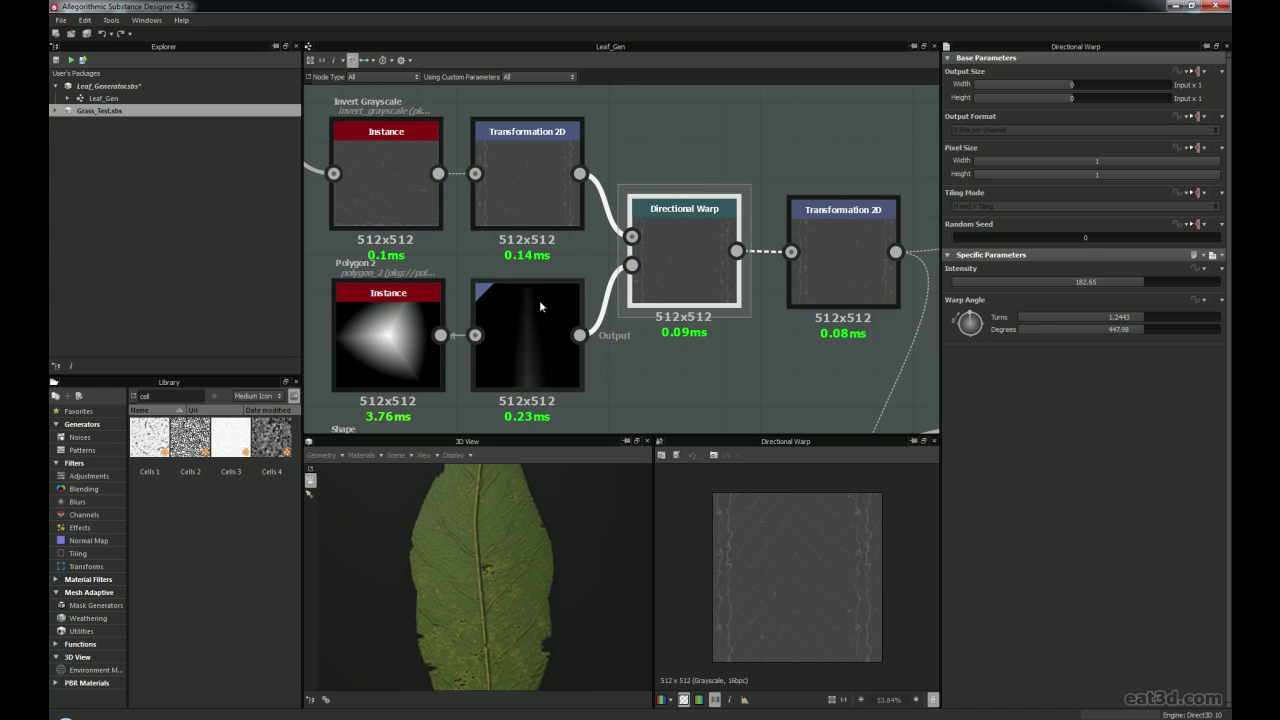
Inspect the narrow gradient driving the Directional Warp's intensity and preview its Polygon 2 source with the shape parameters
{"action": "scroll", "coordinate": [527, 357], "scroll_direction": "up", "scroll_amount": 4}
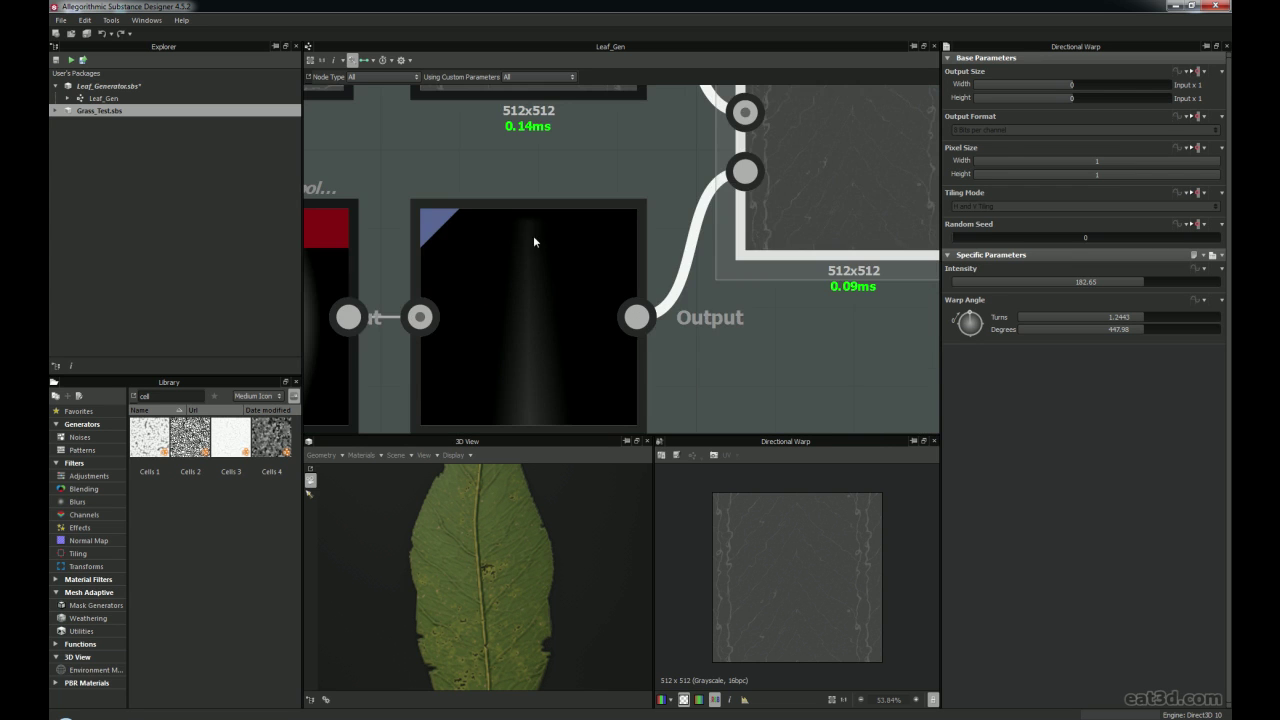
{"action": "scroll", "coordinate": [540, 333], "scroll_direction": "down", "scroll_amount": 3}
{"action": "middle_click_drag", "start_coordinate": [628, 323], "coordinate": [648, 317]}
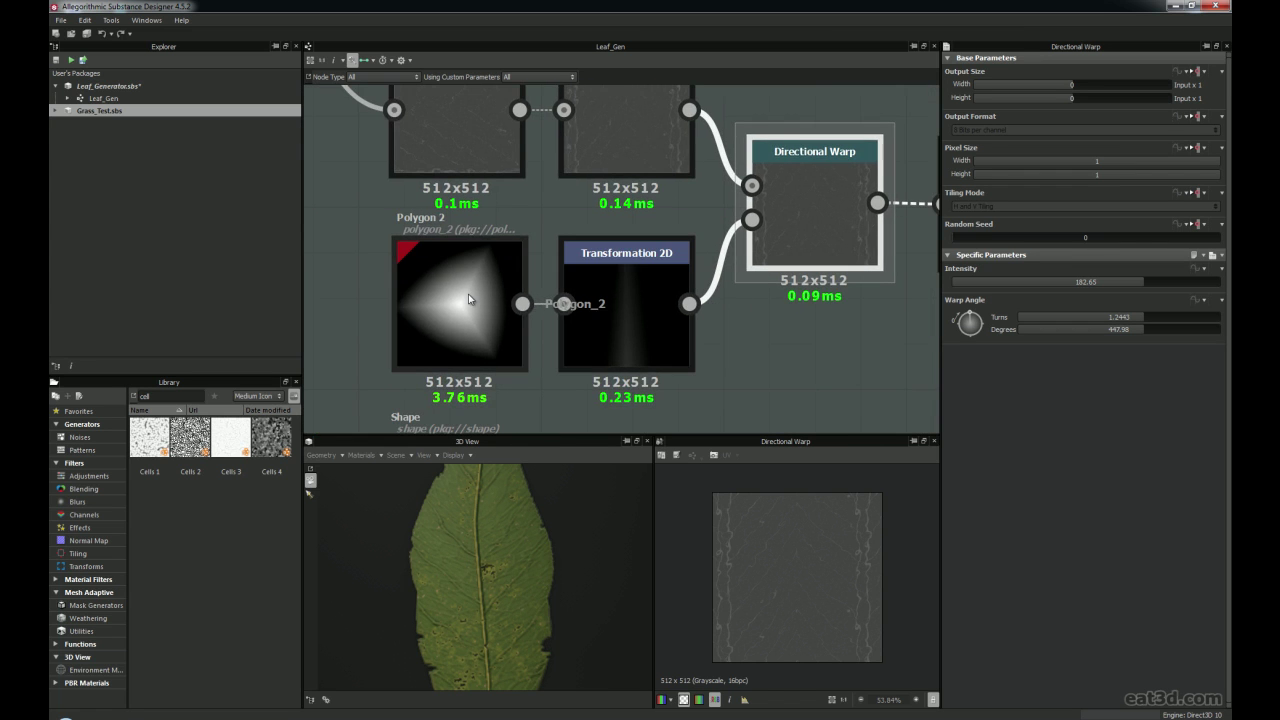
{"action": "scroll", "coordinate": [469, 298], "scroll_direction": "down", "scroll_amount": 5}
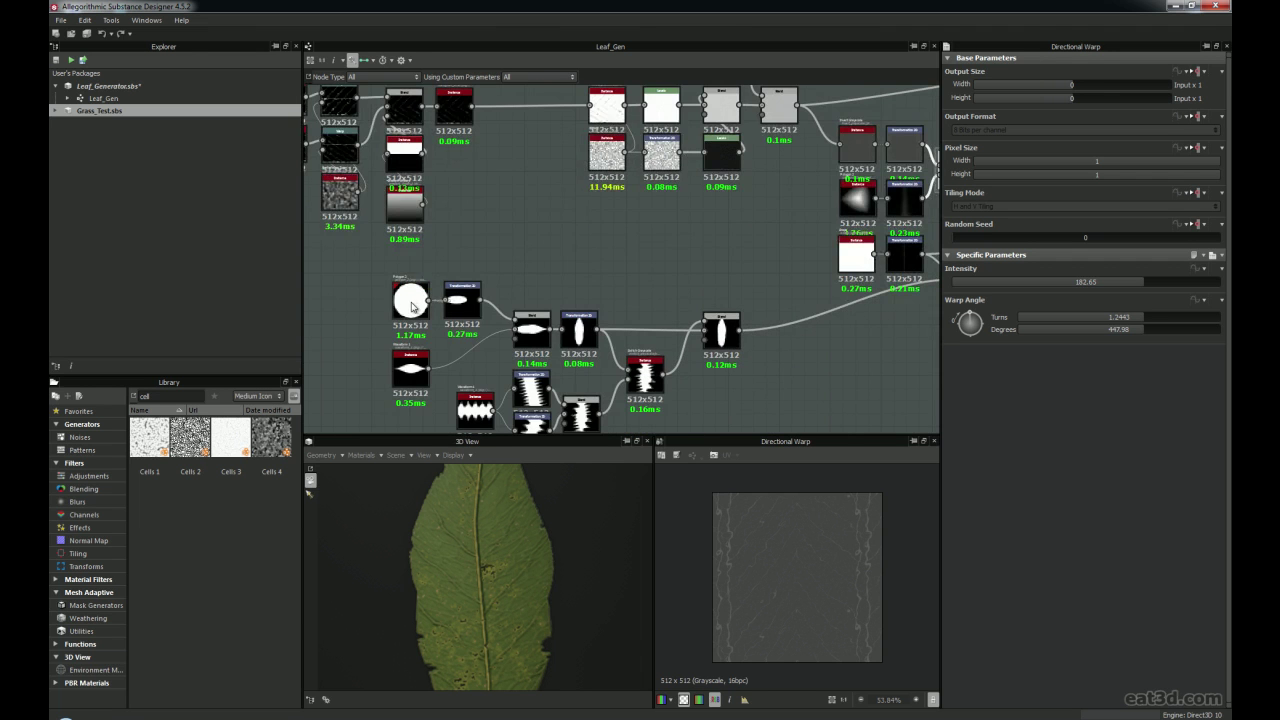
{"action": "scroll", "coordinate": [413, 303], "scroll_direction": "up", "scroll_amount": 5}
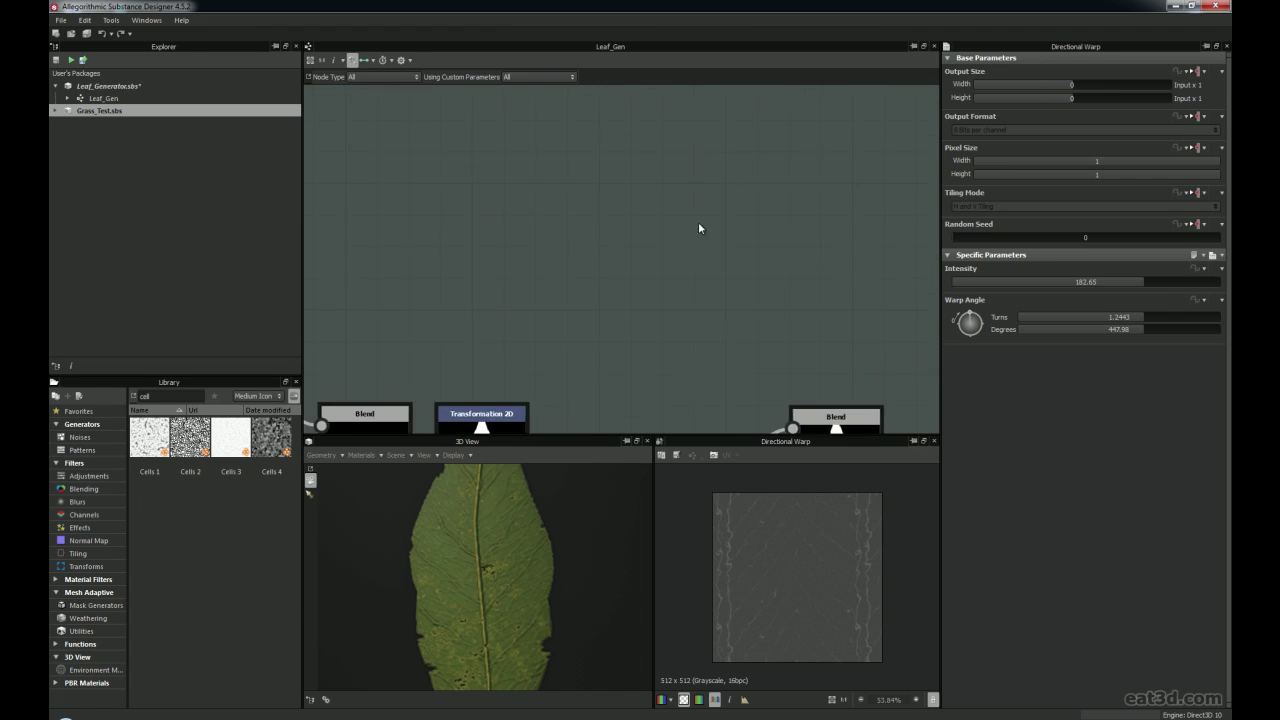
{"action": "scroll", "coordinate": [606, 258], "scroll_direction": "up", "scroll_amount": 4}
{"action": "left_click", "coordinate": [545, 232]}
{"action": "double_click", "coordinate": [545, 237]}
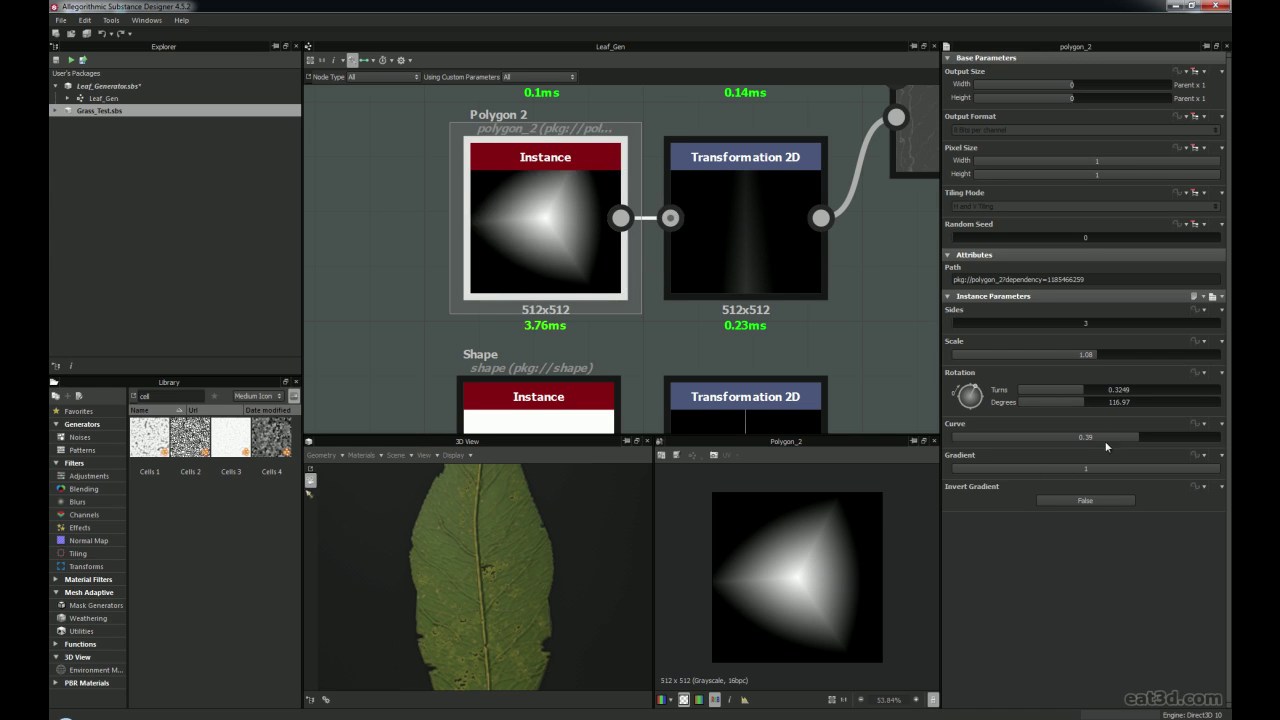
Preview the Transformation 2D node fed by Polygon 2 and examine how its transform frame narrows the gradient
{"action": "middle_click_drag", "start_coordinate": [722, 274], "coordinate": [582, 300]}
{"action": "left_click", "coordinate": [622, 263]}
{"action": "scroll", "coordinate": [812, 604], "scroll_direction": "down", "scroll_amount": 10}
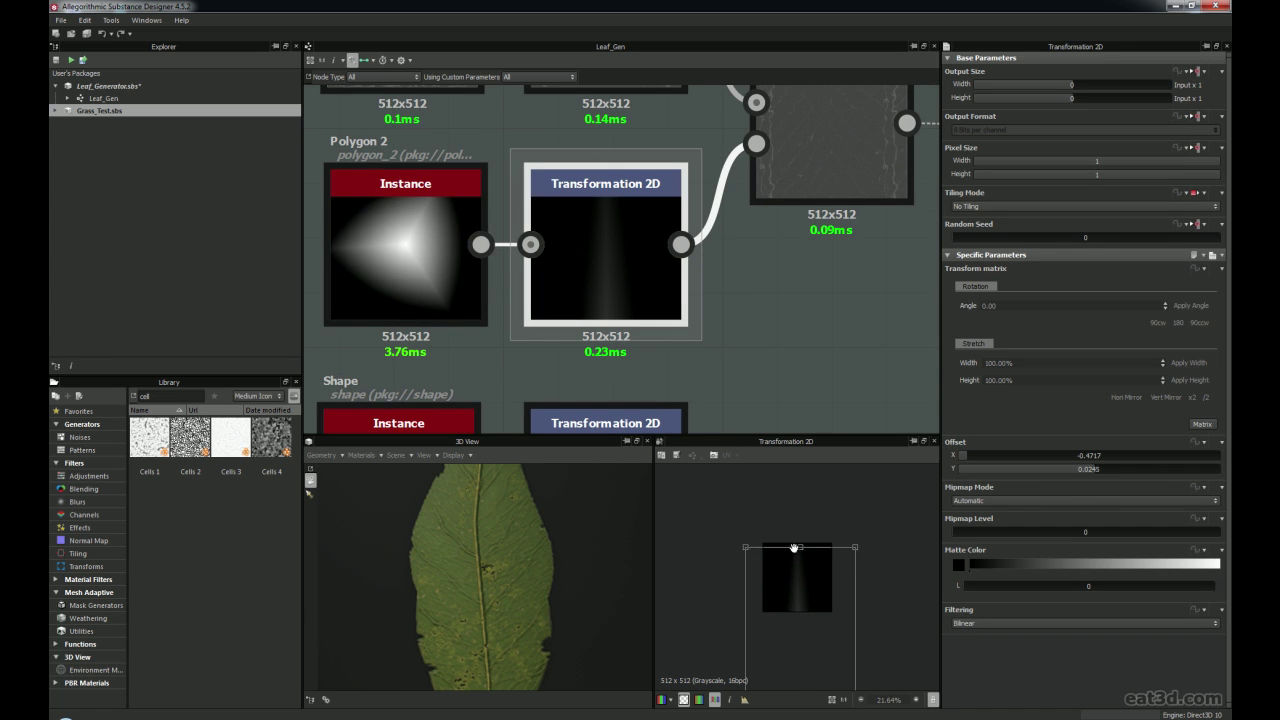
{"action": "scroll", "coordinate": [828, 628], "scroll_direction": "down", "scroll_amount": 2}
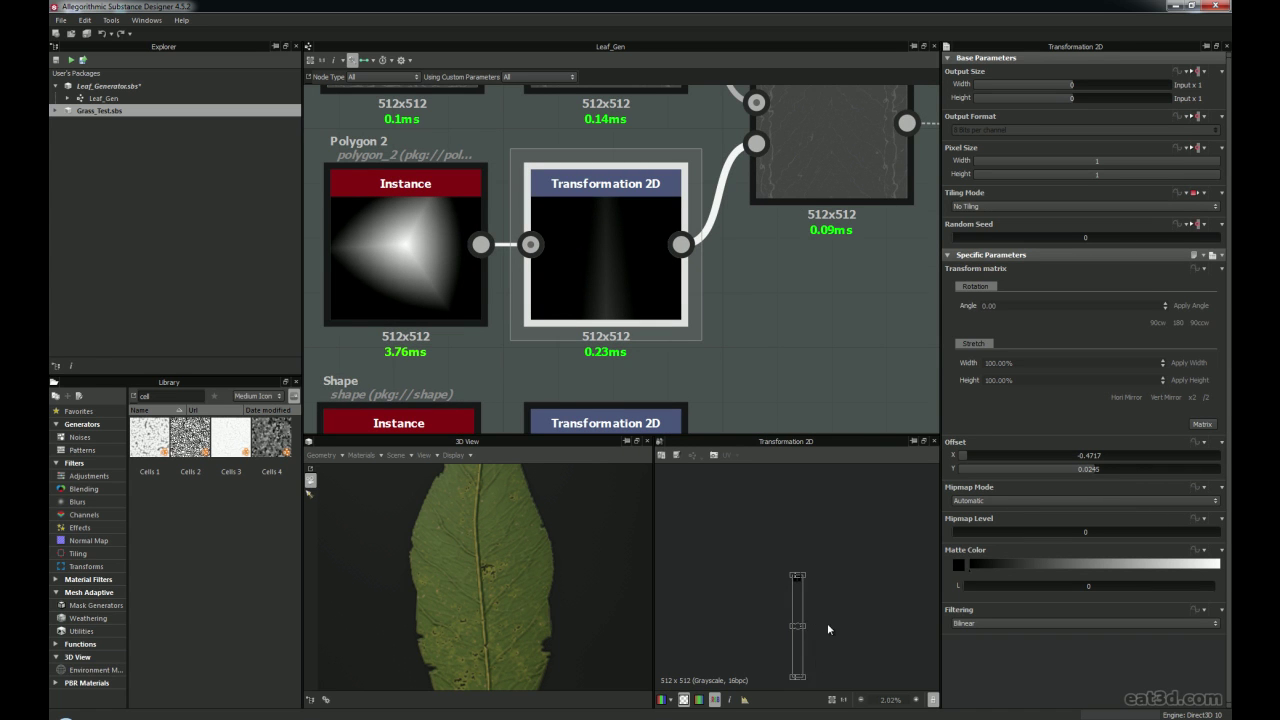
{"action": "scroll", "coordinate": [804, 638], "scroll_direction": "up", "scroll_amount": 12}
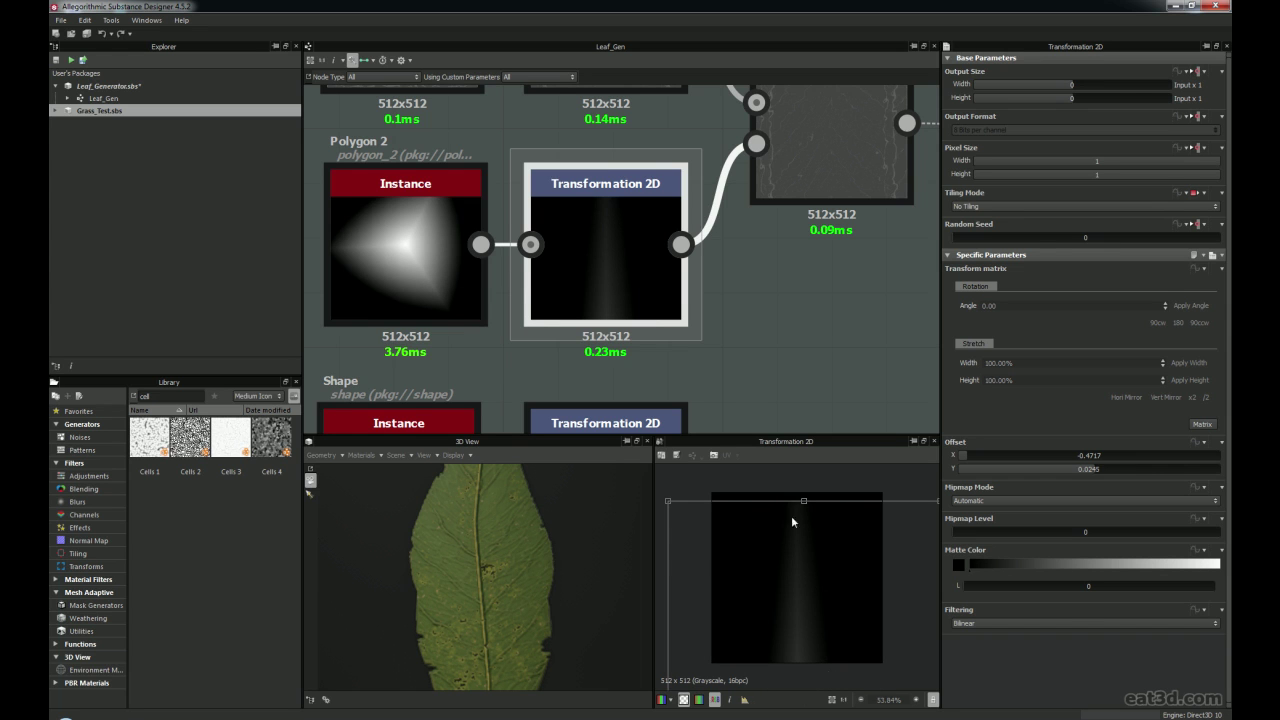
Preview the Directional Warp result and compare its warped vein pattern with the veins on the 3D leaf
{"action": "middle_click_drag", "start_coordinate": [753, 292], "coordinate": [552, 402]}
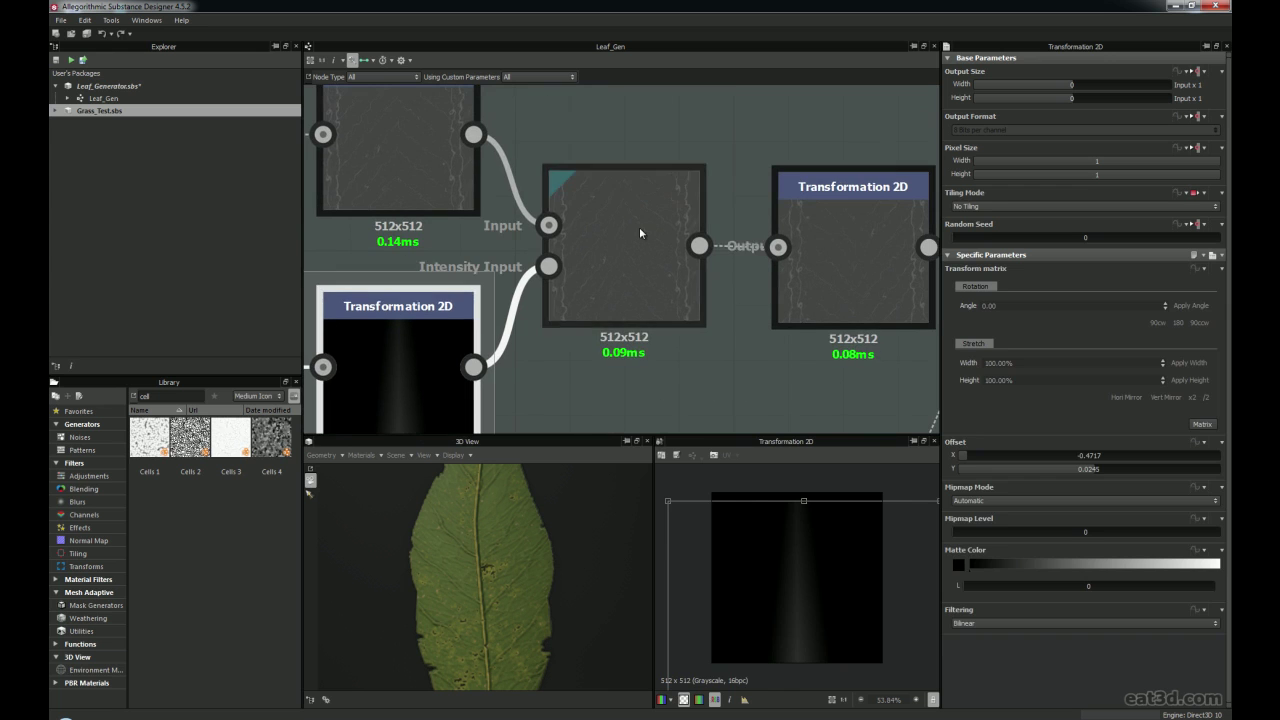
{"action": "left_click", "coordinate": [639, 233]}
{"action": "scroll", "coordinate": [783, 592], "scroll_direction": "up", "scroll_amount": 2}
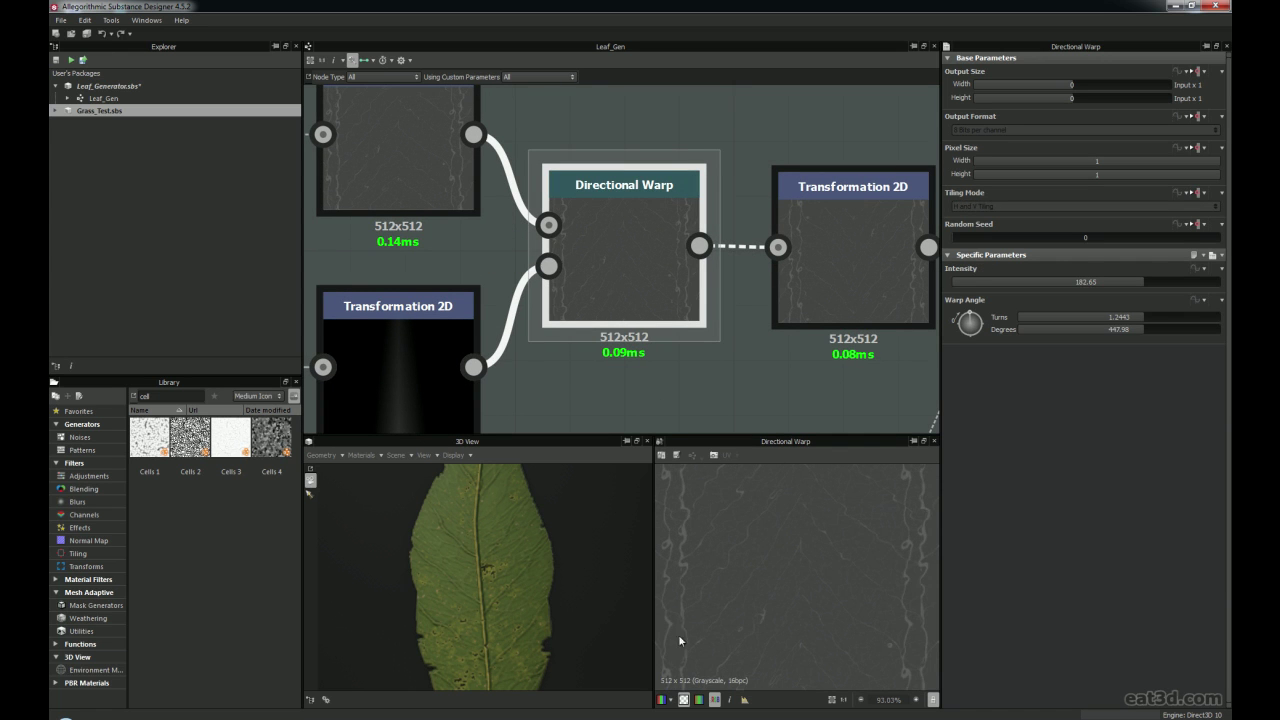
{"action": "scroll", "coordinate": [463, 576], "scroll_direction": "up", "scroll_amount": 3}
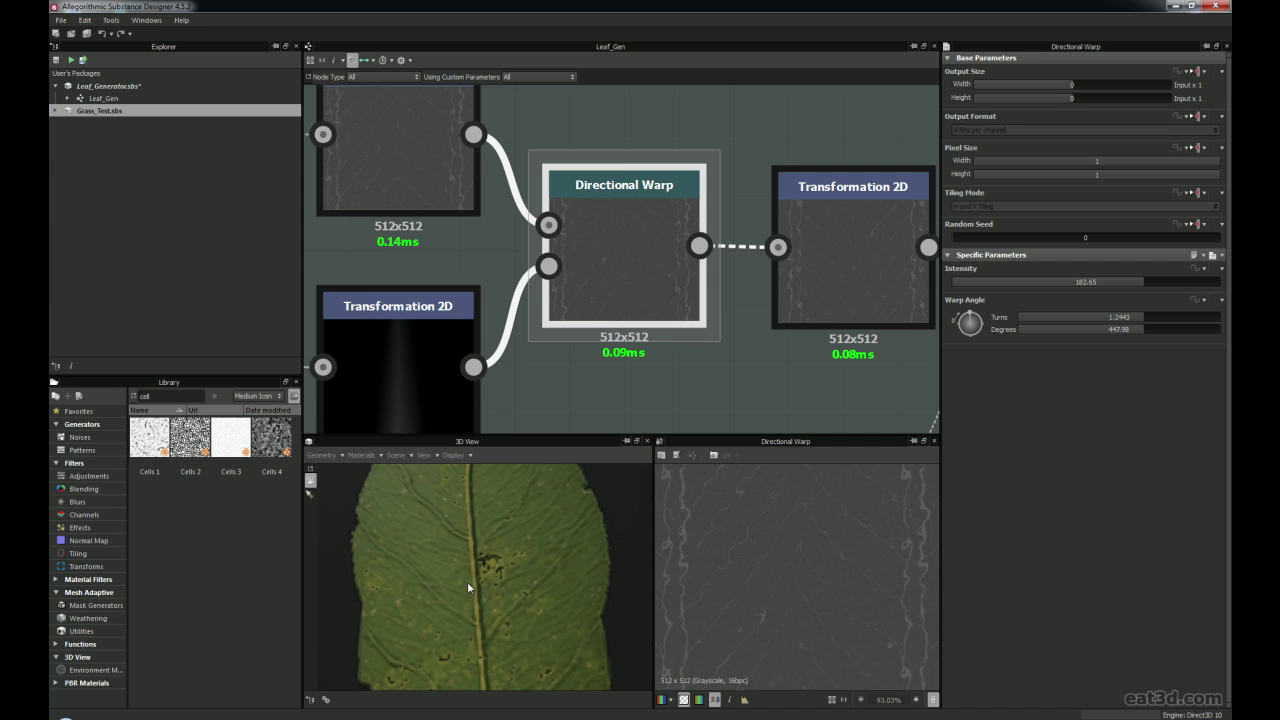
{"action": "scroll", "coordinate": [481, 582], "scroll_direction": "down", "scroll_amount": 1}
{"action": "scroll", "coordinate": [481, 582], "scroll_direction": "down", "scroll_amount": 2}
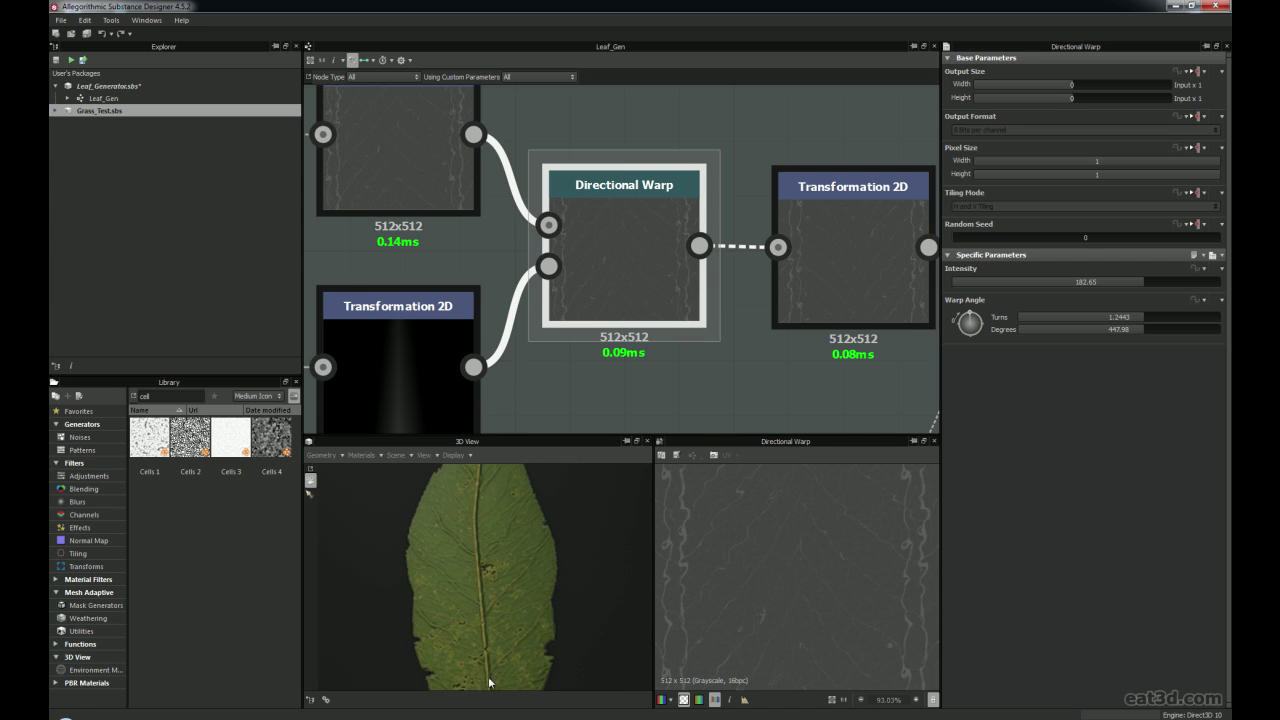
{"action": "scroll", "coordinate": [499, 594], "scroll_direction": "down", "scroll_amount": 2}
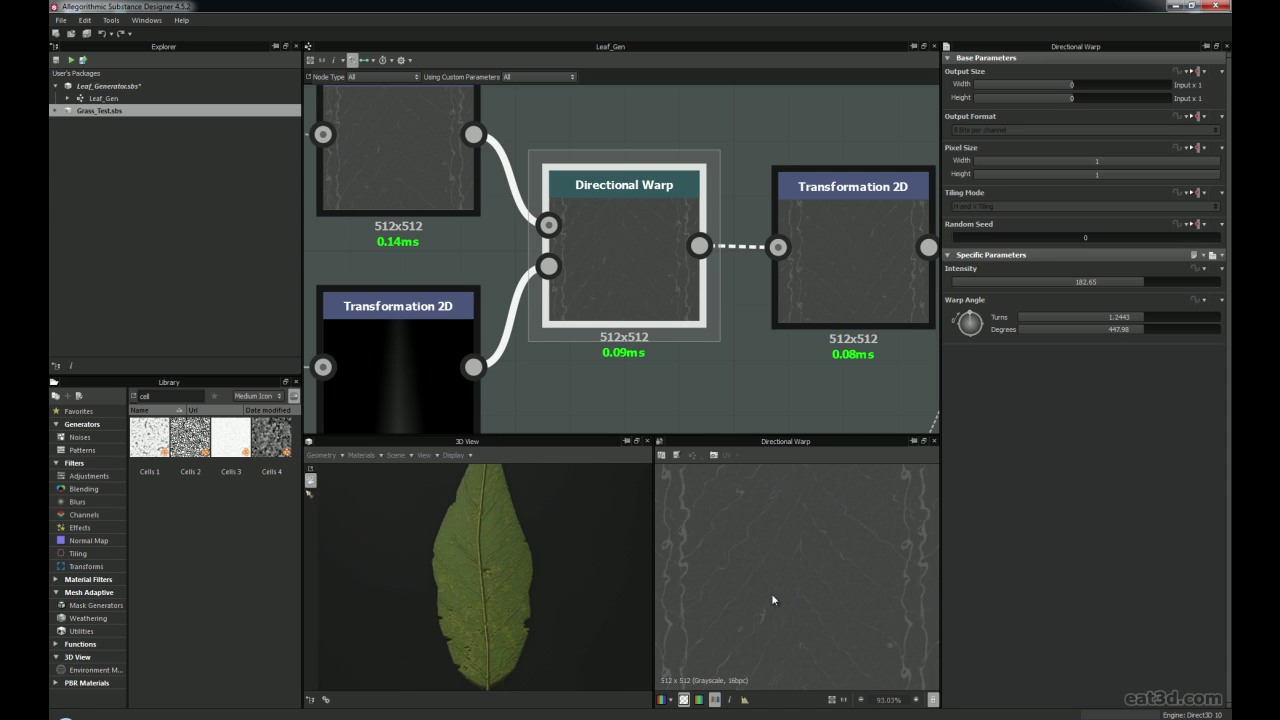
{"action": "scroll", "coordinate": [769, 580], "scroll_direction": "down", "scroll_amount": 1}
{"action": "middle_click_drag", "start_coordinate": [759, 346], "coordinate": [692, 372]}
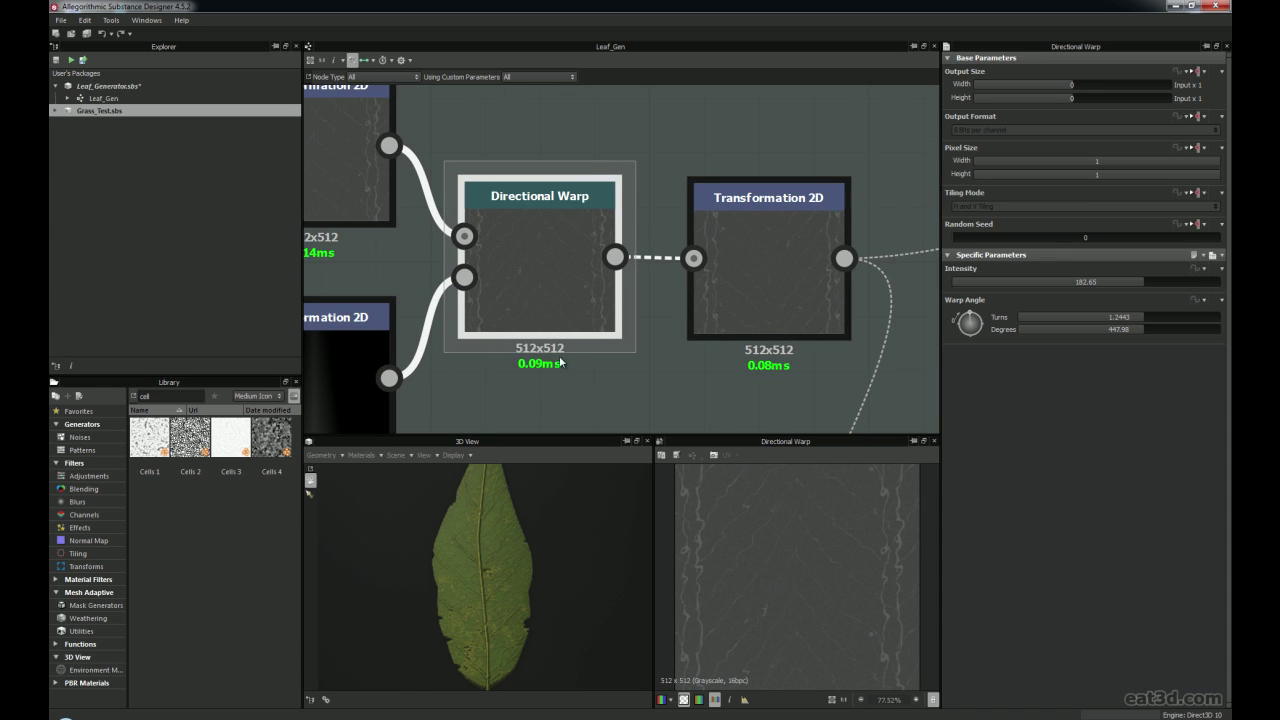
Preview the Transformation 2D node that follows the Directional Warp and inspect its rotation, stretch and offset settings
{"action": "scroll", "coordinate": [555, 375], "scroll_direction": "down", "scroll_amount": 1}
{"action": "middle_click_drag", "start_coordinate": [551, 391], "coordinate": [507, 387]}
{"action": "scroll", "coordinate": [644, 356], "scroll_direction": "down", "scroll_amount": 1}
{"action": "scroll", "coordinate": [648, 361], "scroll_direction": "down", "scroll_amount": 2}
{"action": "scroll", "coordinate": [554, 387], "scroll_direction": "up", "scroll_amount": 3}
{"action": "scroll", "coordinate": [622, 364], "scroll_direction": "up", "scroll_amount": 2}
{"action": "middle_click_drag", "start_coordinate": [621, 368], "coordinate": [515, 433]}
{"action": "double_click", "coordinate": [533, 255]}
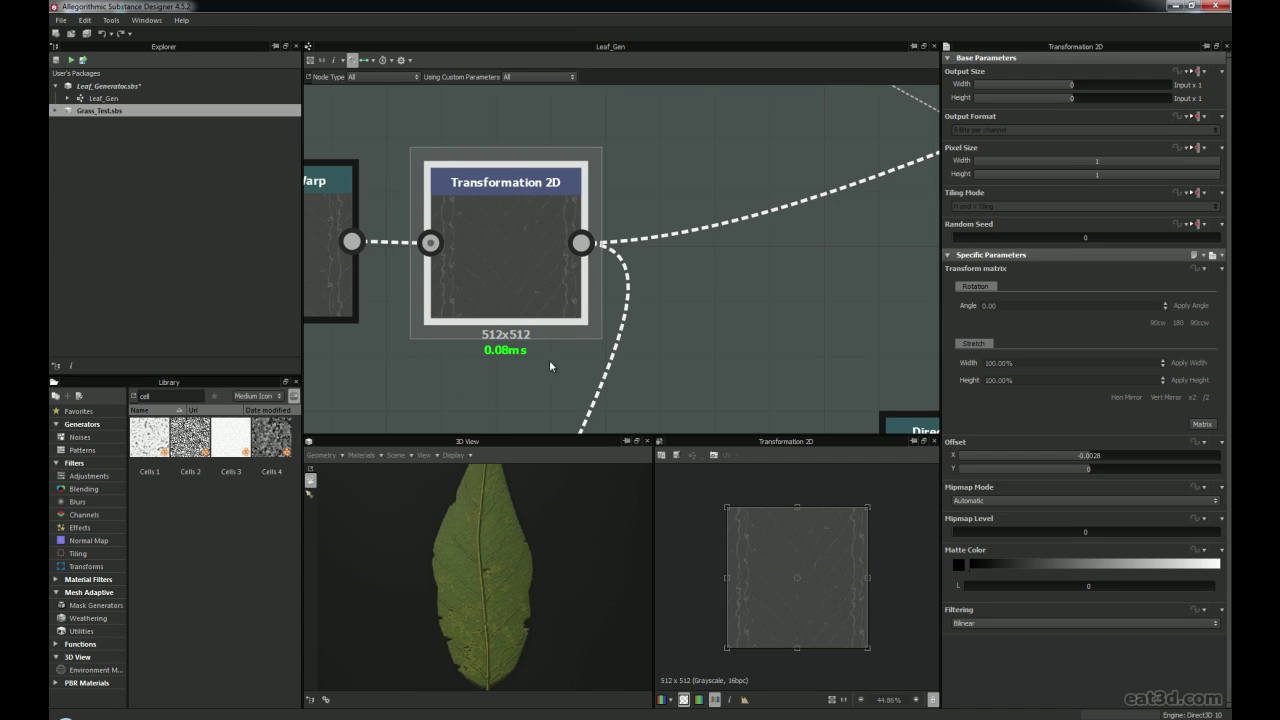
{"action": "middle_click_drag", "start_coordinate": [405, 327], "coordinate": [613, 349]}
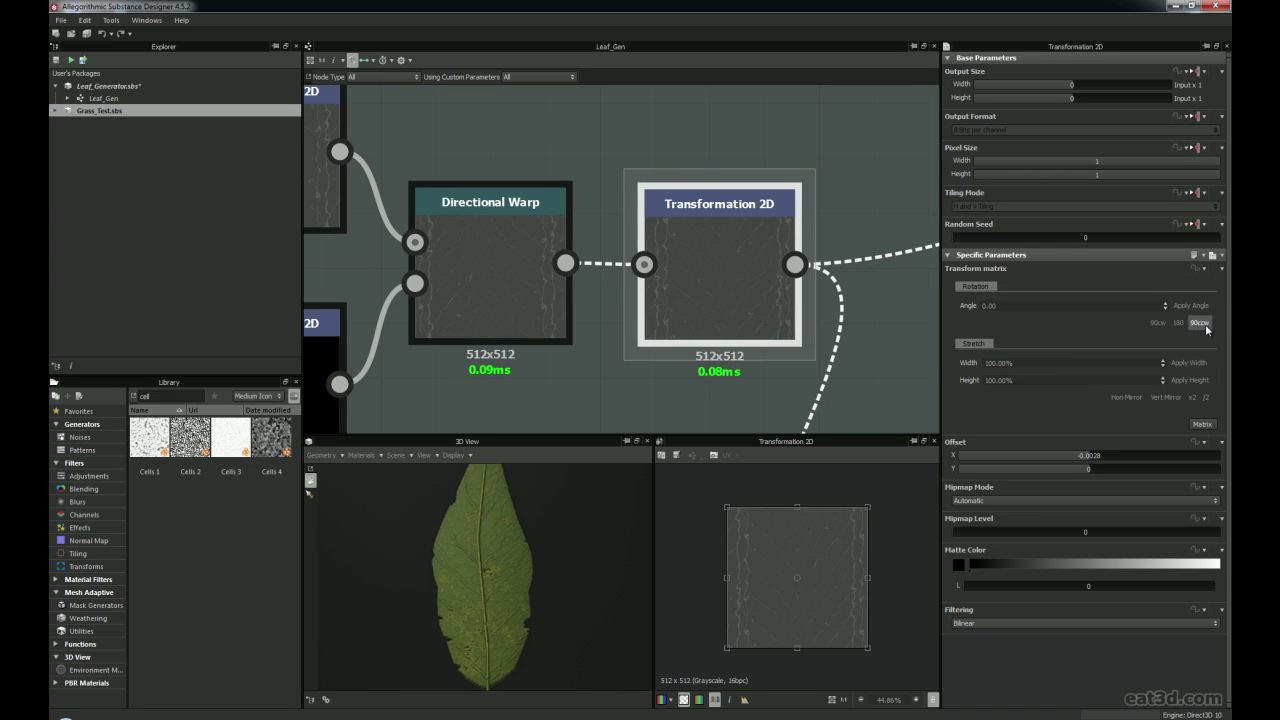
Find the Shape node below the polygon gradient and preview its output and parameters
{"action": "scroll", "coordinate": [862, 339], "scroll_direction": "down", "scroll_amount": 5}
{"action": "scroll", "coordinate": [640, 270], "scroll_direction": "down", "scroll_amount": 2}
{"action": "middle_click_drag", "start_coordinate": [543, 275], "coordinate": [683, 210]}
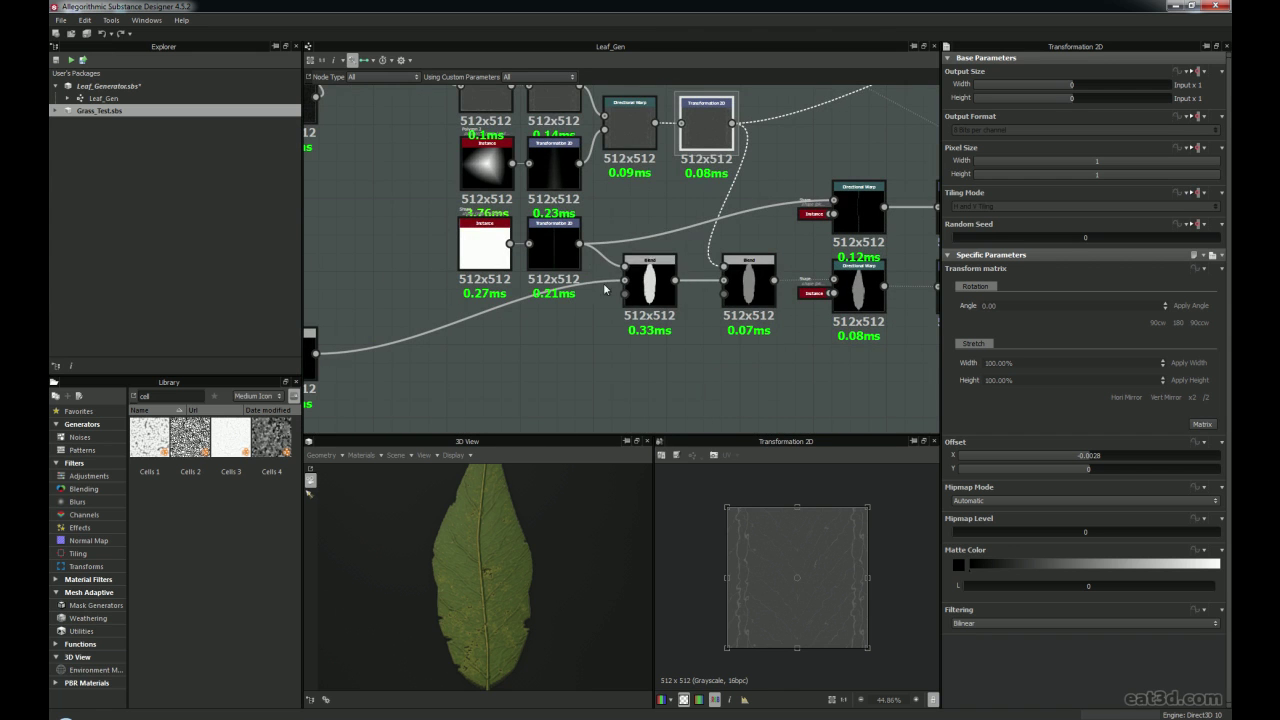
{"action": "scroll", "coordinate": [597, 317], "scroll_direction": "down", "scroll_amount": 2}
{"action": "middle_click_drag", "start_coordinate": [580, 337], "coordinate": [681, 358]}
{"action": "scroll", "coordinate": [647, 261], "scroll_direction": "up", "scroll_amount": 5}
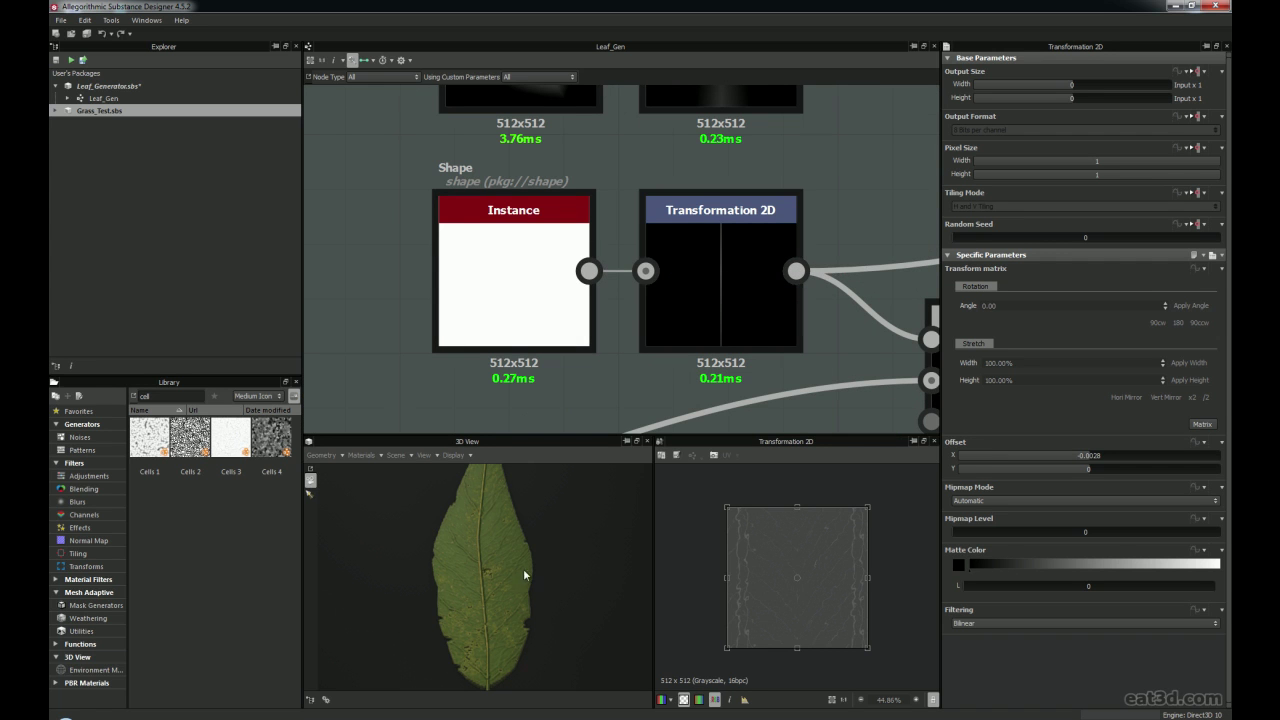
{"action": "double_click", "coordinate": [491, 277]}
Search the library for "shape" and add a second Shape node next to the existing one
{"action": "type", "text": "shape"}
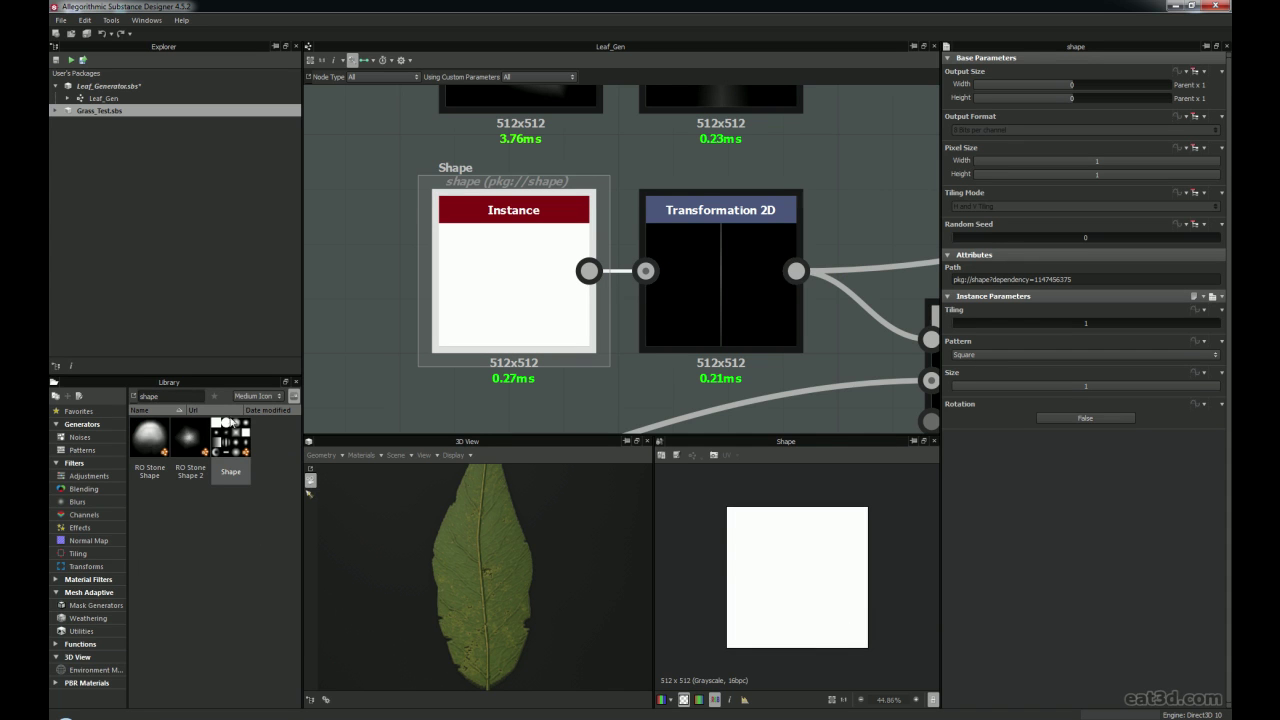
{"action": "scroll", "coordinate": [503, 317], "scroll_direction": "down", "scroll_amount": 2}
{"action": "middle_click_drag", "start_coordinate": [503, 317], "coordinate": [636, 247]}
{"action": "left_click_drag", "start_coordinate": [232, 440], "coordinate": [482, 258]}
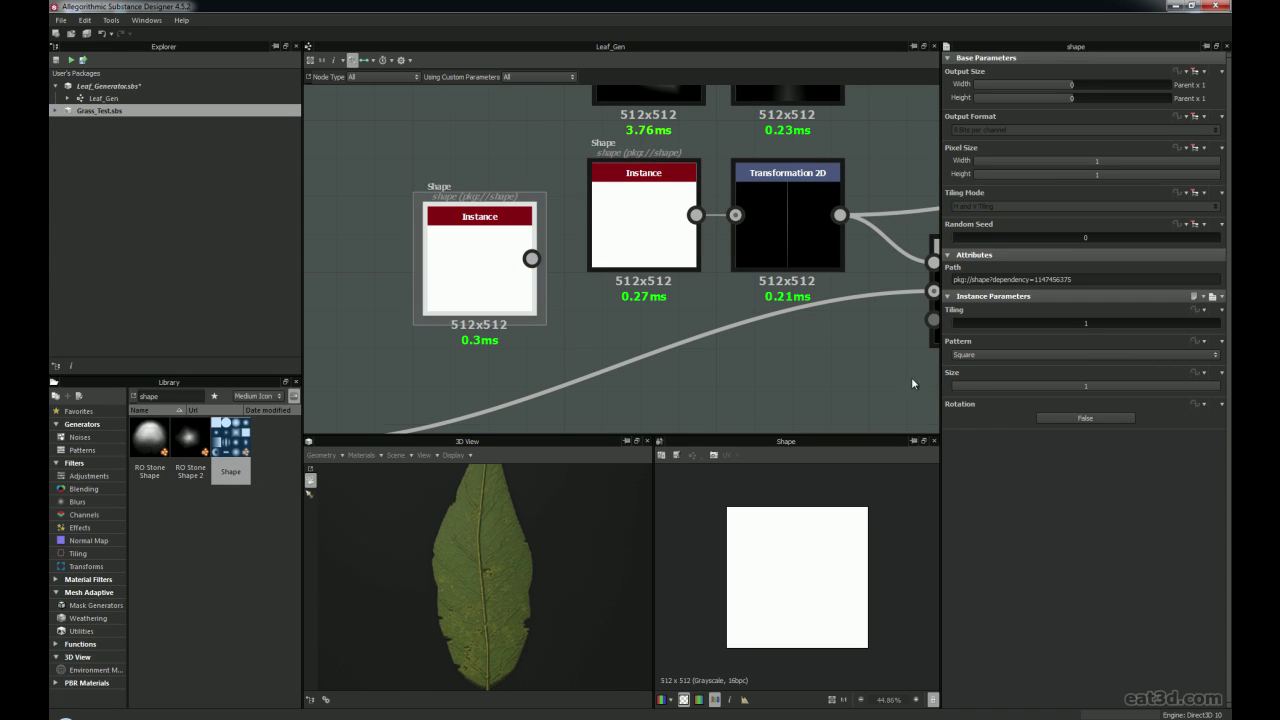
Try several patterns on the new Shape node, including Paraboloid and Bell, and finish with Waves
{"action": "left_click", "coordinate": [976, 355]}
{"action": "left_click", "coordinate": [979, 379]}
{"action": "left_click", "coordinate": [977, 355]}
{"action": "left_click", "coordinate": [983, 381]}
{"action": "left_click", "coordinate": [983, 355]}
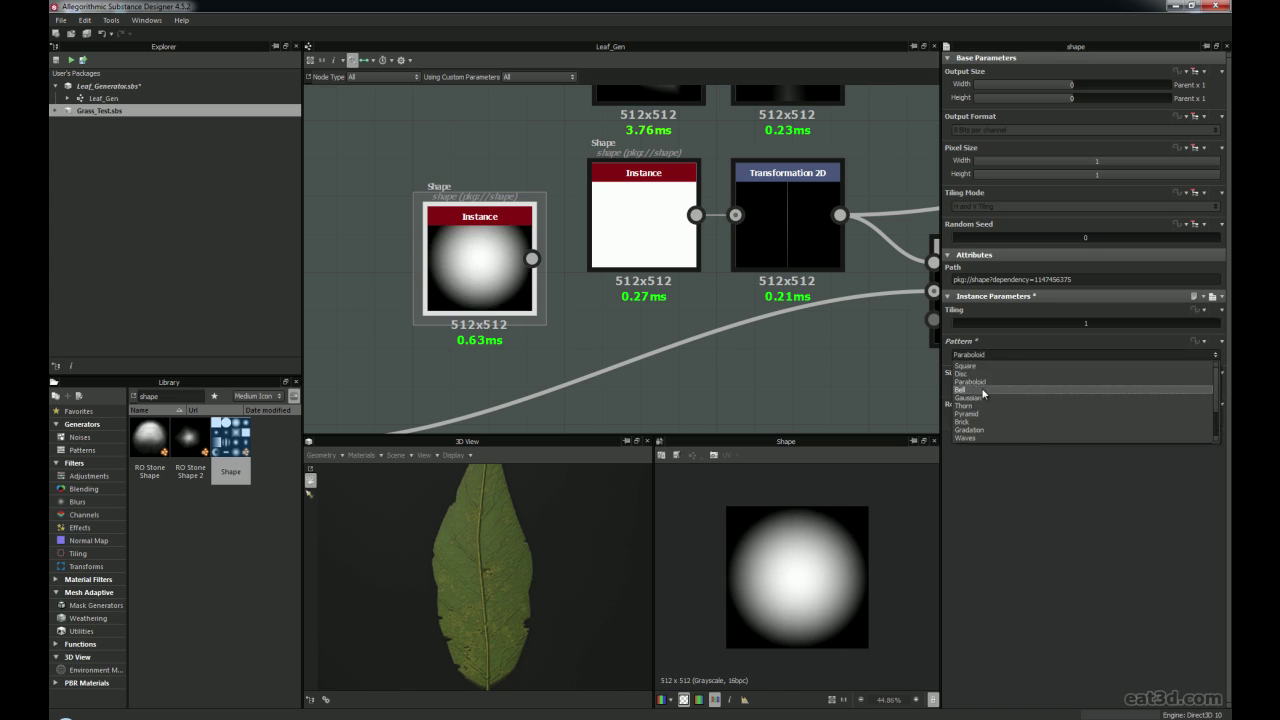
{"action": "left_click", "coordinate": [983, 392]}
{"action": "left_click", "coordinate": [976, 352]}
{"action": "scroll", "coordinate": [977, 417], "scroll_direction": "down", "scroll_amount": 2}
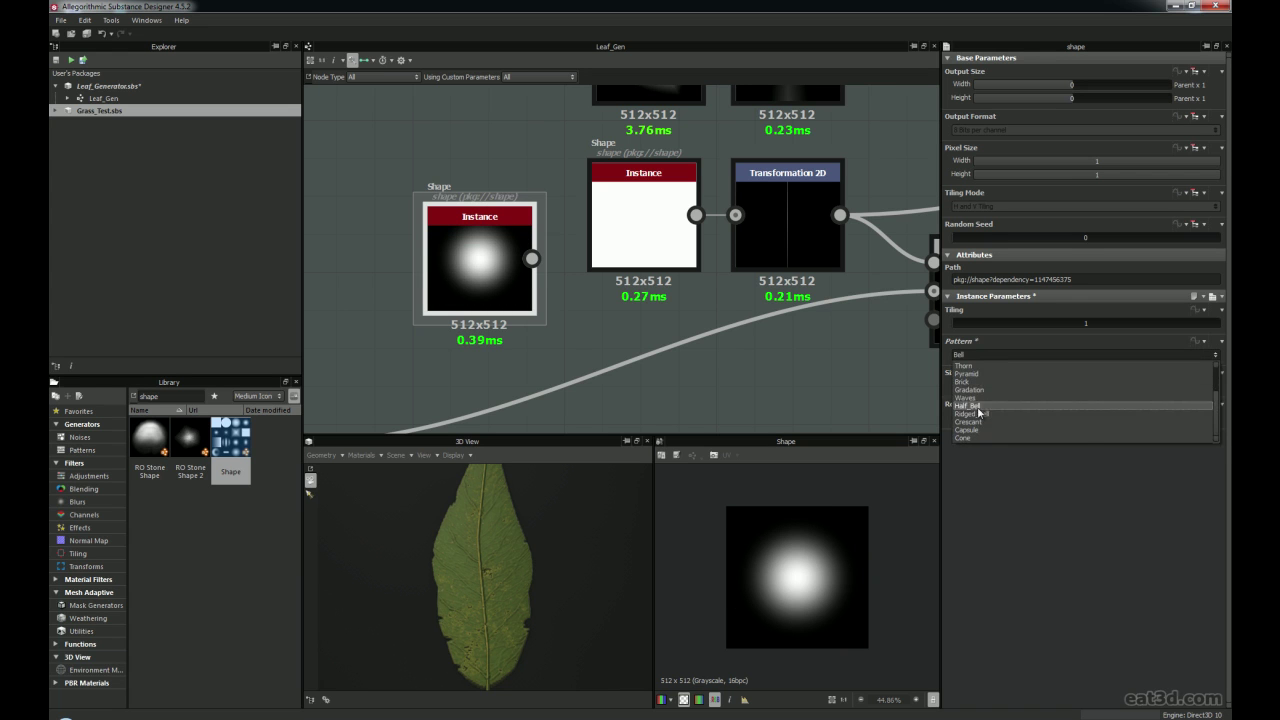
{"action": "left_click", "coordinate": [968, 397]}
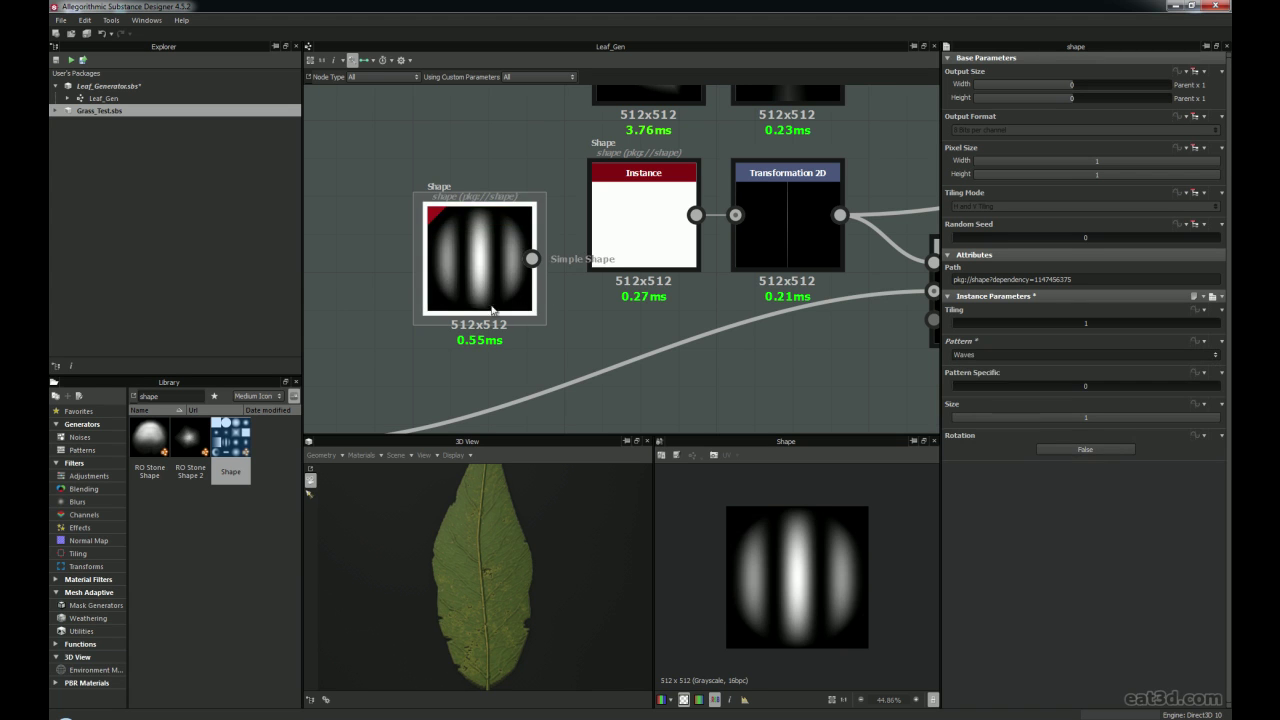
Arrange the original square Shape node directly above the new Waves Shape node for comparison
{"action": "left_click_drag", "start_coordinate": [487, 307], "coordinate": [515, 367]}
{"action": "left_click_drag", "start_coordinate": [643, 225], "coordinate": [506, 174]}
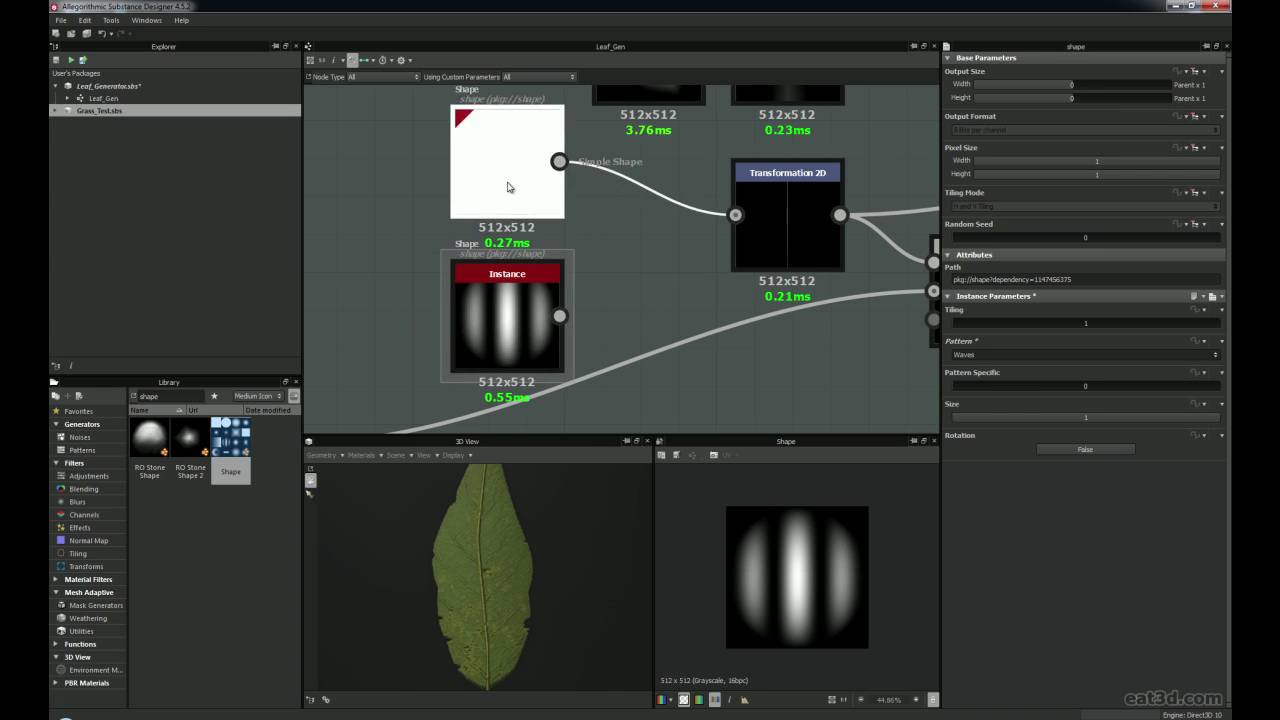
{"action": "scroll", "coordinate": [505, 293], "scroll_direction": "up", "scroll_amount": 2}
{"action": "scroll", "coordinate": [584, 327], "scroll_direction": "down", "scroll_amount": 2}
{"action": "middle_click_drag", "start_coordinate": [628, 288], "coordinate": [548, 333]}
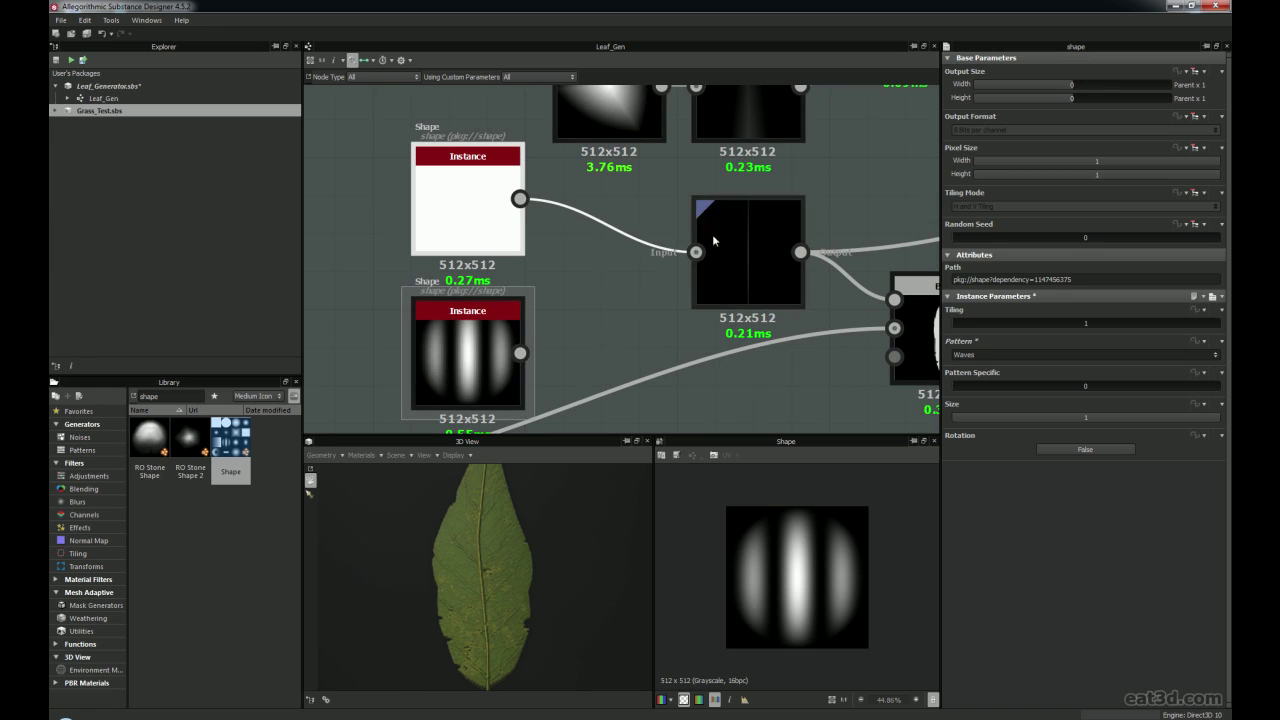
Delete the Waves Shape node, then move the square Shape back beside its Transformation 2D and preview it
{"action": "scroll", "coordinate": [630, 258], "scroll_direction": "down", "scroll_amount": 2}
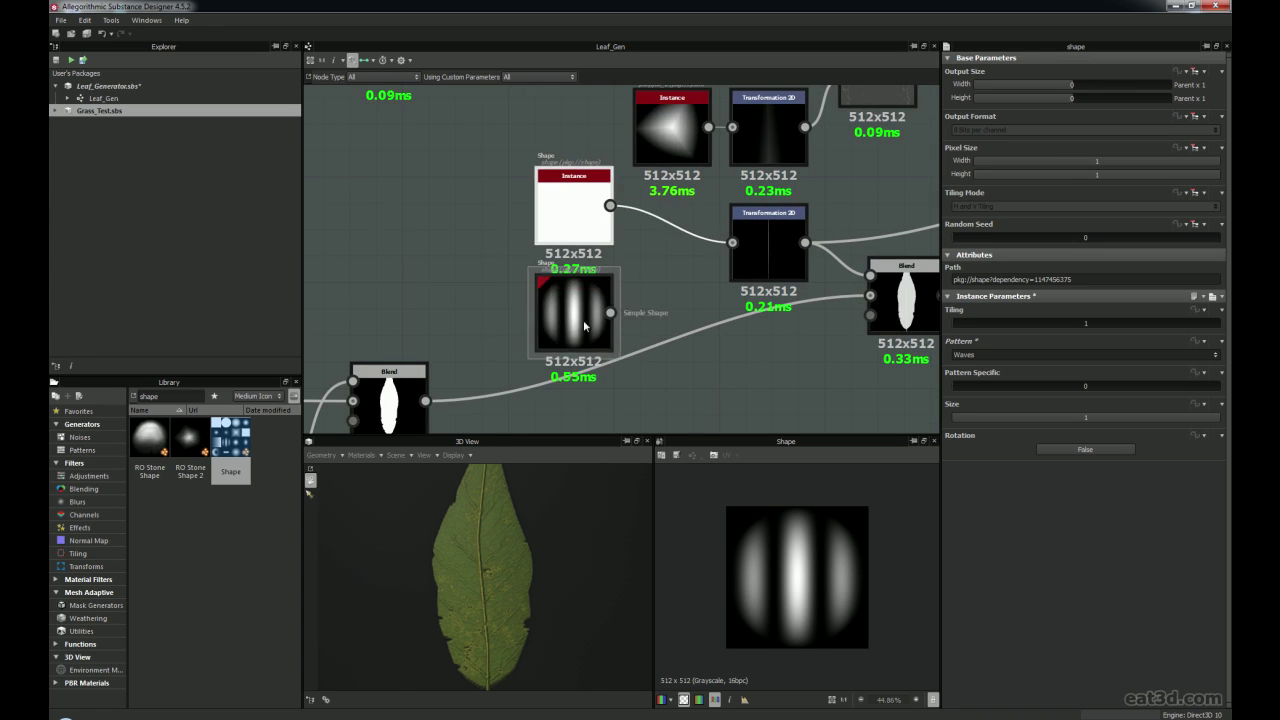
{"action": "key", "text": "Delete"}
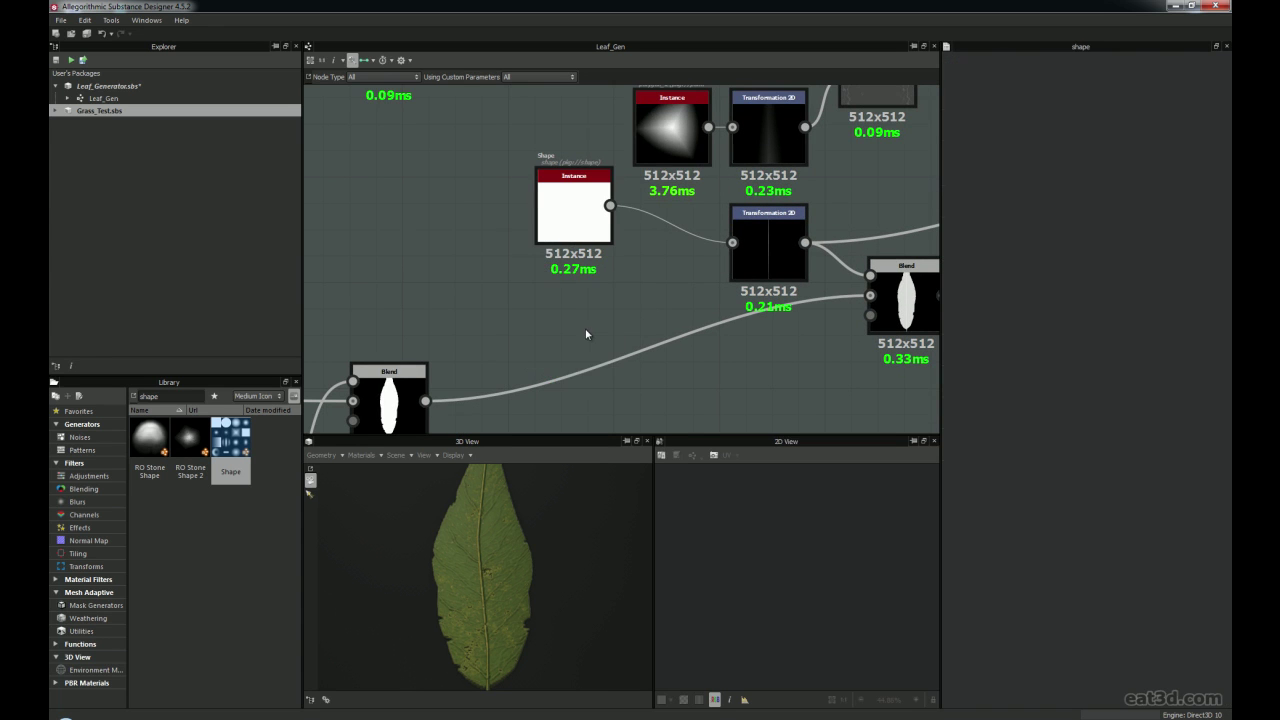
{"action": "left_click_drag", "start_coordinate": [580, 228], "coordinate": [668, 265]}
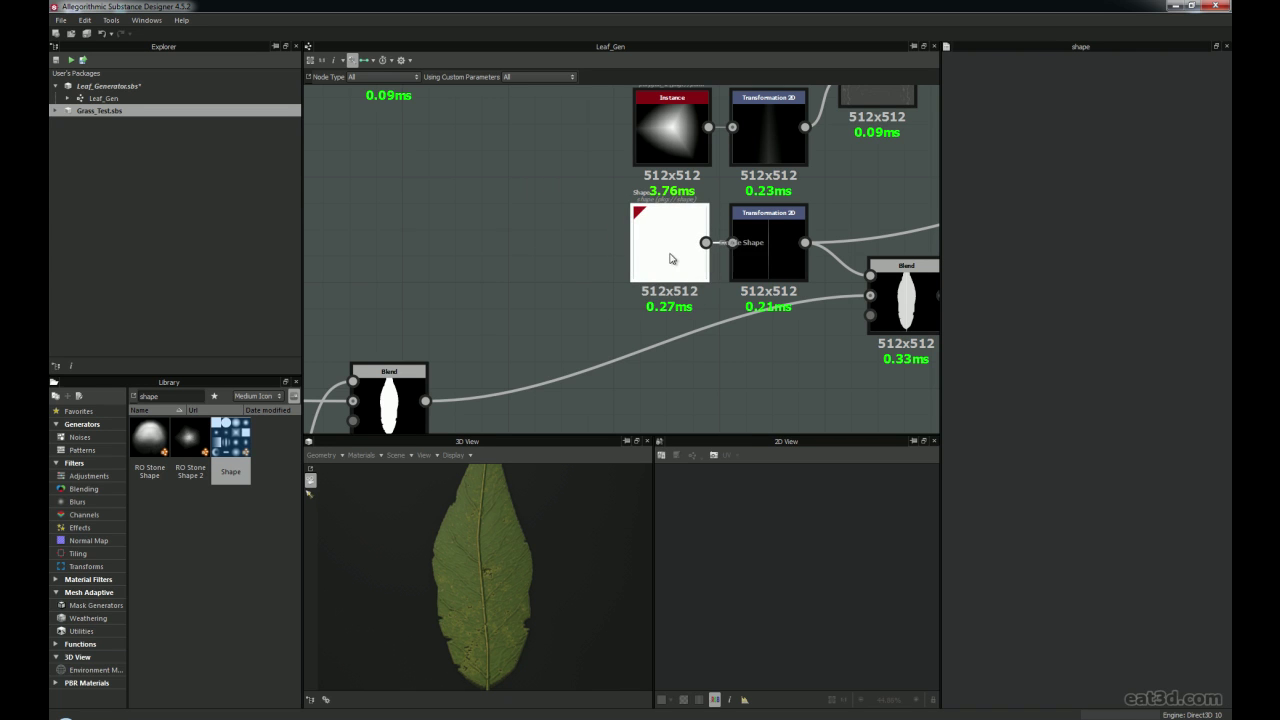
{"action": "double_click", "coordinate": [671, 263]}
Preview the Transformation 2D fed by the square Shape and compare its thin vertical line with the 3D leaf's midrib
{"action": "middle_click_drag", "start_coordinate": [765, 321], "coordinate": [676, 338]}
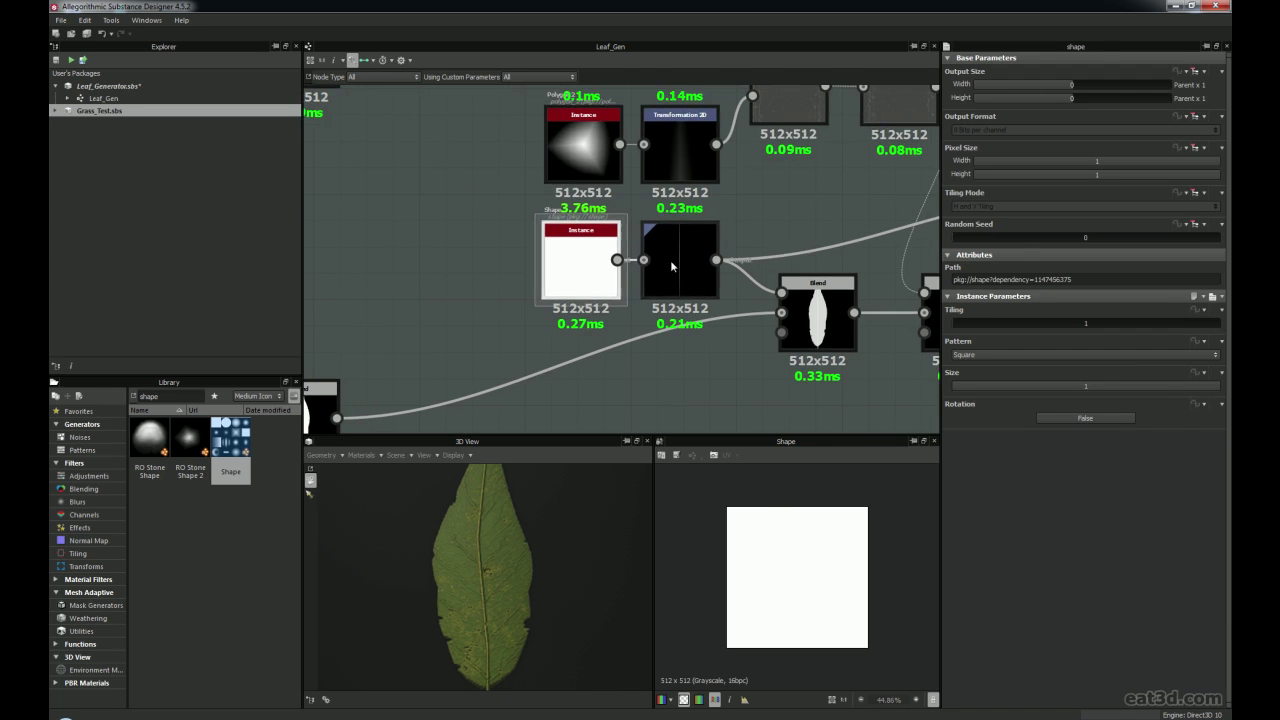
{"action": "double_click", "coordinate": [680, 262]}
{"action": "scroll", "coordinate": [800, 550], "scroll_direction": "up", "scroll_amount": 5}
{"action": "scroll", "coordinate": [813, 580], "scroll_direction": "up", "scroll_amount": 9}
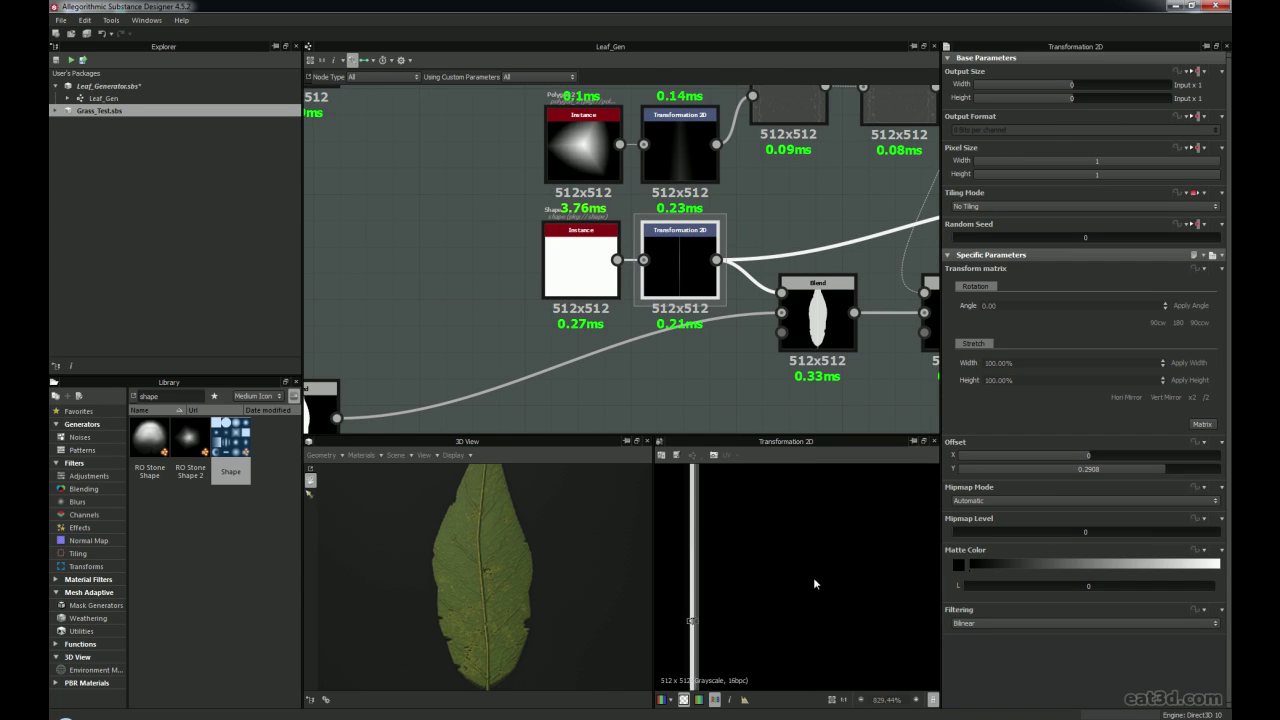
{"action": "middle_click_drag", "start_coordinate": [758, 556], "coordinate": [826, 522]}
{"action": "scroll", "coordinate": [756, 590], "scroll_direction": "up", "scroll_amount": 2}
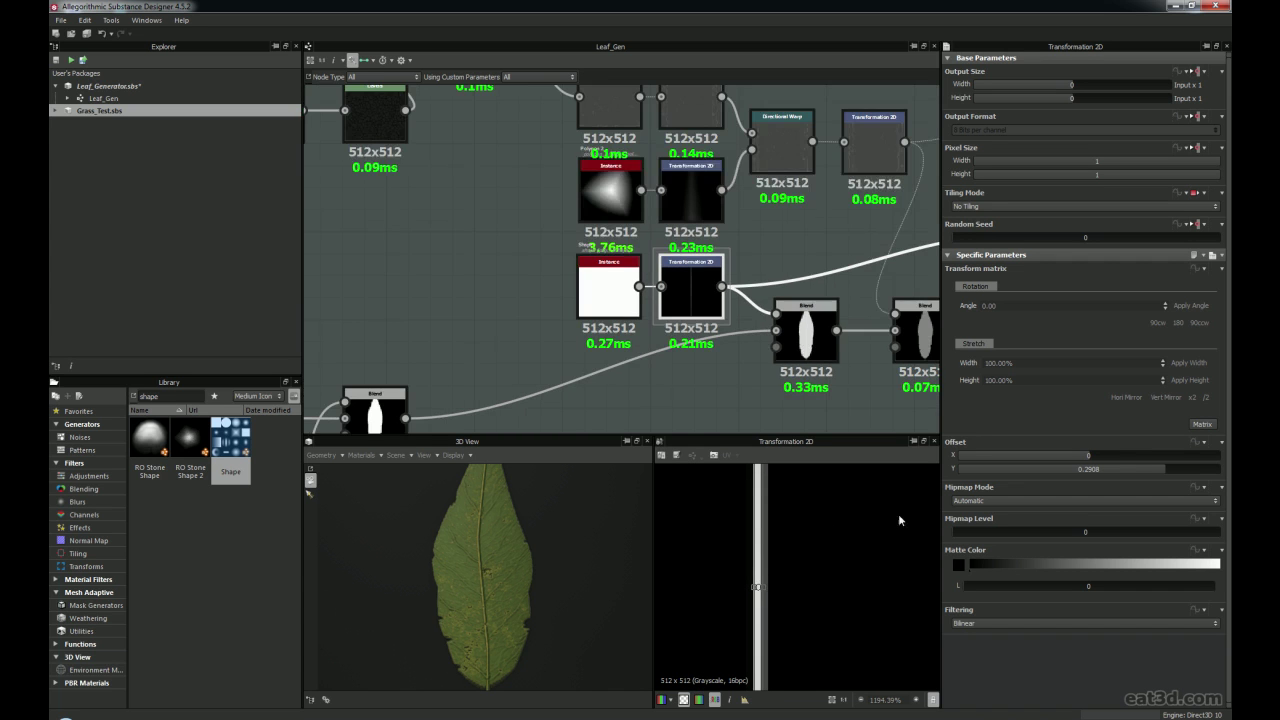
{"action": "scroll", "coordinate": [782, 550], "scroll_direction": "down", "scroll_amount": 15}
{"action": "scroll", "coordinate": [786, 537], "scroll_direction": "up", "scroll_amount": 2}
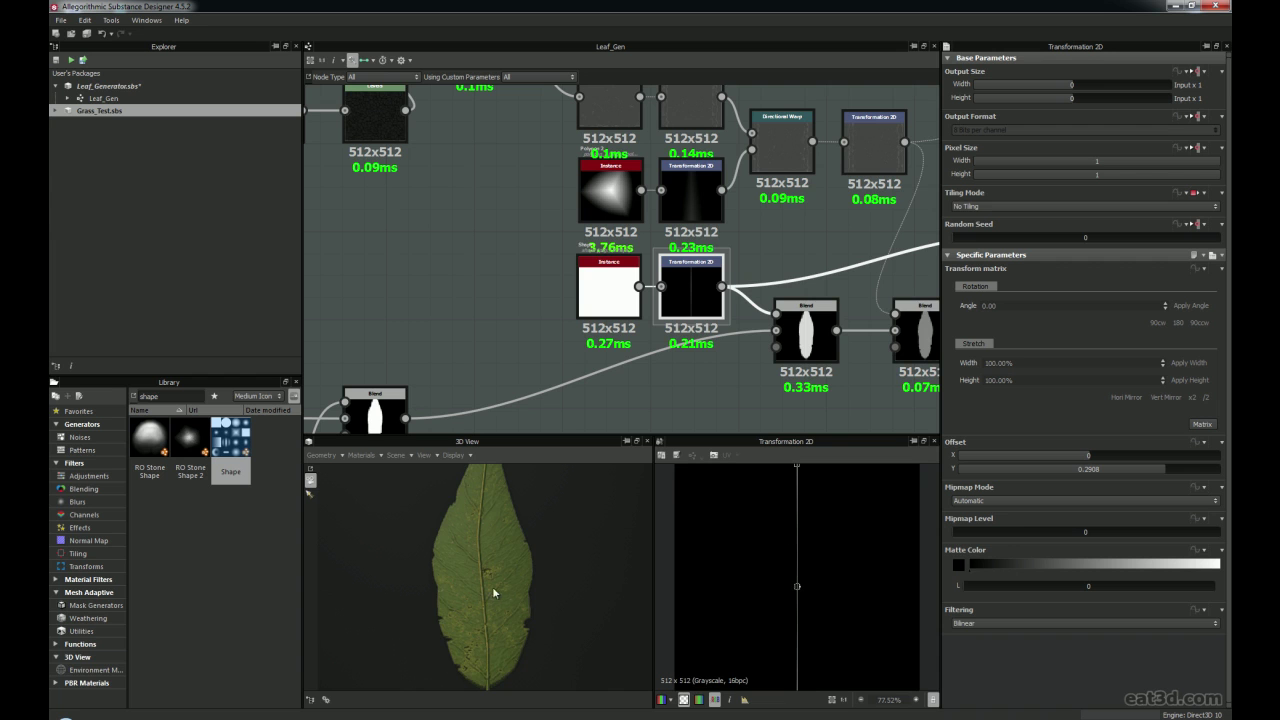
{"action": "scroll", "coordinate": [476, 585], "scroll_direction": "up", "scroll_amount": 3}
Preview the Blend that combines the midrib line with the leaf silhouette and inspect its Multiply settings
{"action": "middle_click_drag", "start_coordinate": [720, 308], "coordinate": [548, 320]}
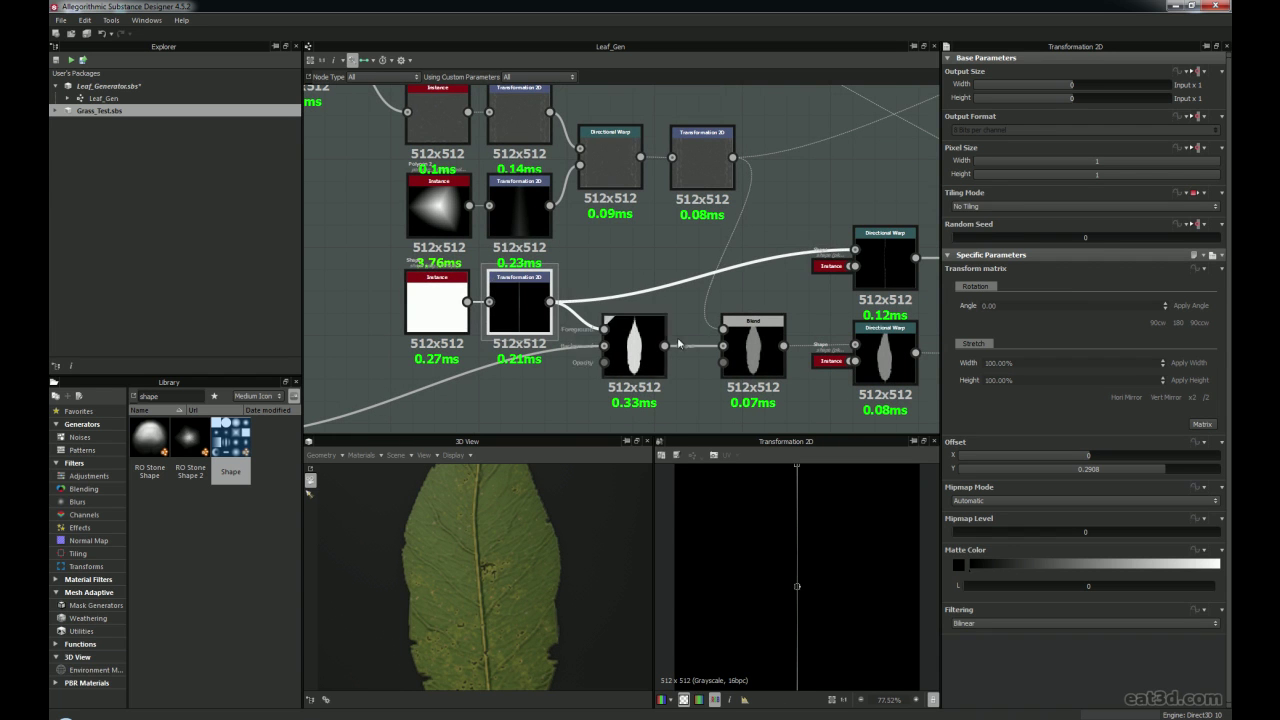
{"action": "left_click", "coordinate": [639, 357]}
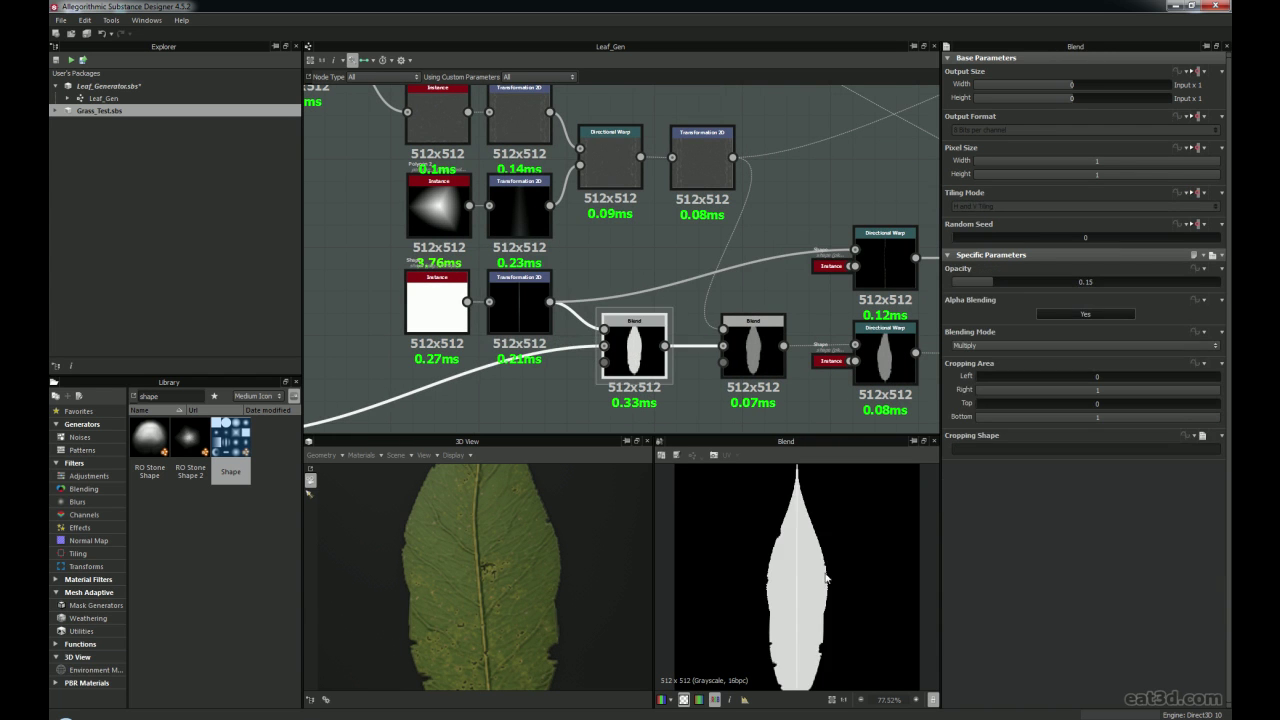
{"action": "scroll", "coordinate": [820, 563], "scroll_direction": "up", "scroll_amount": 4}
{"action": "scroll", "coordinate": [582, 312], "scroll_direction": "down", "scroll_amount": 2}
Look over the leaf silhouette node group and the vein and cell pattern groups that feed the graph
{"action": "middle_click_drag", "start_coordinate": [360, 374], "coordinate": [754, 242]}
{"action": "scroll", "coordinate": [494, 230], "scroll_direction": "down", "scroll_amount": 2}
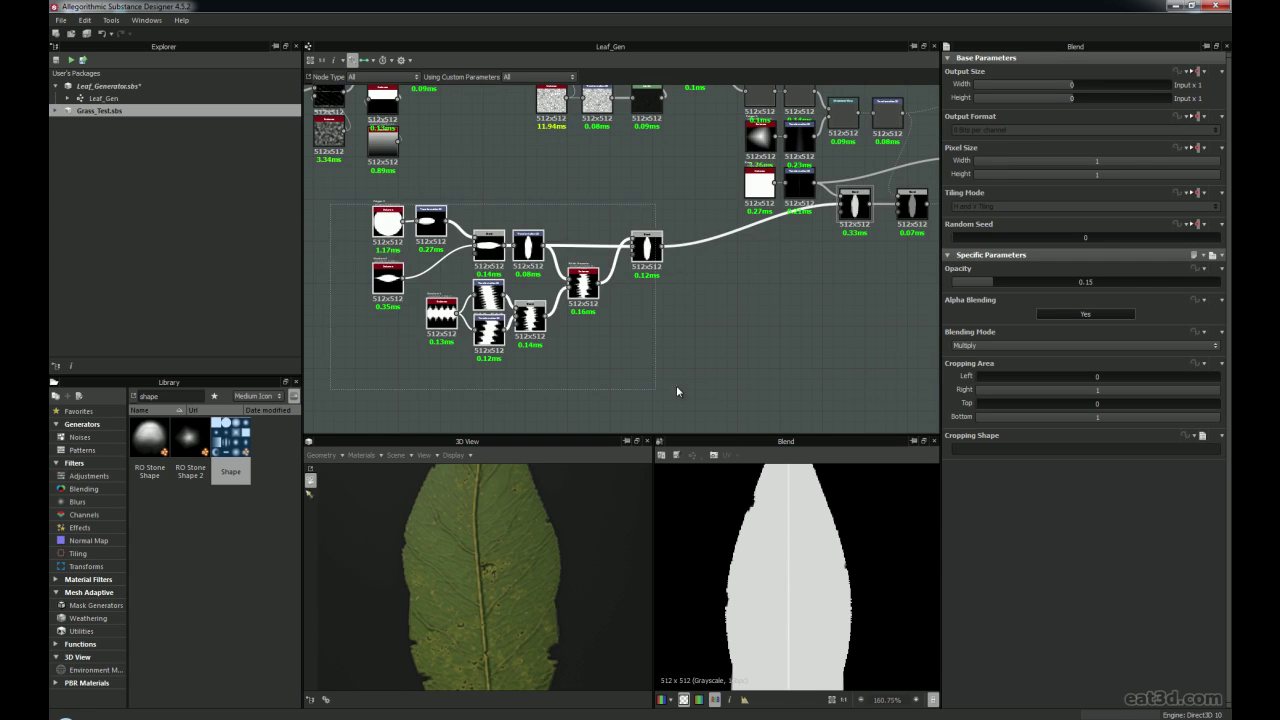
{"action": "middle_click_drag", "start_coordinate": [508, 189], "coordinate": [627, 267]}
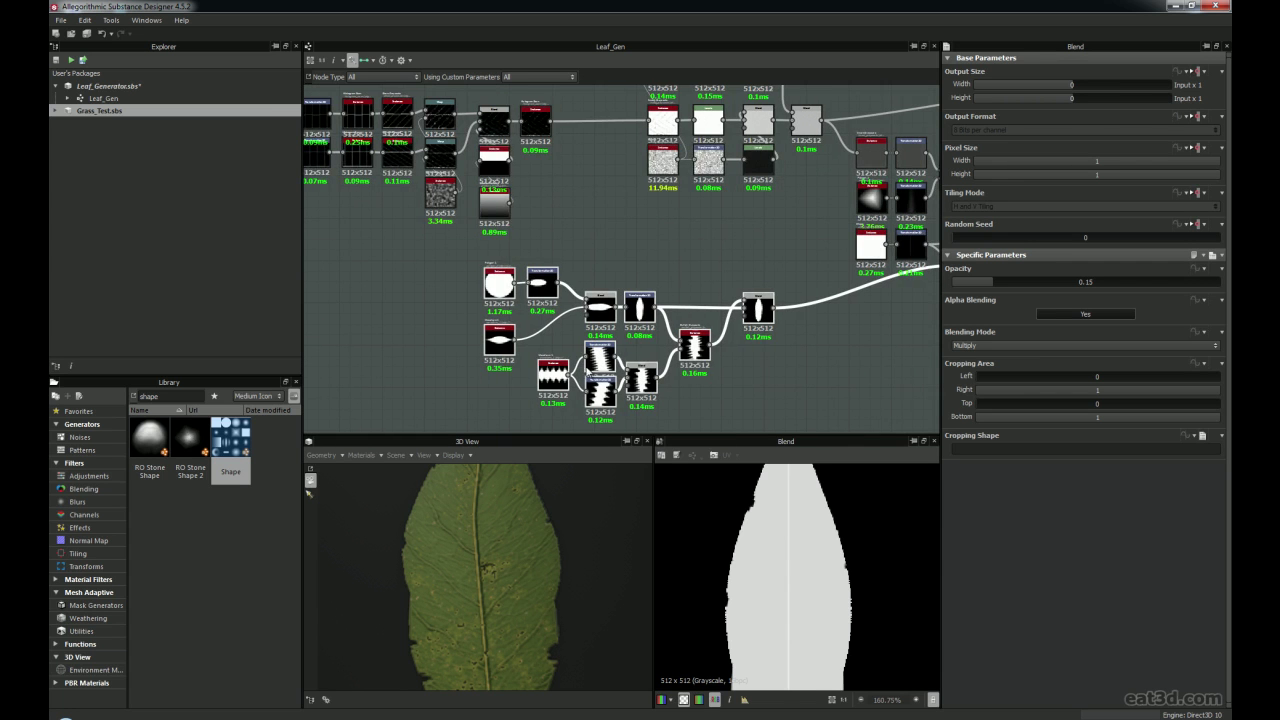
{"action": "middle_click_drag", "start_coordinate": [568, 211], "coordinate": [728, 283]}
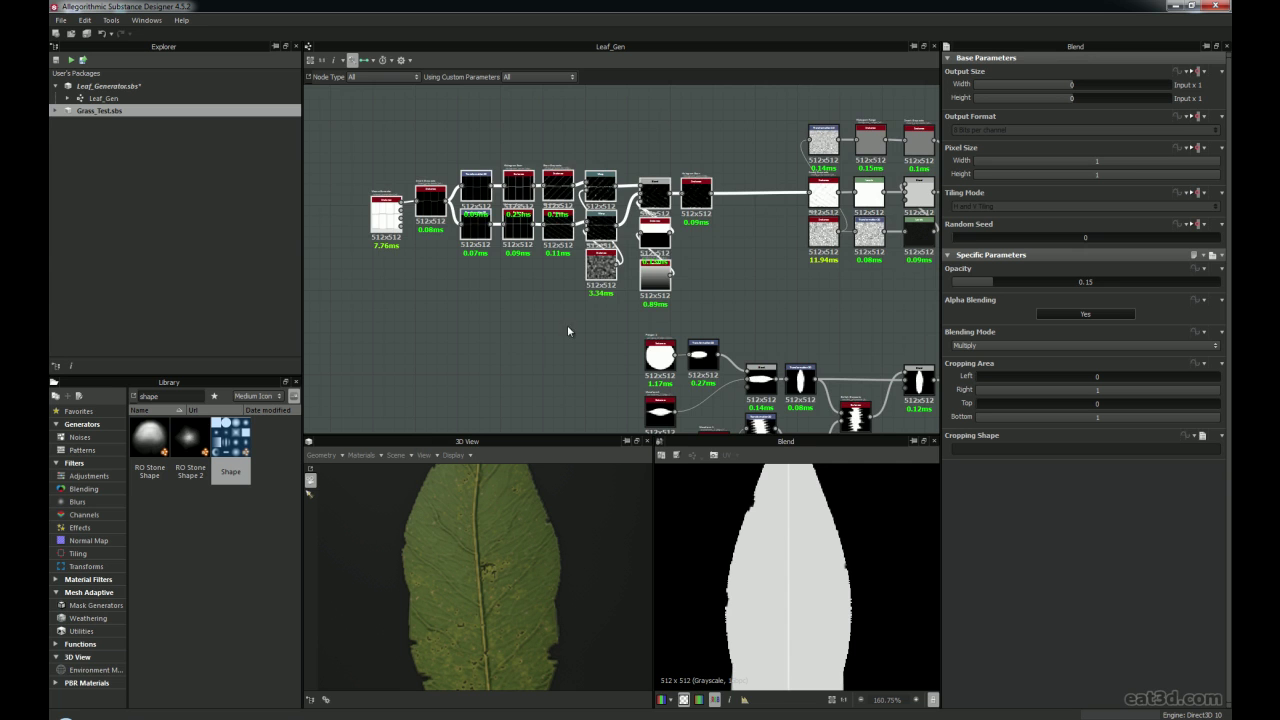
{"action": "middle_click_drag", "start_coordinate": [803, 299], "coordinate": [660, 326]}
{"action": "middle_click_drag", "start_coordinate": [767, 315], "coordinate": [620, 320]}
{"action": "left_click_drag", "start_coordinate": [491, 141], "coordinate": [641, 238]}
{"action": "left_click", "coordinate": [670, 307]}
Return to the midrib Shape and Transformation 2D nodes and review their connections to the Blend and Directional Warp
{"action": "middle_click_drag", "start_coordinate": [779, 289], "coordinate": [619, 275]}
{"action": "scroll", "coordinate": [714, 224], "scroll_direction": "up", "scroll_amount": 2}
{"action": "middle_click_drag", "start_coordinate": [716, 234], "coordinate": [671, 228]}
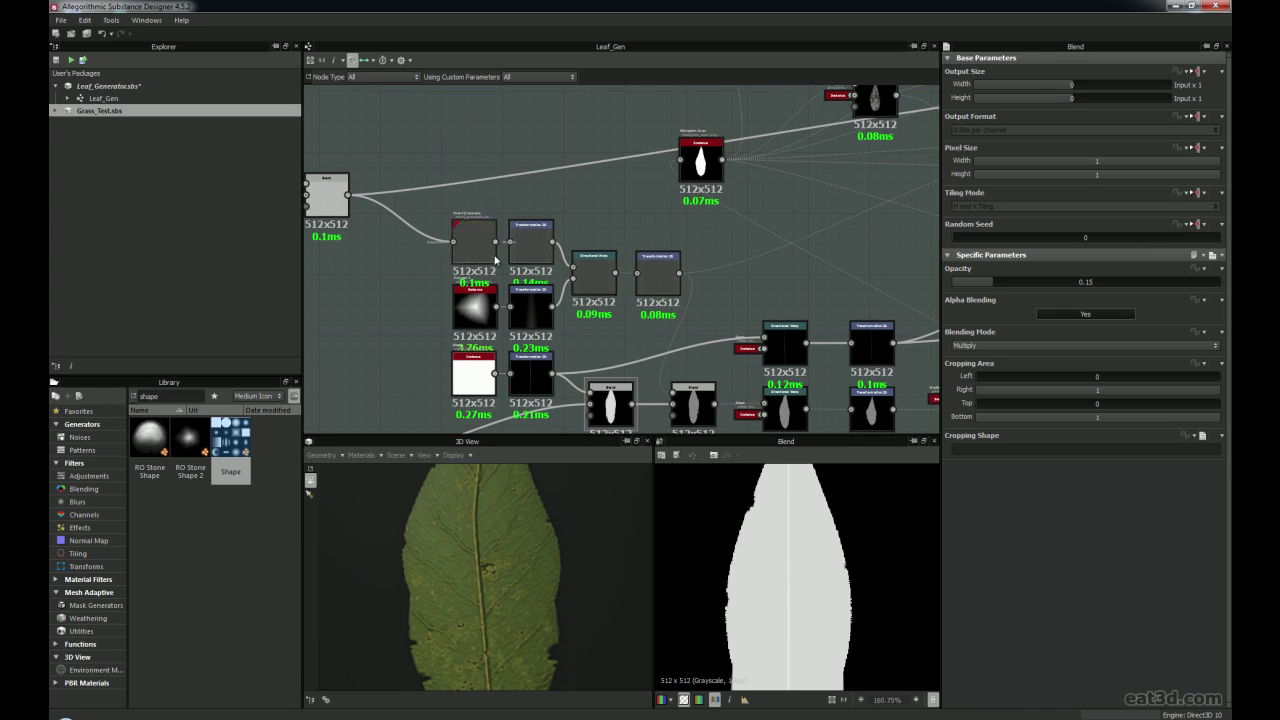
{"action": "scroll", "coordinate": [590, 302], "scroll_direction": "down", "scroll_amount": 1}
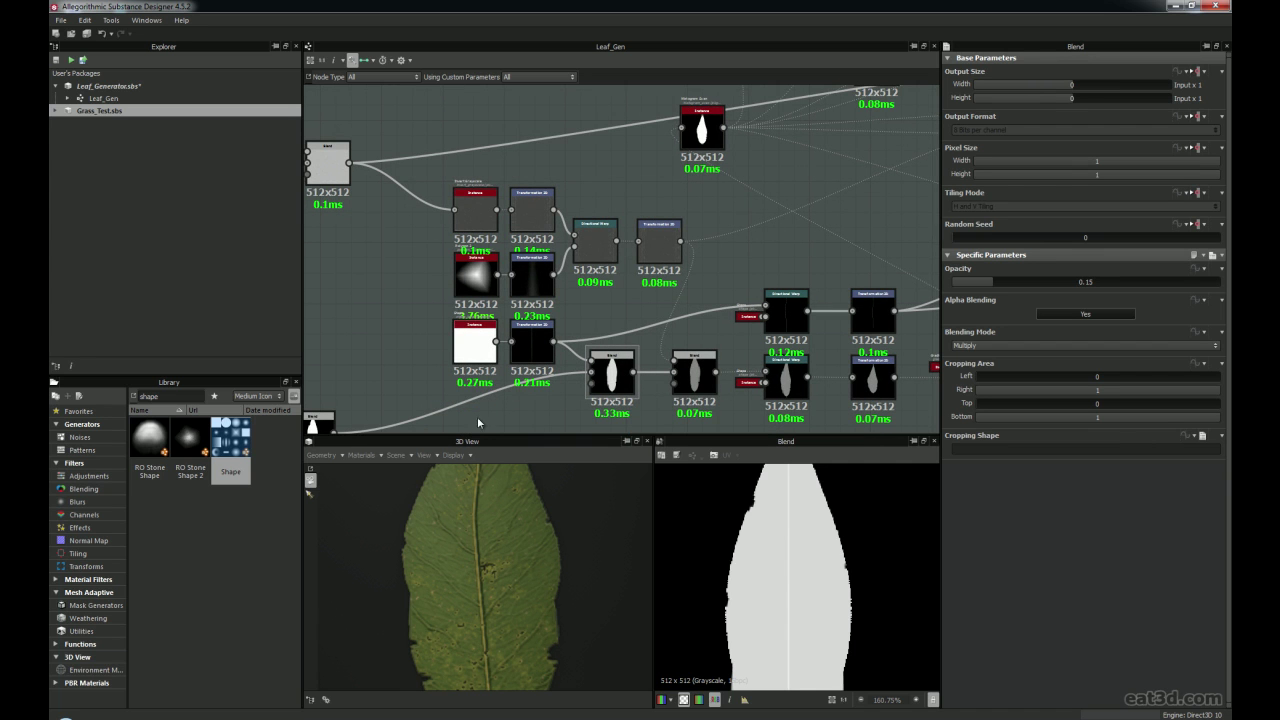
{"action": "scroll", "coordinate": [575, 300], "scroll_direction": "up", "scroll_amount": 2}
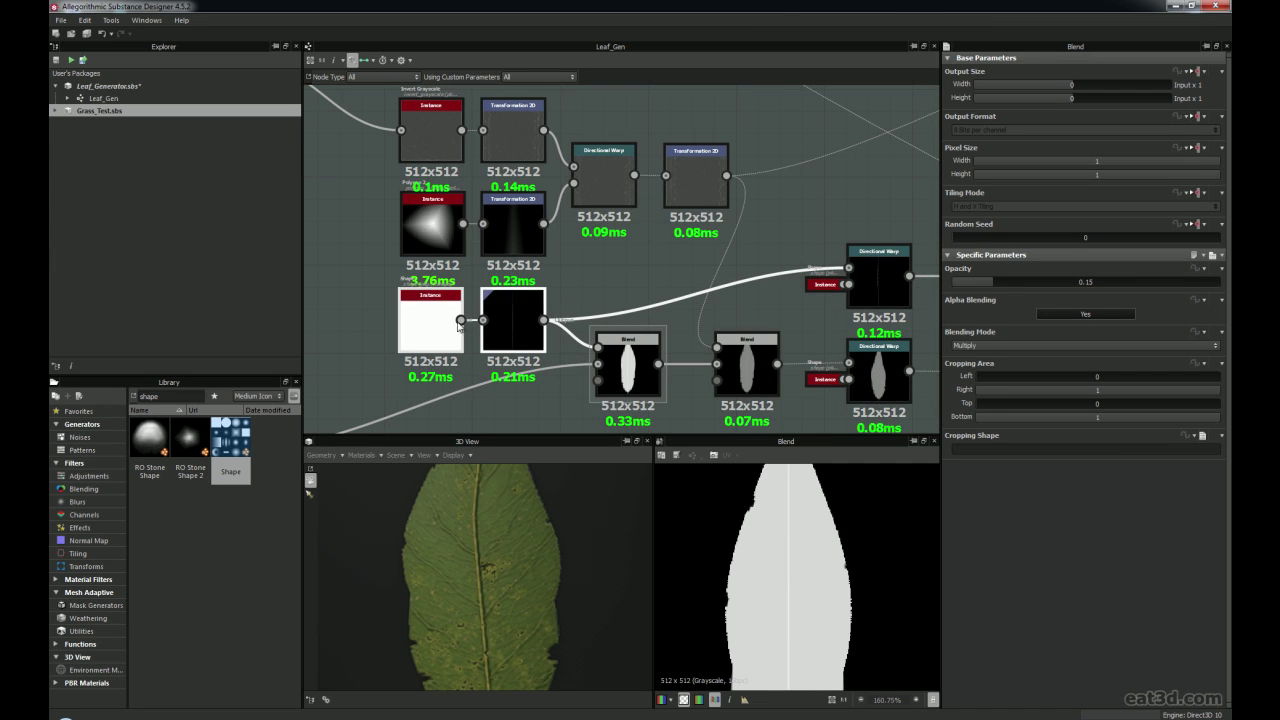
Examine the Blend that joins the midrib line and leaf silhouette, then follow its output to the next Blend
{"action": "scroll", "coordinate": [533, 364], "scroll_direction": "up", "scroll_amount": 3}
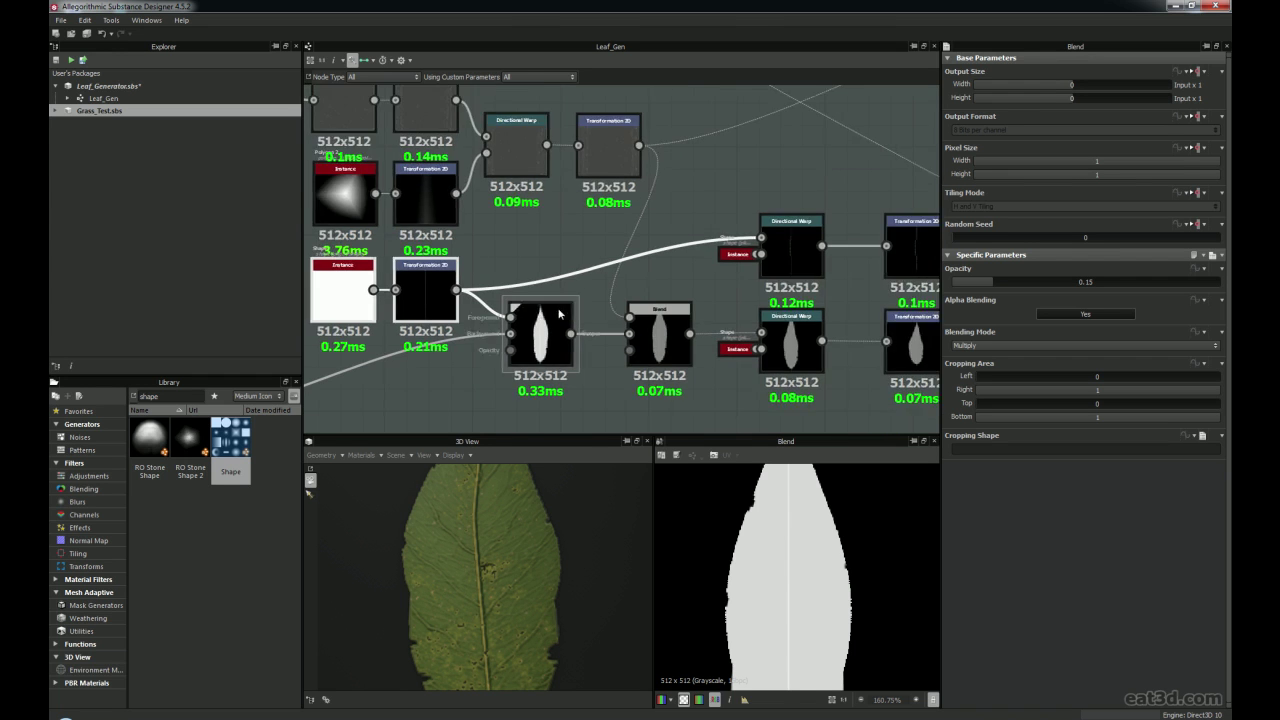
{"action": "scroll", "coordinate": [533, 364], "scroll_direction": "up", "scroll_amount": 3}
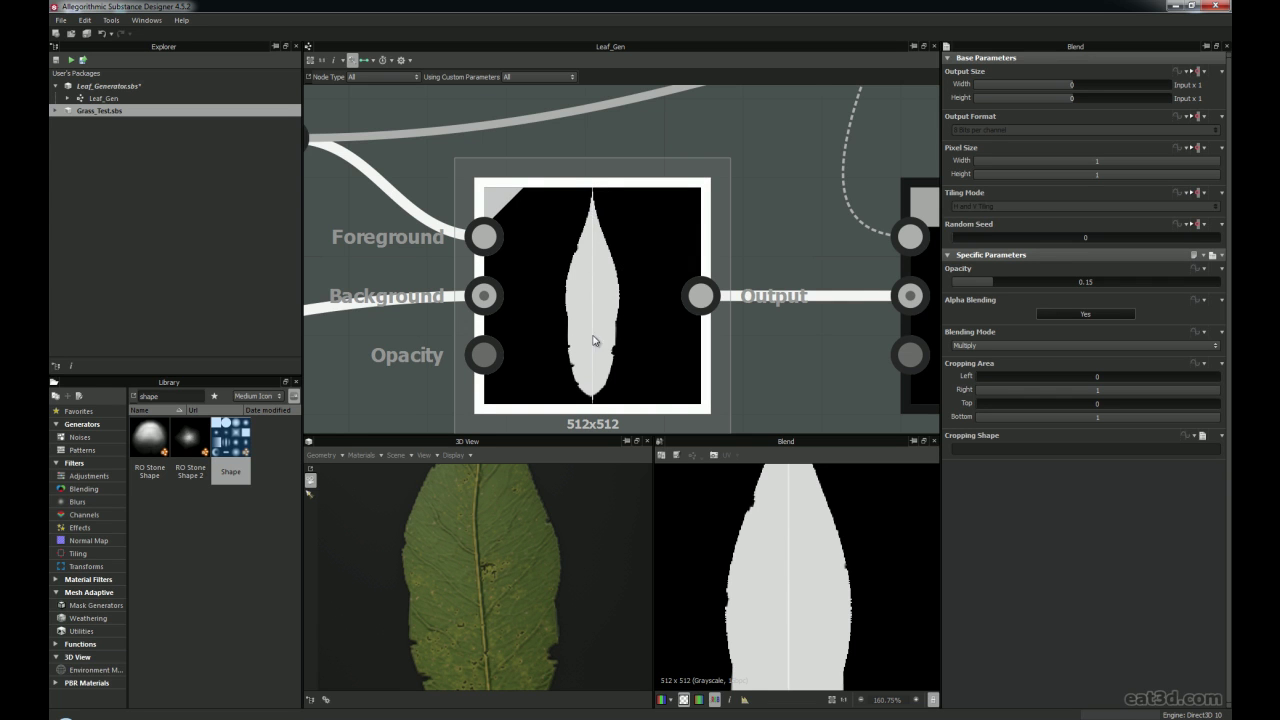
{"action": "scroll", "coordinate": [727, 221], "scroll_direction": "down", "scroll_amount": 4}
{"action": "middle_click_drag", "start_coordinate": [806, 284], "coordinate": [421, 312]}
{"action": "scroll", "coordinate": [520, 292], "scroll_direction": "down", "scroll_amount": 2}
{"action": "middle_click_drag", "start_coordinate": [550, 238], "coordinate": [602, 358]}
{"action": "middle_click_drag", "start_coordinate": [545, 264], "coordinate": [596, 194]}
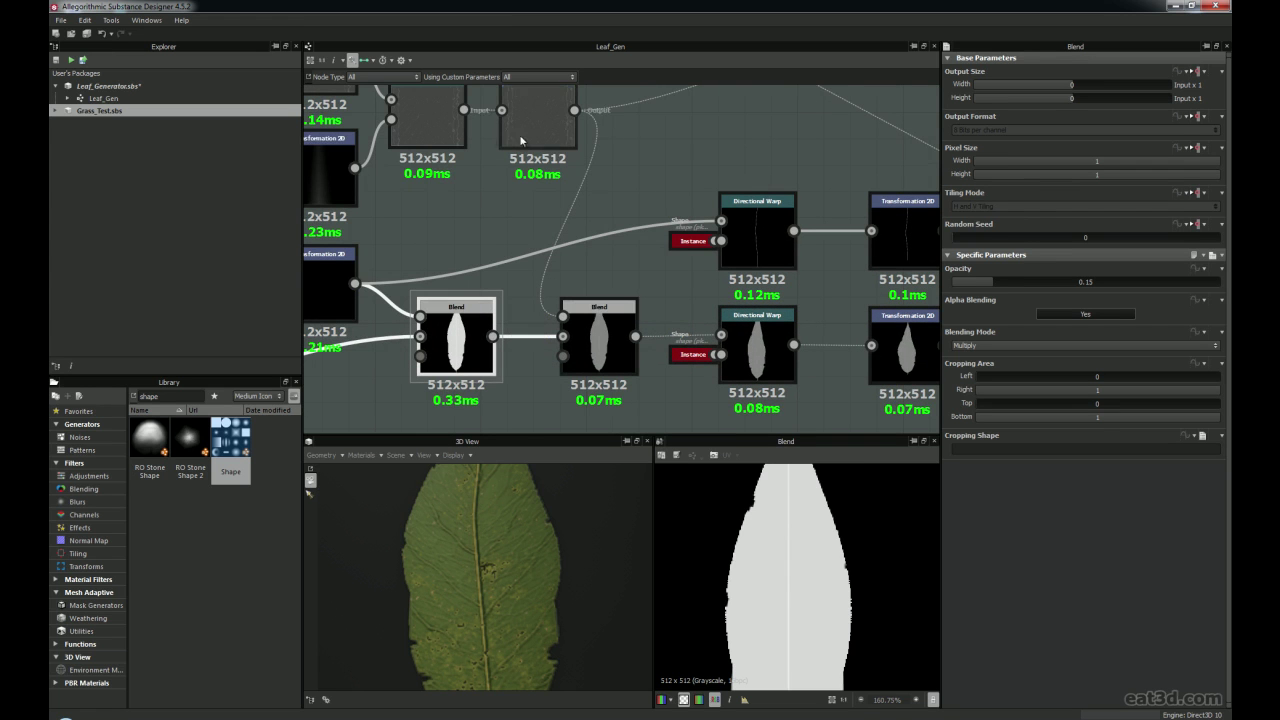
Preview the second Blend, which multiplies the warped veins over the leaf, and examine its vein detail up close
{"action": "left_click", "coordinate": [598, 340]}
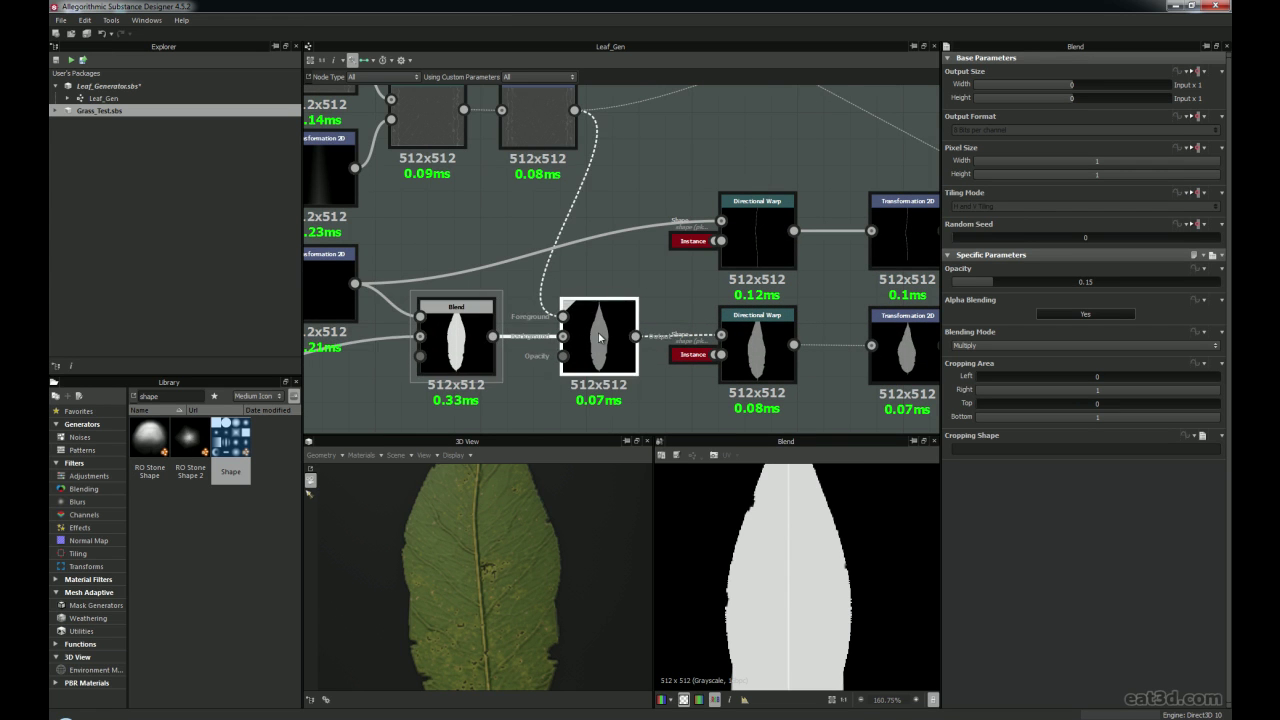
{"action": "scroll", "coordinate": [740, 598], "scroll_direction": "up", "scroll_amount": 4}
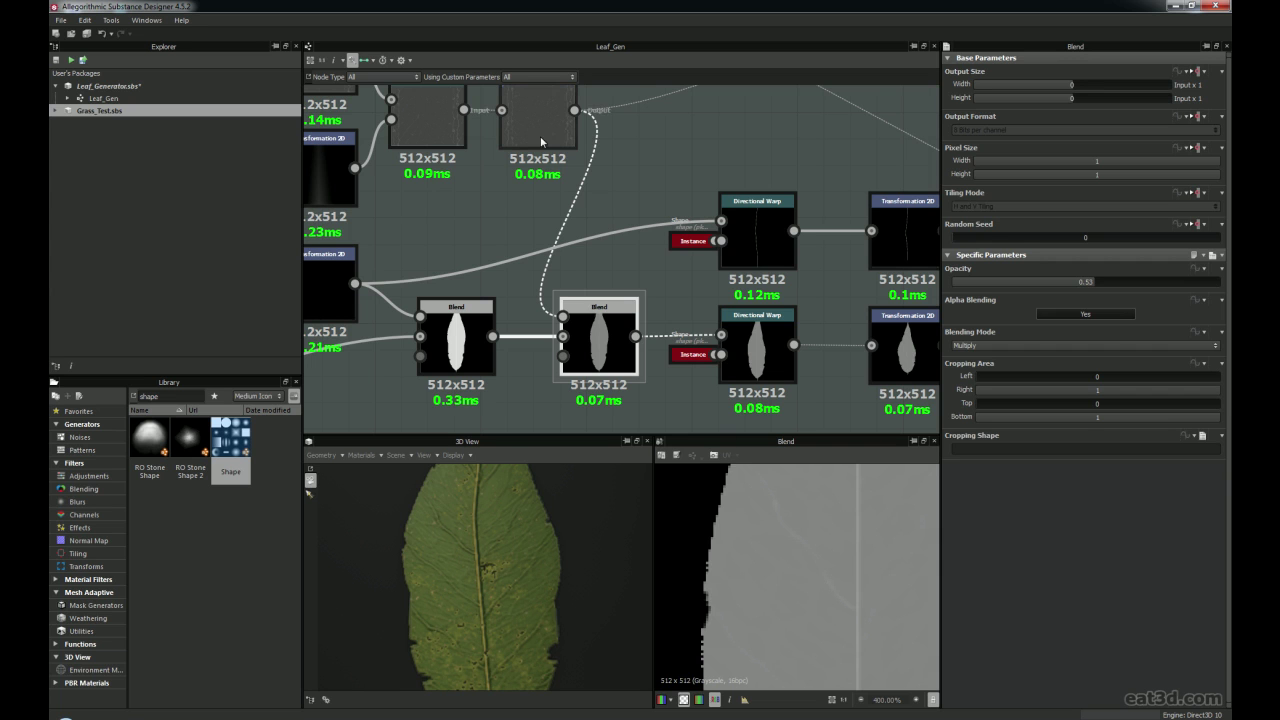
{"action": "scroll", "coordinate": [780, 582], "scroll_direction": "up", "scroll_amount": 2}
{"action": "scroll", "coordinate": [780, 582], "scroll_direction": "down", "scroll_amount": 2}
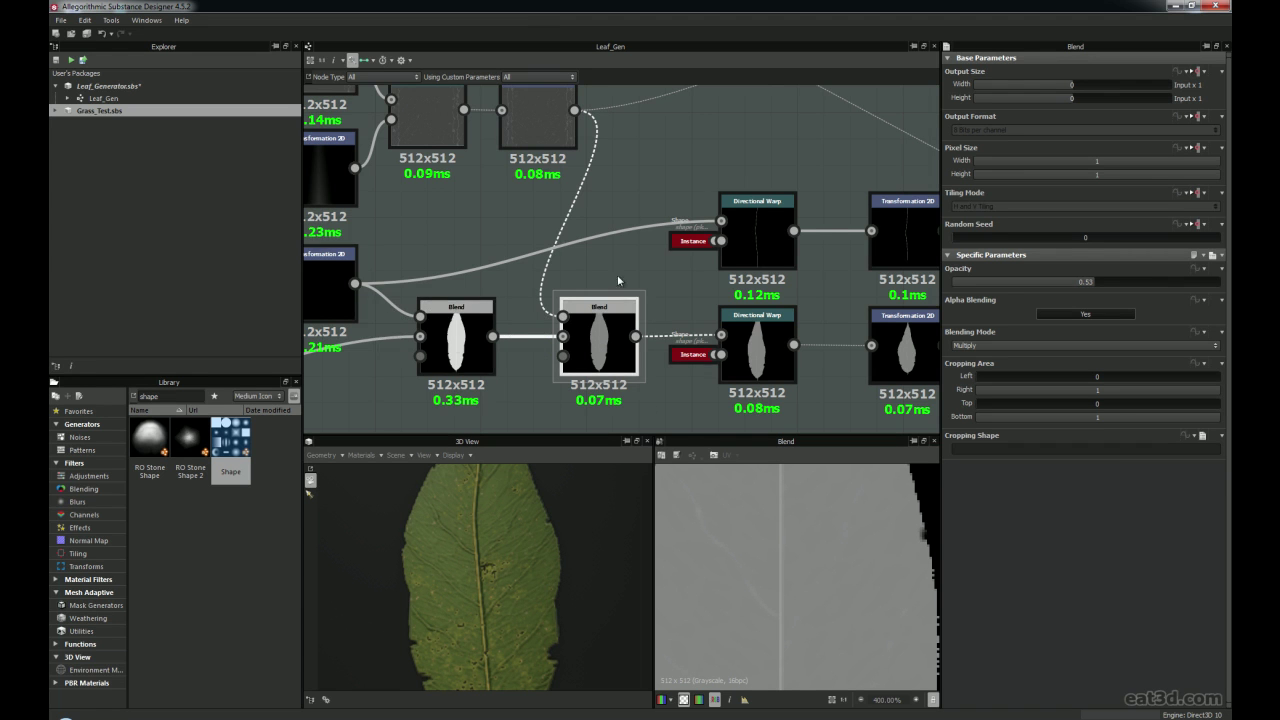
Select the vein and midrib nodes feeding the two Blends and look over the node groups around them
{"action": "scroll", "coordinate": [697, 280], "scroll_direction": "down", "scroll_amount": 5}
{"action": "scroll", "coordinate": [697, 280], "scroll_direction": "down", "scroll_amount": 2}
{"action": "left_click_drag", "start_coordinate": [524, 150], "coordinate": [672, 306]}
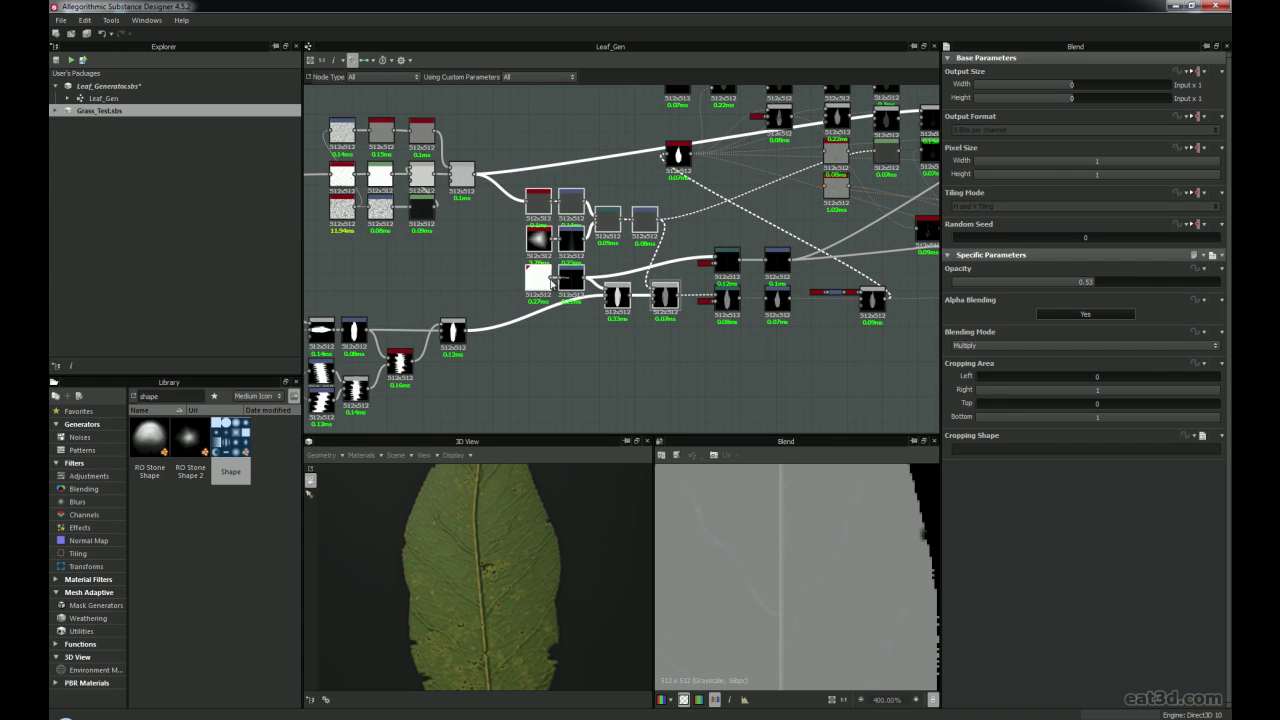
{"action": "scroll", "coordinate": [310, 182], "scroll_direction": "down", "scroll_amount": 3}
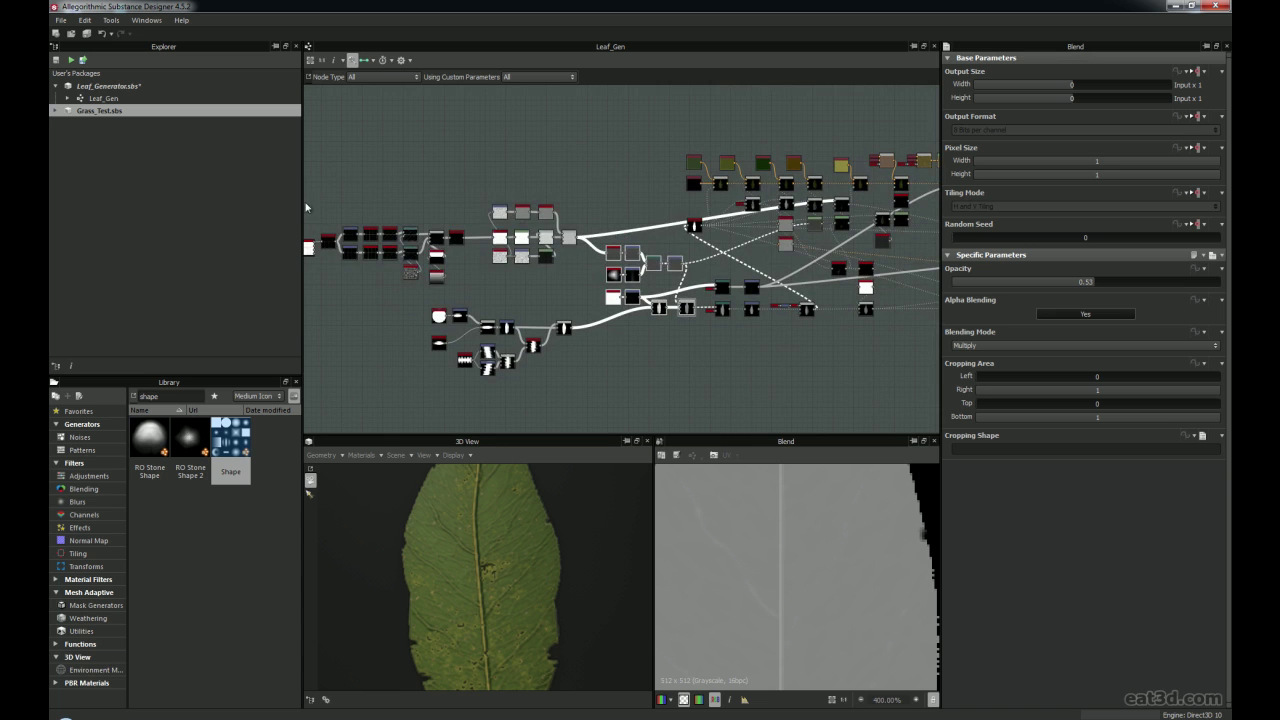
{"action": "scroll", "coordinate": [573, 318], "scroll_direction": "up", "scroll_amount": 5}
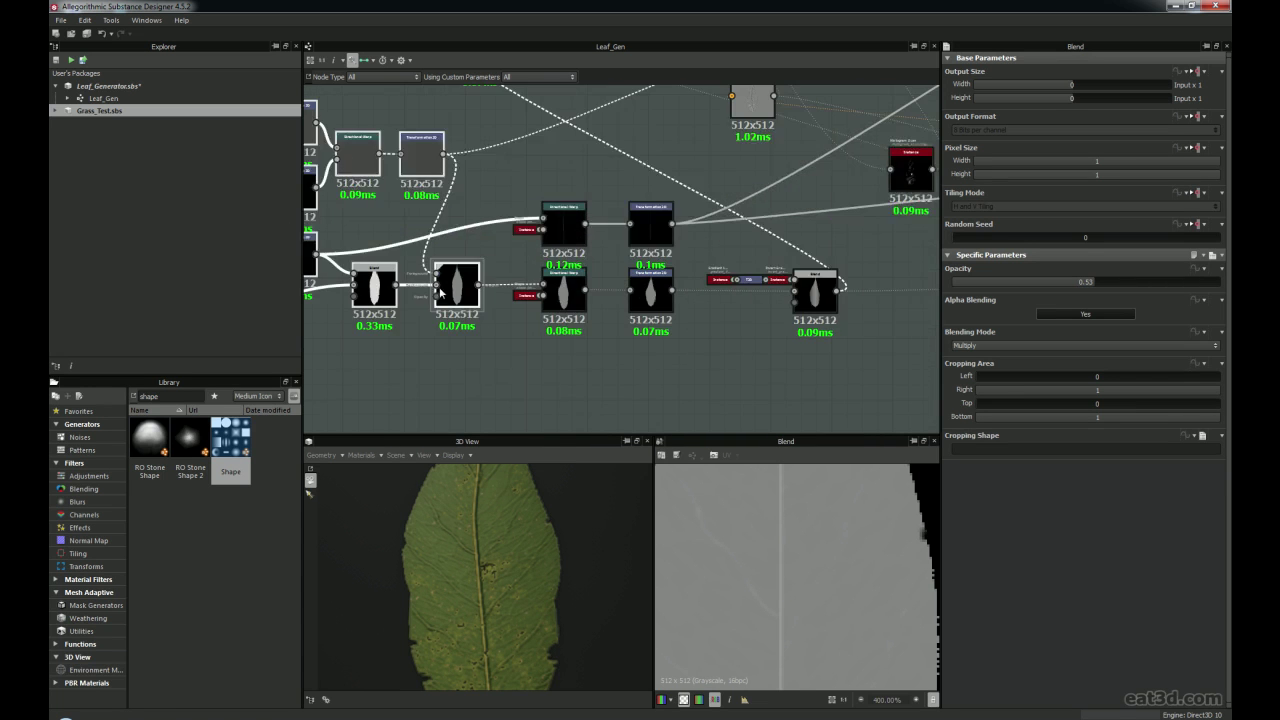
Undock the Shape instance feeding the leaf silhouette's Directional Warp and place it directly beneath that node
{"action": "middle_click_drag", "start_coordinate": [503, 296], "coordinate": [530, 278]}
{"action": "scroll", "coordinate": [521, 364], "scroll_direction": "up", "scroll_amount": 1}
{"action": "scroll", "coordinate": [603, 336], "scroll_direction": "up", "scroll_amount": 3}
{"action": "middle_click_drag", "start_coordinate": [691, 214], "coordinate": [677, 281]}
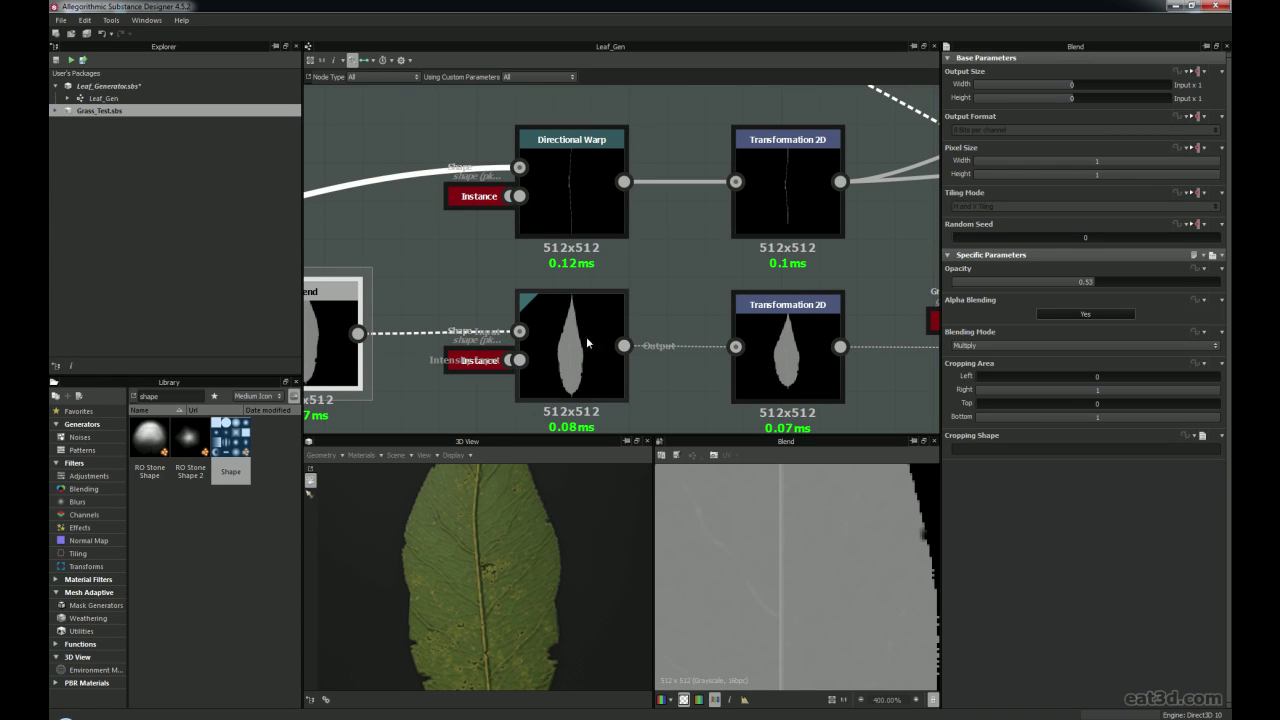
{"action": "middle_click_drag", "start_coordinate": [577, 327], "coordinate": [646, 267]}
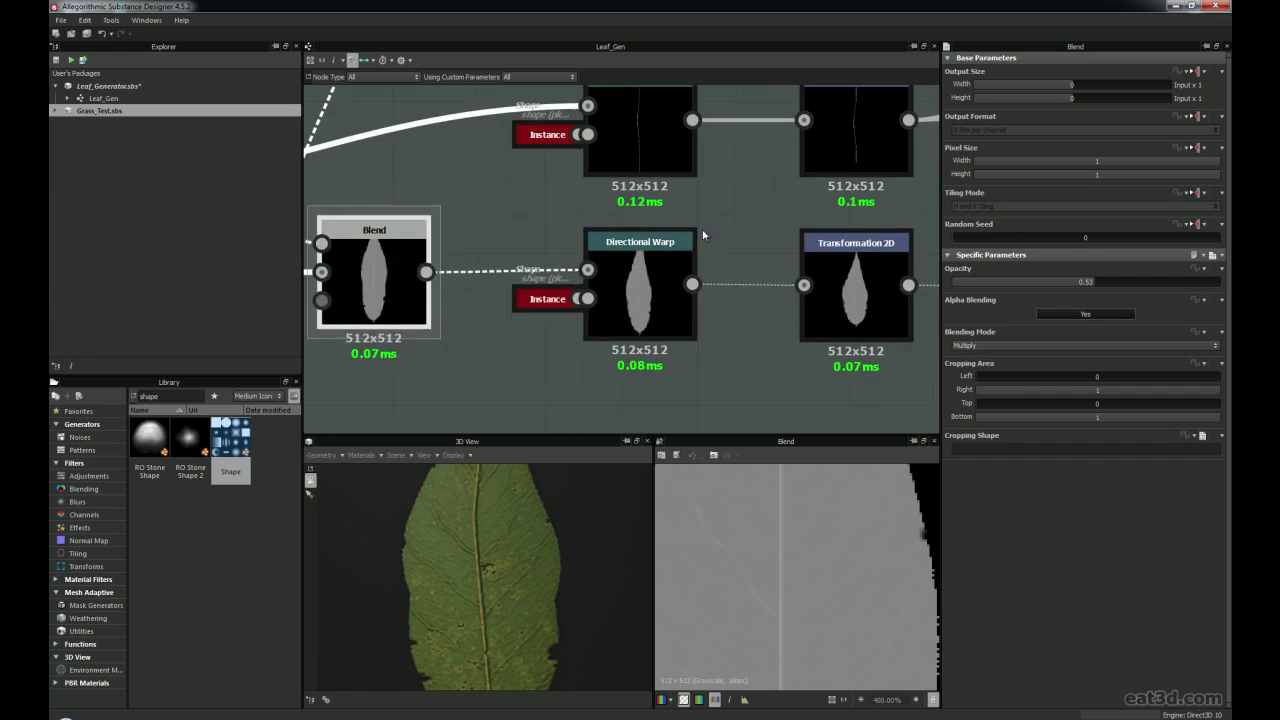
{"action": "left_click", "coordinate": [543, 300]}
{"action": "scroll", "coordinate": [541, 303], "scroll_direction": "down", "scroll_amount": 3}
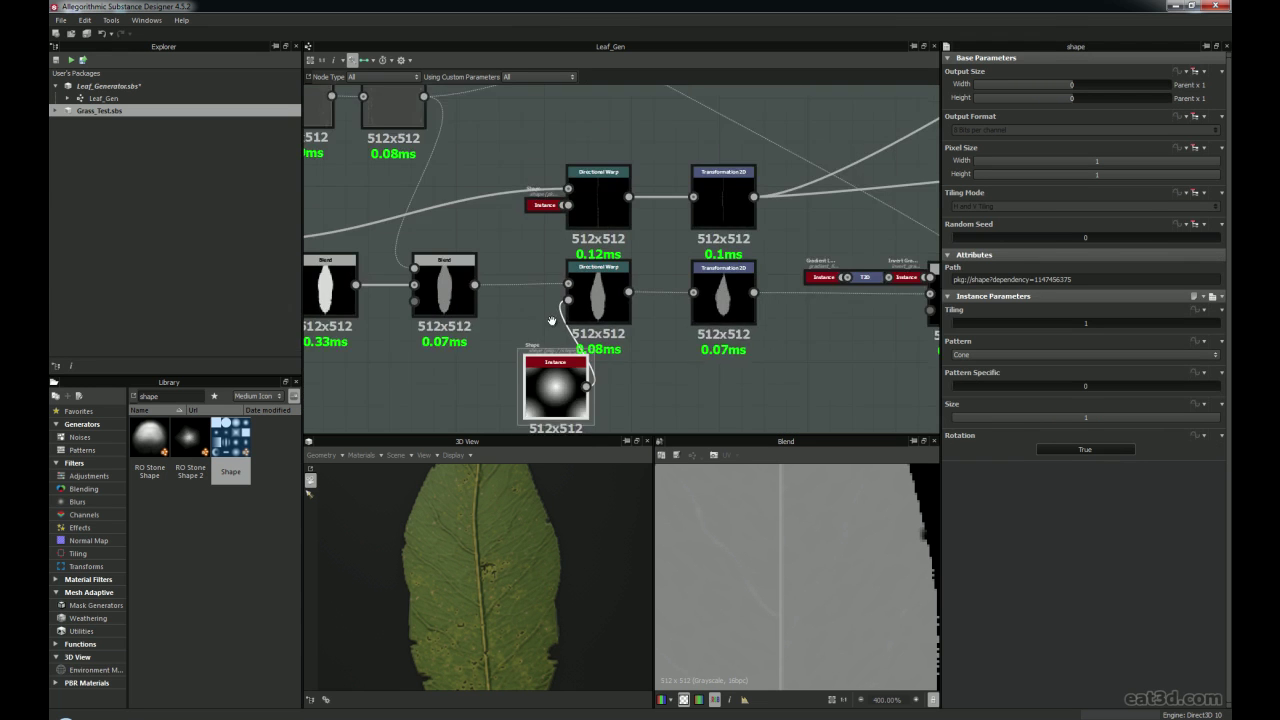
{"action": "middle_click_drag", "start_coordinate": [551, 322], "coordinate": [571, 281]}
{"action": "left_click_drag", "start_coordinate": [573, 358], "coordinate": [615, 357]}
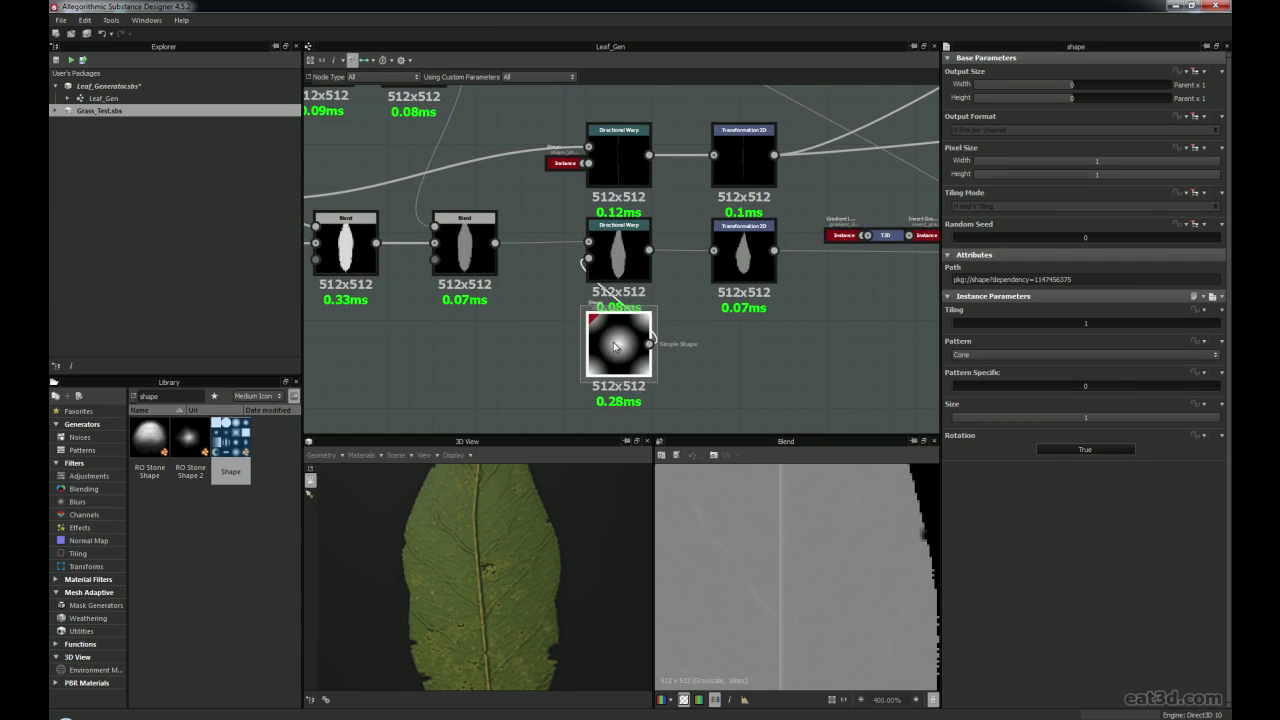
Add a new Shape node beside the existing cone Shape and set its Pattern to Cone
{"action": "scroll", "coordinate": [621, 353], "scroll_direction": "up", "scroll_amount": 3}
{"action": "left_click_drag", "start_coordinate": [231, 437], "coordinate": [418, 307]}
{"action": "double_click", "coordinate": [418, 307]}
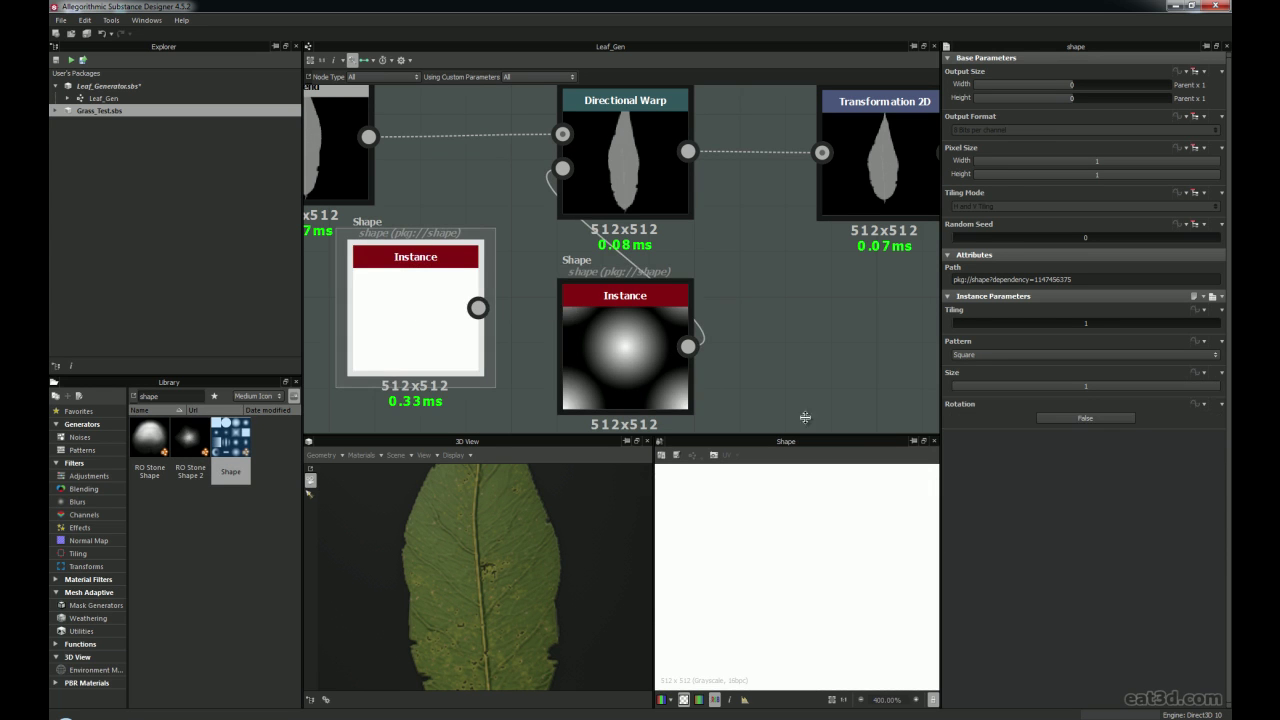
{"action": "double_click", "coordinate": [643, 337]}
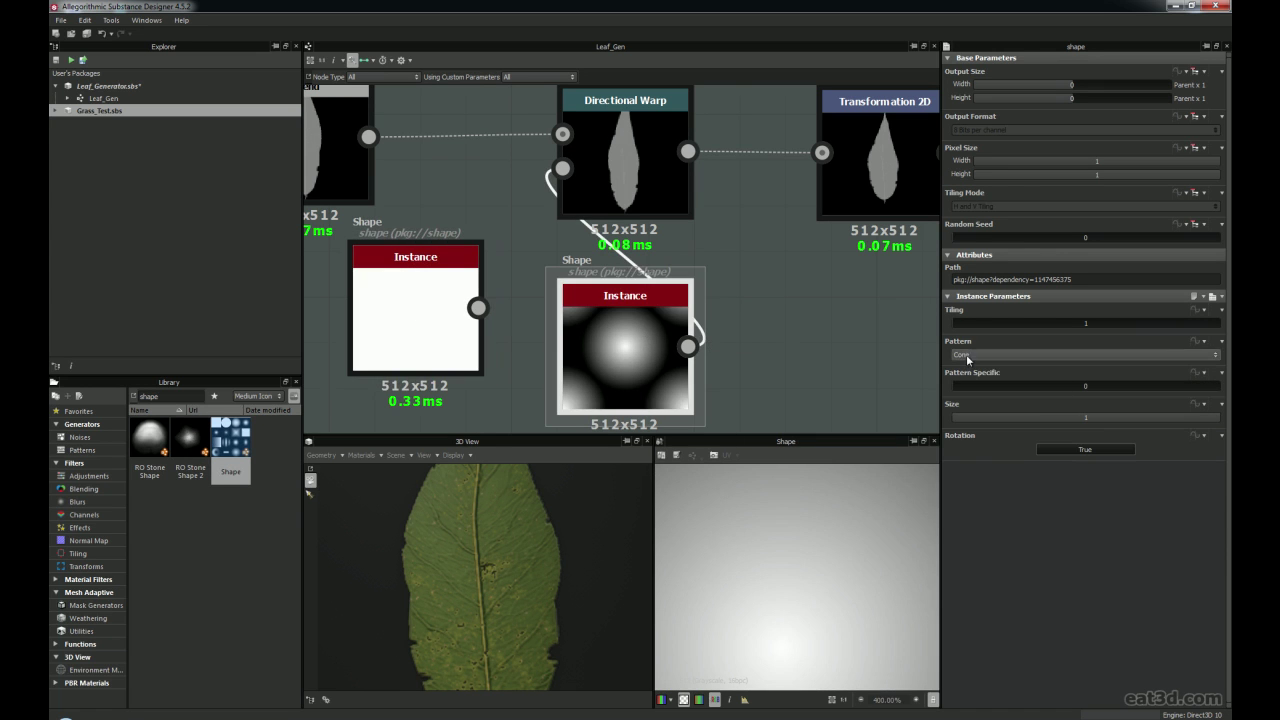
{"action": "double_click", "coordinate": [429, 309]}
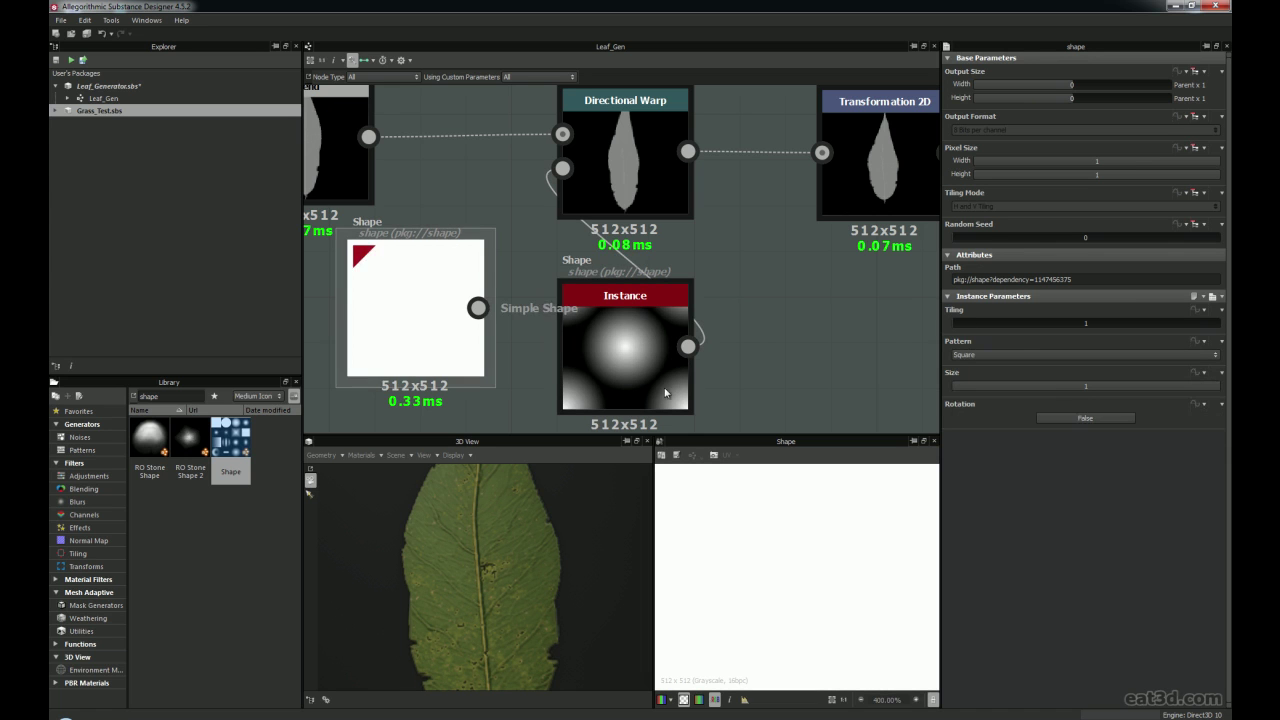
{"action": "left_click", "coordinate": [995, 354]}
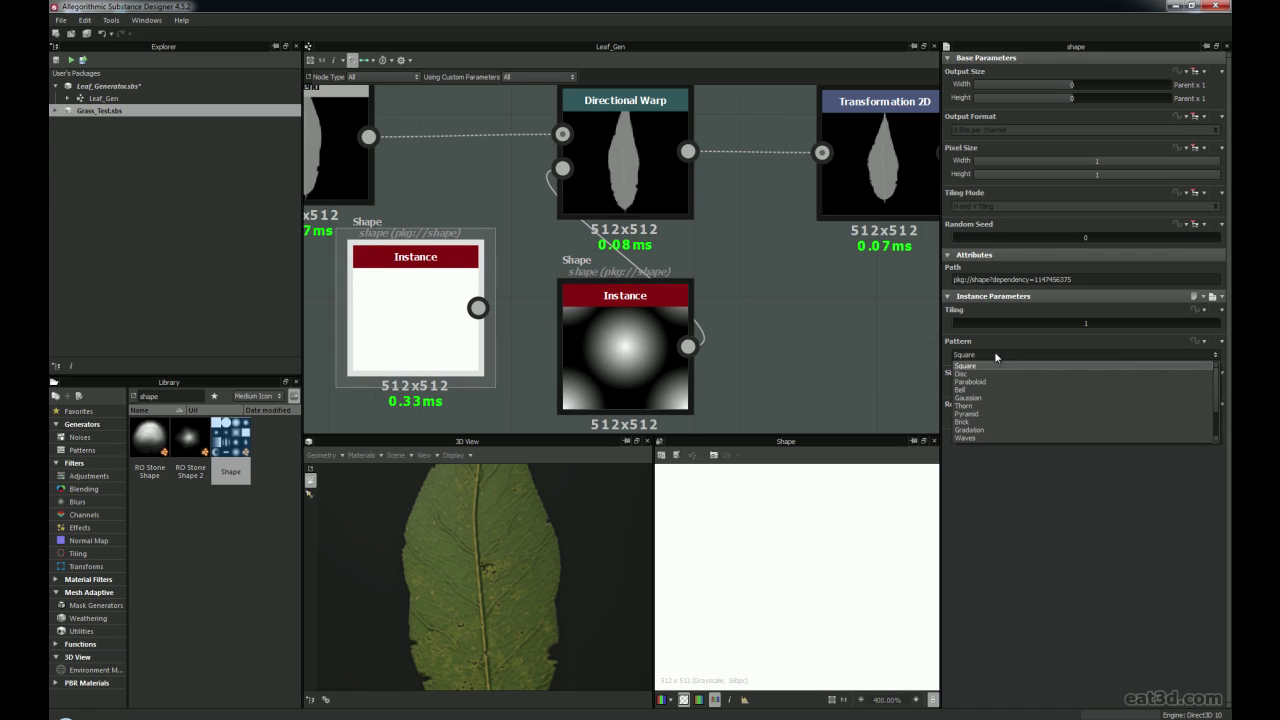
{"action": "scroll", "coordinate": [978, 417], "scroll_direction": "down", "scroll_amount": 2}
{"action": "left_click", "coordinate": [967, 438]}
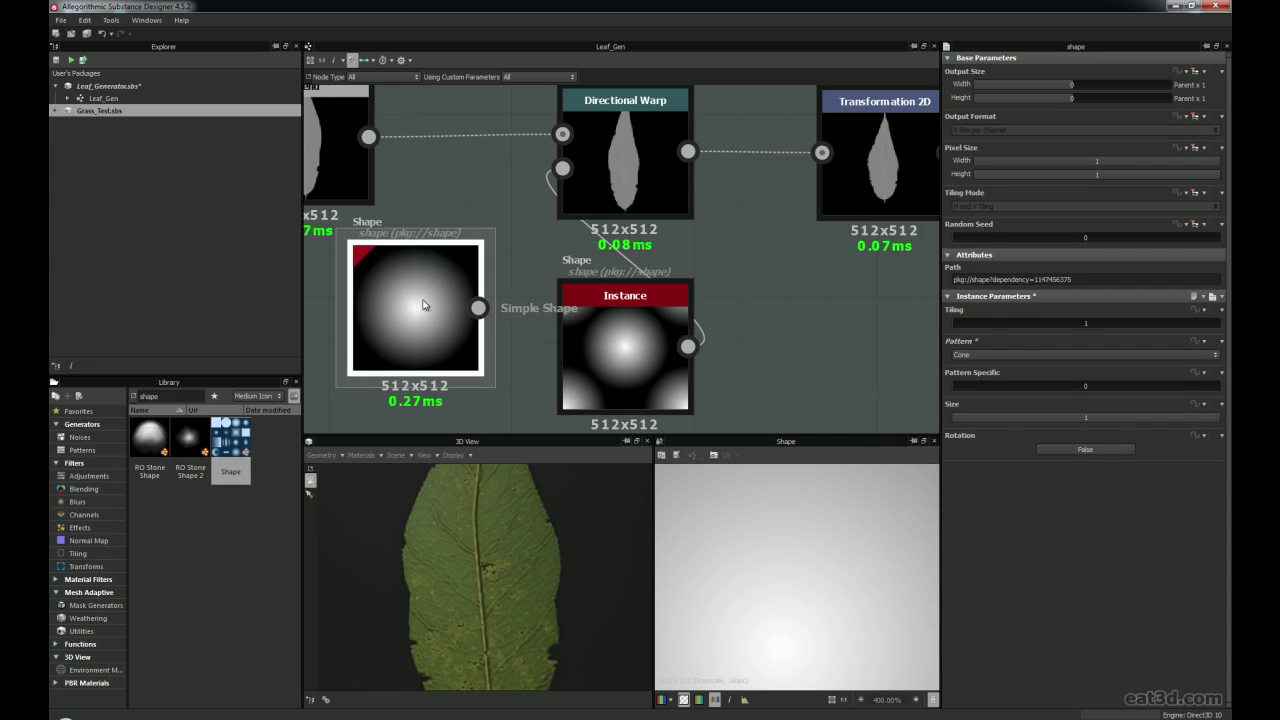
Compare the new Shape with the original cone Shape and set the new one's Rotation to True
{"action": "mouse_move", "coordinate": [965, 321]}
{"action": "left_mouse_down"}
{"action": "mouse_move", "coordinate": [977, 320]}
{"action": "mouse_move", "coordinate": [963, 326]}
{"action": "left_mouse_up"}
{"action": "scroll", "coordinate": [520, 350], "scroll_direction": "down", "scroll_amount": 3}
{"action": "left_click", "coordinate": [558, 366]}
{"action": "left_click", "coordinate": [459, 352]}
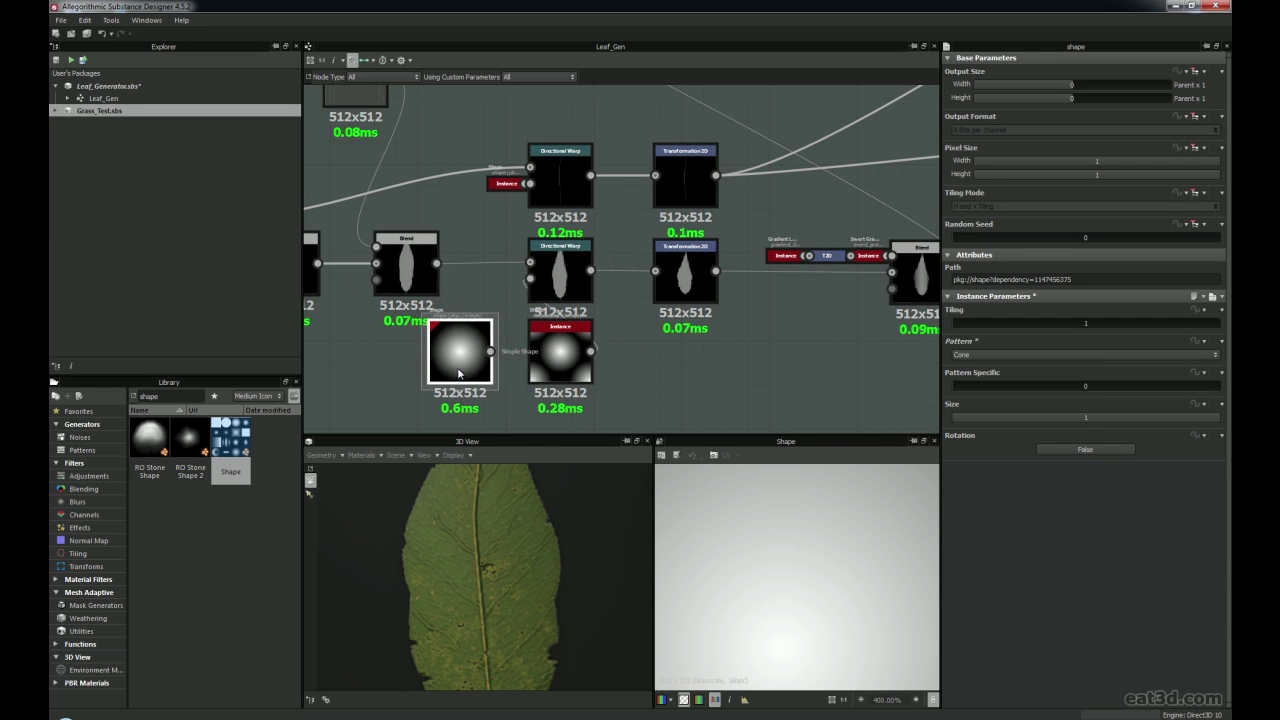
{"action": "left_click", "coordinate": [544, 352]}
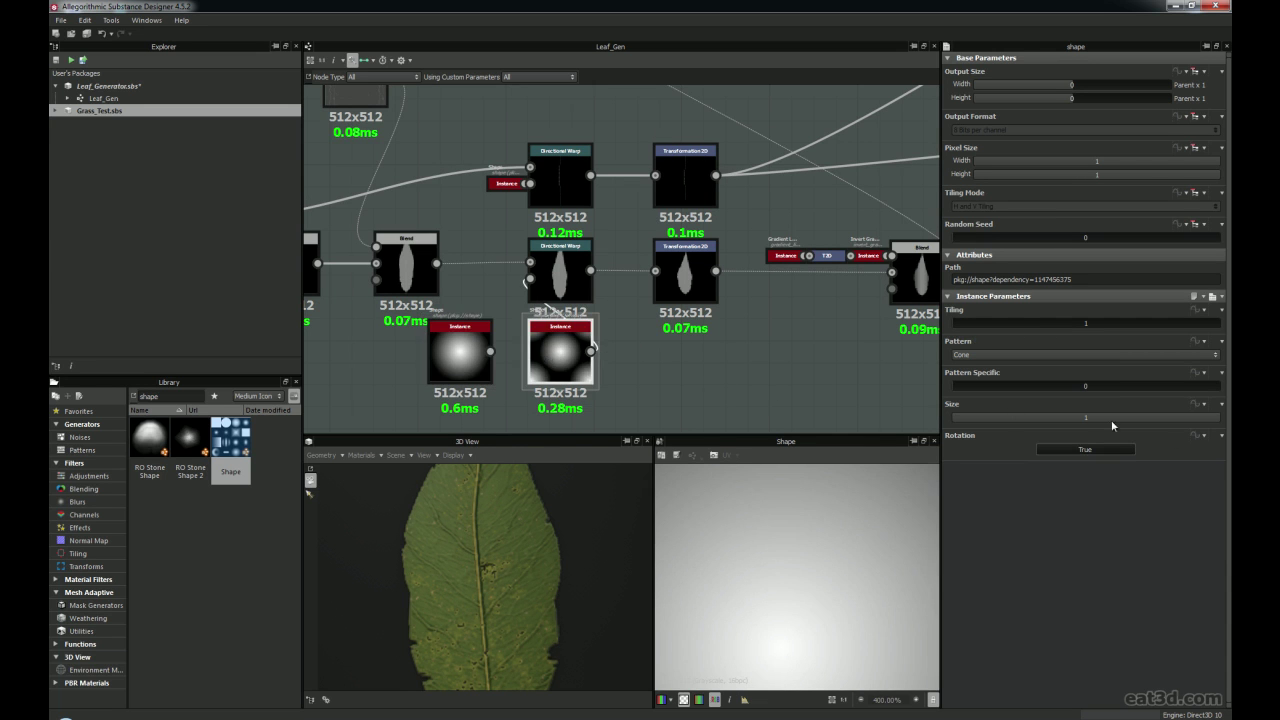
{"action": "left_click", "coordinate": [468, 371]}
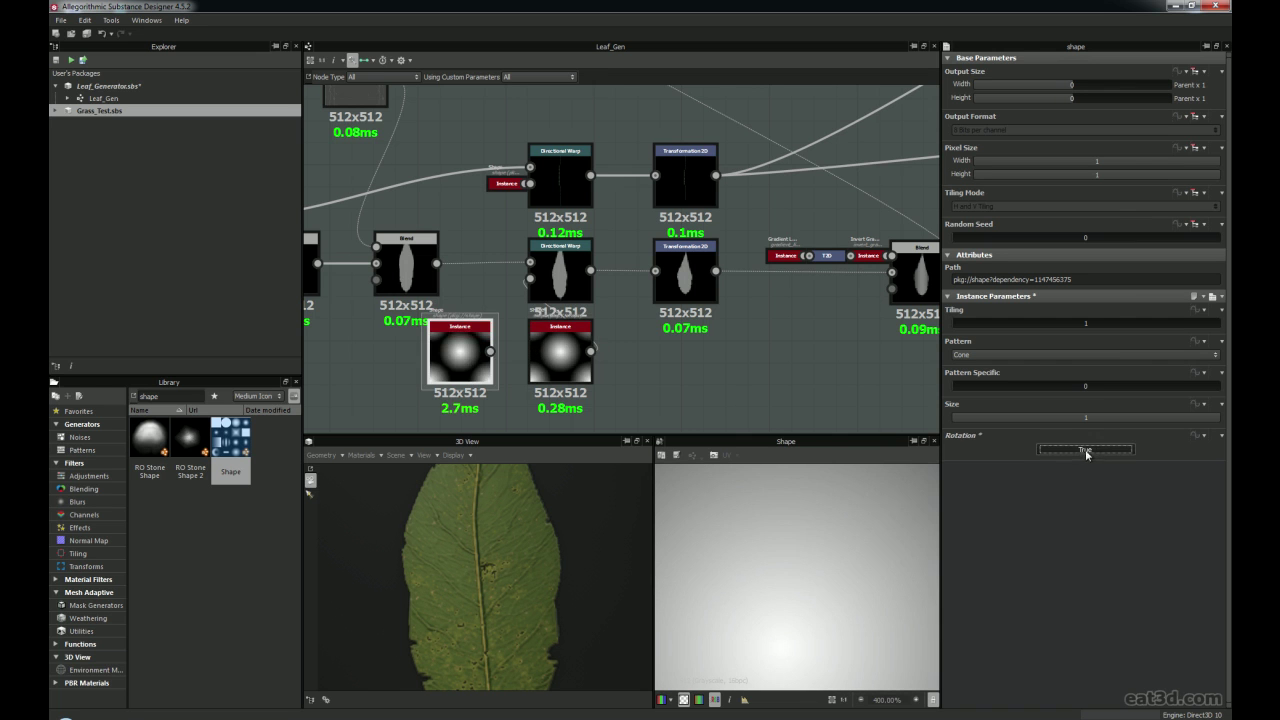
Delete the newly added comparison Shape node
{"action": "scroll", "coordinate": [458, 362], "scroll_direction": "up", "scroll_amount": 2}
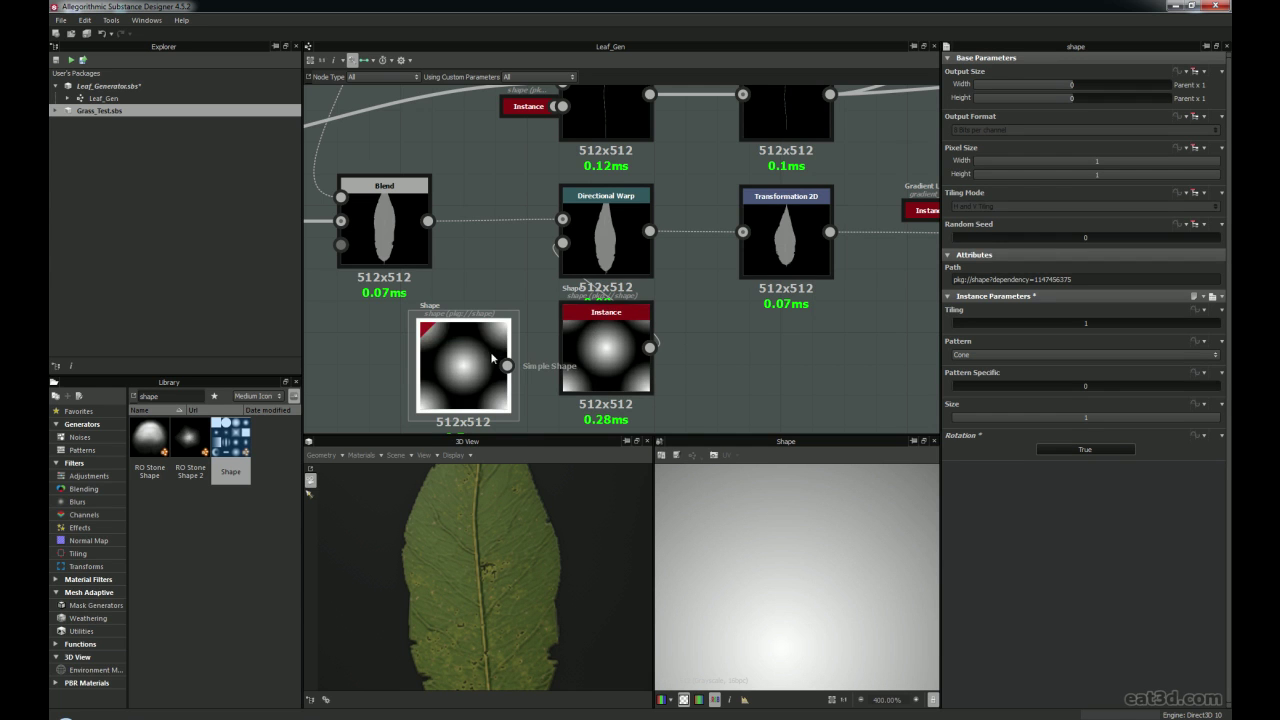
{"action": "key", "text": "Delete"}
{"action": "scroll", "coordinate": [573, 353], "scroll_direction": "down", "scroll_amount": 1}
Preview the original cone Shape and examine its parameters and its link to the Directional Warp
{"action": "left_click", "coordinate": [598, 350]}
{"action": "left_click_drag", "start_coordinate": [596, 350], "coordinate": [598, 359]}
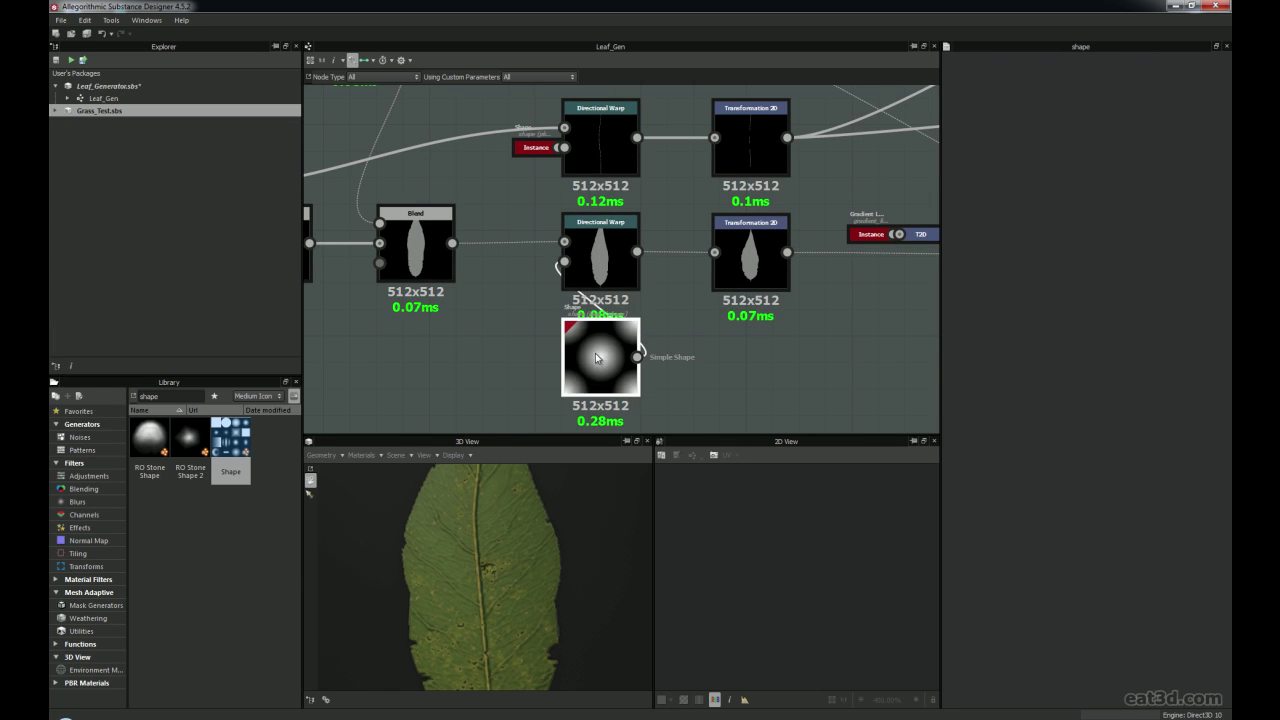
{"action": "middle_click_drag", "start_coordinate": [586, 353], "coordinate": [554, 323]}
{"action": "double_click", "coordinate": [554, 323]}
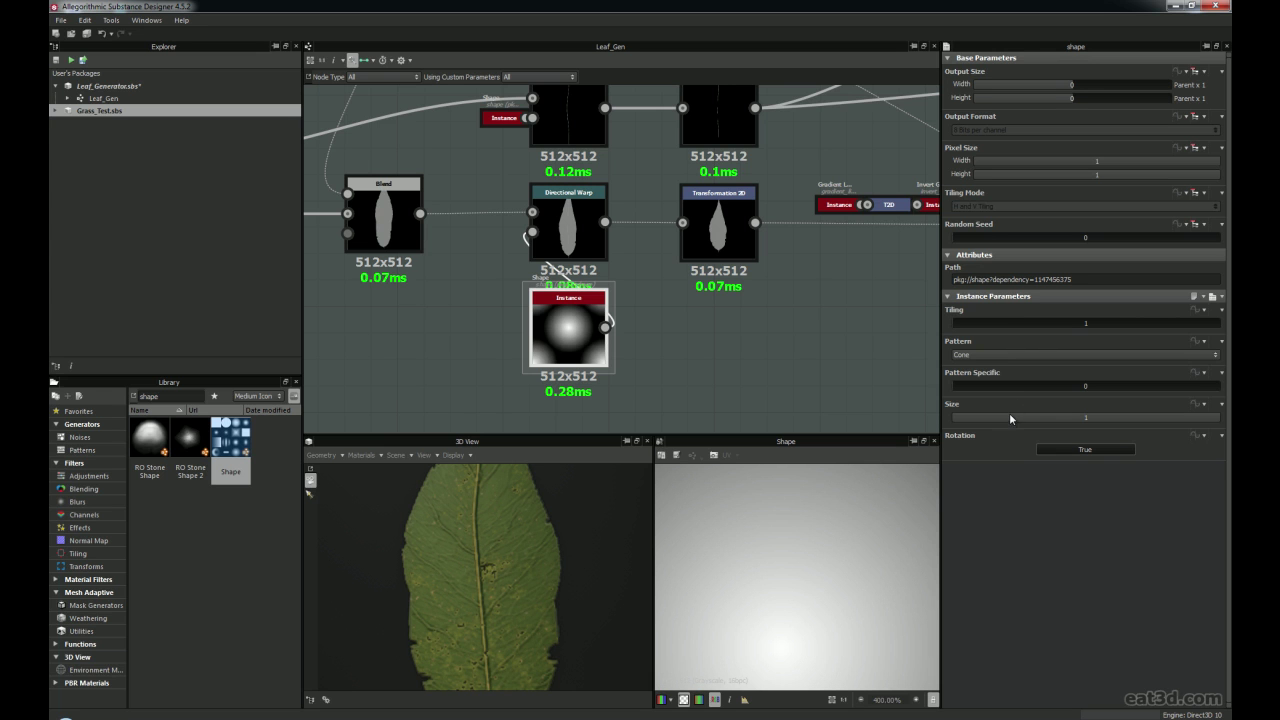
{"action": "middle_click_drag", "start_coordinate": [658, 351], "coordinate": [711, 366]}
{"action": "scroll", "coordinate": [749, 343], "scroll_direction": "up", "scroll_amount": 2}
{"action": "scroll", "coordinate": [750, 342], "scroll_direction": "down", "scroll_amount": 3}
{"action": "scroll", "coordinate": [632, 364], "scroll_direction": "up", "scroll_amount": 3}
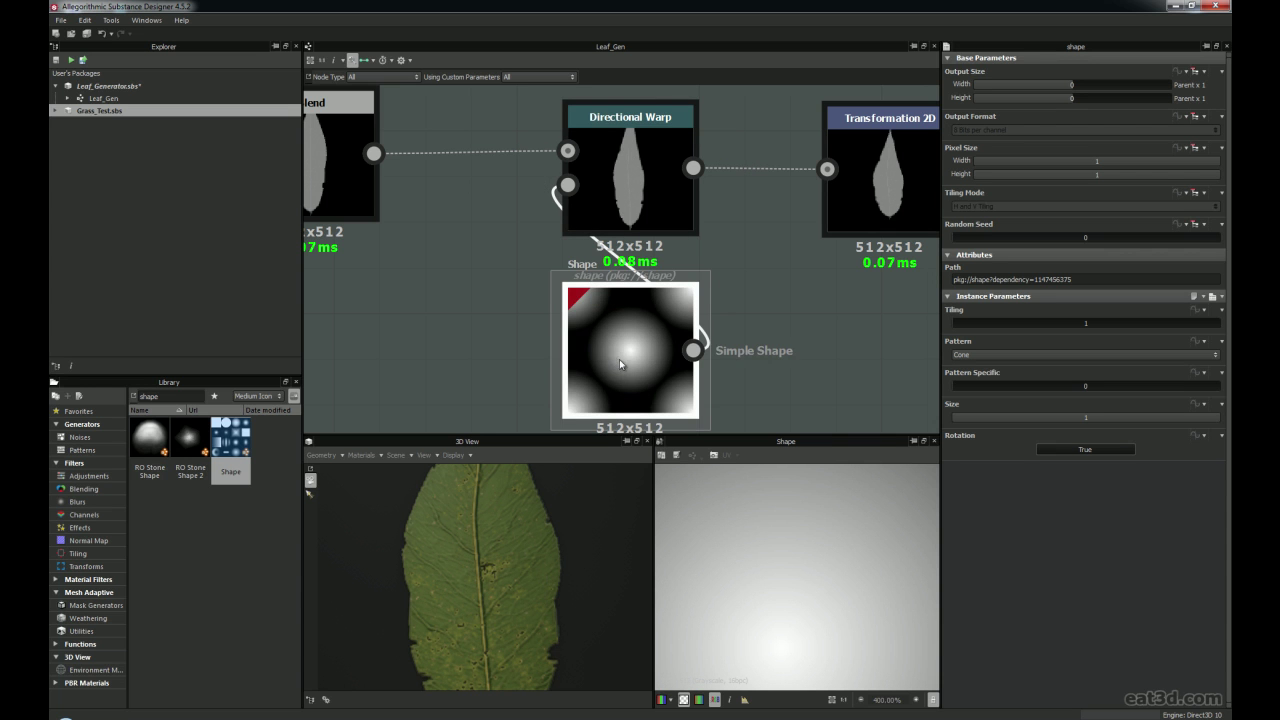
Shift the cone Shape clear of the Directional Warp's label and look over its place in the whole graph
{"action": "left_click_drag", "start_coordinate": [626, 355], "coordinate": [537, 343]}
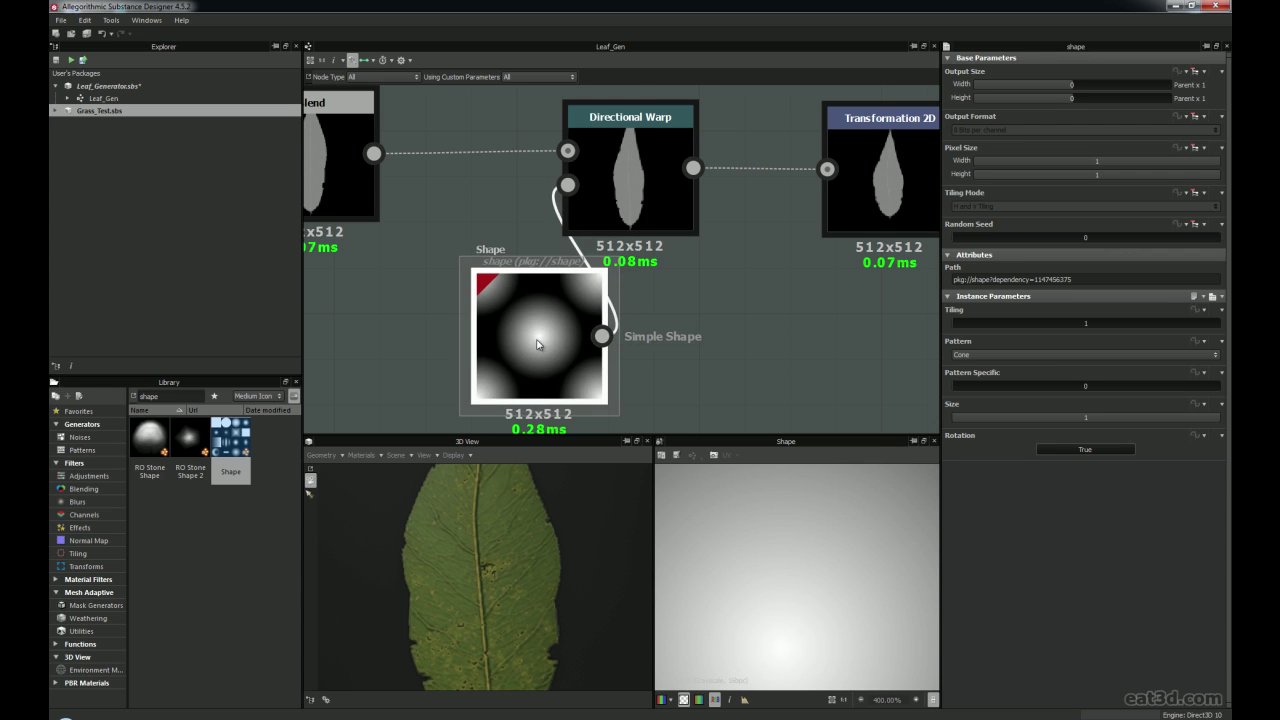
{"action": "scroll", "coordinate": [537, 343], "scroll_direction": "down", "scroll_amount": 8}
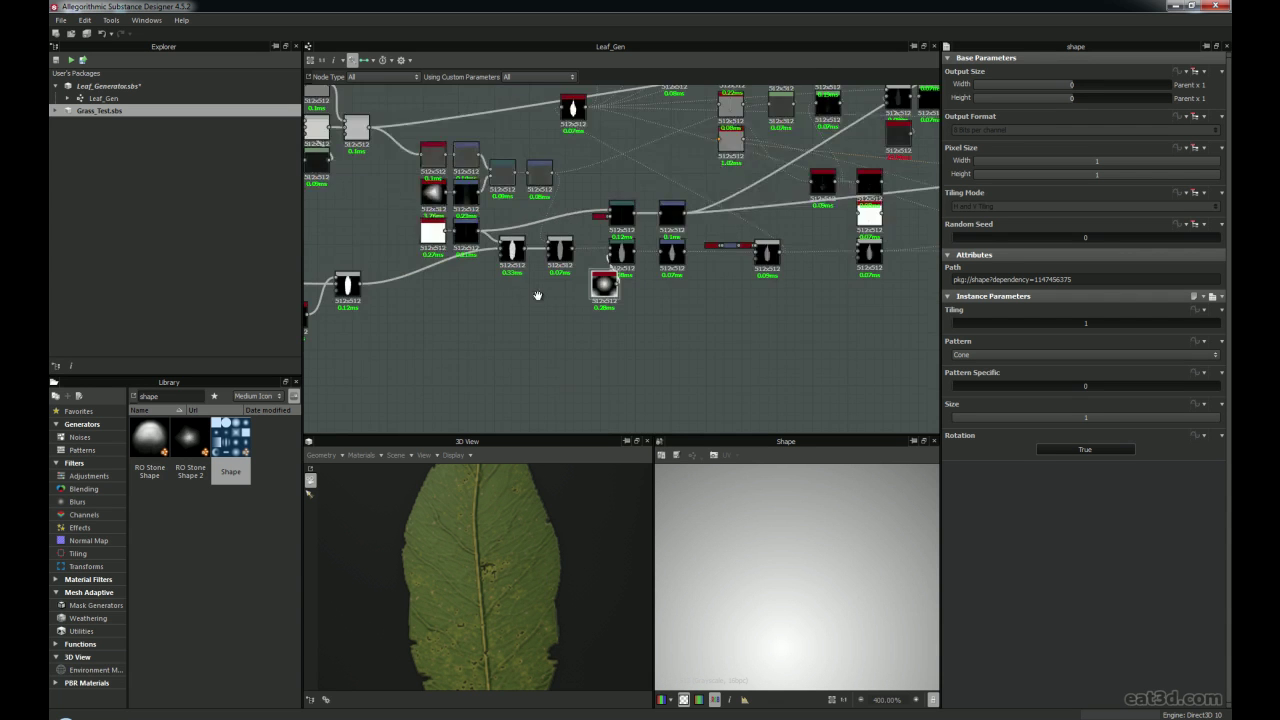
{"action": "middle_click_drag", "start_coordinate": [505, 292], "coordinate": [629, 301]}
{"action": "scroll", "coordinate": [476, 328], "scroll_direction": "down", "scroll_amount": 3}
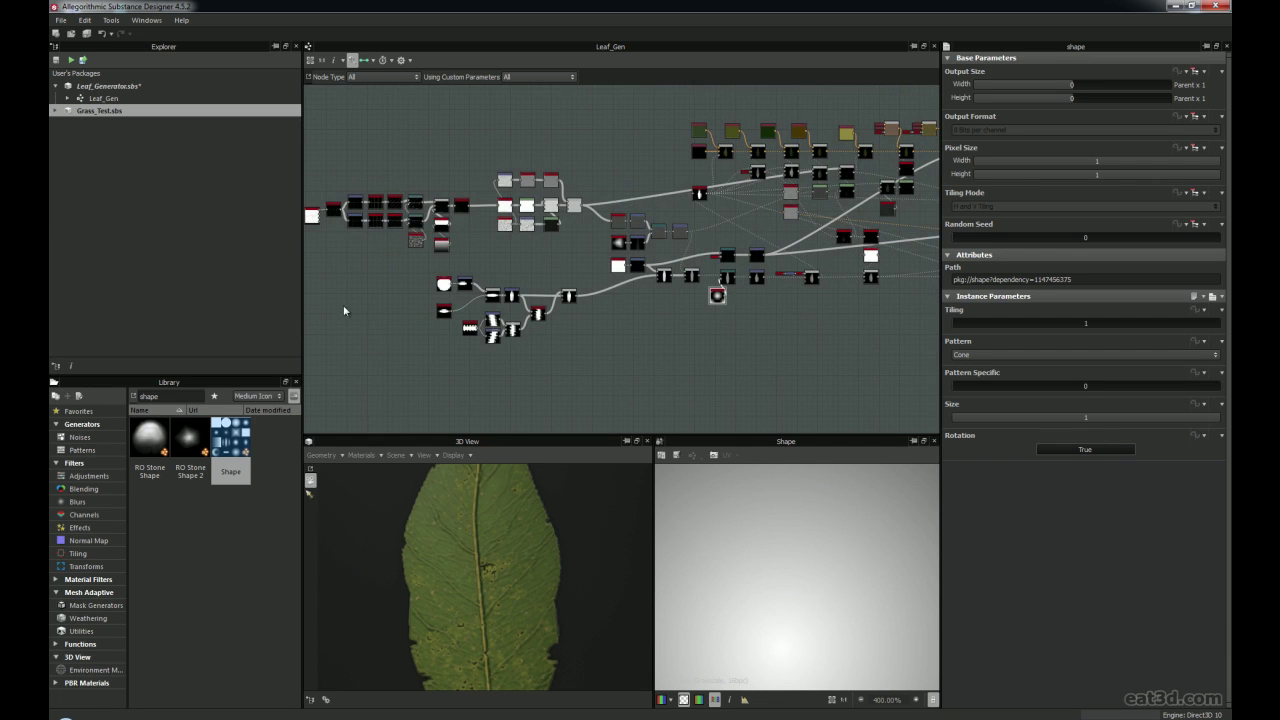
{"action": "scroll", "coordinate": [714, 294], "scroll_direction": "up", "scroll_amount": 5}
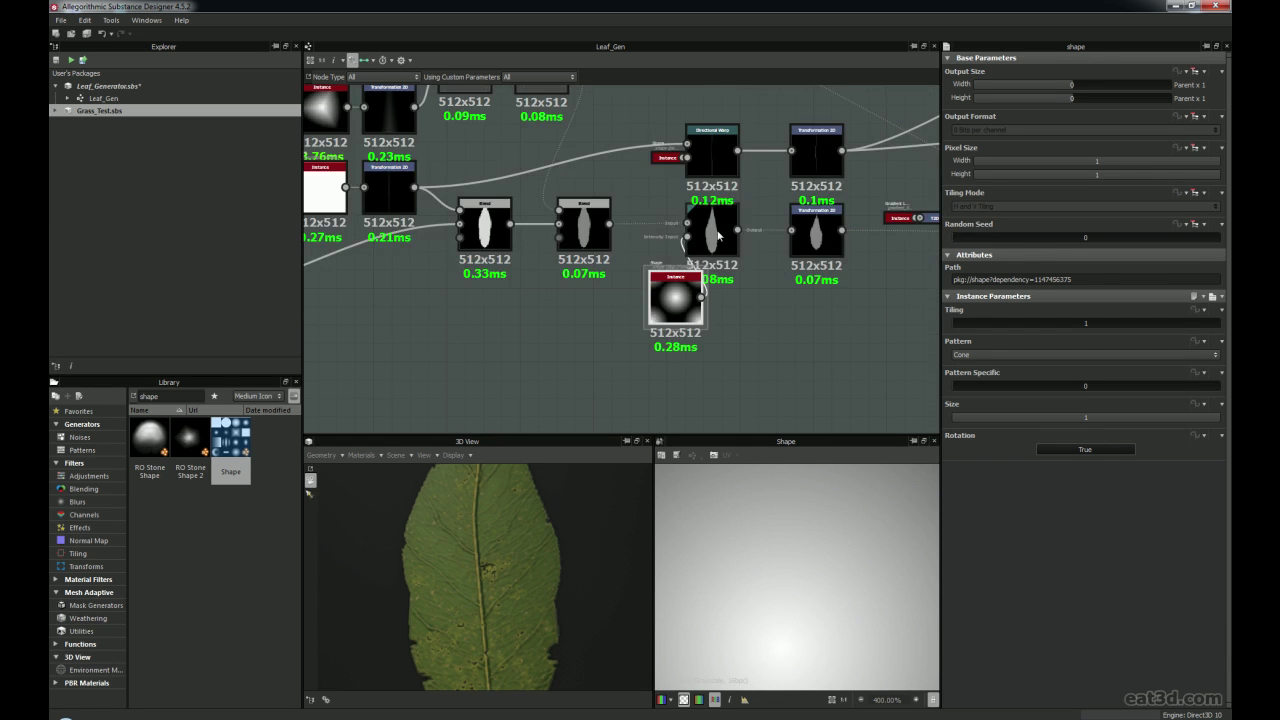
Preview the leaf's Directional Warp and vary its Warp Angle to bend the leaf both ways, ending at 287.99 degrees
{"action": "double_click", "coordinate": [716, 230]}
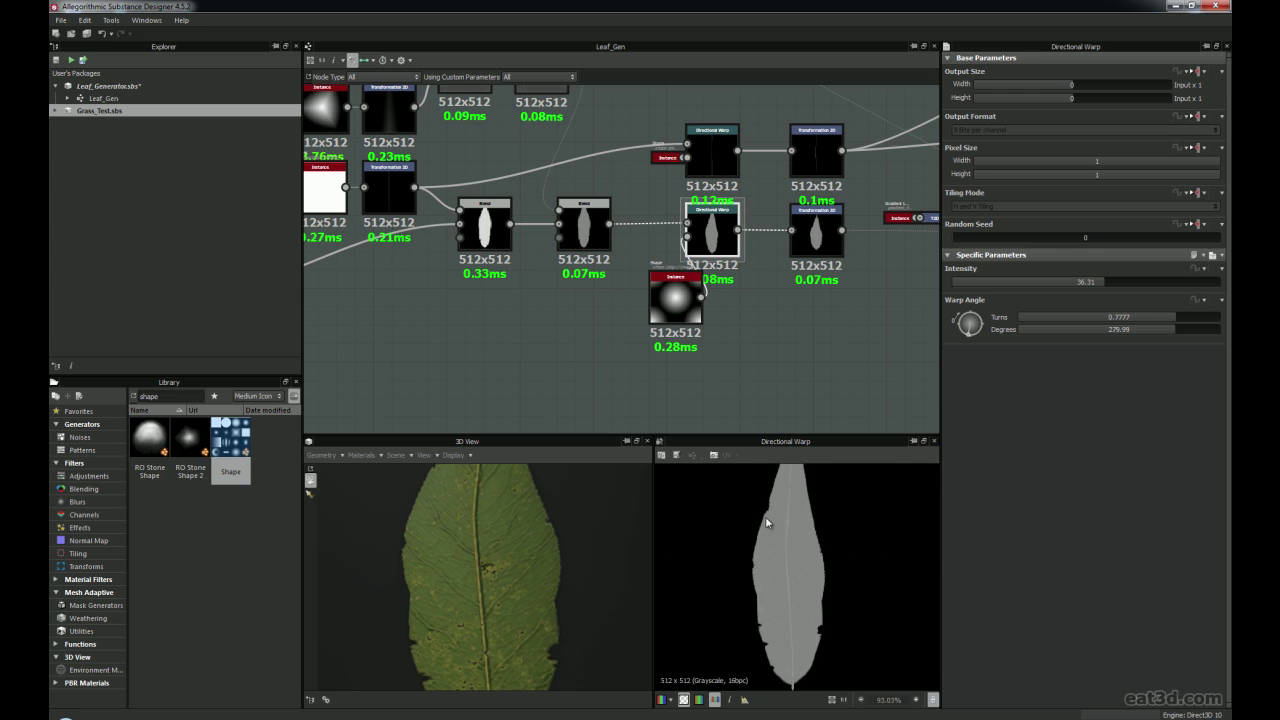
{"action": "scroll", "coordinate": [775, 538], "scroll_direction": "down", "scroll_amount": 1}
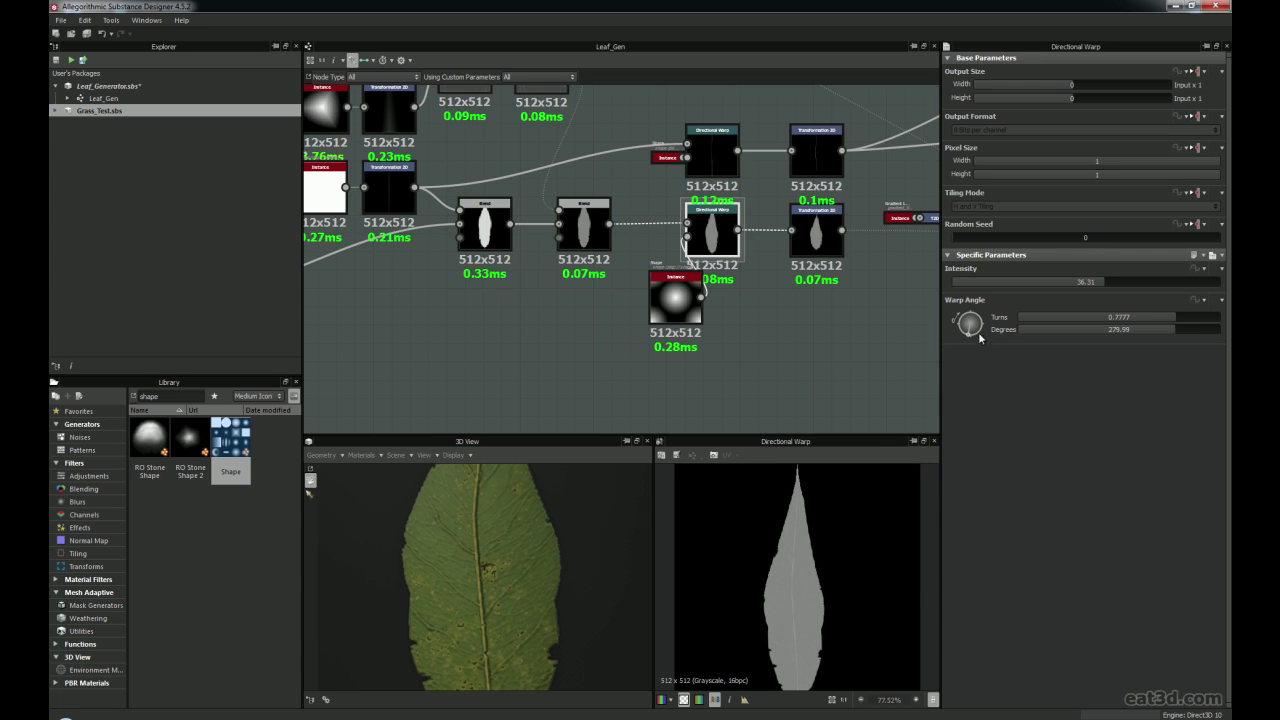
{"action": "left_click_drag", "start_coordinate": [969, 338], "coordinate": [969, 338]}
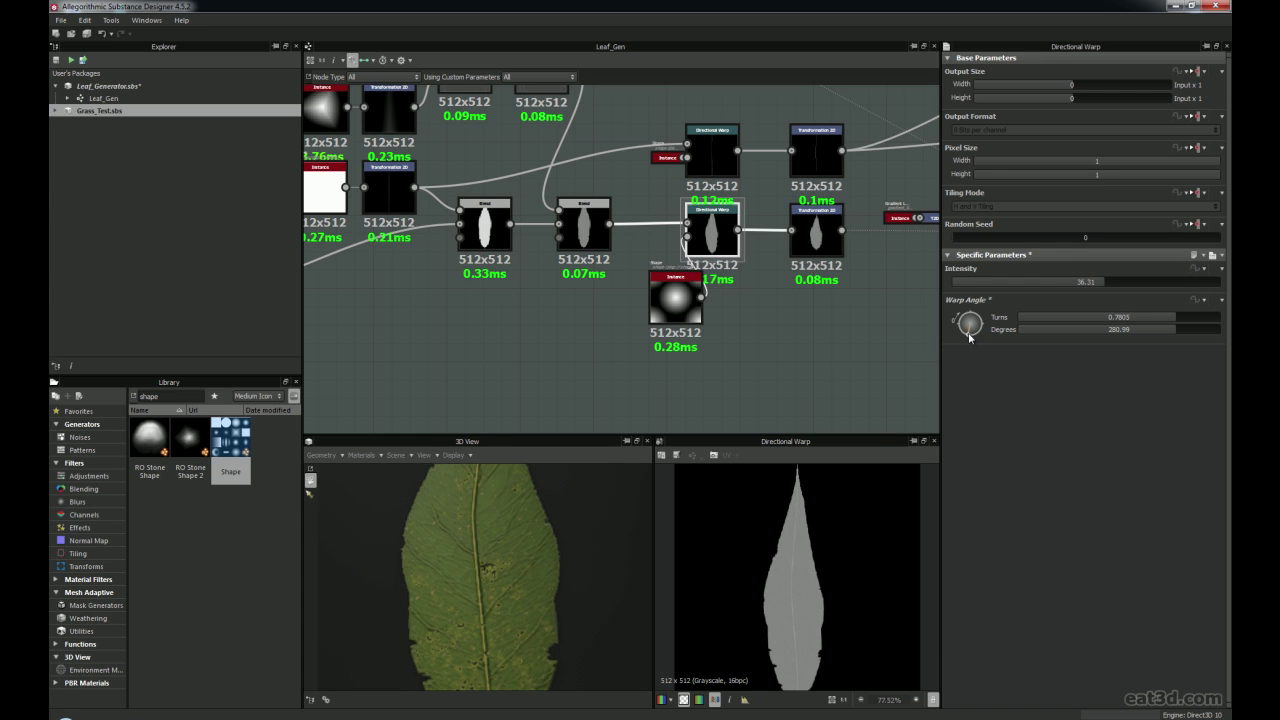
{"action": "left_click_drag", "start_coordinate": [684, 298], "coordinate": [691, 317]}
{"action": "left_click_drag", "start_coordinate": [969, 338], "coordinate": [972, 337]}
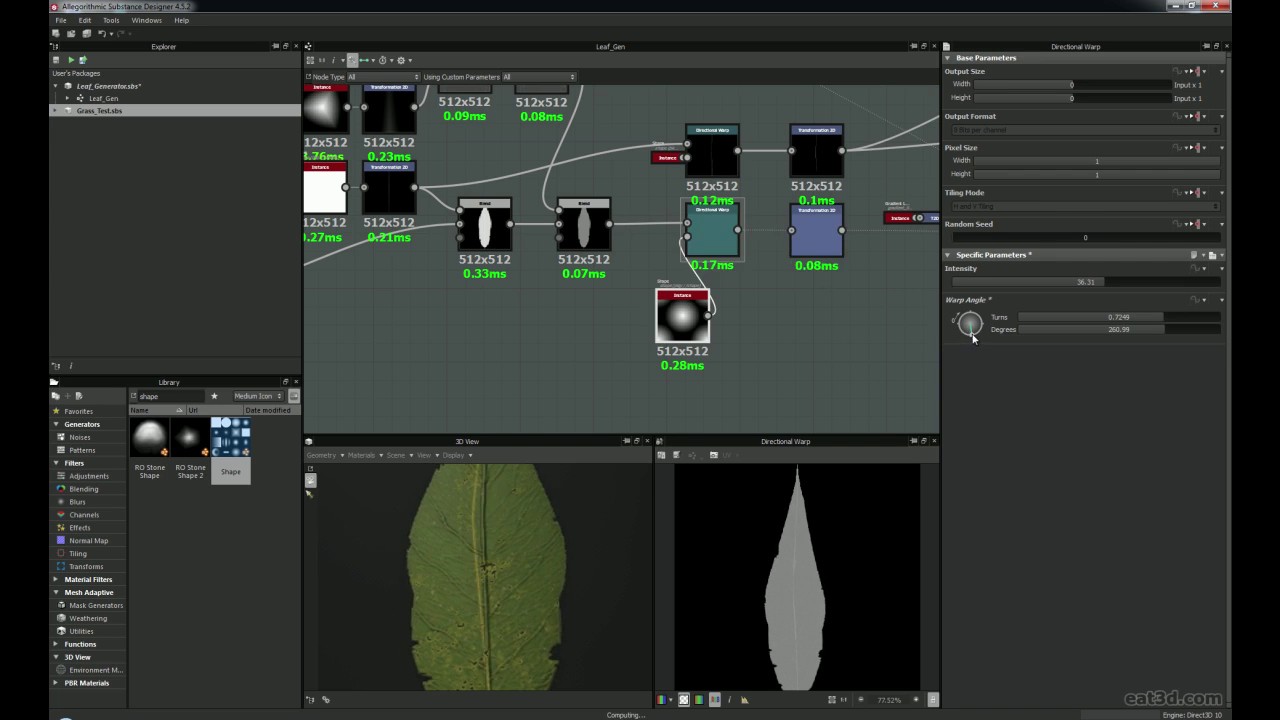
{"action": "scroll", "coordinate": [382, 577], "scroll_direction": "down", "scroll_amount": 5}
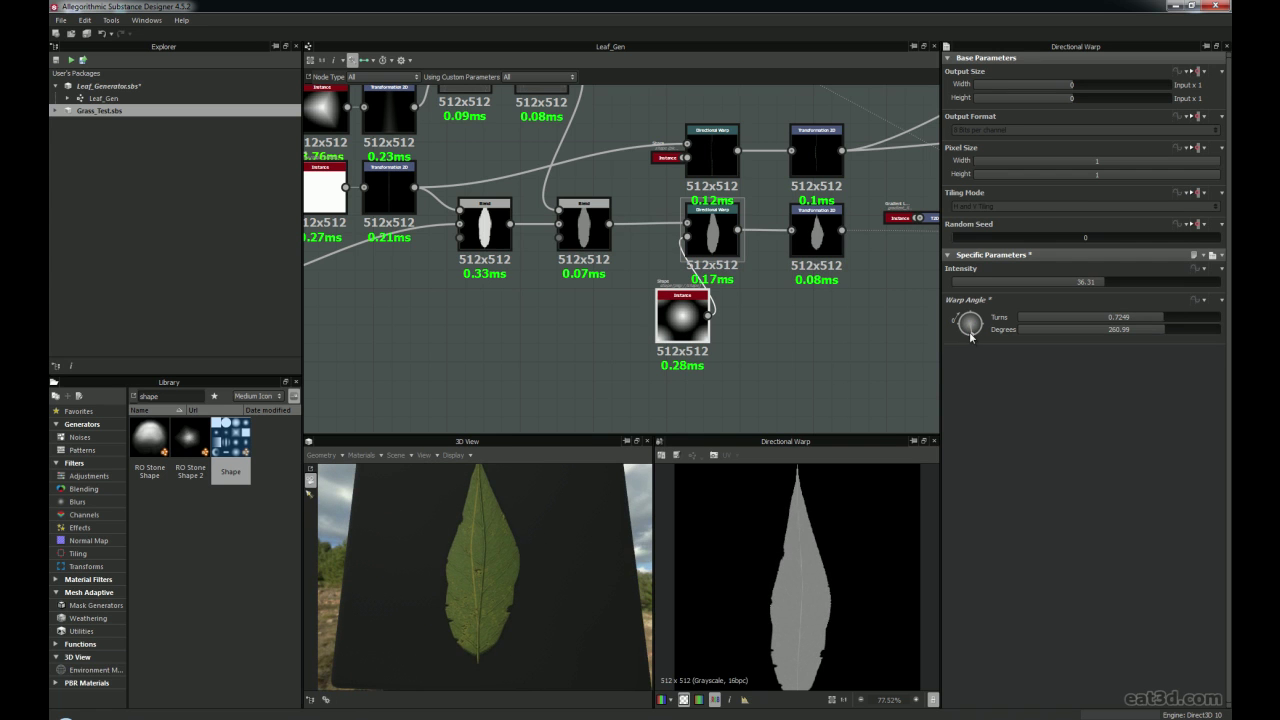
{"action": "left_click_drag", "start_coordinate": [970, 338], "coordinate": [967, 341]}
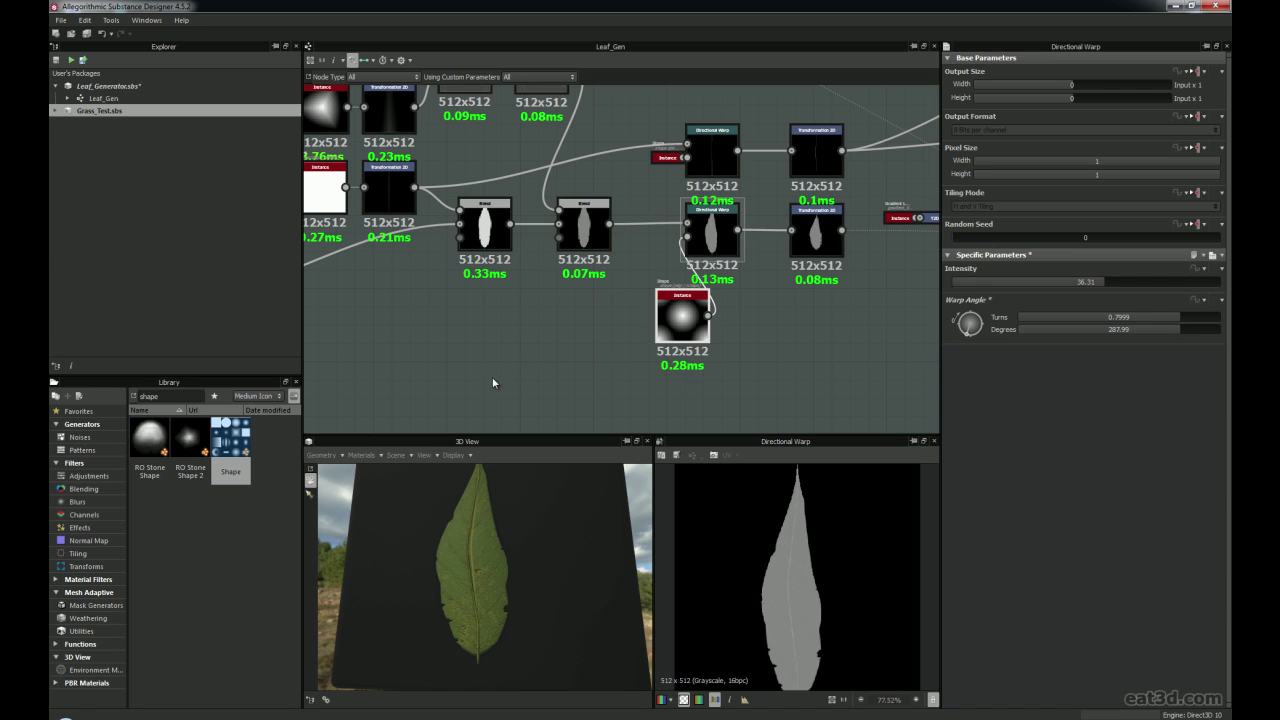
Undo the latest Warp Angle changes on the leaf's Directional Warp
{"action": "key", "text": "ctrl+z"}
{"action": "key", "text": "ctrl+z"}
{"action": "key", "text": "ctrl+z"}
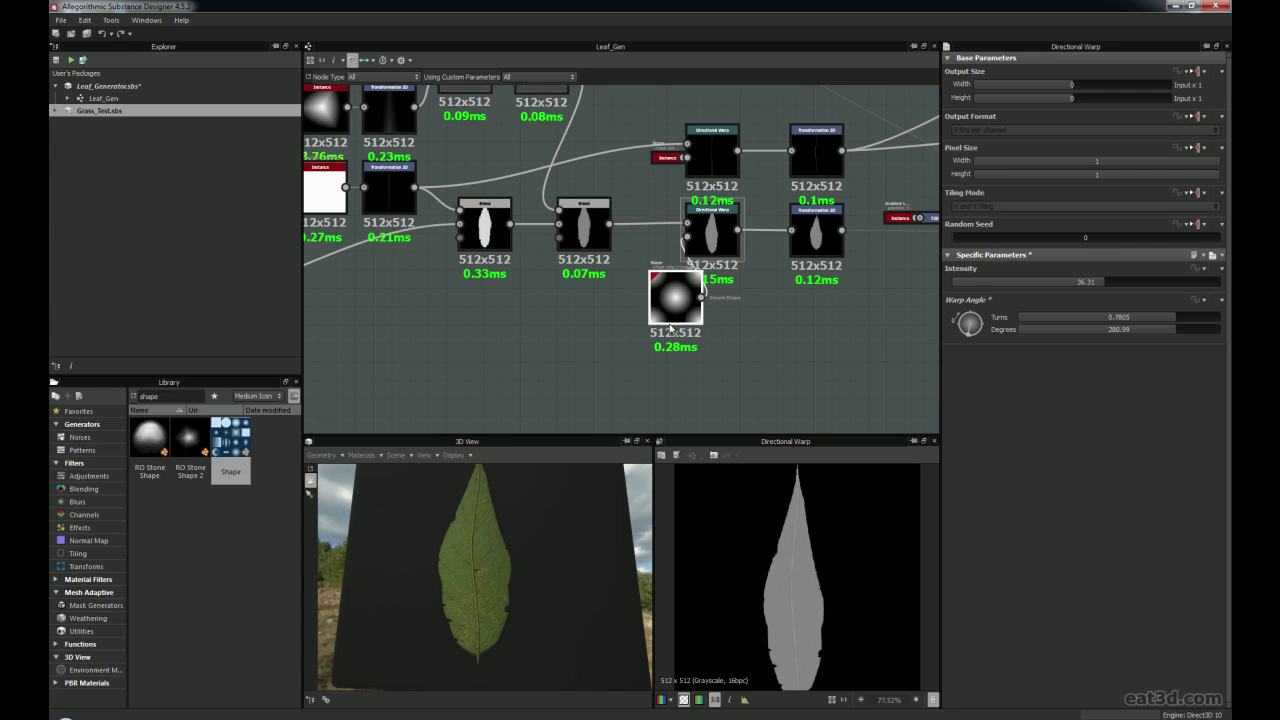
Reposition the cone Shape node beneath the leaf's Directional Warp and look closely at the bend on the 3D leaf
{"action": "left_click_drag", "start_coordinate": [679, 322], "coordinate": [661, 330]}
{"action": "scroll", "coordinate": [467, 590], "scroll_direction": "up", "scroll_amount": 3}
{"action": "middle_click_drag", "start_coordinate": [467, 590], "coordinate": [476, 616]}
{"action": "left_click_drag", "start_coordinate": [487, 574], "coordinate": [497, 551]}
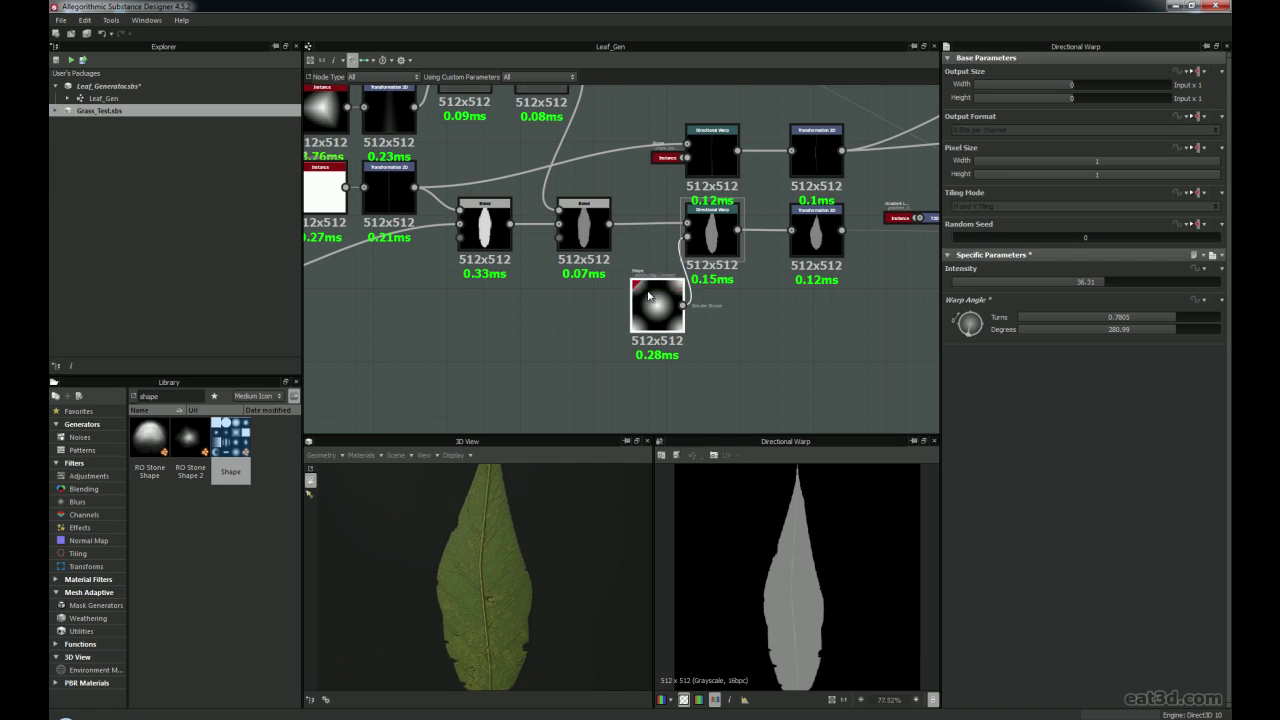
{"action": "middle_click_drag", "start_coordinate": [596, 319], "coordinate": [528, 364]}
{"action": "scroll", "coordinate": [530, 366], "scroll_direction": "up", "scroll_amount": 2}
{"action": "left_click_drag", "start_coordinate": [624, 350], "coordinate": [651, 361]}
{"action": "scroll", "coordinate": [651, 363], "scroll_direction": "up", "scroll_amount": 1}
{"action": "scroll", "coordinate": [651, 363], "scroll_direction": "down", "scroll_amount": 2}
{"action": "middle_click_drag", "start_coordinate": [553, 358], "coordinate": [476, 375]}
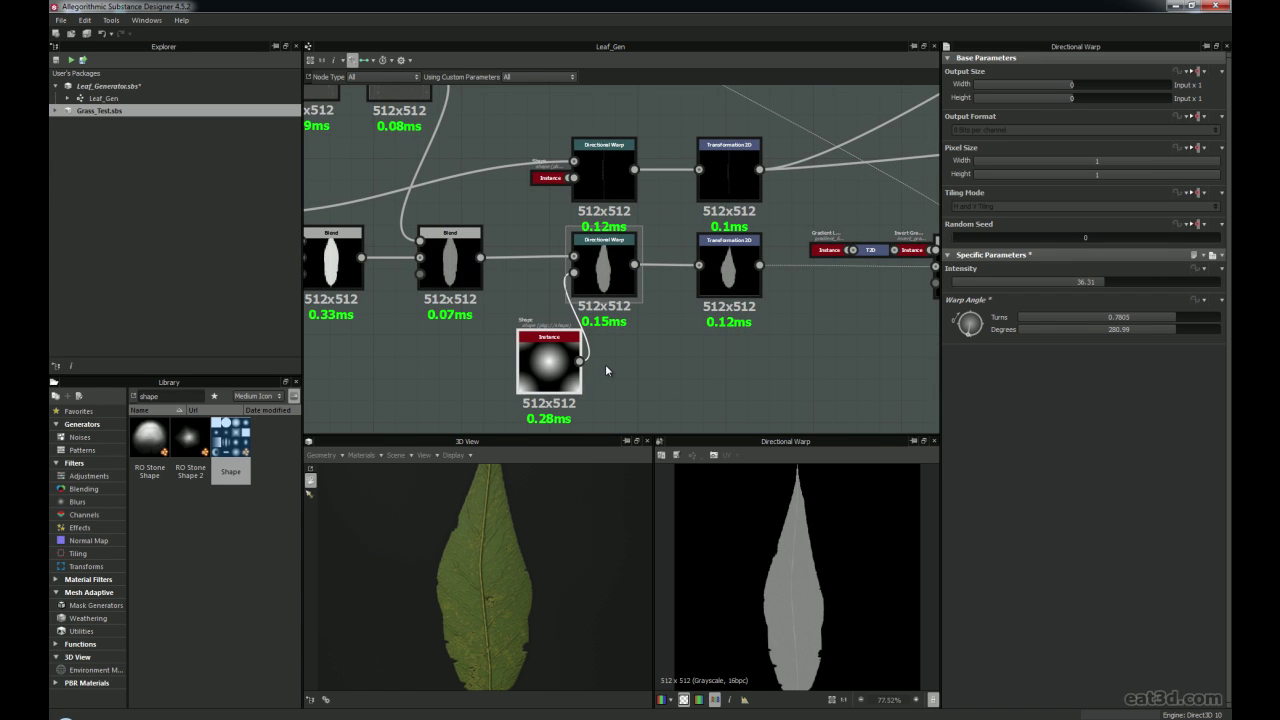
{"action": "left_click_drag", "start_coordinate": [547, 387], "coordinate": [615, 375]}
{"action": "scroll", "coordinate": [608, 369], "scroll_direction": "down", "scroll_amount": 1}
{"action": "scroll", "coordinate": [608, 369], "scroll_direction": "up", "scroll_amount": 2}
{"action": "scroll", "coordinate": [615, 375], "scroll_direction": "down", "scroll_amount": 1}
{"action": "middle_click_drag", "start_coordinate": [615, 375], "coordinate": [621, 336]}
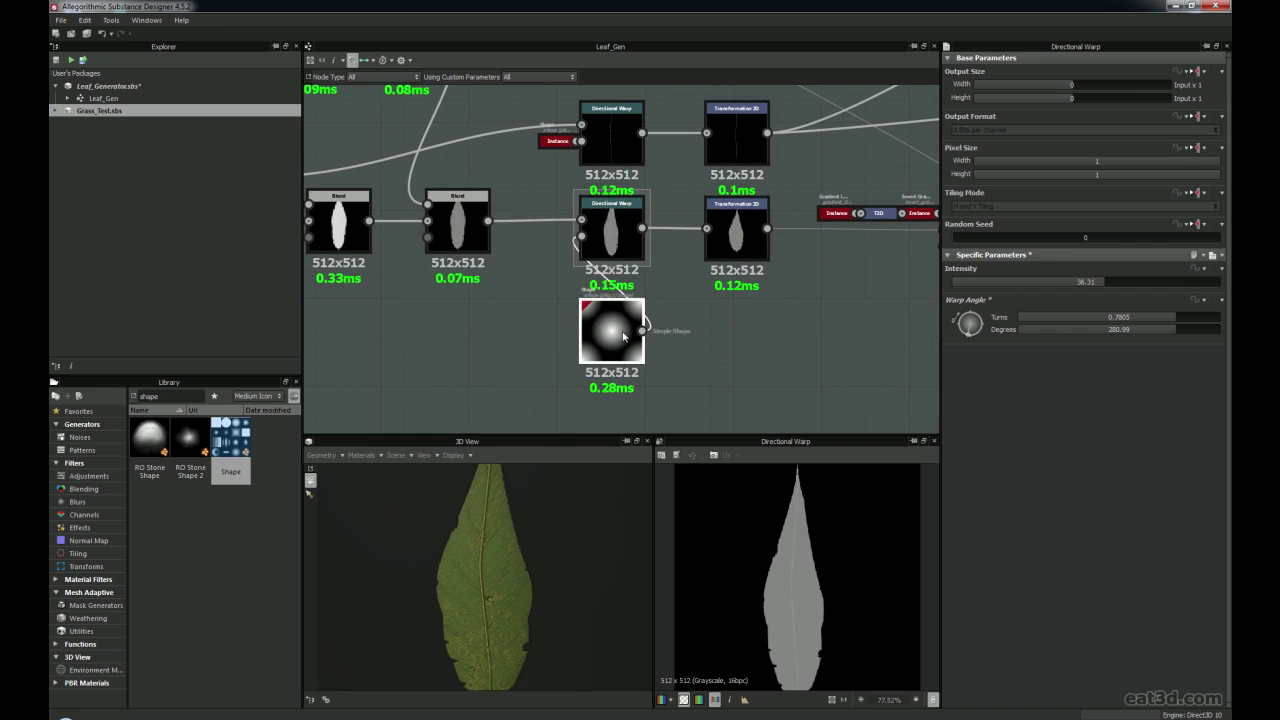
Dock the cone Shape node onto the leaf's Directional Warp
{"action": "scroll", "coordinate": [488, 556], "scroll_direction": "down", "scroll_amount": 4}
{"action": "scroll", "coordinate": [486, 542], "scroll_direction": "up", "scroll_amount": 4}
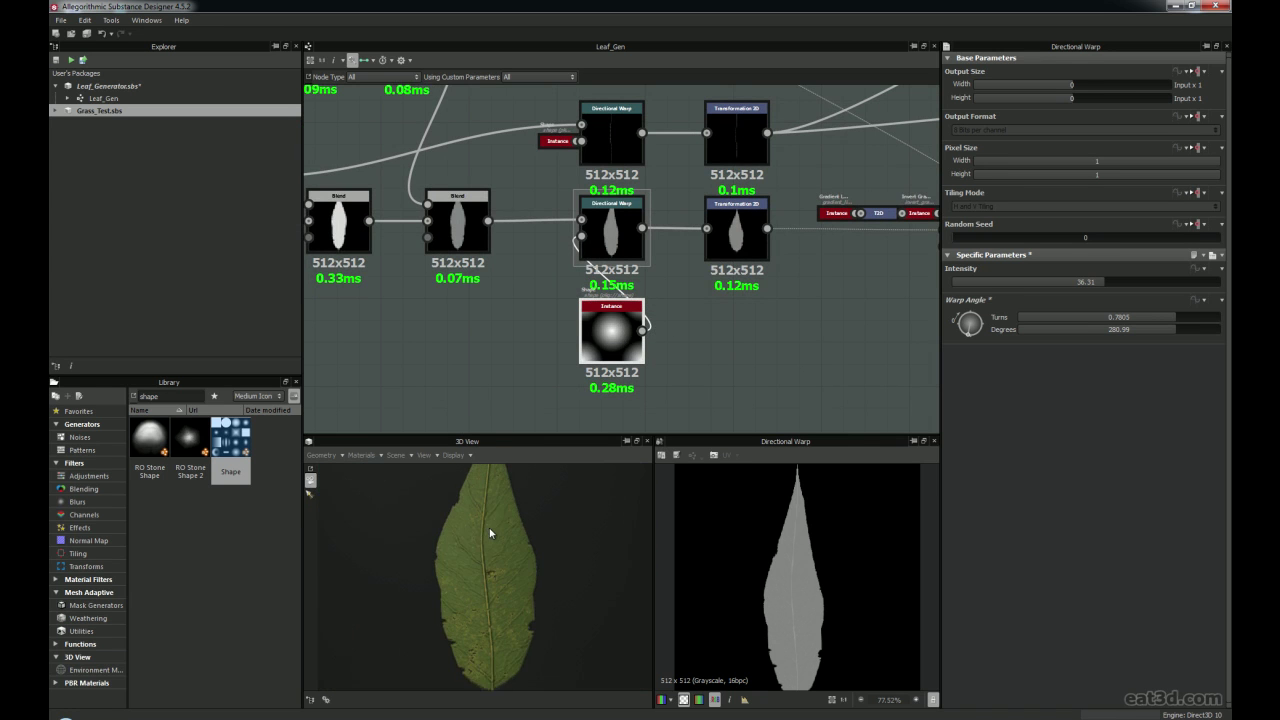
{"action": "scroll", "coordinate": [562, 321], "scroll_direction": "down", "scroll_amount": 2}
{"action": "scroll", "coordinate": [532, 478], "scroll_direction": "down", "scroll_amount": 3}
{"action": "middle_click_drag", "start_coordinate": [536, 342], "coordinate": [514, 368]}
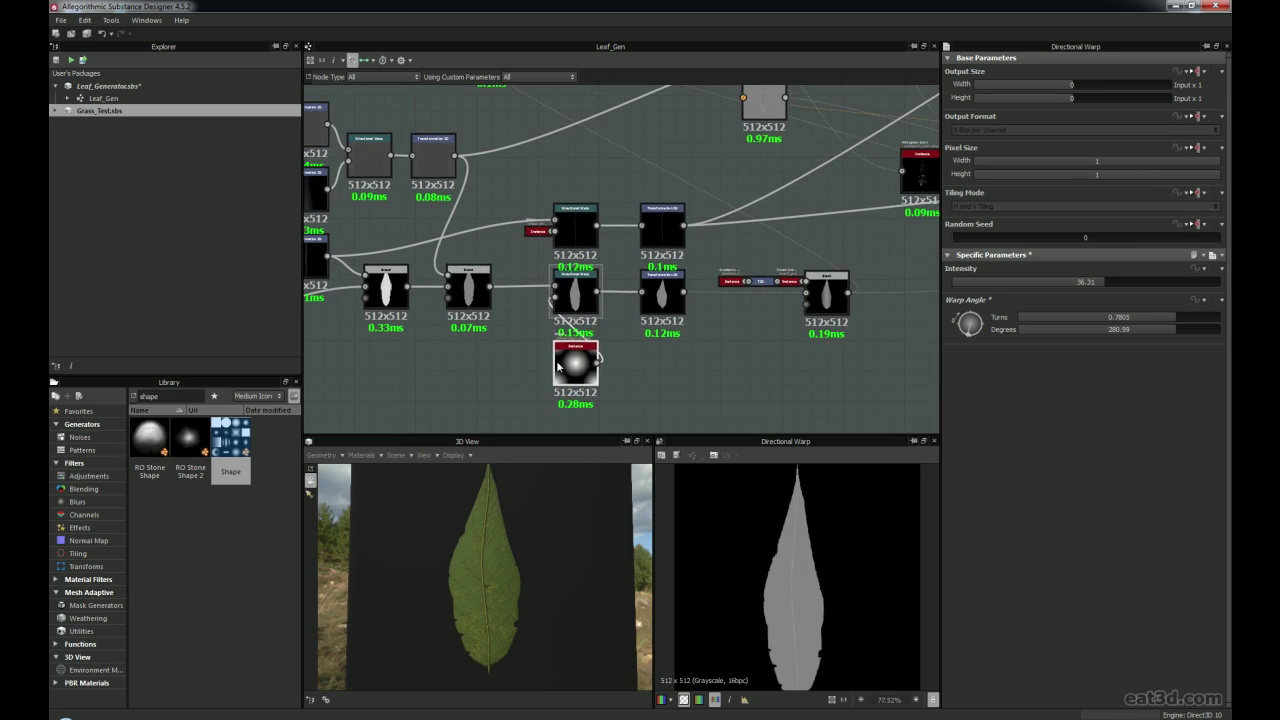
{"action": "left_click_drag", "start_coordinate": [573, 368], "coordinate": [536, 376]}
{"action": "key", "text": "d"}
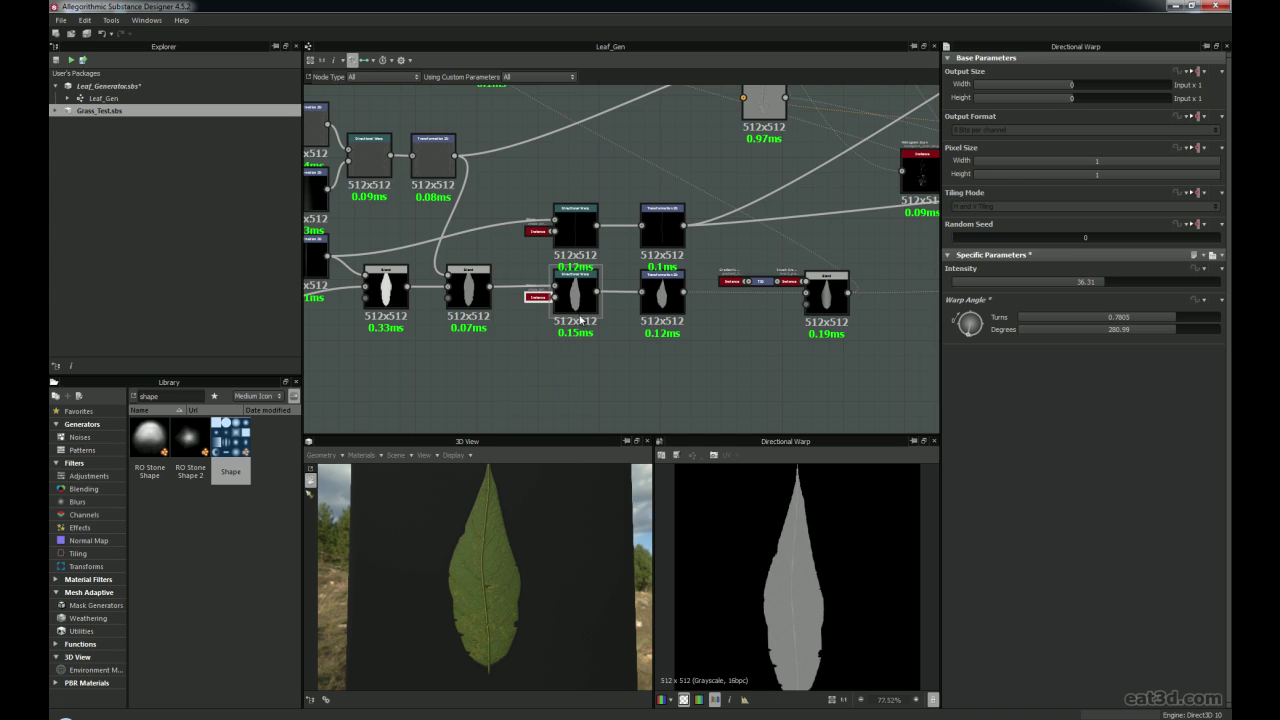
Try a Warp Angle of 295.99 degrees on the leaf's Directional Warp and undo it
{"action": "scroll", "coordinate": [575, 306], "scroll_direction": "up", "scroll_amount": 3}
{"action": "mouse_move", "coordinate": [514, 345]}
{"action": "middle_mouse_down"}
{"action": "mouse_move", "coordinate": [468, 371]}
{"action": "mouse_move", "coordinate": [524, 357]}
{"action": "middle_mouse_up"}
{"action": "scroll", "coordinate": [473, 362], "scroll_direction": "down", "scroll_amount": 1}
{"action": "scroll", "coordinate": [548, 320], "scroll_direction": "up", "scroll_amount": 3}
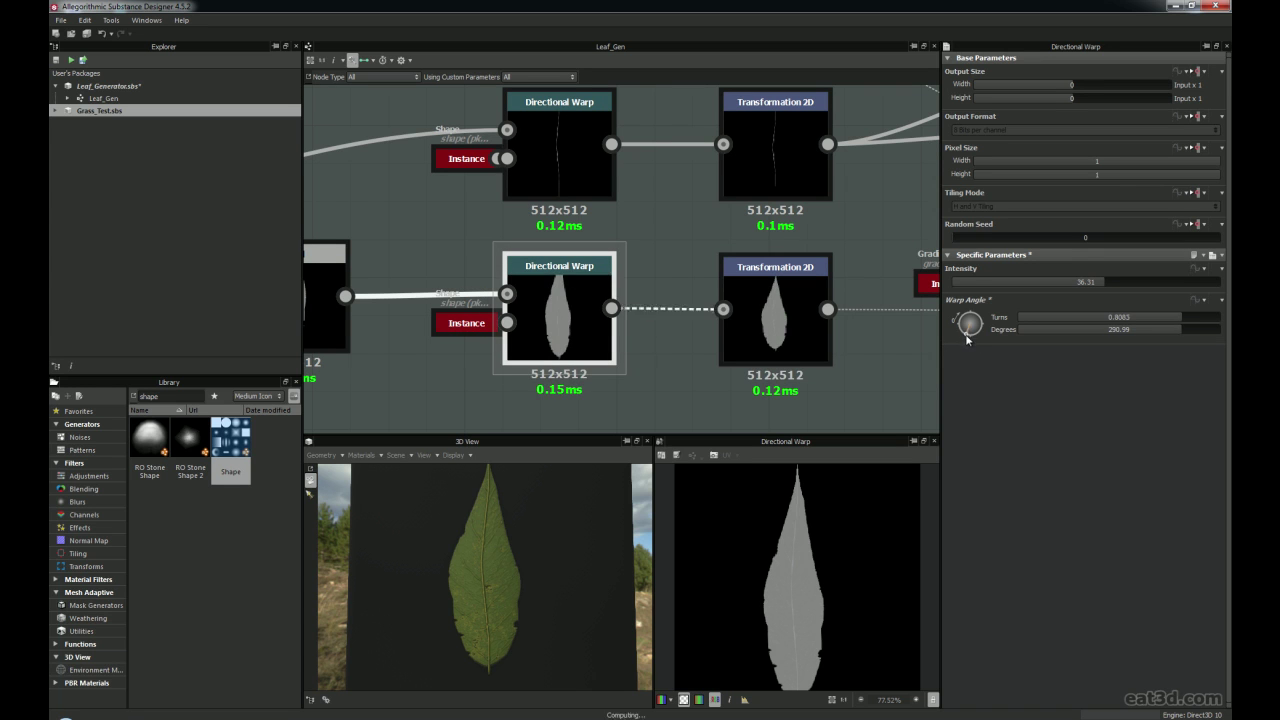
{"action": "left_click_drag", "start_coordinate": [967, 339], "coordinate": [966, 340]}
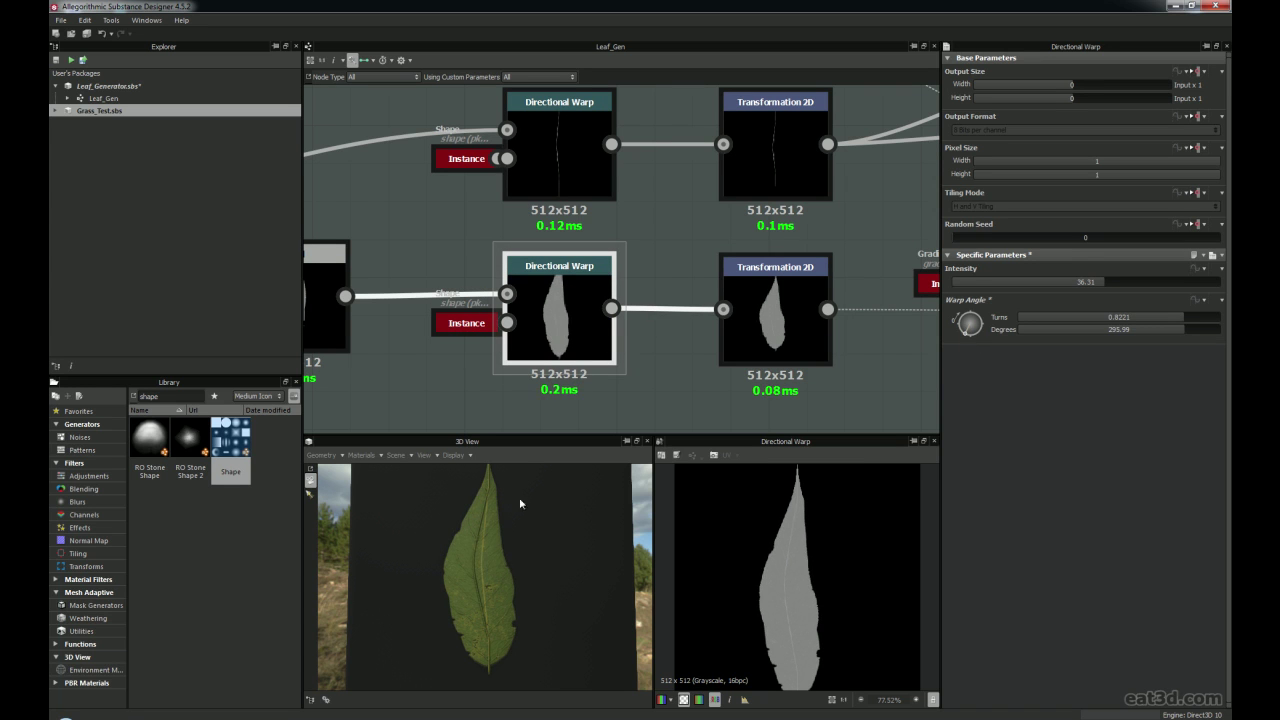
{"action": "key", "text": "ctrl+z"}
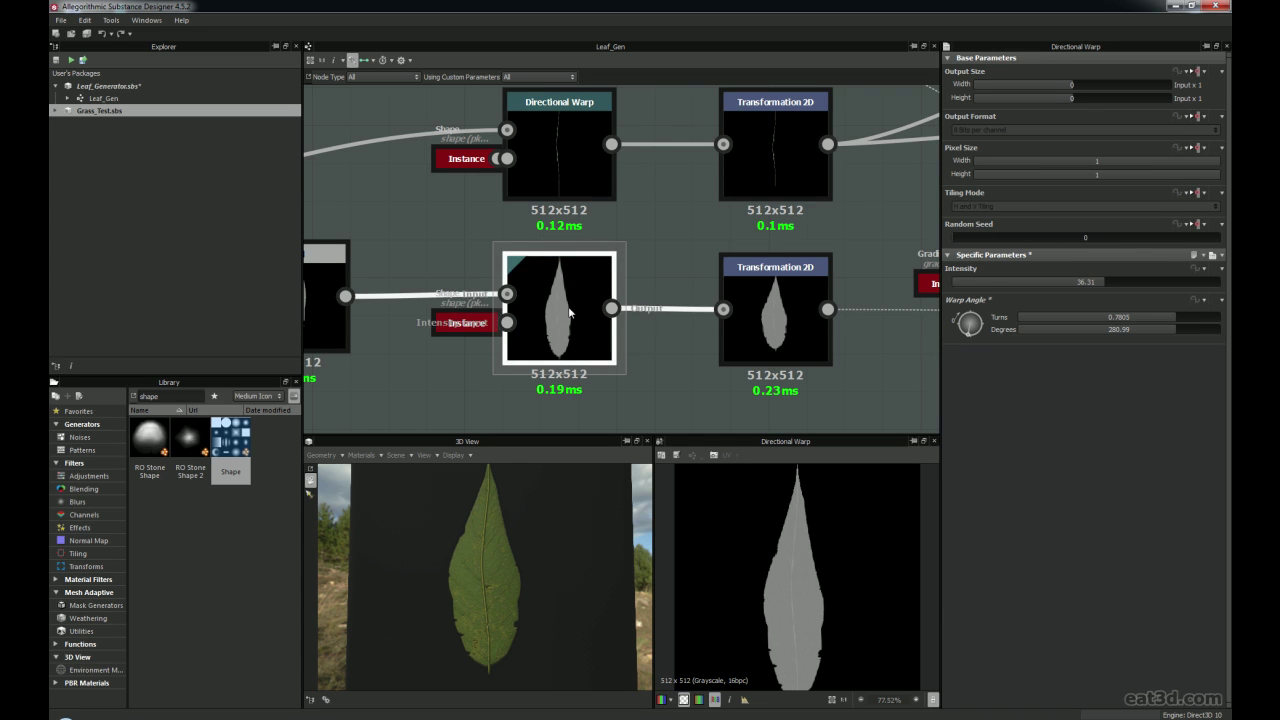
Preview the midrib's Directional Warp and compare its curve with the midrib on the 3D leaf
{"action": "scroll", "coordinate": [567, 313], "scroll_direction": "down", "scroll_amount": 1}
{"action": "middle_click_drag", "start_coordinate": [591, 268], "coordinate": [511, 325]}
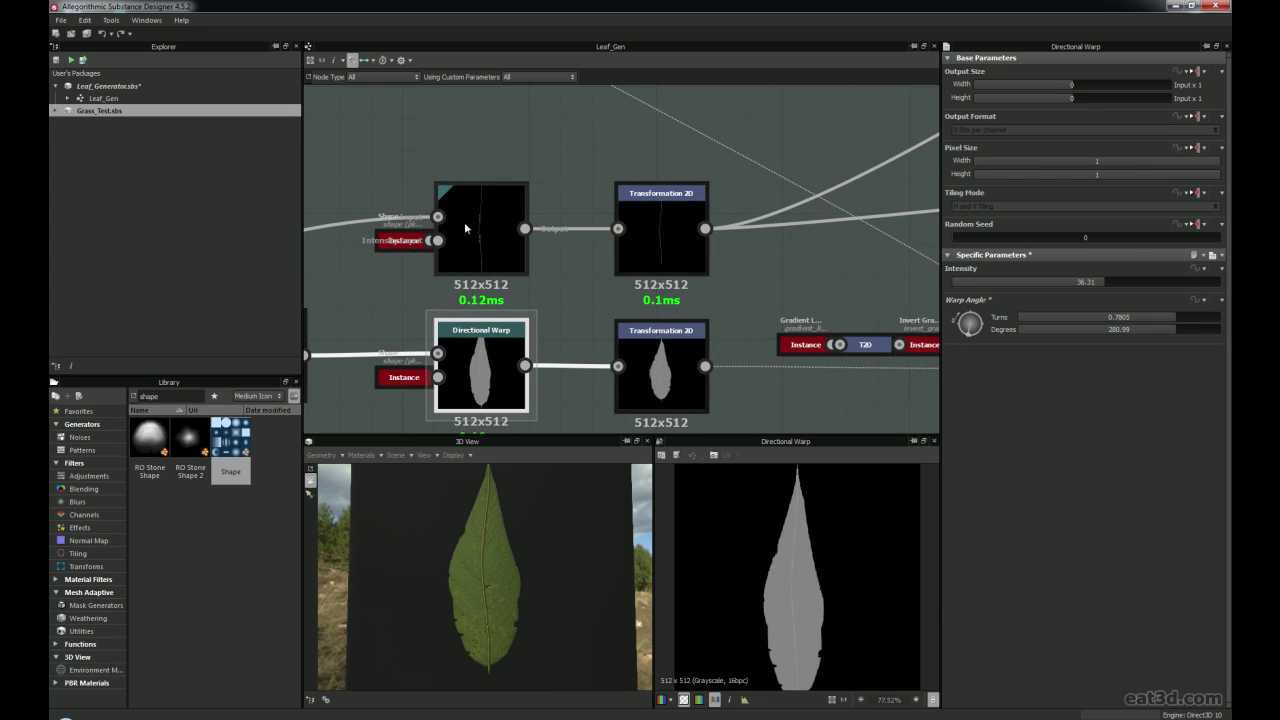
{"action": "scroll", "coordinate": [497, 265], "scroll_direction": "up", "scroll_amount": 2}
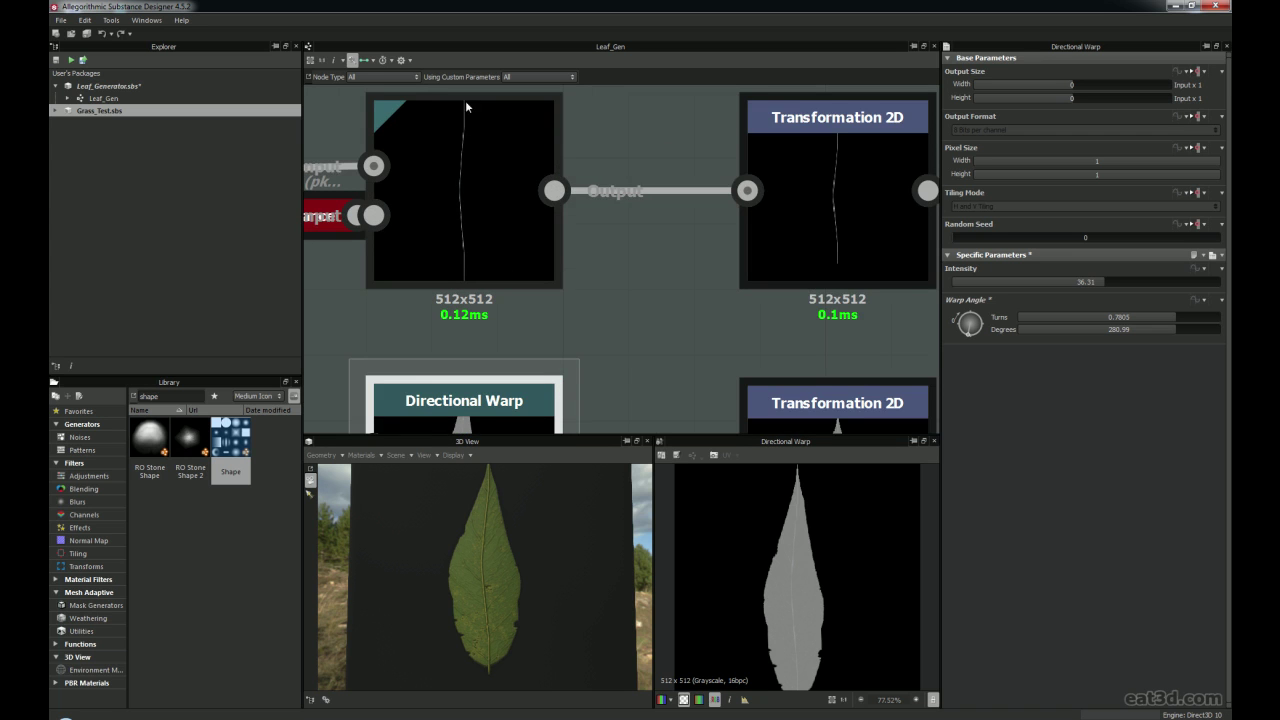
{"action": "scroll", "coordinate": [480, 555], "scroll_direction": "up", "scroll_amount": 3}
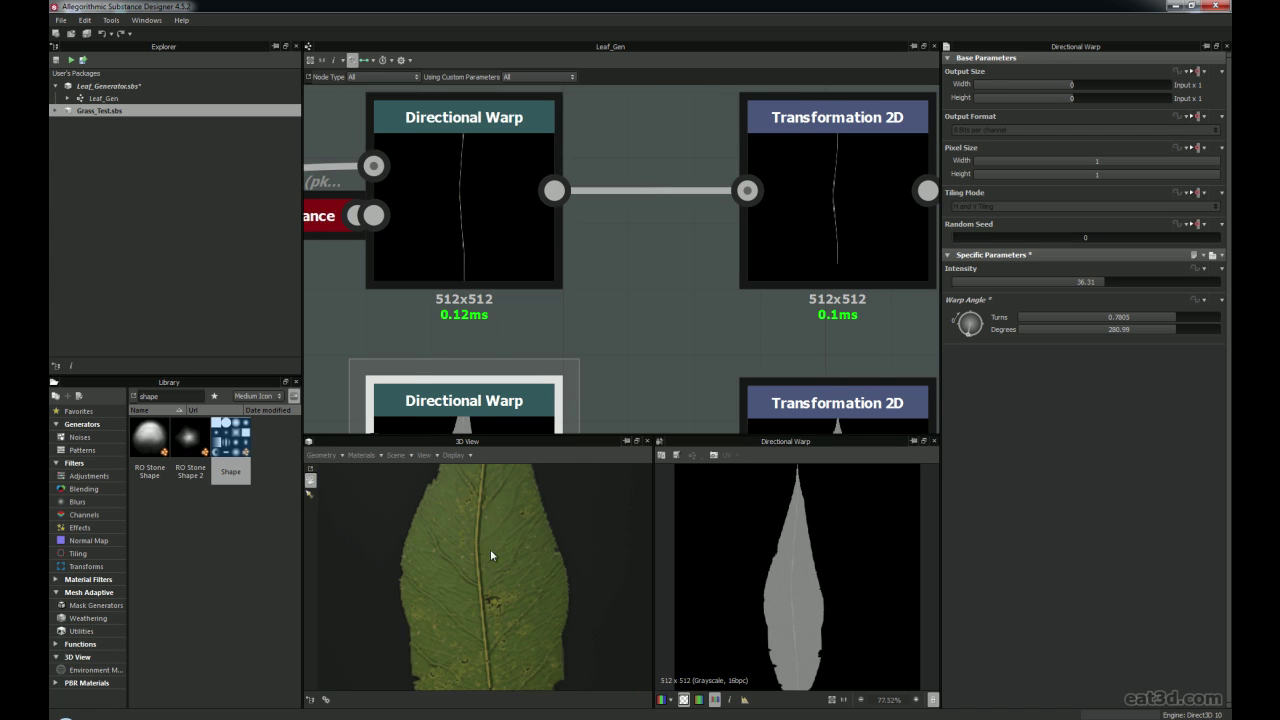
{"action": "scroll", "coordinate": [493, 557], "scroll_direction": "up", "scroll_amount": 1}
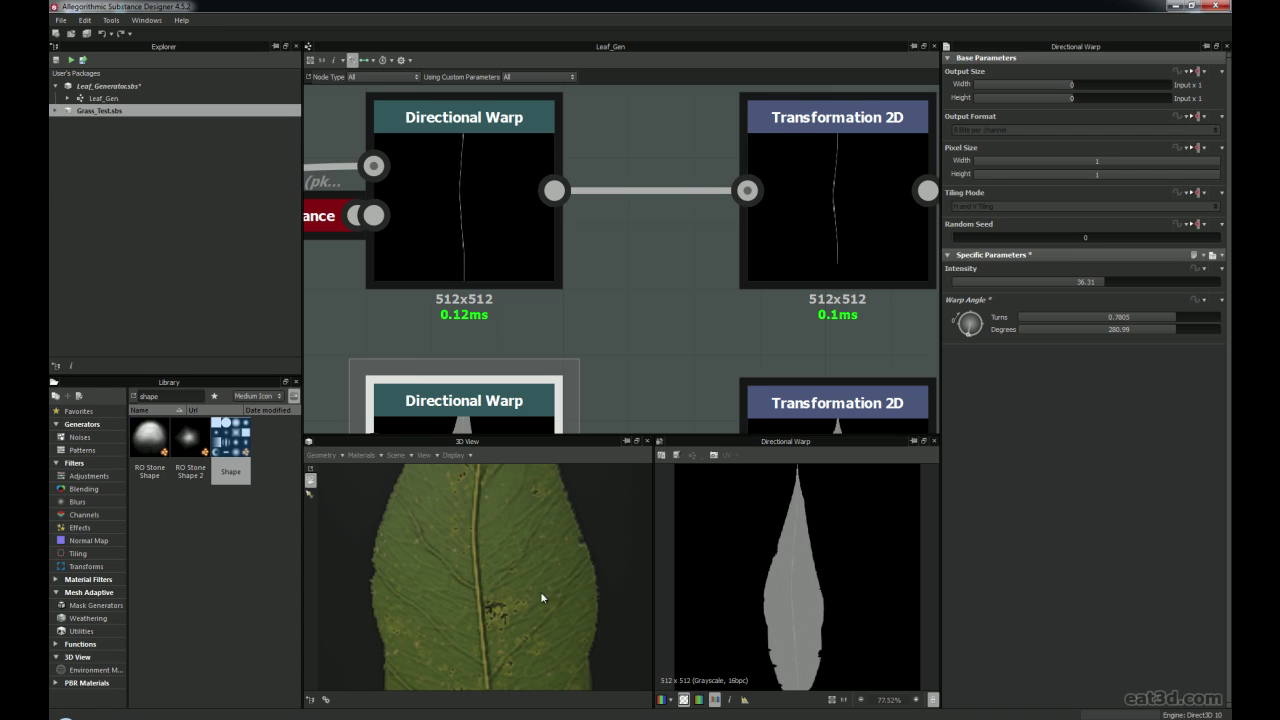
{"action": "scroll", "coordinate": [519, 323], "scroll_direction": "down", "scroll_amount": 5}
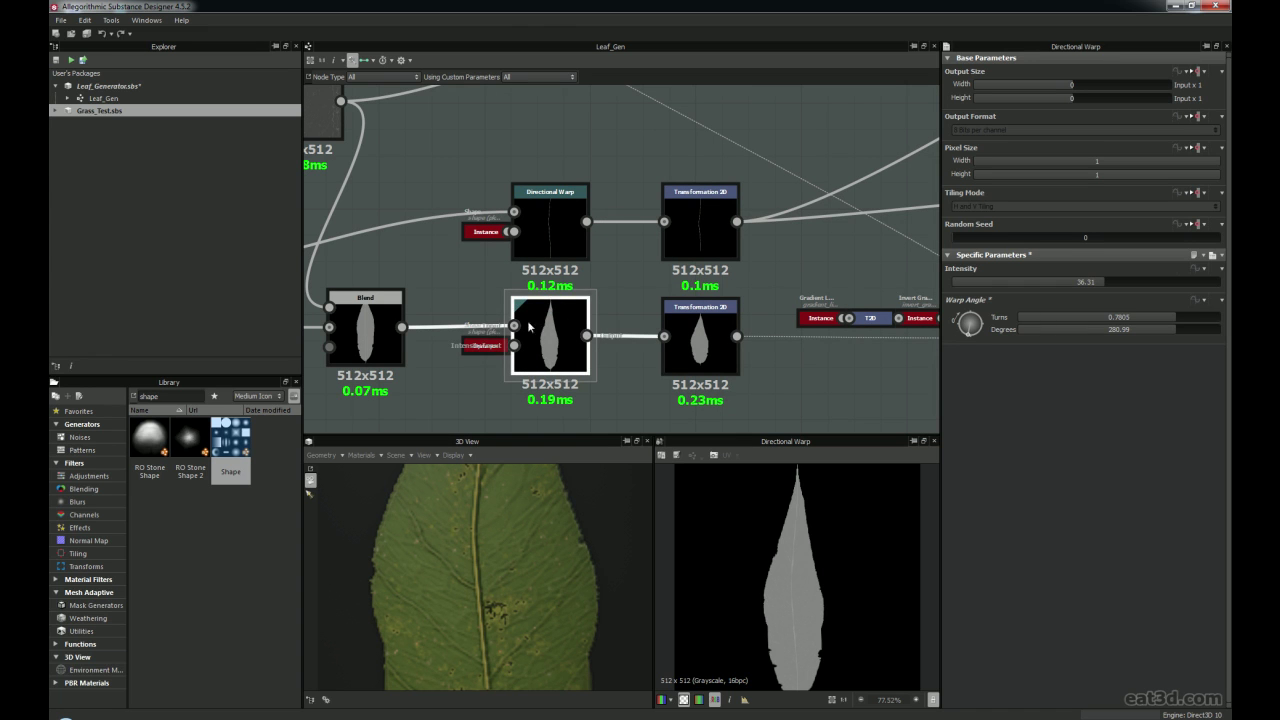
{"action": "left_click", "coordinate": [538, 209]}
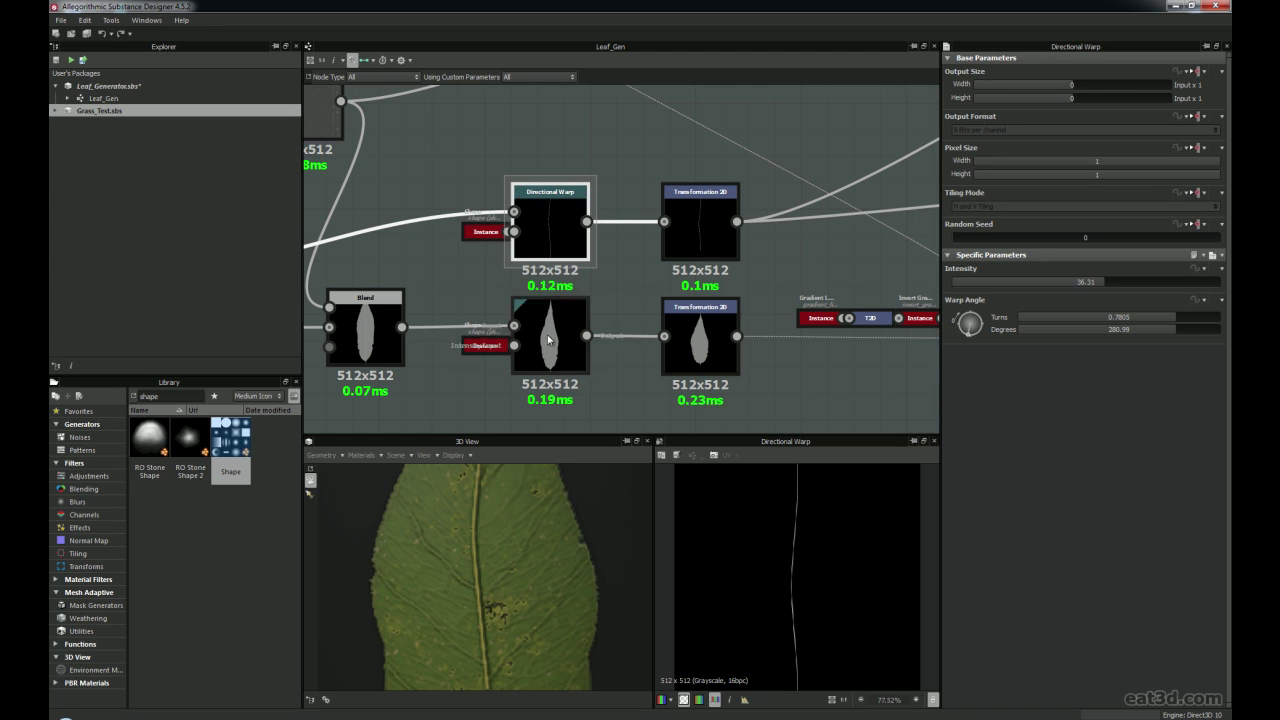
{"action": "scroll", "coordinate": [558, 320], "scroll_direction": "down", "scroll_amount": 3}
{"action": "scroll", "coordinate": [545, 305], "scroll_direction": "up", "scroll_amount": 3}
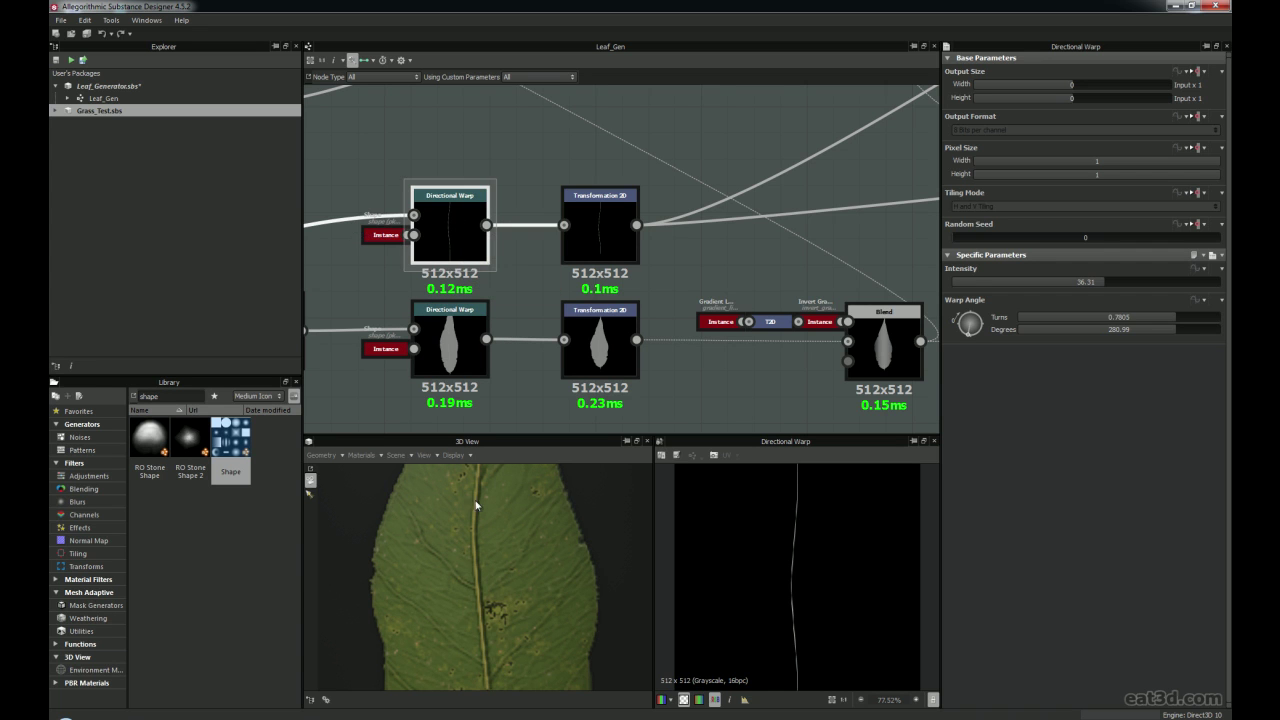
{"action": "scroll", "coordinate": [493, 493], "scroll_direction": "down", "scroll_amount": 5}
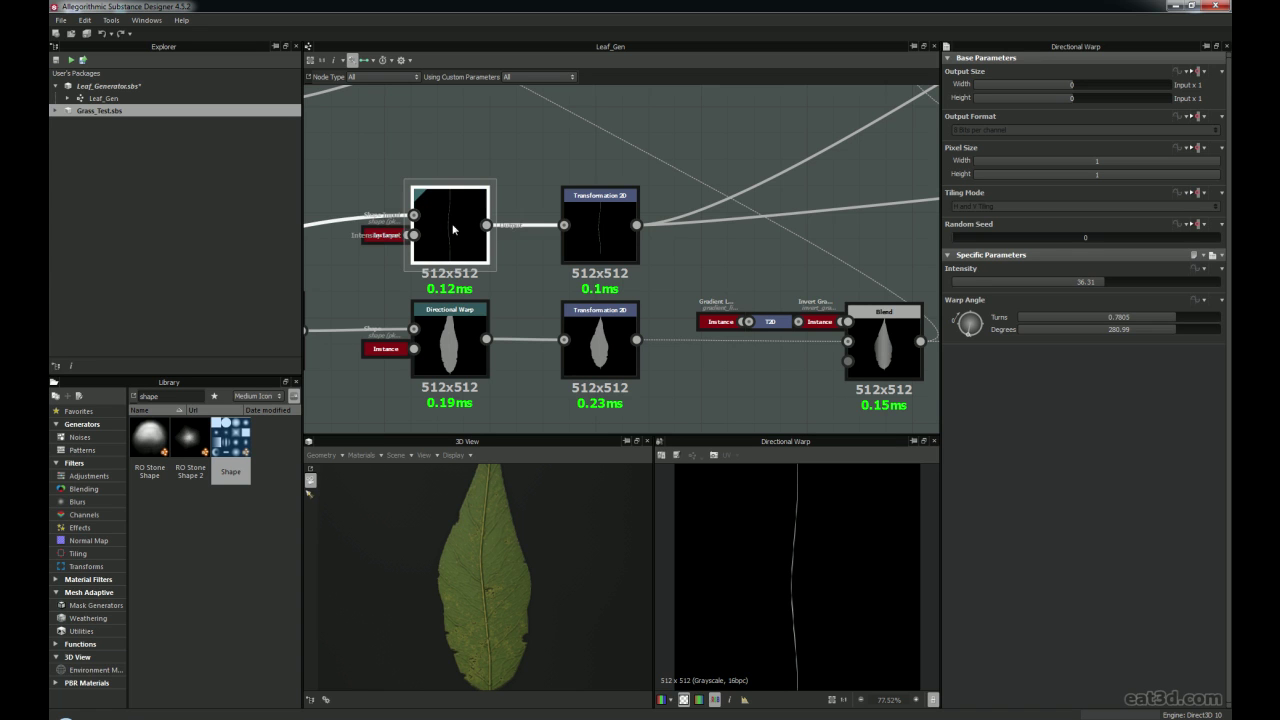
Undock the cone Shape from the midrib's Directional Warp to view its parameters and dock it again
{"action": "left_click", "coordinate": [379, 237]}
{"action": "left_click_drag", "start_coordinate": [379, 239], "coordinate": [393, 354]}
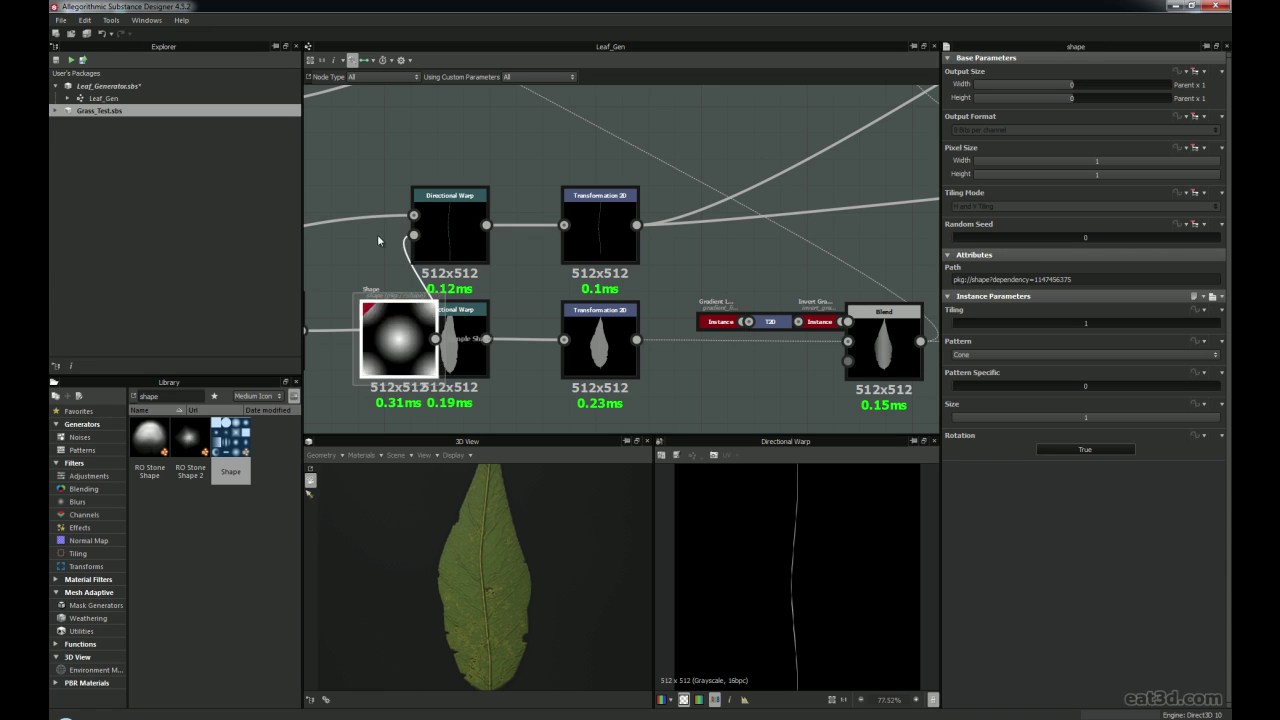
{"action": "key", "text": "d"}
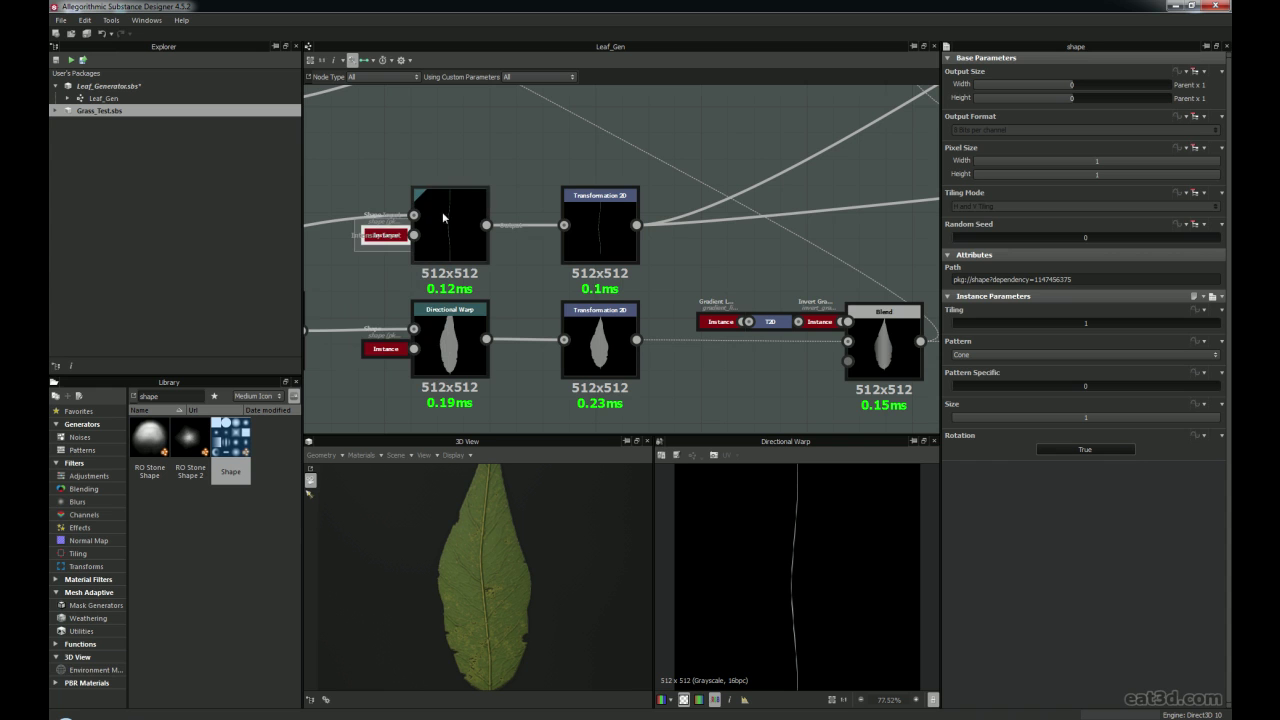
Examine the midrib's Transformation 2D, preview the leaf's Directional Warp, and compare it with the whole leaf in 3D
{"action": "middle_click_drag", "start_coordinate": [540, 283], "coordinate": [429, 280]}
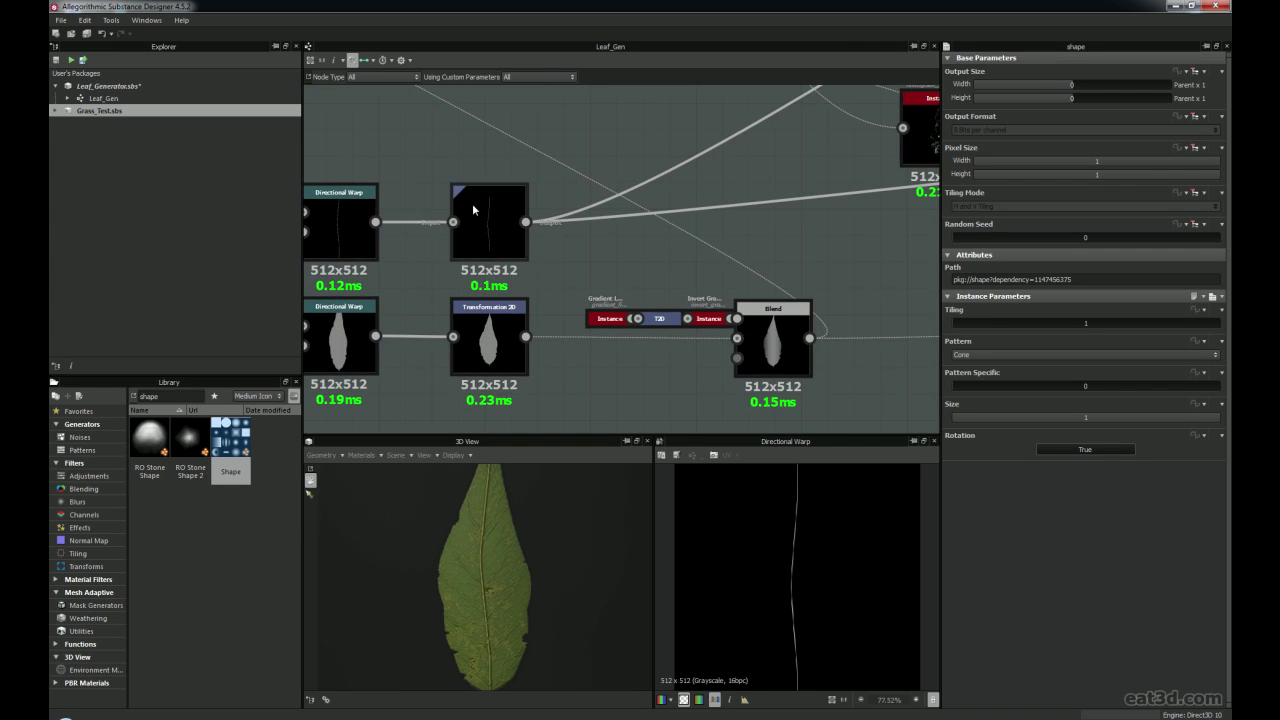
{"action": "scroll", "coordinate": [494, 219], "scroll_direction": "up", "scroll_amount": 5}
{"action": "left_click", "coordinate": [494, 219]}
{"action": "scroll", "coordinate": [555, 318], "scroll_direction": "down", "scroll_amount": 5}
{"action": "middle_click_drag", "start_coordinate": [560, 328], "coordinate": [580, 272]}
{"action": "left_click", "coordinate": [394, 330]}
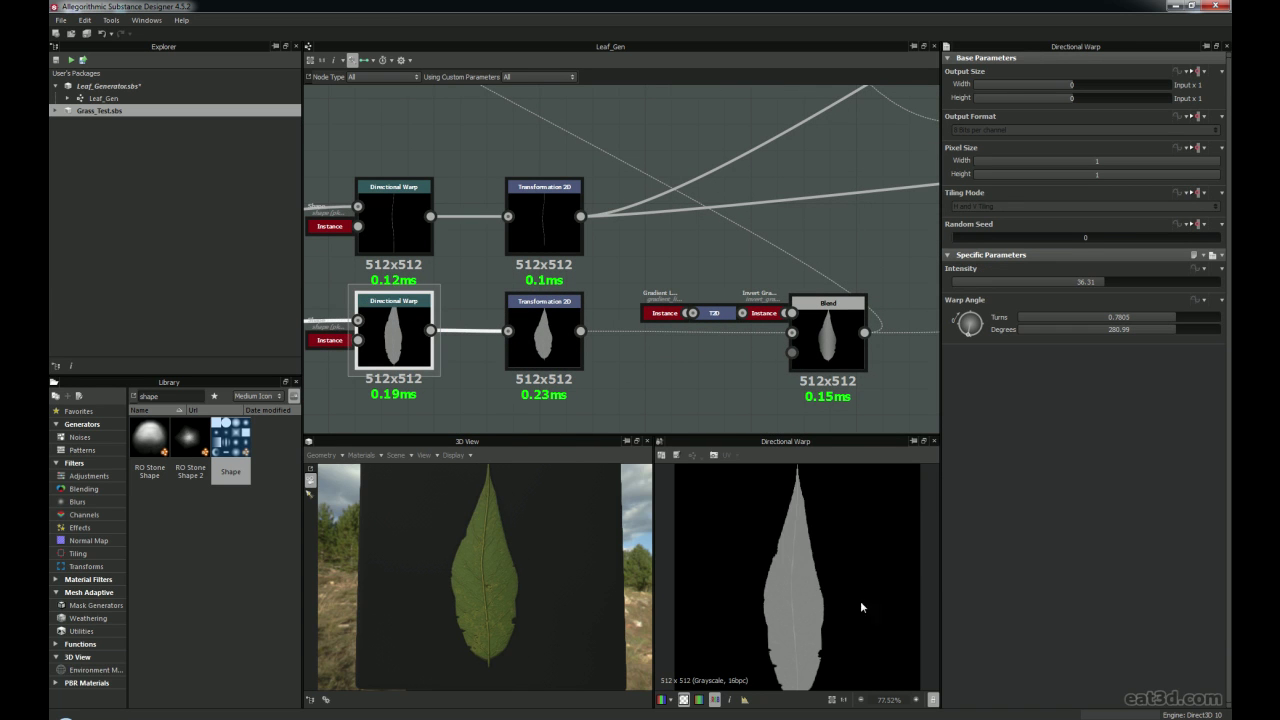
{"action": "scroll", "coordinate": [700, 616], "scroll_direction": "down", "scroll_amount": 3}
{"action": "scroll", "coordinate": [824, 595], "scroll_direction": "up", "scroll_amount": 1}
{"action": "left_click_drag", "start_coordinate": [500, 587], "coordinate": [582, 582]}
Preview the leaf's Transformation 2D, nudge the upper edge of its transform frame, and undo the change
{"action": "left_click", "coordinate": [538, 331]}
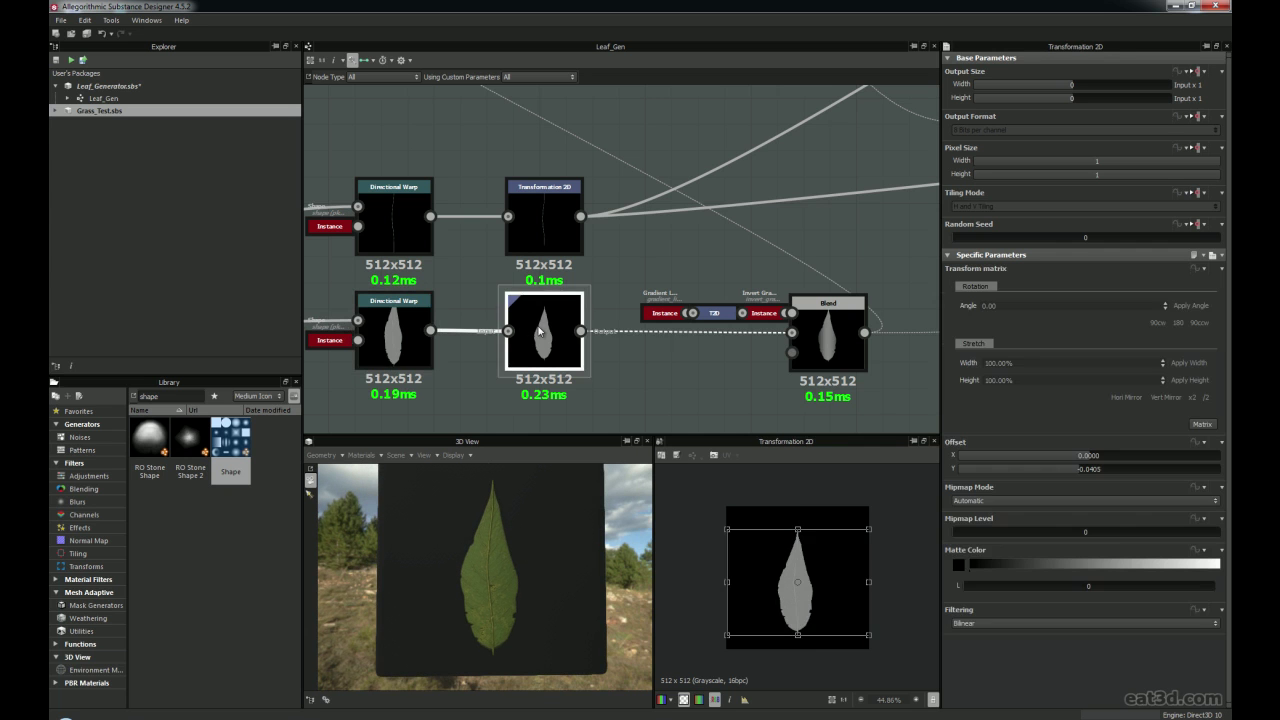
{"action": "left_click", "coordinate": [799, 535]}
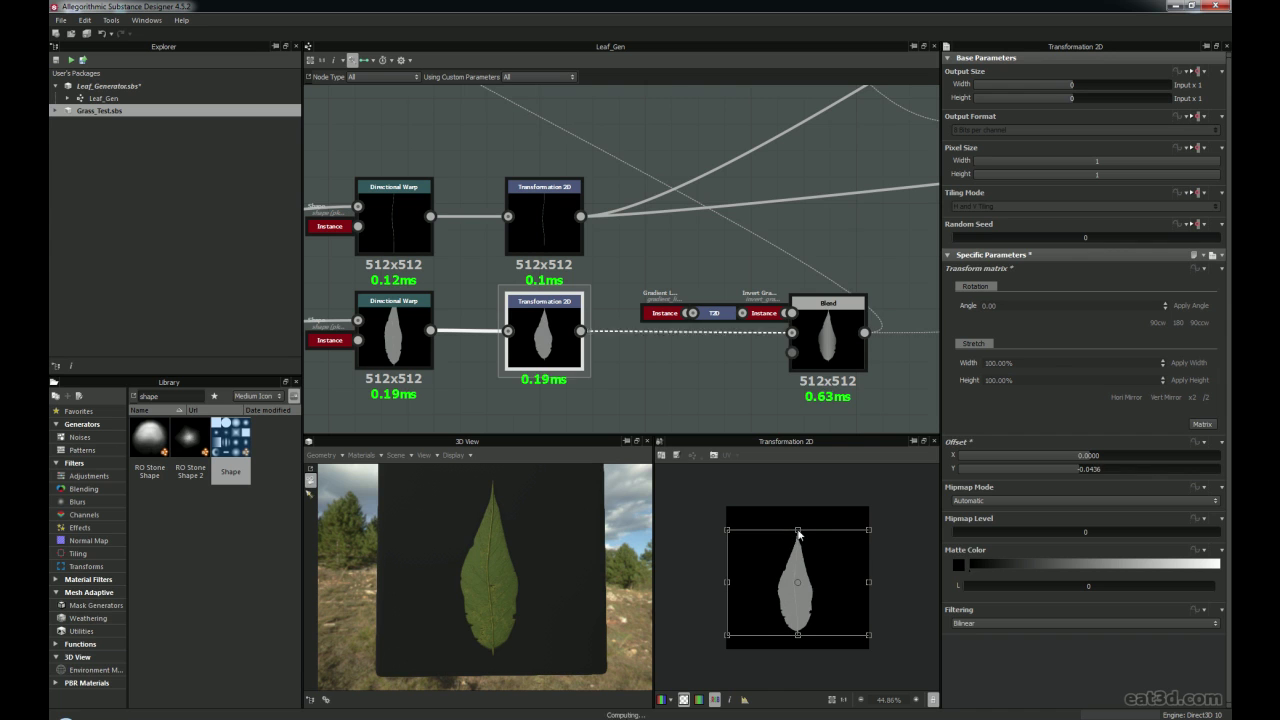
{"action": "key", "text": "ctrl+z"}
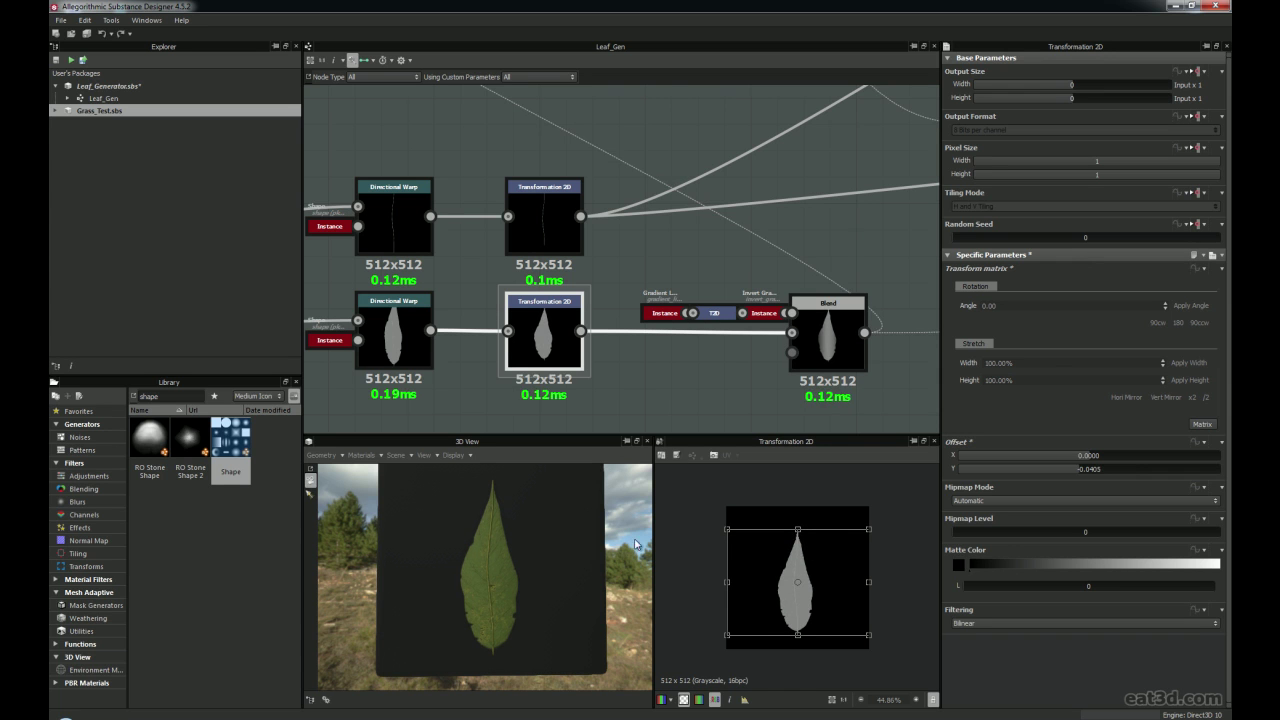
{"action": "middle_click_drag", "start_coordinate": [538, 336], "coordinate": [549, 340]}
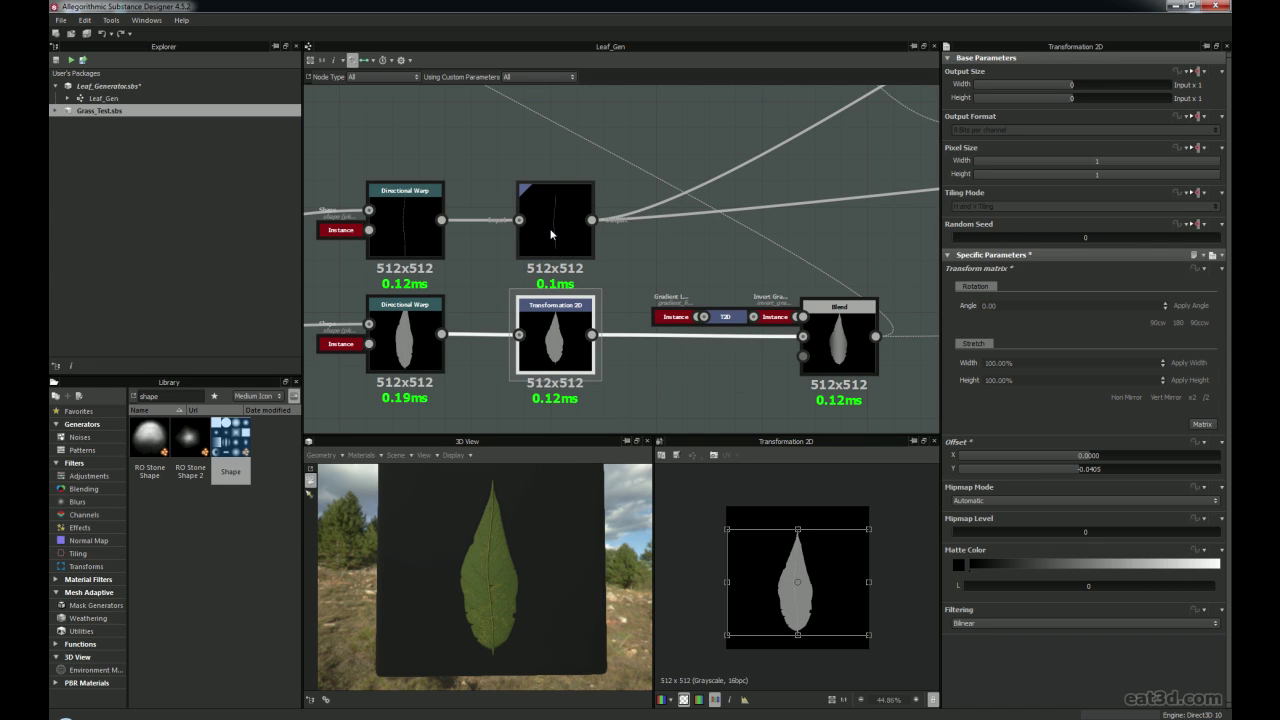
Preview the midrib's Transformation 2D and review its Tiling Mode options, keeping No Tiling
{"action": "left_click", "coordinate": [551, 234]}
{"action": "scroll", "coordinate": [551, 234], "scroll_direction": "up", "scroll_amount": 4}
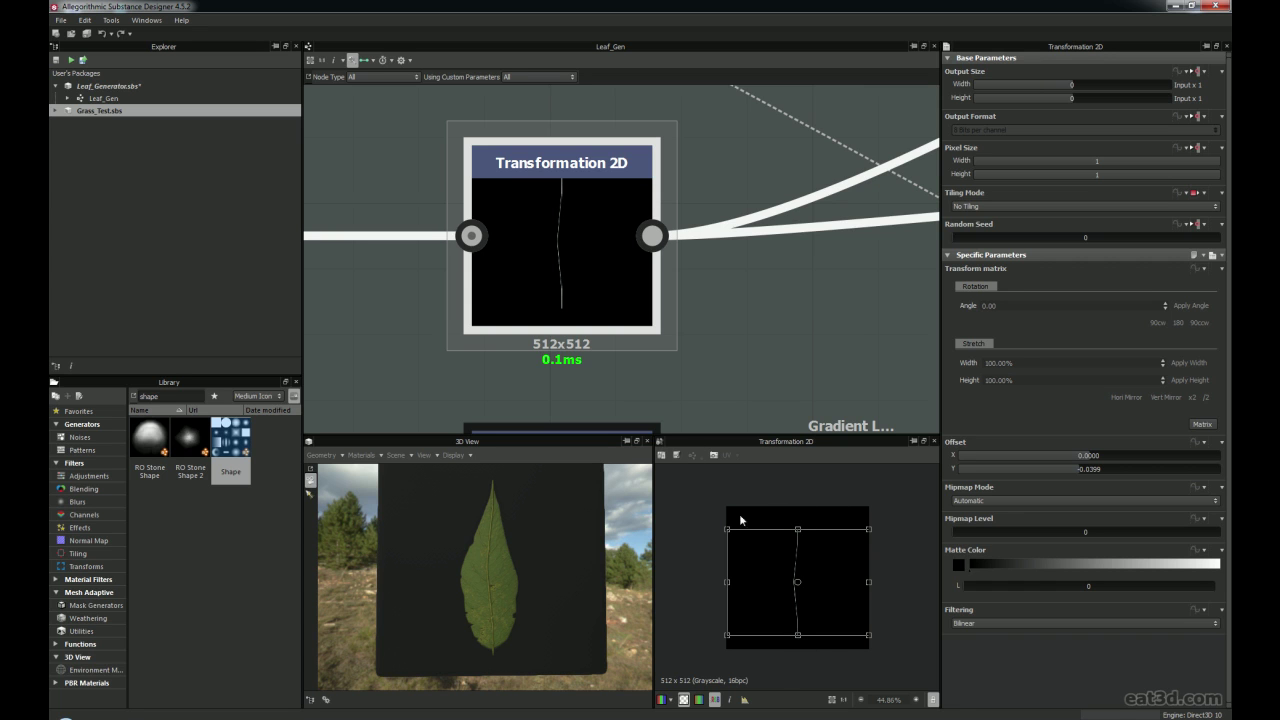
{"action": "middle_click_drag", "start_coordinate": [759, 304], "coordinate": [721, 319]}
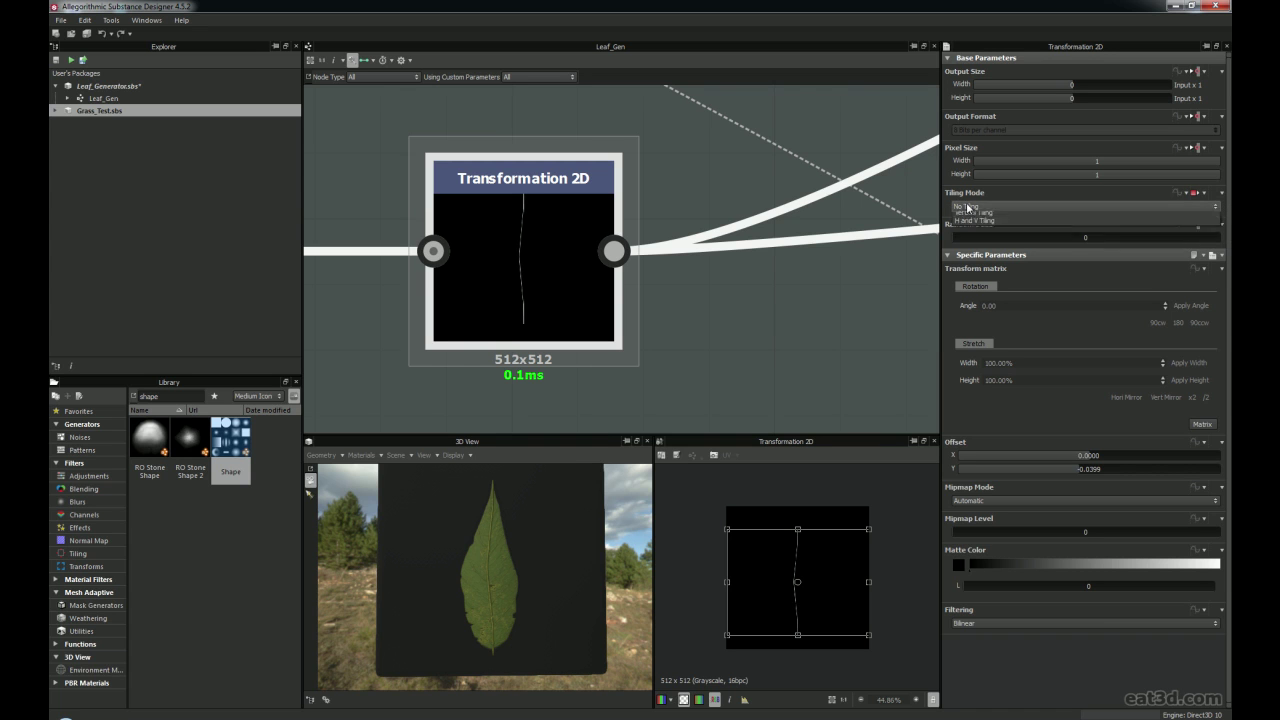
{"action": "left_click", "coordinate": [968, 207]}
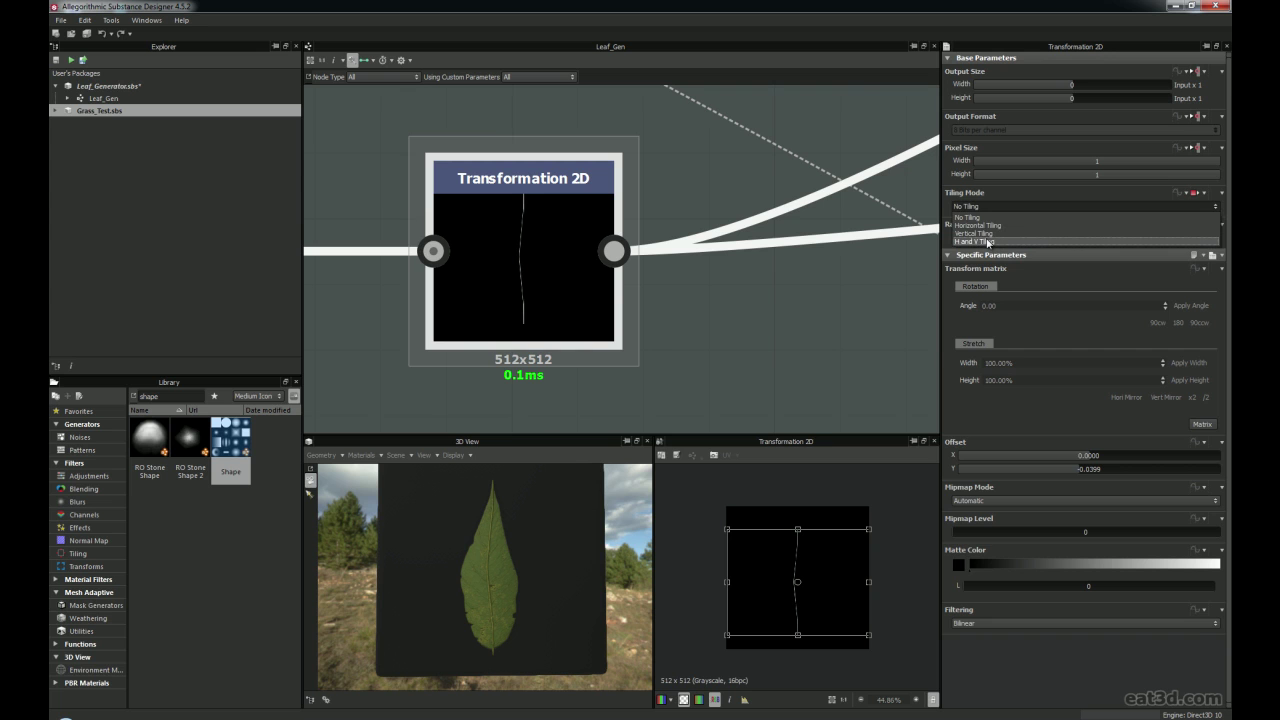
{"action": "left_click", "coordinate": [966, 217]}
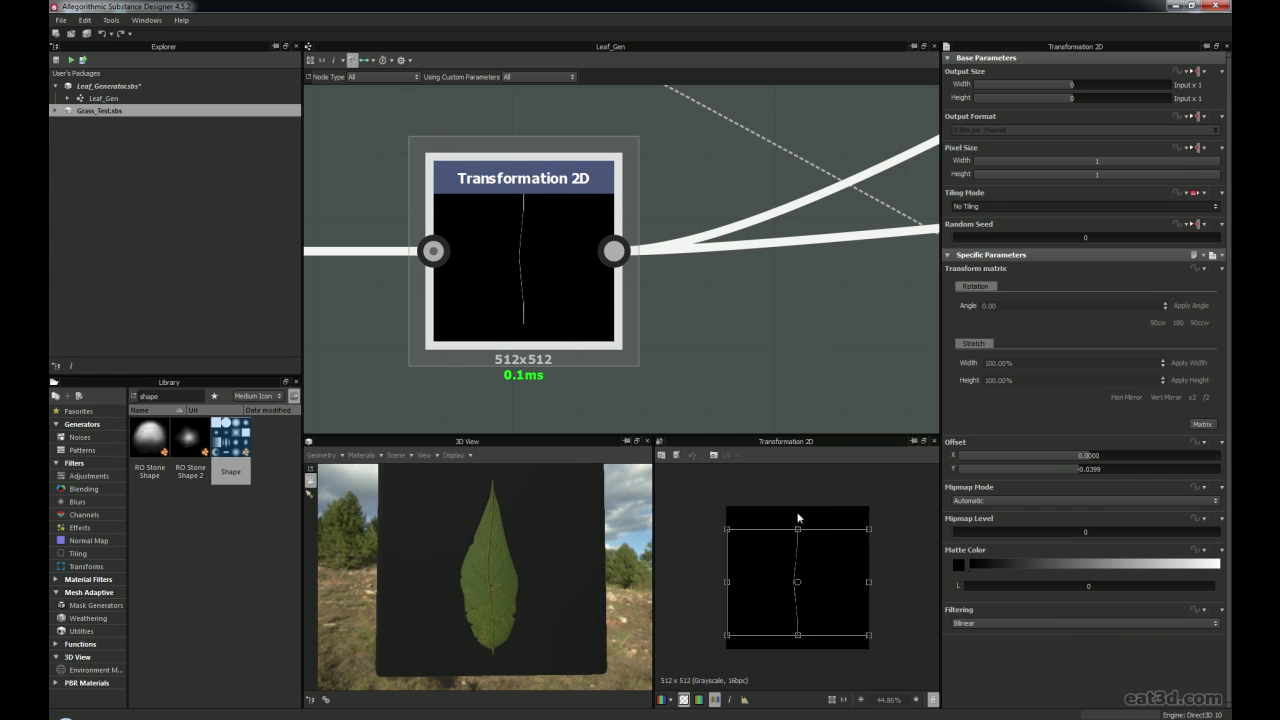
Preview the Blend after the leaf's Transformation 2D and examine its shaded result and Subtract blending settings
{"action": "scroll", "coordinate": [628, 350], "scroll_direction": "down", "scroll_amount": 4}
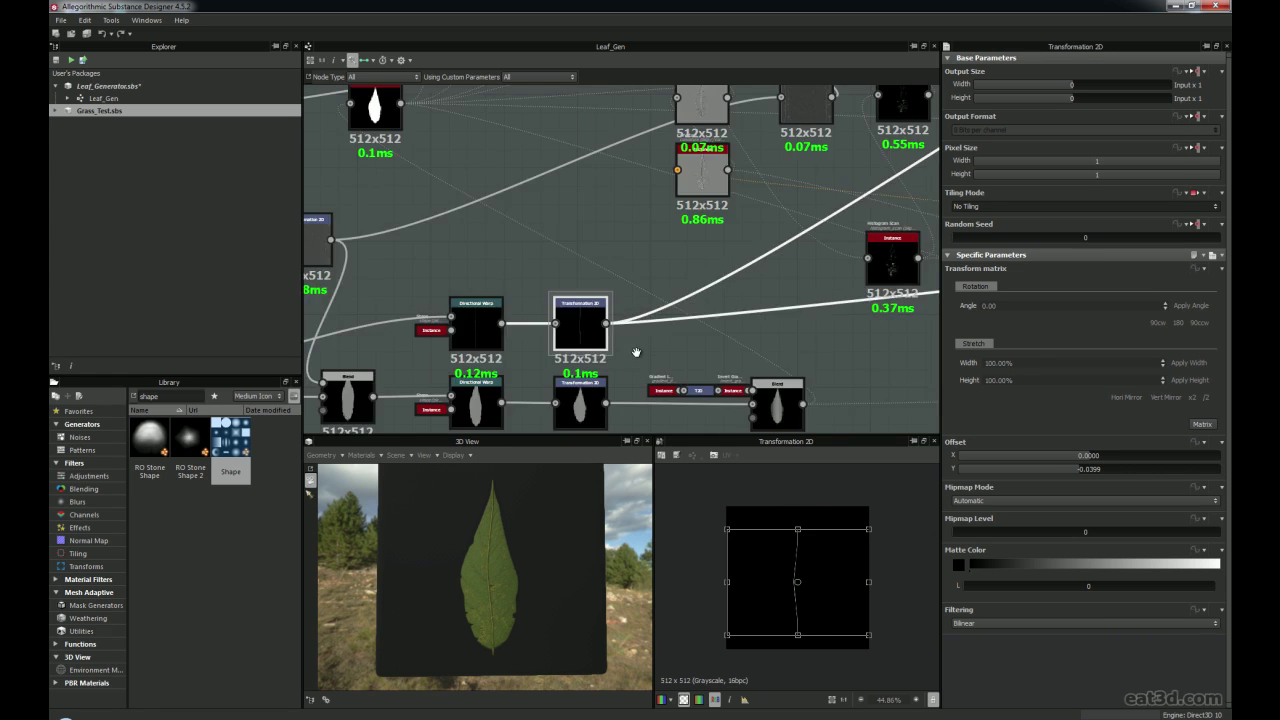
{"action": "scroll", "coordinate": [628, 350], "scroll_direction": "up", "scroll_amount": 2}
{"action": "scroll", "coordinate": [625, 333], "scroll_direction": "up", "scroll_amount": 2}
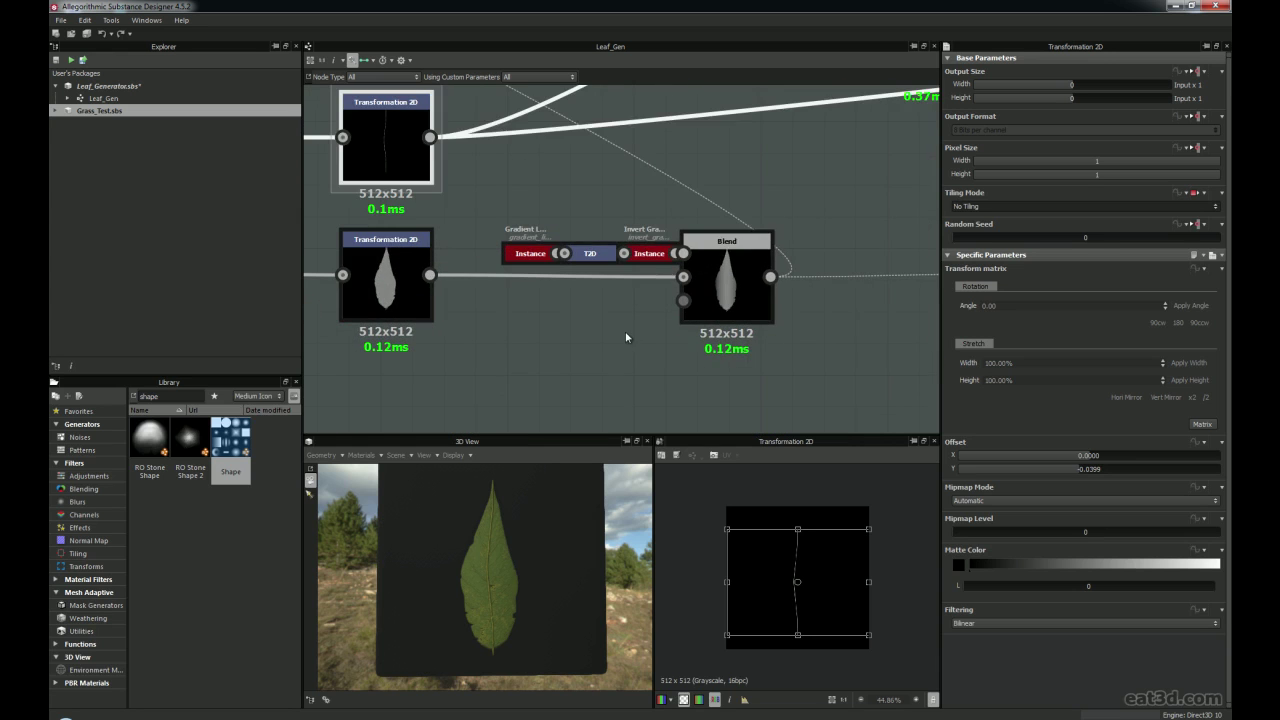
{"action": "scroll", "coordinate": [745, 290], "scroll_direction": "up", "scroll_amount": 2}
{"action": "double_click", "coordinate": [736, 283]}
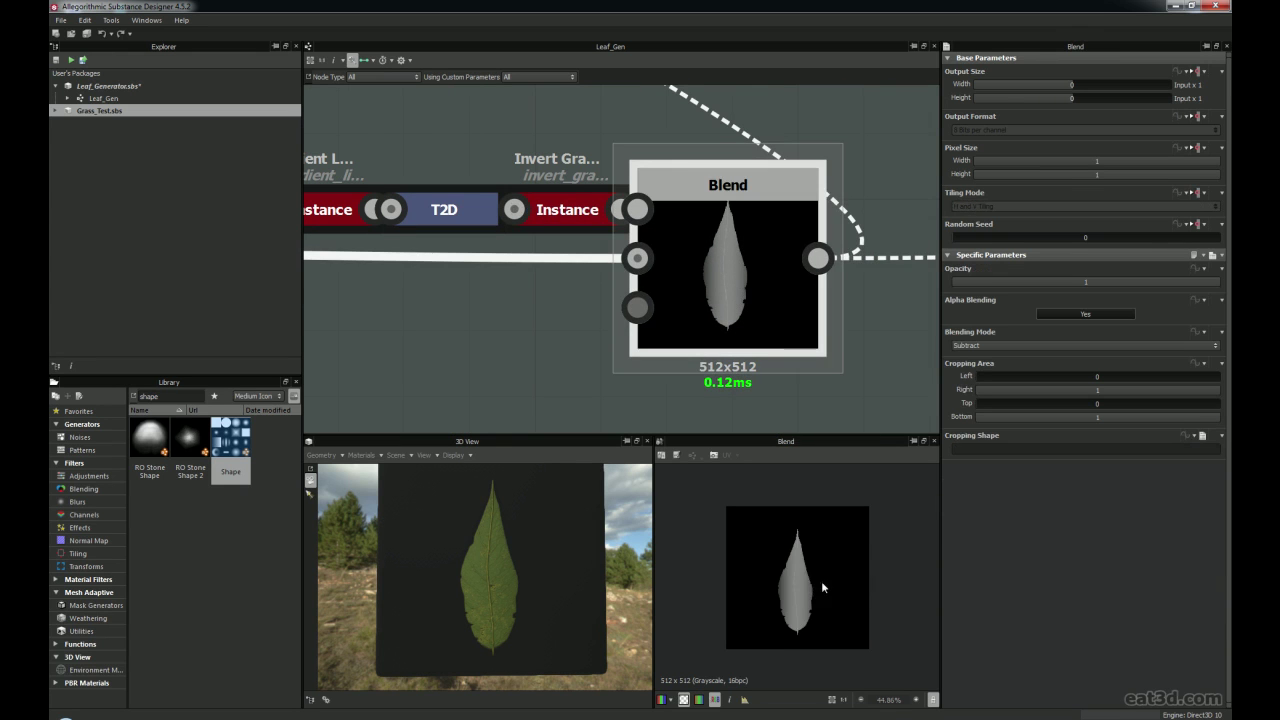
{"action": "scroll", "coordinate": [805, 582], "scroll_direction": "up", "scroll_amount": 3}
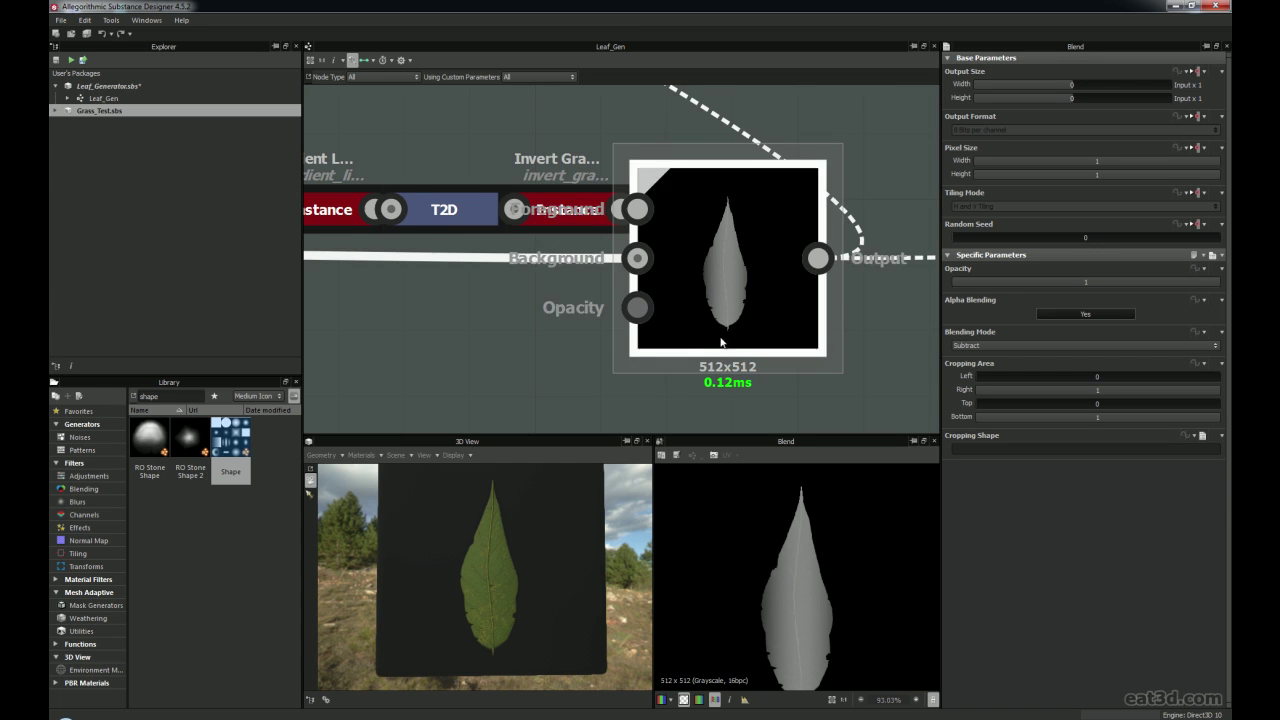
Undock the Gradient Linear 2 node from the chain feeding the Blend and place it in the empty space below
{"action": "scroll", "coordinate": [720, 342], "scroll_direction": "down", "scroll_amount": 1}
{"action": "middle_click_drag", "start_coordinate": [460, 292], "coordinate": [685, 276]}
{"action": "scroll", "coordinate": [698, 281], "scroll_direction": "down", "scroll_amount": 1}
{"action": "middle_click_drag", "start_coordinate": [759, 316], "coordinate": [624, 314]}
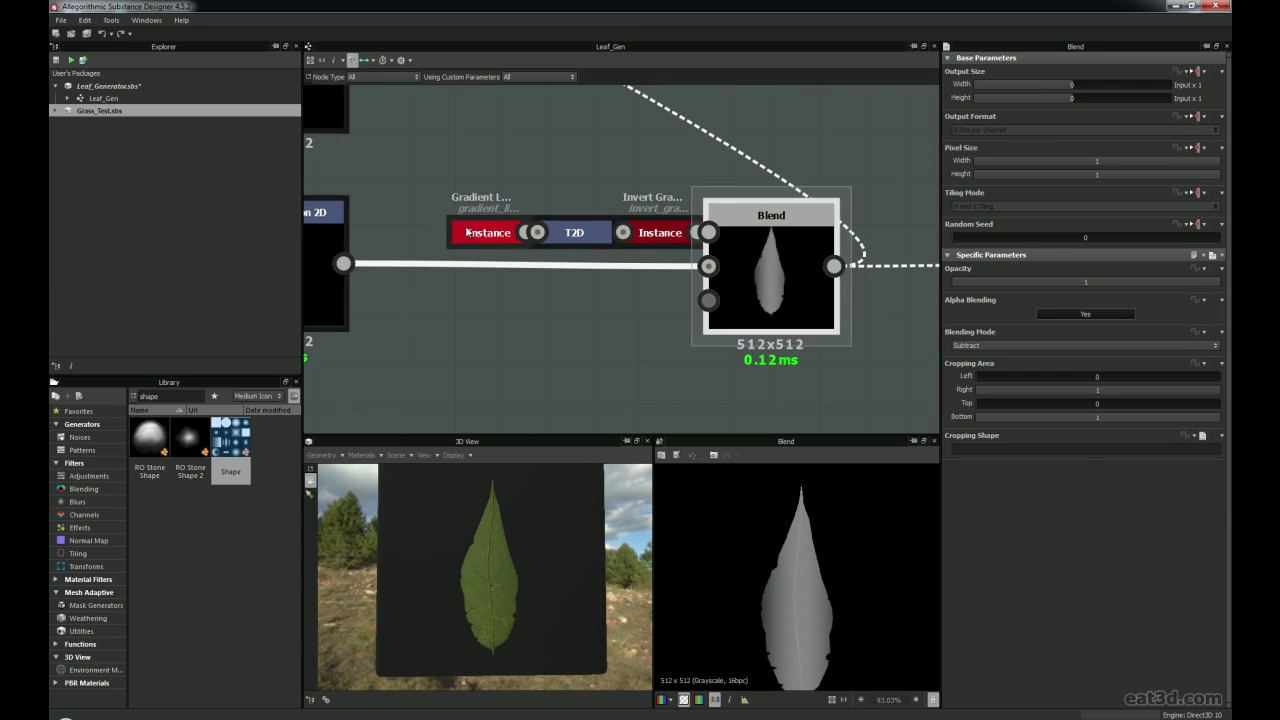
{"action": "left_click", "coordinate": [477, 240]}
{"action": "scroll", "coordinate": [480, 238], "scroll_direction": "down", "scroll_amount": 4}
{"action": "middle_click_drag", "start_coordinate": [506, 234], "coordinate": [530, 236]}
{"action": "left_click_drag", "start_coordinate": [530, 236], "coordinate": [612, 213]}
{"action": "left_click_drag", "start_coordinate": [482, 232], "coordinate": [672, 410]}
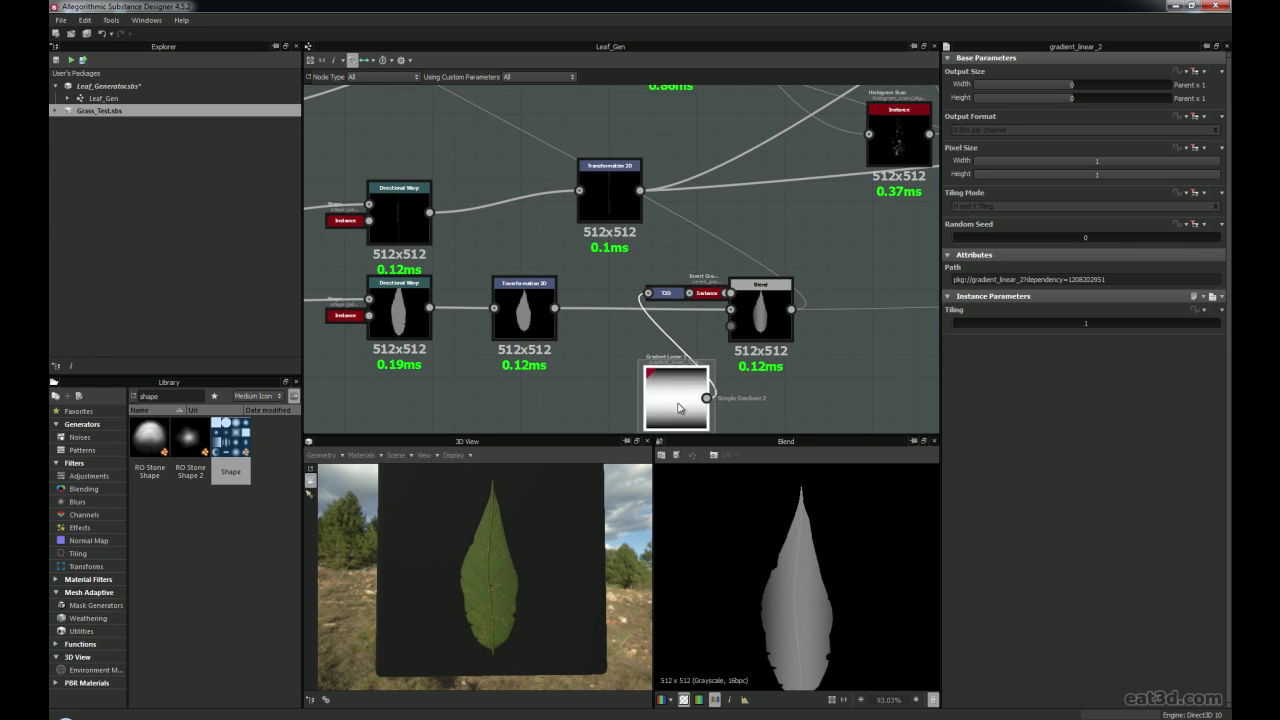
{"action": "left_click_drag", "start_coordinate": [605, 217], "coordinate": [520, 239]}
{"action": "middle_click_drag", "start_coordinate": [638, 405], "coordinate": [617, 307]}
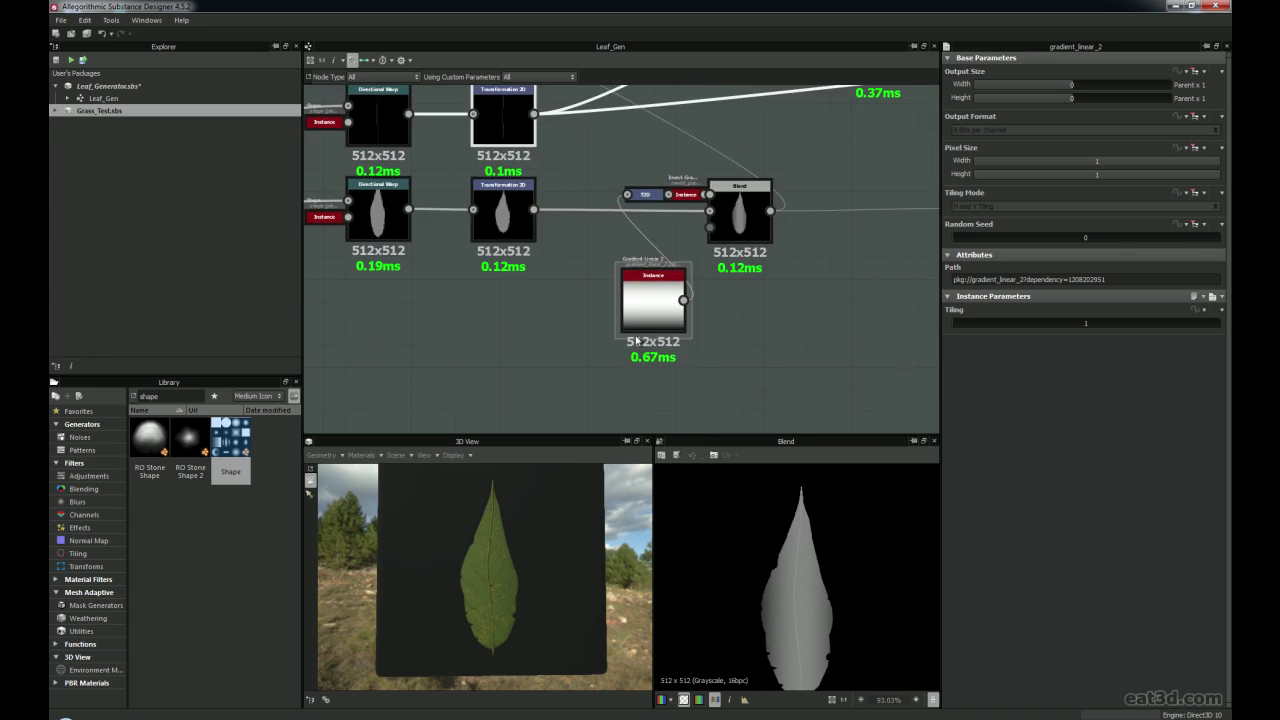
{"action": "left_click_drag", "start_coordinate": [642, 305], "coordinate": [586, 390]}
Undock the gradient's Transformation 2D node and place it beside the Gradient Linear 2 node, below the Blend
{"action": "left_click", "coordinate": [641, 196]}
{"action": "key", "text": "d"}
{"action": "left_click_drag", "start_coordinate": [565, 138], "coordinate": [695, 395]}
Preview the full Gradient Linear 2 output and search the library for "grad"
{"action": "left_click", "coordinate": [598, 388]}
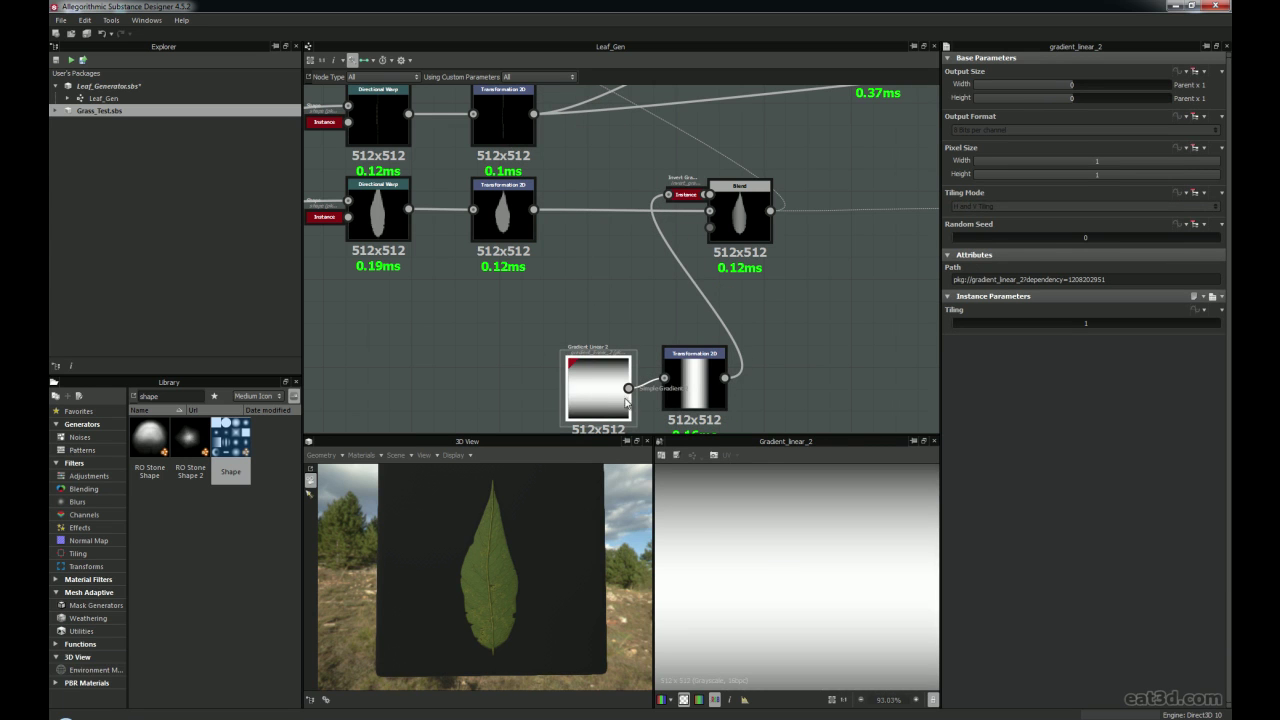
{"action": "scroll", "coordinate": [759, 572], "scroll_direction": "up", "scroll_amount": 1}
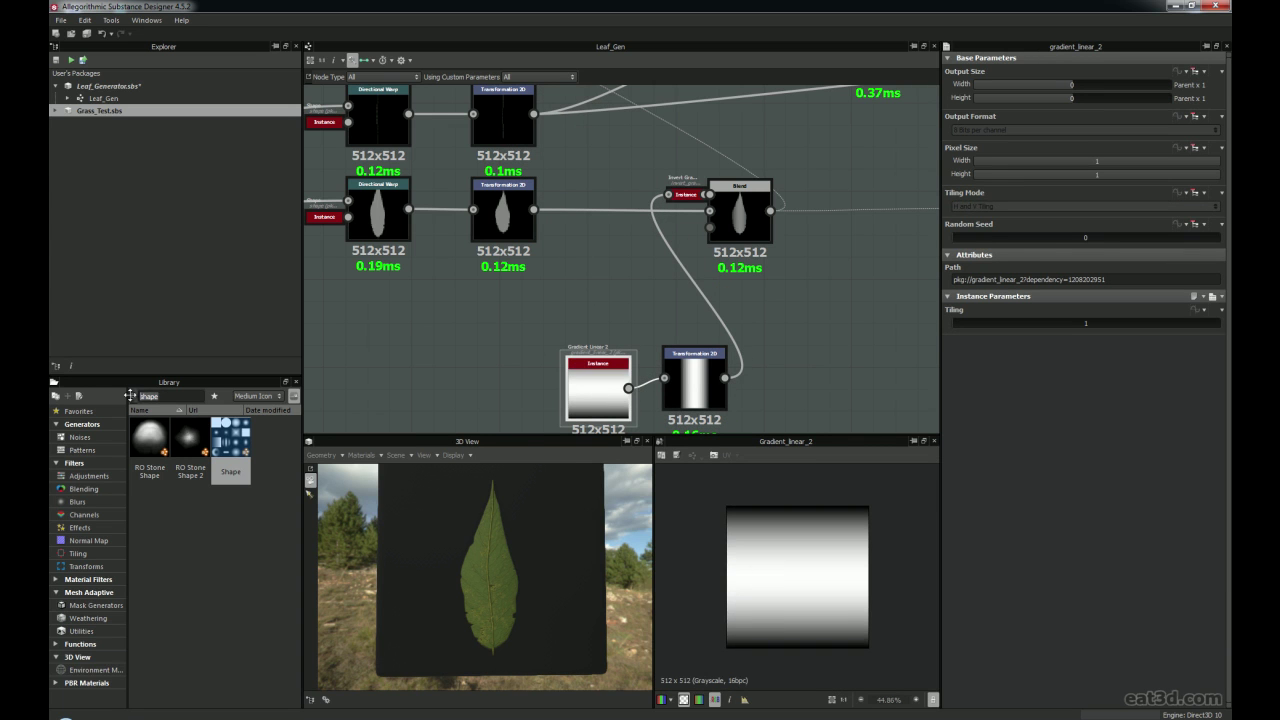
{"action": "type", "text": "grad"}
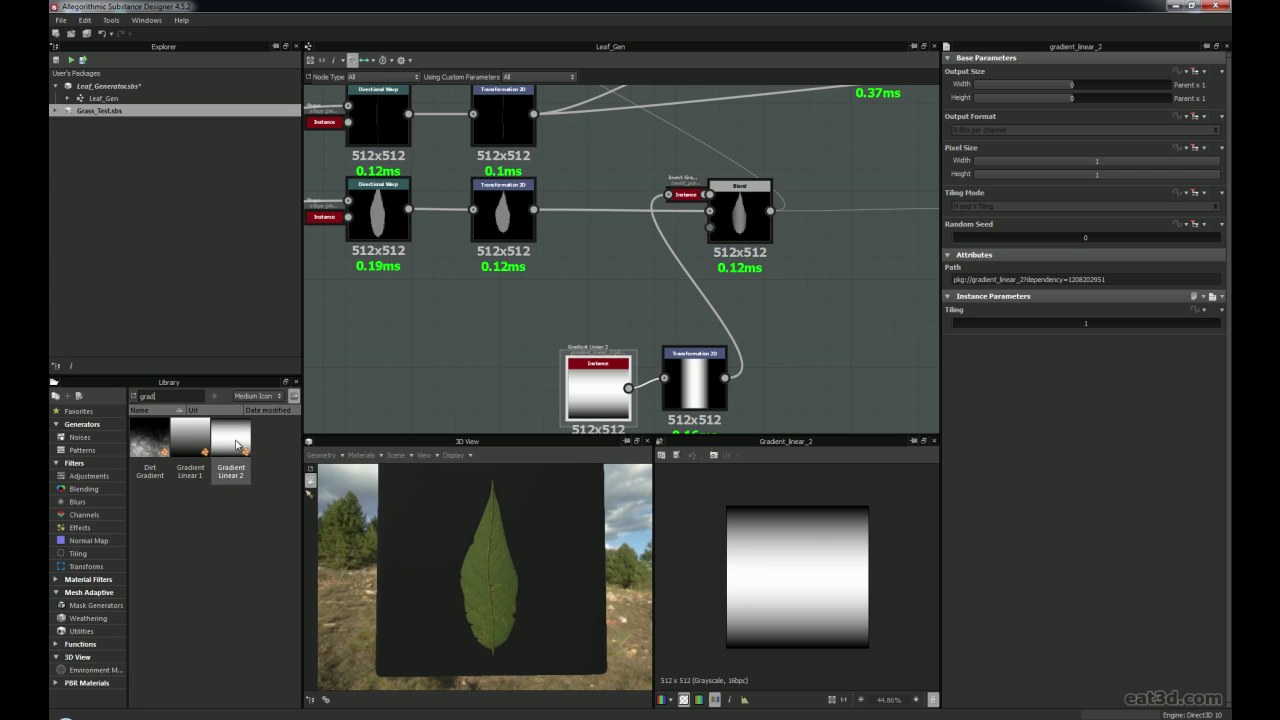
Preview the gradient's Transformation 2D, examine its transform frame and tiling settings, and follow its output to the Invert Grayscale node
{"action": "middle_click_drag", "start_coordinate": [495, 330], "coordinate": [439, 301]}
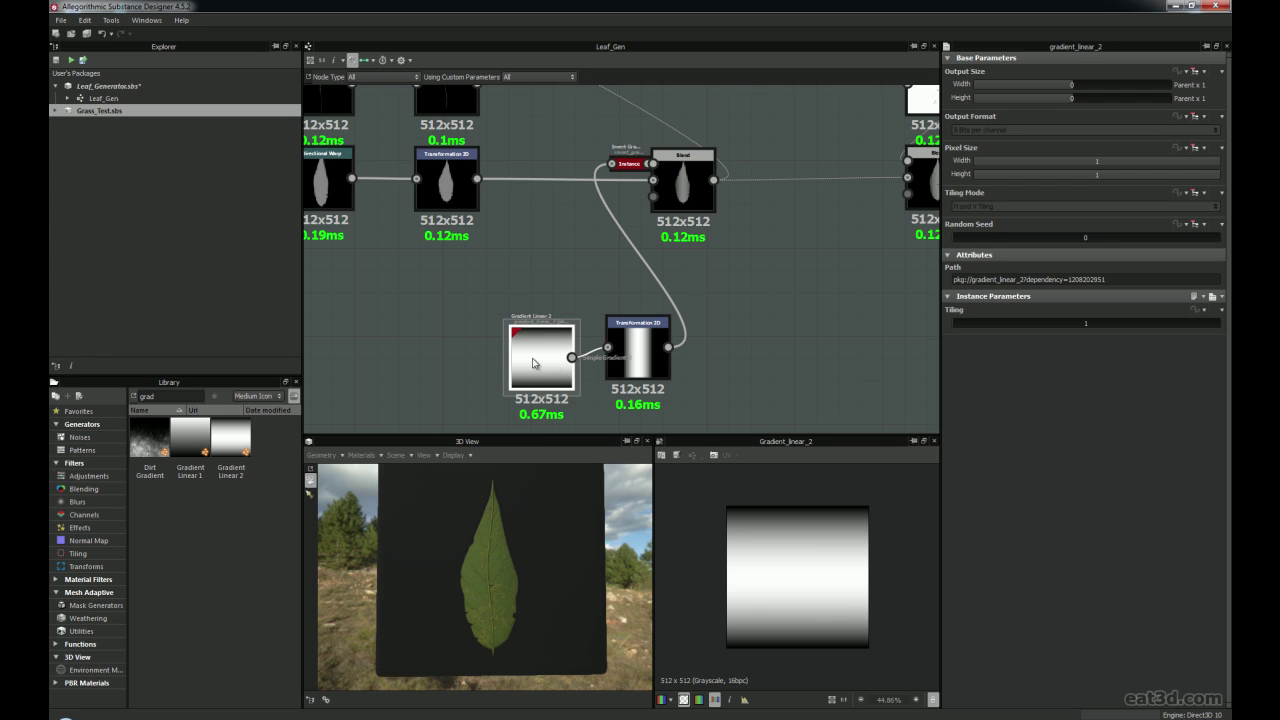
{"action": "scroll", "coordinate": [622, 354], "scroll_direction": "up", "scroll_amount": 4}
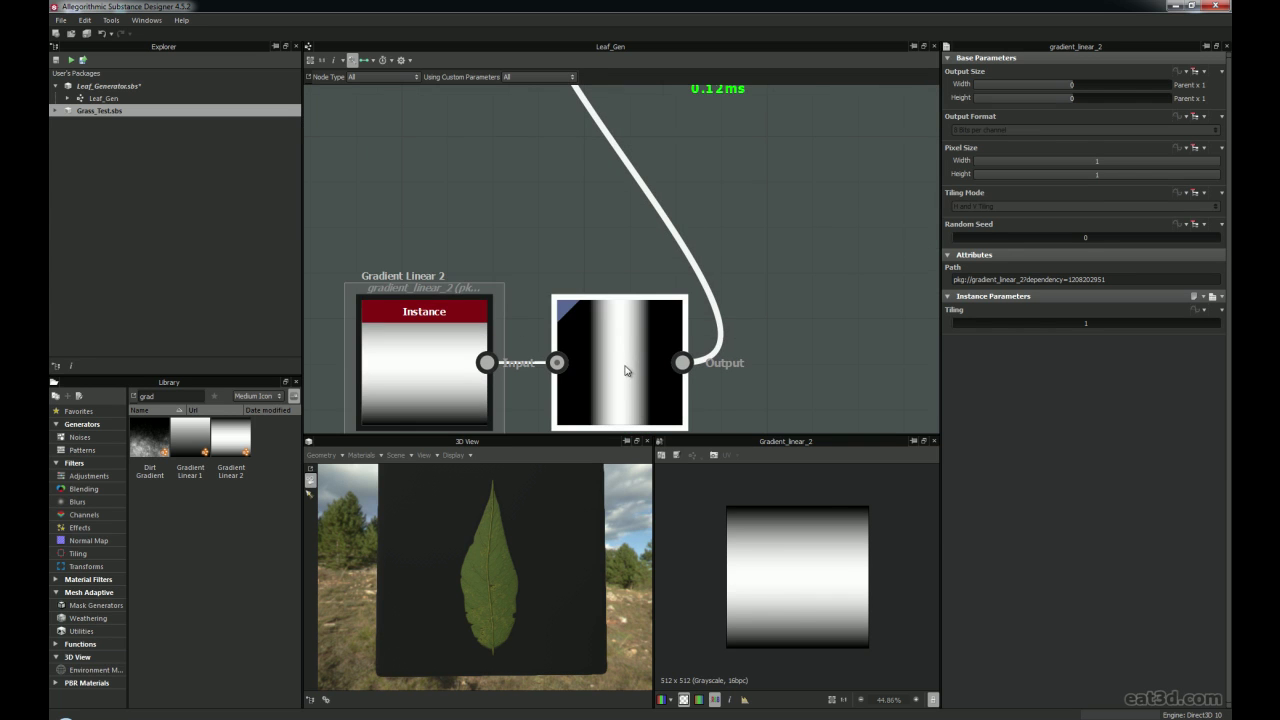
{"action": "double_click", "coordinate": [622, 354]}
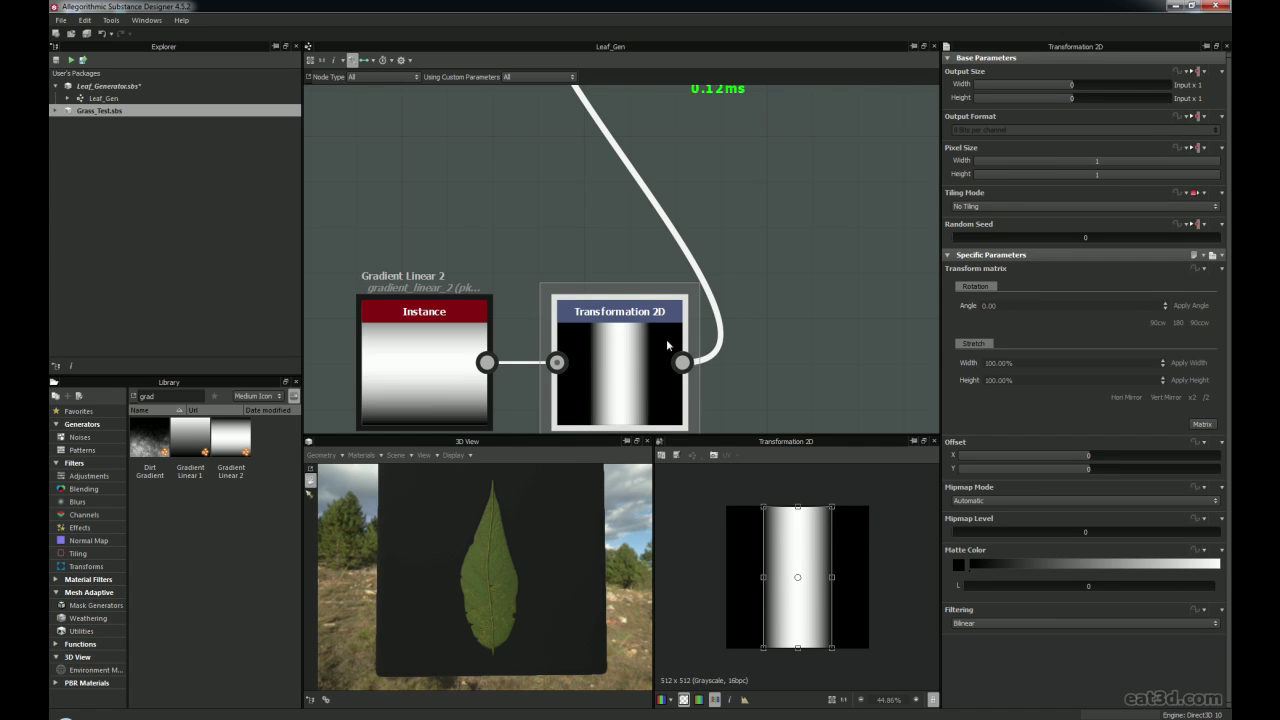
{"action": "scroll", "coordinate": [571, 194], "scroll_direction": "down", "scroll_amount": 2}
{"action": "middle_click_drag", "start_coordinate": [571, 194], "coordinate": [566, 293]}
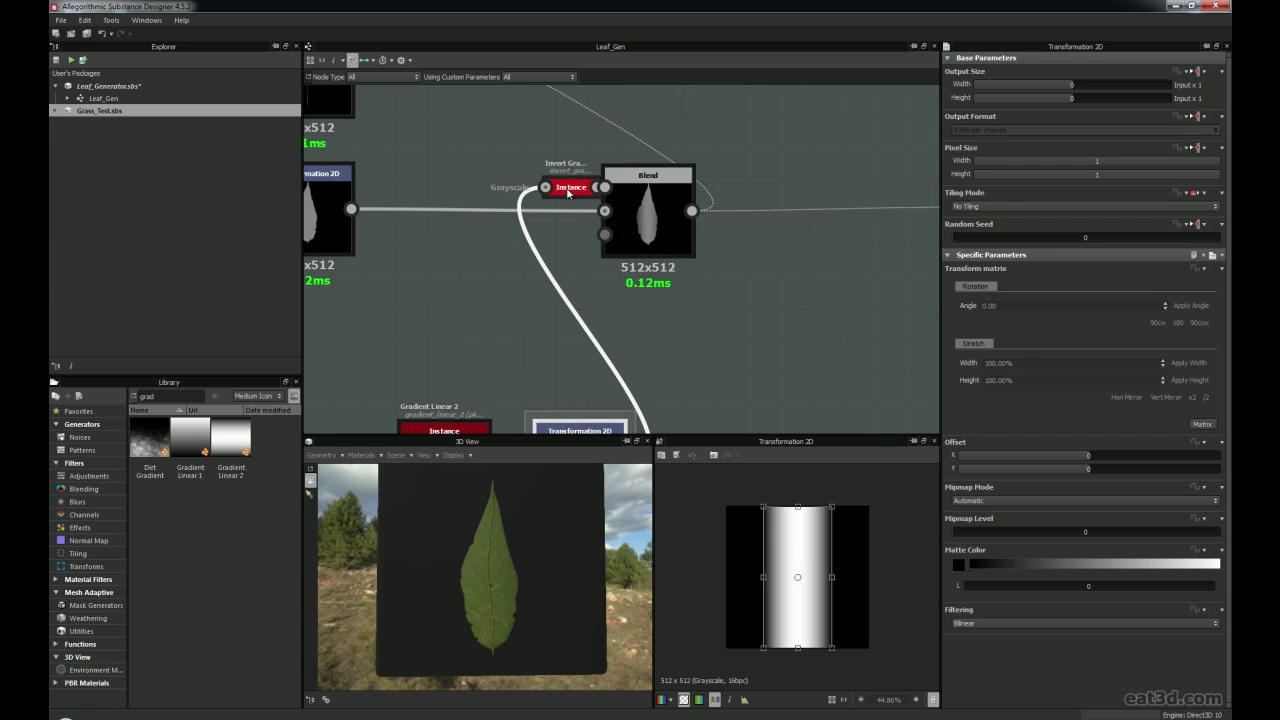
Undock the Invert Grayscale node from the leaf Blend and examine the Blend's Subtract result up close
{"action": "left_click_drag", "start_coordinate": [568, 193], "coordinate": [532, 311]}
{"action": "left_click", "coordinate": [648, 225]}
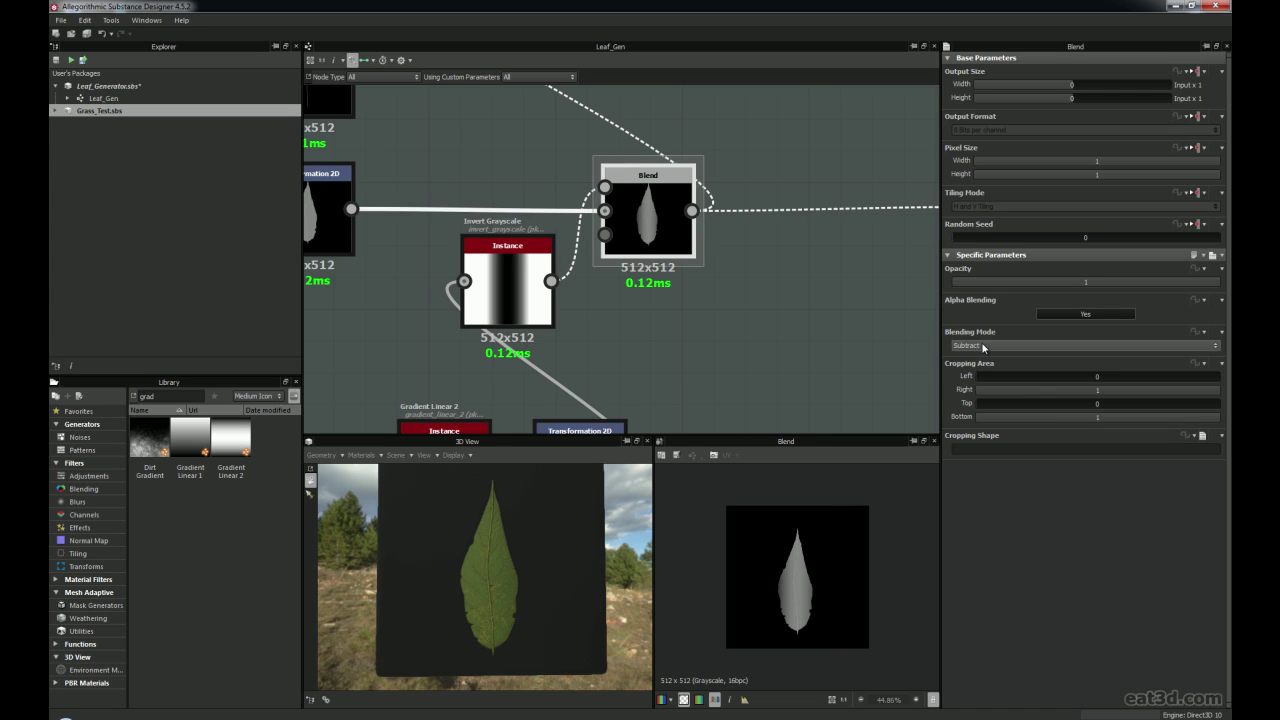
{"action": "scroll", "coordinate": [640, 220], "scroll_direction": "up", "scroll_amount": 3}
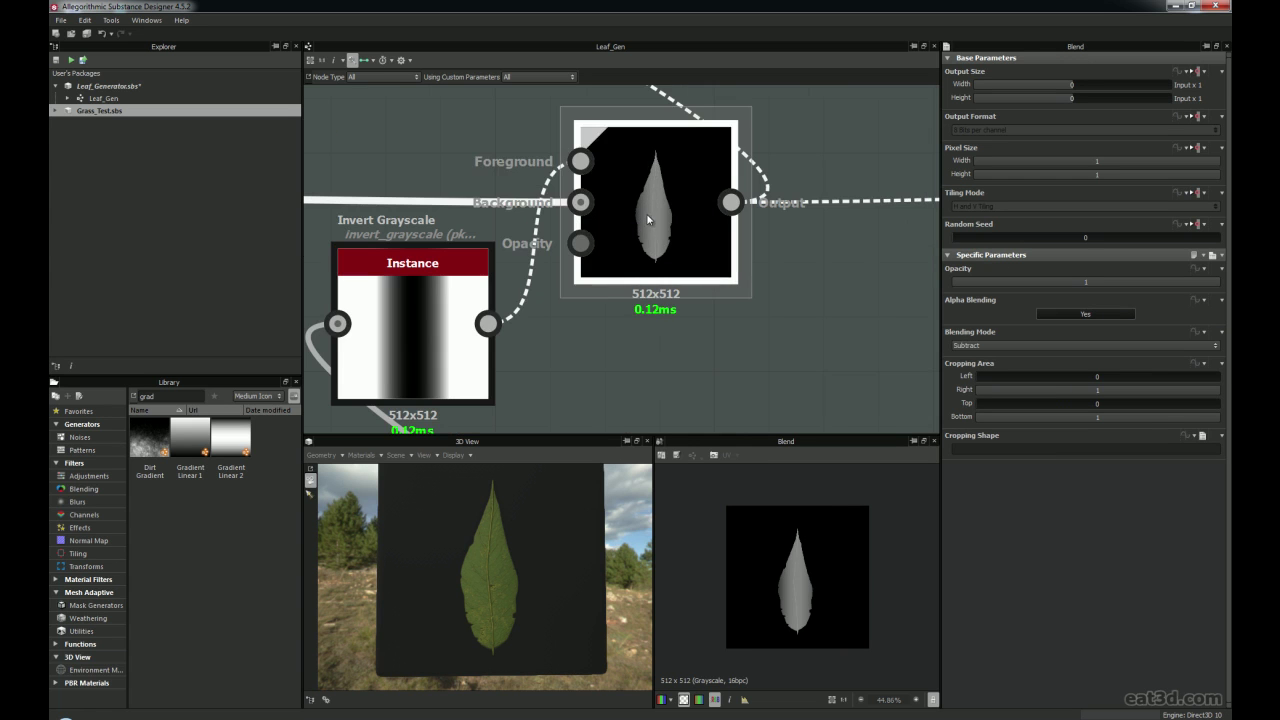
{"action": "scroll", "coordinate": [785, 587], "scroll_direction": "up", "scroll_amount": 4}
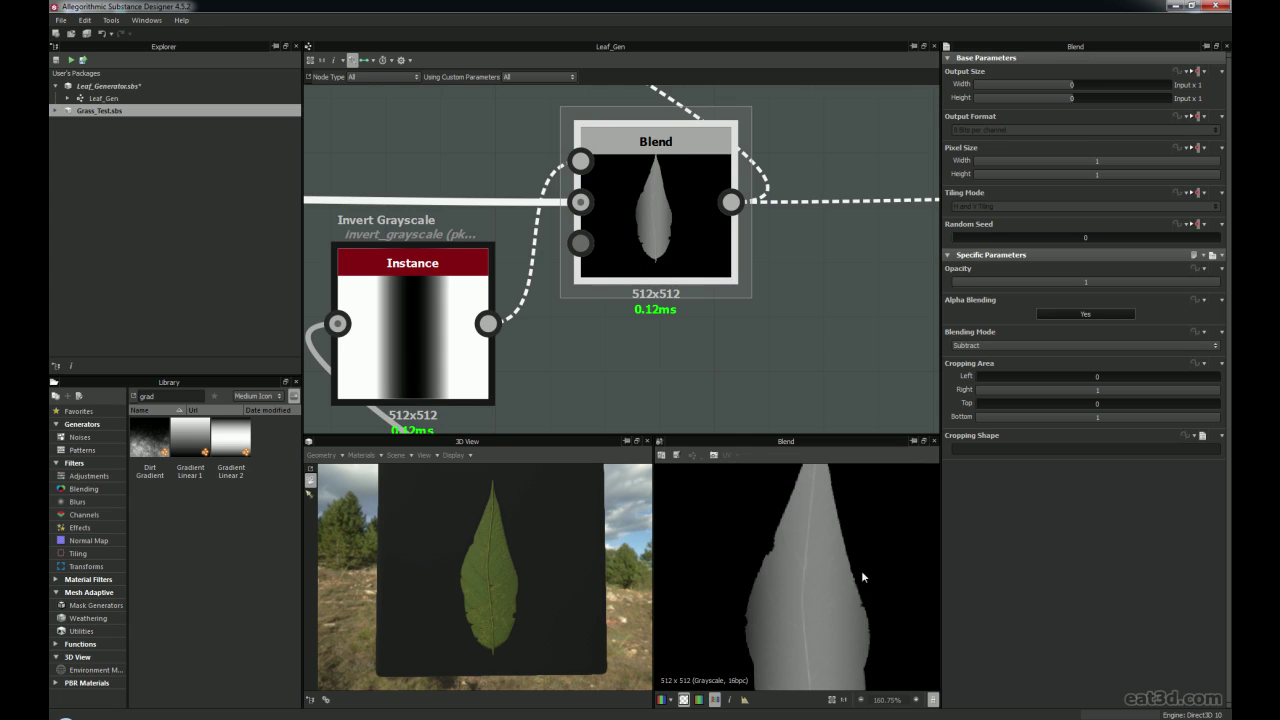
{"action": "scroll", "coordinate": [600, 288], "scroll_direction": "down", "scroll_amount": 3}
Dock the linear gradient, Transformation 2D and Invert Grayscale nodes onto the leaf Blend, and select the Blend for inspection
{"action": "left_click", "coordinate": [524, 318]}
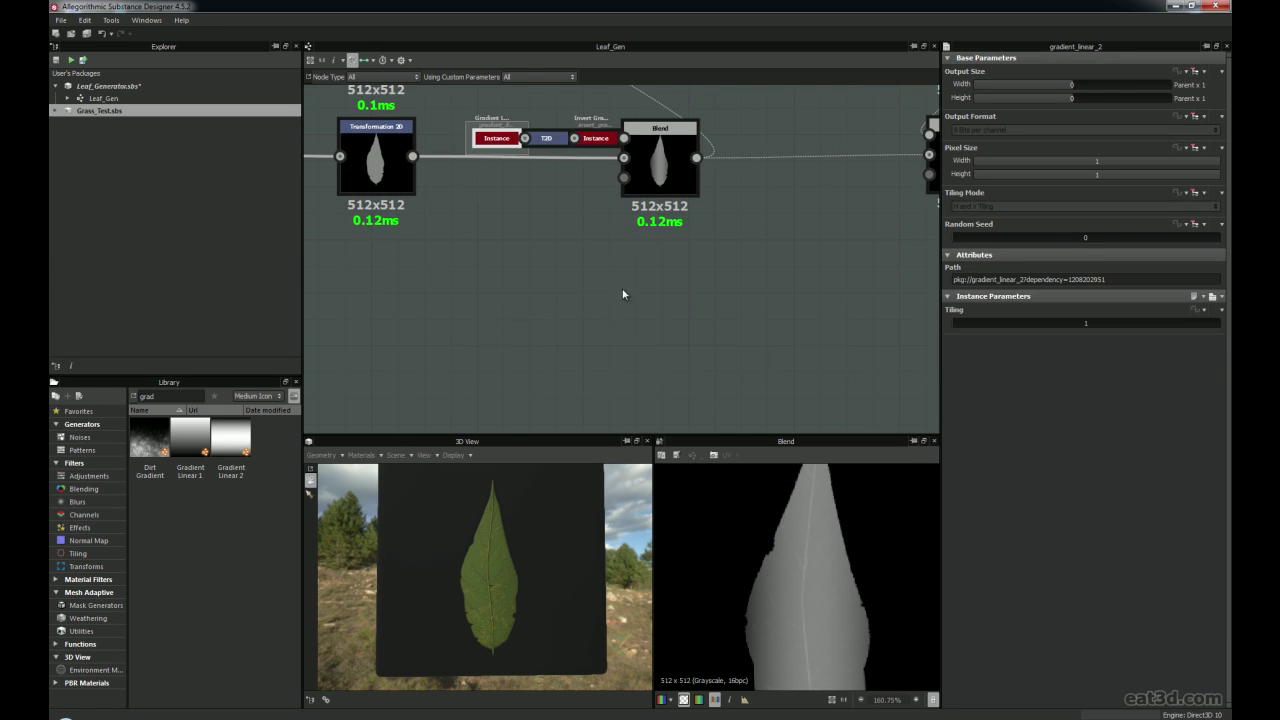
{"action": "middle_click_drag", "start_coordinate": [623, 216], "coordinate": [596, 361]}
{"action": "scroll", "coordinate": [642, 338], "scroll_direction": "down", "scroll_amount": 2}
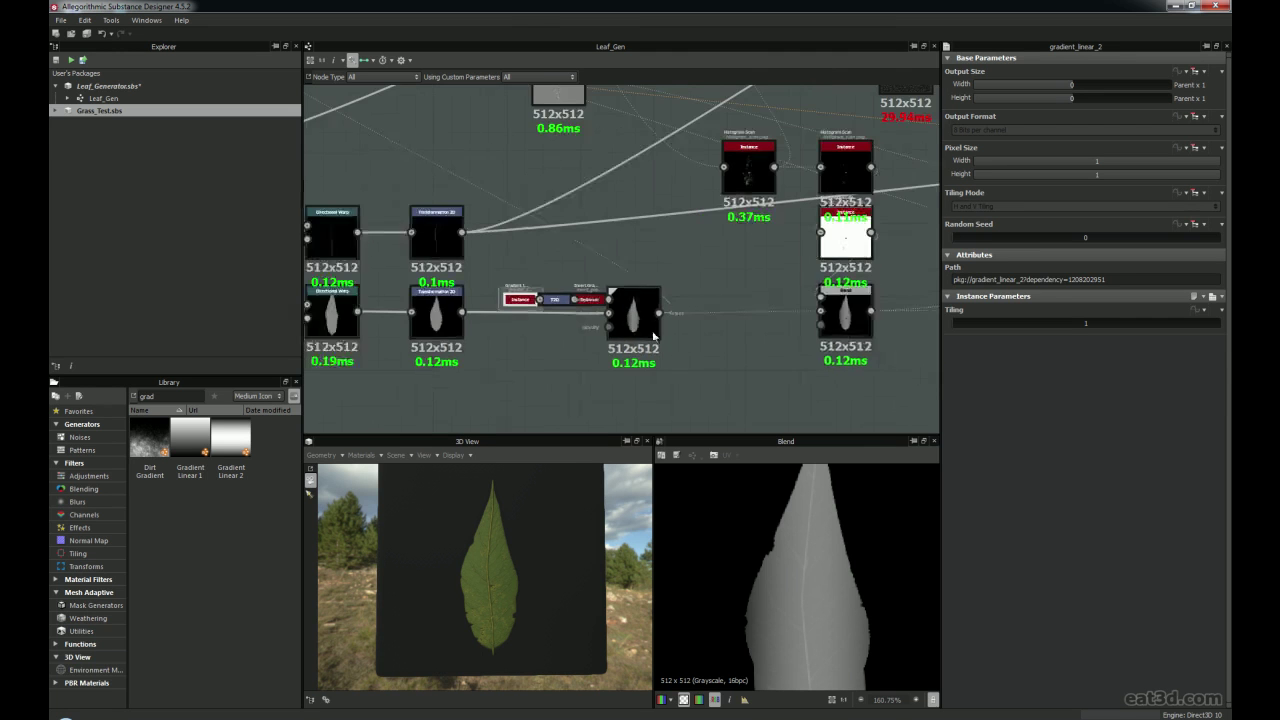
{"action": "middle_click_drag", "start_coordinate": [685, 351], "coordinate": [542, 349]}
{"action": "left_click", "coordinate": [489, 312]}
{"action": "scroll", "coordinate": [808, 555], "scroll_direction": "down", "scroll_amount": 5}
{"action": "scroll", "coordinate": [808, 556], "scroll_direction": "up", "scroll_amount": 3}
Select the group of color, blend and mask nodes in the upper graph and shift it slightly upward
{"action": "middle_click_drag", "start_coordinate": [489, 312], "coordinate": [745, 352]}
{"action": "scroll", "coordinate": [600, 210], "scroll_direction": "down", "scroll_amount": 3}
{"action": "middle_click_drag", "start_coordinate": [617, 206], "coordinate": [602, 325]}
{"action": "middle_click_drag", "start_coordinate": [670, 382], "coordinate": [636, 322]}
{"action": "scroll", "coordinate": [681, 313], "scroll_direction": "down", "scroll_amount": 1}
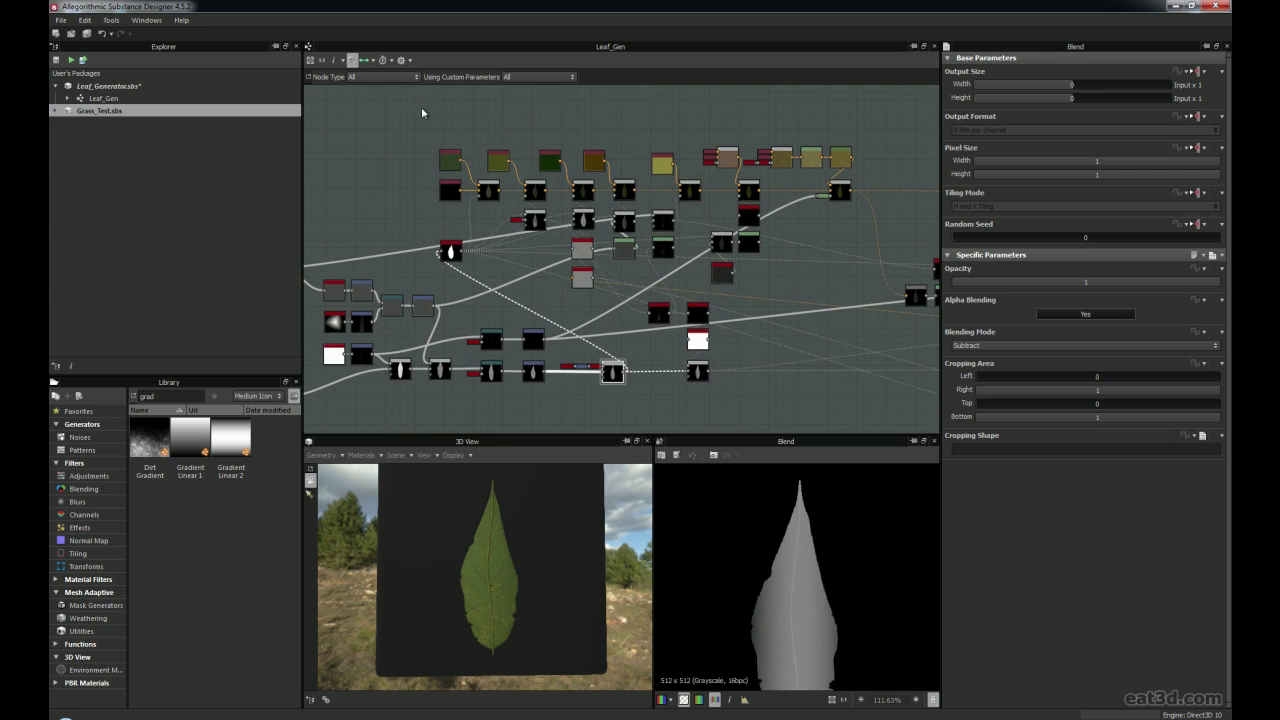
{"action": "left_click_drag", "start_coordinate": [432, 114], "coordinate": [853, 277]}
{"action": "left_click_drag", "start_coordinate": [725, 279], "coordinate": [732, 264]}
{"action": "left_click", "coordinate": [507, 273]}
Preview the Histogram Scan's white leaf mask and shift its node slightly down and to the right in the graph
{"action": "left_click", "coordinate": [454, 240]}
{"action": "double_click", "coordinate": [454, 241]}
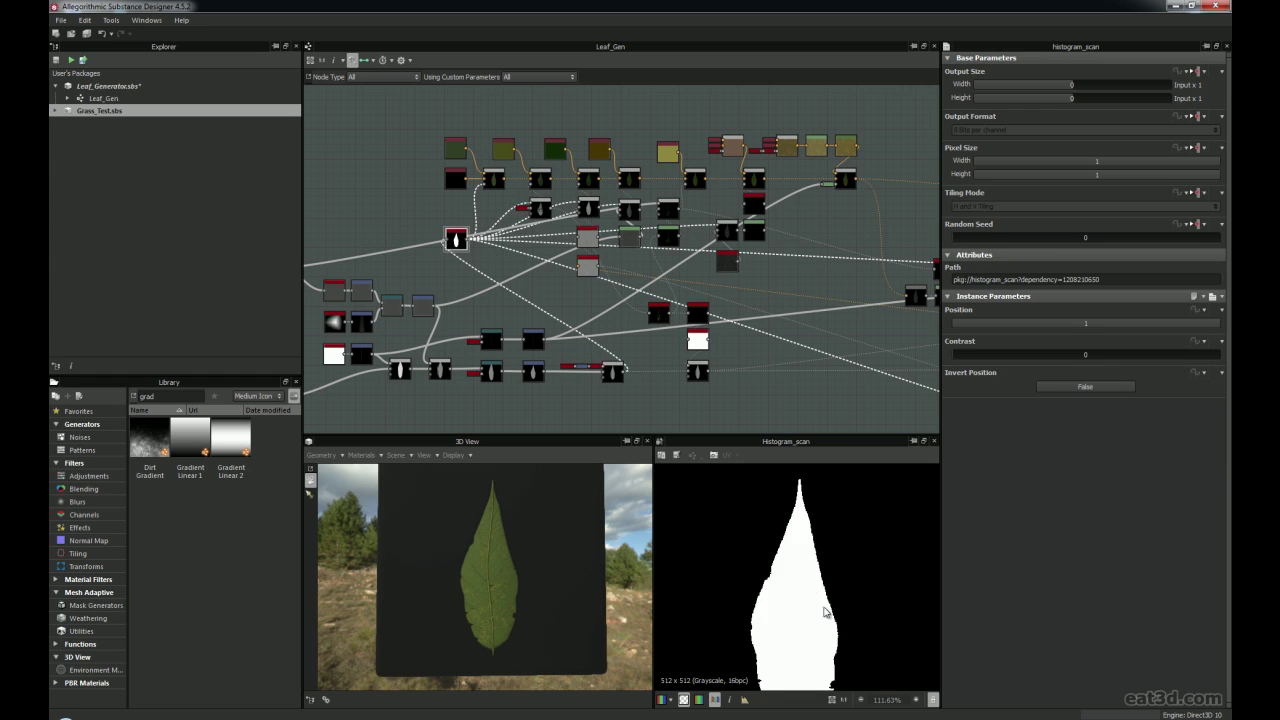
{"action": "scroll", "coordinate": [806, 581], "scroll_direction": "down", "scroll_amount": 4}
{"action": "scroll", "coordinate": [808, 581], "scroll_direction": "up", "scroll_amount": 2}
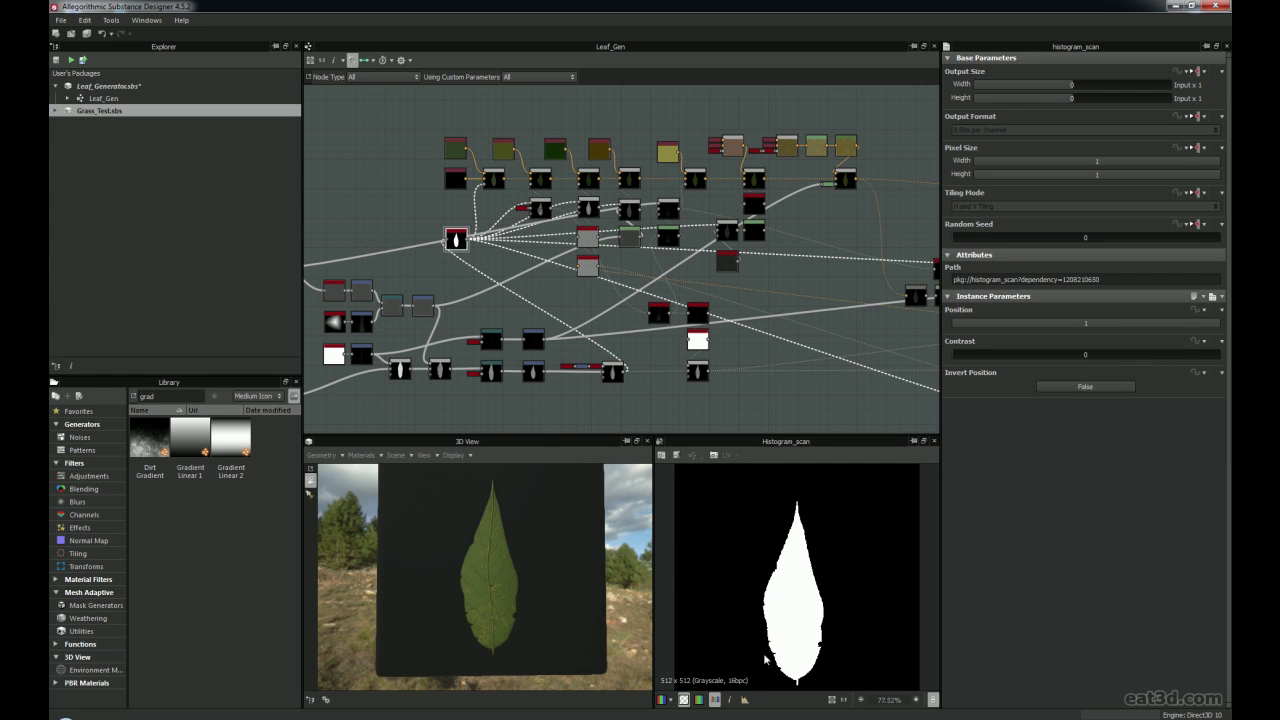
{"action": "scroll", "coordinate": [607, 371], "scroll_direction": "up", "scroll_amount": 4}
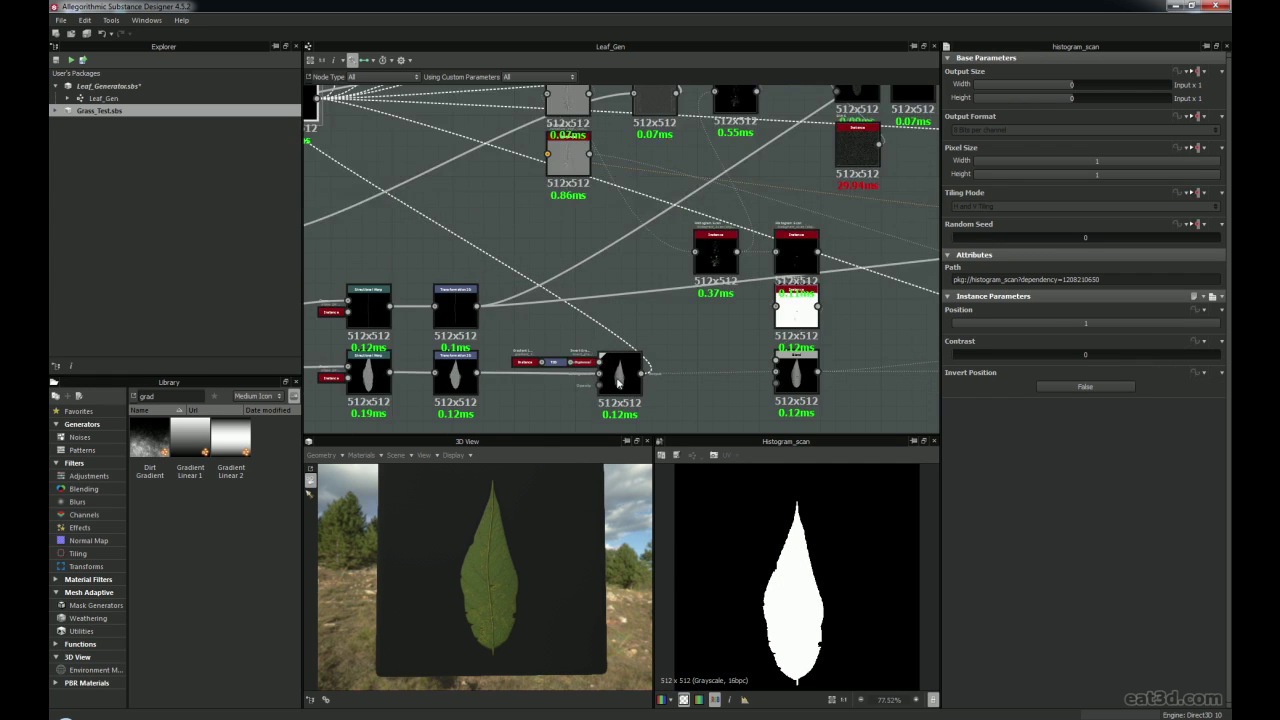
{"action": "middle_click_drag", "start_coordinate": [418, 229], "coordinate": [592, 295]}
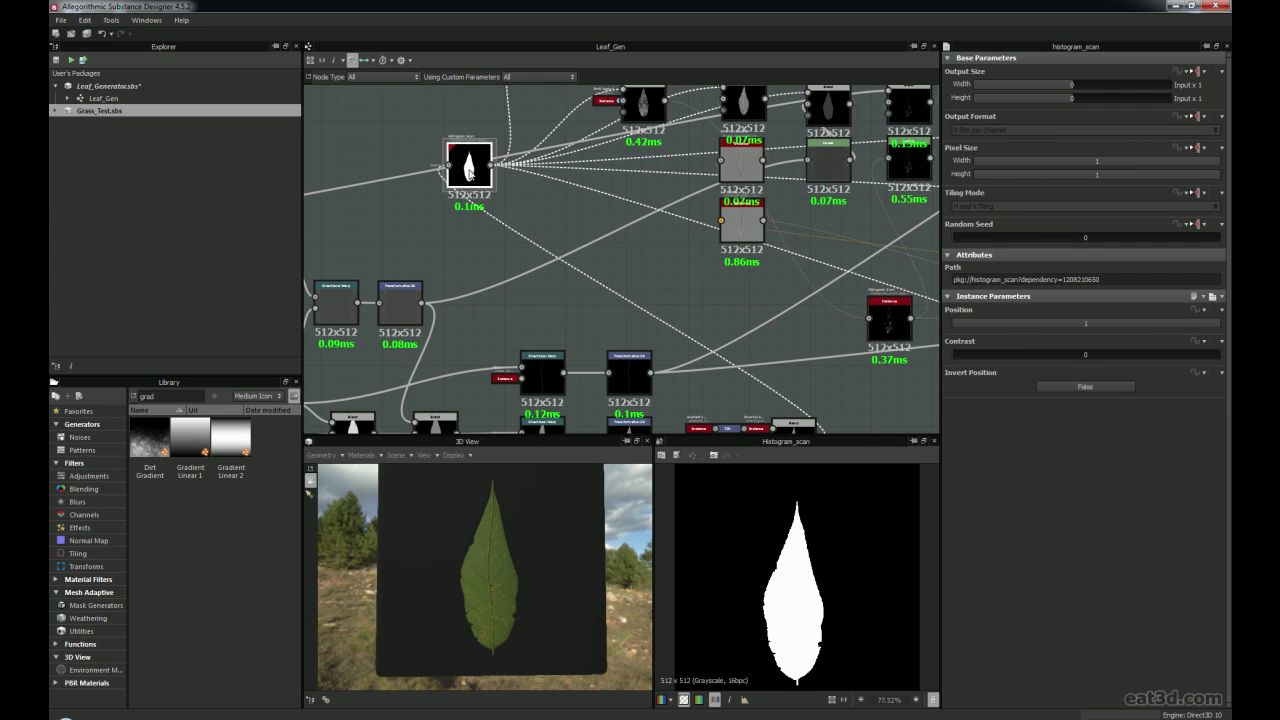
{"action": "left_click_drag", "start_coordinate": [470, 173], "coordinate": [484, 212]}
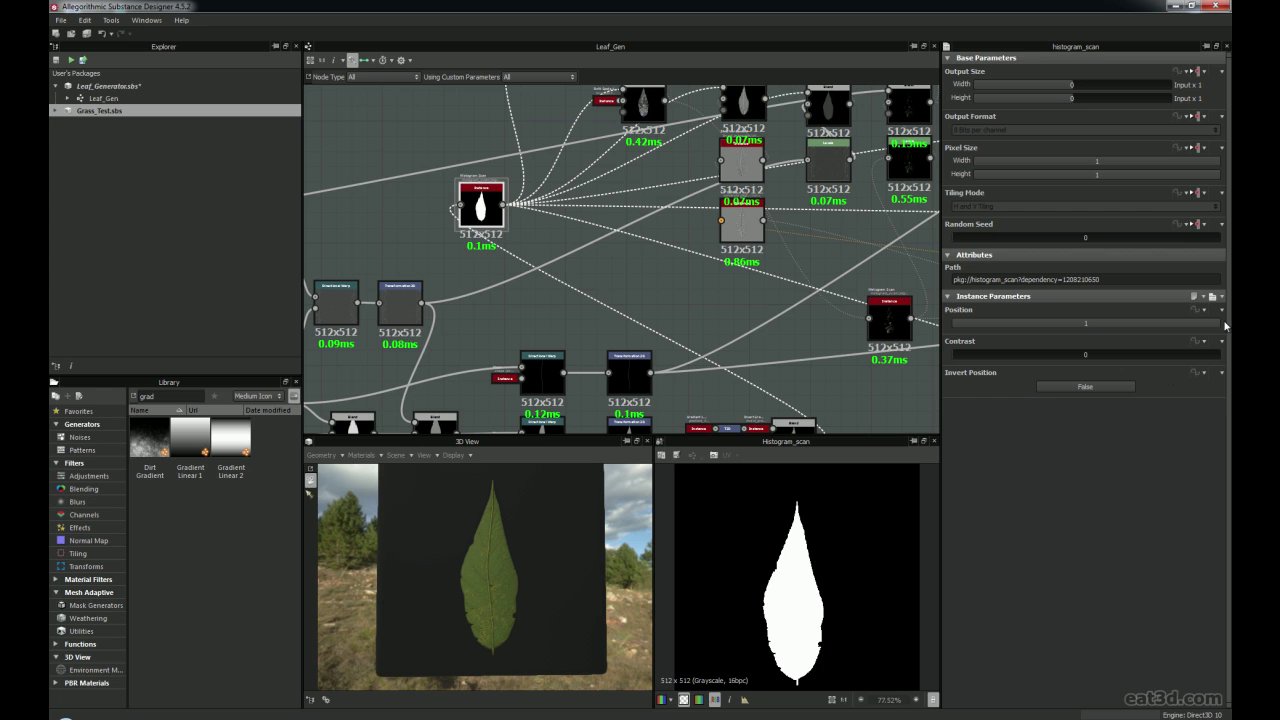
Examine how the leaf shape chain feeds the Histogram Scan mask and where its outputs connect
{"action": "scroll", "coordinate": [715, 330], "scroll_direction": "down", "scroll_amount": 3}
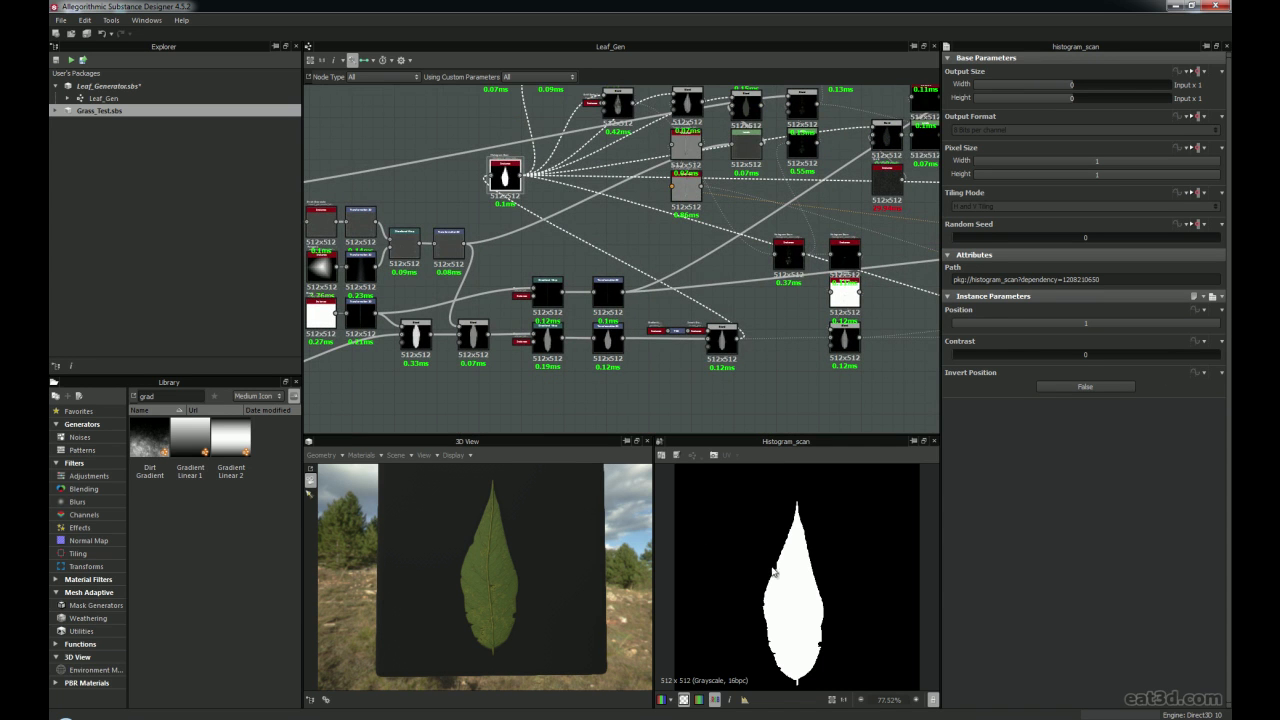
{"action": "scroll", "coordinate": [737, 342], "scroll_direction": "up", "scroll_amount": 3}
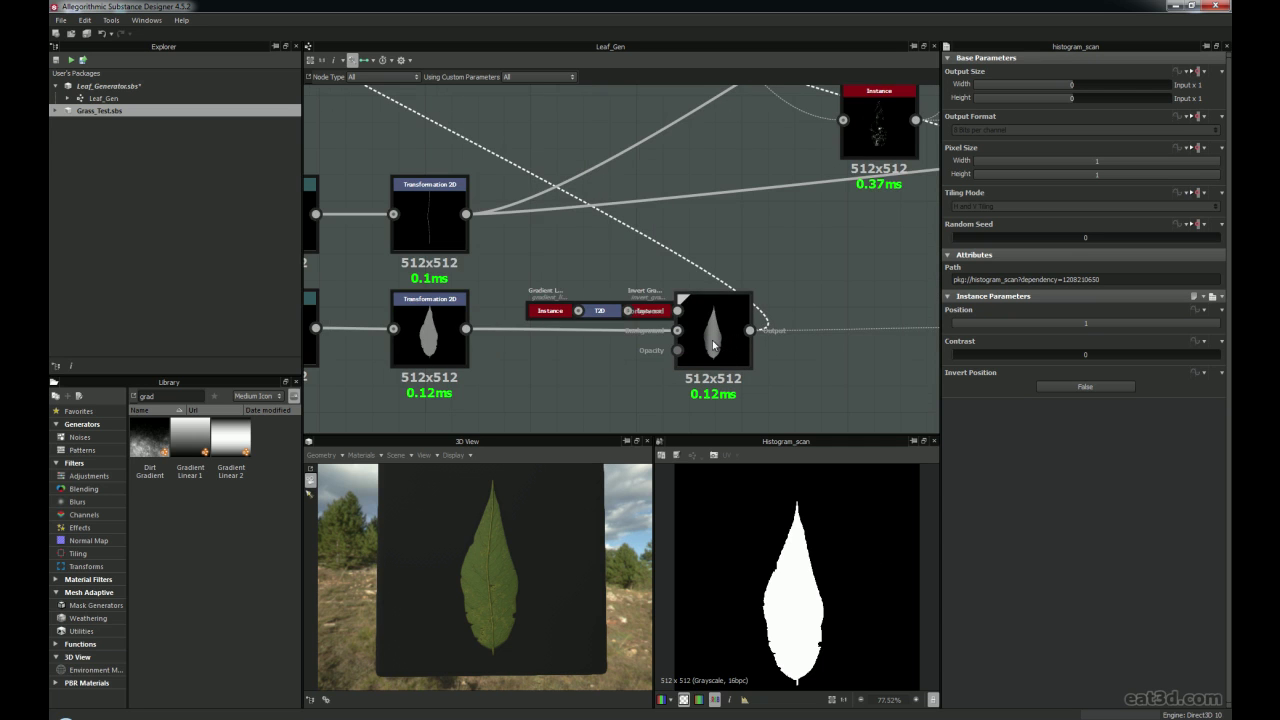
{"action": "middle_click_drag", "start_coordinate": [720, 338], "coordinate": [910, 315]}
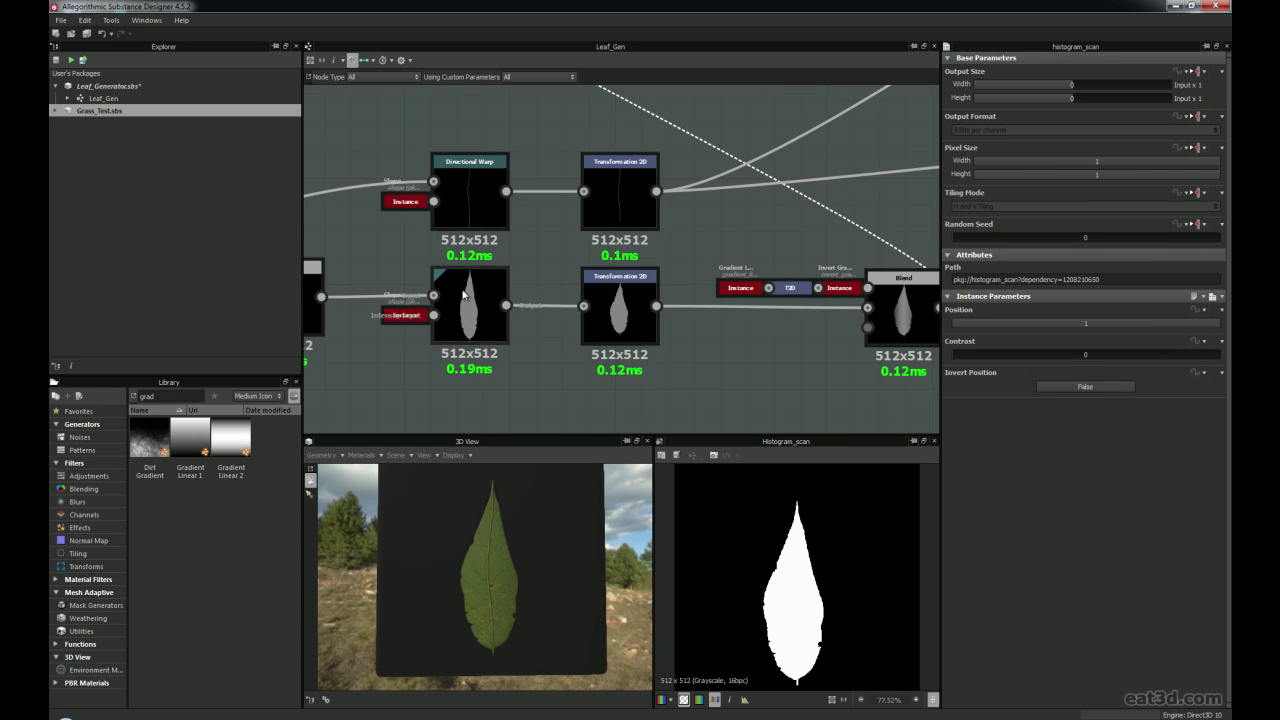
{"action": "middle_click_drag", "start_coordinate": [588, 192], "coordinate": [588, 354]}
{"action": "middle_click_drag", "start_coordinate": [508, 213], "coordinate": [691, 310]}
{"action": "middle_click_drag", "start_coordinate": [543, 178], "coordinate": [472, 213]}
{"action": "scroll", "coordinate": [506, 236], "scroll_direction": "down", "scroll_amount": 2}
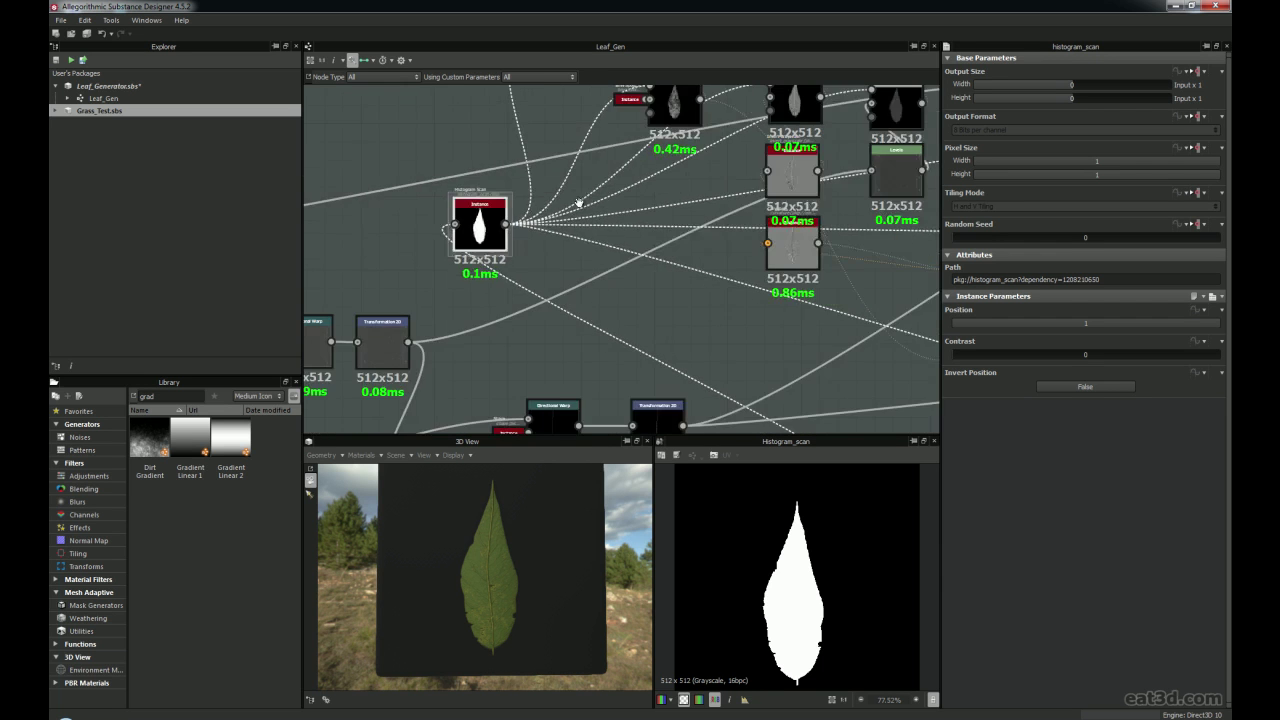
{"action": "middle_click_drag", "start_coordinate": [577, 189], "coordinate": [587, 280]}
{"action": "middle_click_drag", "start_coordinate": [514, 195], "coordinate": [540, 254]}
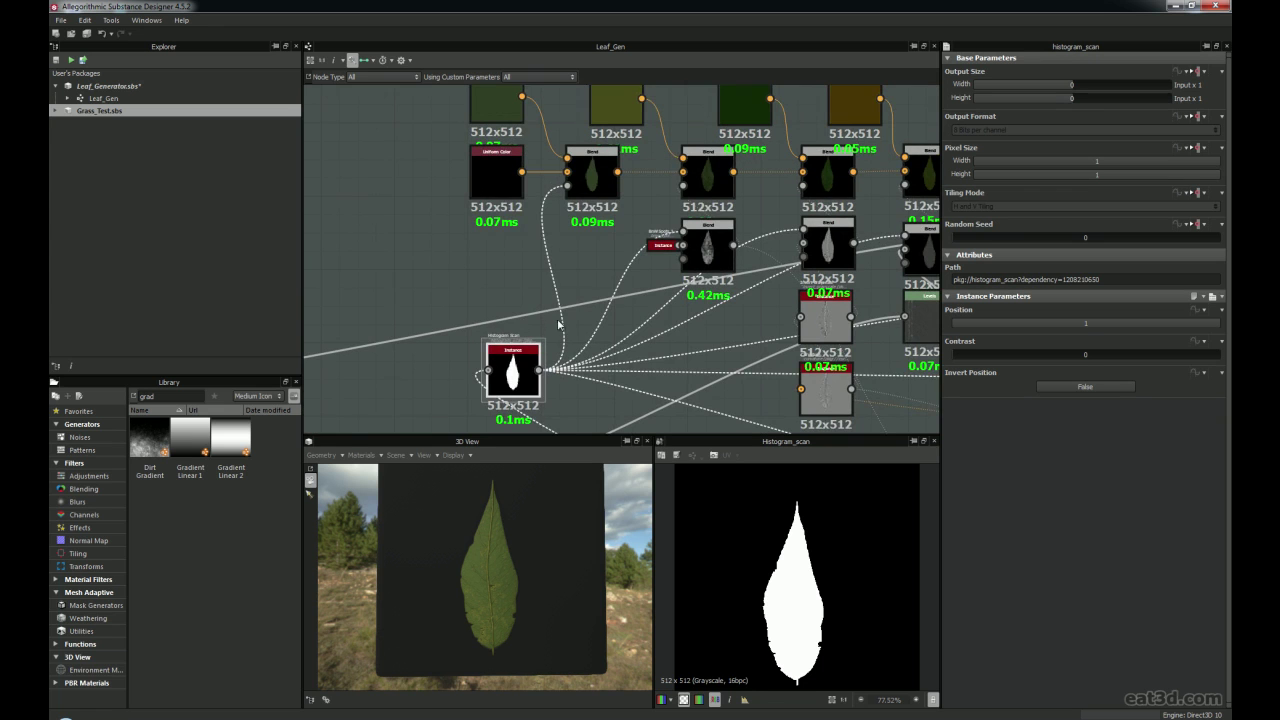
Nudge the Histogram Scan node up and to the left, and preview the green Uniform Color feeding the first color Blend
{"action": "middle_click_drag", "start_coordinate": [527, 381], "coordinate": [529, 347]}
{"action": "left_click_drag", "start_coordinate": [522, 345], "coordinate": [502, 326]}
{"action": "middle_click_drag", "start_coordinate": [592, 138], "coordinate": [597, 196]}
{"action": "double_click", "coordinate": [501, 113]}
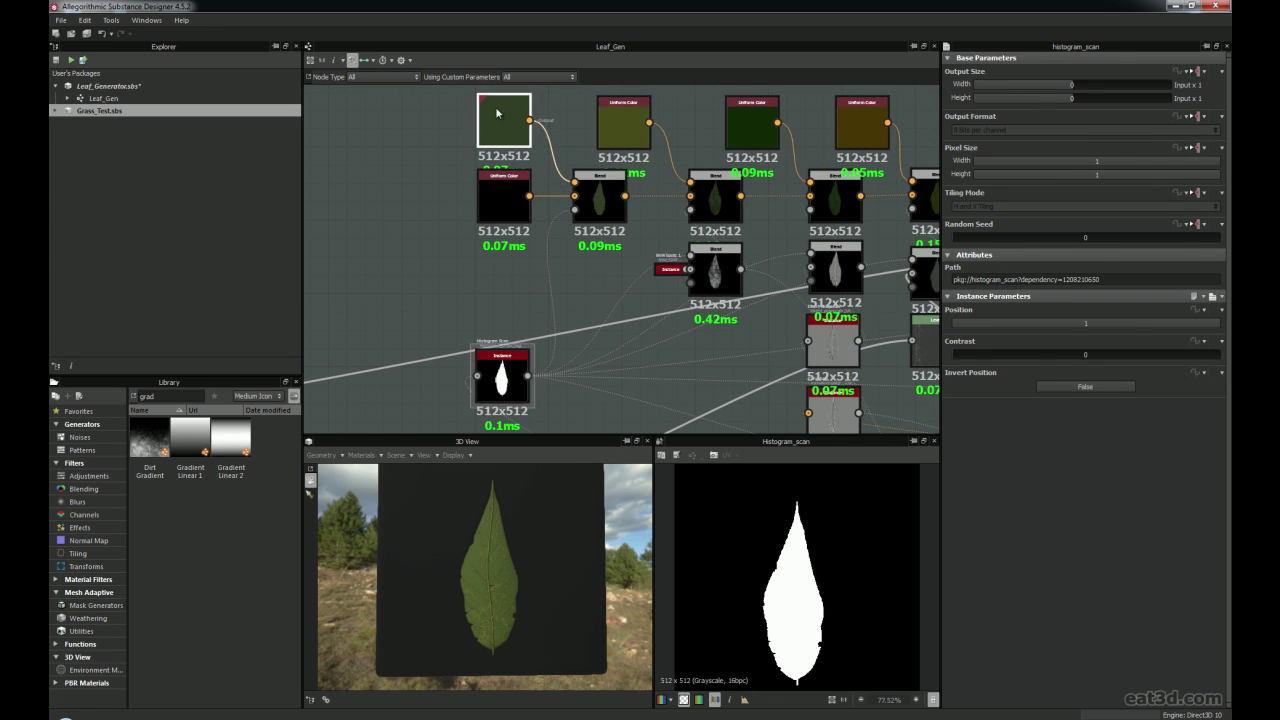
{"action": "right_click", "coordinate": [436, 281]}
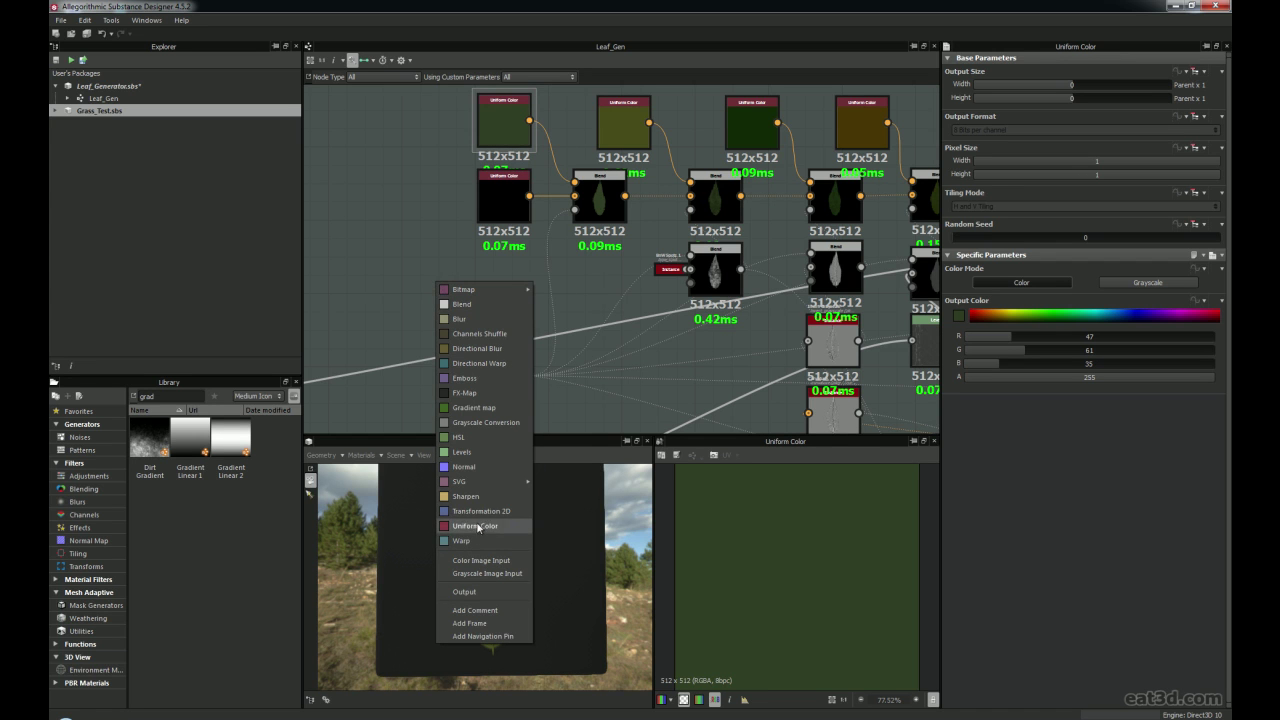
{"action": "left_click", "coordinate": [409, 290]}
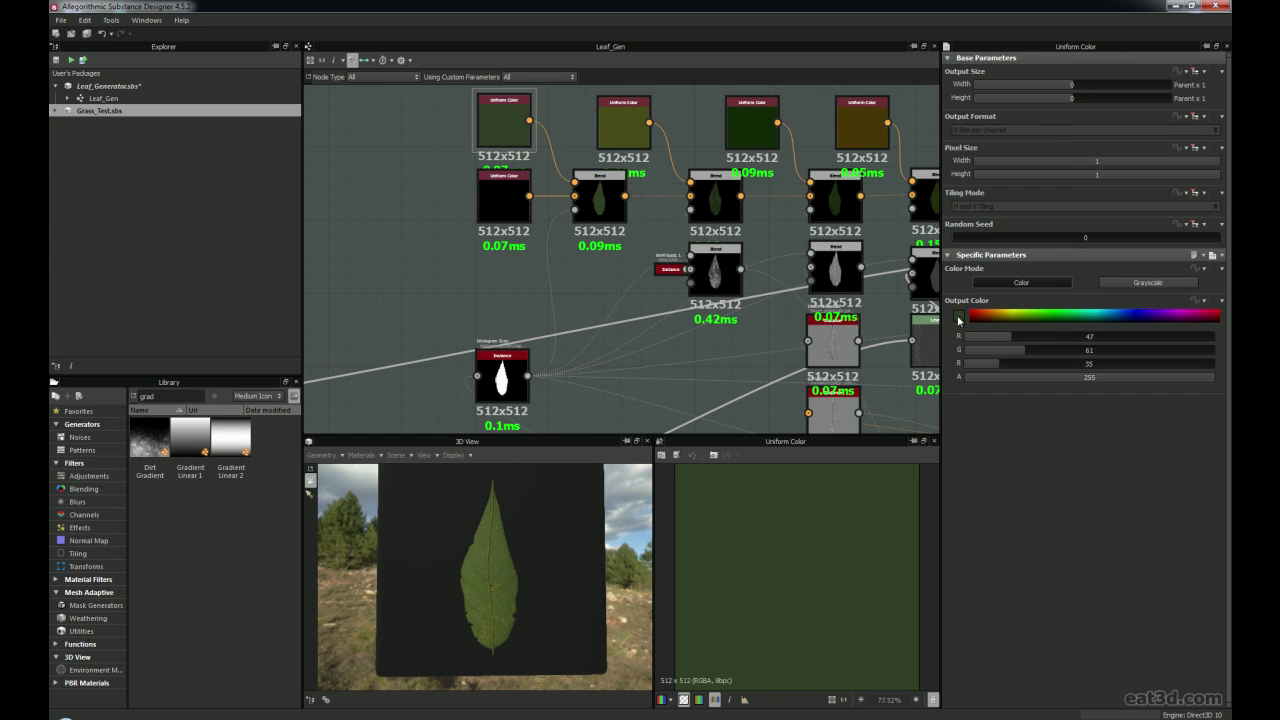
Set the green Uniform Color node's output color to R 57, G 75, B 41
{"action": "left_click", "coordinate": [959, 318]}
{"action": "left_click", "coordinate": [740, 177]}
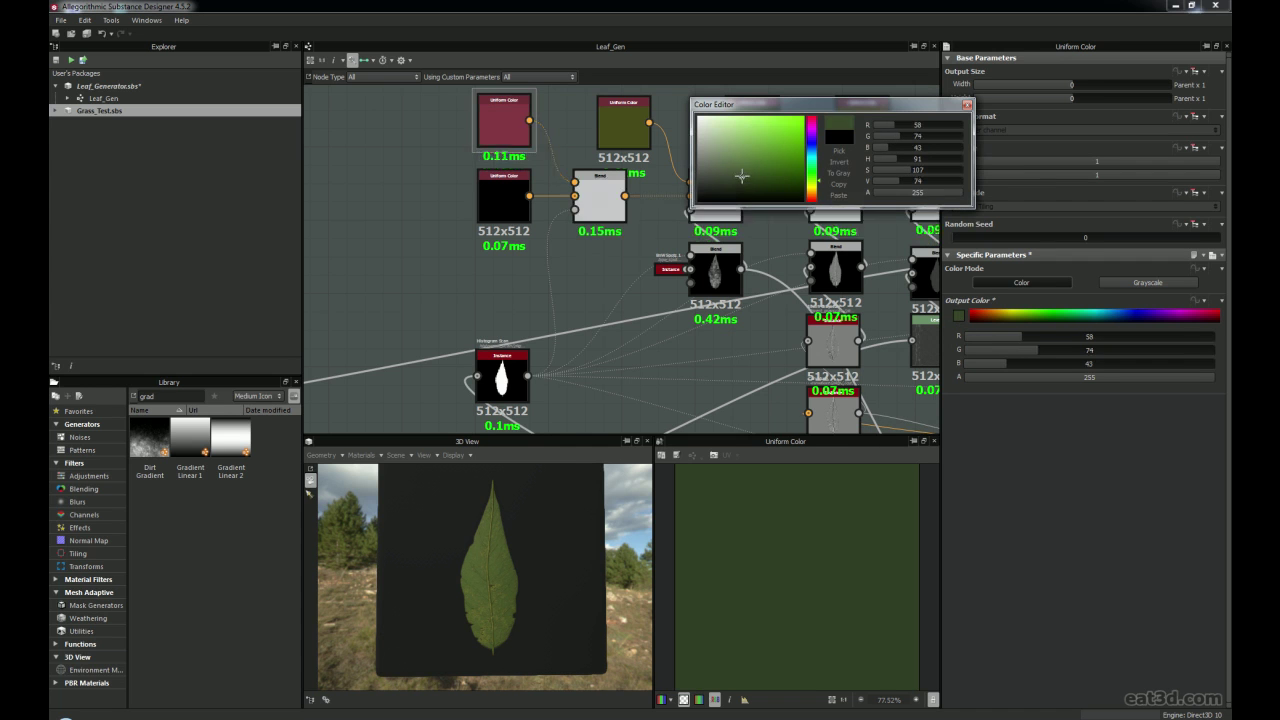
{"action": "left_click", "coordinate": [744, 173]}
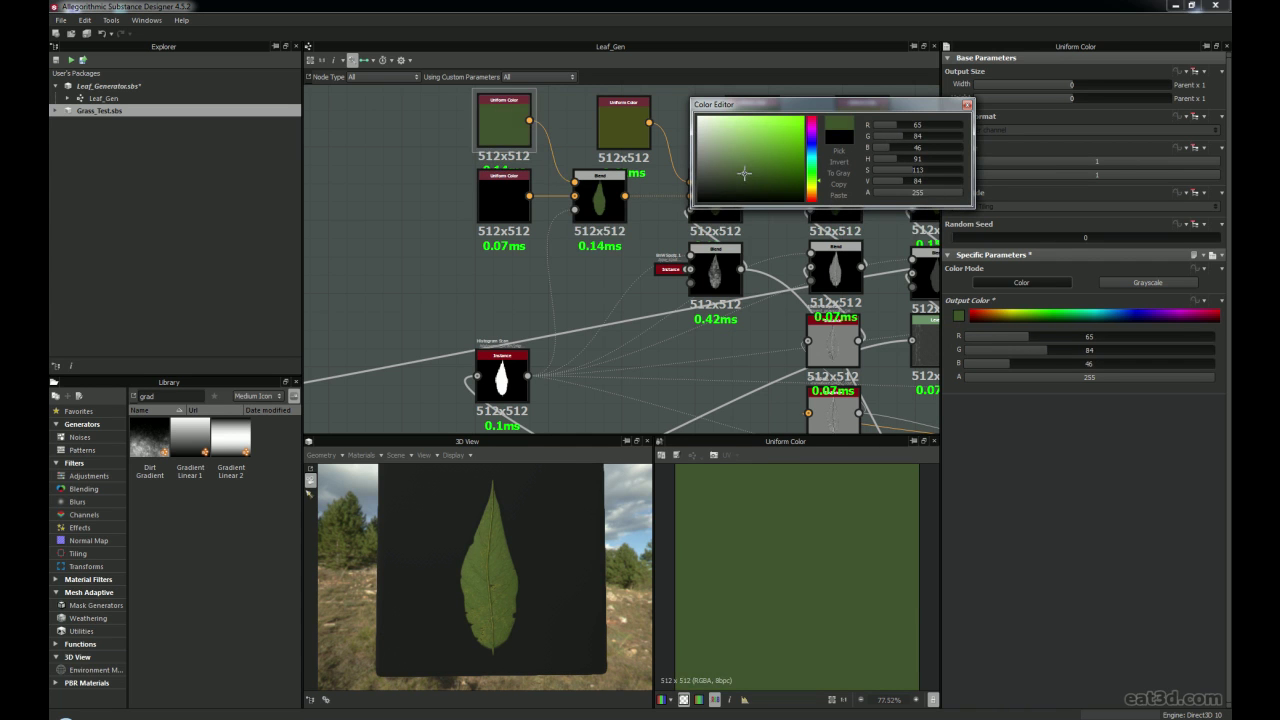
{"action": "scroll", "coordinate": [502, 514], "scroll_direction": "up", "scroll_amount": 5}
{"action": "mouse_move", "coordinate": [743, 172]}
{"action": "left_mouse_down"}
{"action": "mouse_move", "coordinate": [754, 162]}
{"action": "mouse_move", "coordinate": [745, 176]}
{"action": "left_mouse_up"}
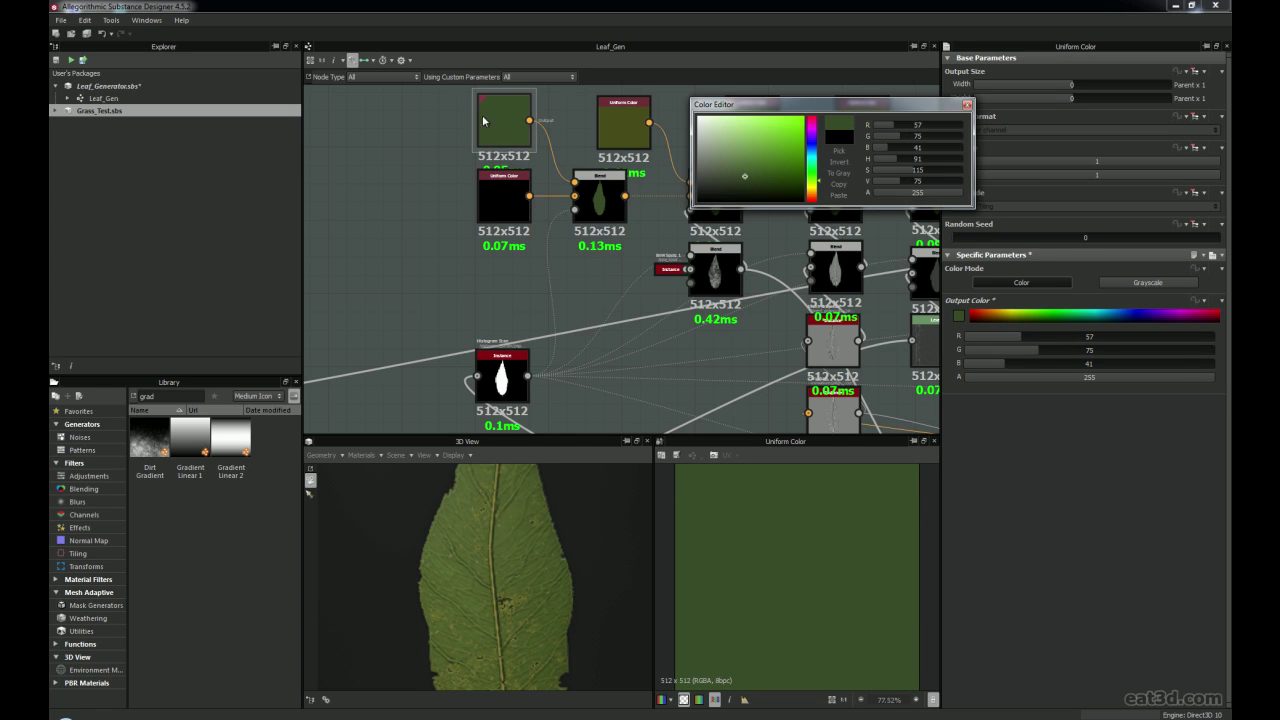
{"action": "scroll", "coordinate": [571, 250], "scroll_direction": "up", "scroll_amount": 3}
{"action": "middle_click_drag", "start_coordinate": [468, 174], "coordinate": [486, 271]}
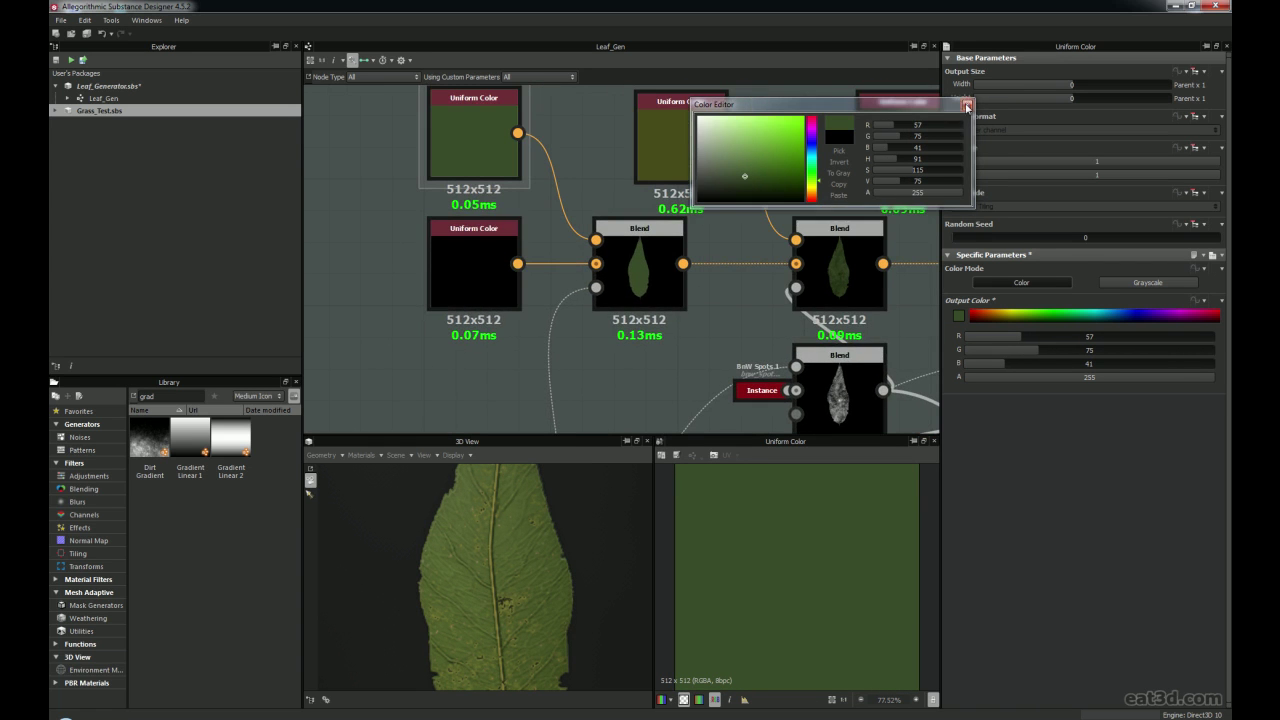
{"action": "left_click", "coordinate": [967, 105]}
Examine the black background Uniform Color node and compare the leaf in the 3D view with the first color Blend
{"action": "left_click", "coordinate": [461, 268]}
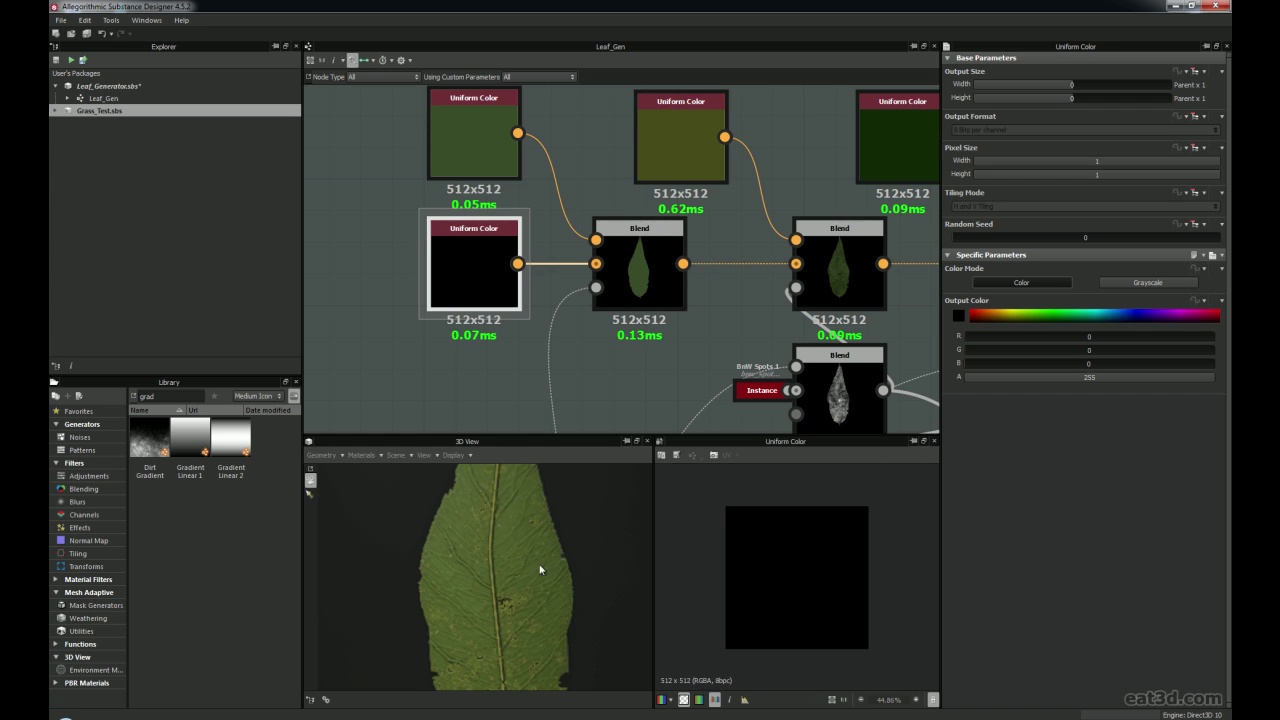
{"action": "scroll", "coordinate": [604, 593], "scroll_direction": "down", "scroll_amount": 4}
{"action": "scroll", "coordinate": [752, 568], "scroll_direction": "up", "scroll_amount": 2}
{"action": "scroll", "coordinate": [755, 562], "scroll_direction": "down", "scroll_amount": 1}
{"action": "scroll", "coordinate": [758, 556], "scroll_direction": "up", "scroll_amount": 1}
{"action": "middle_click_drag", "start_coordinate": [505, 318], "coordinate": [449, 367]}
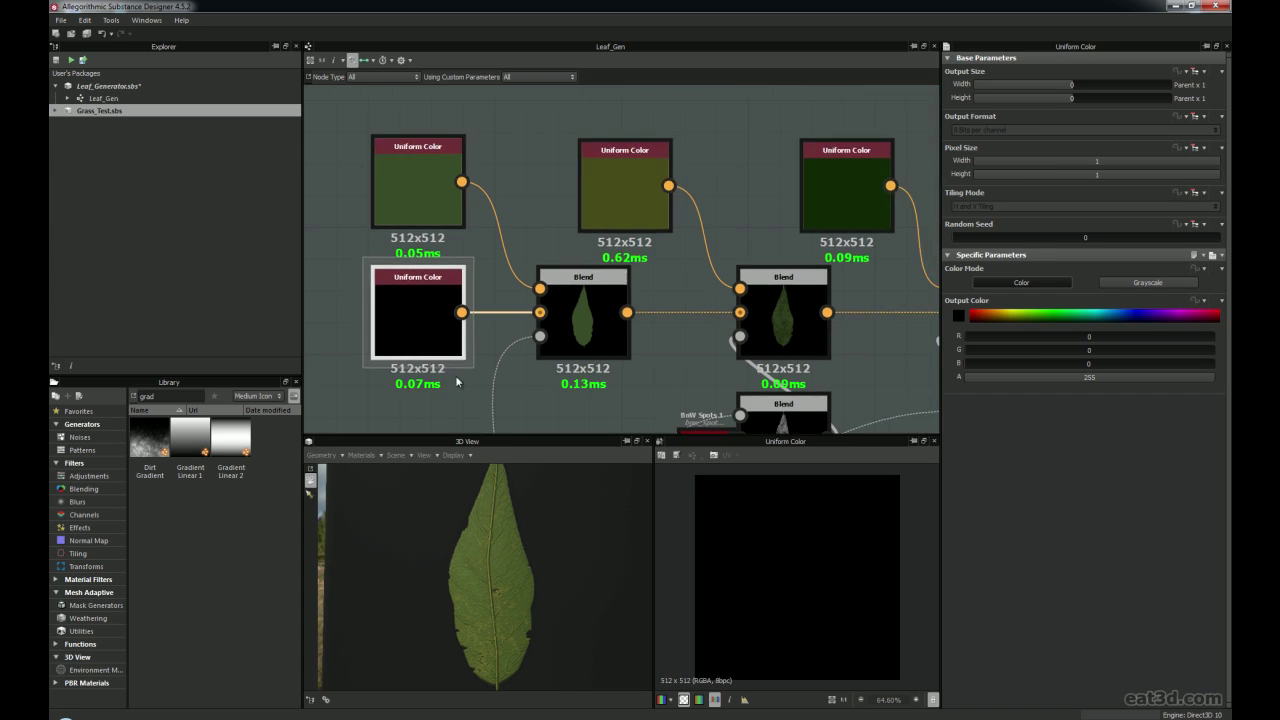
{"action": "scroll", "coordinate": [530, 555], "scroll_direction": "up", "scroll_amount": 2}
{"action": "middle_click_drag", "start_coordinate": [575, 332], "coordinate": [519, 314]}
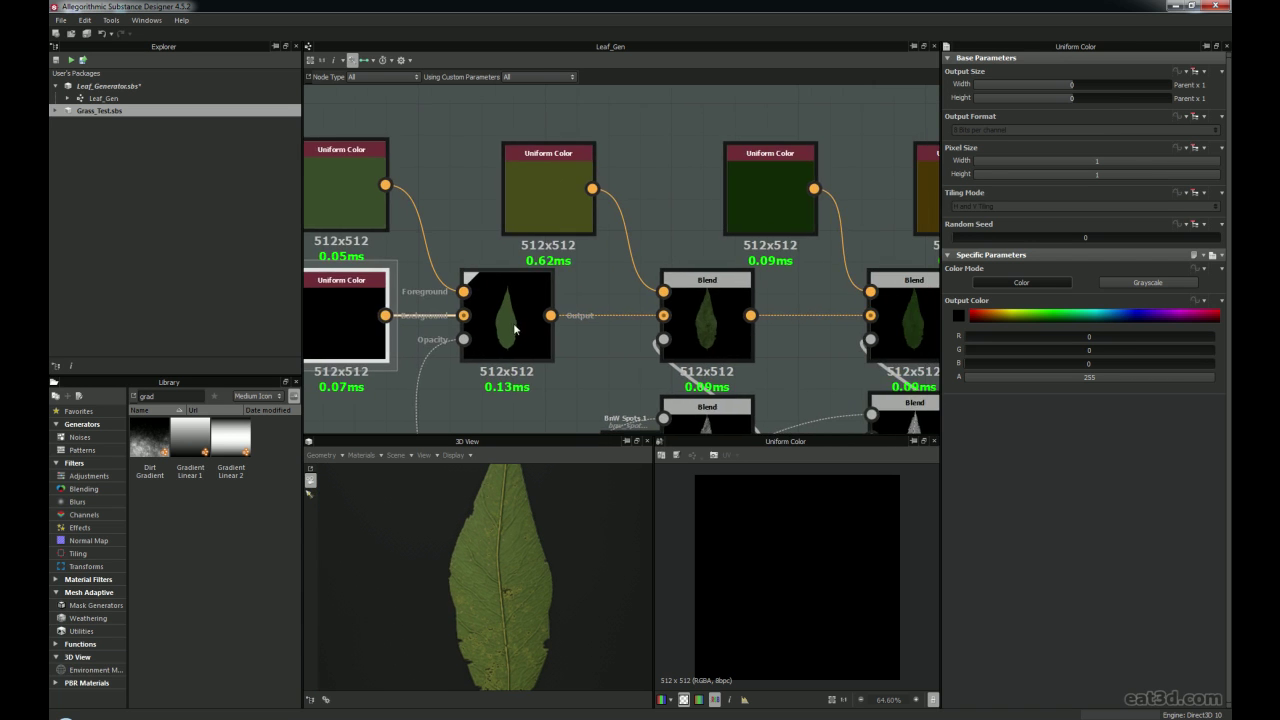
Preview the Histogram Scan leaf mask and trace its connection to the first color Blend's opacity input
{"action": "scroll", "coordinate": [545, 352], "scroll_direction": "down", "scroll_amount": 4}
{"action": "middle_click_drag", "start_coordinate": [562, 385], "coordinate": [558, 217]}
{"action": "middle_click_drag", "start_coordinate": [557, 266], "coordinate": [669, 275]}
{"action": "scroll", "coordinate": [570, 314], "scroll_direction": "up", "scroll_amount": 3}
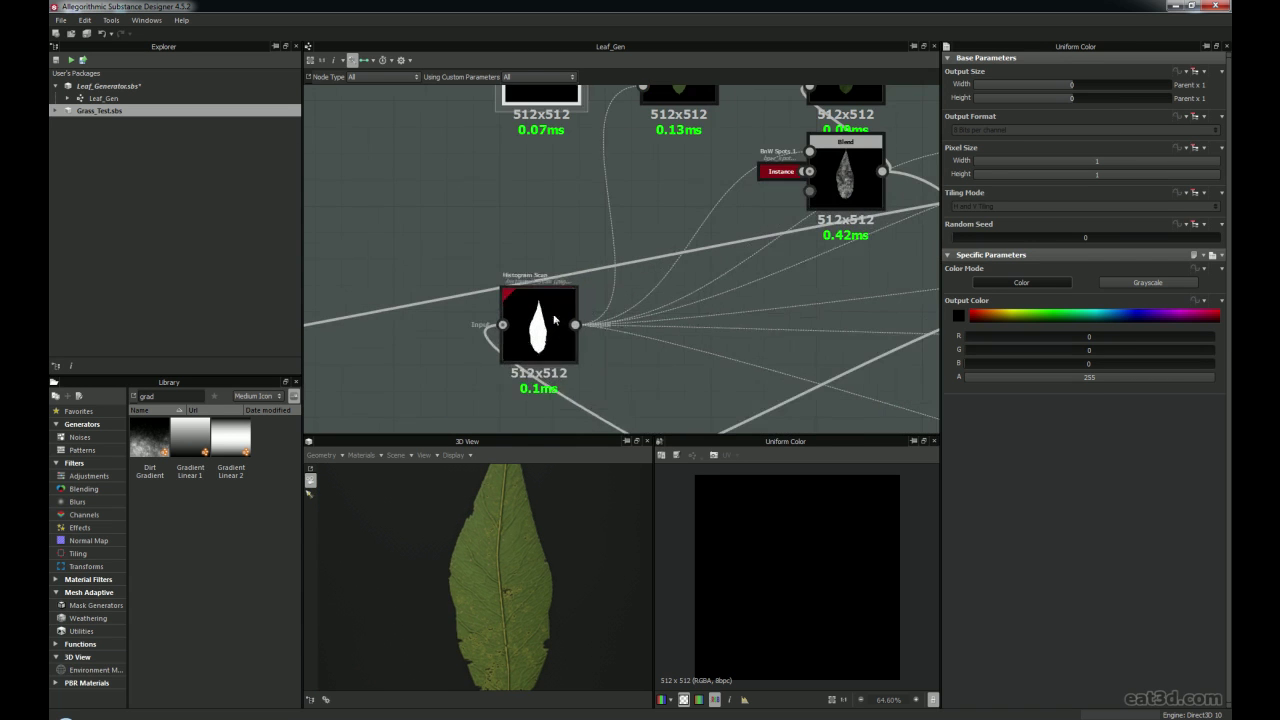
{"action": "double_click", "coordinate": [543, 324]}
{"action": "middle_click_drag", "start_coordinate": [598, 256], "coordinate": [577, 328]}
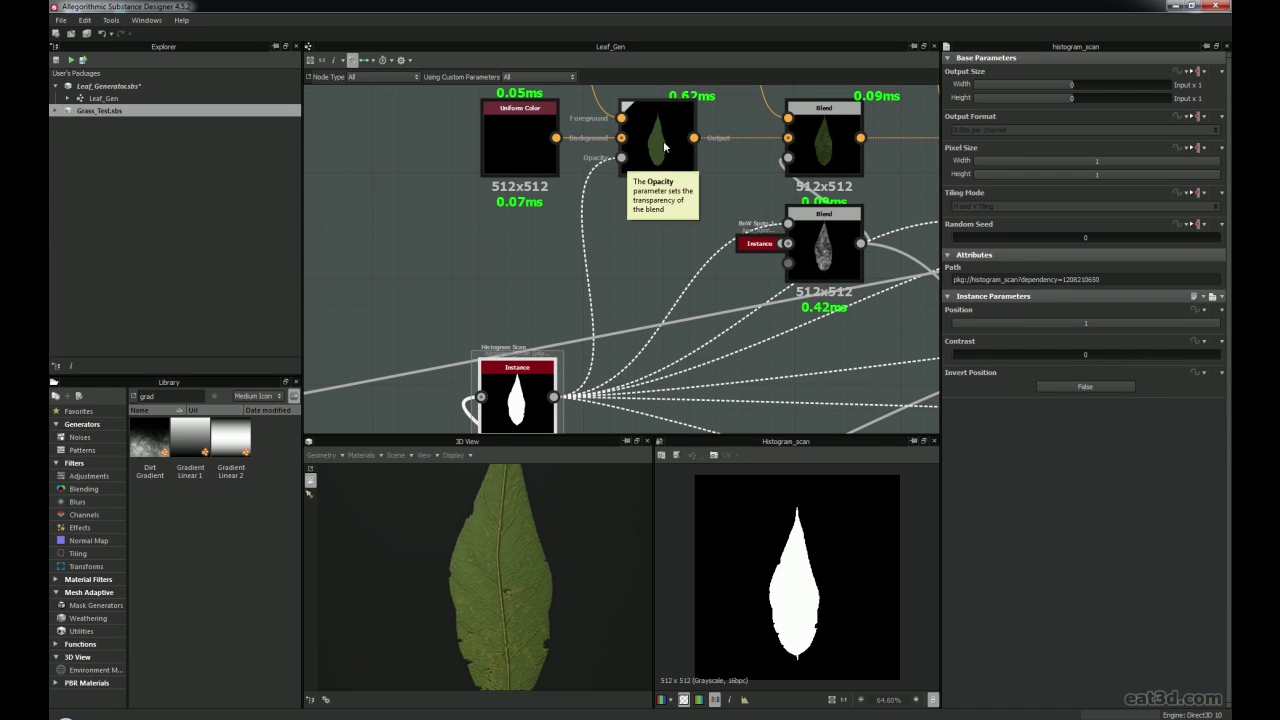
Examine the first color Blend's Copy settings and flat green leaf, then select the Histogram Scan node supplying its mask
{"action": "left_click", "coordinate": [646, 152]}
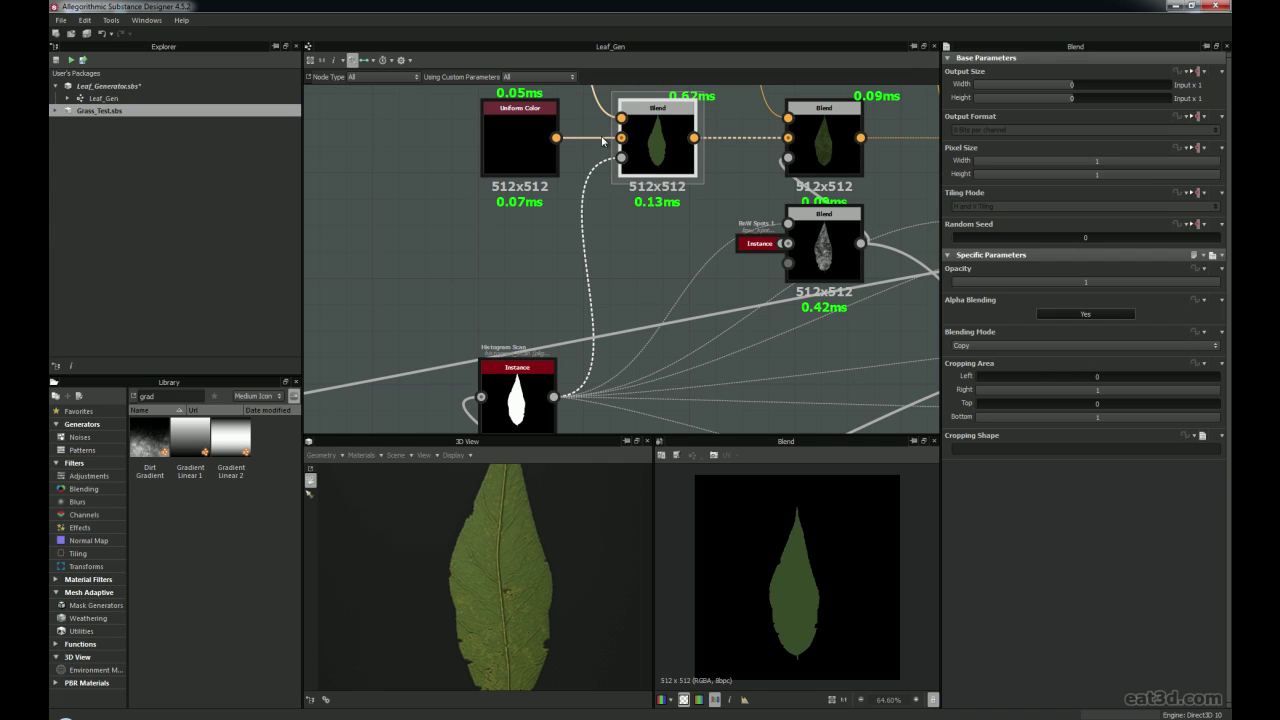
{"action": "middle_click_drag", "start_coordinate": [581, 149], "coordinate": [577, 208]}
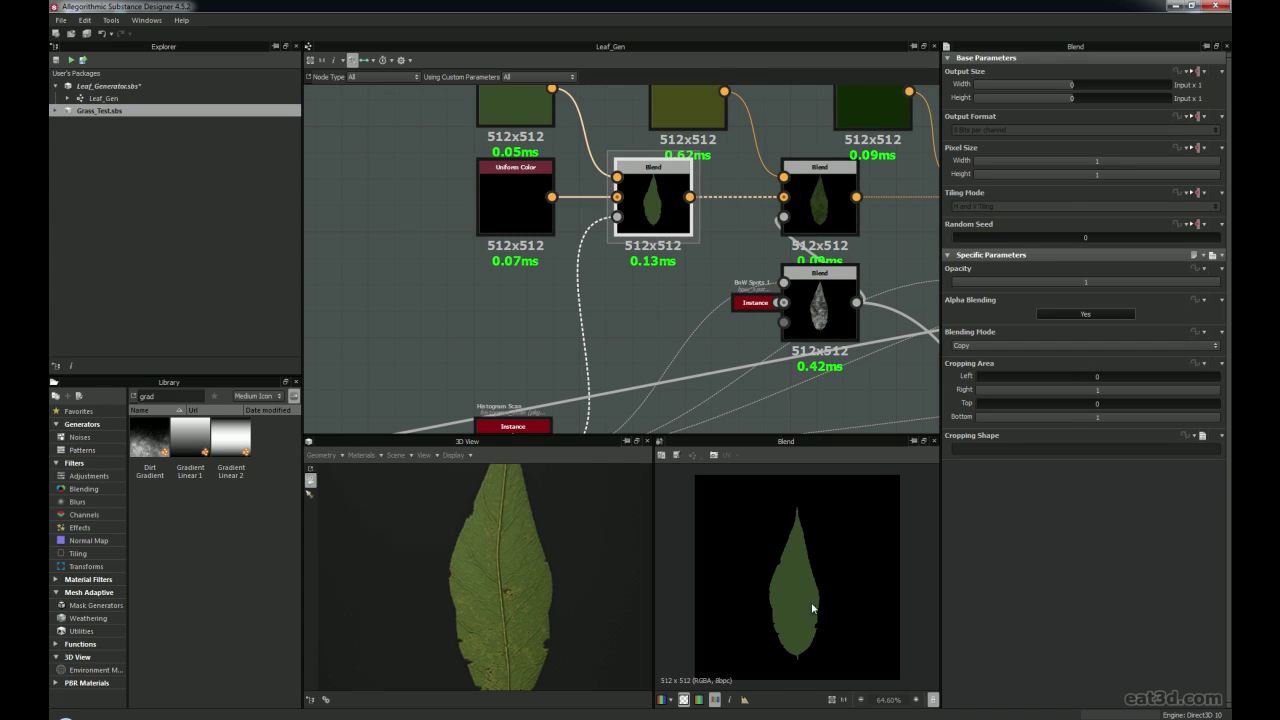
{"action": "scroll", "coordinate": [810, 600], "scroll_direction": "up", "scroll_amount": 3}
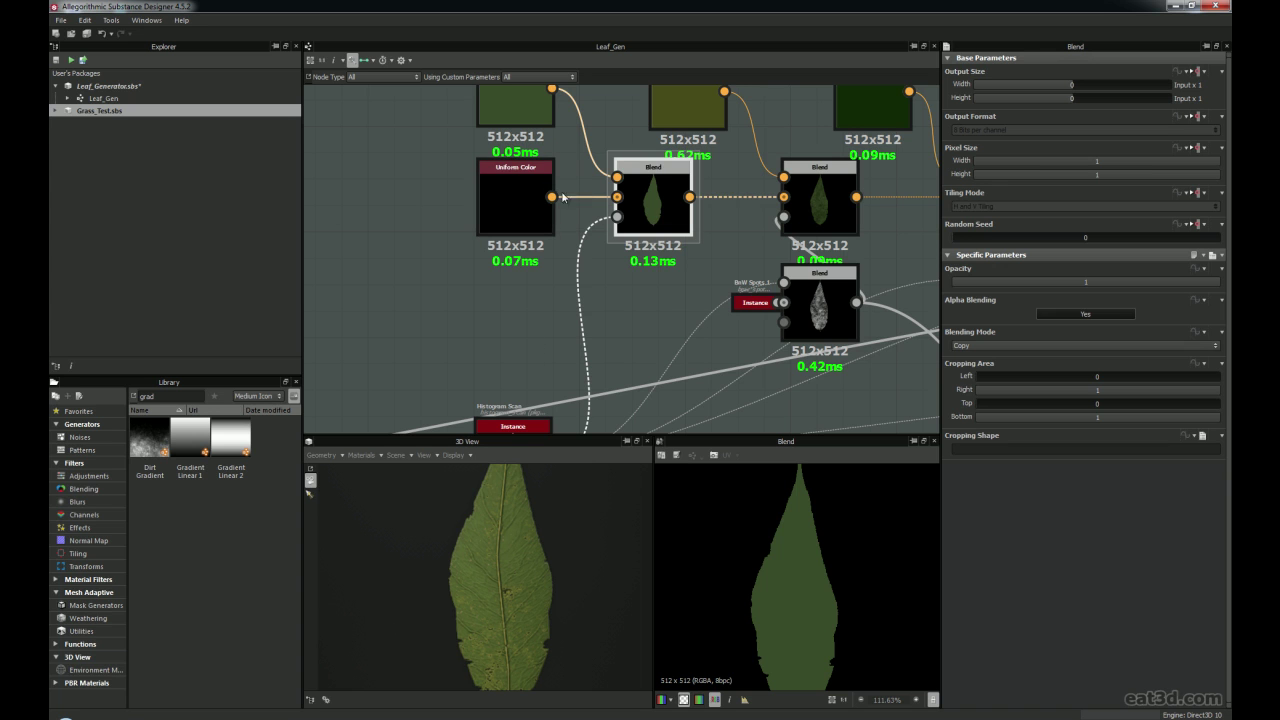
{"action": "middle_click_drag", "start_coordinate": [560, 420], "coordinate": [590, 284]}
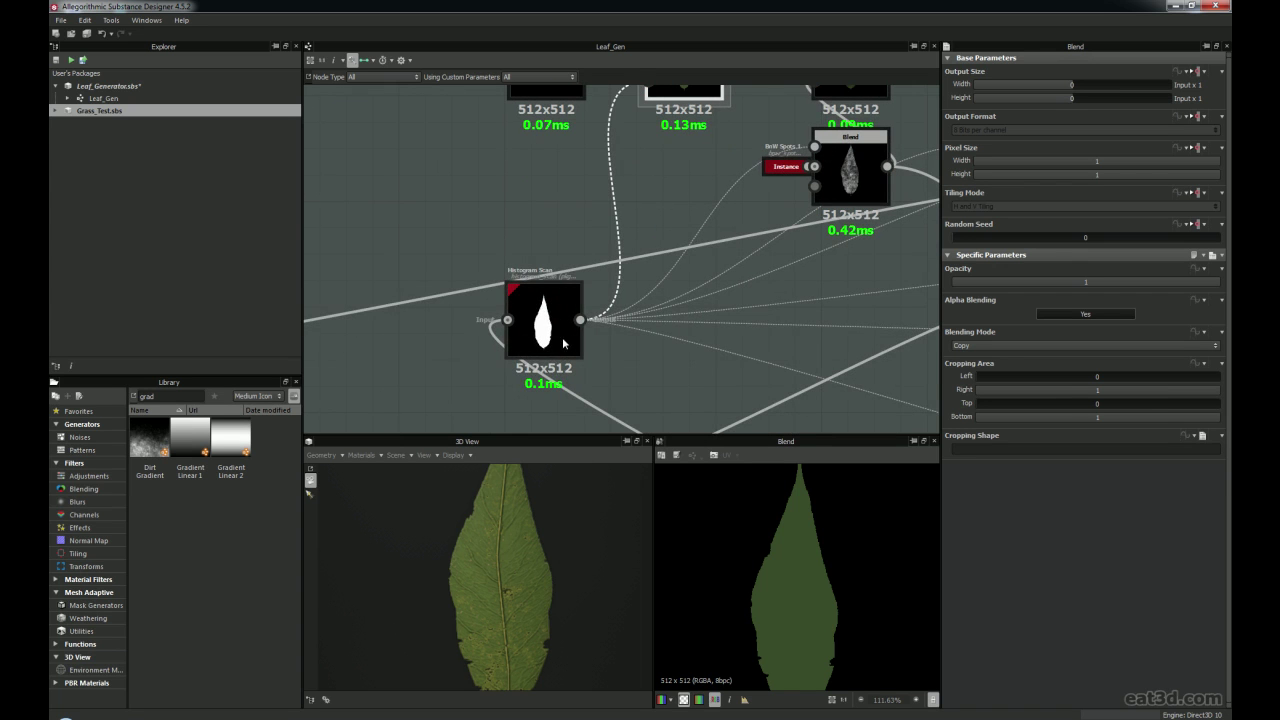
{"action": "middle_click_drag", "start_coordinate": [602, 181], "coordinate": [589, 218]}
{"action": "left_click_drag", "start_coordinate": [530, 370], "coordinate": [530, 378]}
{"action": "scroll", "coordinate": [583, 241], "scroll_direction": "down", "scroll_amount": 2}
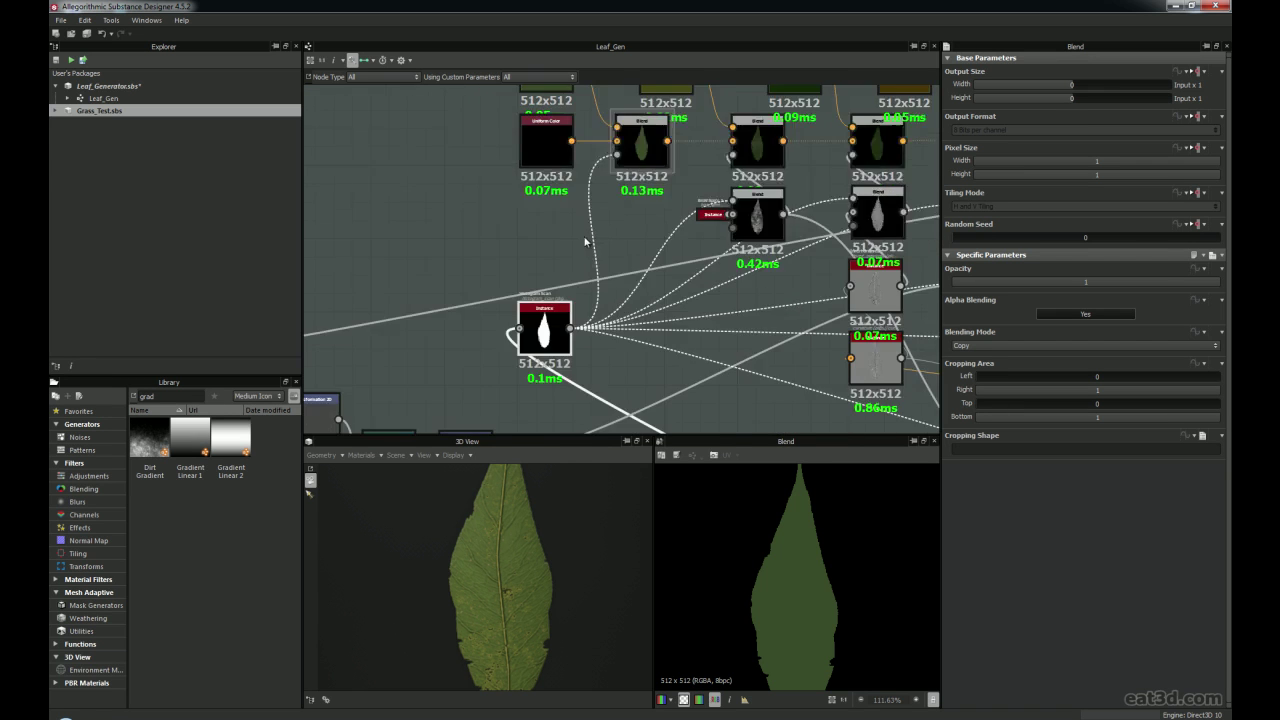
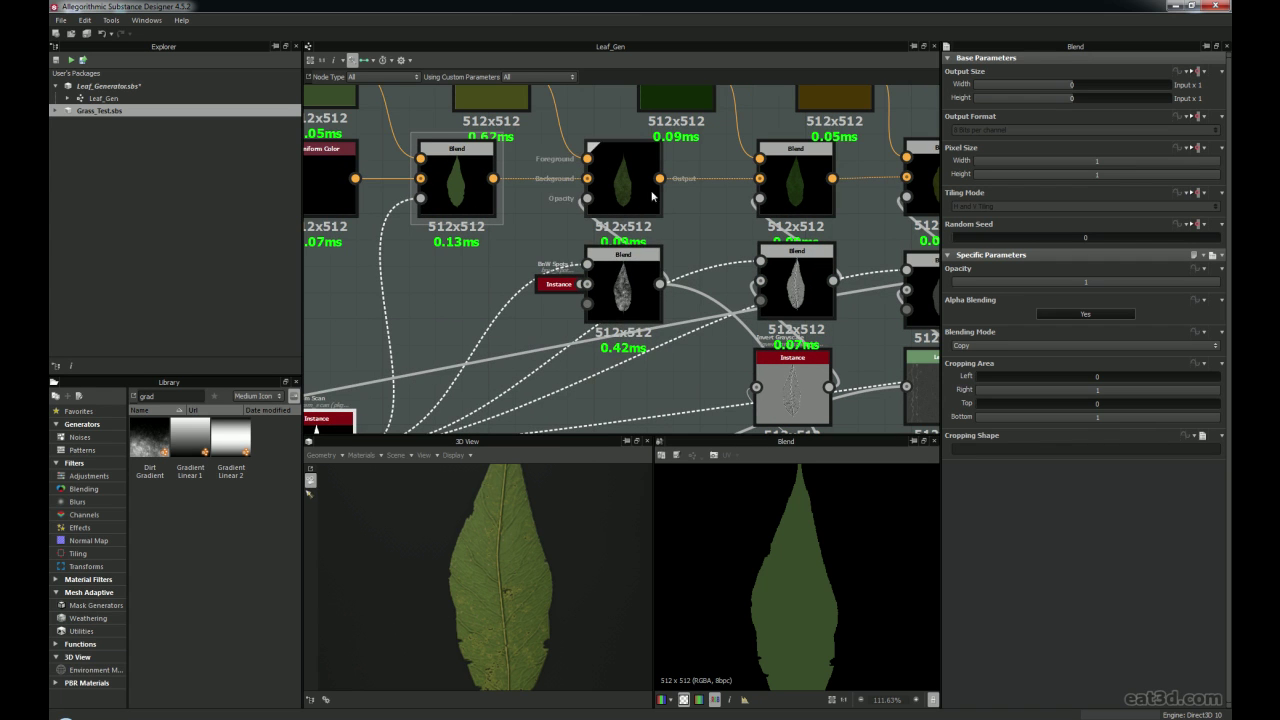
Preview the Blend that multiplies BnW Spots with the leaf mask, and inspect its pattern up close
{"action": "double_click", "coordinate": [631, 293]}
{"action": "scroll", "coordinate": [811, 588], "scroll_direction": "up", "scroll_amount": 2}
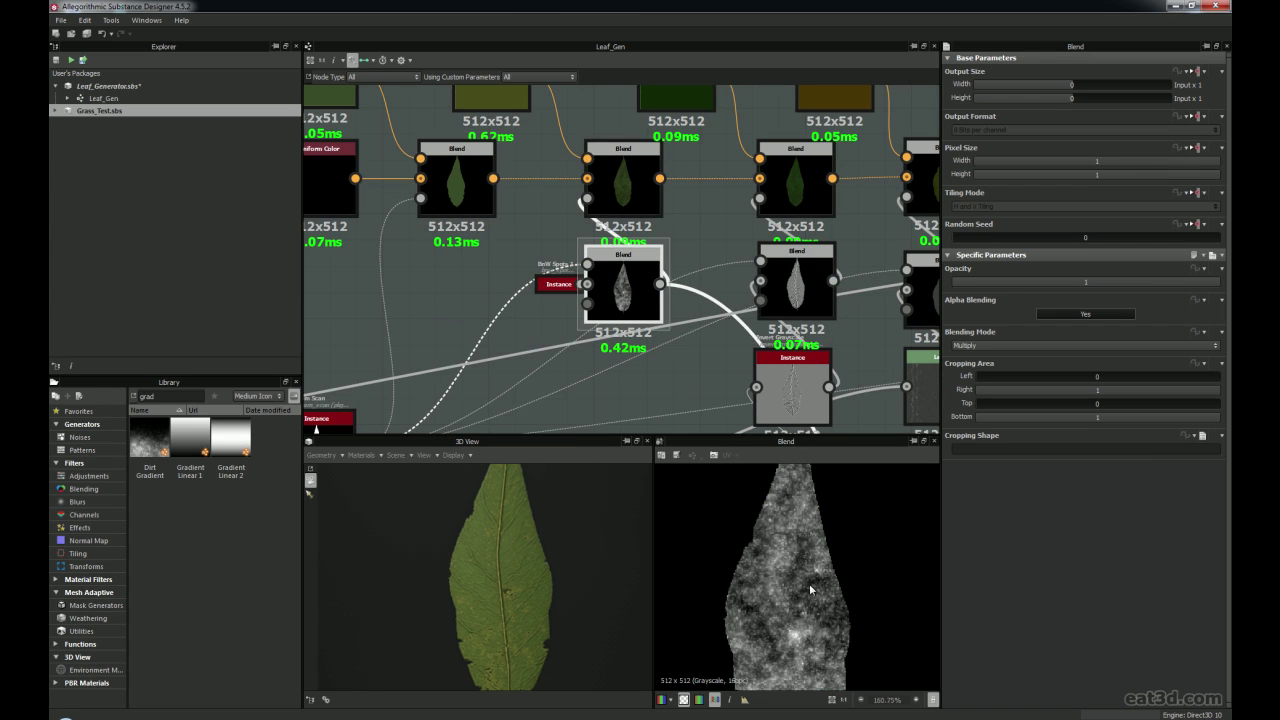
Undock the BnW Spots 1 instance from the Blend that multiplies it with the leaf mask and examine its parameters
{"action": "middle_click_drag", "start_coordinate": [572, 360], "coordinate": [657, 277]}
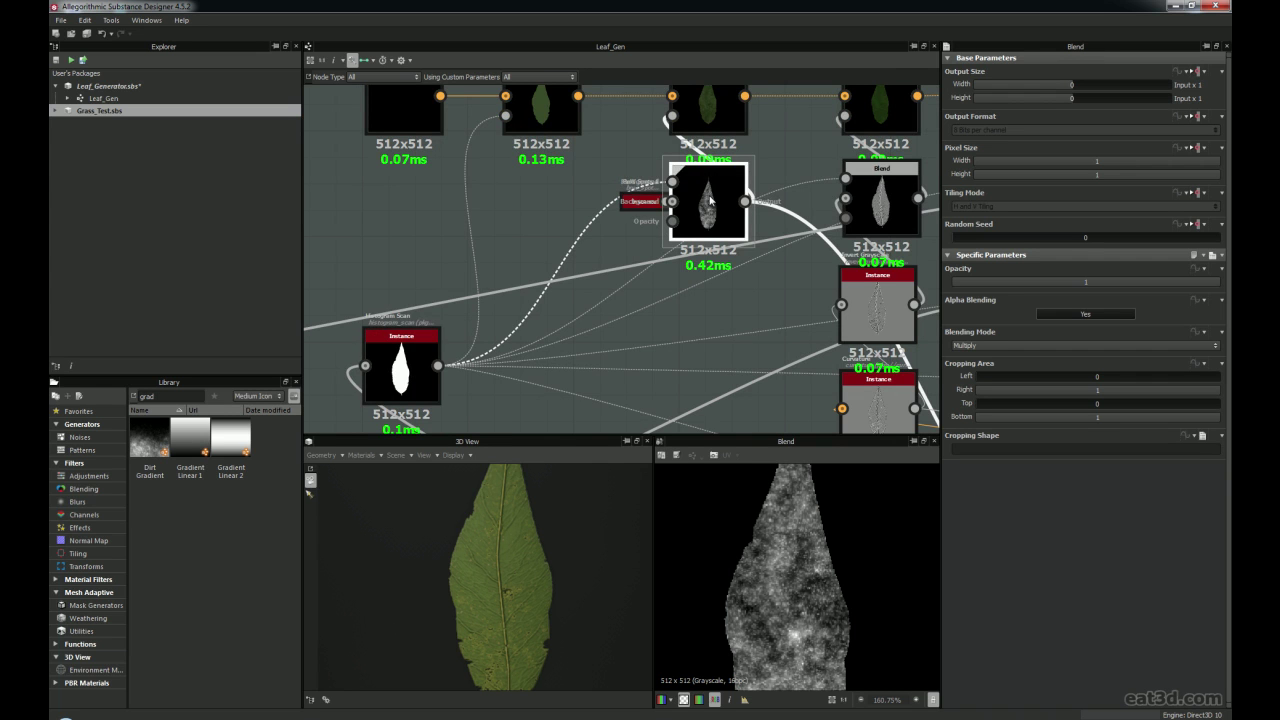
{"action": "scroll", "coordinate": [622, 250], "scroll_direction": "up", "scroll_amount": 3}
{"action": "left_click", "coordinate": [669, 180]}
{"action": "key", "text": "d"}
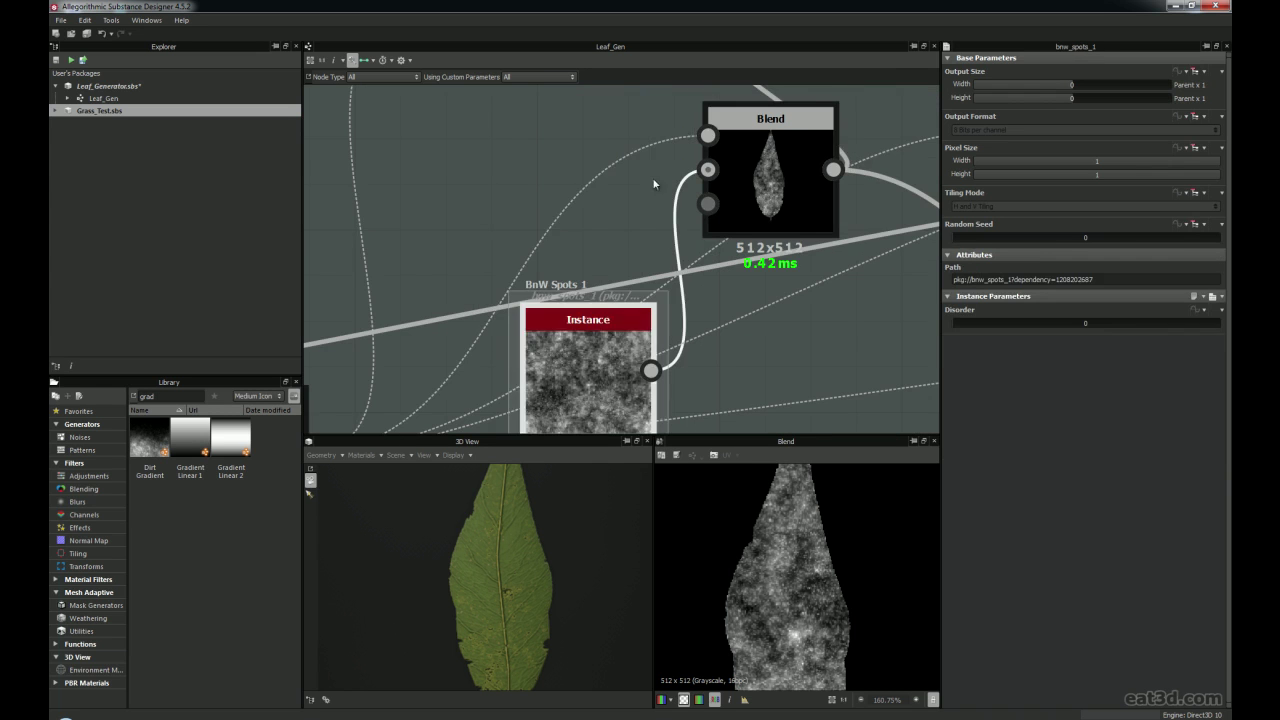
{"action": "middle_click_drag", "start_coordinate": [624, 299], "coordinate": [653, 224]}
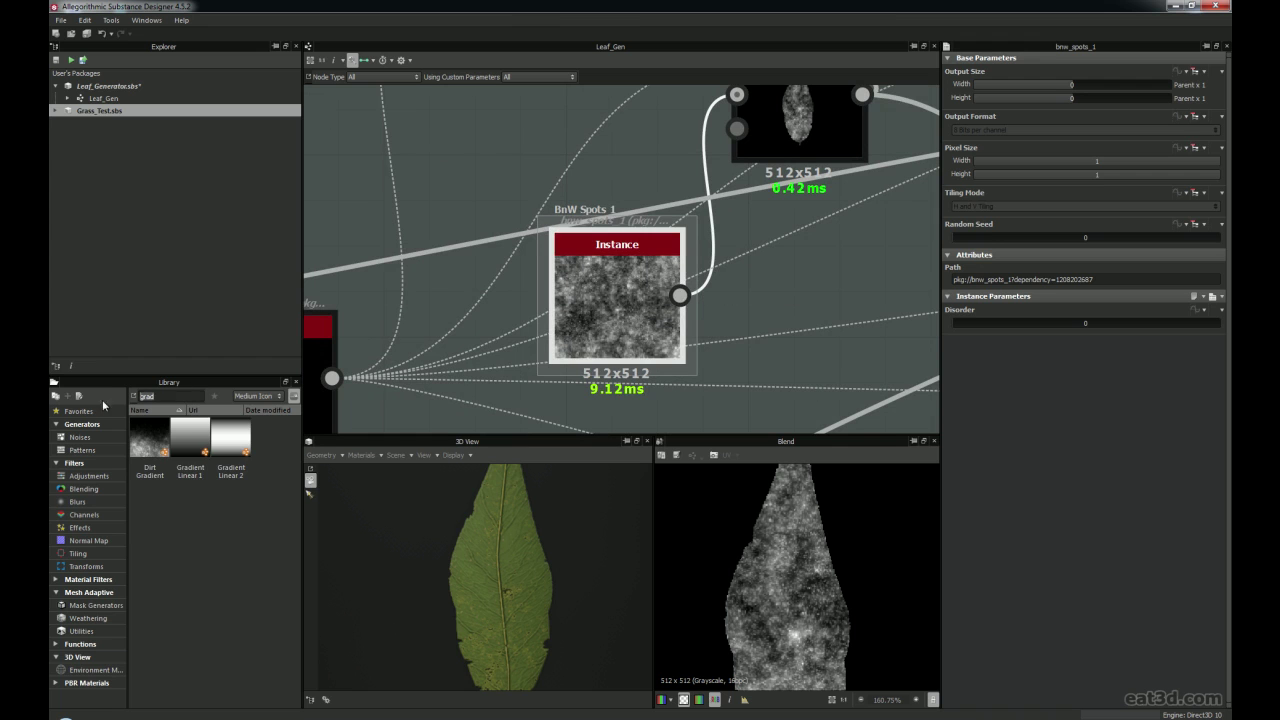
Search the library for "bn" to find the BnW Spots noises, and inspect the masked spots pattern up close
{"action": "key", "text": "BackSpace"}
{"action": "key", "text": "BackSpace"}
{"action": "key", "text": "BackSpace"}
{"action": "key", "text": "BackSpace"}
{"action": "type", "text": "bn"}
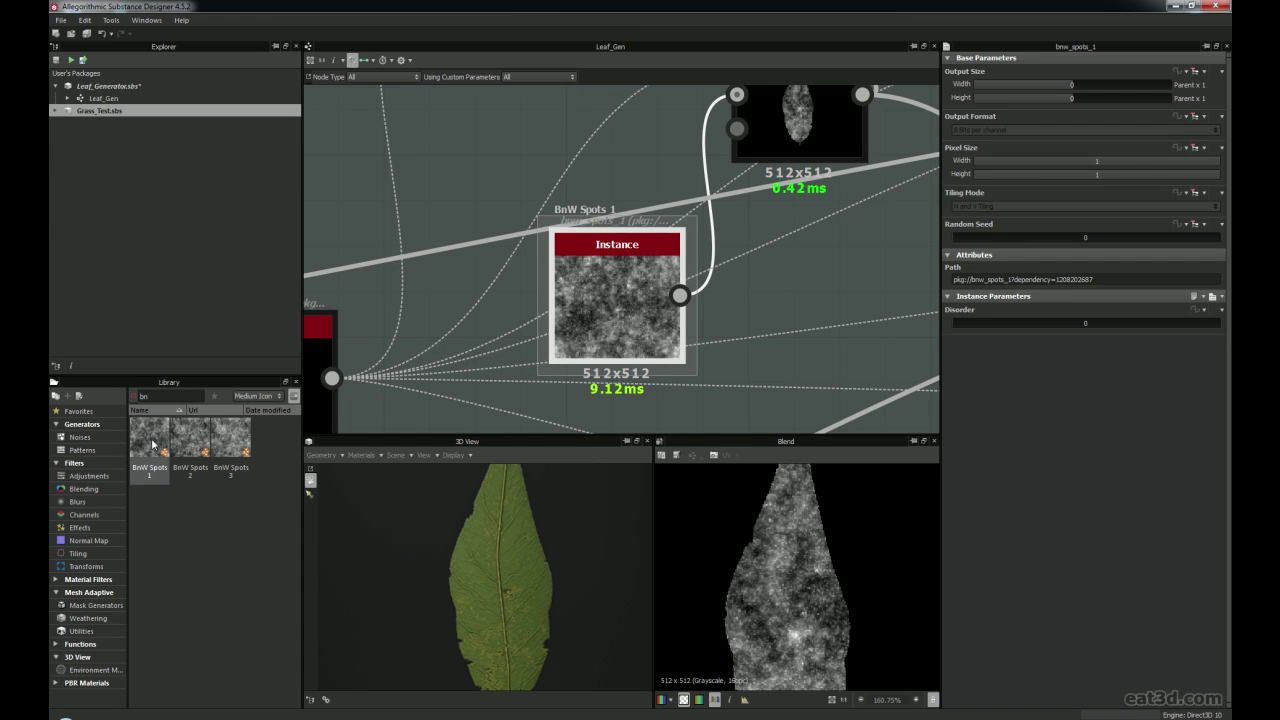
{"action": "scroll", "coordinate": [761, 581], "scroll_direction": "up", "scroll_amount": 3}
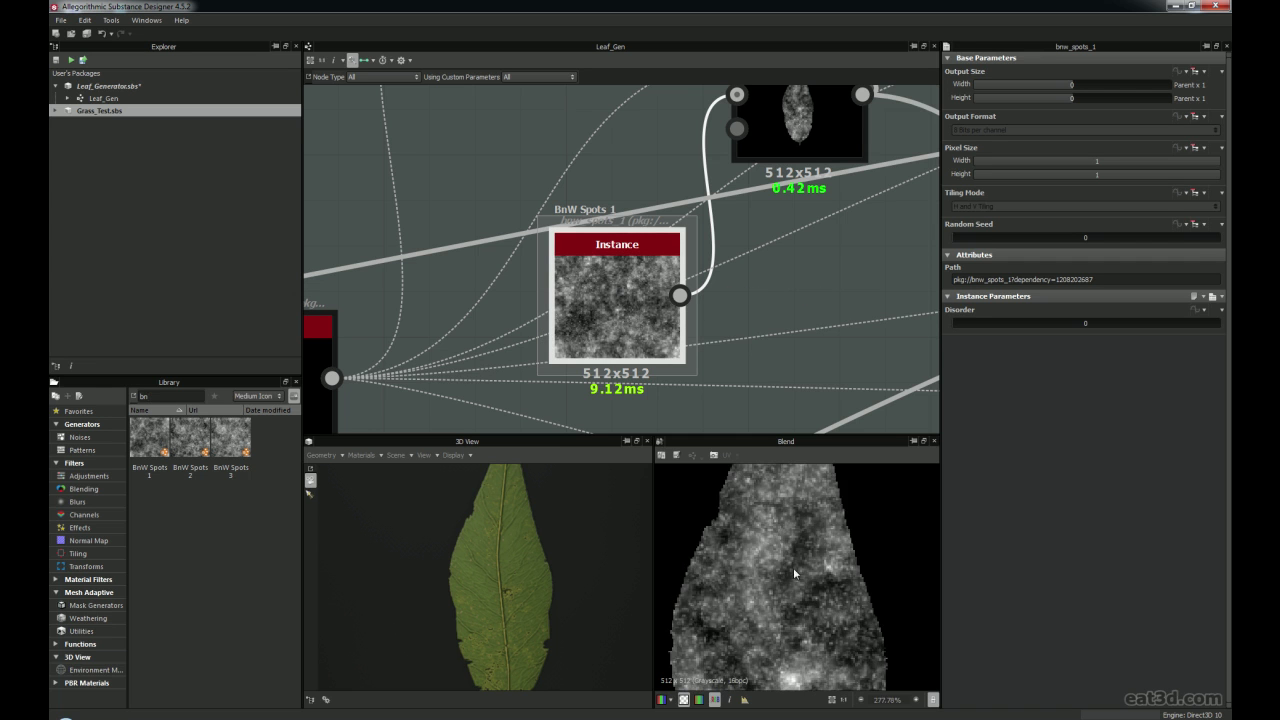
{"action": "scroll", "coordinate": [770, 570], "scroll_direction": "up", "scroll_amount": 3}
{"action": "scroll", "coordinate": [820, 616], "scroll_direction": "down", "scroll_amount": 3}
{"action": "scroll", "coordinate": [700, 385], "scroll_direction": "down", "scroll_amount": 3}
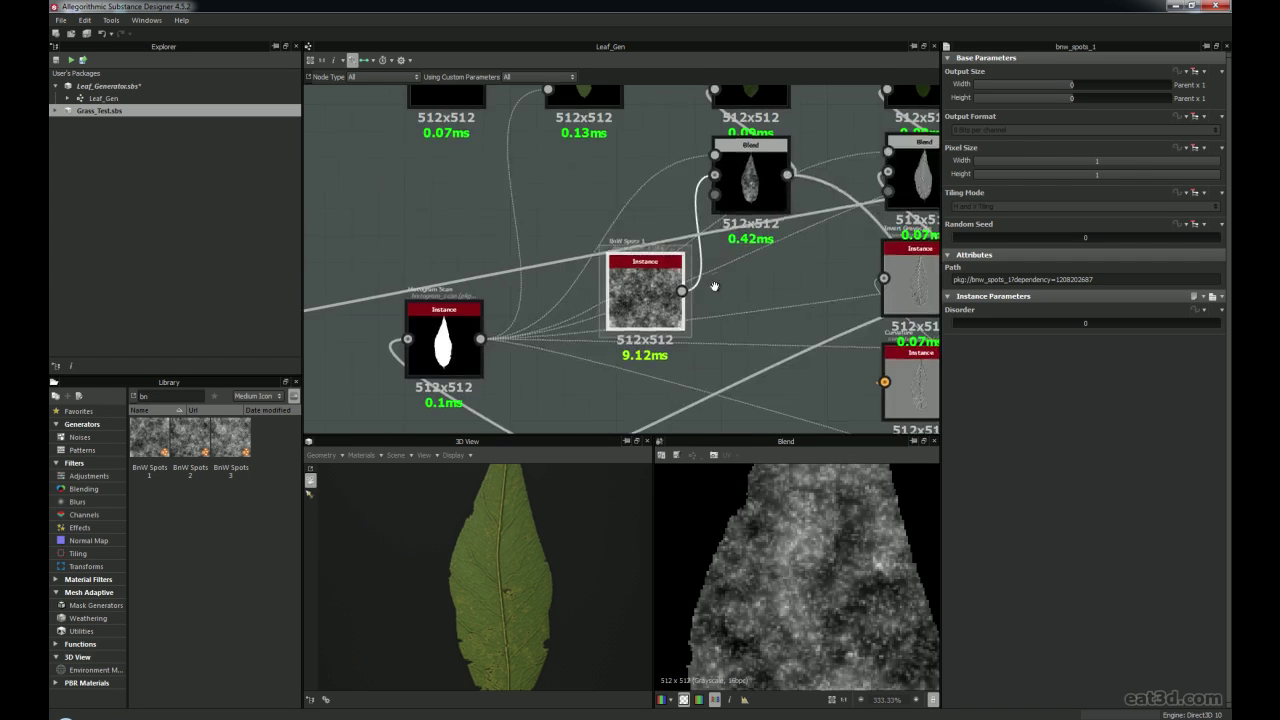
Dock the BnW Spots 1 instance back onto its Blend, and select that Blend to follow its output
{"action": "left_click_drag", "start_coordinate": [641, 347], "coordinate": [624, 318]}
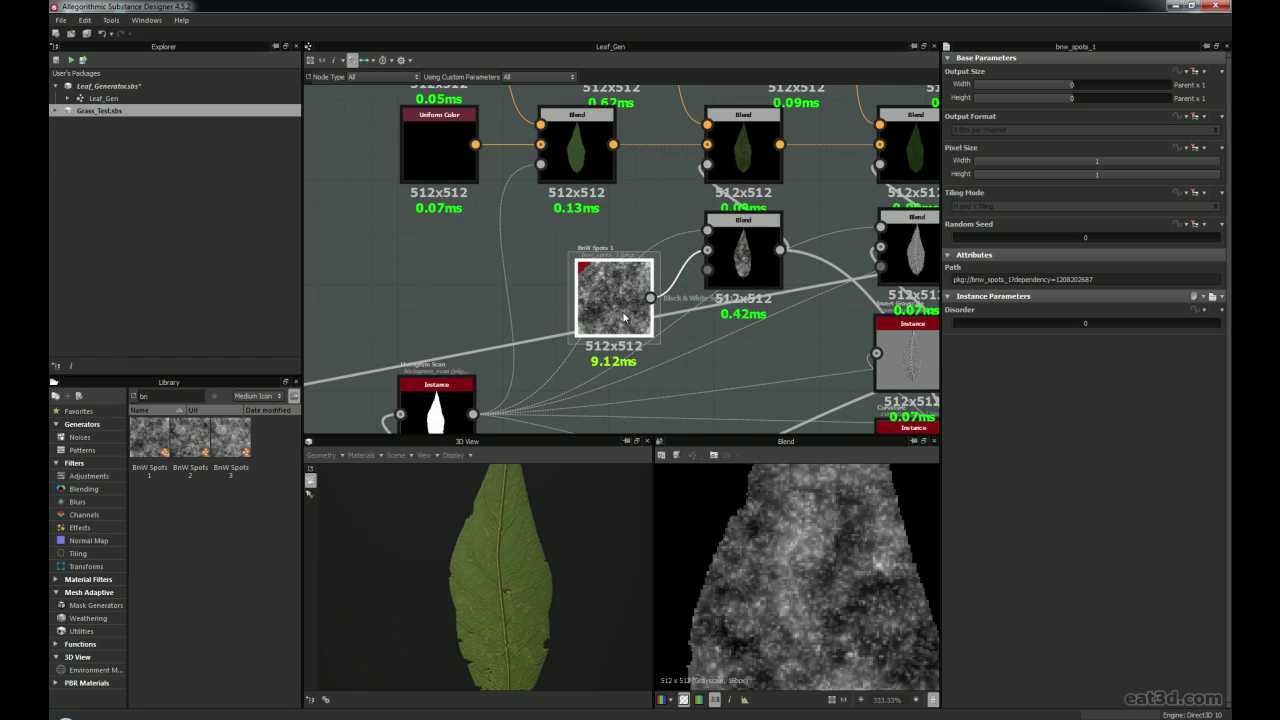
{"action": "key", "text": "d"}
{"action": "middle_click_drag", "start_coordinate": [734, 273], "coordinate": [691, 364]}
{"action": "scroll", "coordinate": [672, 316], "scroll_direction": "up", "scroll_amount": 2}
{"action": "left_click", "coordinate": [670, 350]}
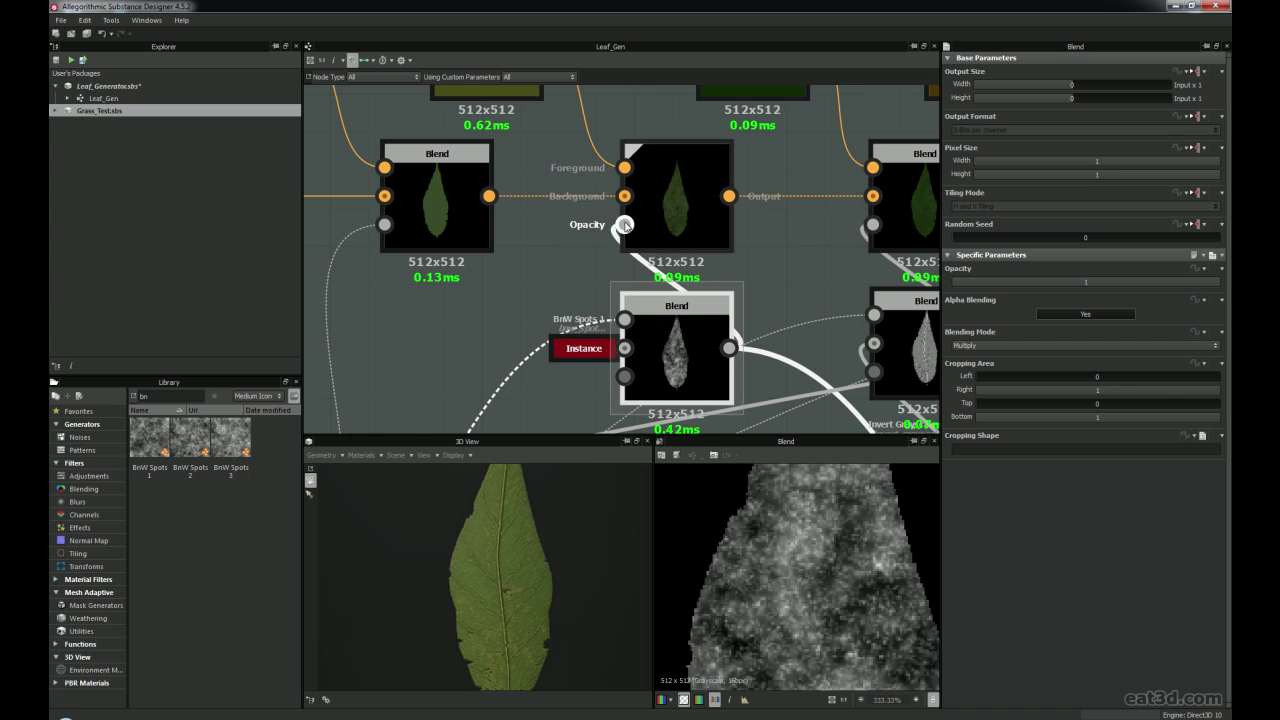
Preview the second color Blend and examine its olive Uniform Color foreground and the mottled leaf it produces
{"action": "left_click", "coordinate": [680, 205]}
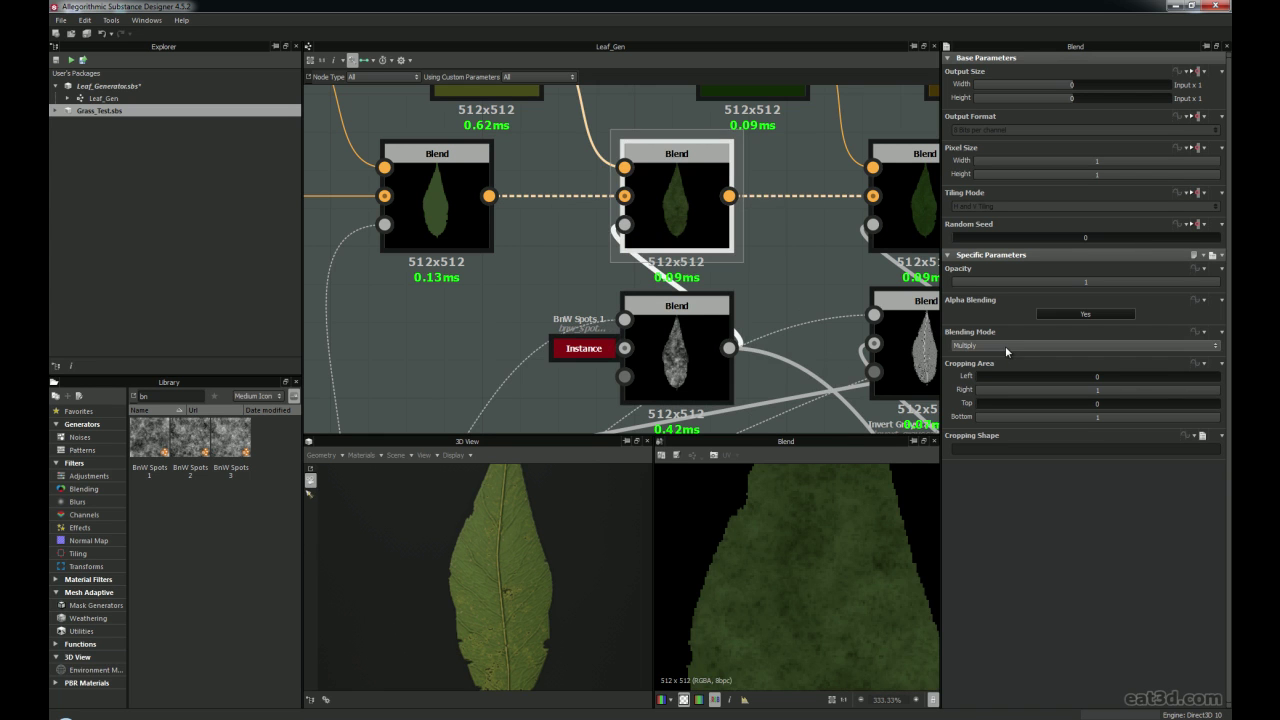
{"action": "middle_click_drag", "start_coordinate": [576, 170], "coordinate": [598, 346]}
{"action": "left_click", "coordinate": [505, 216]}
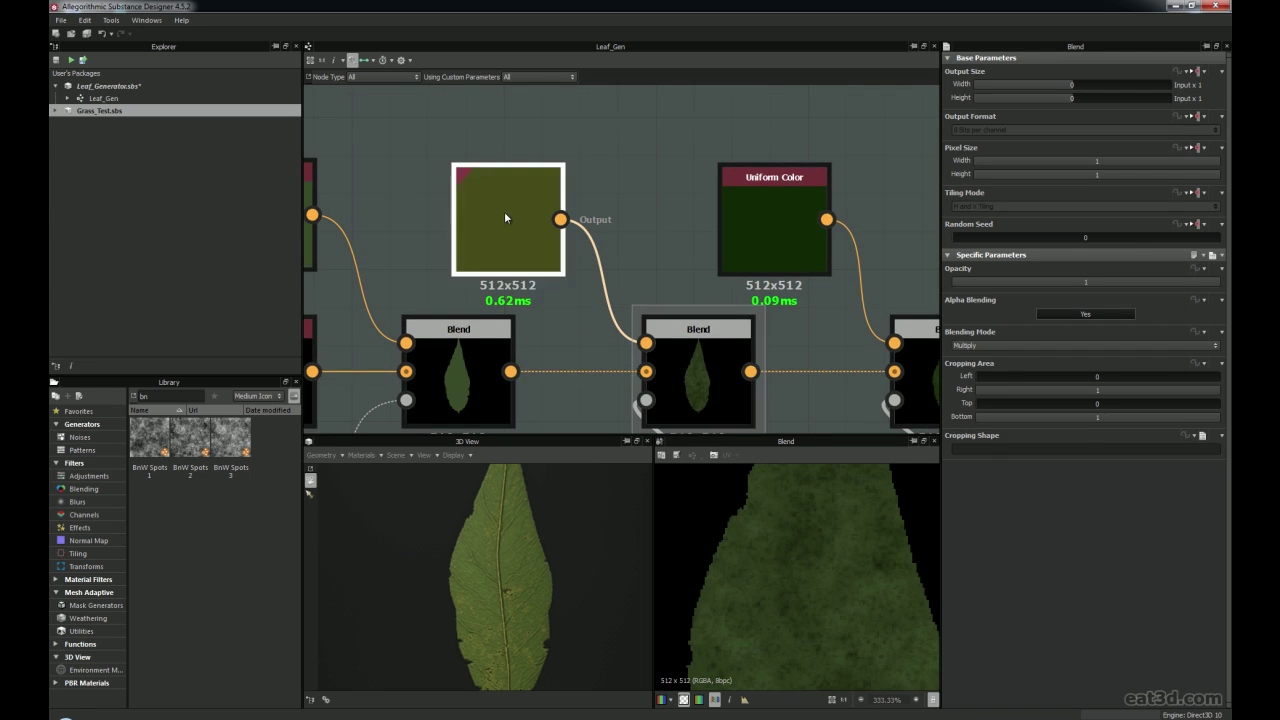
{"action": "double_click", "coordinate": [689, 382]}
{"action": "scroll", "coordinate": [745, 592], "scroll_direction": "up", "scroll_amount": 2}
{"action": "scroll", "coordinate": [771, 631], "scroll_direction": "down", "scroll_amount": 3}
Compare the first color Blend's flat green leaf with the second color Blend in the 2D view
{"action": "middle_click_drag", "start_coordinate": [459, 356], "coordinate": [567, 234]}
{"action": "left_click", "coordinate": [566, 232]}
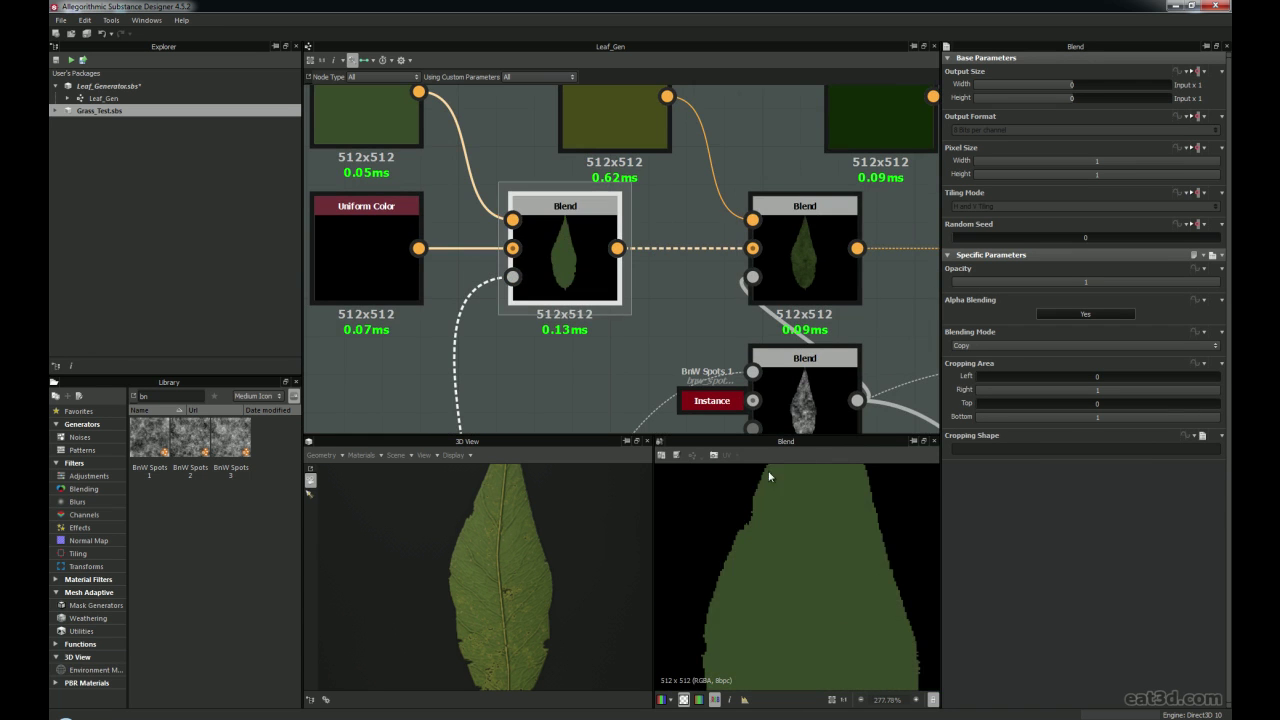
{"action": "double_click", "coordinate": [810, 255]}
{"action": "scroll", "coordinate": [811, 586], "scroll_direction": "down", "scroll_amount": 3}
Examine the mask chain beneath the third color Blend, including the Invert Grayscale and Curvature nodes
{"action": "middle_click_drag", "start_coordinate": [798, 256], "coordinate": [501, 254]}
{"action": "scroll", "coordinate": [661, 302], "scroll_direction": "down", "scroll_amount": 1}
{"action": "middle_click_drag", "start_coordinate": [662, 300], "coordinate": [572, 212]}
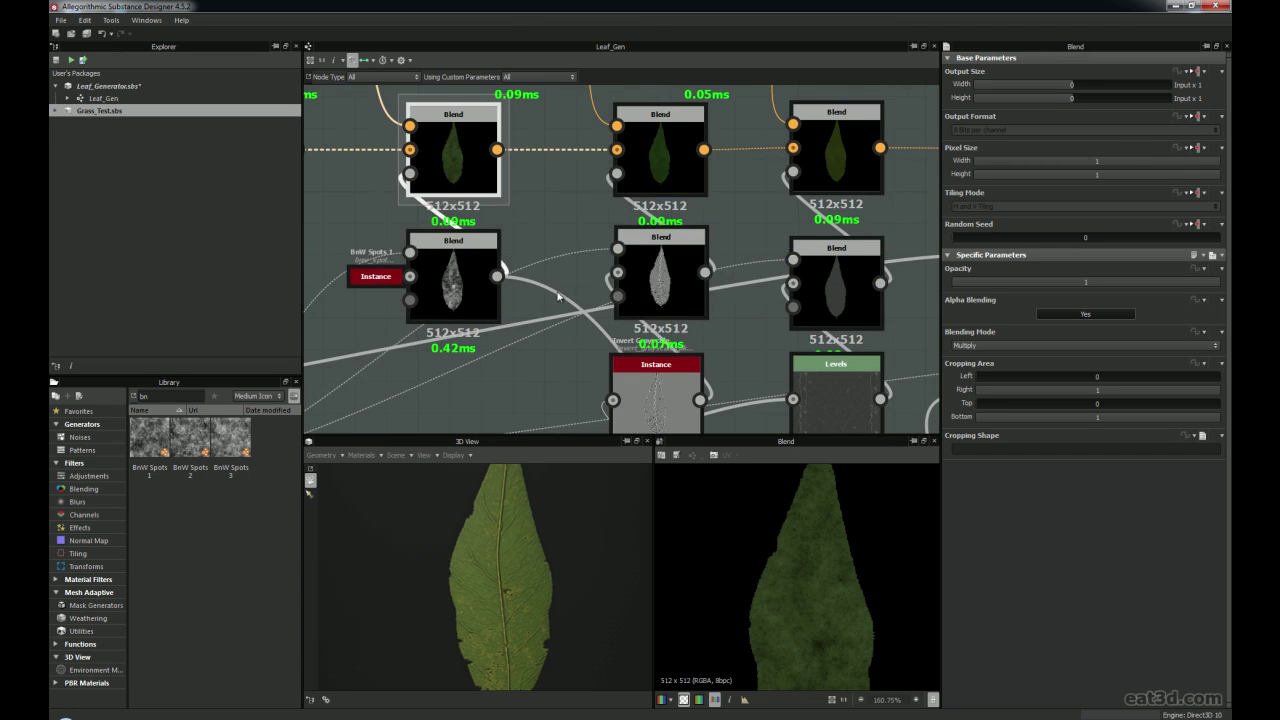
{"action": "mouse_move", "coordinate": [665, 265]}
{"action": "left_mouse_down"}
{"action": "mouse_move", "coordinate": [666, 286]}
{"action": "mouse_move", "coordinate": [654, 282]}
{"action": "left_mouse_up"}
{"action": "scroll", "coordinate": [655, 405], "scroll_direction": "down", "scroll_amount": 2}
{"action": "middle_click_drag", "start_coordinate": [657, 413], "coordinate": [656, 271]}
{"action": "scroll", "coordinate": [656, 260], "scroll_direction": "up", "scroll_amount": 5}
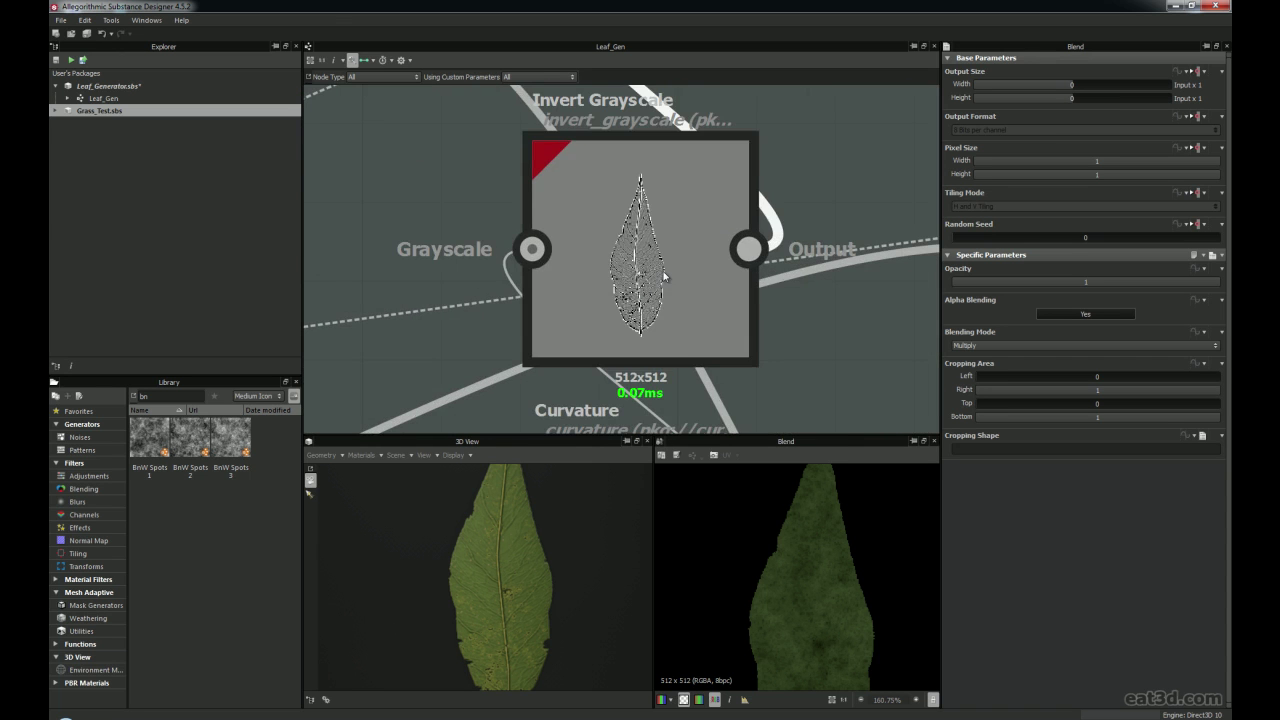
{"action": "scroll", "coordinate": [616, 329], "scroll_direction": "down", "scroll_amount": 4}
{"action": "scroll", "coordinate": [597, 276], "scroll_direction": "up", "scroll_amount": 4}
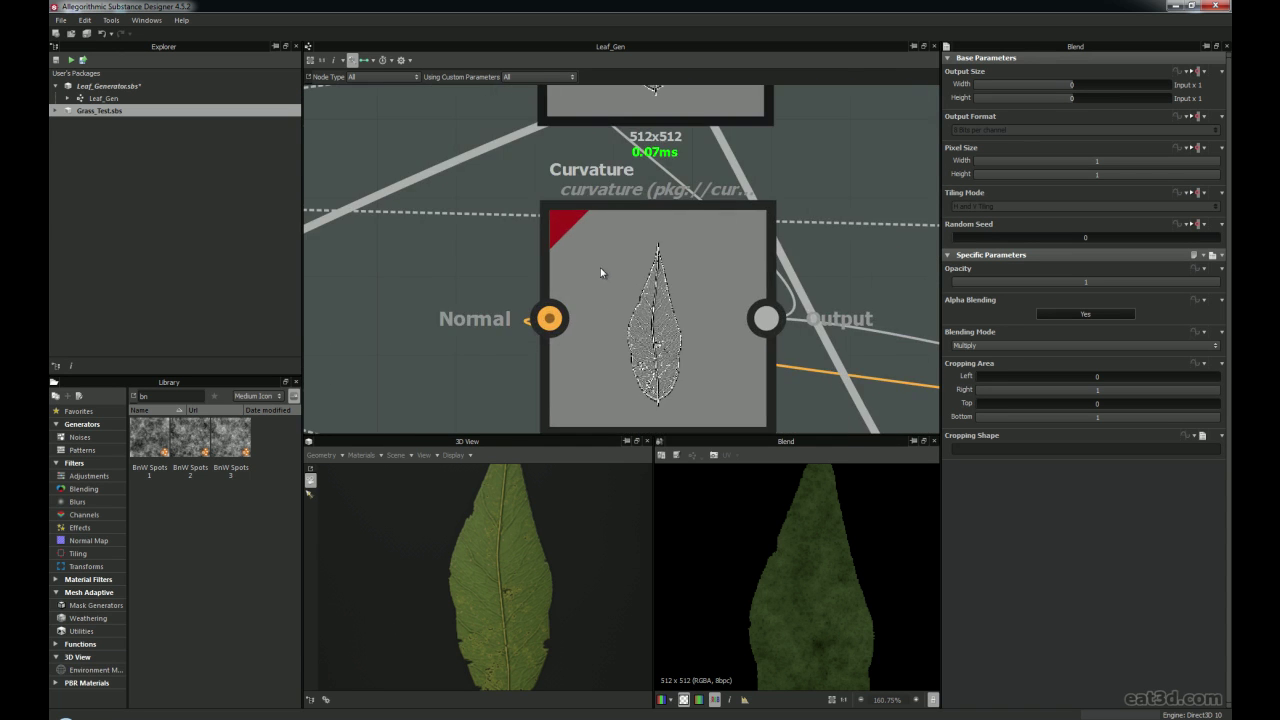
{"action": "scroll", "coordinate": [660, 360], "scroll_direction": "down", "scroll_amount": 5}
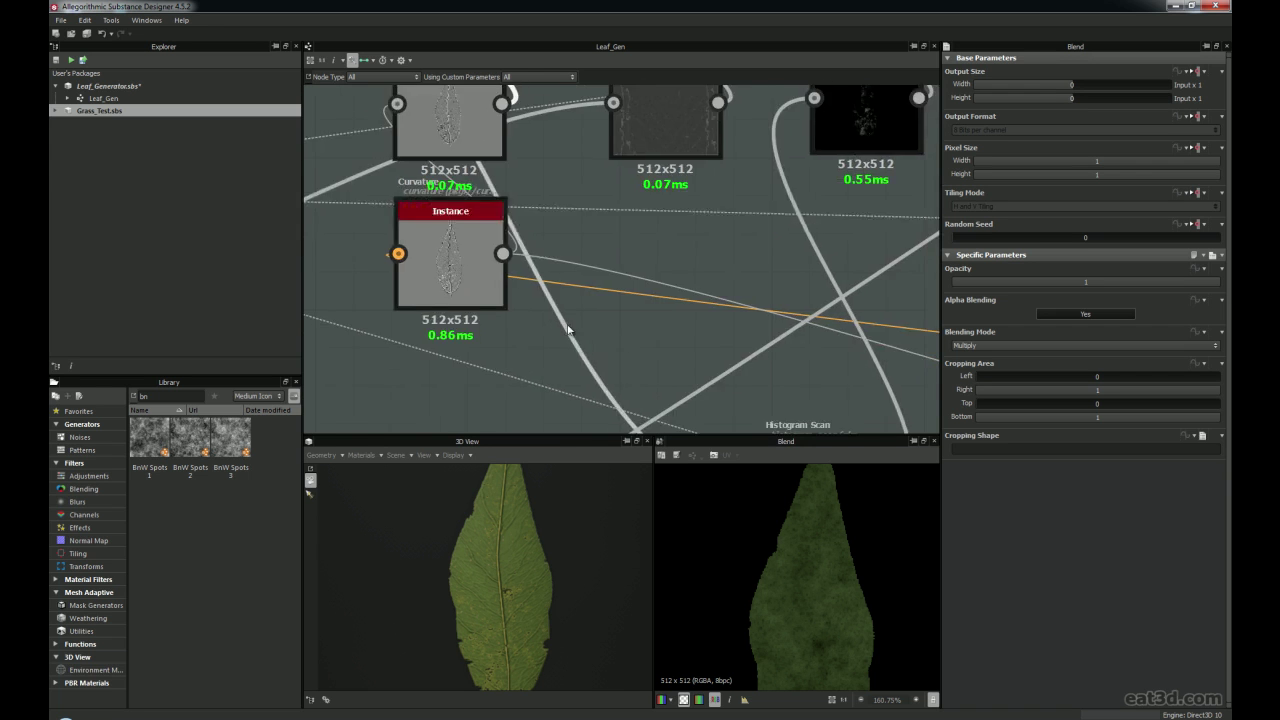
Trace the Curvature node's normal input to the Height Normal Blender near the Normal output and examine it up close
{"action": "middle_click_drag", "start_coordinate": [578, 331], "coordinate": [437, 326]}
{"action": "middle_click_drag", "start_coordinate": [820, 340], "coordinate": [503, 331]}
{"action": "middle_click_drag", "start_coordinate": [900, 395], "coordinate": [560, 328]}
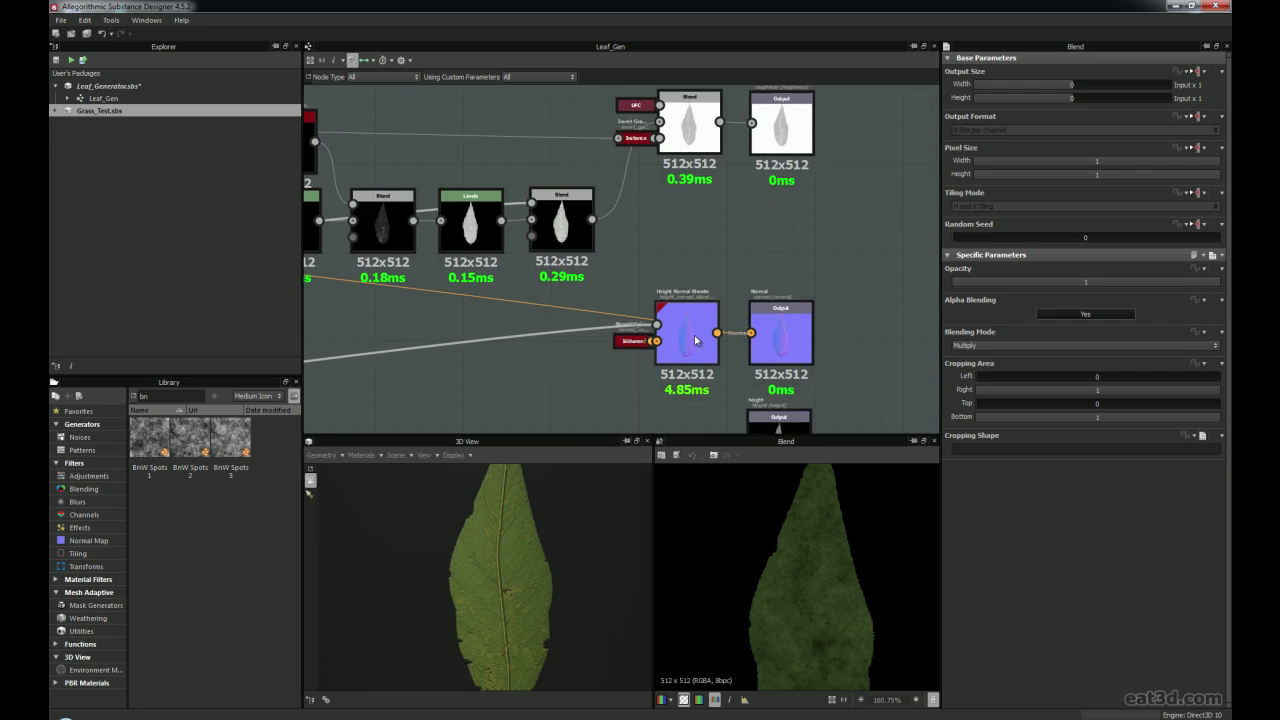
{"action": "scroll", "coordinate": [686, 338], "scroll_direction": "up", "scroll_amount": 3}
{"action": "scroll", "coordinate": [686, 338], "scroll_direction": "up", "scroll_amount": 3}
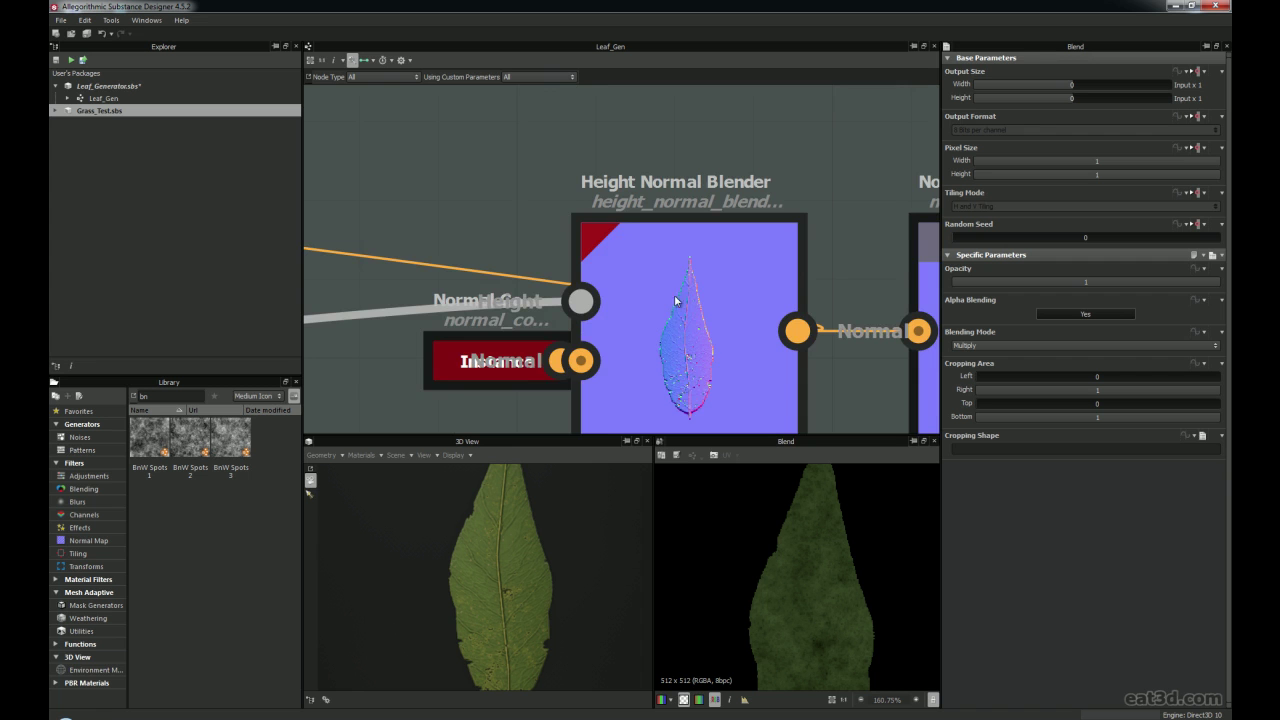
{"action": "scroll", "coordinate": [695, 352], "scroll_direction": "down", "scroll_amount": 6}
Preview the Curvature node and examine its vein pattern along with its Intensity and Normal Format settings
{"action": "mouse_move", "coordinate": [436, 302]}
{"action": "middle_mouse_down"}
{"action": "mouse_move", "coordinate": [773, 323]}
{"action": "mouse_move", "coordinate": [696, 330]}
{"action": "mouse_move", "coordinate": [698, 316]}
{"action": "mouse_move", "coordinate": [646, 300]}
{"action": "middle_mouse_up"}
{"action": "scroll", "coordinate": [642, 294], "scroll_direction": "up", "scroll_amount": 5}
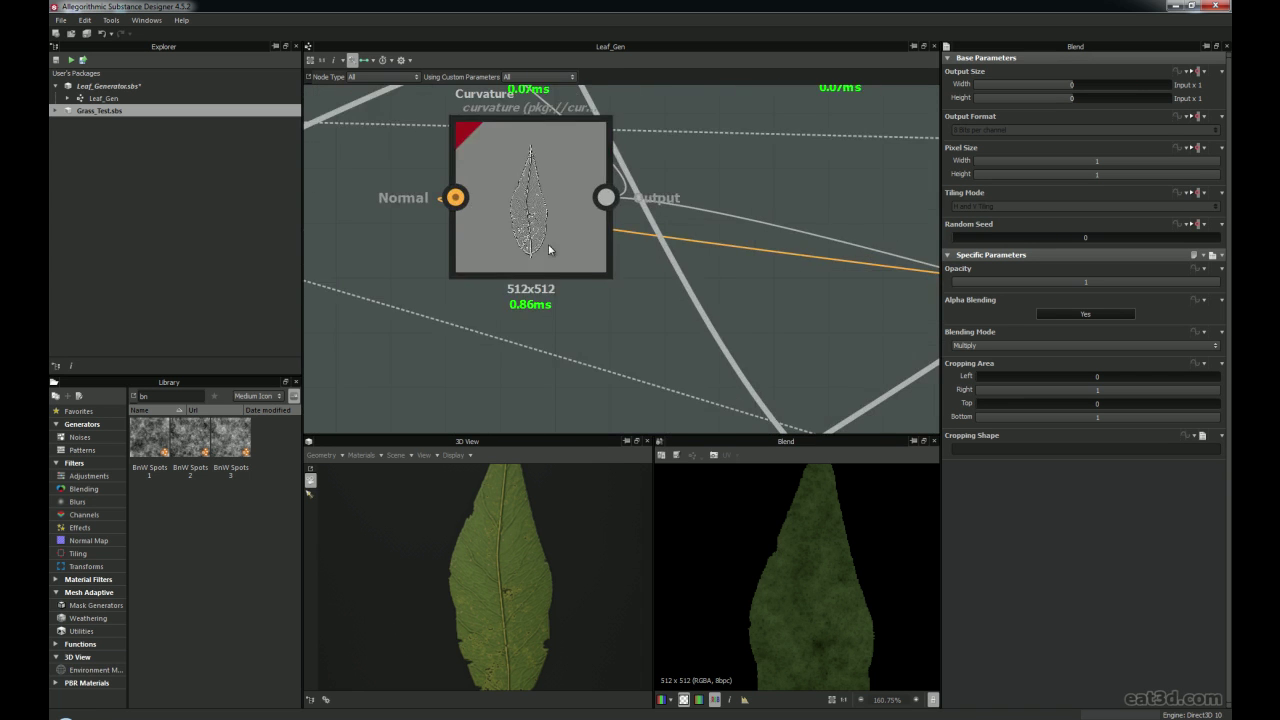
{"action": "middle_click_drag", "start_coordinate": [566, 249], "coordinate": [666, 337]}
{"action": "scroll", "coordinate": [666, 337], "scroll_direction": "up", "scroll_amount": 2}
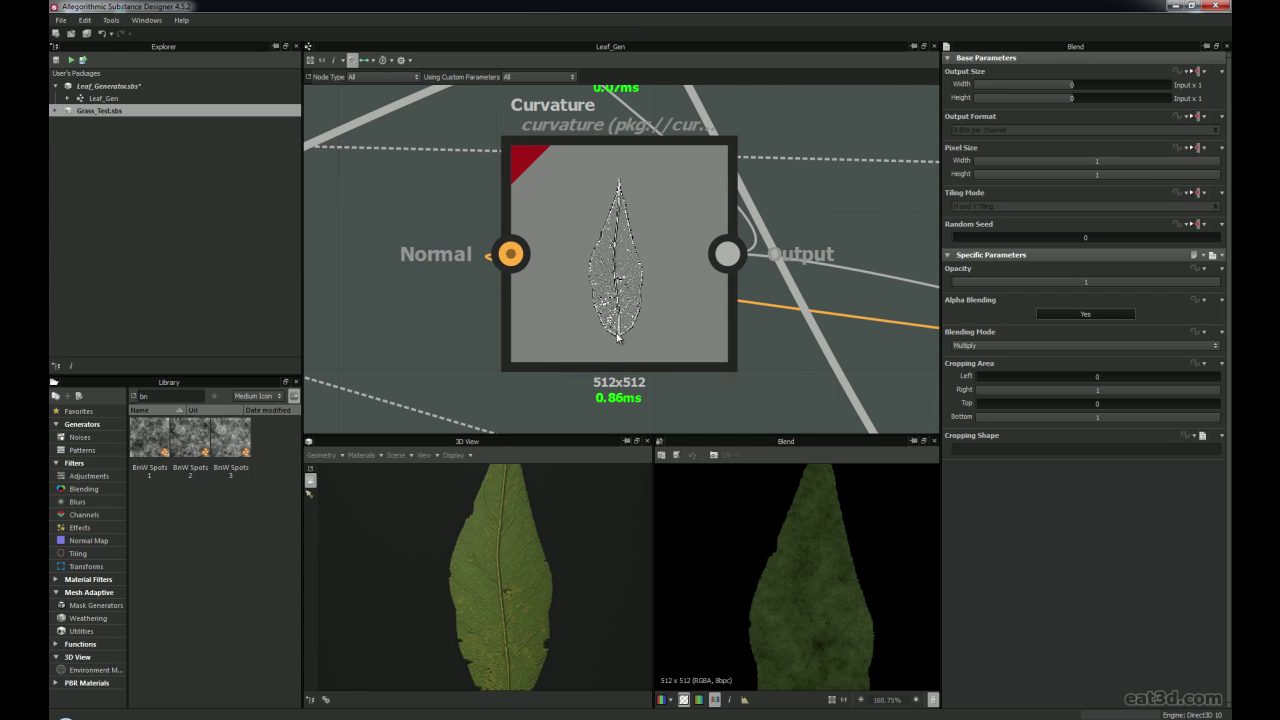
{"action": "scroll", "coordinate": [610, 281], "scroll_direction": "down", "scroll_amount": 2}
{"action": "middle_click_drag", "start_coordinate": [610, 281], "coordinate": [663, 306]}
{"action": "double_click", "coordinate": [663, 306]}
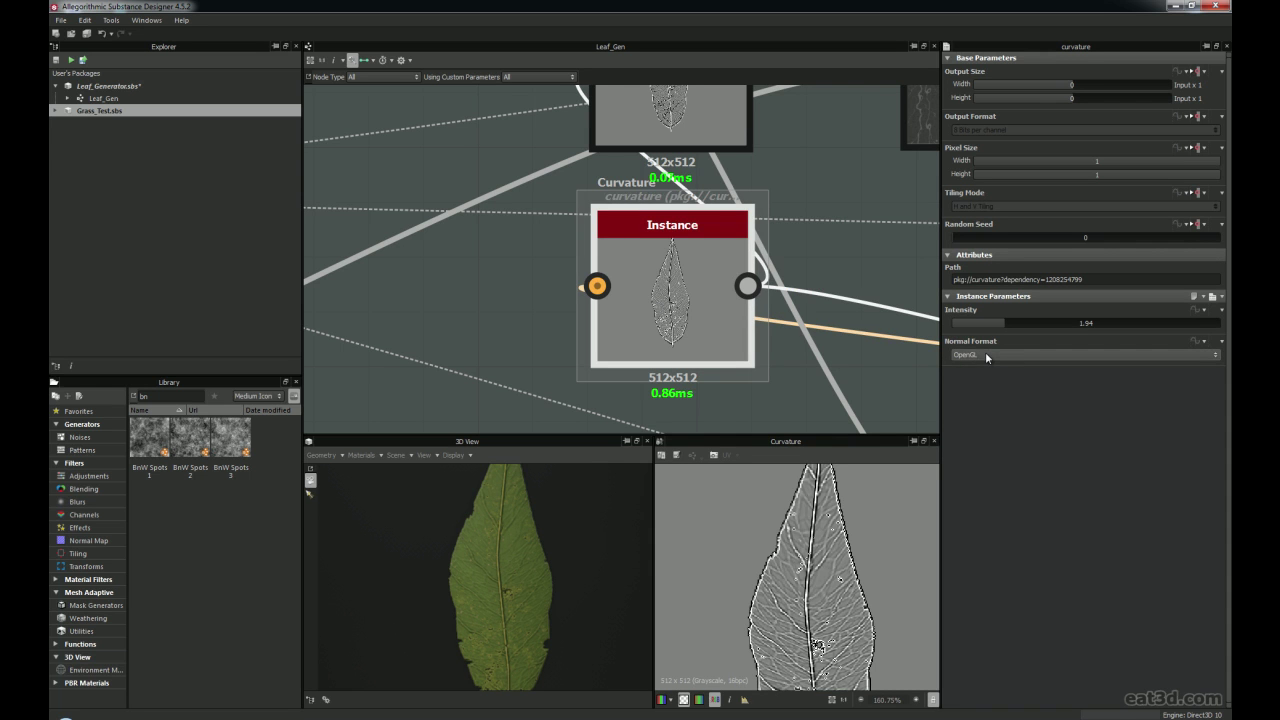
{"action": "scroll", "coordinate": [677, 286], "scroll_direction": "down", "scroll_amount": 2}
{"action": "middle_click_drag", "start_coordinate": [663, 113], "coordinate": [649, 172]}
{"action": "middle_click_drag", "start_coordinate": [650, 413], "coordinate": [650, 297]}
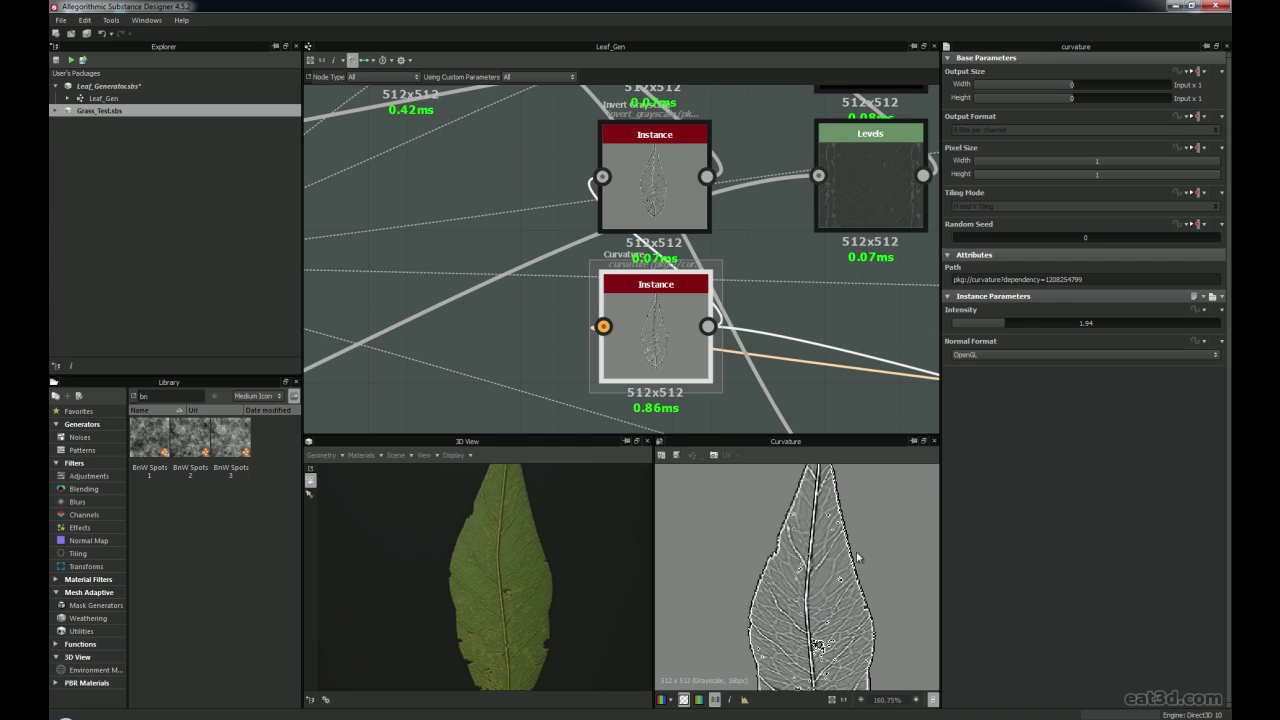
Preview the Invert Grayscale node above Curvature to examine the inverted vein pattern
{"action": "middle_click_drag", "start_coordinate": [645, 196], "coordinate": [631, 330]}
{"action": "scroll", "coordinate": [632, 330], "scroll_direction": "up", "scroll_amount": 4}
{"action": "middle_click_drag", "start_coordinate": [649, 267], "coordinate": [647, 325]}
{"action": "left_click", "coordinate": [647, 323]}
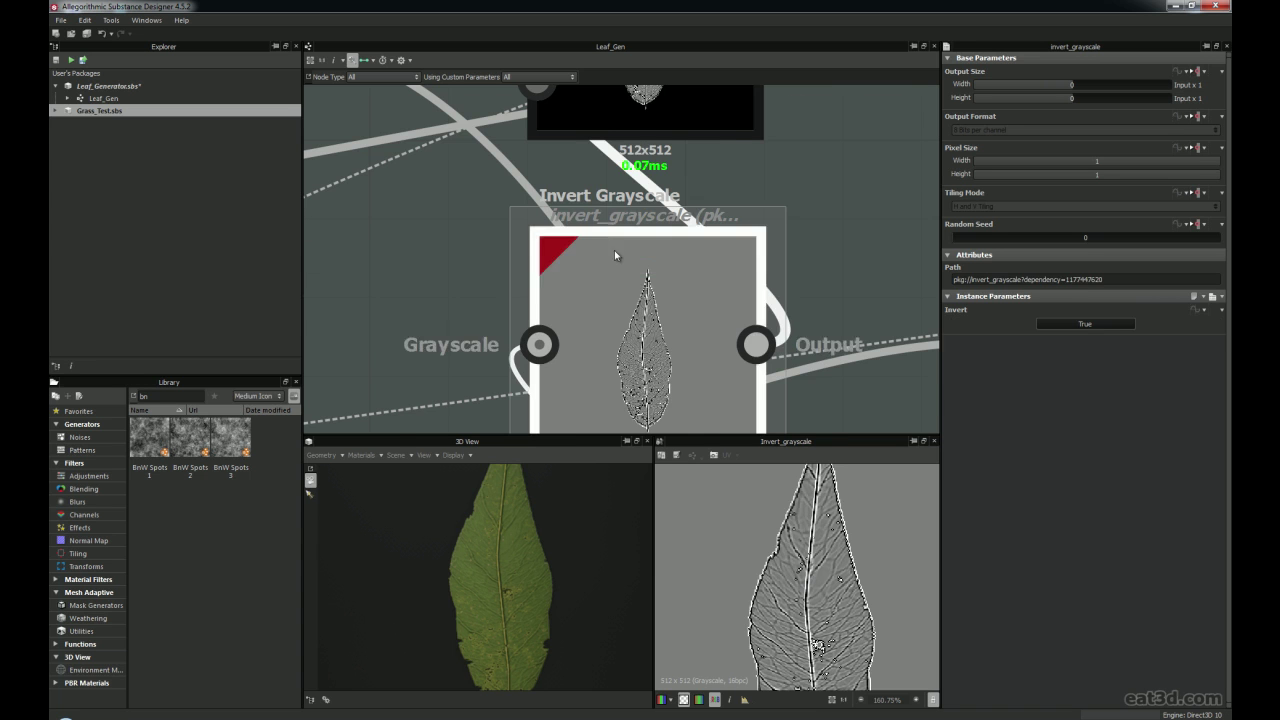
Preview the Blend above Invert Grayscale and examine how Multiply confines the vein pattern to the leaf
{"action": "scroll", "coordinate": [614, 249], "scroll_direction": "down", "scroll_amount": 4}
{"action": "scroll", "coordinate": [632, 235], "scroll_direction": "up", "scroll_amount": 4}
{"action": "left_click", "coordinate": [640, 229]}
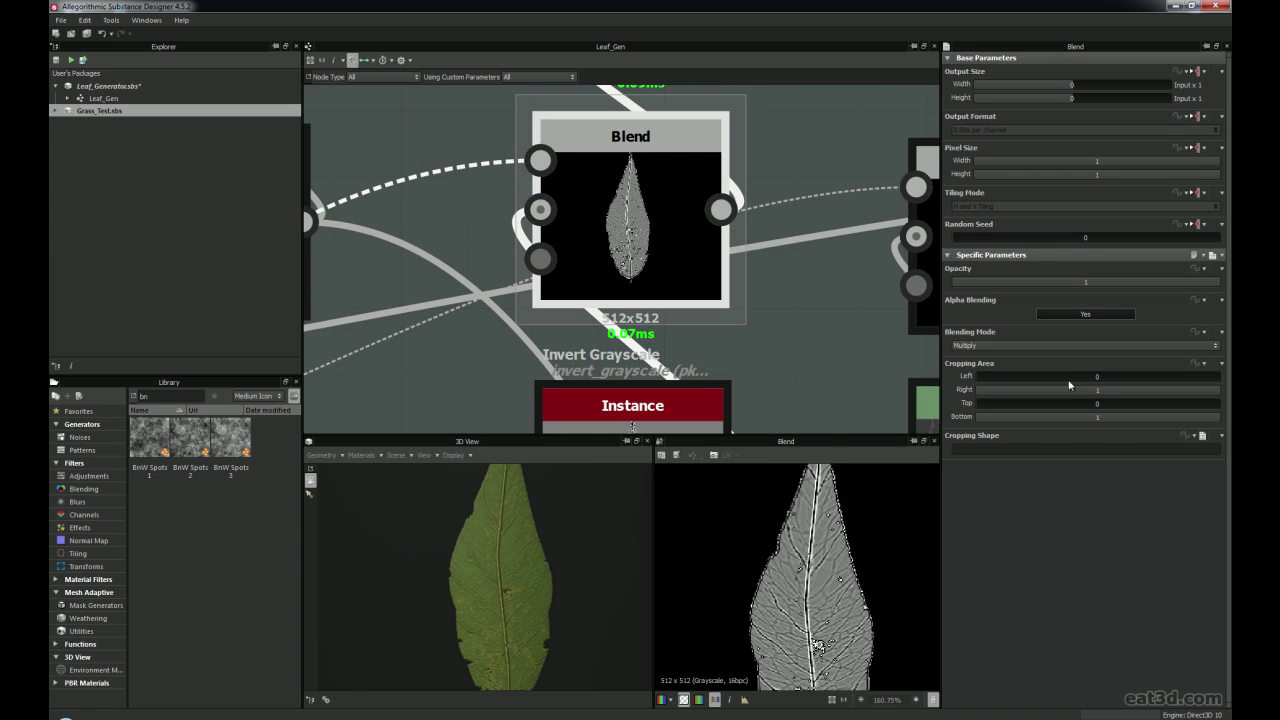
{"action": "scroll", "coordinate": [576, 310], "scroll_direction": "down", "scroll_amount": 4}
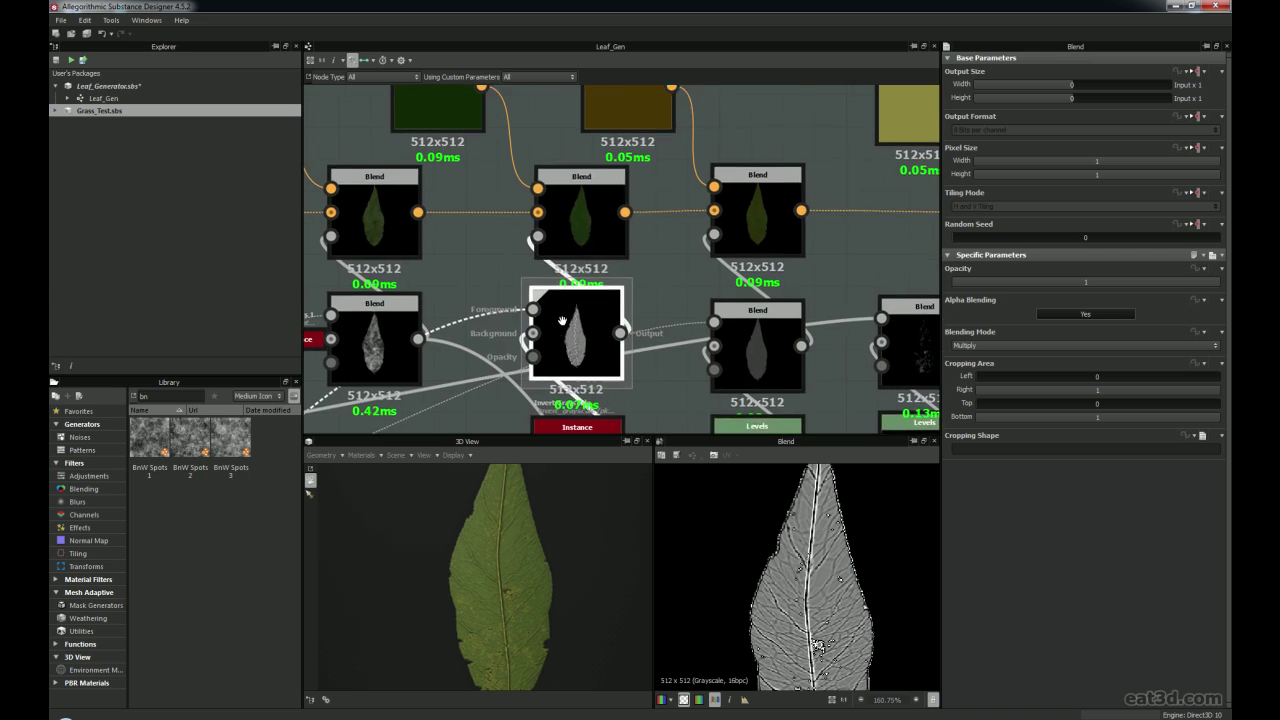
{"action": "mouse_move", "coordinate": [572, 326]}
{"action": "left_mouse_down"}
{"action": "mouse_move", "coordinate": [554, 323]}
{"action": "mouse_move", "coordinate": [572, 323]}
{"action": "left_mouse_up"}
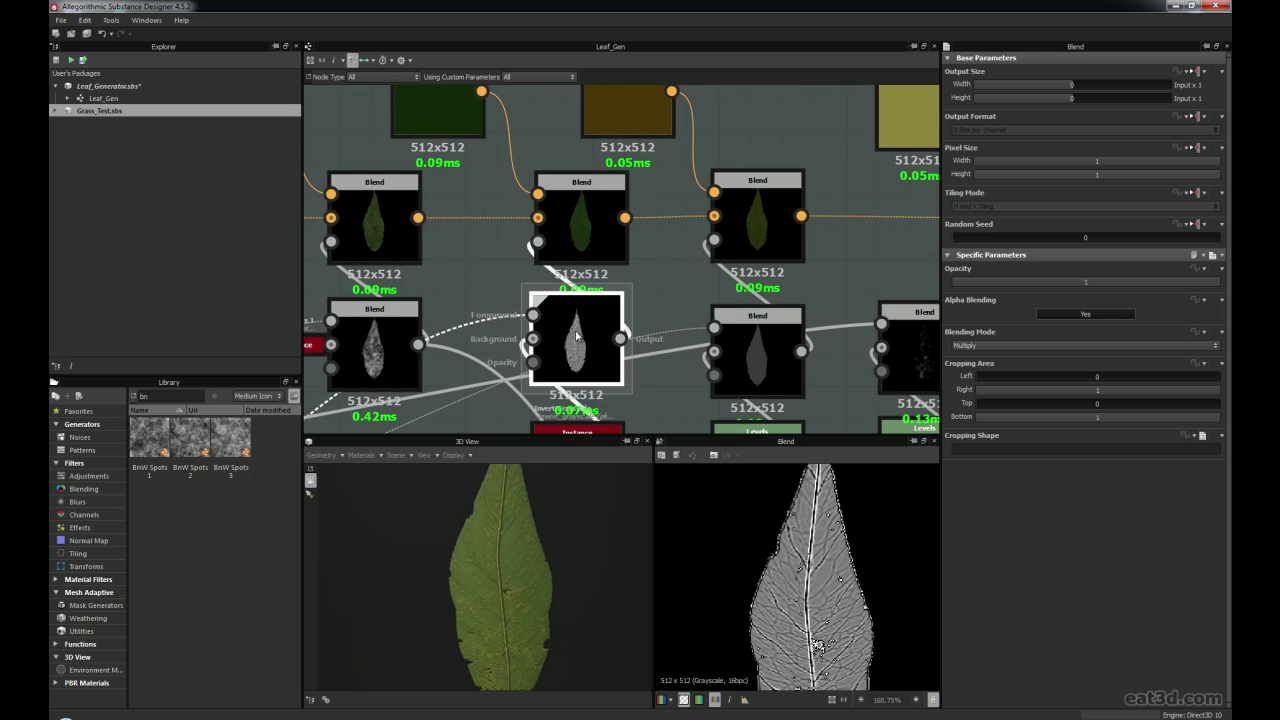
Trace the Histogram Scan leaf mask into the vein Blend, and inspect the Blend's masked vein result
{"action": "middle_click_drag", "start_coordinate": [574, 320], "coordinate": [712, 190]}
{"action": "scroll", "coordinate": [712, 190], "scroll_direction": "down", "scroll_amount": 3}
{"action": "mouse_move", "coordinate": [377, 333]}
{"action": "left_mouse_down"}
{"action": "mouse_move", "coordinate": [394, 337]}
{"action": "mouse_move", "coordinate": [371, 331]}
{"action": "left_mouse_up"}
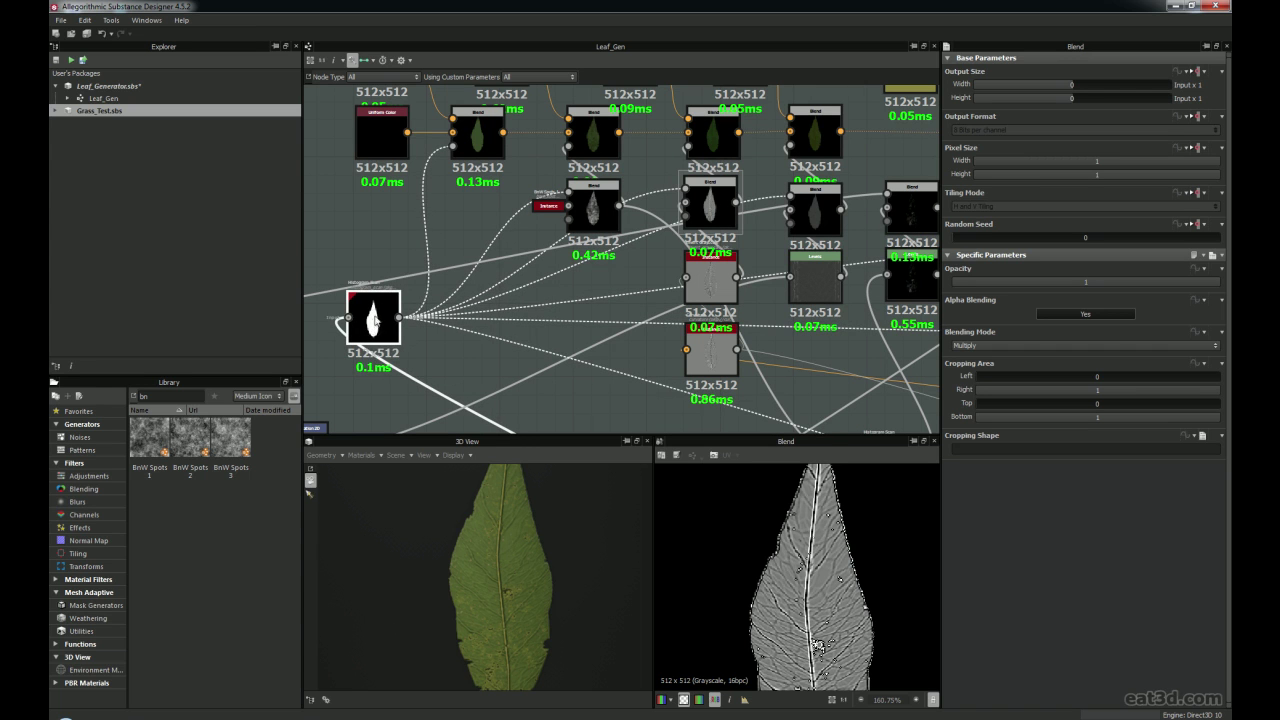
{"action": "left_click", "coordinate": [726, 209]}
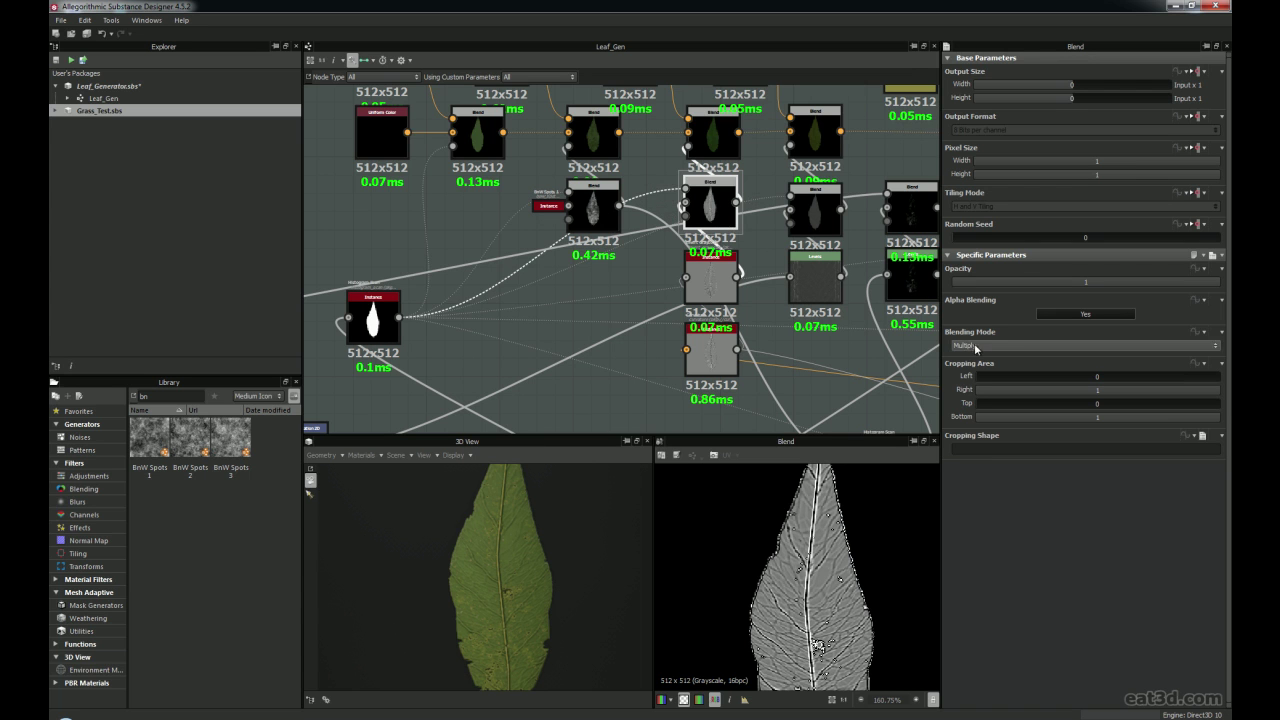
{"action": "scroll", "coordinate": [810, 520], "scroll_direction": "up", "scroll_amount": 2}
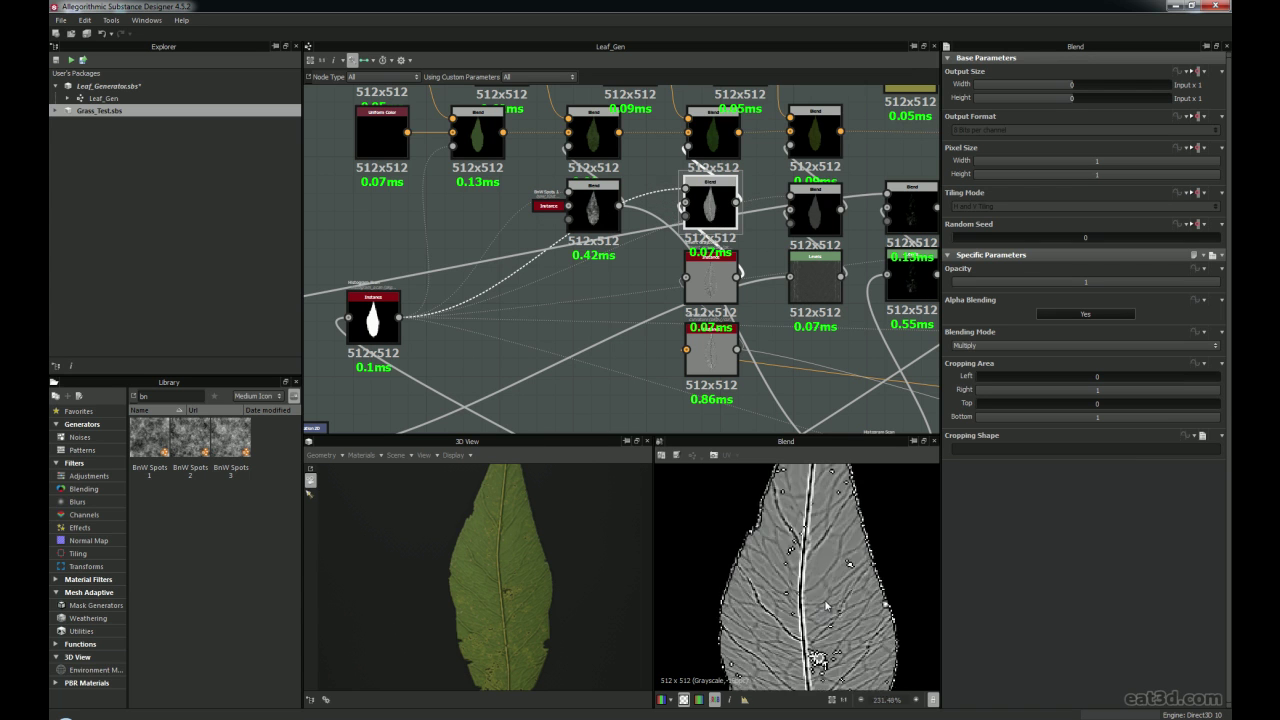
{"action": "scroll", "coordinate": [830, 582], "scroll_direction": "down", "scroll_amount": 4}
Move the Invert Grayscale and Curvature nodes aside to expose their connections, and return them beneath the vein Blend
{"action": "left_click_drag", "start_coordinate": [706, 280], "coordinate": [614, 297]}
{"action": "left_click_drag", "start_coordinate": [718, 355], "coordinate": [625, 378]}
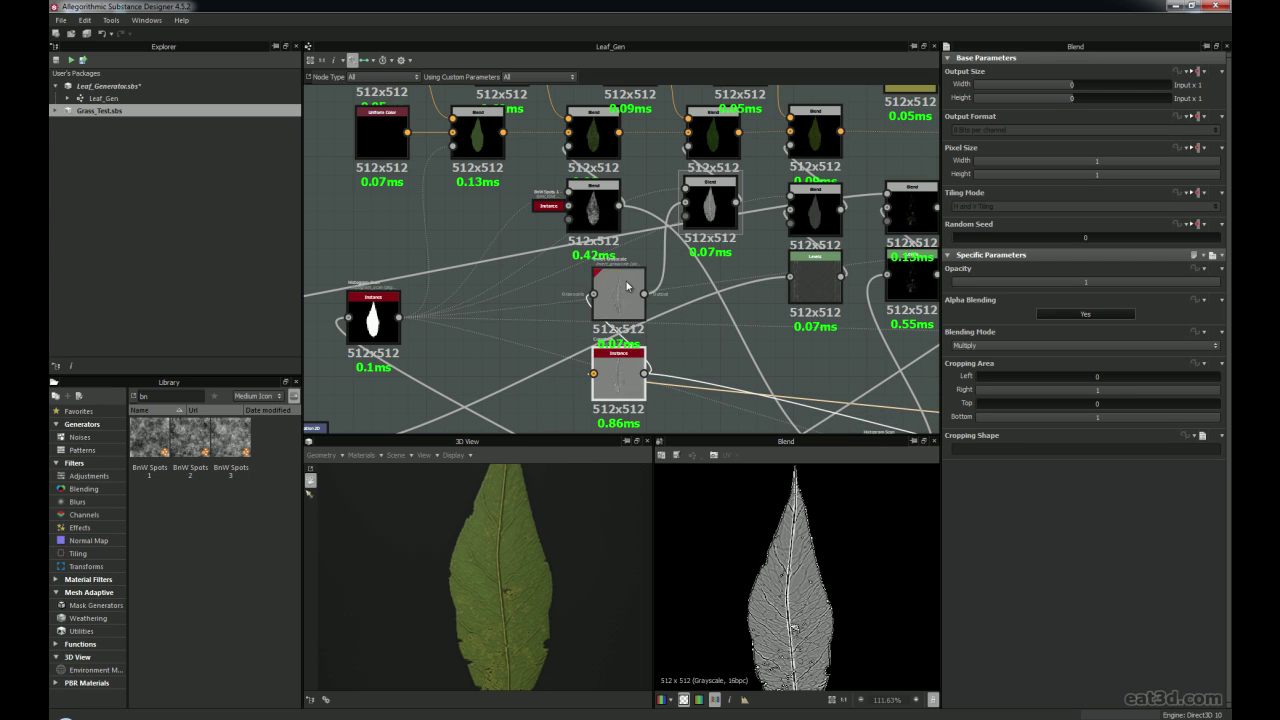
{"action": "left_click_drag", "start_coordinate": [622, 296], "coordinate": [713, 278]}
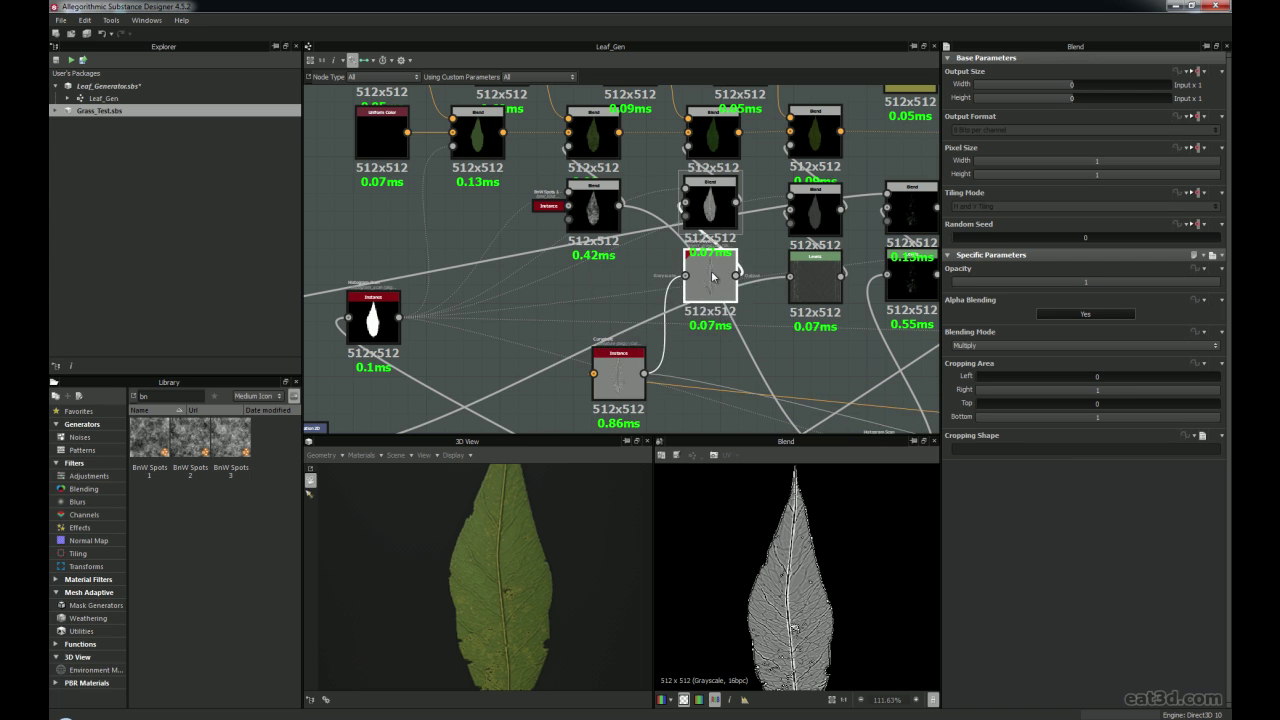
{"action": "left_click_drag", "start_coordinate": [615, 388], "coordinate": [713, 377]}
Preview the third color Blend with its dark green Uniform Color, and inspect the vein detail at different magnifications
{"action": "scroll", "coordinate": [666, 244], "scroll_direction": "up", "scroll_amount": 5}
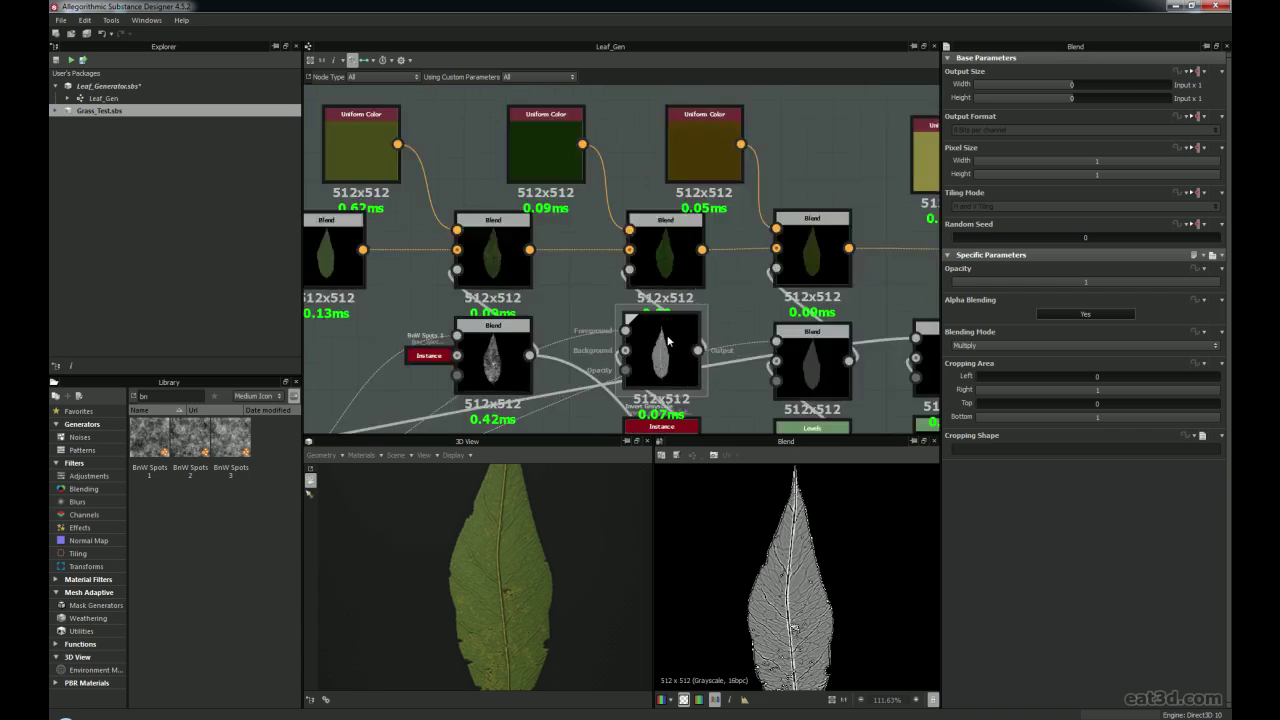
{"action": "double_click", "coordinate": [668, 323]}
{"action": "scroll", "coordinate": [795, 609], "scroll_direction": "up", "scroll_amount": 5}
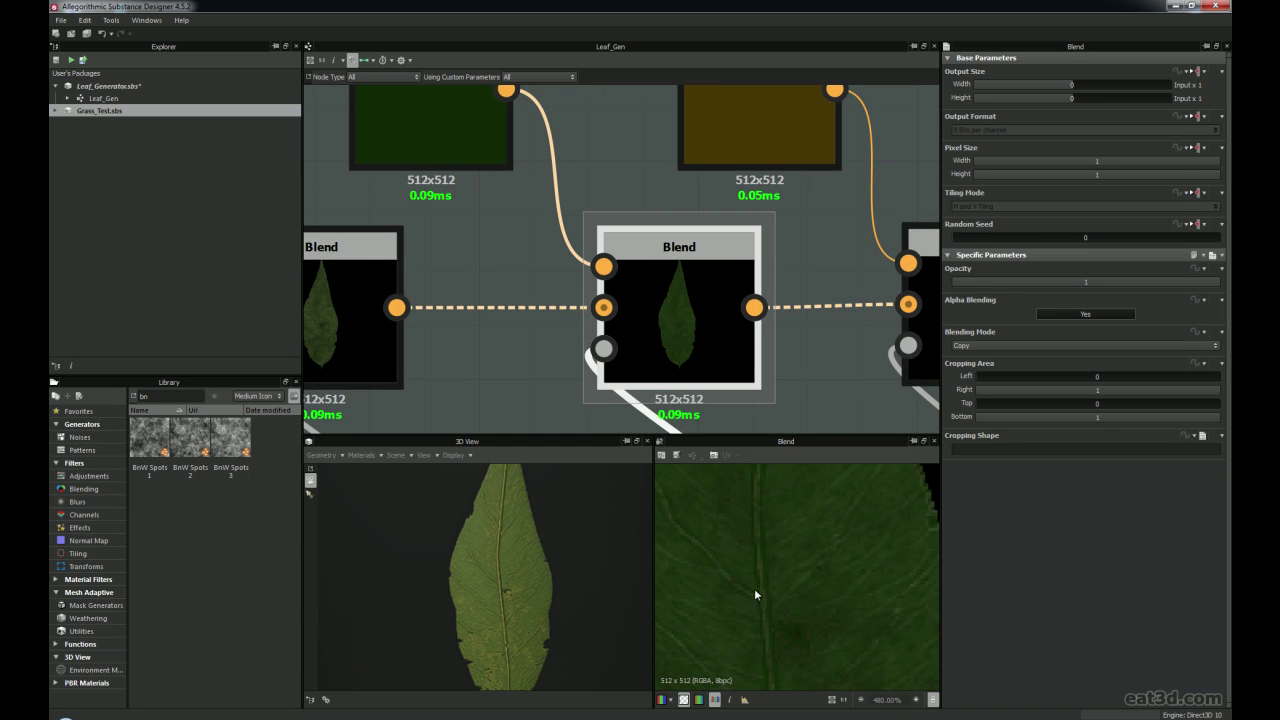
{"action": "middle_click_drag", "start_coordinate": [514, 234], "coordinate": [542, 340]}
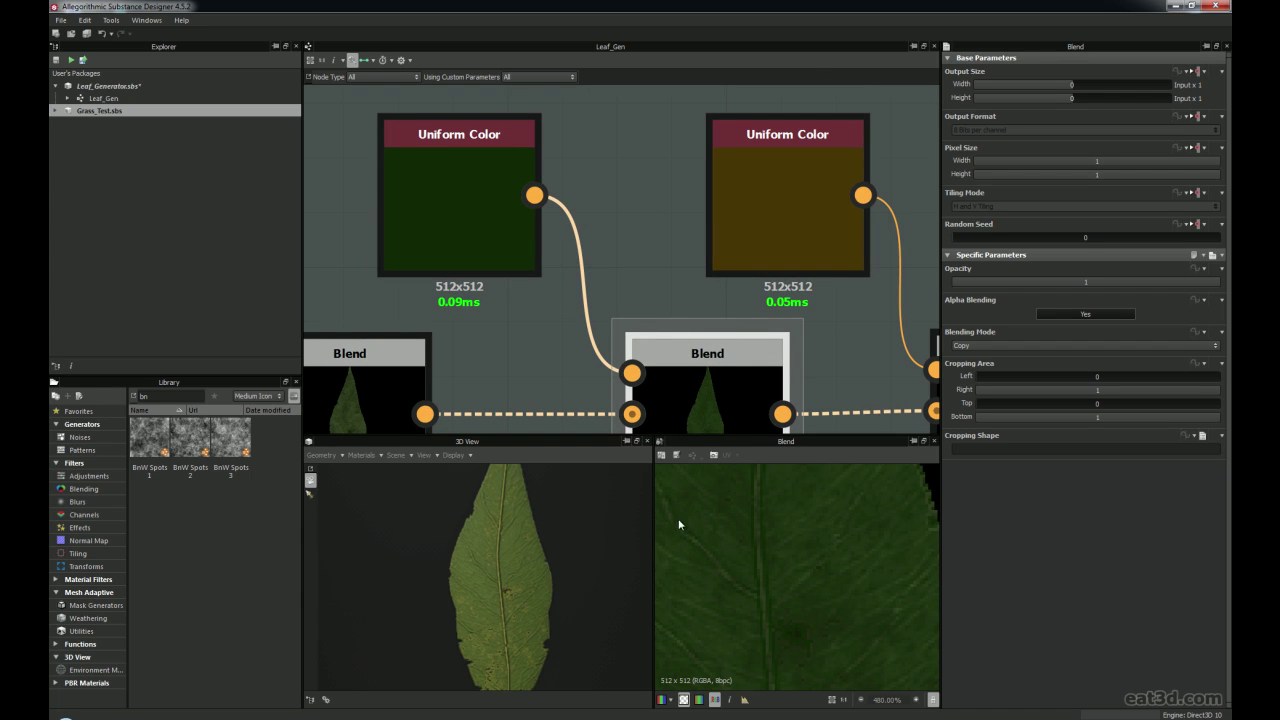
{"action": "scroll", "coordinate": [823, 545], "scroll_direction": "down", "scroll_amount": 3}
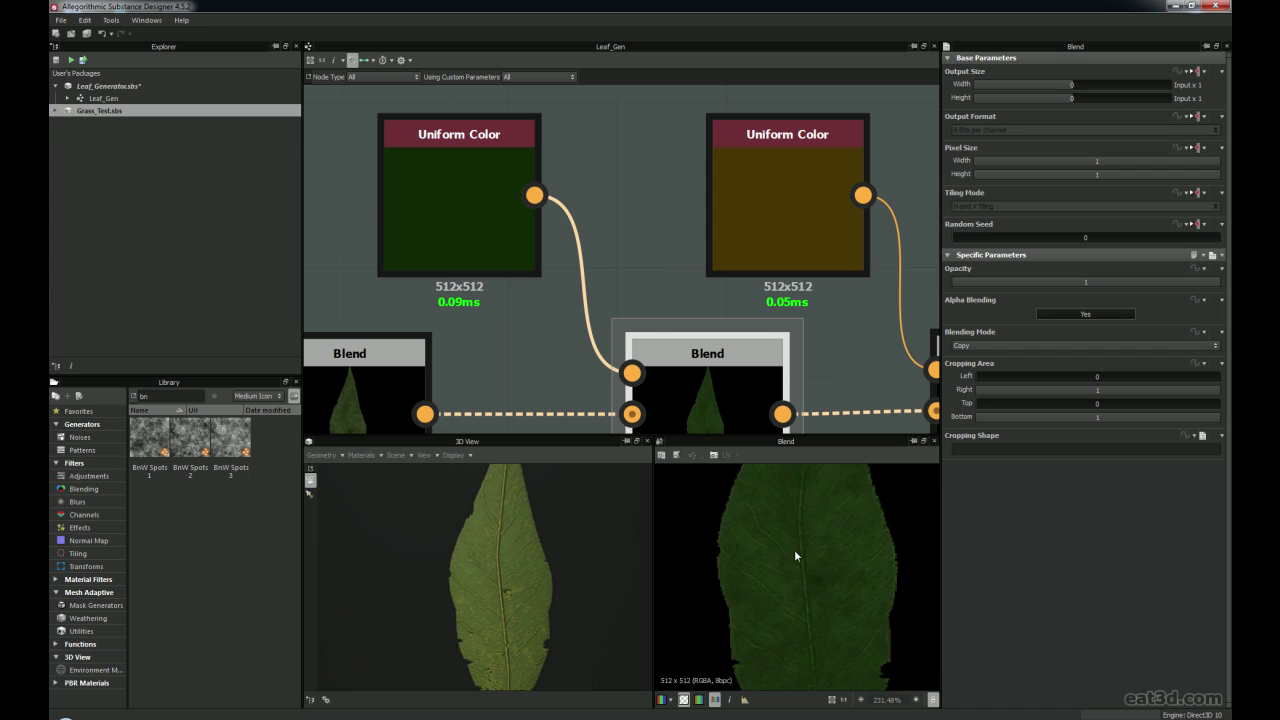
{"action": "scroll", "coordinate": [778, 540], "scroll_direction": "up", "scroll_amount": 3}
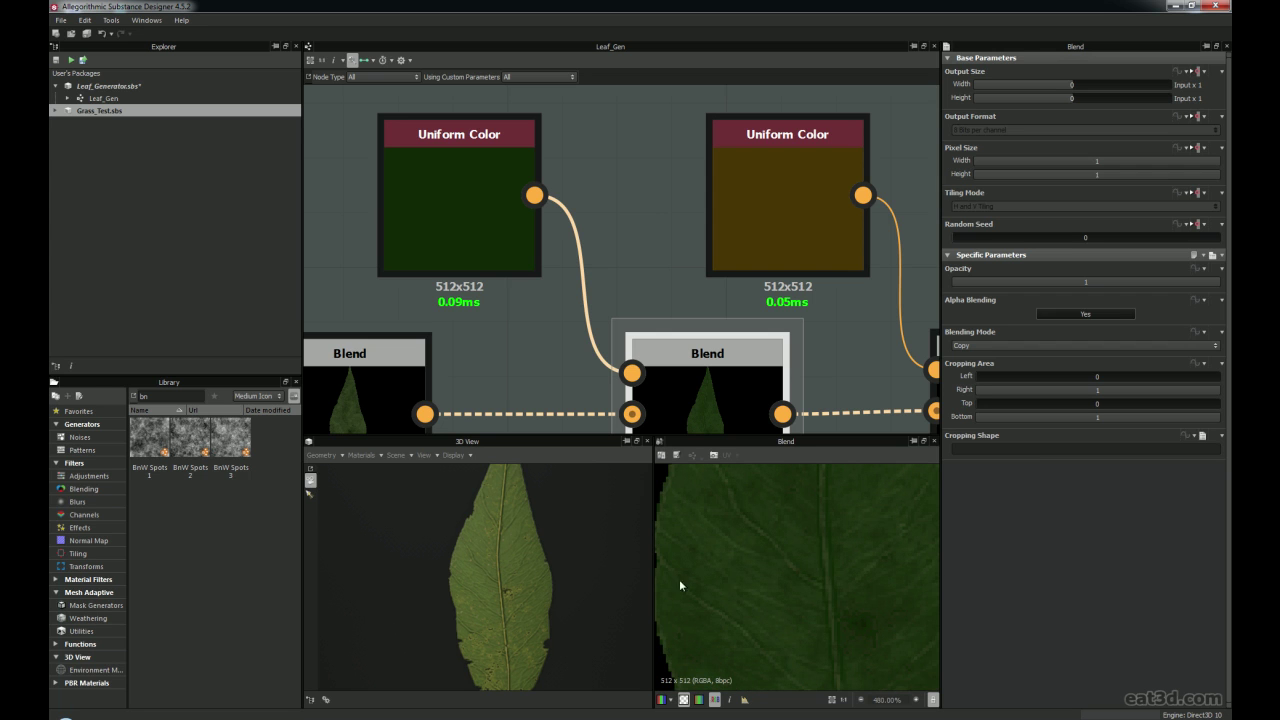
Examine the leaf edges and vein detail of the dark green color Blend in the 2D preview
{"action": "scroll", "coordinate": [835, 517], "scroll_direction": "down", "scroll_amount": 3}
{"action": "middle_click_drag", "start_coordinate": [835, 524], "coordinate": [792, 569]}
{"action": "scroll", "coordinate": [794, 571], "scroll_direction": "down", "scroll_amount": 3}
{"action": "scroll", "coordinate": [795, 571], "scroll_direction": "up", "scroll_amount": 3}
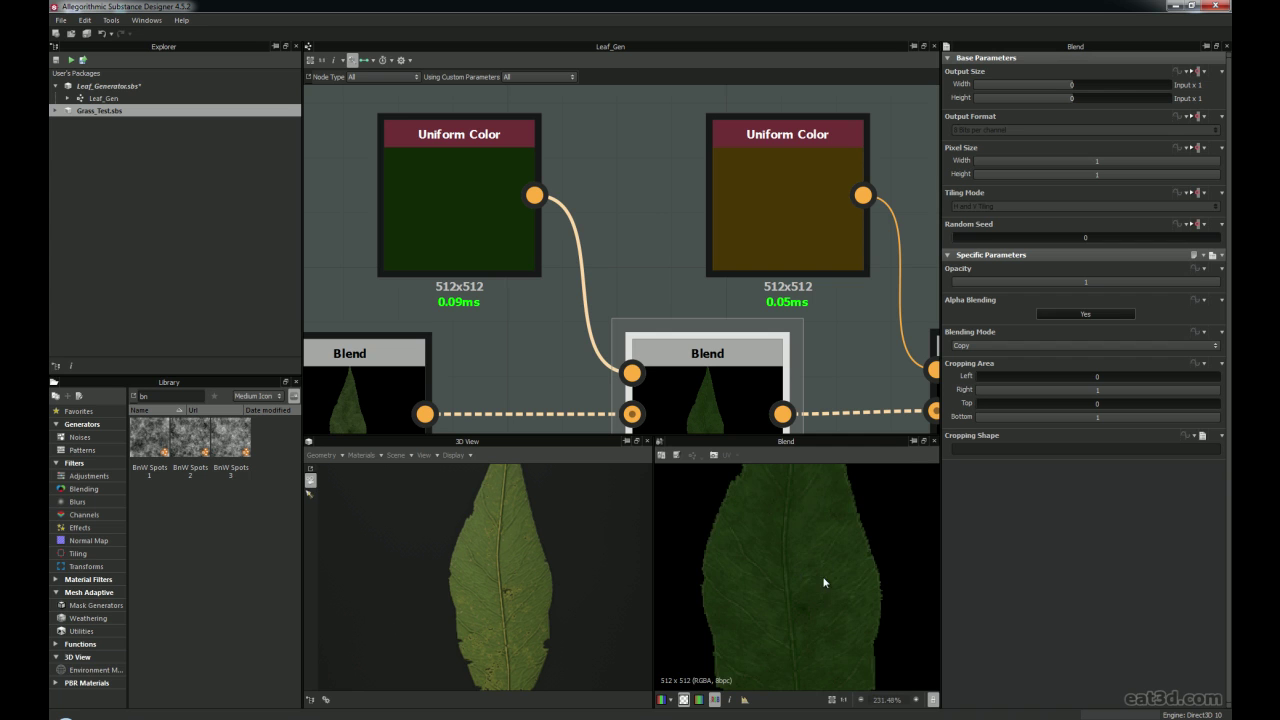
{"action": "scroll", "coordinate": [820, 581], "scroll_direction": "up", "scroll_amount": 1}
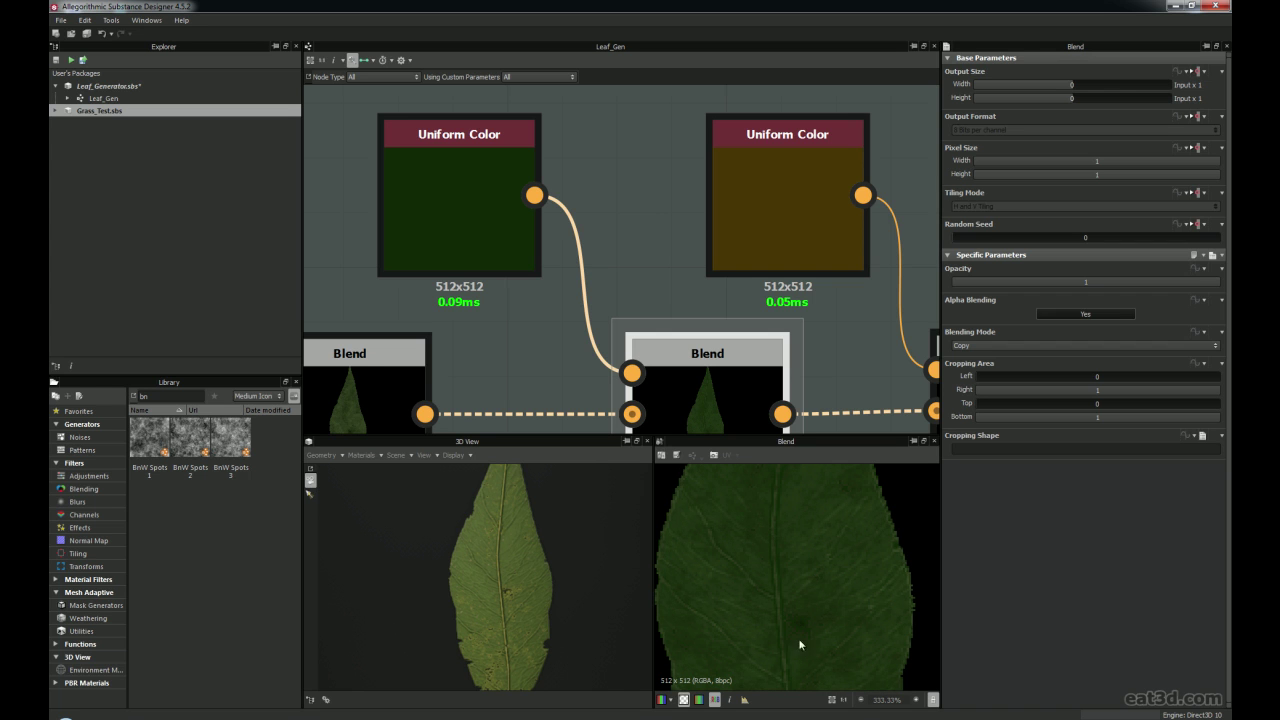
{"action": "scroll", "coordinate": [790, 630], "scroll_direction": "down", "scroll_amount": 2}
{"action": "scroll", "coordinate": [809, 600], "scroll_direction": "up", "scroll_amount": 1}
{"action": "scroll", "coordinate": [784, 362], "scroll_direction": "up", "scroll_amount": 1}
{"action": "scroll", "coordinate": [784, 362], "scroll_direction": "down", "scroll_amount": 3}
Move the Levels node below the gray leaf Blend downward to expose its connections
{"action": "middle_click_drag", "start_coordinate": [784, 362], "coordinate": [537, 280]}
{"action": "scroll", "coordinate": [635, 305], "scroll_direction": "down", "scroll_amount": 1}
{"action": "middle_click_drag", "start_coordinate": [649, 404], "coordinate": [667, 249]}
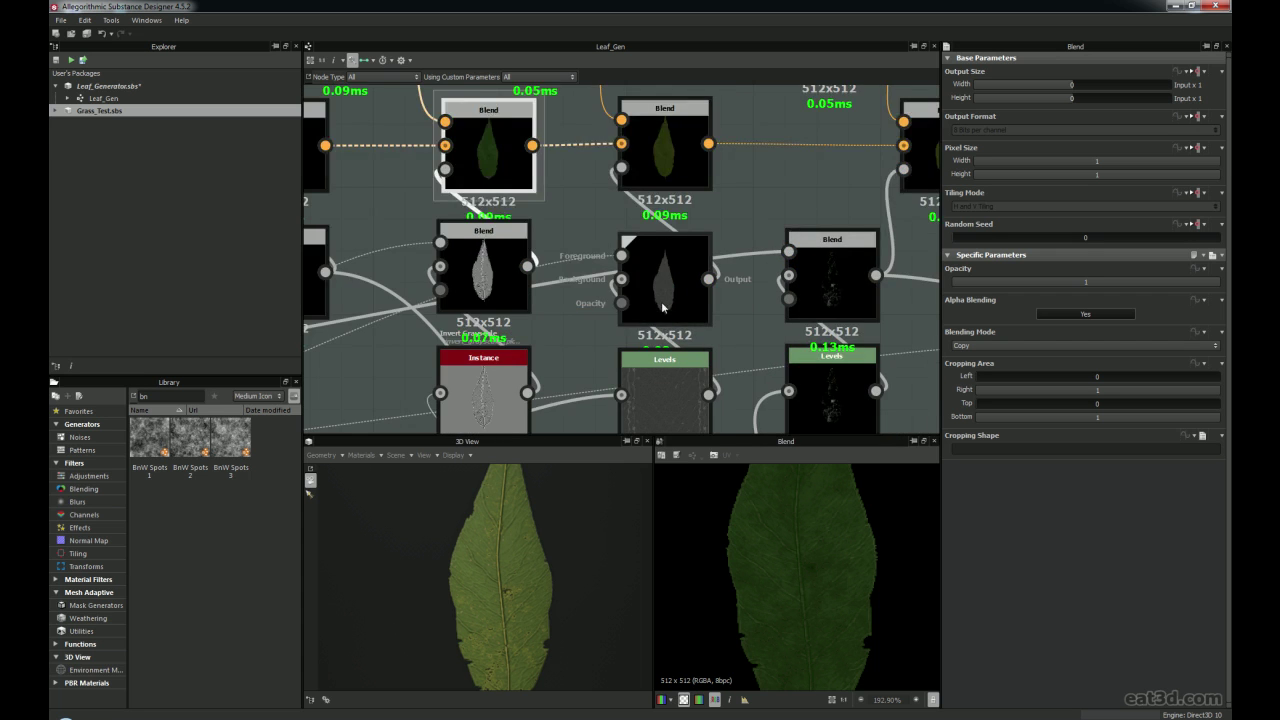
{"action": "scroll", "coordinate": [662, 308], "scroll_direction": "up", "scroll_amount": 2}
{"action": "middle_click_drag", "start_coordinate": [662, 316], "coordinate": [657, 202]}
{"action": "left_click_drag", "start_coordinate": [646, 339], "coordinate": [635, 403]}
{"action": "scroll", "coordinate": [639, 399], "scroll_direction": "up", "scroll_amount": 1}
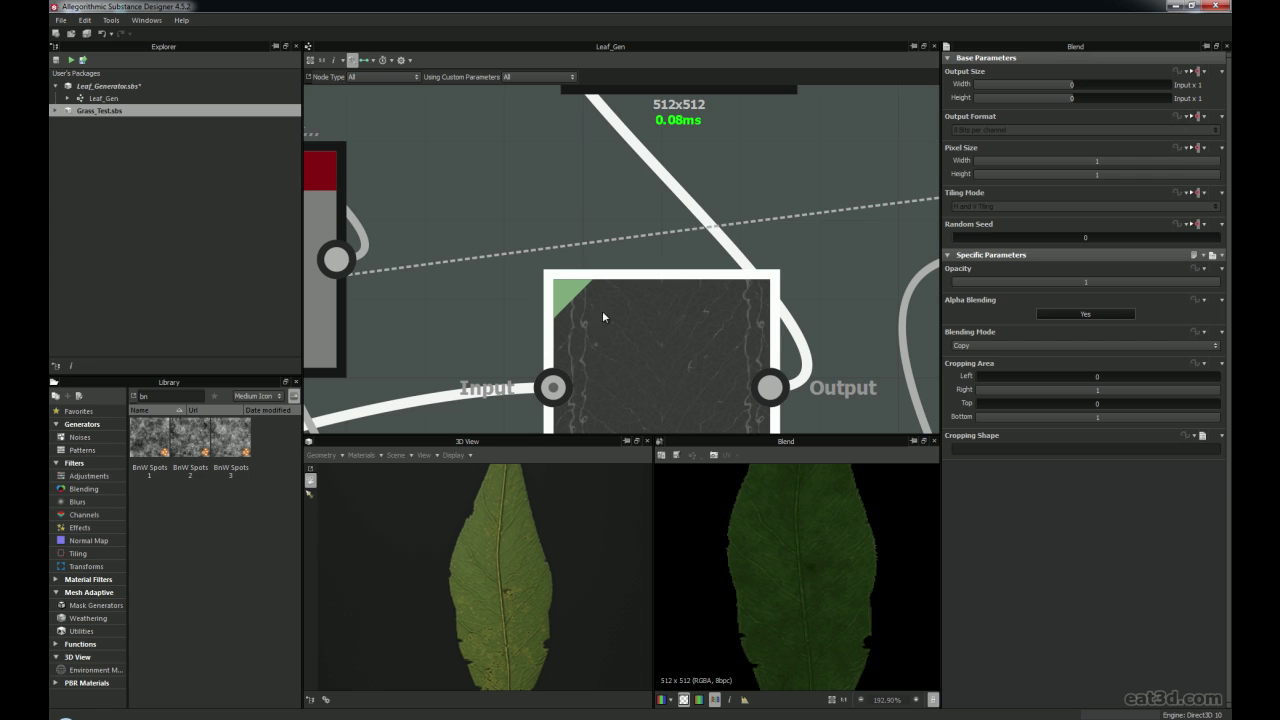
Trace the Levels input back to its source Transformation 2D, and examine the neighboring nodes that feed it
{"action": "scroll", "coordinate": [657, 389], "scroll_direction": "down", "scroll_amount": 5}
{"action": "middle_click_drag", "start_coordinate": [628, 383], "coordinate": [796, 246]}
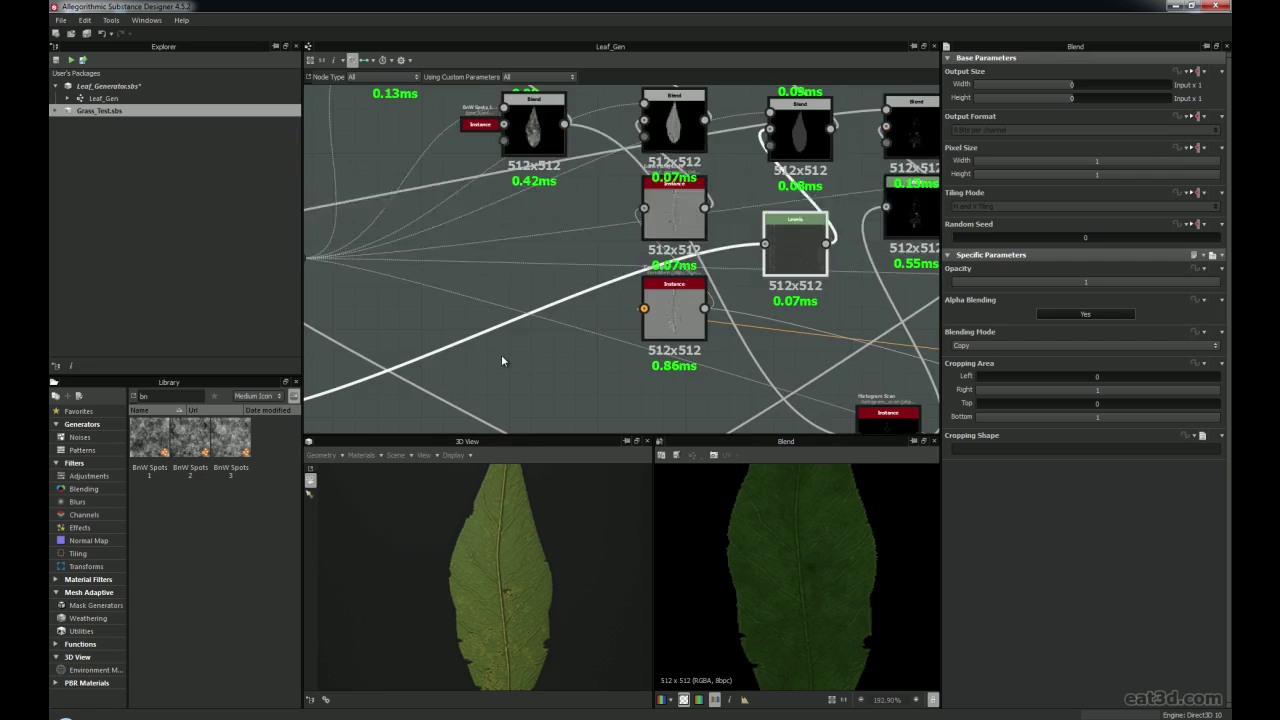
{"action": "middle_click_drag", "start_coordinate": [531, 343], "coordinate": [712, 269]}
{"action": "middle_click_drag", "start_coordinate": [511, 371], "coordinate": [639, 334]}
{"action": "scroll", "coordinate": [519, 332], "scroll_direction": "up", "scroll_amount": 5}
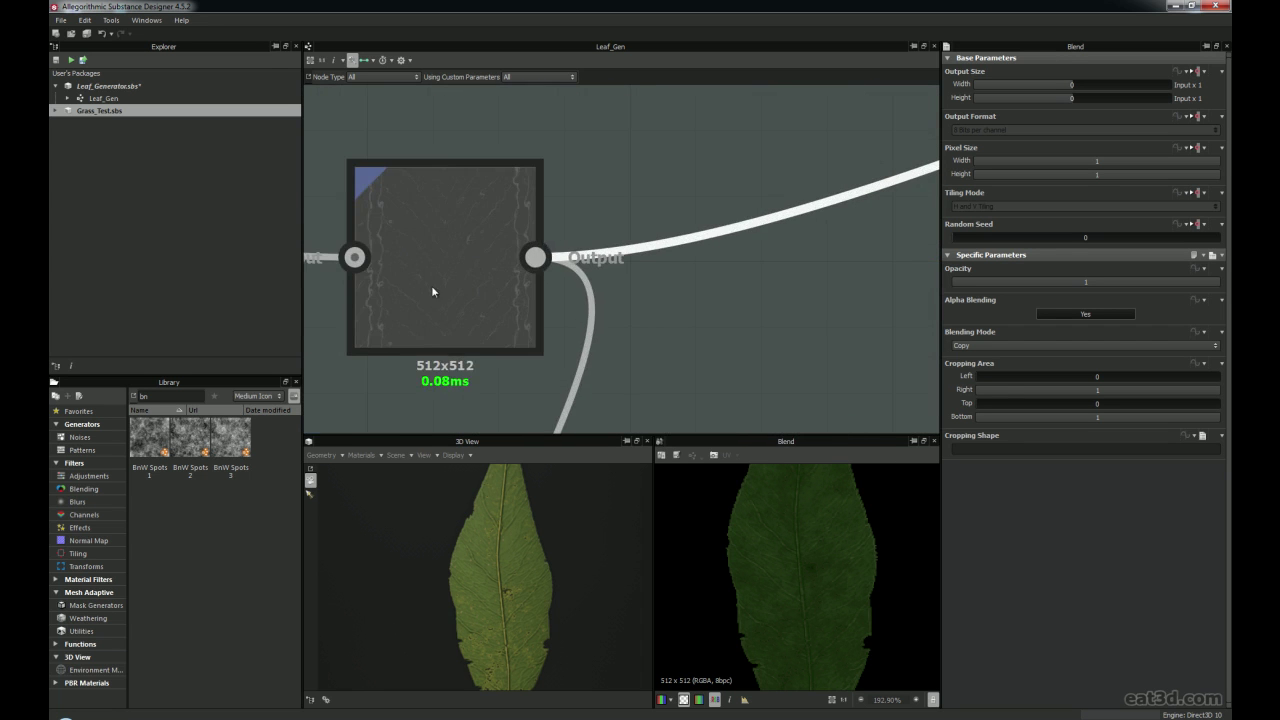
{"action": "middle_click_drag", "start_coordinate": [420, 292], "coordinate": [785, 294]}
{"action": "scroll", "coordinate": [612, 297], "scroll_direction": "down", "scroll_amount": 2}
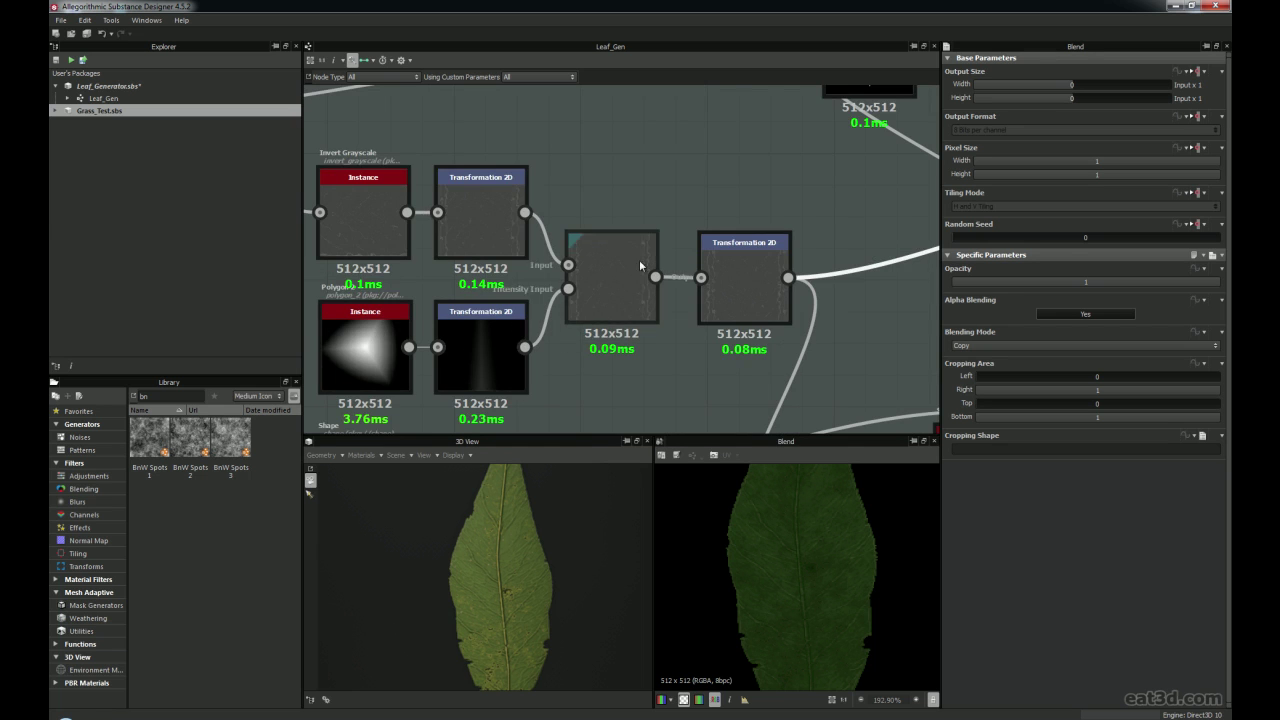
{"action": "middle_click_drag", "start_coordinate": [762, 289], "coordinate": [499, 302]}
{"action": "scroll", "coordinate": [498, 301], "scroll_direction": "up", "scroll_amount": 3}
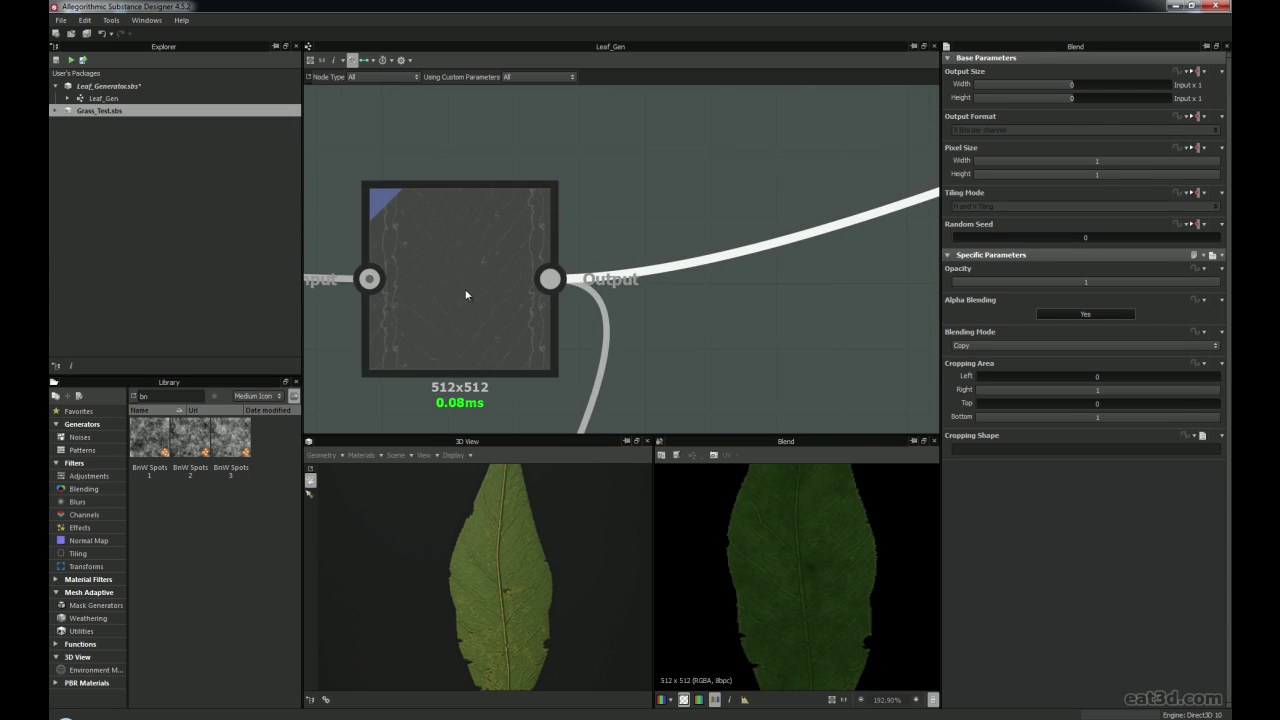
Preview the source Transformation 2D vein pattern and compare it with the output of the Levels node
{"action": "double_click", "coordinate": [468, 297]}
{"action": "scroll", "coordinate": [538, 368], "scroll_direction": "down", "scroll_amount": 3}
{"action": "middle_click_drag", "start_coordinate": [625, 317], "coordinate": [320, 420]}
{"action": "middle_click_drag", "start_coordinate": [925, 165], "coordinate": [496, 316]}
{"action": "scroll", "coordinate": [588, 344], "scroll_direction": "up", "scroll_amount": 5}
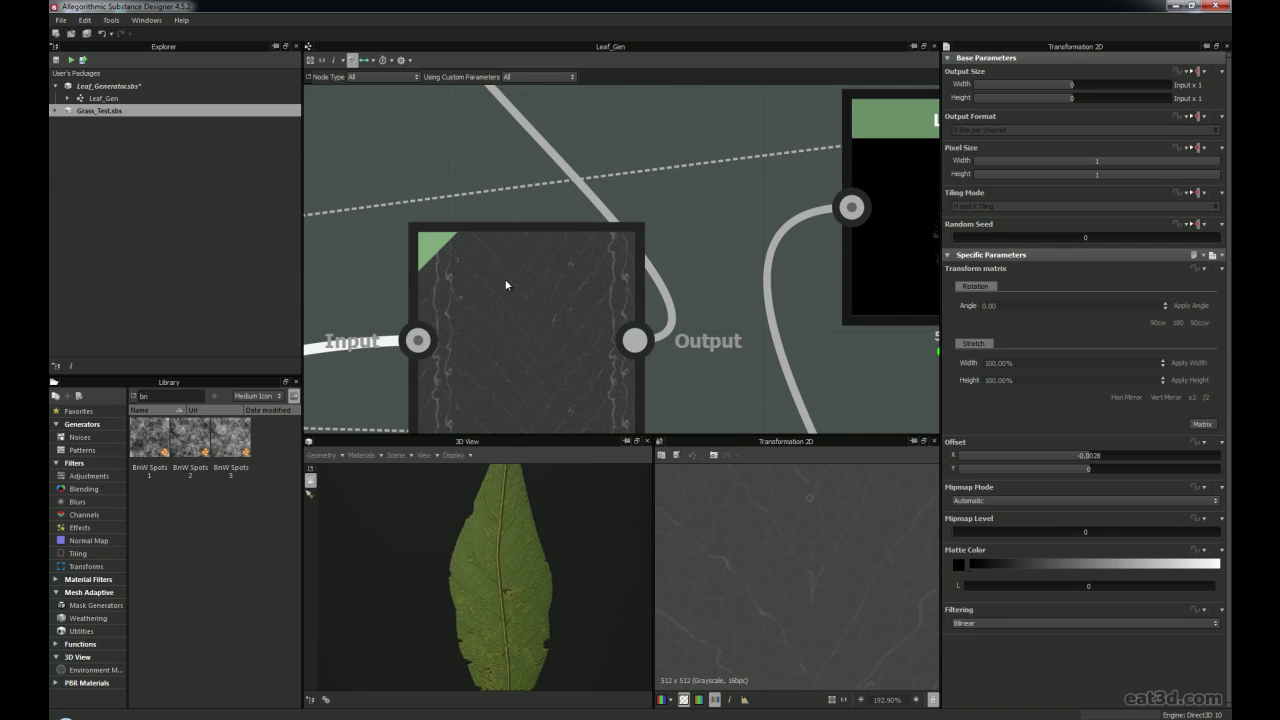
{"action": "double_click", "coordinate": [520, 304]}
{"action": "mouse_move", "coordinate": [518, 360]}
{"action": "middle_mouse_down"}
{"action": "mouse_move", "coordinate": [520, 309]}
{"action": "mouse_move", "coordinate": [541, 361]}
{"action": "middle_mouse_up"}
{"action": "scroll", "coordinate": [521, 303], "scroll_direction": "down", "scroll_amount": 3}
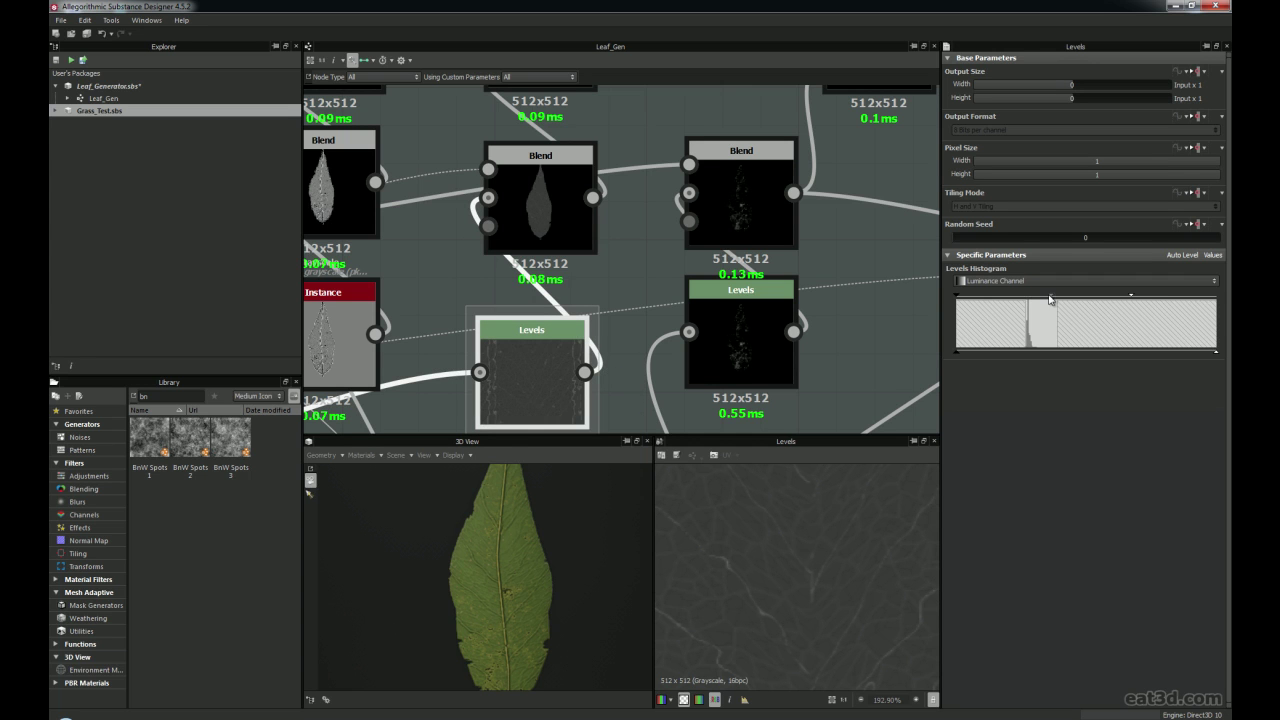
Try a slight shift of the Levels histogram's input handle, and move the Levels node back up beneath its Blend
{"action": "mouse_move", "coordinate": [1051, 298]}
{"action": "left_mouse_down"}
{"action": "mouse_move", "coordinate": [1037, 298]}
{"action": "mouse_move", "coordinate": [1052, 298]}
{"action": "left_mouse_up"}
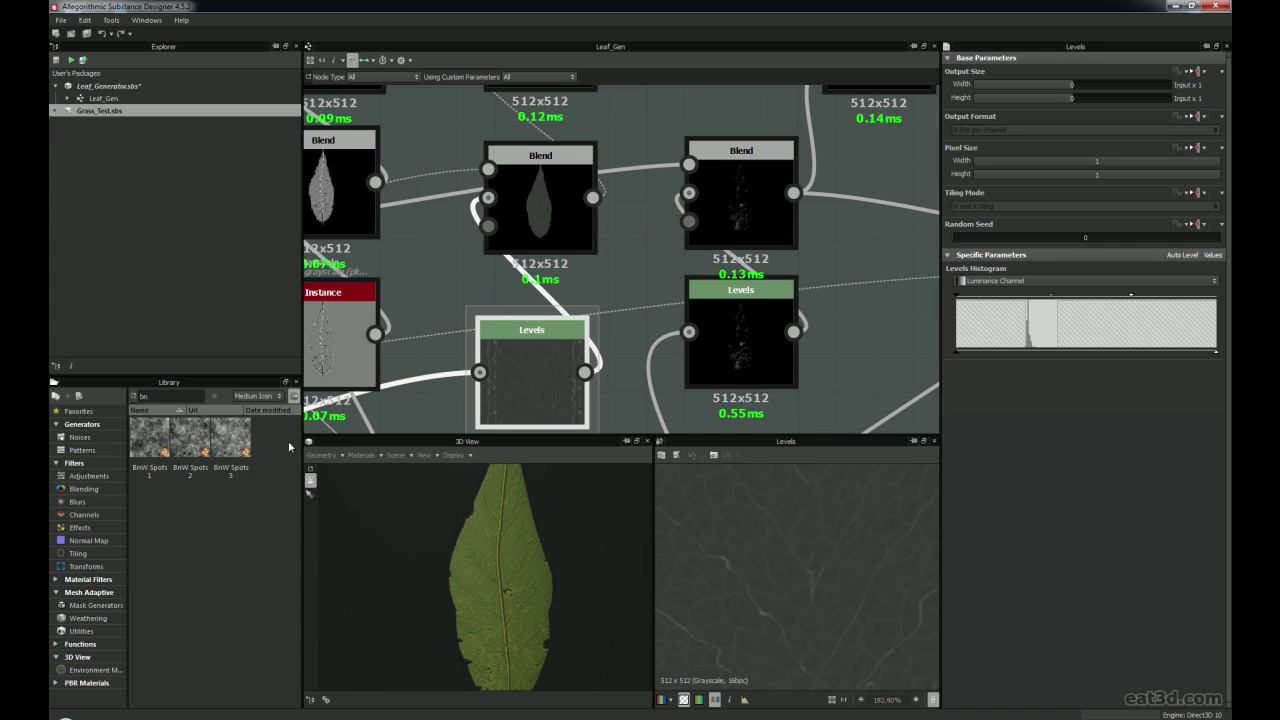
{"action": "scroll", "coordinate": [502, 584], "scroll_direction": "up", "scroll_amount": 3}
{"action": "left_click_drag", "start_coordinate": [531, 376], "coordinate": [533, 350]}
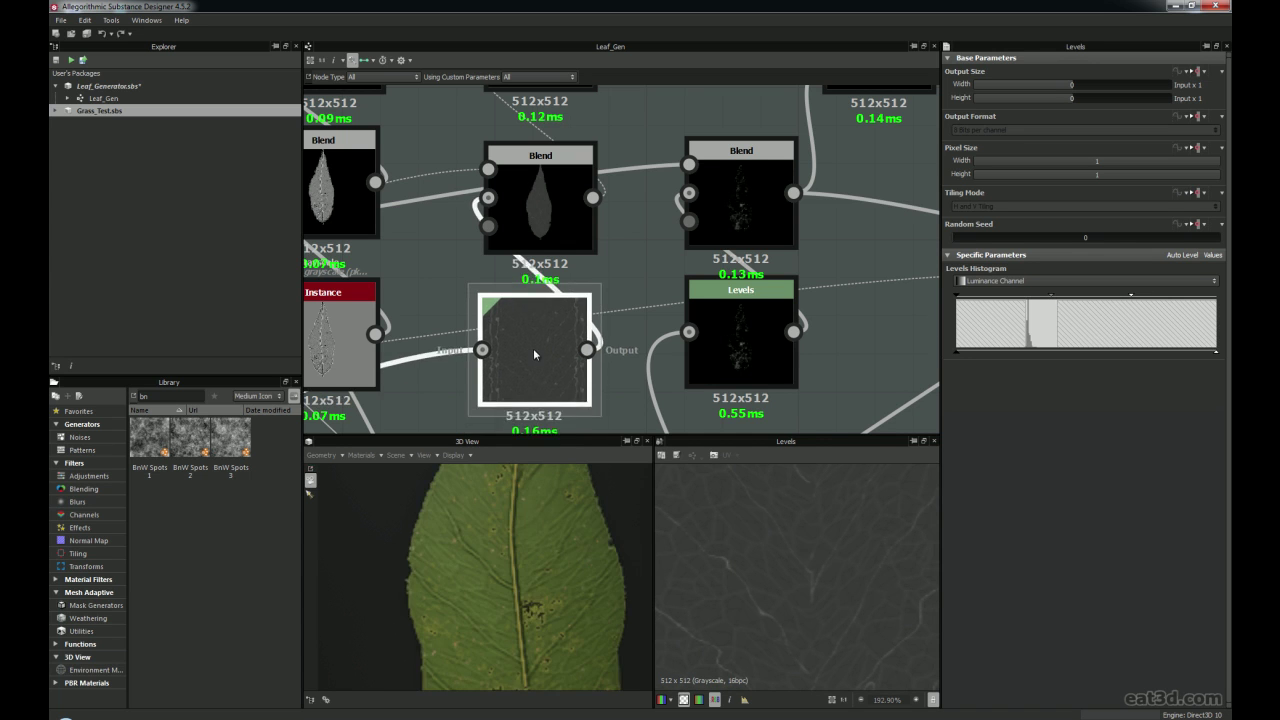
Preview the Multiply Blend above Levels, and inspect how it combines the leaf mask with the vein pattern
{"action": "left_click", "coordinate": [537, 230]}
{"action": "scroll", "coordinate": [537, 230], "scroll_direction": "down", "scroll_amount": 4}
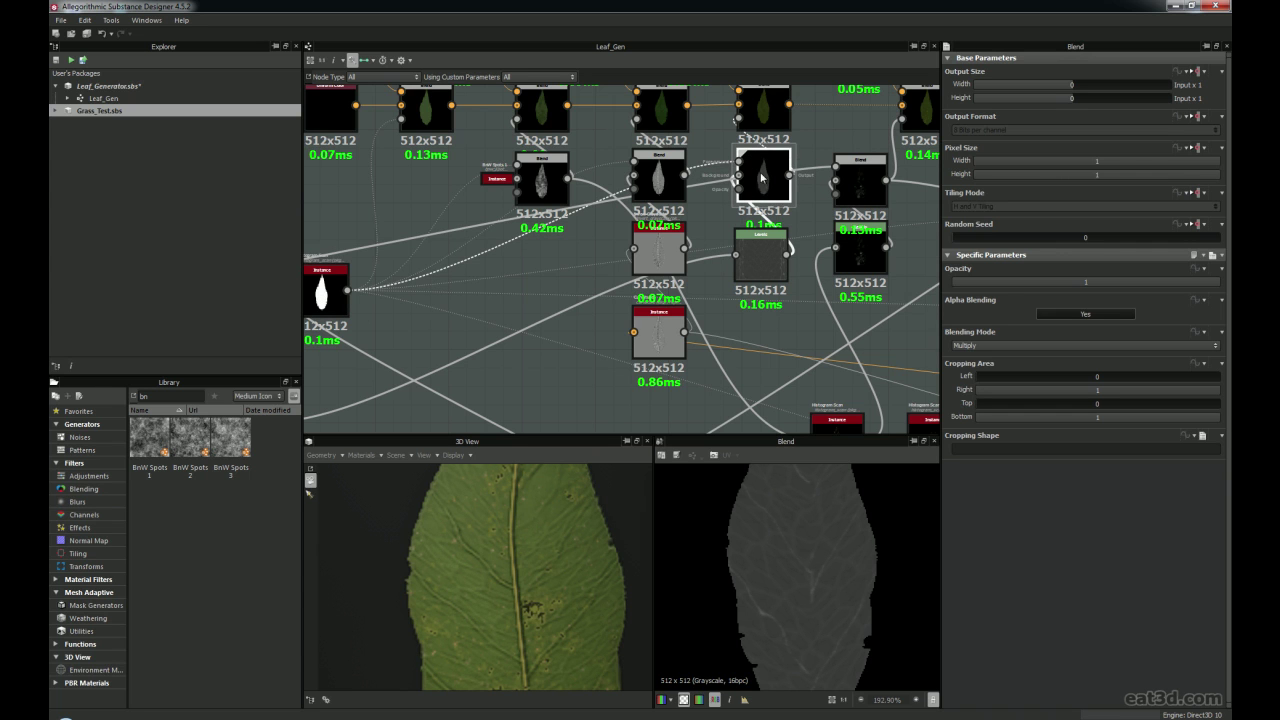
{"action": "left_click_drag", "start_coordinate": [762, 259], "coordinate": [761, 253]}
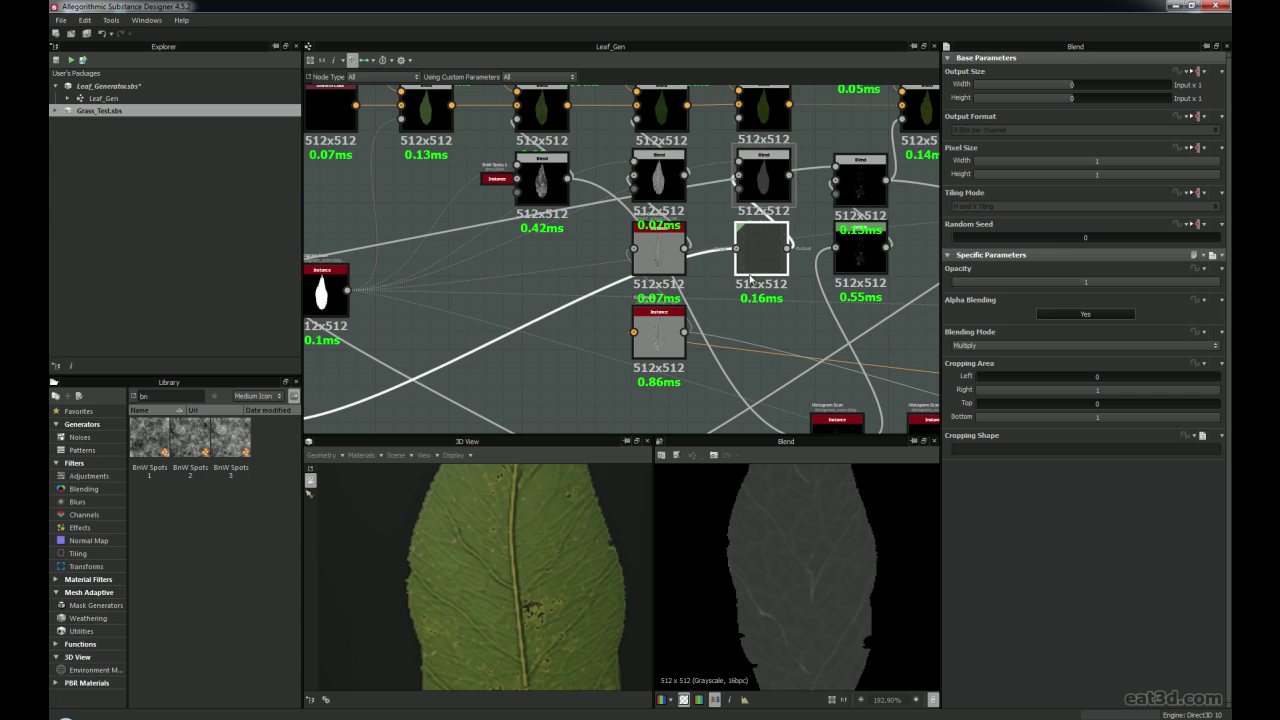
Preview the brown Uniform Color and the color Blend it feeds, and inspect the blended veins up close
{"action": "middle_click_drag", "start_coordinate": [757, 241], "coordinate": [579, 421]}
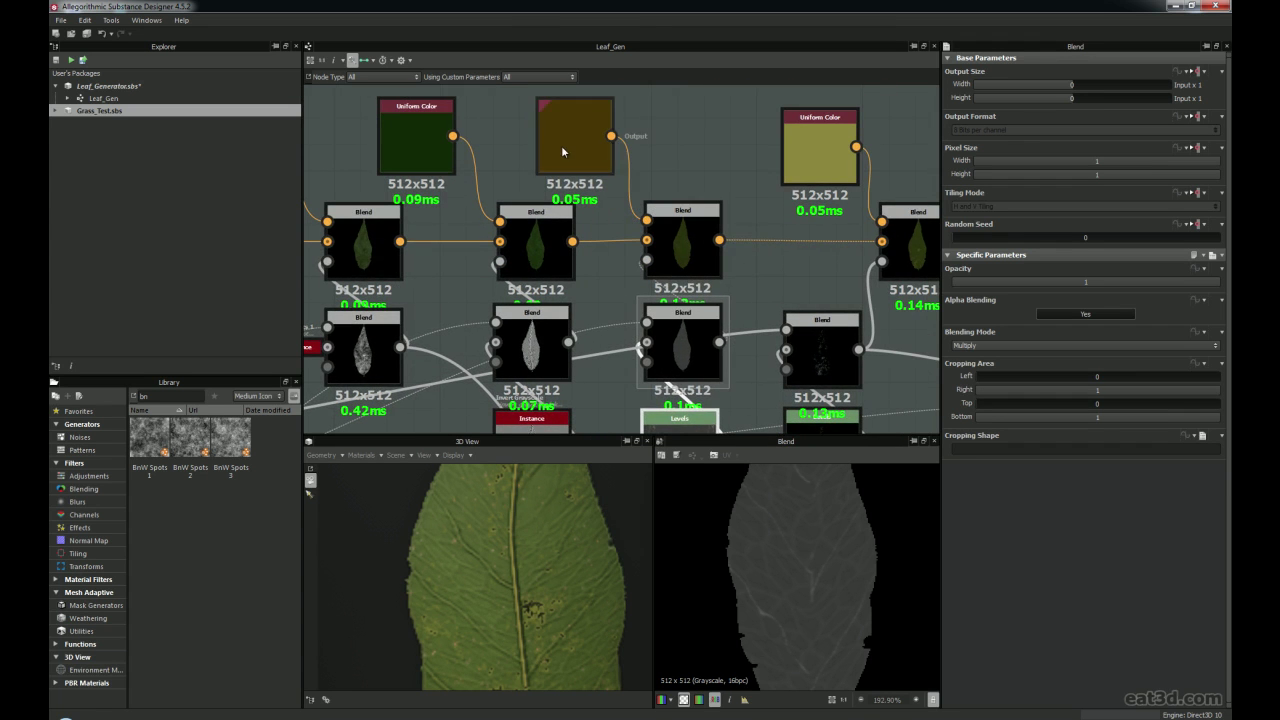
{"action": "left_click", "coordinate": [558, 142]}
{"action": "scroll", "coordinate": [752, 525], "scroll_direction": "down", "scroll_amount": 4}
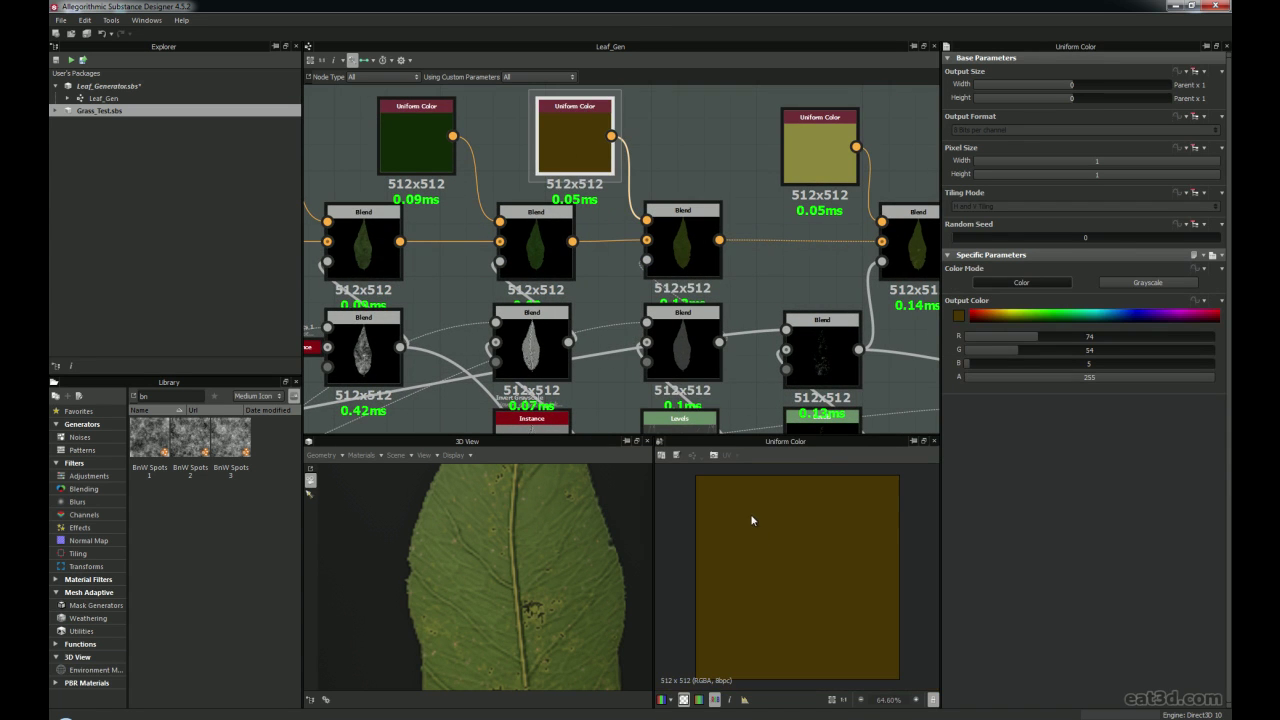
{"action": "left_click", "coordinate": [687, 242]}
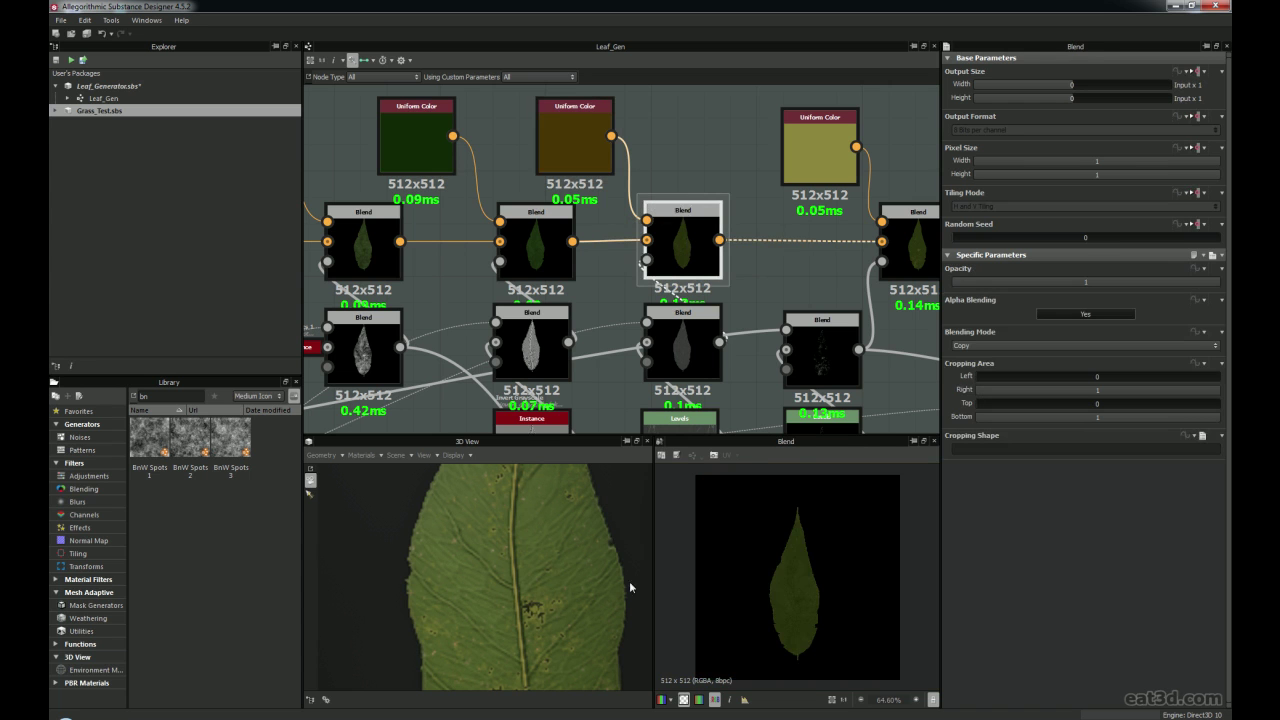
{"action": "scroll", "coordinate": [779, 585], "scroll_direction": "up", "scroll_amount": 9}
{"action": "scroll", "coordinate": [779, 584], "scroll_direction": "up", "scroll_amount": 3}
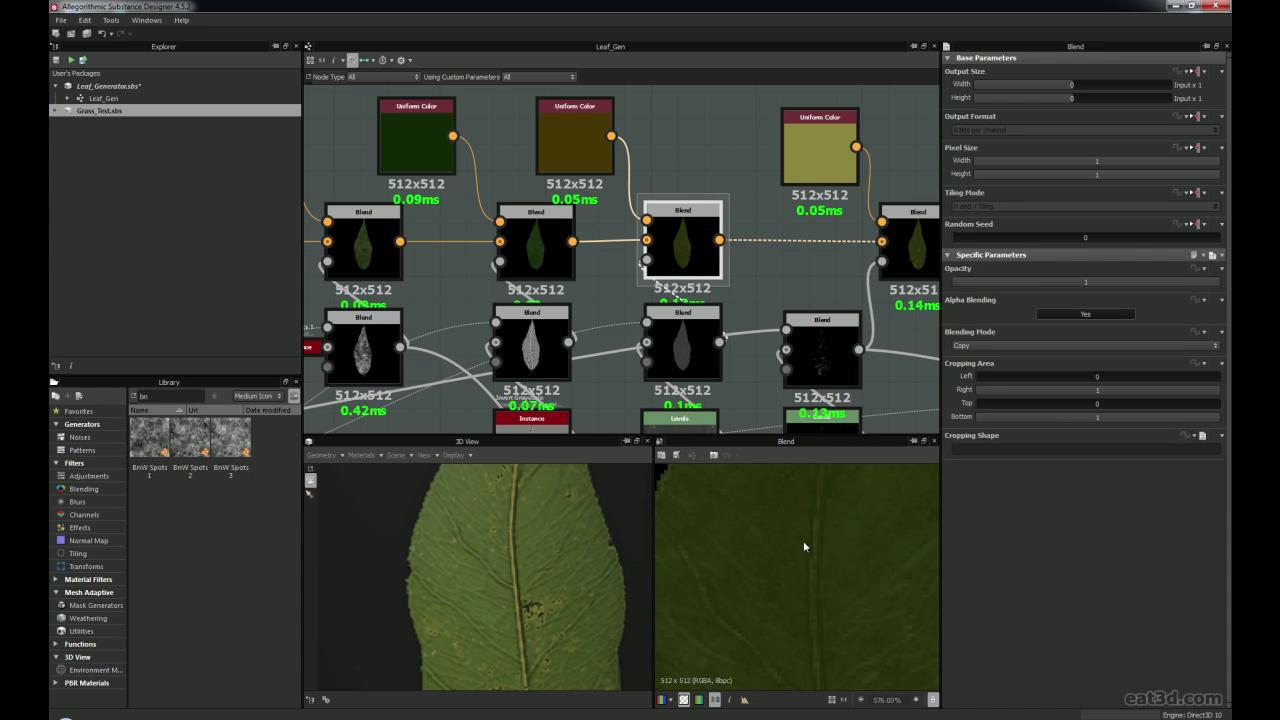
{"action": "scroll", "coordinate": [886, 564], "scroll_direction": "down", "scroll_amount": 3}
{"action": "middle_click_drag", "start_coordinate": [833, 569], "coordinate": [760, 534]}
{"action": "scroll", "coordinate": [766, 543], "scroll_direction": "down", "scroll_amount": 2}
{"action": "scroll", "coordinate": [774, 538], "scroll_direction": "up", "scroll_amount": 2}
Select the grayscale spots Blend below the light yellow color Blend, and trace its input back to the source vein Blend
{"action": "middle_click_drag", "start_coordinate": [737, 283], "coordinate": [651, 334]}
{"action": "scroll", "coordinate": [720, 352], "scroll_direction": "down", "scroll_amount": 2}
{"action": "middle_click_drag", "start_coordinate": [742, 402], "coordinate": [582, 280]}
{"action": "scroll", "coordinate": [582, 280], "scroll_direction": "up", "scroll_amount": 1}
{"action": "scroll", "coordinate": [580, 343], "scroll_direction": "down", "scroll_amount": 2}
{"action": "middle_click_drag", "start_coordinate": [608, 342], "coordinate": [765, 229]}
{"action": "mouse_move", "coordinate": [731, 188]}
{"action": "left_mouse_down"}
{"action": "mouse_move", "coordinate": [746, 187]}
{"action": "mouse_move", "coordinate": [737, 182]}
{"action": "left_mouse_up"}
{"action": "scroll", "coordinate": [727, 198], "scroll_direction": "down", "scroll_amount": 2}
{"action": "middle_click_drag", "start_coordinate": [727, 198], "coordinate": [816, 186]}
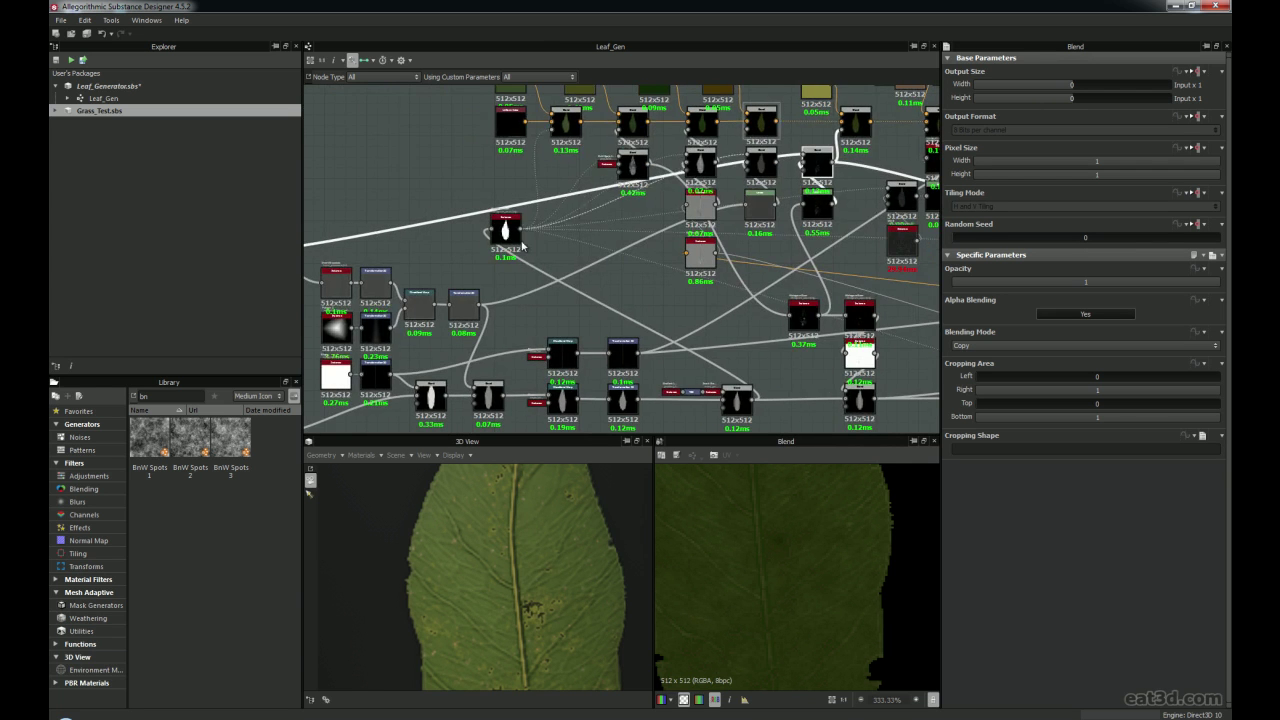
{"action": "middle_click_drag", "start_coordinate": [533, 221], "coordinate": [640, 262]}
{"action": "scroll", "coordinate": [427, 270], "scroll_direction": "up", "scroll_amount": 6}
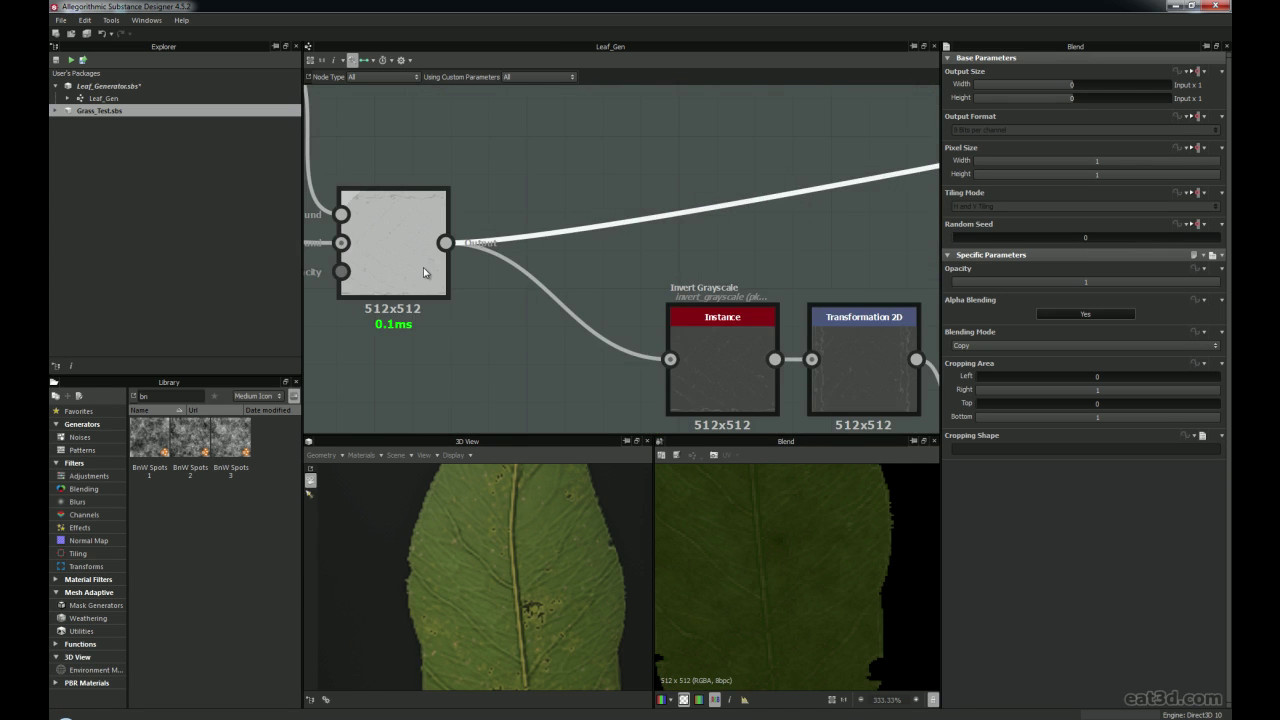
Examine the light gray vein Blend, and follow its output back to the grayscale spots Blend
{"action": "scroll", "coordinate": [861, 316], "scroll_direction": "down", "scroll_amount": 5}
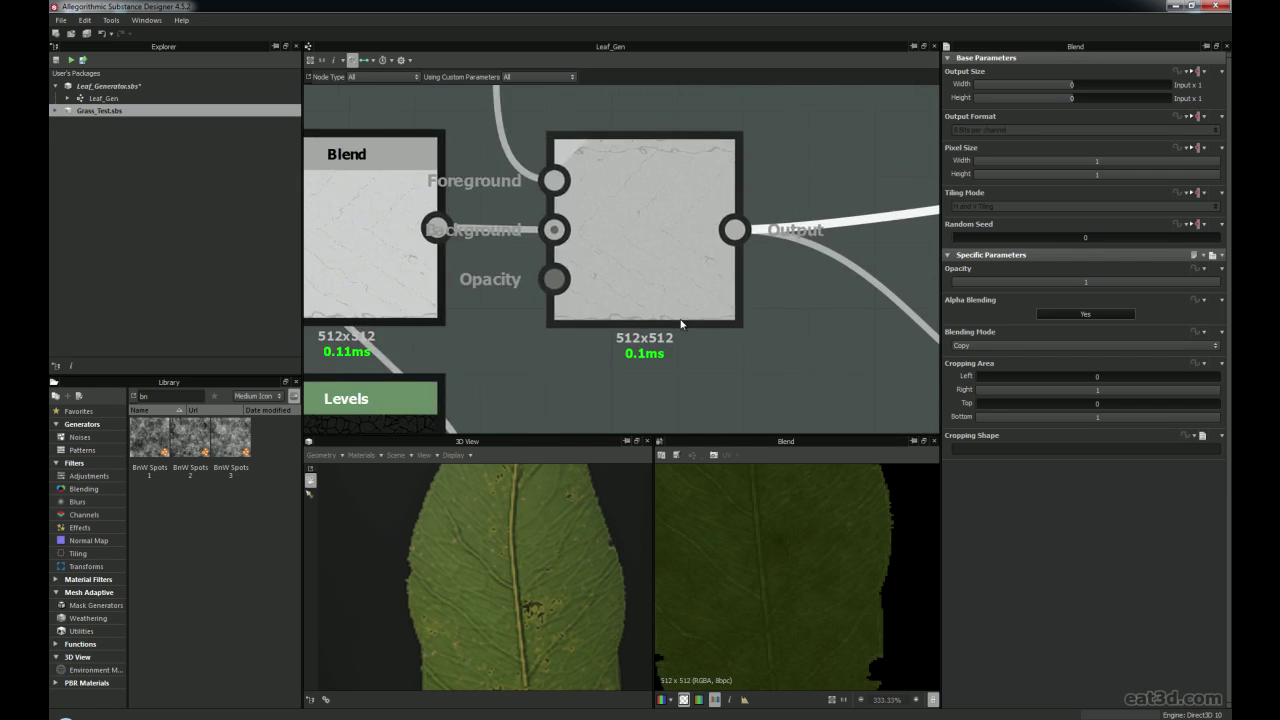
{"action": "middle_click_drag", "start_coordinate": [709, 300], "coordinate": [584, 345]}
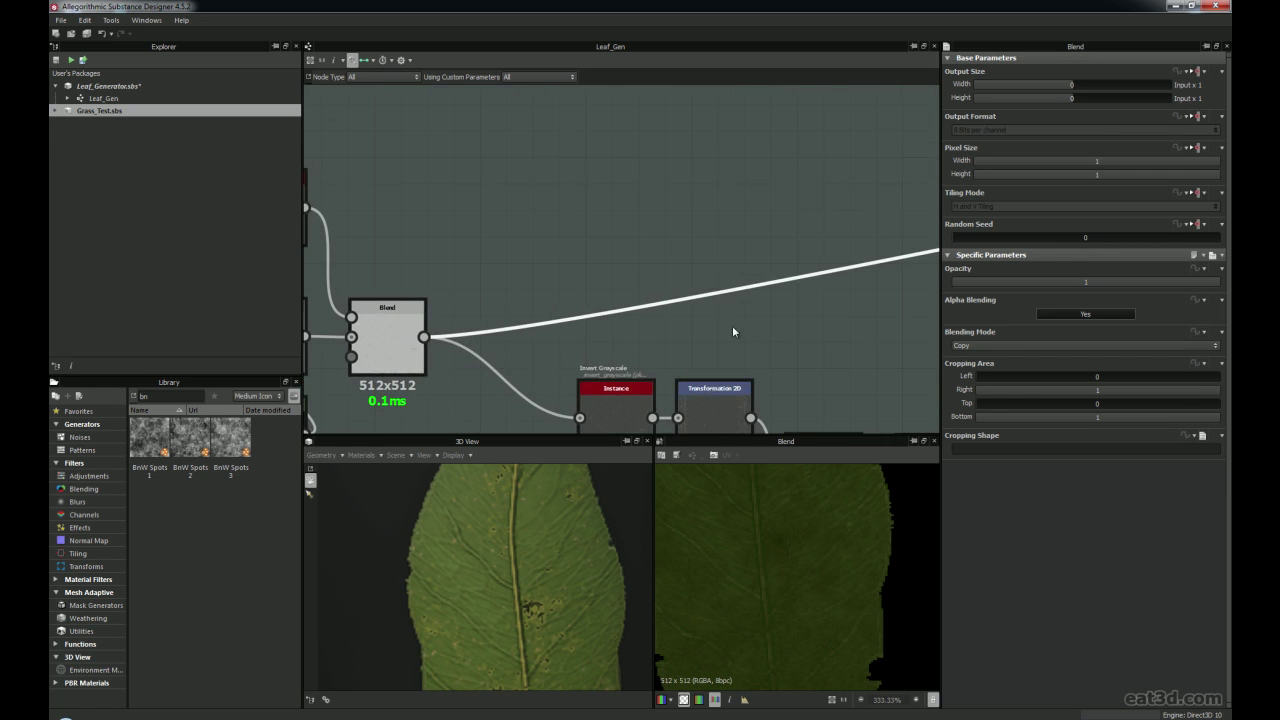
{"action": "scroll", "coordinate": [626, 344], "scroll_direction": "down", "scroll_amount": 2}
{"action": "middle_click_drag", "start_coordinate": [720, 293], "coordinate": [640, 312]}
{"action": "scroll", "coordinate": [647, 321], "scroll_direction": "up", "scroll_amount": 4}
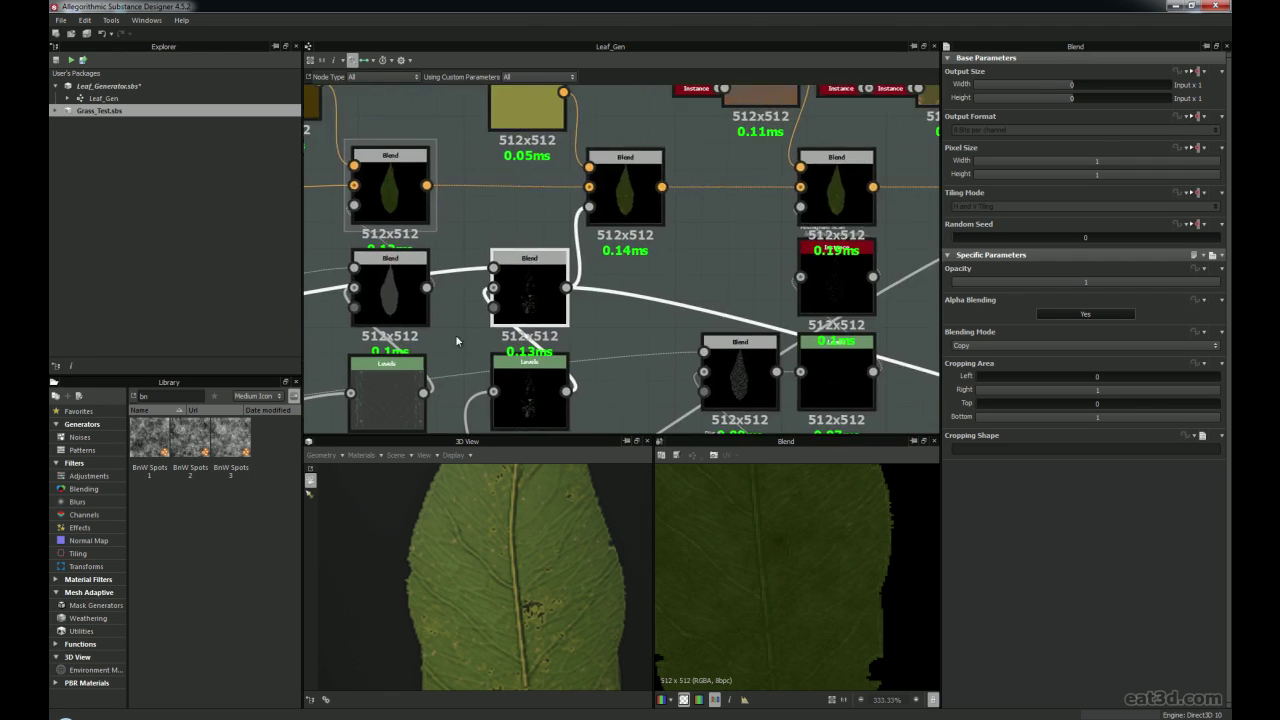
Move the Histogram Scan node up slightly, trace its input to the BnW Spots Blend, and preview that Blend
{"action": "scroll", "coordinate": [577, 326], "scroll_direction": "down", "scroll_amount": 5}
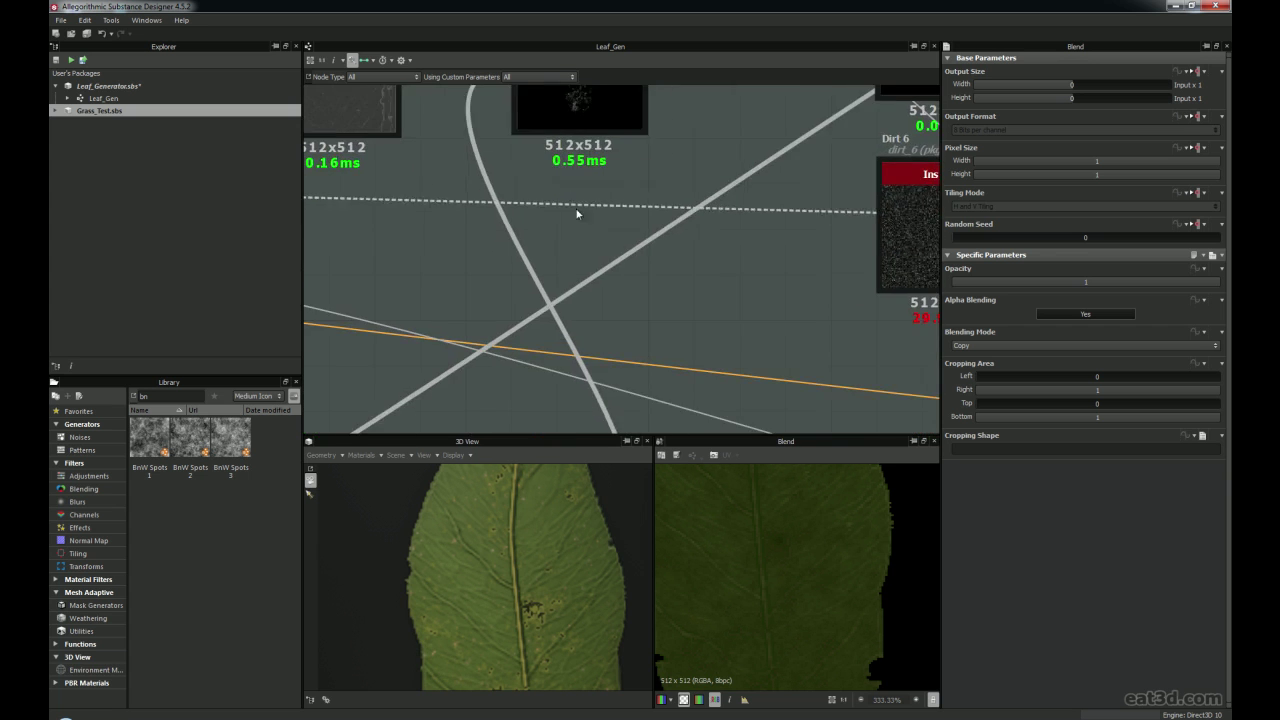
{"action": "middle_click_drag", "start_coordinate": [577, 326], "coordinate": [624, 248]}
{"action": "scroll", "coordinate": [611, 257], "scroll_direction": "up", "scroll_amount": 2}
{"action": "left_click_drag", "start_coordinate": [592, 286], "coordinate": [573, 241]}
{"action": "scroll", "coordinate": [560, 243], "scroll_direction": "down", "scroll_amount": 3}
{"action": "middle_click_drag", "start_coordinate": [558, 245], "coordinate": [583, 330]}
{"action": "scroll", "coordinate": [340, 138], "scroll_direction": "up", "scroll_amount": 5}
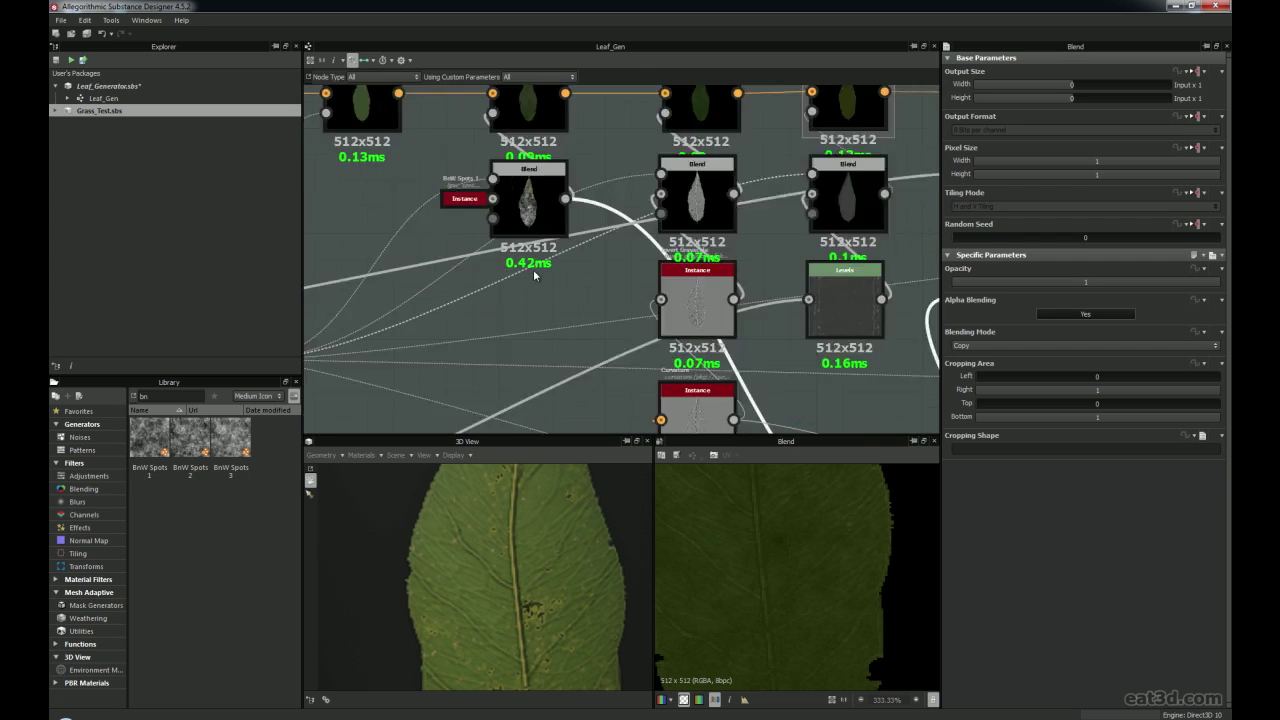
{"action": "left_click", "coordinate": [521, 176]}
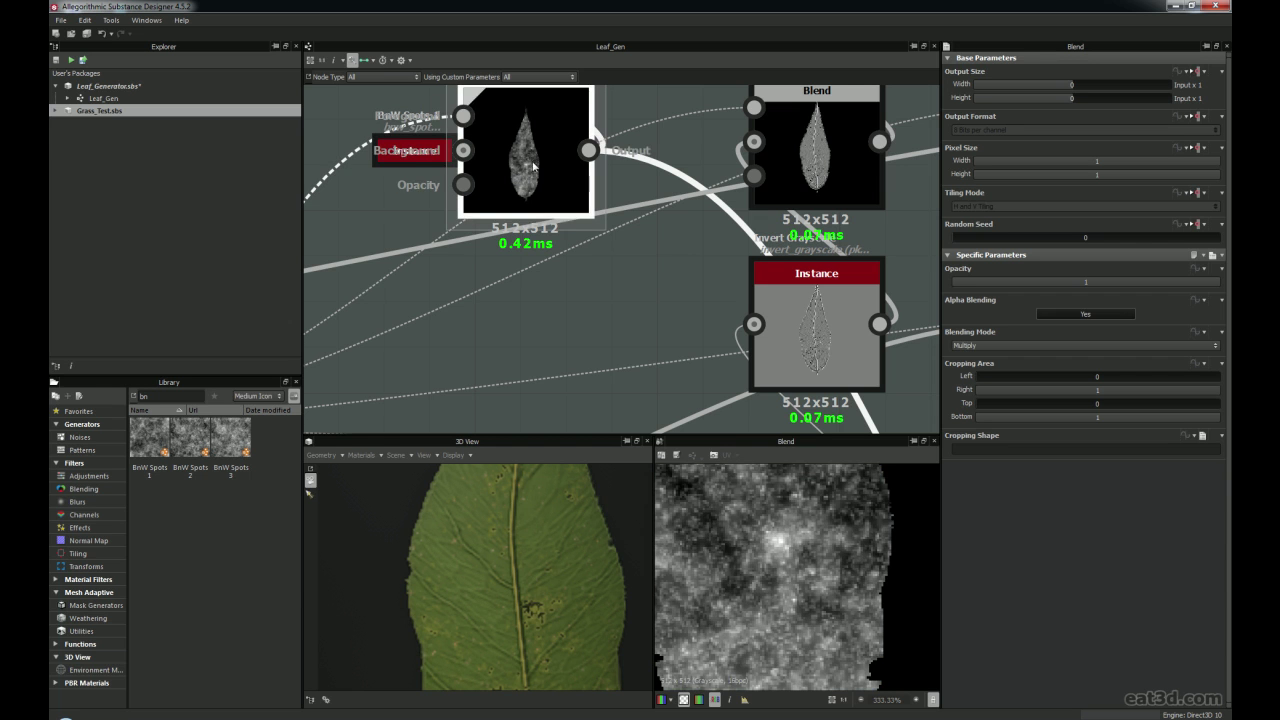
Preview the Histogram Scan fed by the BnW Spots Blend, and inspect the isolated spots across the leaf
{"action": "scroll", "coordinate": [670, 342], "scroll_direction": "down", "scroll_amount": 3}
{"action": "middle_click_drag", "start_coordinate": [660, 300], "coordinate": [488, 146]}
{"action": "left_click_drag", "start_coordinate": [645, 315], "coordinate": [595, 247]}
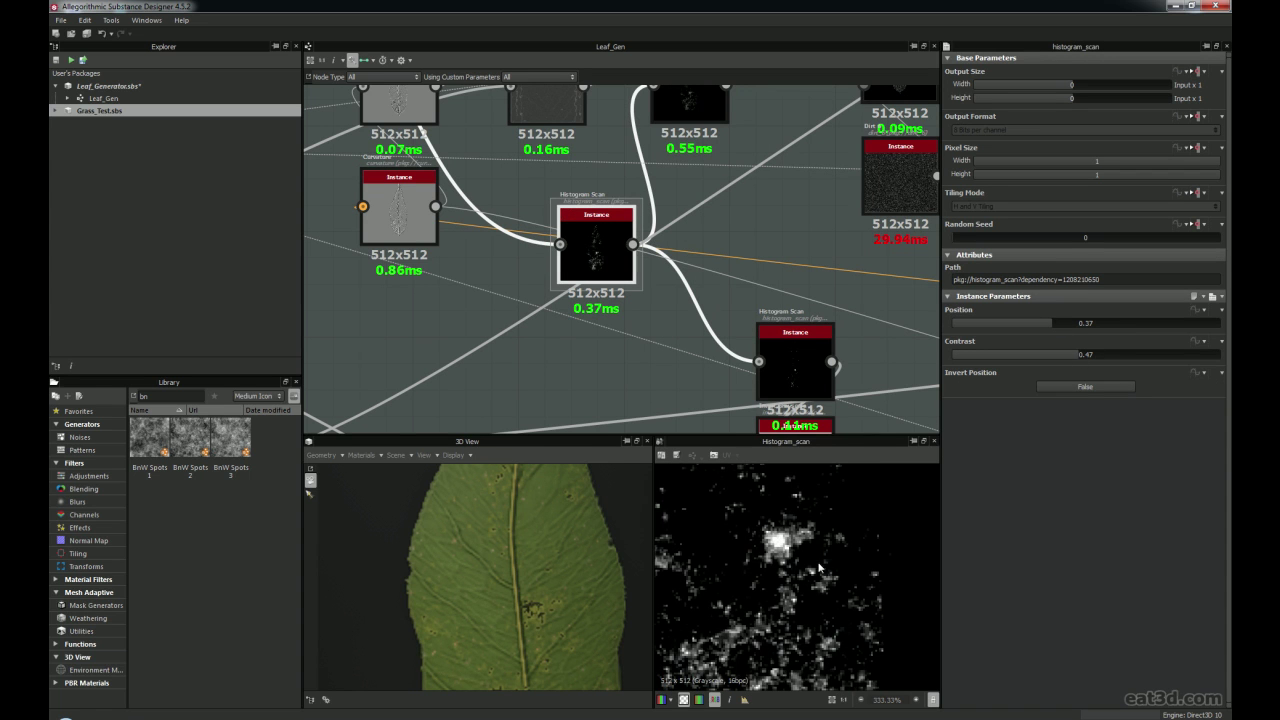
{"action": "scroll", "coordinate": [818, 562], "scroll_direction": "down", "scroll_amount": 5}
{"action": "middle_click_drag", "start_coordinate": [831, 517], "coordinate": [832, 527]}
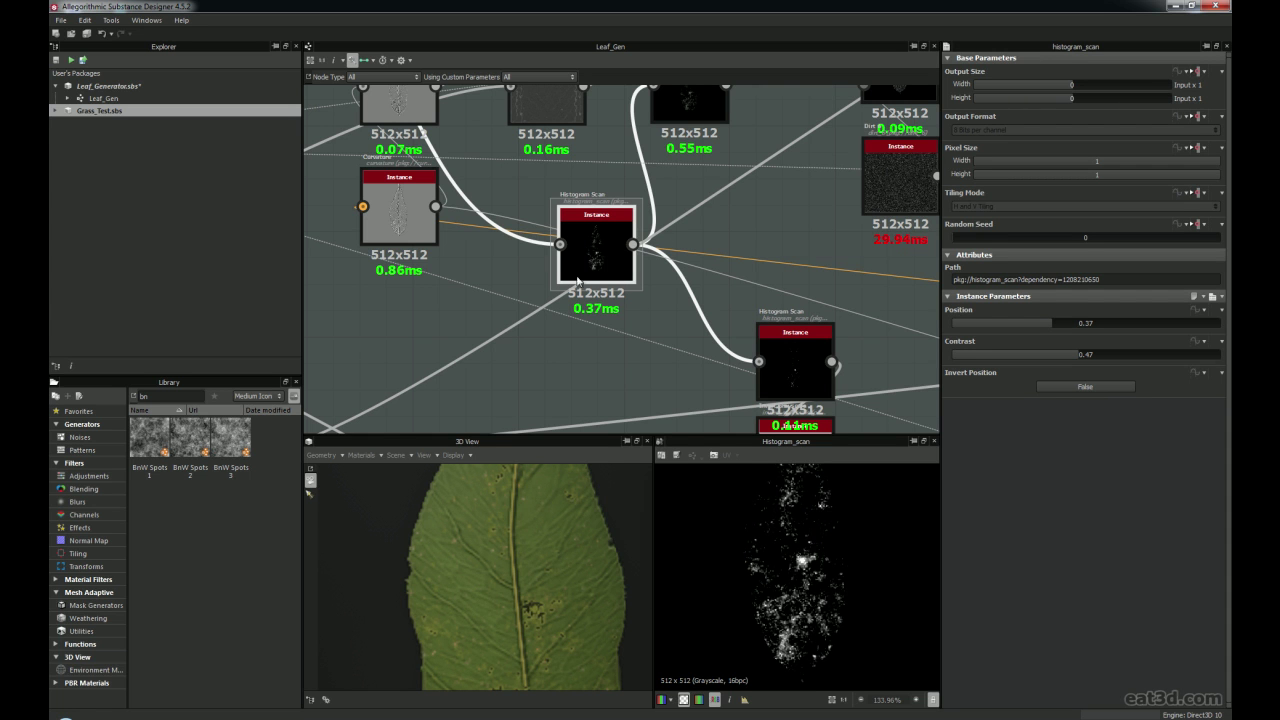
Compare the scanned spots with the damage on the 3D leaf, and reposition the Histogram Scan node slightly
{"action": "scroll", "coordinate": [600, 340], "scroll_direction": "down", "scroll_amount": 1}
{"action": "scroll", "coordinate": [617, 278], "scroll_direction": "down", "scroll_amount": 1}
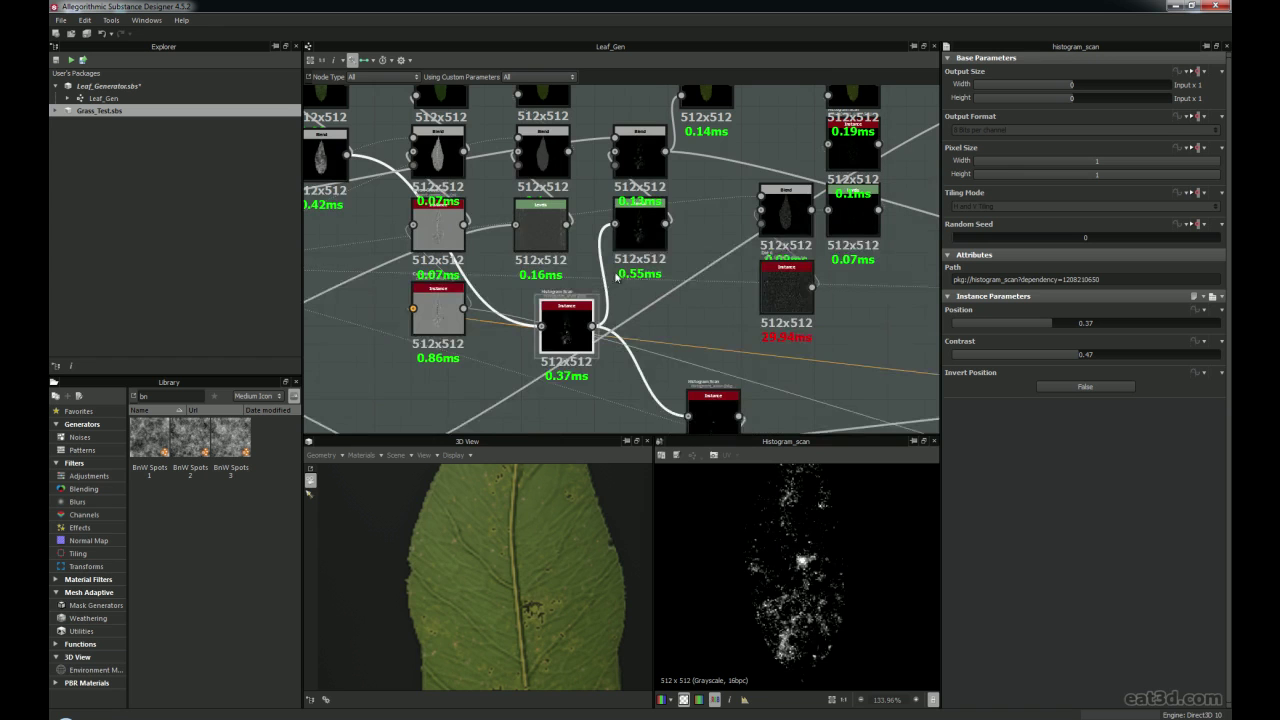
{"action": "scroll", "coordinate": [485, 540], "scroll_direction": "up", "scroll_amount": 5}
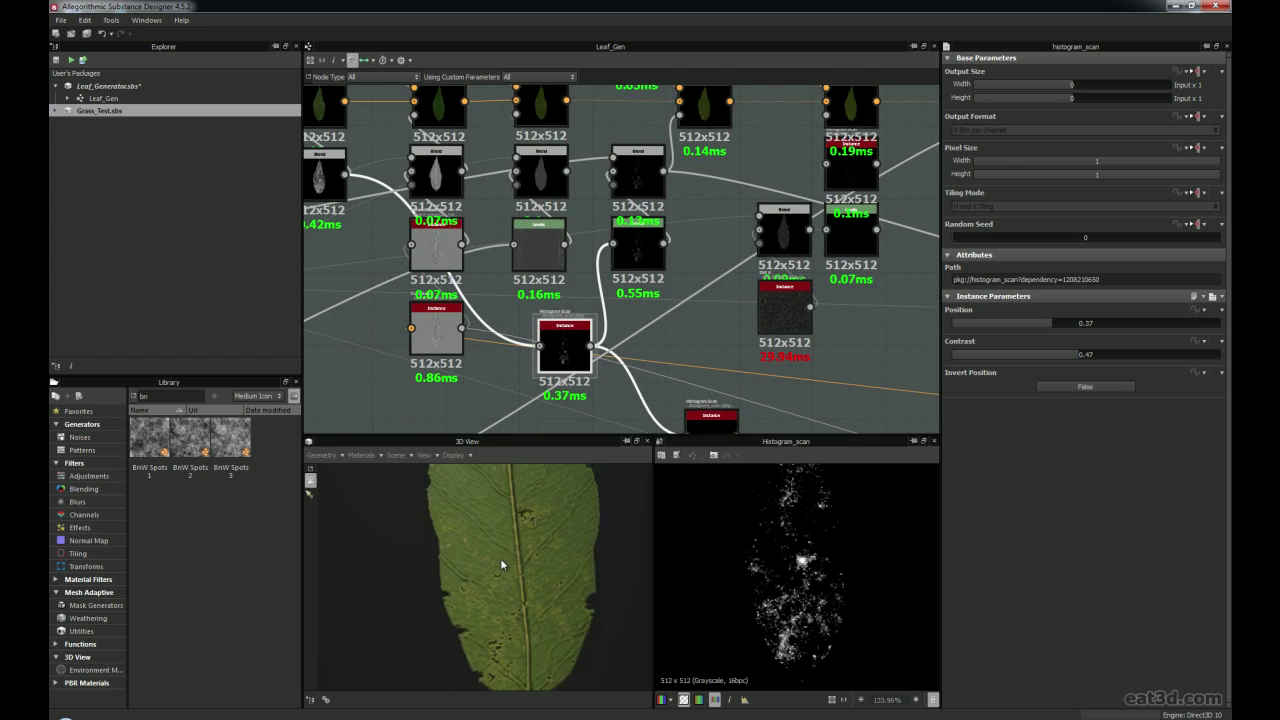
{"action": "middle_click_drag", "start_coordinate": [594, 372], "coordinate": [572, 409]}
{"action": "mouse_move", "coordinate": [550, 395]}
{"action": "left_mouse_down"}
{"action": "mouse_move", "coordinate": [538, 394]}
{"action": "mouse_move", "coordinate": [568, 391]}
{"action": "left_mouse_up"}
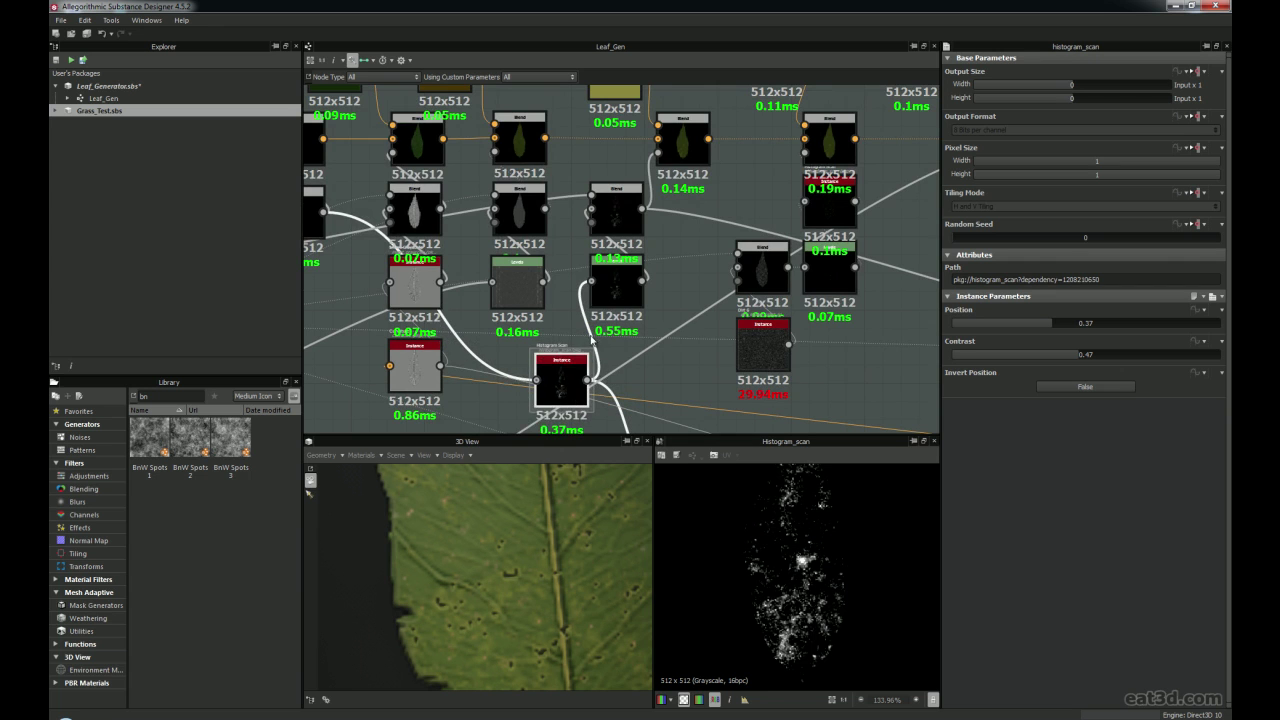
Preview the lower Multiply Blend that cuts holes into the leaf, and the Invert Grayscale node feeding it
{"action": "scroll", "coordinate": [659, 376], "scroll_direction": "down", "scroll_amount": 2}
{"action": "middle_click_drag", "start_coordinate": [658, 375], "coordinate": [529, 205]}
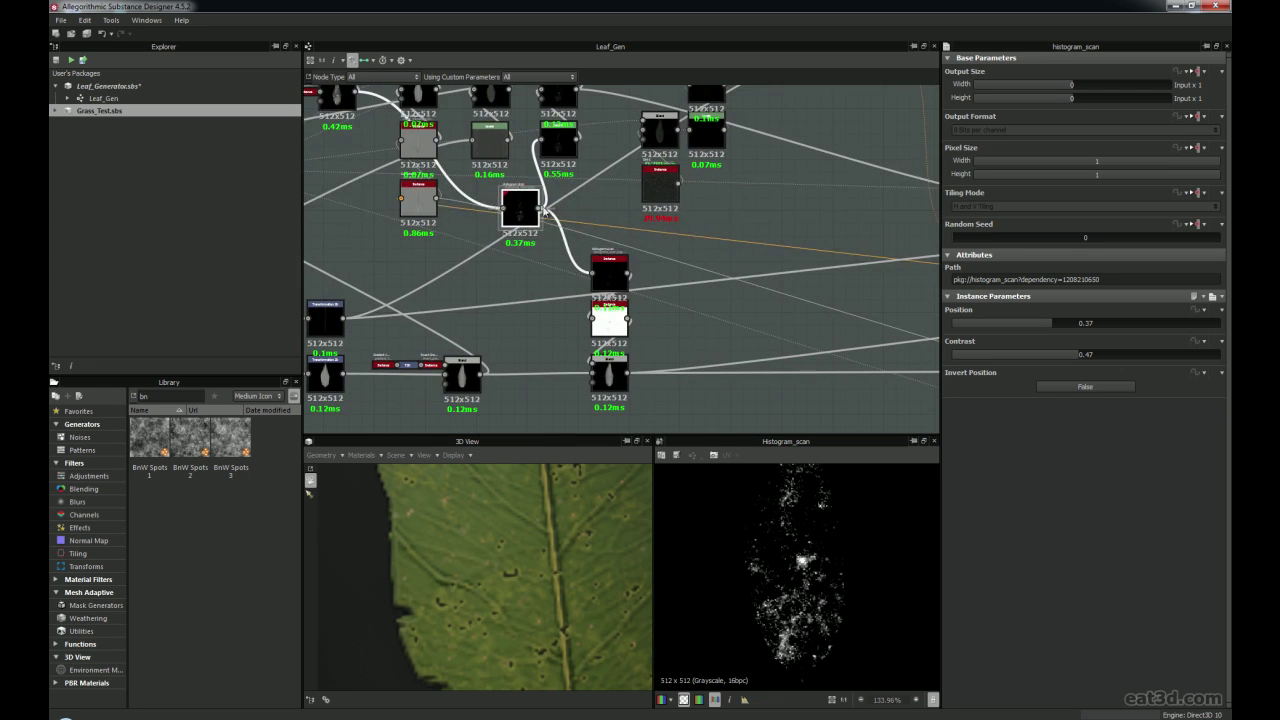
{"action": "double_click", "coordinate": [607, 376]}
{"action": "scroll", "coordinate": [797, 572], "scroll_direction": "down", "scroll_amount": 2}
{"action": "scroll", "coordinate": [799, 575], "scroll_direction": "up", "scroll_amount": 3}
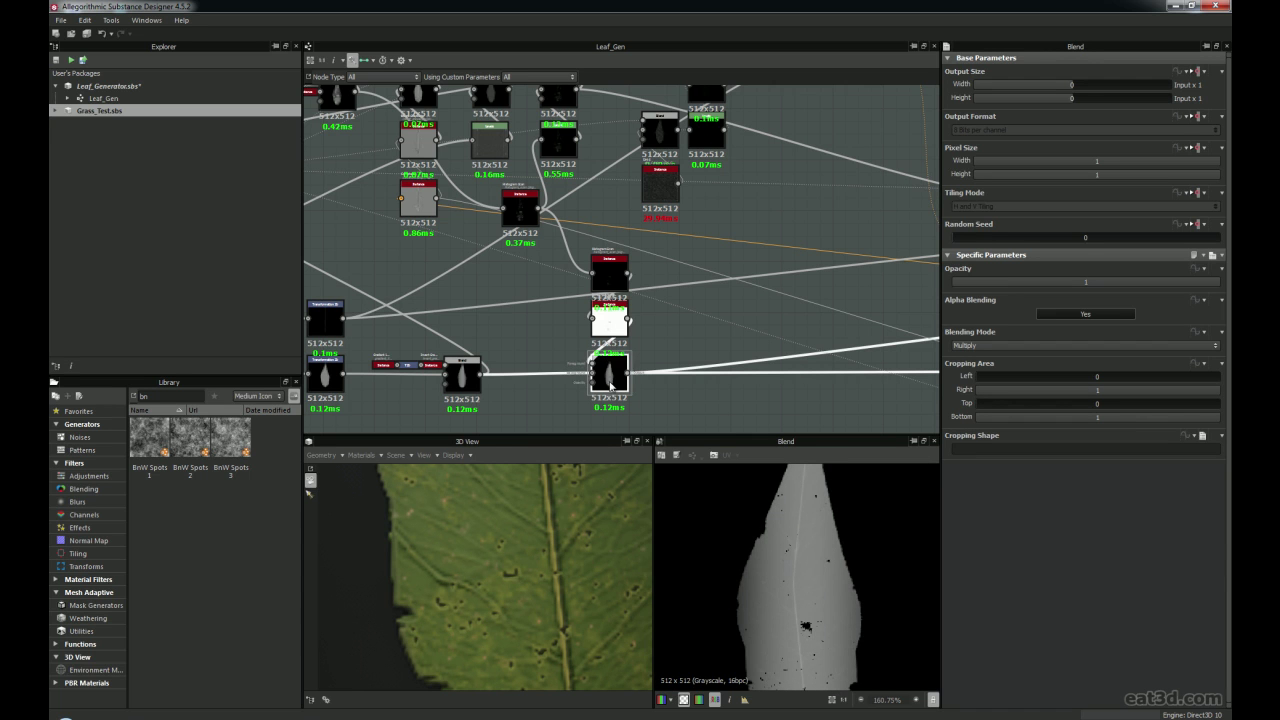
{"action": "scroll", "coordinate": [797, 650], "scroll_direction": "up", "scroll_amount": 3}
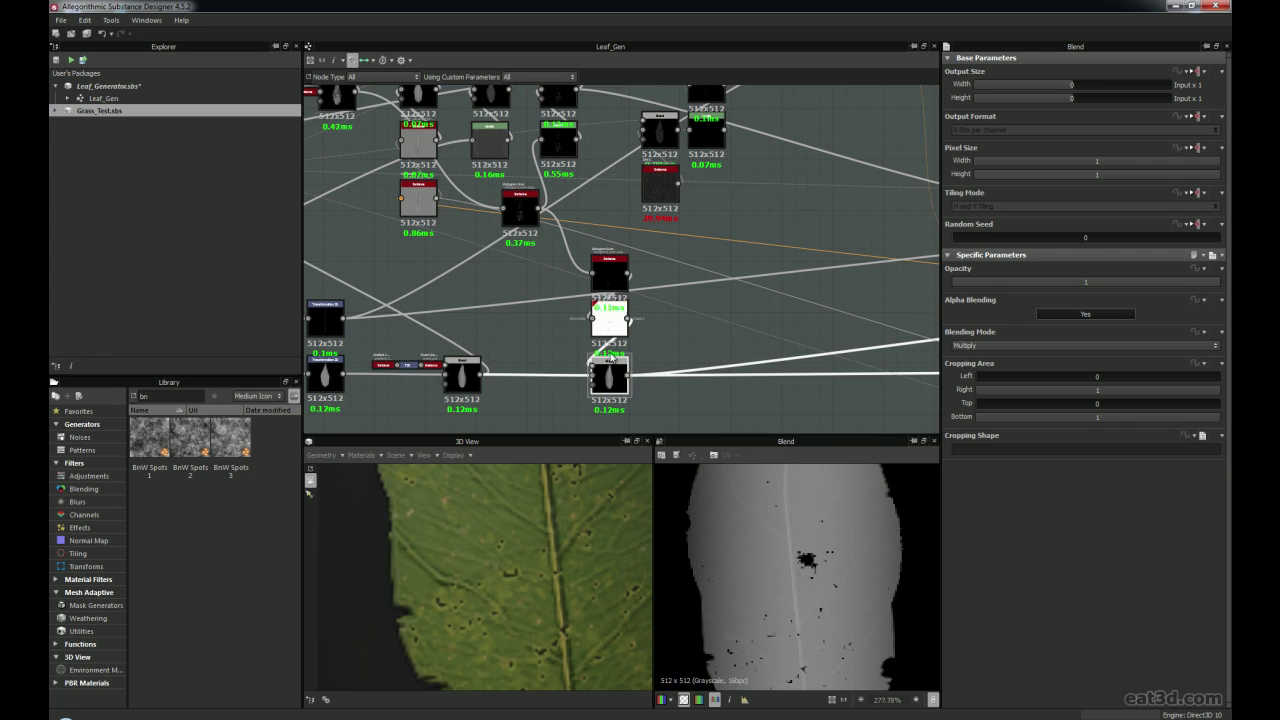
{"action": "double_click", "coordinate": [614, 322]}
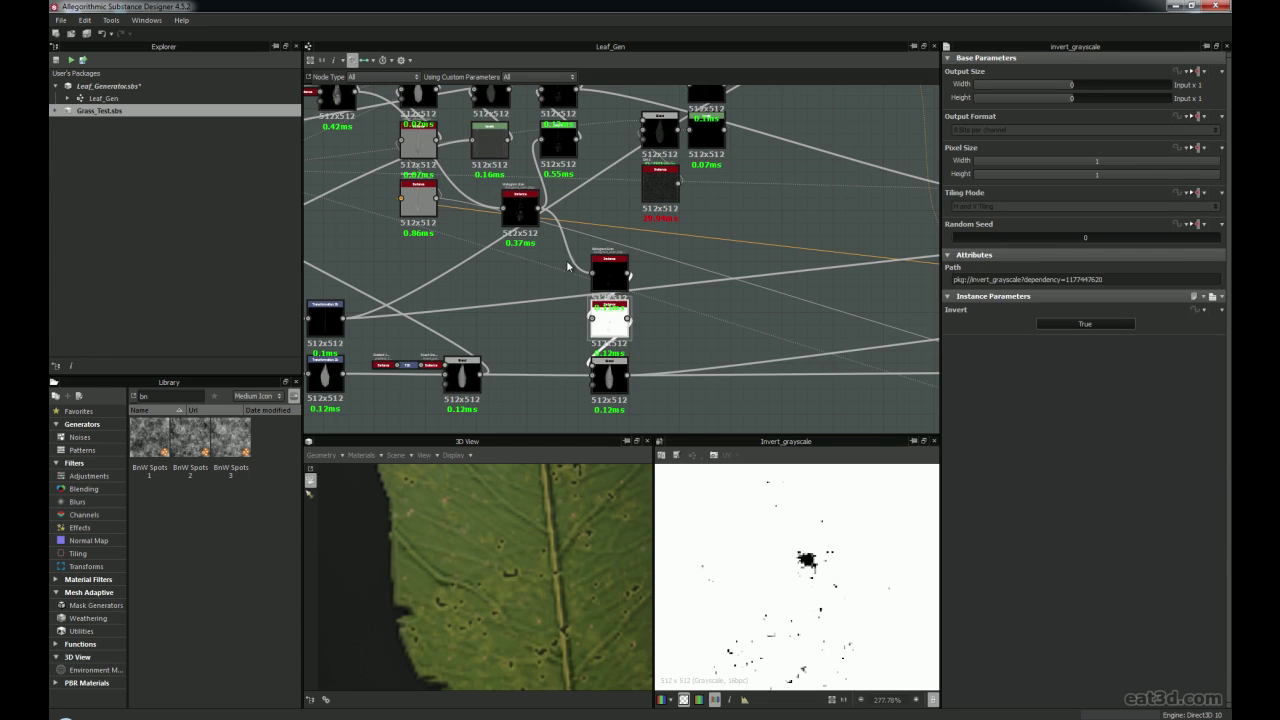
Preview the lower Histogram Scan that feeds the Invert Grayscale node, and set its Position to 0.36
{"action": "double_click", "coordinate": [609, 272]}
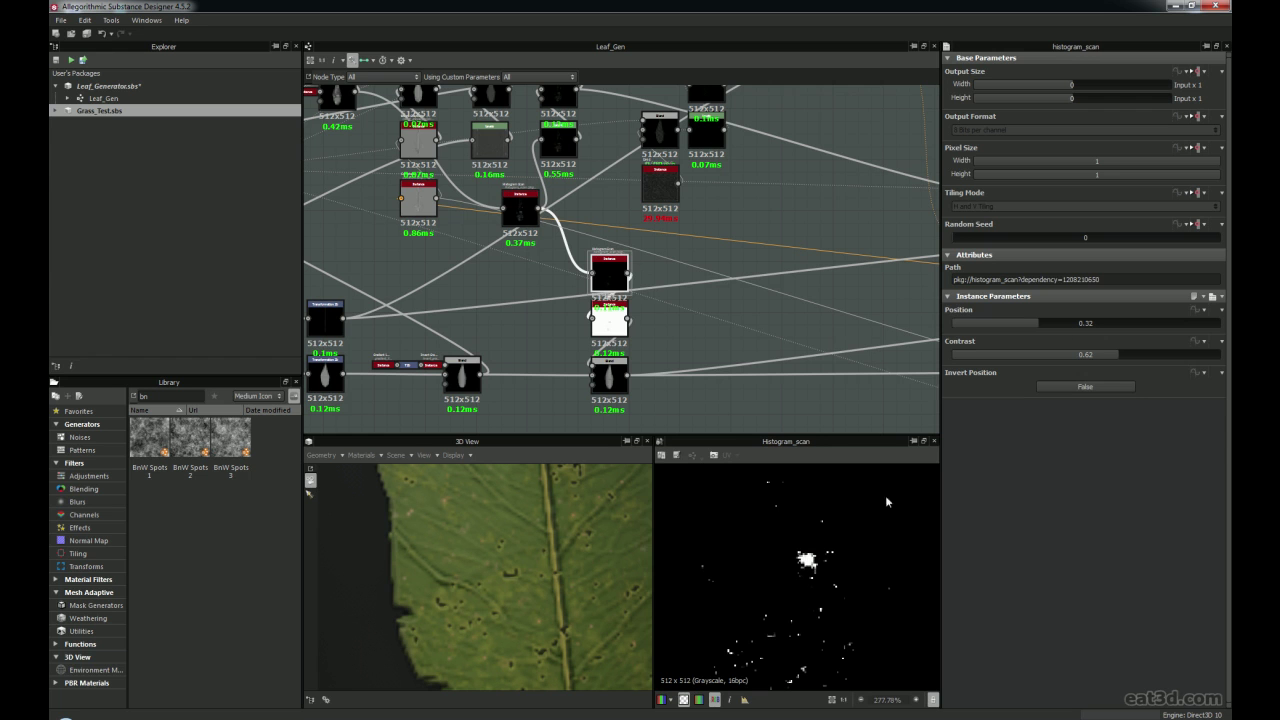
{"action": "mouse_move", "coordinate": [1040, 327]}
{"action": "left_mouse_down"}
{"action": "mouse_move", "coordinate": [1130, 325]}
{"action": "mouse_move", "coordinate": [1025, 323]}
{"action": "mouse_move", "coordinate": [1050, 322]}
{"action": "left_mouse_up"}
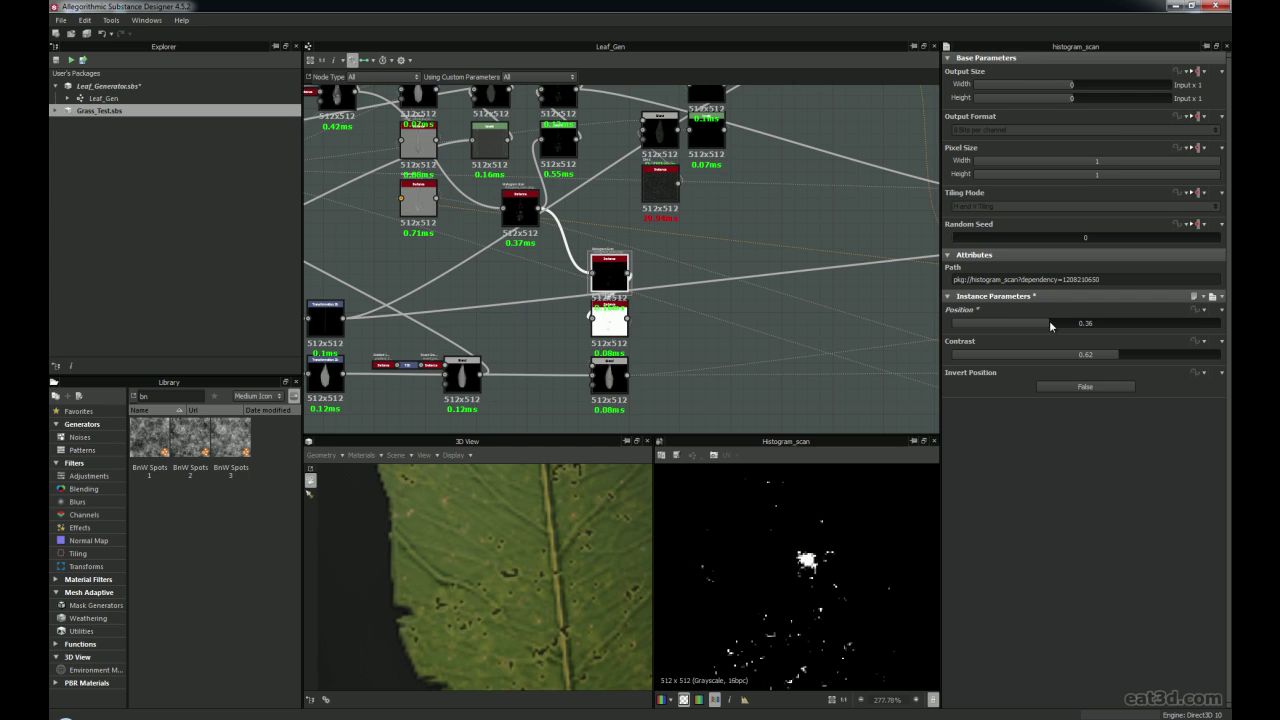
Compare the upper Histogram Scan's preview and settings with those of the lower Histogram Scan it feeds
{"action": "scroll", "coordinate": [590, 243], "scroll_direction": "up", "scroll_amount": 3}
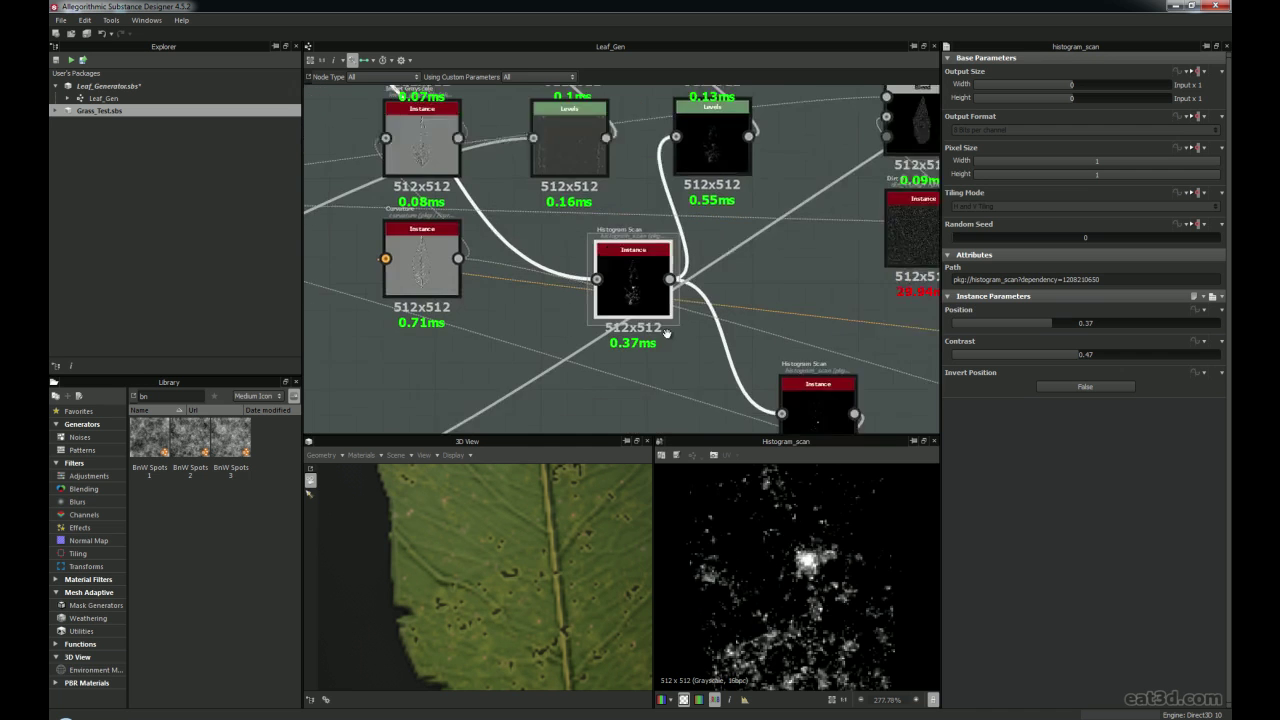
{"action": "left_click_drag", "start_coordinate": [679, 307], "coordinate": [665, 294]}
{"action": "middle_click_drag", "start_coordinate": [763, 339], "coordinate": [614, 204]}
{"action": "middle_click_drag", "start_coordinate": [716, 286], "coordinate": [654, 189]}
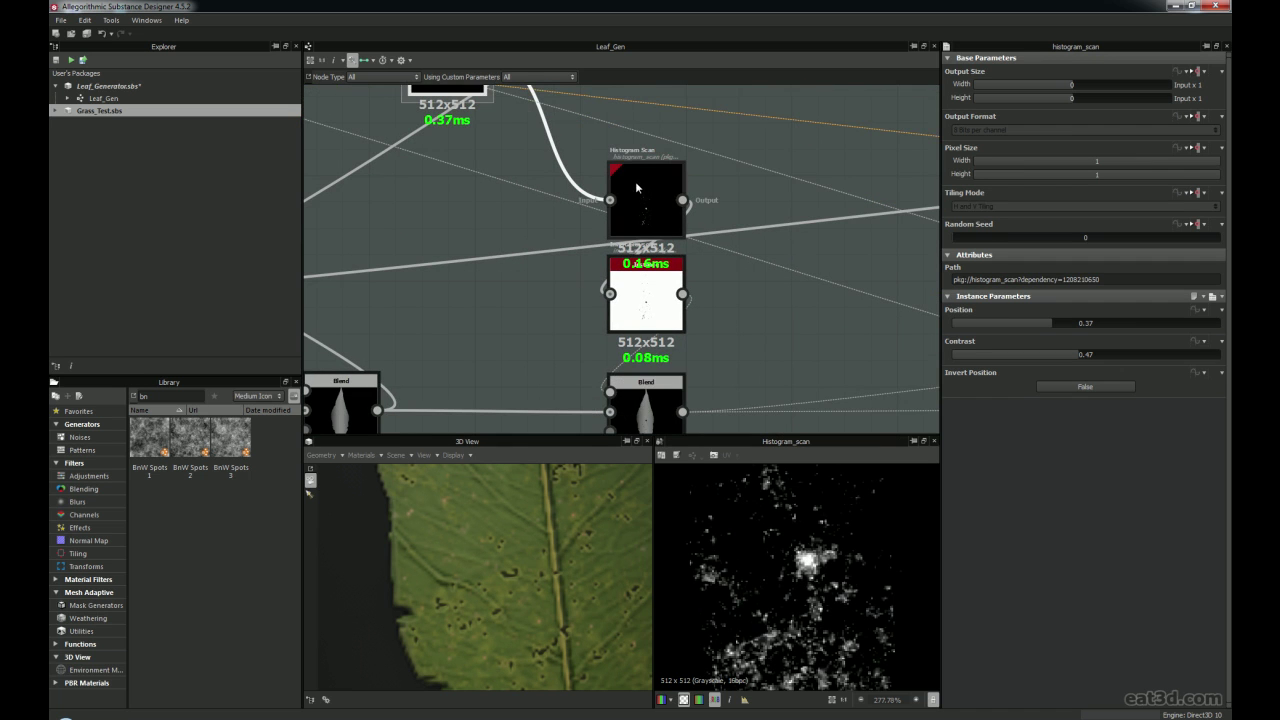
{"action": "left_click", "coordinate": [640, 217]}
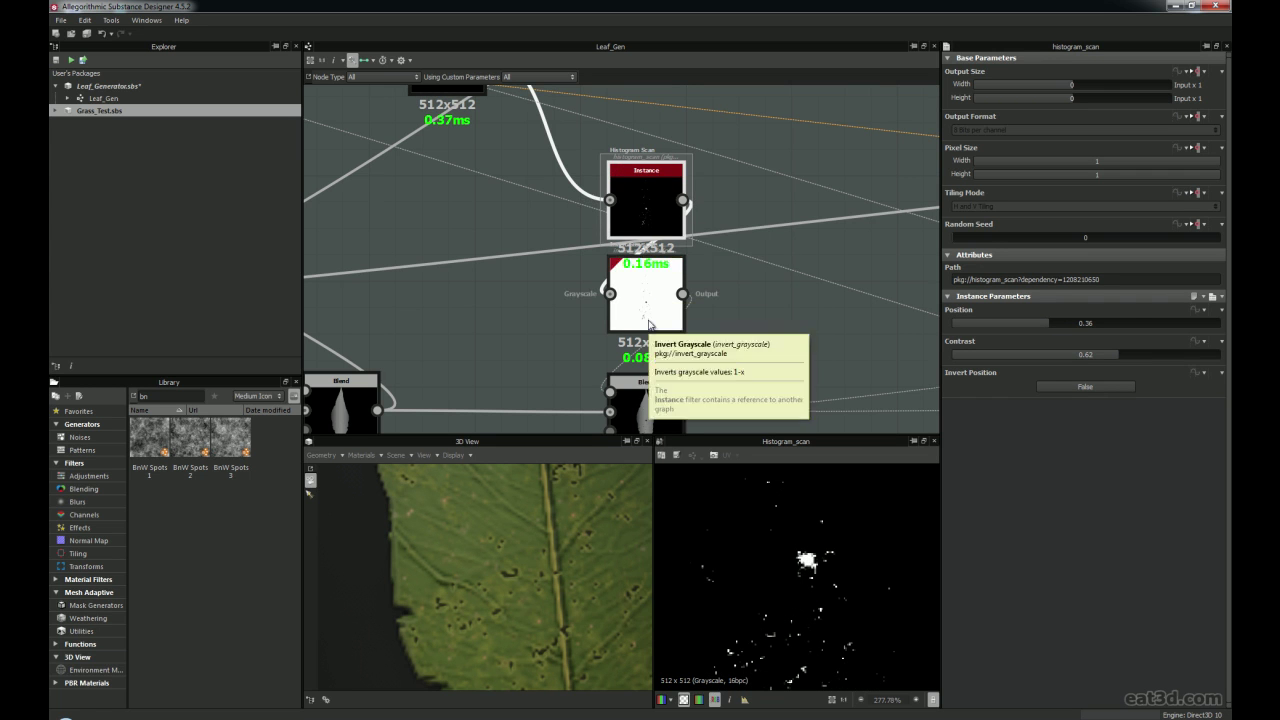
Preview the Invert Grayscale node and inspect its connection to the Multiply Blend below it
{"action": "left_click", "coordinate": [649, 325]}
{"action": "middle_click_drag", "start_coordinate": [766, 376], "coordinate": [751, 286]}
{"action": "scroll", "coordinate": [796, 543], "scroll_direction": "down", "scroll_amount": 4}
{"action": "scroll", "coordinate": [797, 540], "scroll_direction": "up", "scroll_amount": 2}
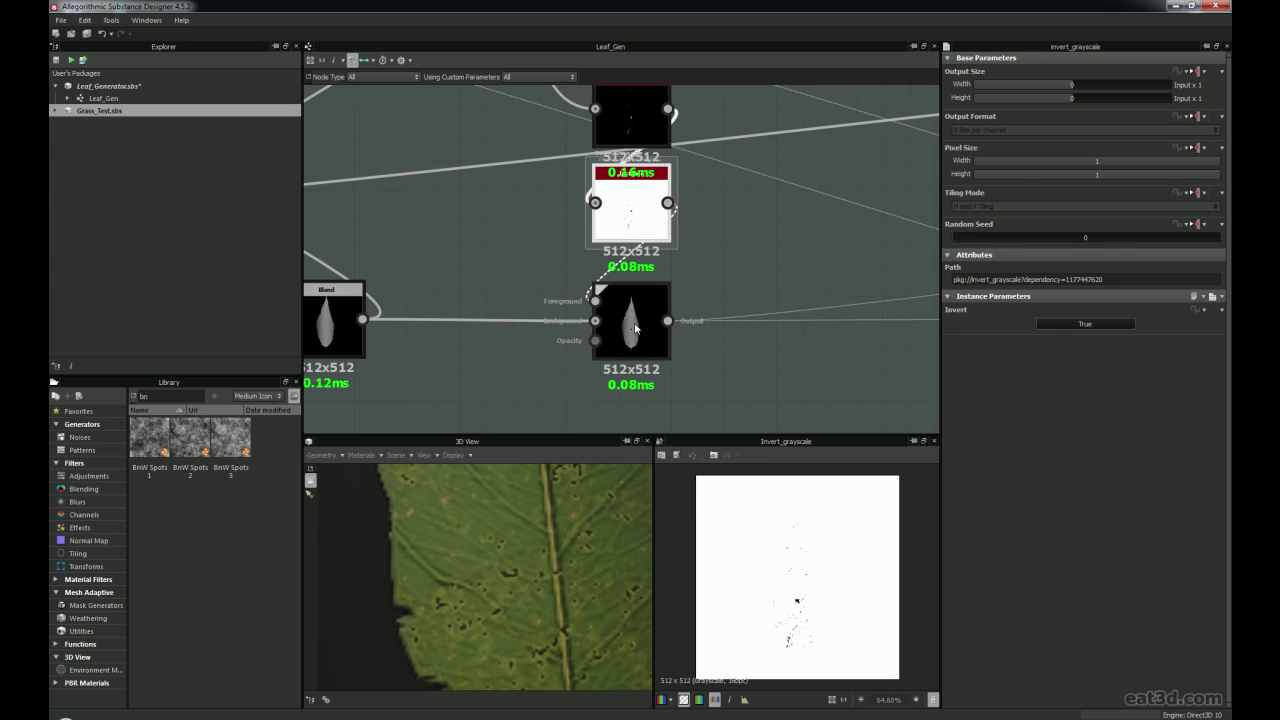
{"action": "scroll", "coordinate": [638, 340], "scroll_direction": "up", "scroll_amount": 2}
{"action": "scroll", "coordinate": [632, 240], "scroll_direction": "down", "scroll_amount": 3}
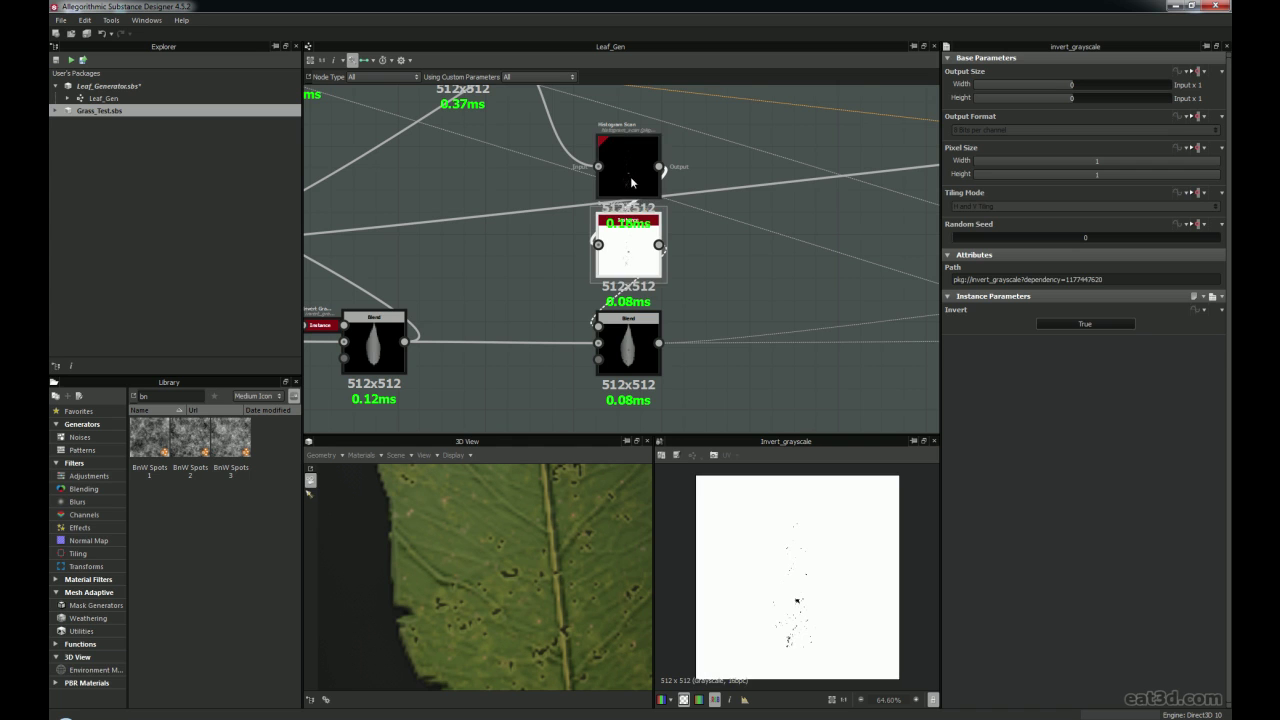
Preview the lower Histogram Scan, the Invert Grayscale and the Multiply Blend in sequence, and examine the holes cut into the leaf
{"action": "left_click", "coordinate": [631, 184]}
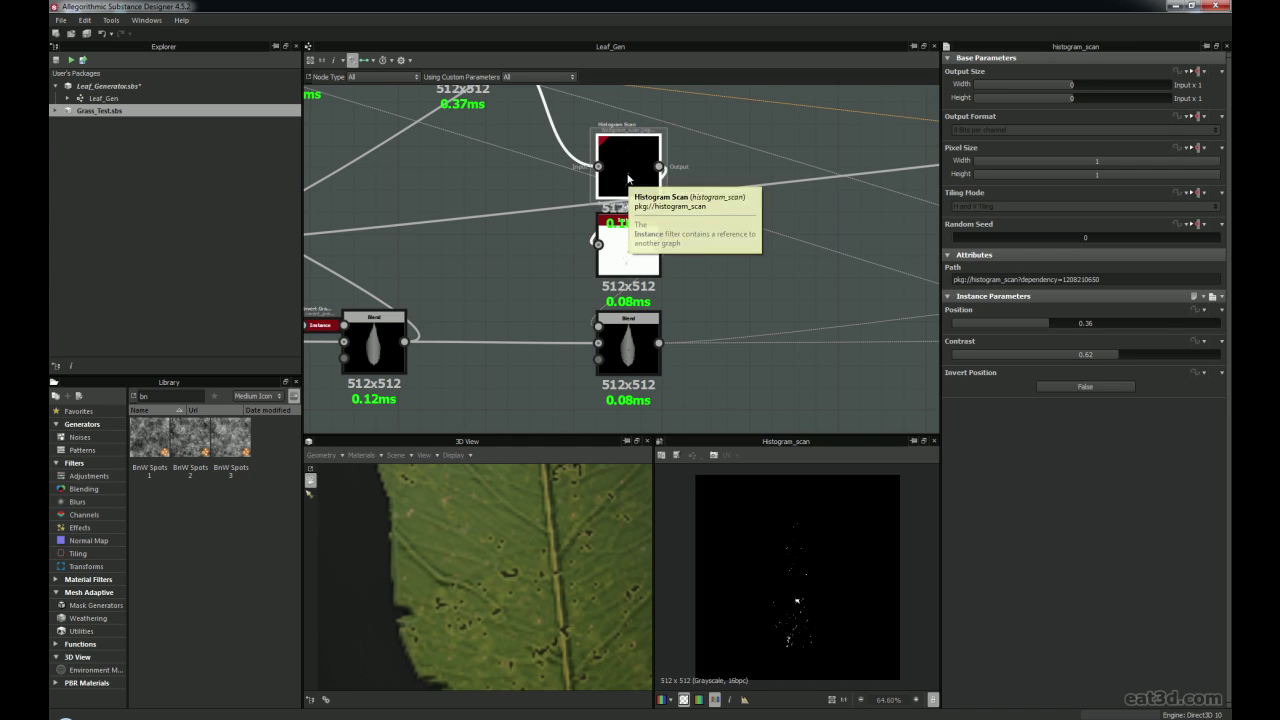
{"action": "left_click", "coordinate": [630, 256]}
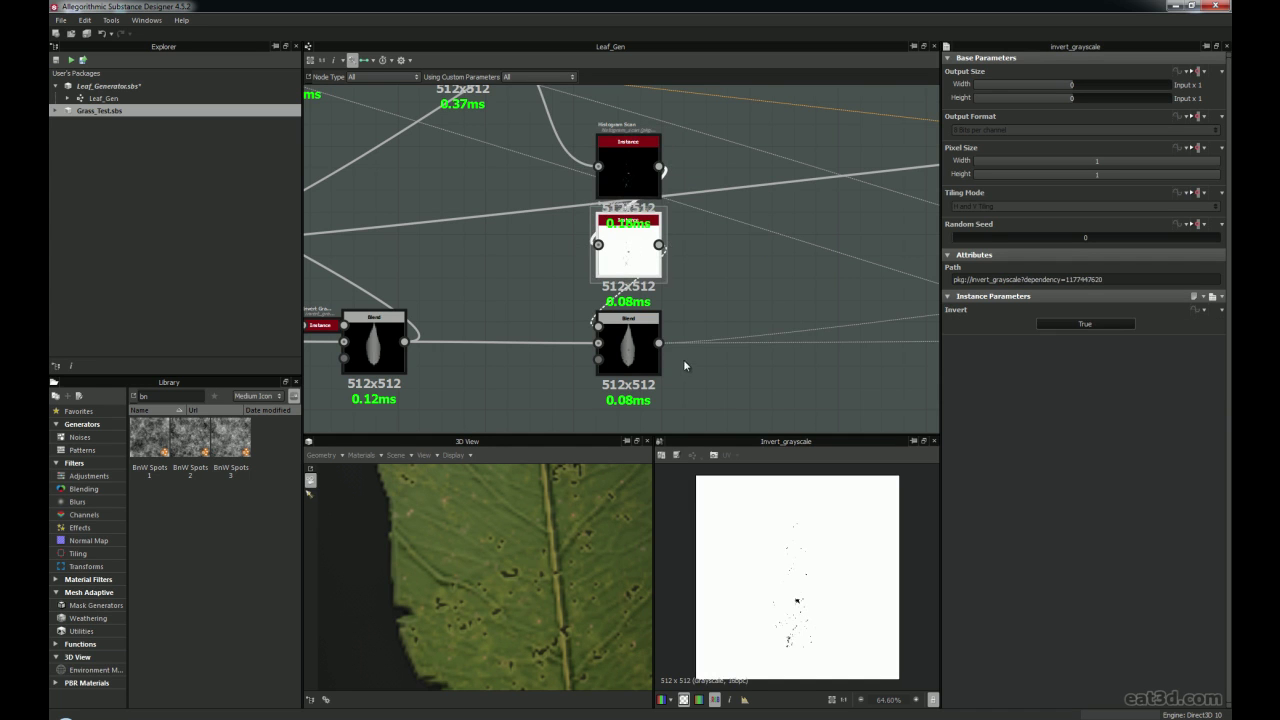
{"action": "left_click", "coordinate": [628, 345]}
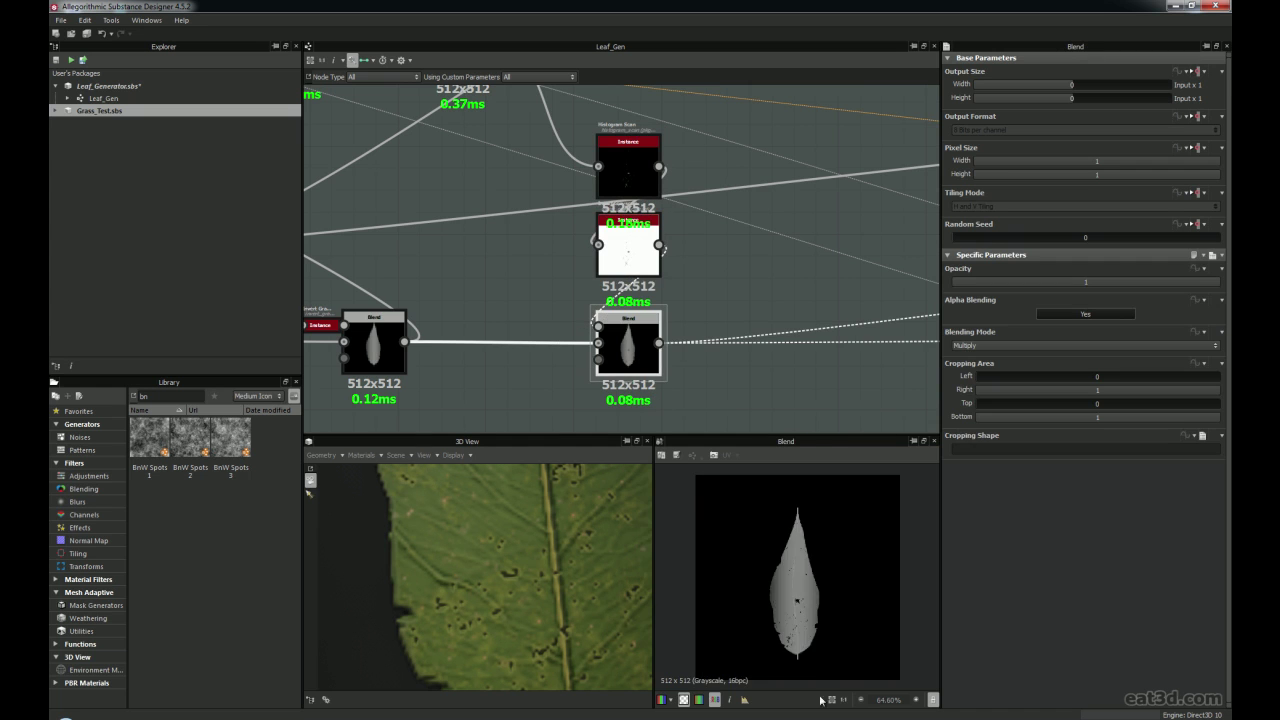
{"action": "scroll", "coordinate": [797, 598], "scroll_direction": "up", "scroll_amount": 6}
{"action": "scroll", "coordinate": [797, 598], "scroll_direction": "up", "scroll_amount": 1}
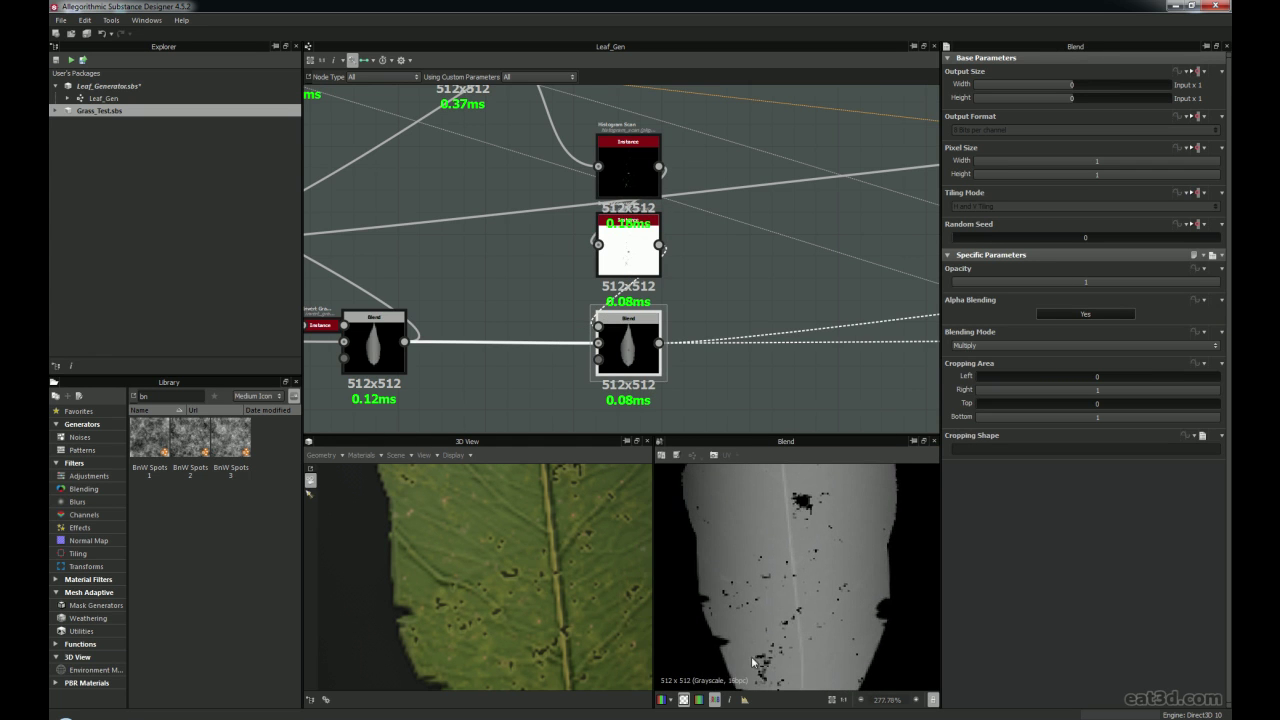
{"action": "scroll", "coordinate": [387, 355], "scroll_direction": "down", "scroll_amount": 1}
Compare the Subtract Blend that supplies the leaf without holes with the Multiply Blend it feeds
{"action": "left_click", "coordinate": [400, 348]}
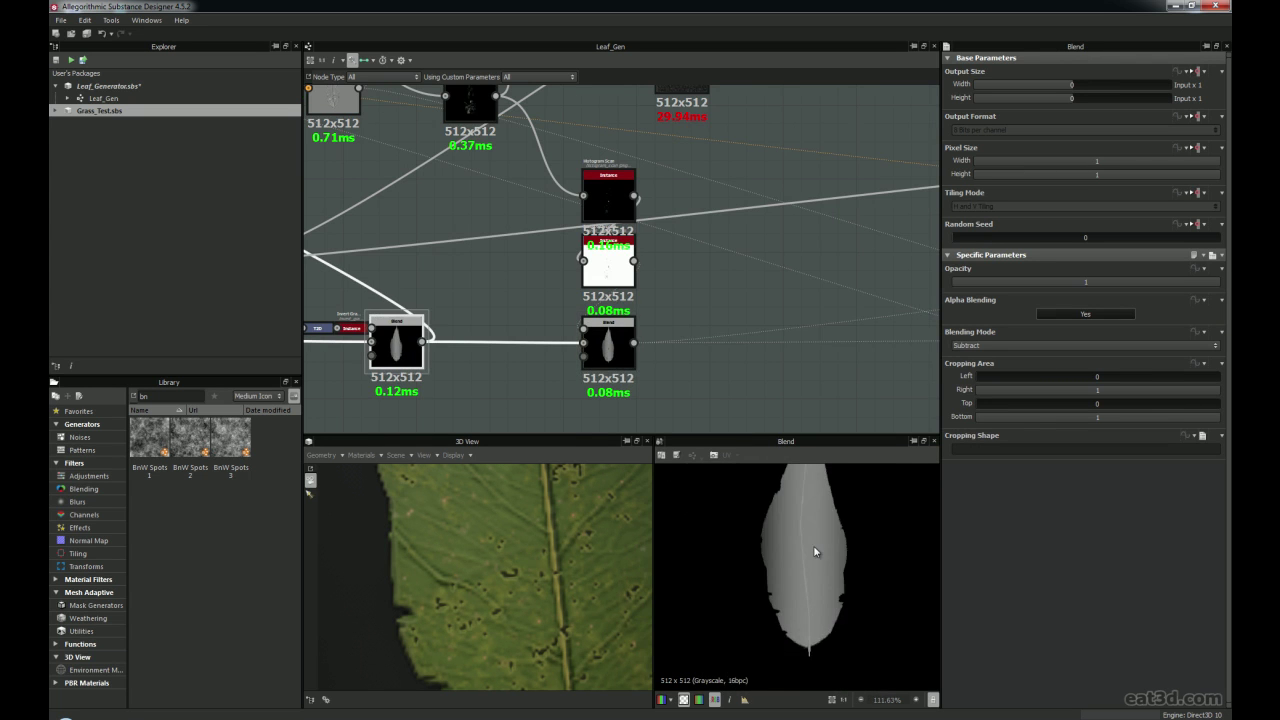
{"action": "scroll", "coordinate": [515, 375], "scroll_direction": "down", "scroll_amount": 5}
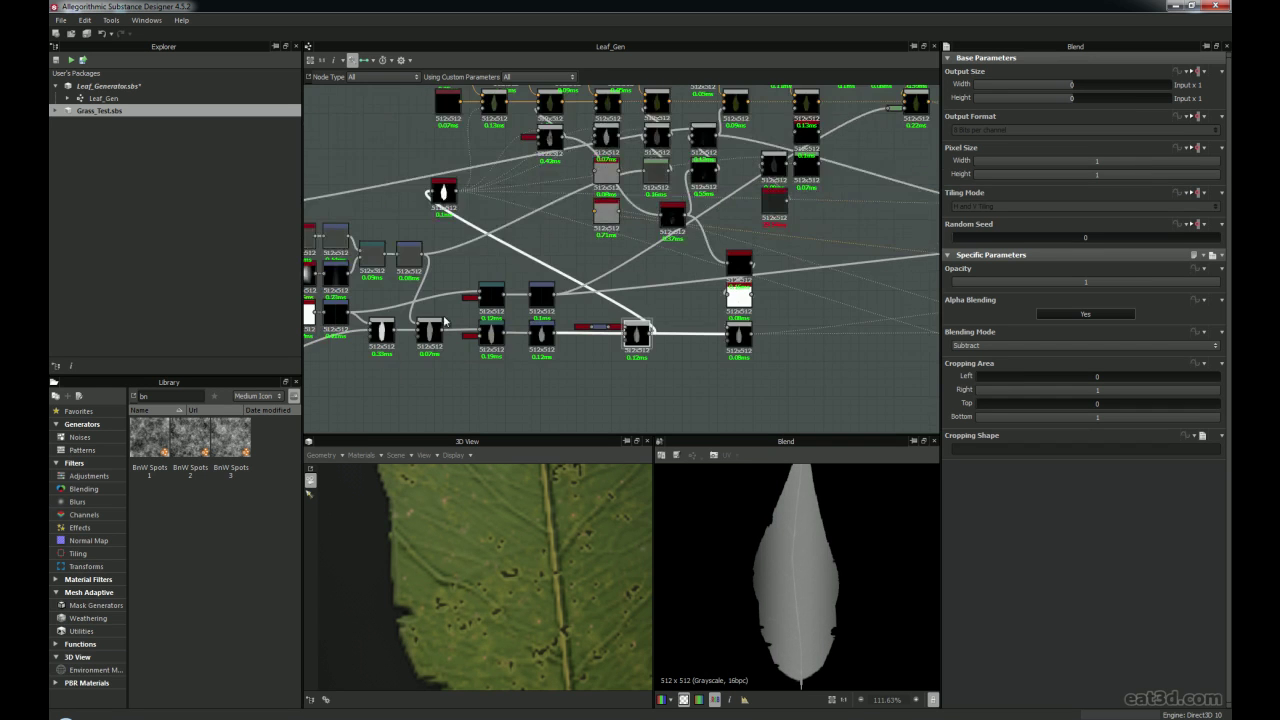
{"action": "middle_click_drag", "start_coordinate": [735, 320], "coordinate": [532, 327]}
{"action": "scroll", "coordinate": [532, 328], "scroll_direction": "up", "scroll_amount": 3}
{"action": "scroll", "coordinate": [597, 343], "scroll_direction": "up", "scroll_amount": 2}
{"action": "middle_click_drag", "start_coordinate": [784, 345], "coordinate": [524, 343]}
{"action": "double_click", "coordinate": [508, 331]}
Follow the Multiply Blend's output to the Height Normal Blender, and preview the resulting normal map
{"action": "scroll", "coordinate": [787, 573], "scroll_direction": "down", "scroll_amount": 1}
{"action": "middle_click_drag", "start_coordinate": [868, 327], "coordinate": [560, 315]}
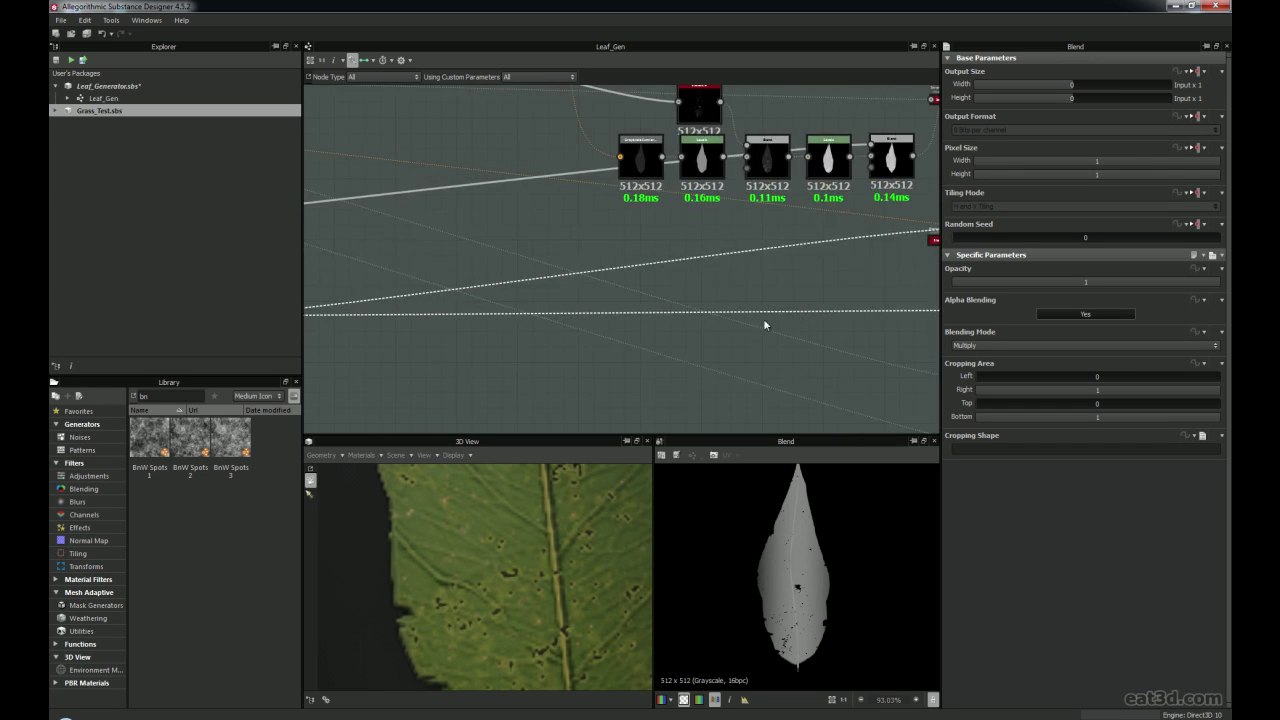
{"action": "middle_click_drag", "start_coordinate": [930, 318], "coordinate": [637, 333]}
{"action": "scroll", "coordinate": [640, 274], "scroll_direction": "up", "scroll_amount": 1}
{"action": "scroll", "coordinate": [640, 273], "scroll_direction": "up", "scroll_amount": 3}
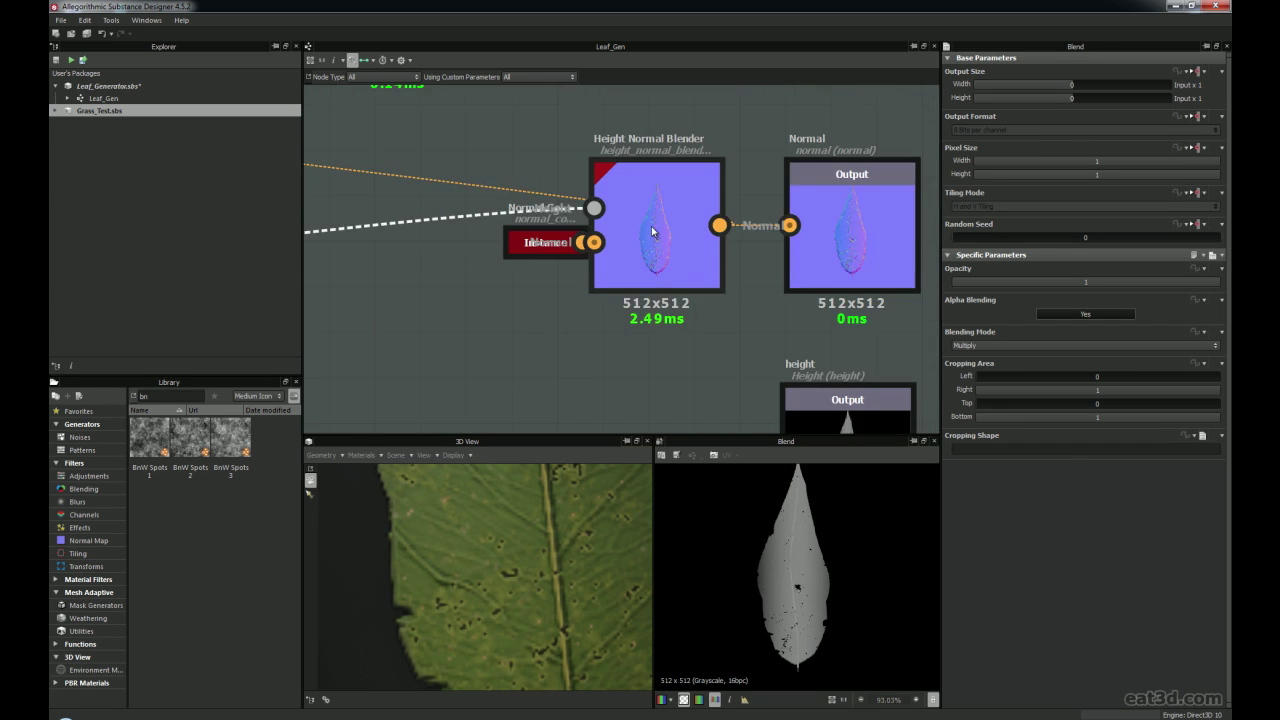
{"action": "left_click", "coordinate": [655, 277]}
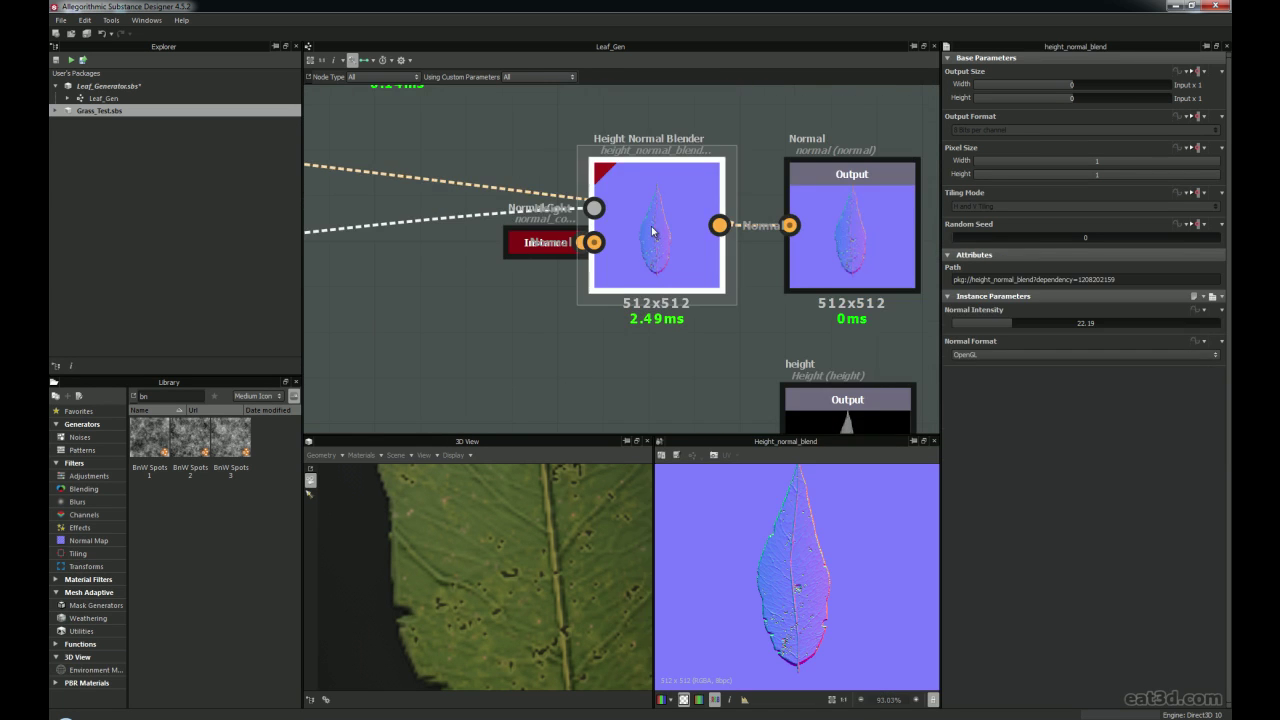
Undock the Normal Color node feeding the Height Normal Blender, and browse the library's Normal Map filters and the available atomic nodes
{"action": "left_click", "coordinate": [543, 246]}
{"action": "key", "text": "d"}
{"action": "scroll", "coordinate": [439, 327], "scroll_direction": "down", "scroll_amount": 3}
{"action": "middle_click_drag", "start_coordinate": [438, 327], "coordinate": [596, 229]}
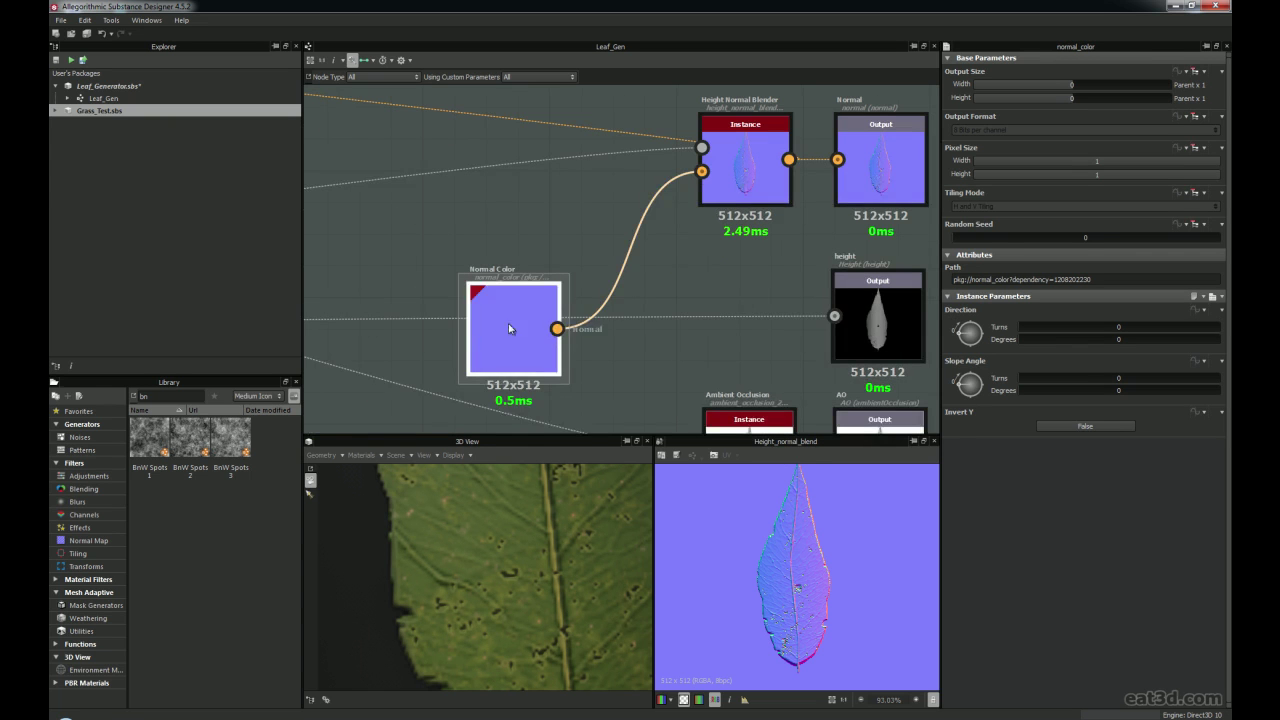
{"action": "left_click", "coordinate": [110, 542]}
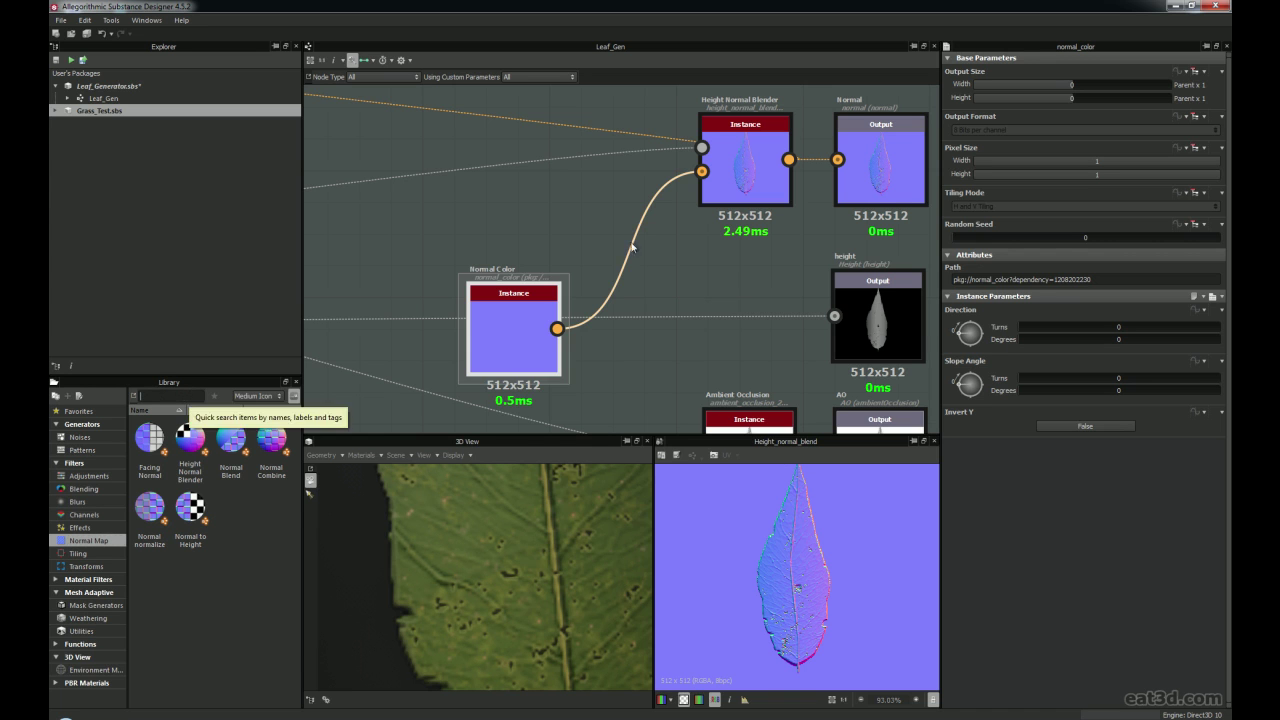
{"action": "right_click", "coordinate": [515, 216]}
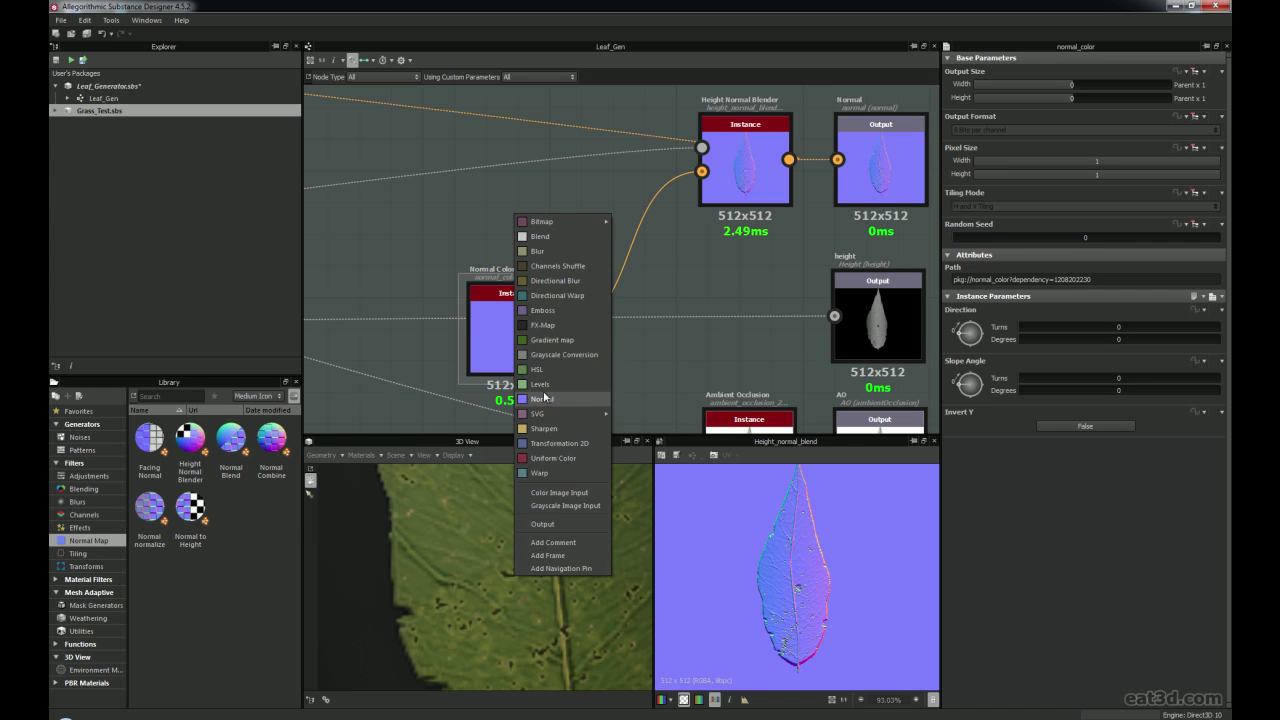
Move the Normal Color node closer to the Height Normal Blender and dock it back to its input
{"action": "left_click_drag", "start_coordinate": [492, 327], "coordinate": [598, 229]}
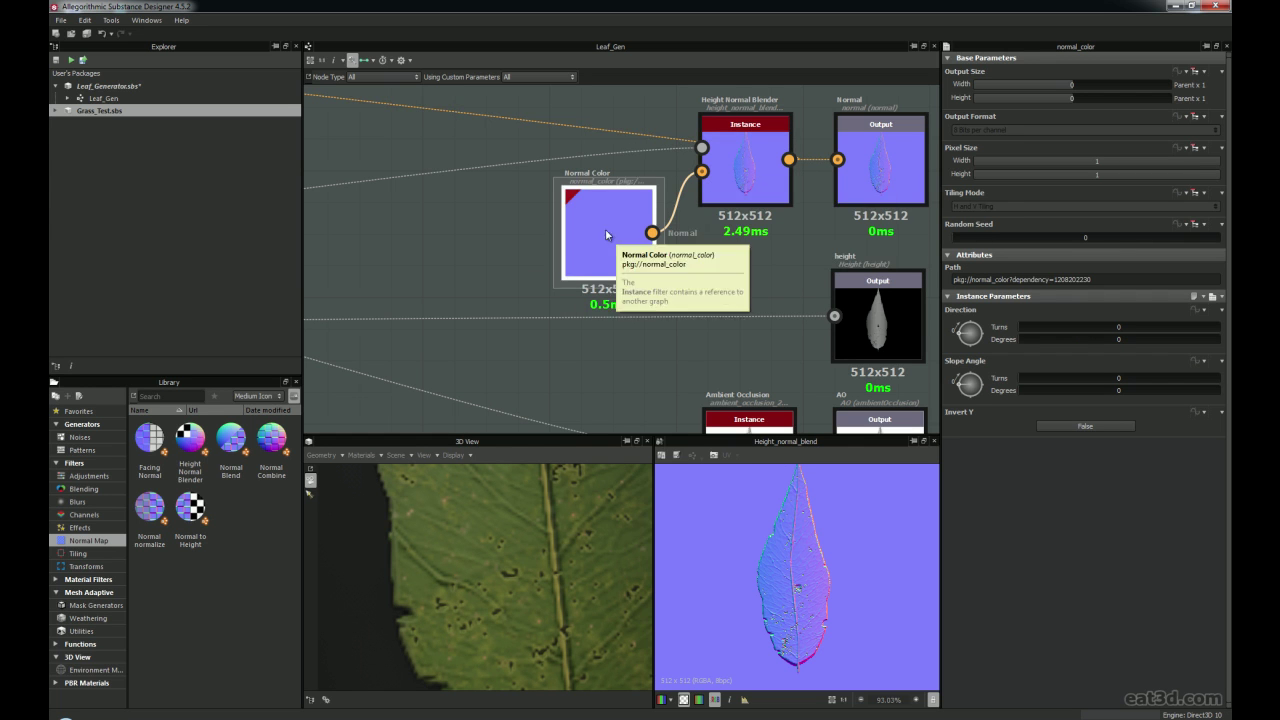
{"action": "left_click_drag", "start_coordinate": [609, 228], "coordinate": [586, 246]}
{"action": "key", "text": "d"}
Set the Height Normal Blender's Normal Intensity to 18.89
{"action": "middle_click_drag", "start_coordinate": [688, 229], "coordinate": [589, 270]}
{"action": "left_click", "coordinate": [655, 191]}
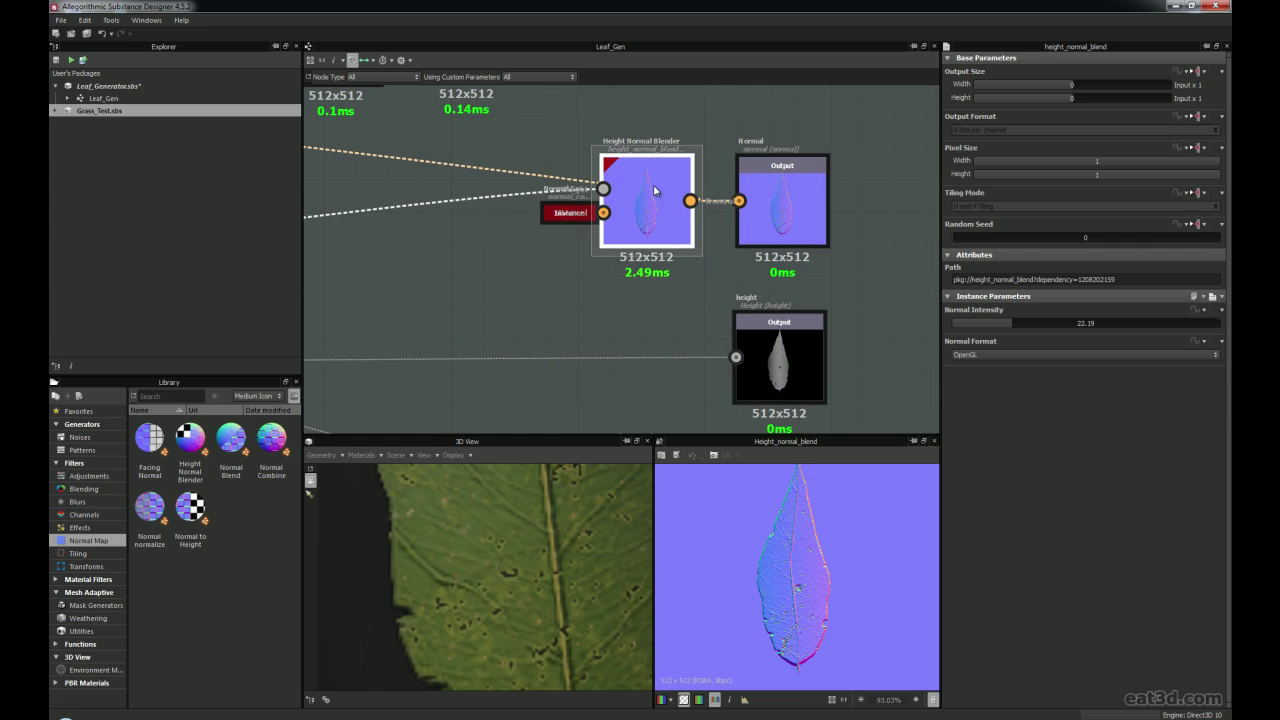
{"action": "left_click", "coordinate": [1004, 320]}
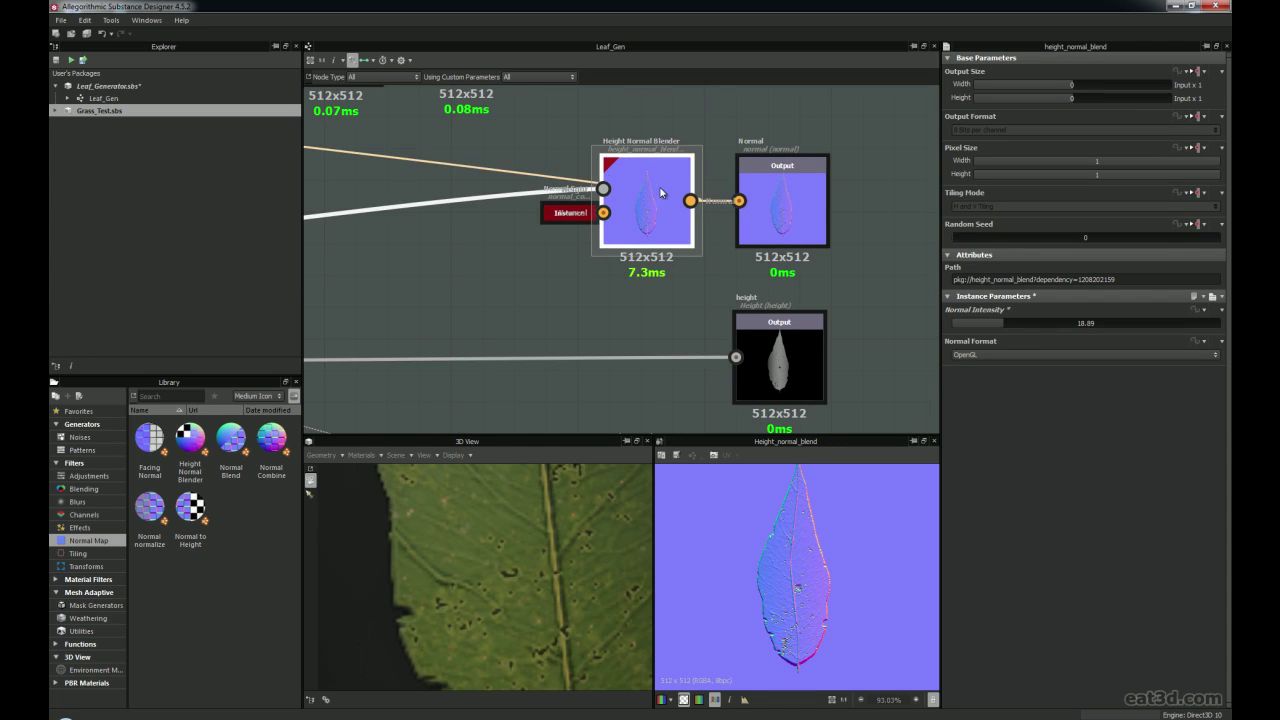
Trace the height connection between the Multiply Blend and the Height Normal Blender in both directions across the graph
{"action": "middle_click_drag", "start_coordinate": [645, 193], "coordinate": [627, 225]}
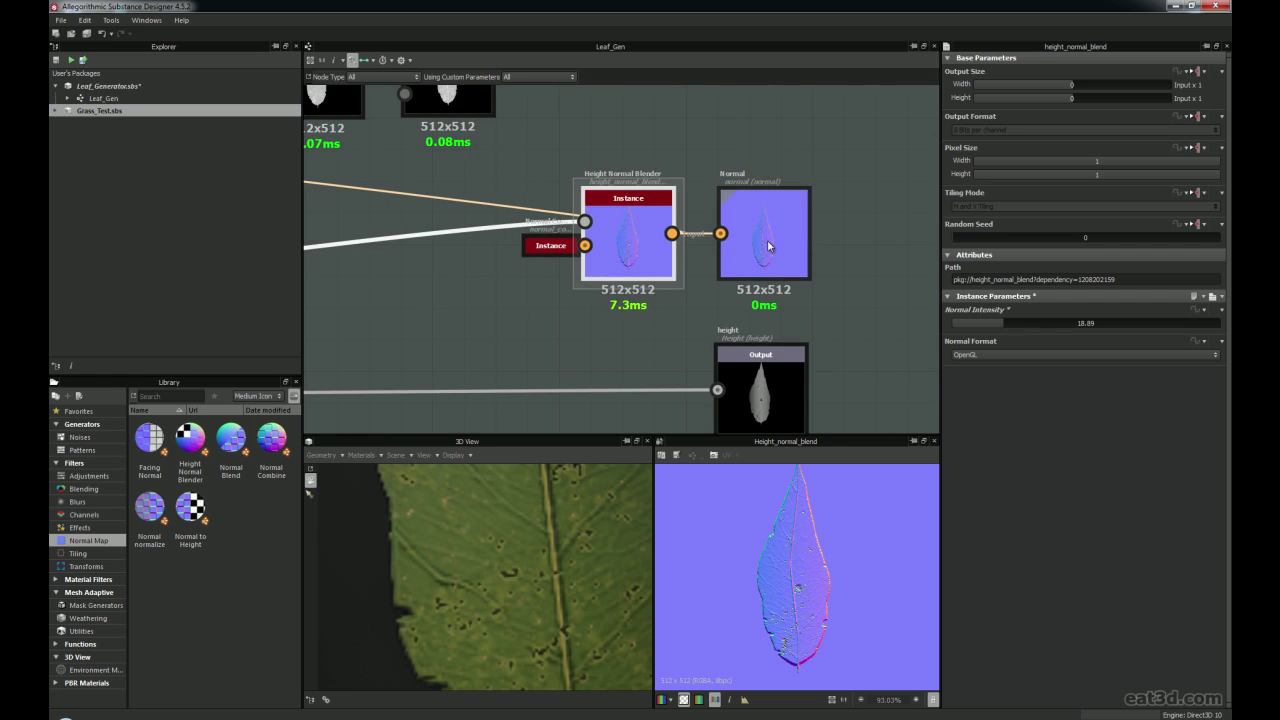
{"action": "scroll", "coordinate": [730, 250], "scroll_direction": "down", "scroll_amount": 5}
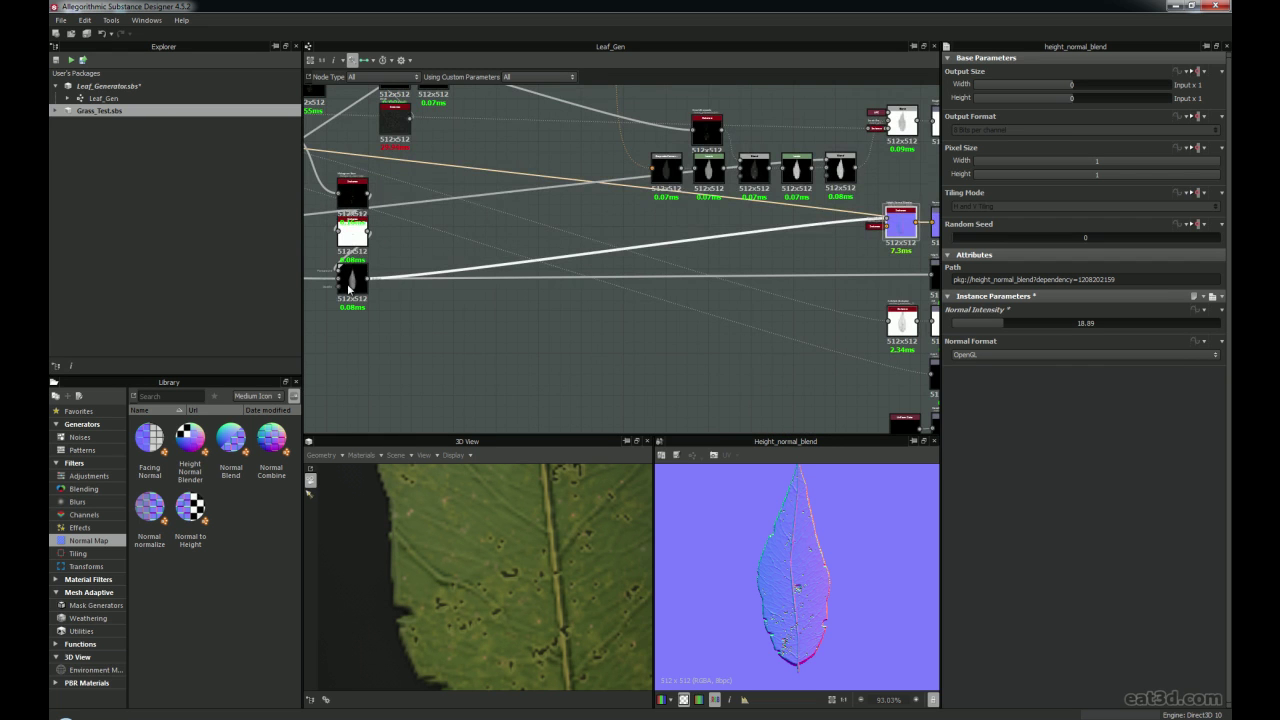
{"action": "middle_click_drag", "start_coordinate": [349, 287], "coordinate": [571, 292]}
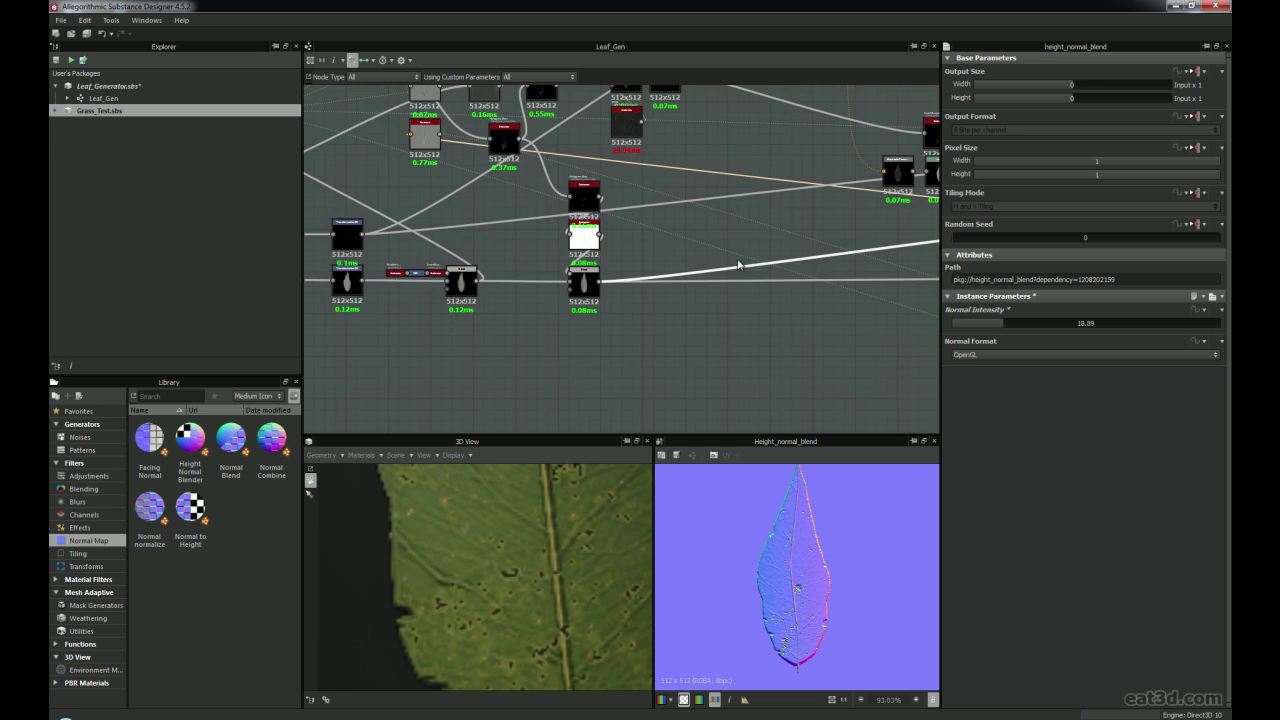
{"action": "middle_click_drag", "start_coordinate": [930, 241], "coordinate": [566, 281]}
{"action": "scroll", "coordinate": [773, 273], "scroll_direction": "up", "scroll_amount": 4}
{"action": "scroll", "coordinate": [773, 273], "scroll_direction": "down", "scroll_amount": 2}
{"action": "middle_click_drag", "start_coordinate": [494, 327], "coordinate": [947, 273]}
{"action": "scroll", "coordinate": [568, 281], "scroll_direction": "down", "scroll_amount": 2}
{"action": "scroll", "coordinate": [564, 279], "scroll_direction": "down", "scroll_amount": 2}
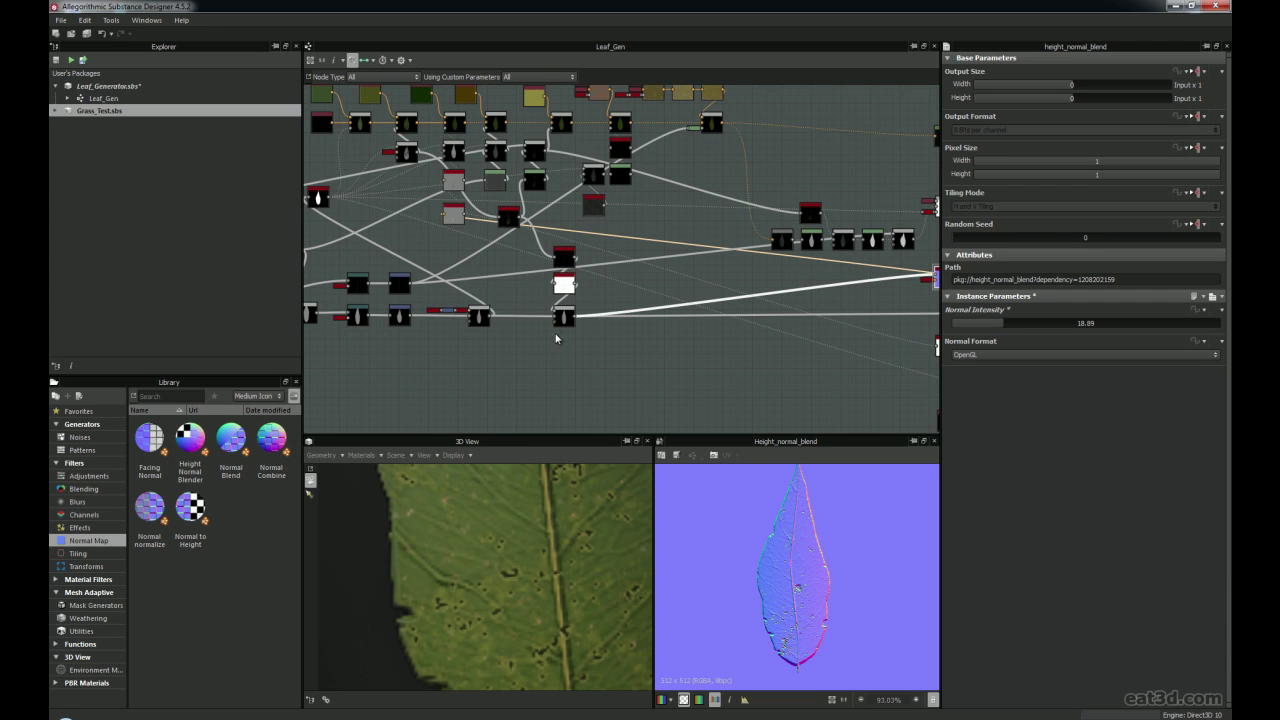
Locate the upper Histogram Scan beside the Curvature nodes and preview its spots
{"action": "scroll", "coordinate": [557, 334], "scroll_direction": "up", "scroll_amount": 3}
{"action": "middle_click_drag", "start_coordinate": [477, 228], "coordinate": [477, 286]}
{"action": "scroll", "coordinate": [477, 286], "scroll_direction": "down", "scroll_amount": 3}
{"action": "scroll", "coordinate": [469, 289], "scroll_direction": "up", "scroll_amount": 5}
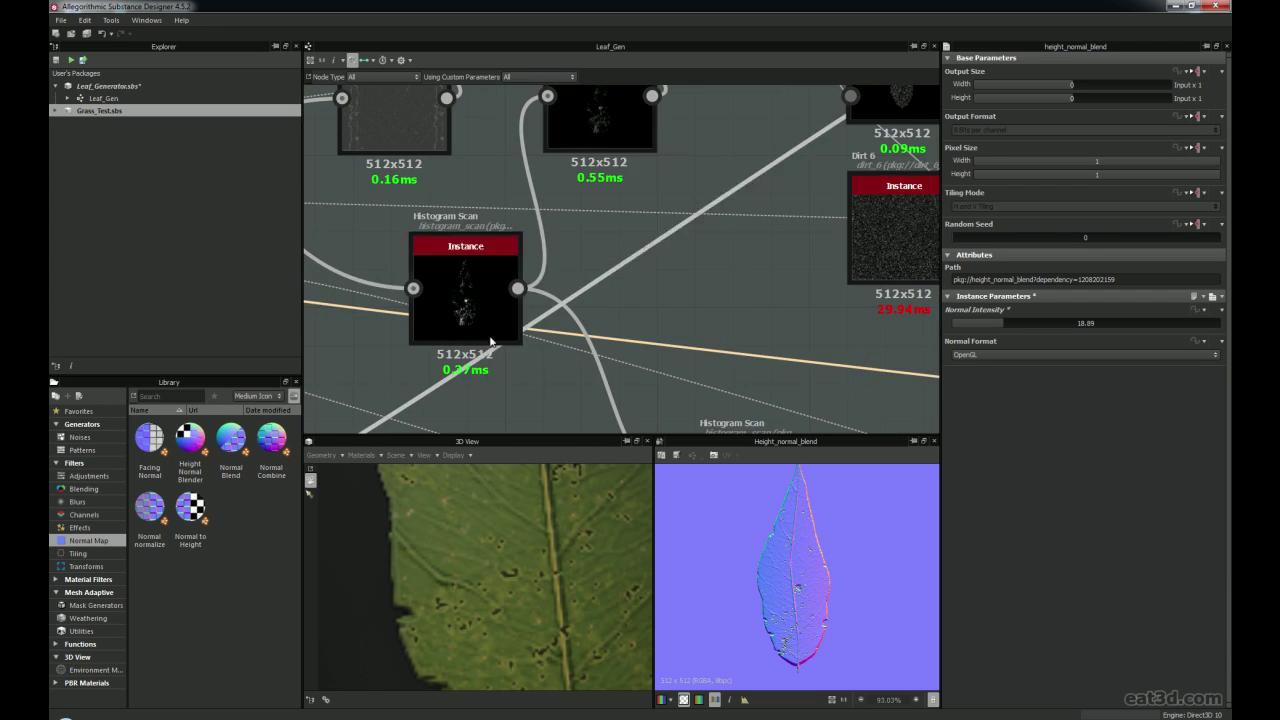
{"action": "left_click", "coordinate": [469, 289]}
Inspect the upper Histogram Scan's incoming and outgoing connections, and move the node up slightly
{"action": "scroll", "coordinate": [469, 289], "scroll_direction": "down", "scroll_amount": 3}
{"action": "middle_click_drag", "start_coordinate": [433, 267], "coordinate": [482, 184]}
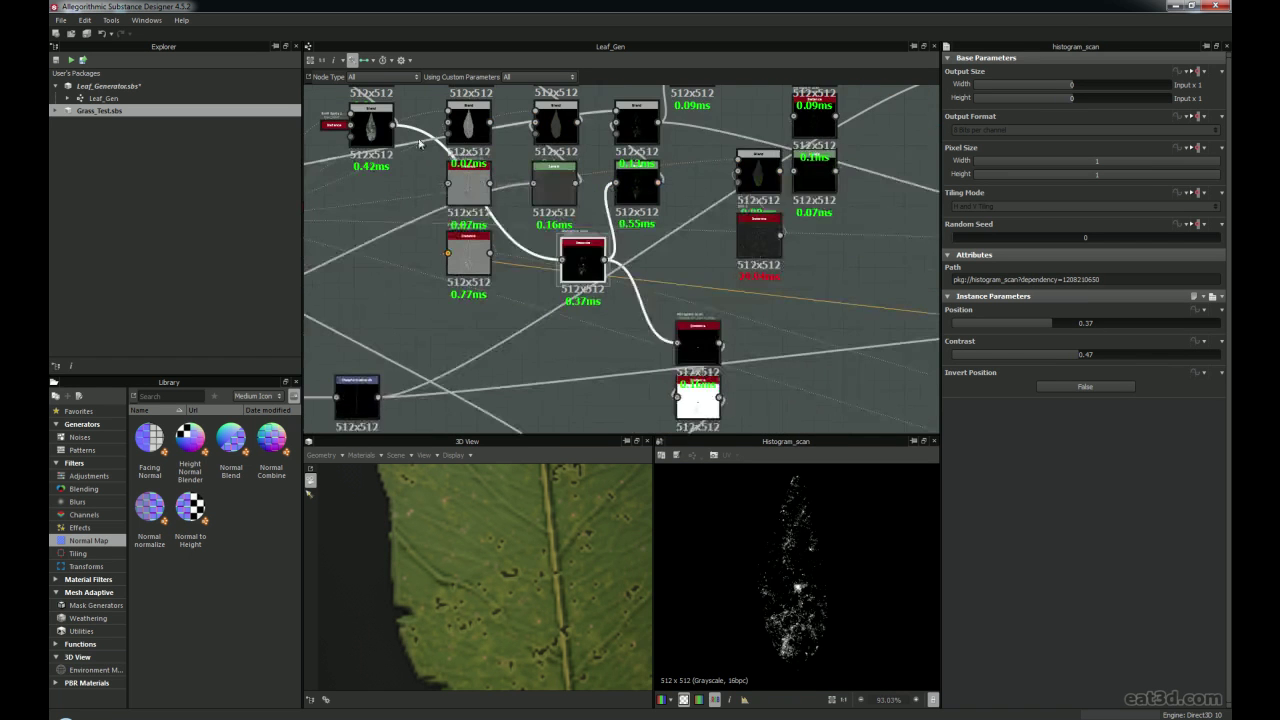
{"action": "middle_click_drag", "start_coordinate": [682, 362], "coordinate": [629, 257]}
{"action": "middle_click_drag", "start_coordinate": [546, 130], "coordinate": [558, 290]}
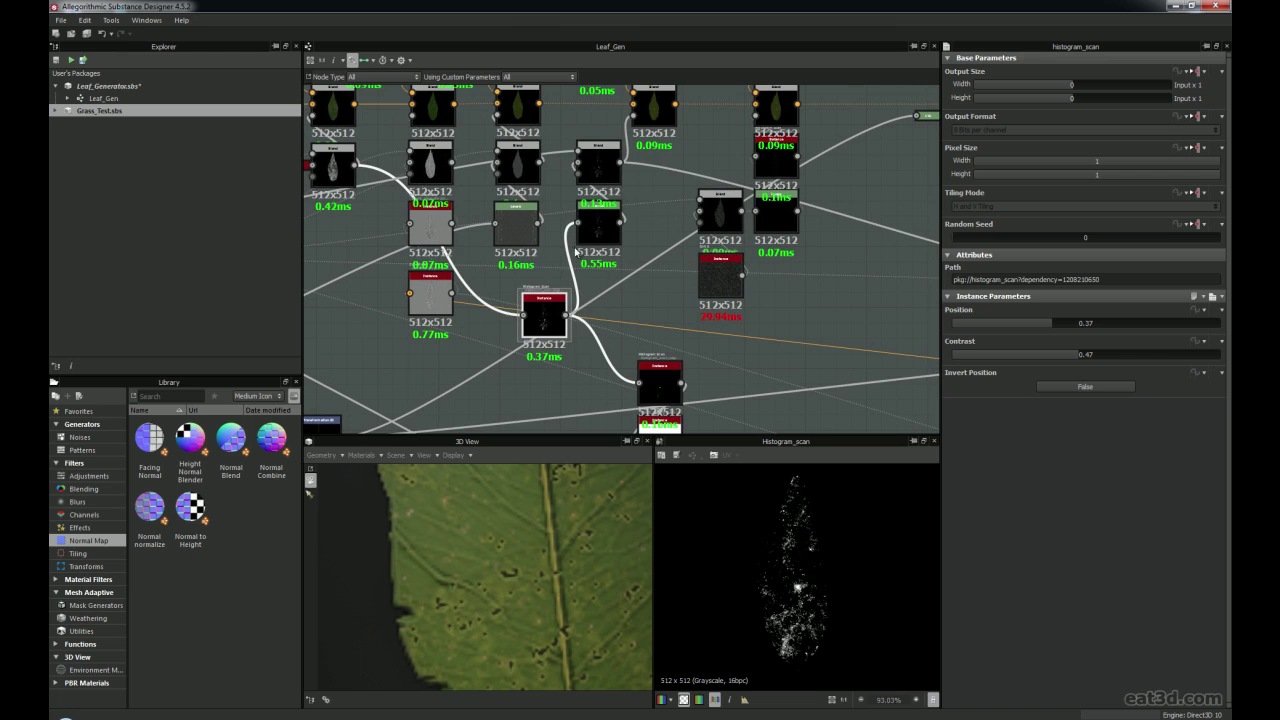
{"action": "left_click_drag", "start_coordinate": [548, 319], "coordinate": [548, 313]}
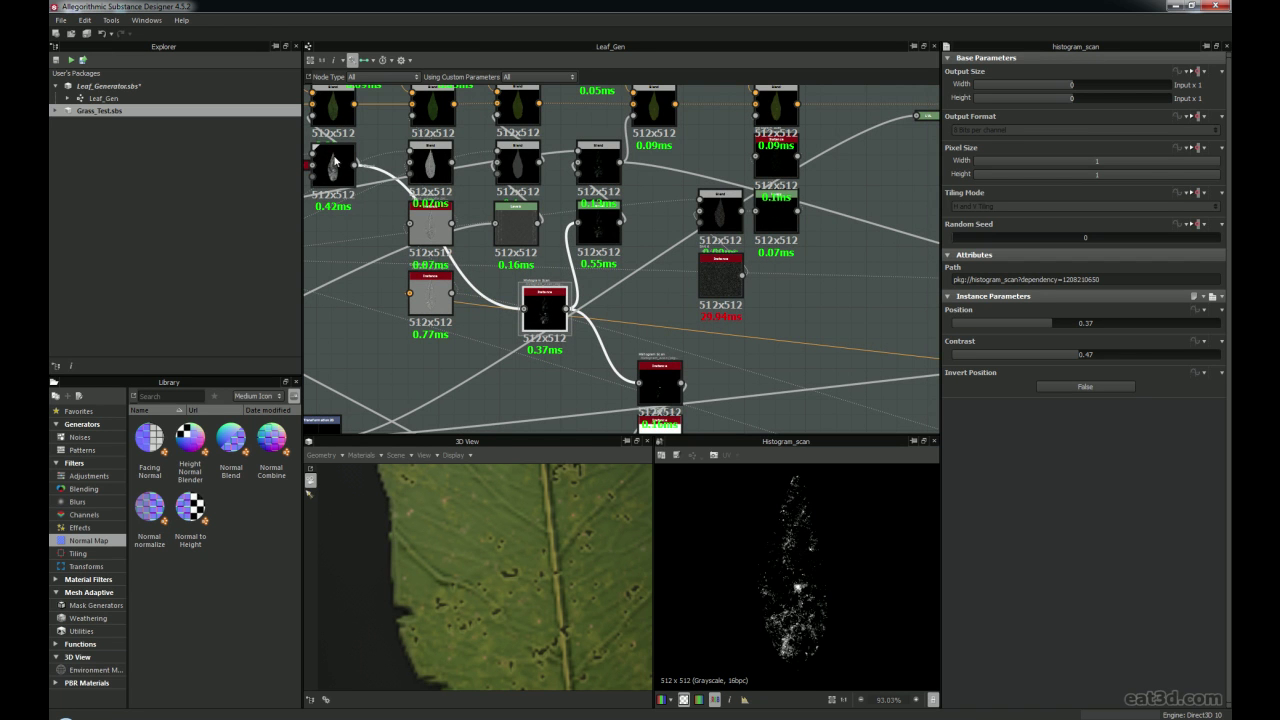
Trace the upper Histogram Scan's input from the BnW Spots Blend and its output to the lower Histogram Scan
{"action": "middle_click_drag", "start_coordinate": [334, 170], "coordinate": [515, 240]}
{"action": "scroll", "coordinate": [515, 236], "scroll_direction": "up", "scroll_amount": 4}
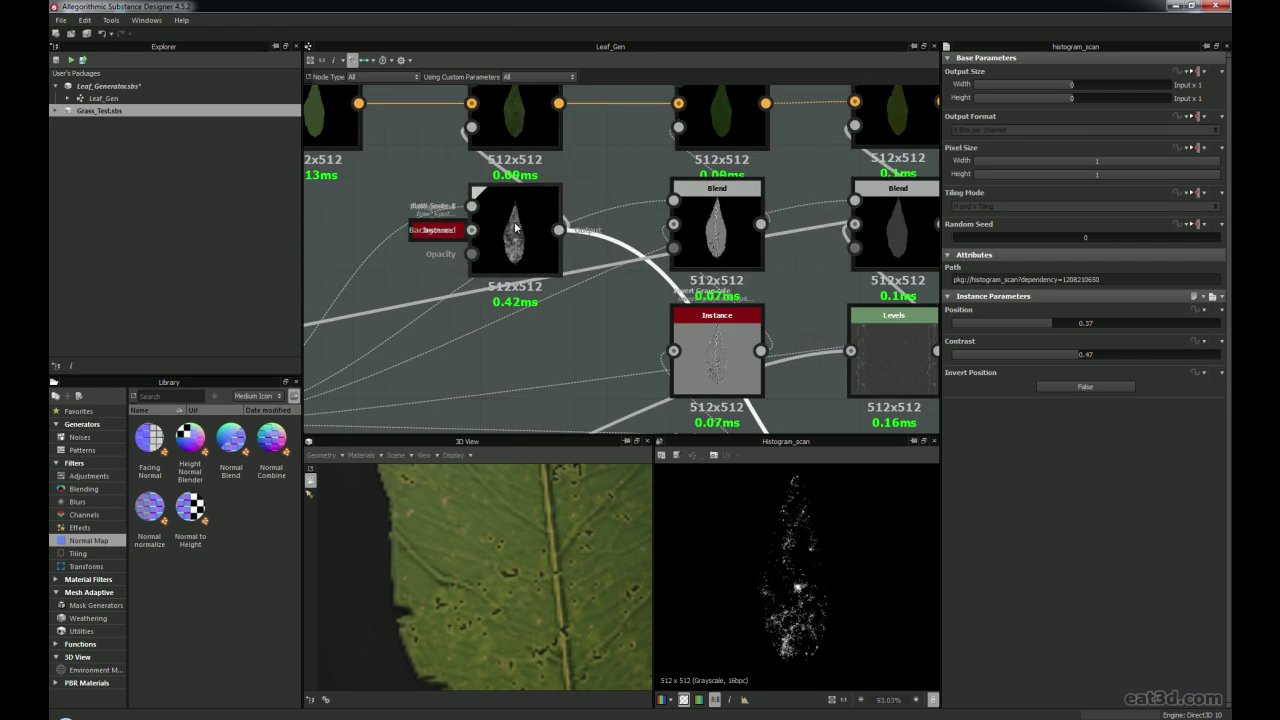
{"action": "scroll", "coordinate": [690, 338], "scroll_direction": "down", "scroll_amount": 3}
{"action": "middle_click_drag", "start_coordinate": [731, 338], "coordinate": [489, 238]}
{"action": "scroll", "coordinate": [720, 346], "scroll_direction": "up", "scroll_amount": 2}
{"action": "middle_click_drag", "start_coordinate": [597, 330], "coordinate": [491, 173]}
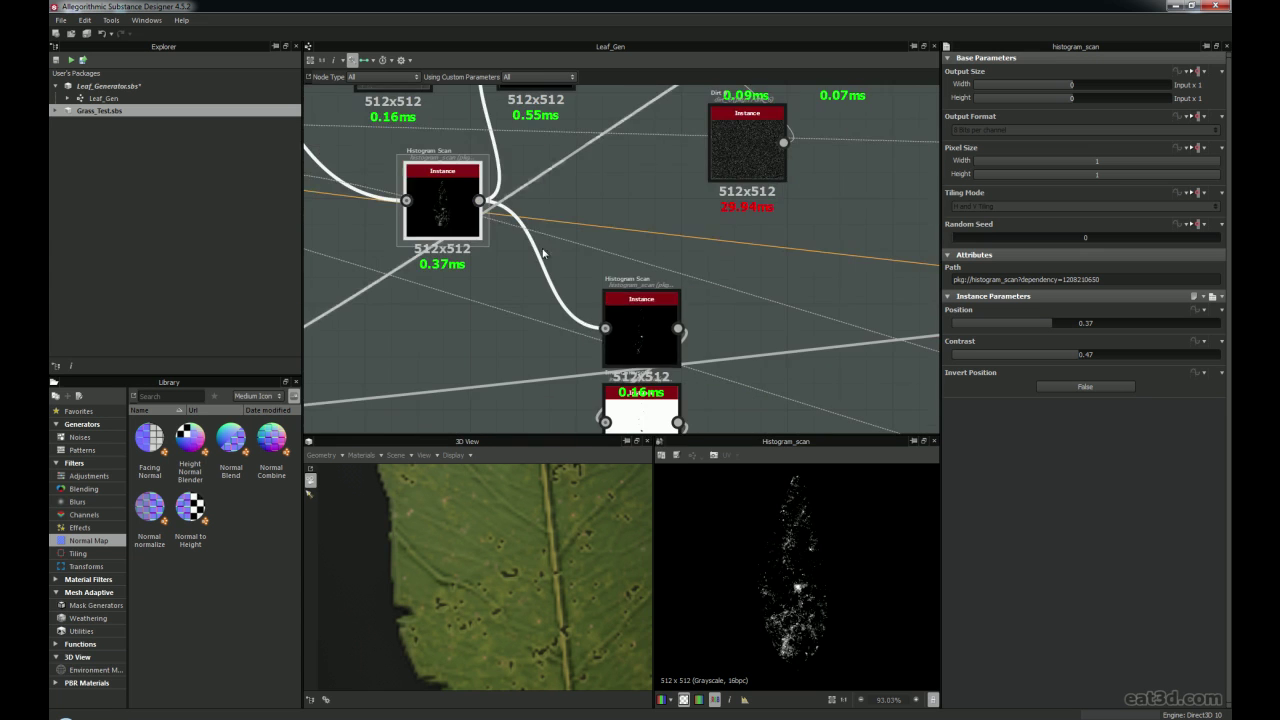
Follow the upper Histogram Scan's output to the Levels node, and preview the dimmed spots up close
{"action": "middle_click_drag", "start_coordinate": [509, 271], "coordinate": [545, 477]}
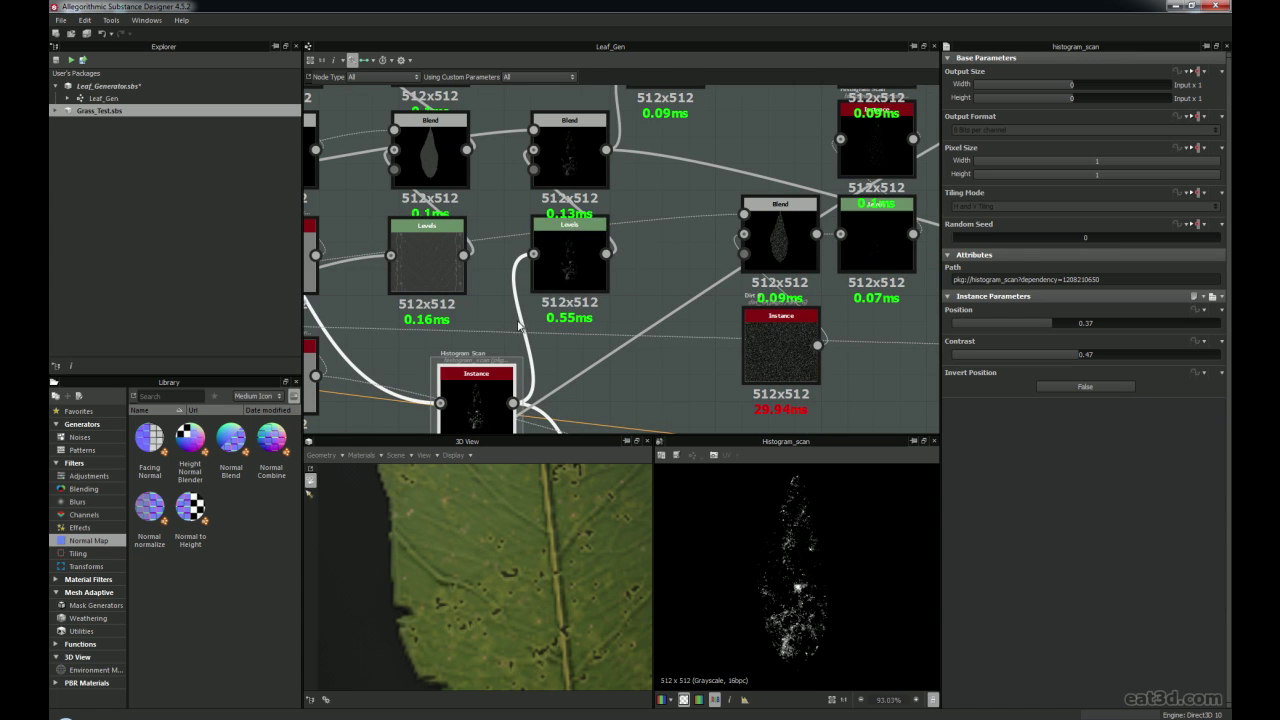
{"action": "left_click", "coordinate": [572, 258]}
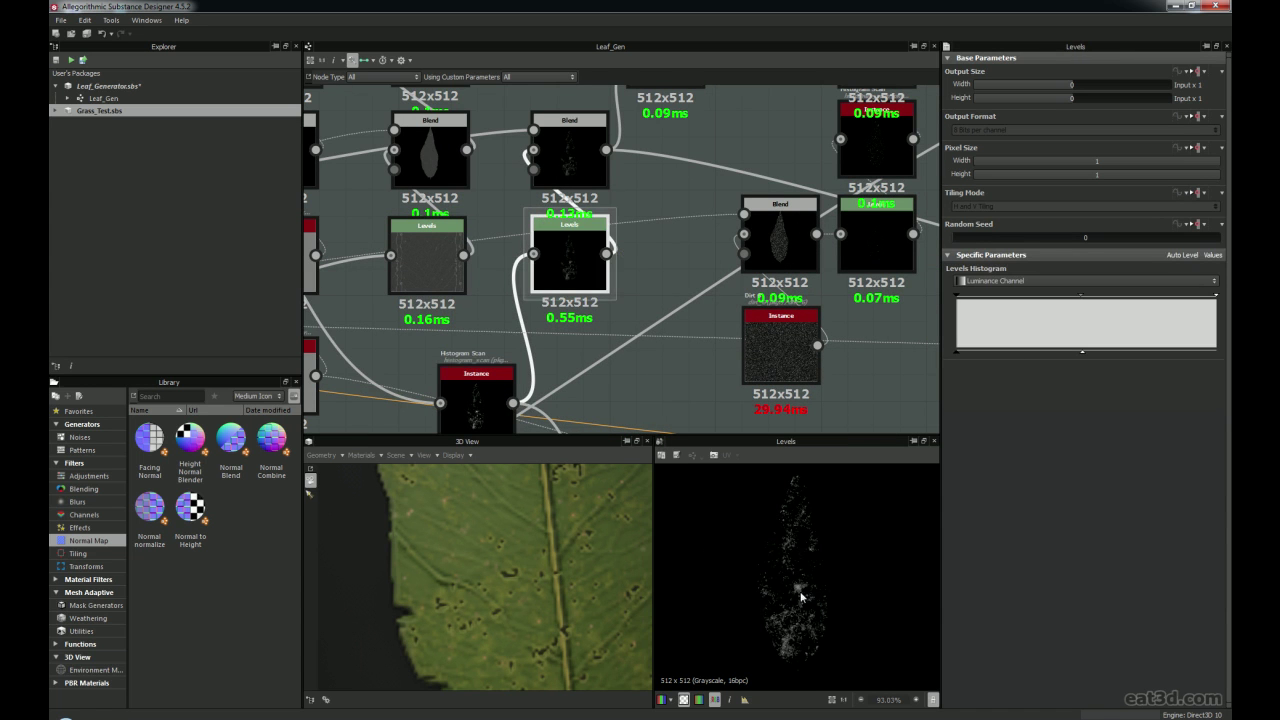
{"action": "scroll", "coordinate": [785, 592], "scroll_direction": "up", "scroll_amount": 3}
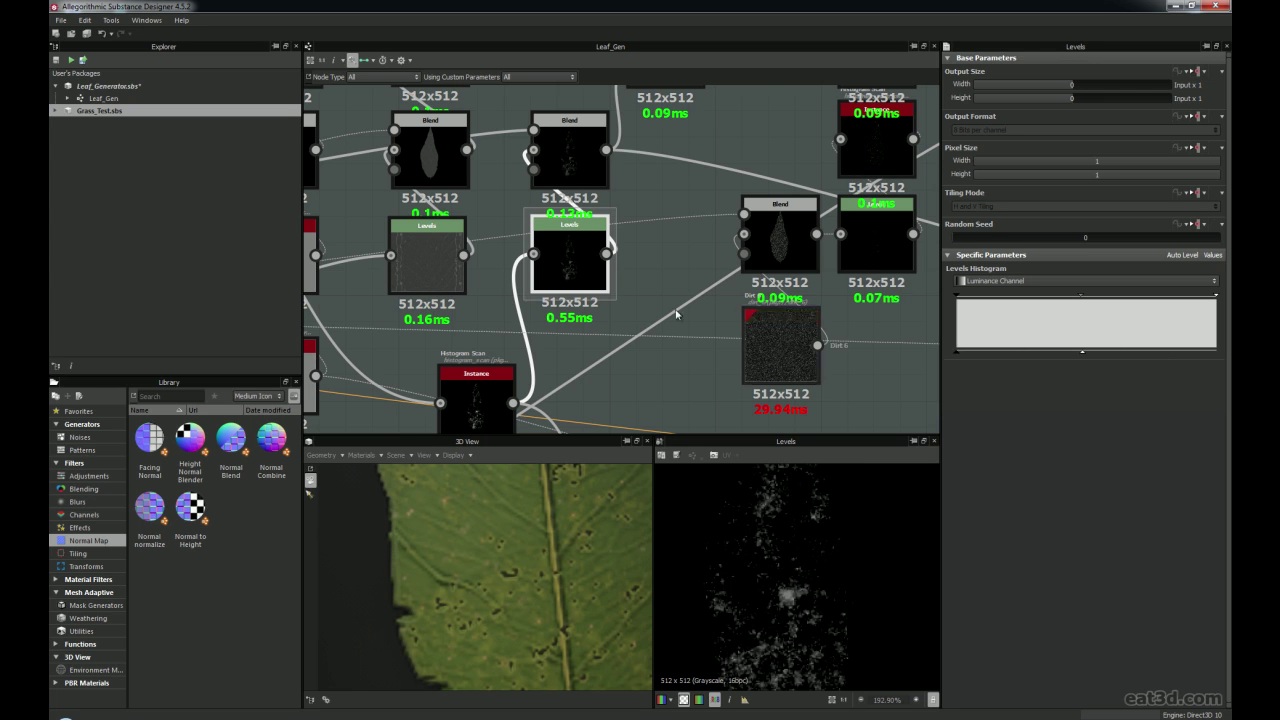
Trace the incoming connections of the dimmed-spots Blend and preview the vein-pattern Blend that feeds its foreground
{"action": "scroll", "coordinate": [550, 256], "scroll_direction": "down", "scroll_amount": 2}
{"action": "middle_click_drag", "start_coordinate": [562, 240], "coordinate": [751, 246]}
{"action": "double_click", "coordinate": [584, 272]}
{"action": "scroll", "coordinate": [580, 318], "scroll_direction": "down", "scroll_amount": 3}
{"action": "scroll", "coordinate": [416, 298], "scroll_direction": "down", "scroll_amount": 2}
{"action": "scroll", "coordinate": [415, 292], "scroll_direction": "down", "scroll_amount": 2}
{"action": "scroll", "coordinate": [440, 287], "scroll_direction": "up", "scroll_amount": 6}
{"action": "scroll", "coordinate": [446, 285], "scroll_direction": "up", "scroll_amount": 2}
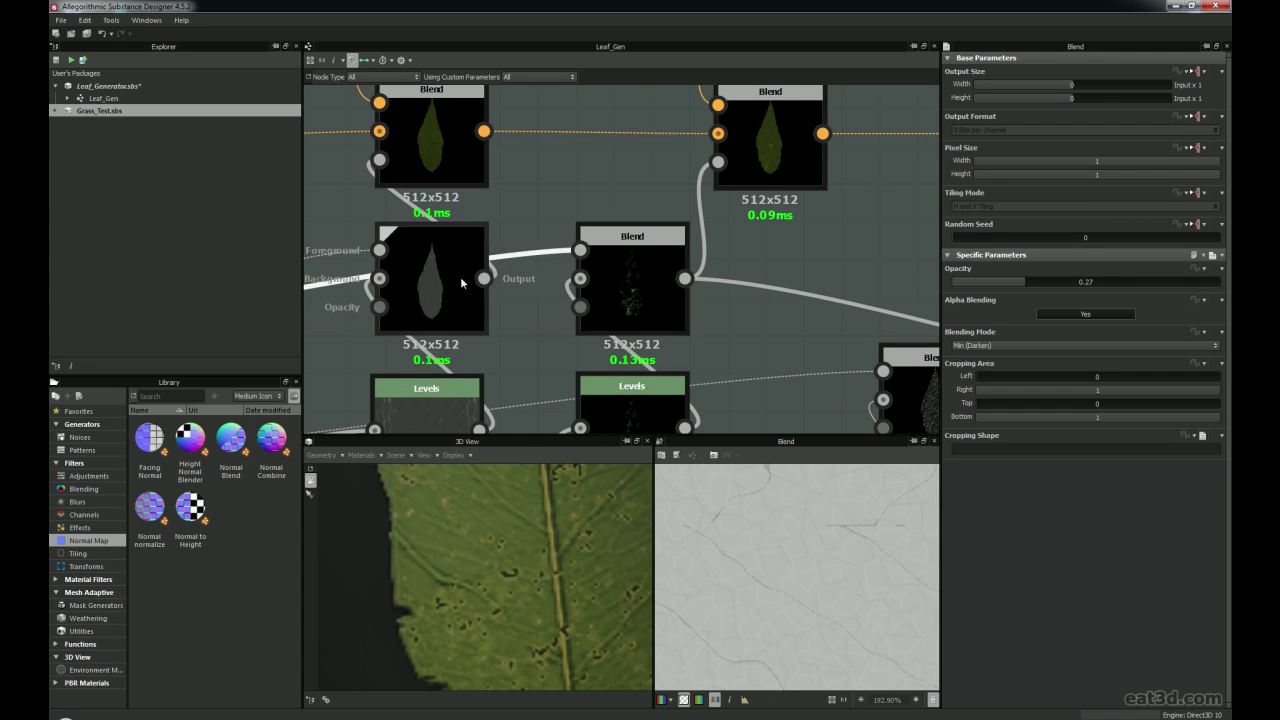
{"action": "scroll", "coordinate": [602, 280], "scroll_direction": "down", "scroll_amount": 5}
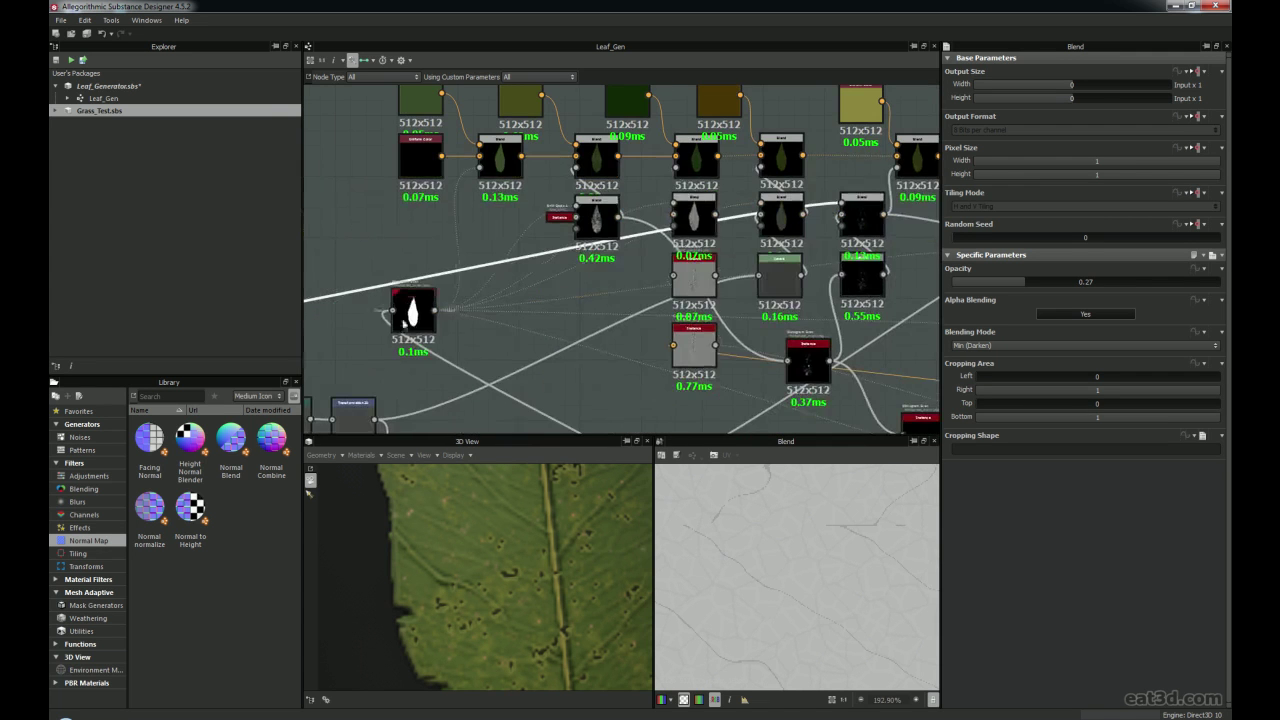
Connect the leaf mask Histogram Scan to the foreground input of the dimmed-spots Blend, and preview that Blend
{"action": "left_click_drag", "start_coordinate": [845, 205], "coordinate": [841, 207]}
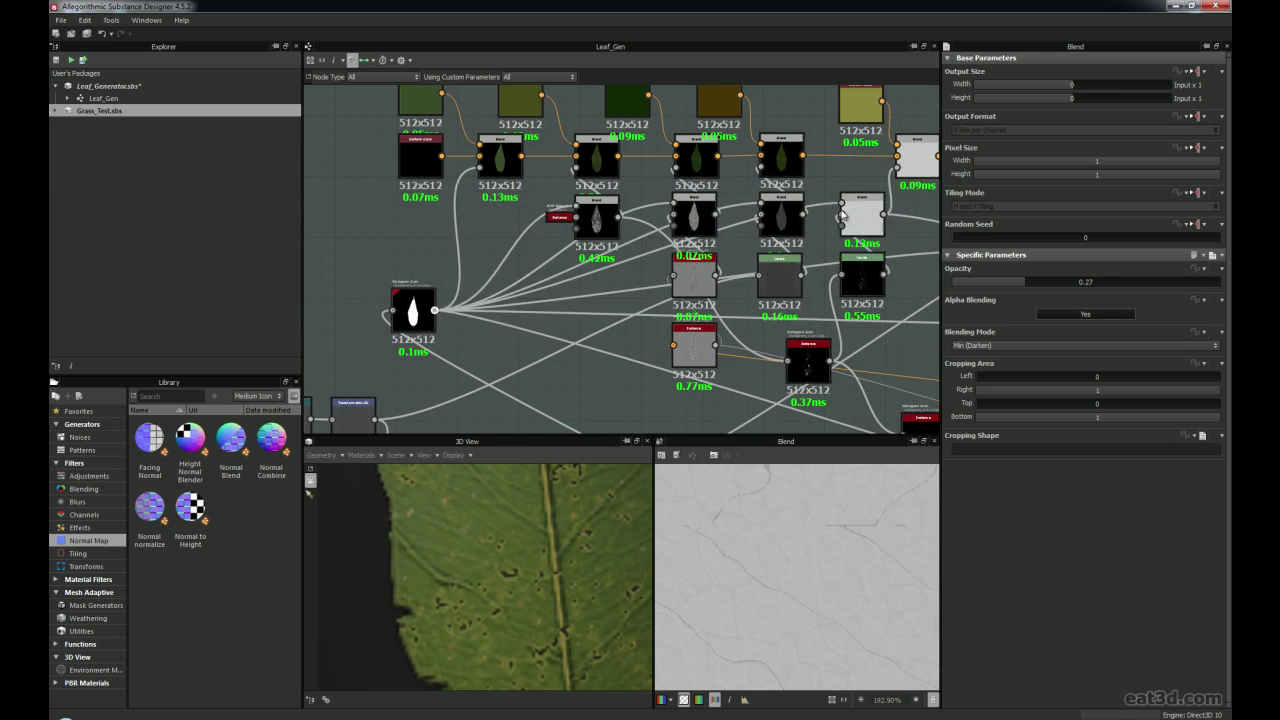
{"action": "left_click", "coordinate": [862, 222]}
{"action": "scroll", "coordinate": [861, 232], "scroll_direction": "up", "scroll_amount": 3}
{"action": "middle_click_drag", "start_coordinate": [869, 217], "coordinate": [596, 341]}
{"action": "scroll", "coordinate": [633, 298], "scroll_direction": "up", "scroll_amount": 2}
{"action": "scroll", "coordinate": [601, 300], "scroll_direction": "down", "scroll_amount": 3}
Preview the olive Uniform Color that the dimmed spots mask, and compare it with the spots on the 3D leaf
{"action": "double_click", "coordinate": [570, 201]}
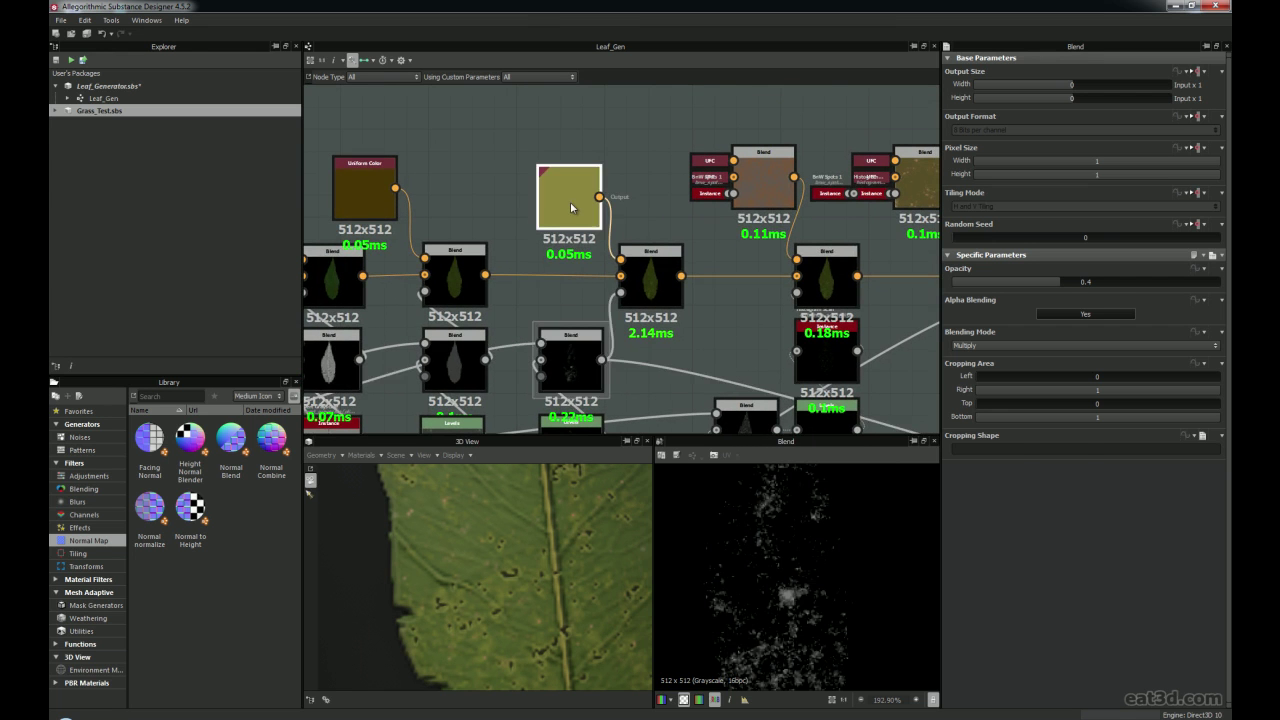
{"action": "scroll", "coordinate": [796, 525], "scroll_direction": "down", "scroll_amount": 4}
{"action": "scroll", "coordinate": [796, 525], "scroll_direction": "up", "scroll_amount": 1}
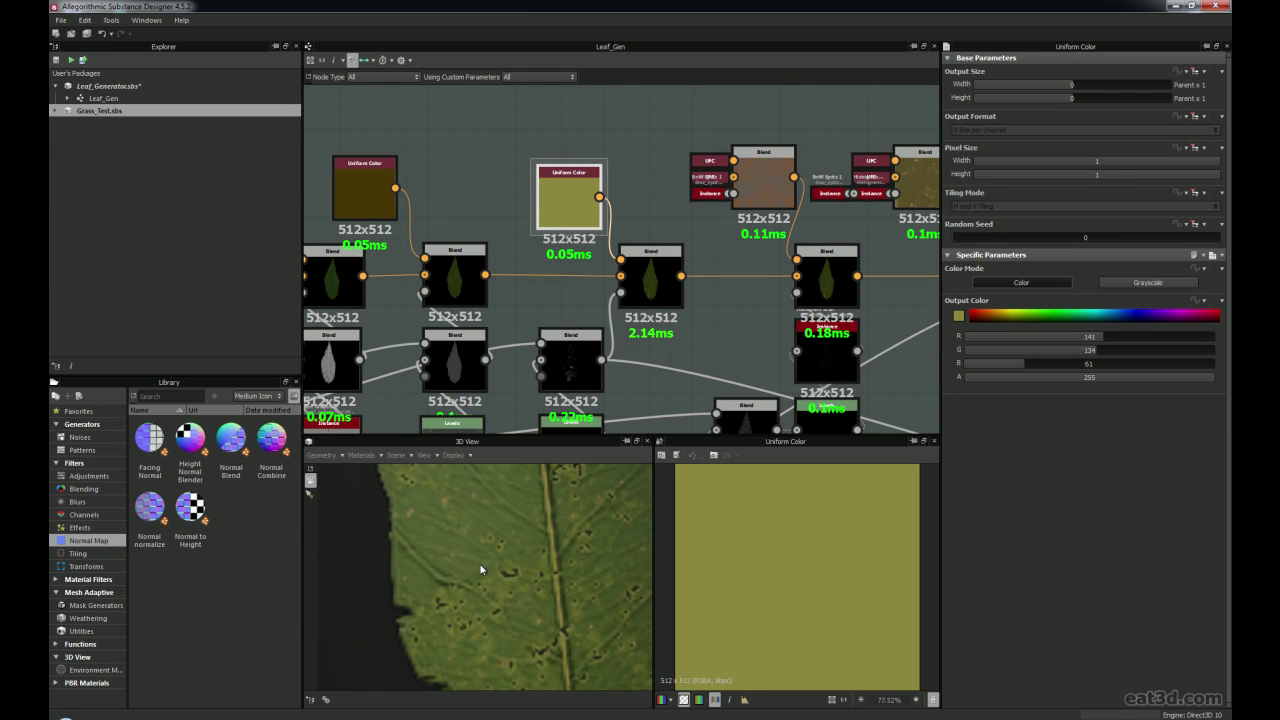
{"action": "scroll", "coordinate": [476, 566], "scroll_direction": "down", "scroll_amount": 4}
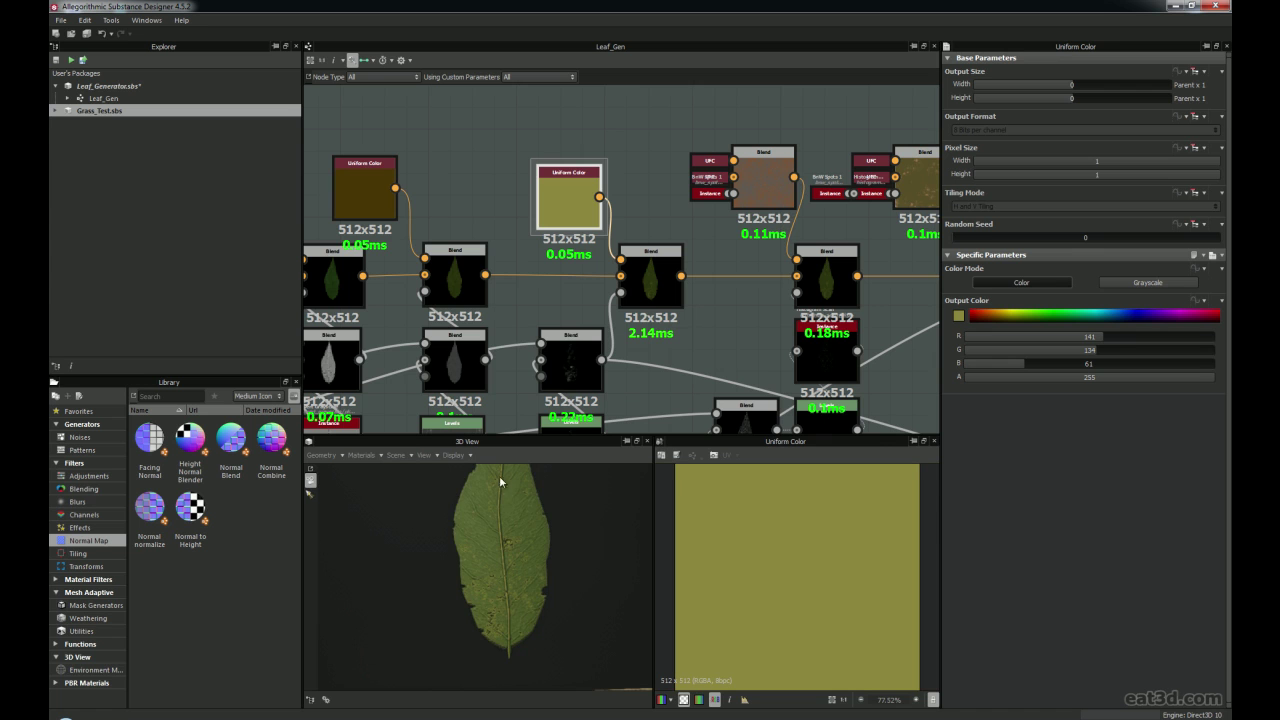
{"action": "scroll", "coordinate": [494, 570], "scroll_direction": "up", "scroll_amount": 8}
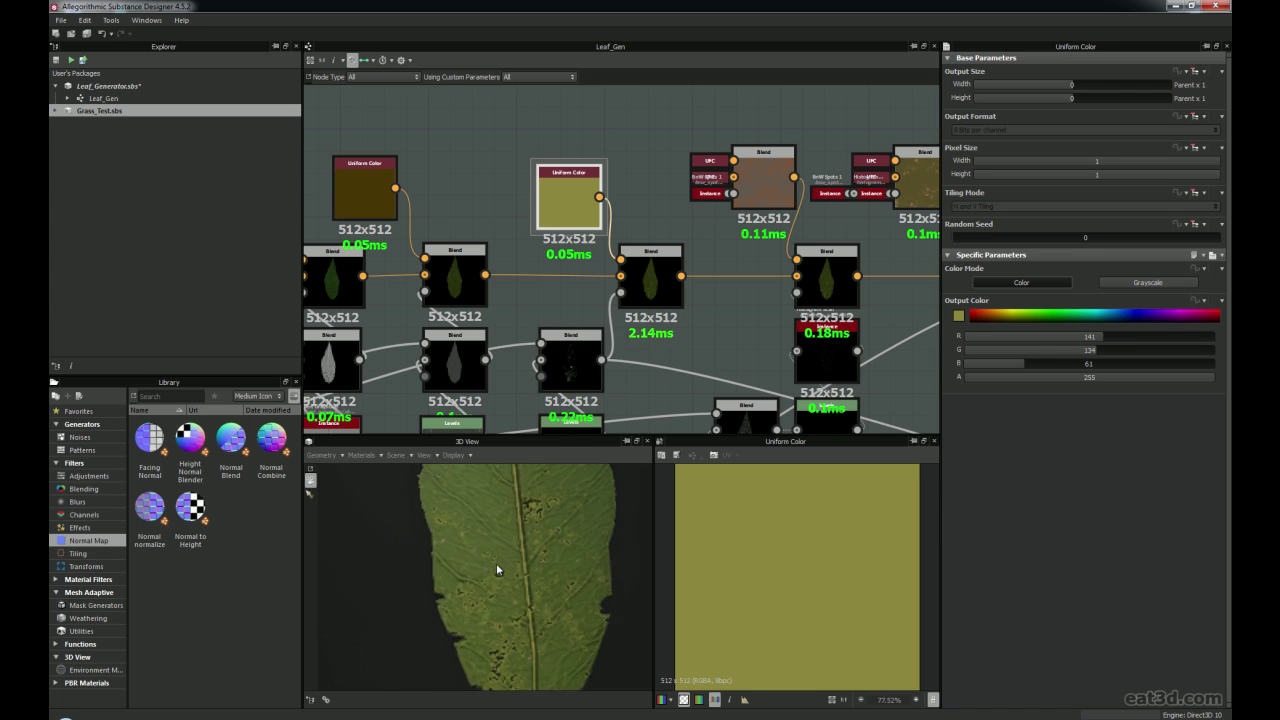
{"action": "scroll", "coordinate": [511, 492], "scroll_direction": "down", "scroll_amount": 5}
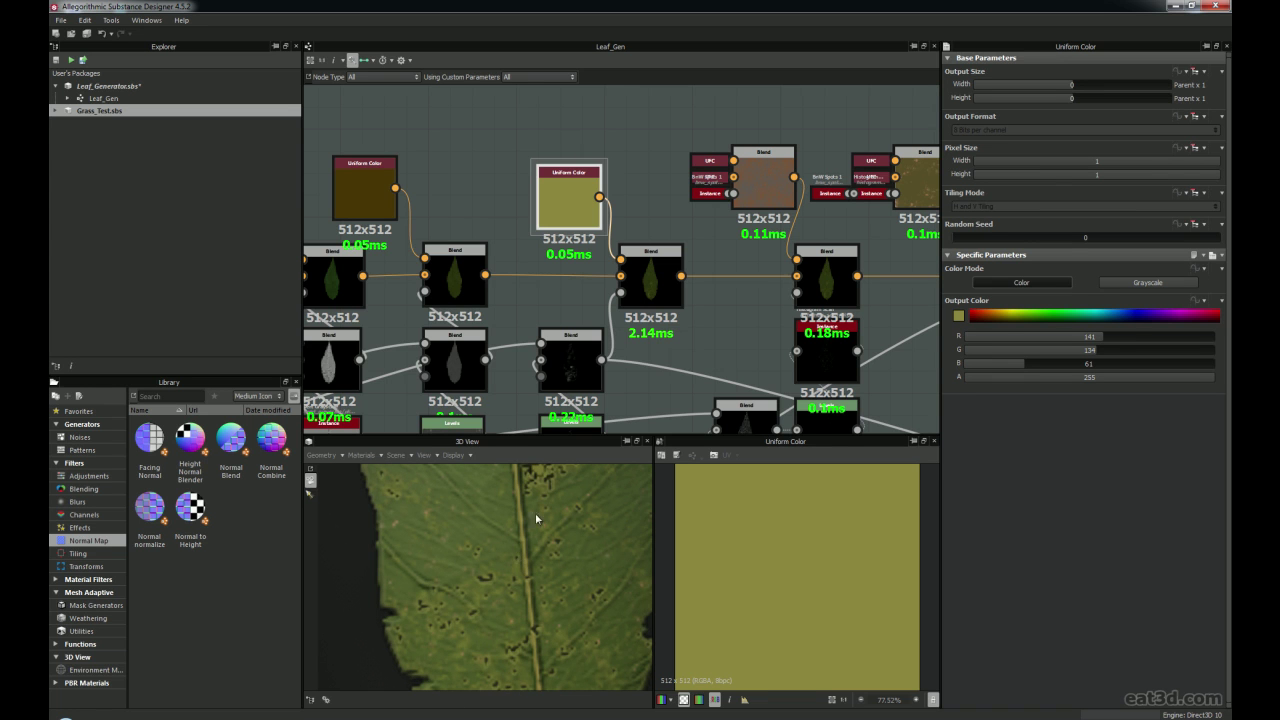
{"action": "middle_click_drag", "start_coordinate": [568, 234], "coordinate": [554, 268]}
{"action": "left_click_drag", "start_coordinate": [556, 239], "coordinate": [546, 231]}
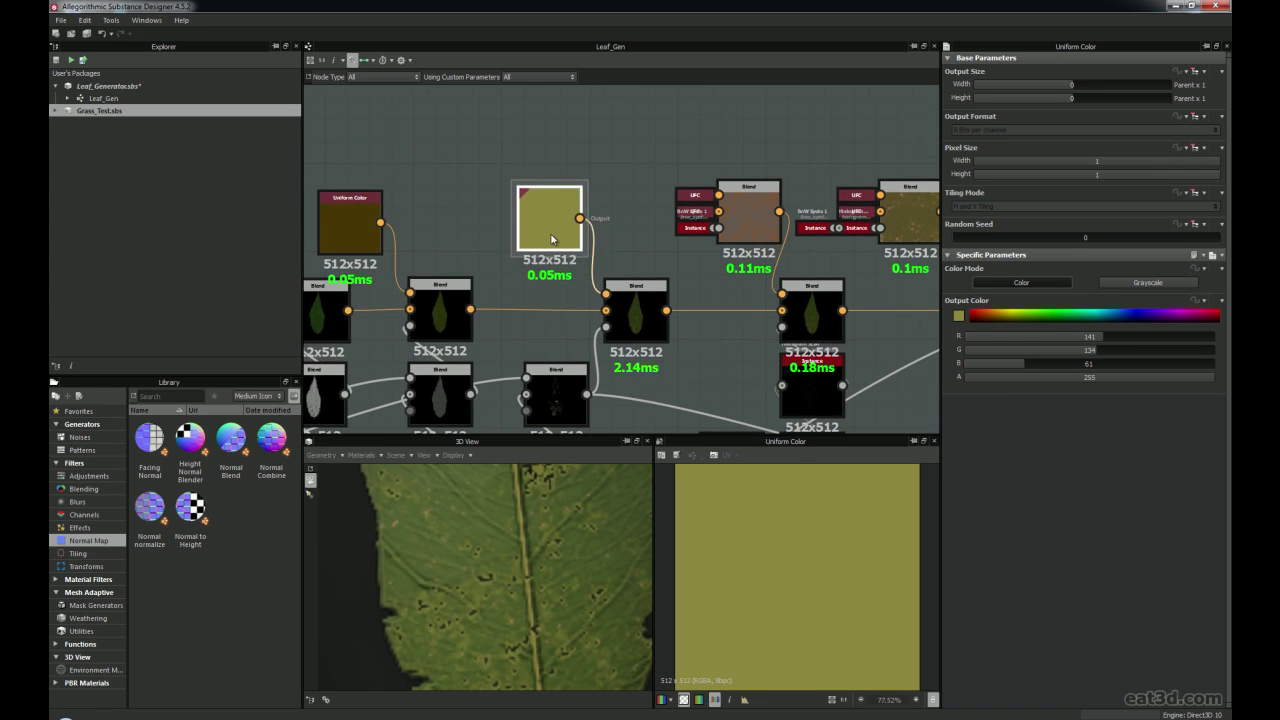
Inspect the next color Blend in the chain, including its foreground, background and opacity inputs
{"action": "middle_click_drag", "start_coordinate": [679, 355], "coordinate": [508, 302]}
{"action": "middle_click_drag", "start_coordinate": [590, 307], "coordinate": [540, 323]}
{"action": "scroll", "coordinate": [577, 349], "scroll_direction": "up", "scroll_amount": 6}
{"action": "middle_click_drag", "start_coordinate": [636, 233], "coordinate": [552, 367]}
{"action": "scroll", "coordinate": [552, 367], "scroll_direction": "up", "scroll_amount": 1}
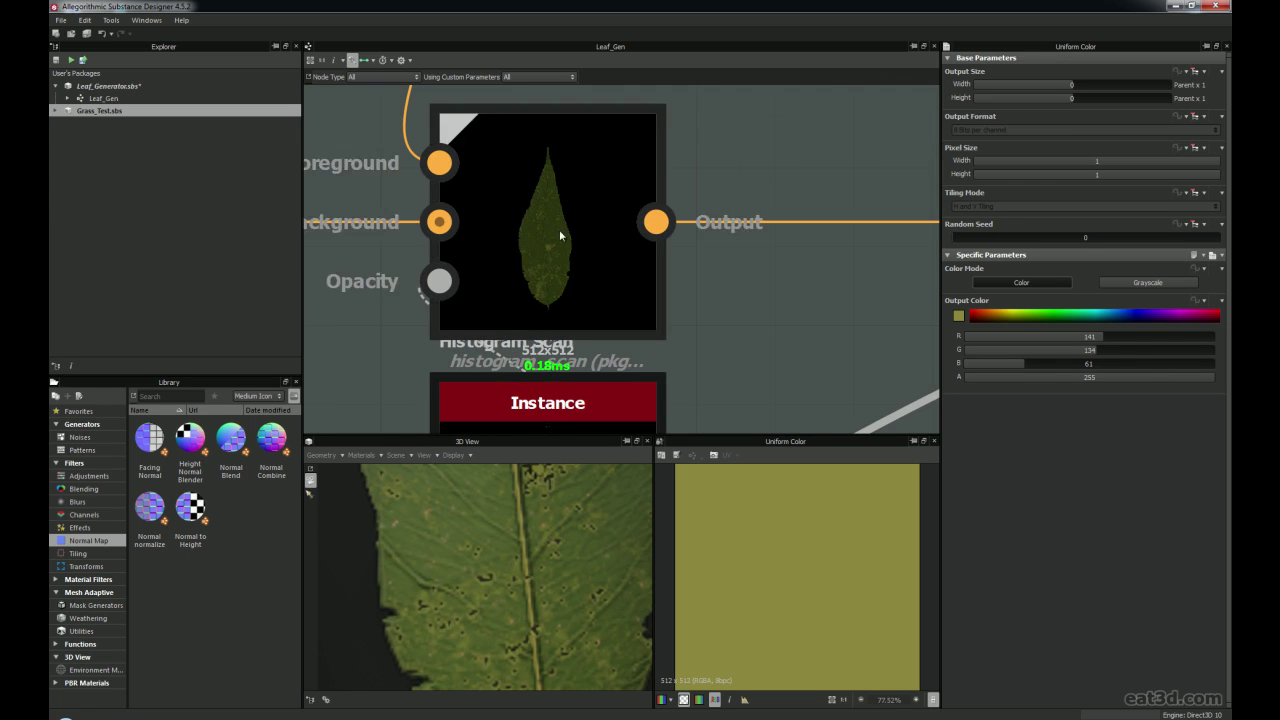
Trace that color Blend's opacity branch back through the Histogram Scan and Levels to the Dirt 6 node
{"action": "scroll", "coordinate": [559, 228], "scroll_direction": "down", "scroll_amount": 6}
{"action": "scroll", "coordinate": [585, 286], "scroll_direction": "down", "scroll_amount": 2}
{"action": "middle_click_drag", "start_coordinate": [585, 286], "coordinate": [630, 220]}
{"action": "left_click_drag", "start_coordinate": [580, 312], "coordinate": [536, 272]}
{"action": "scroll", "coordinate": [604, 334], "scroll_direction": "up", "scroll_amount": 4}
{"action": "scroll", "coordinate": [604, 334], "scroll_direction": "up", "scroll_amount": 2}
{"action": "middle_click_drag", "start_coordinate": [537, 269], "coordinate": [562, 301]}
Search the library for "dirt", add and preview a second Dirt 6 node beside the existing one, and delete that copy
{"action": "left_click", "coordinate": [200, 395]}
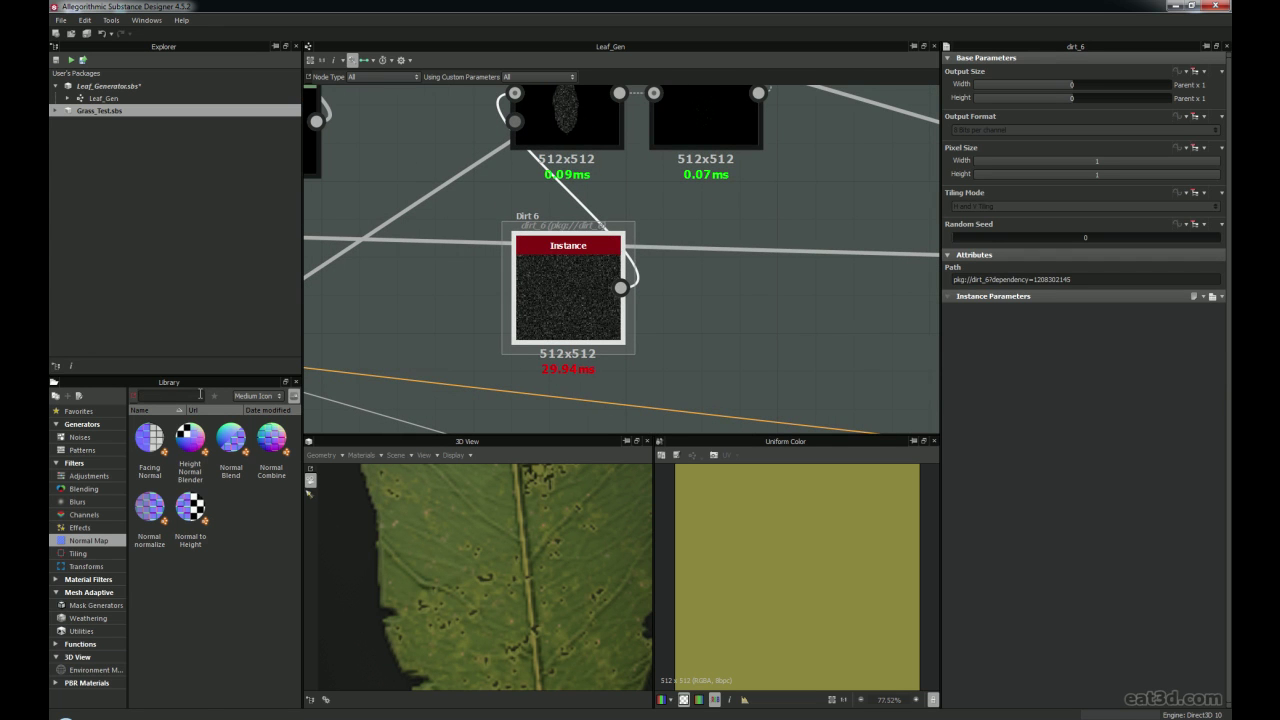
{"action": "type", "text": "dirt"}
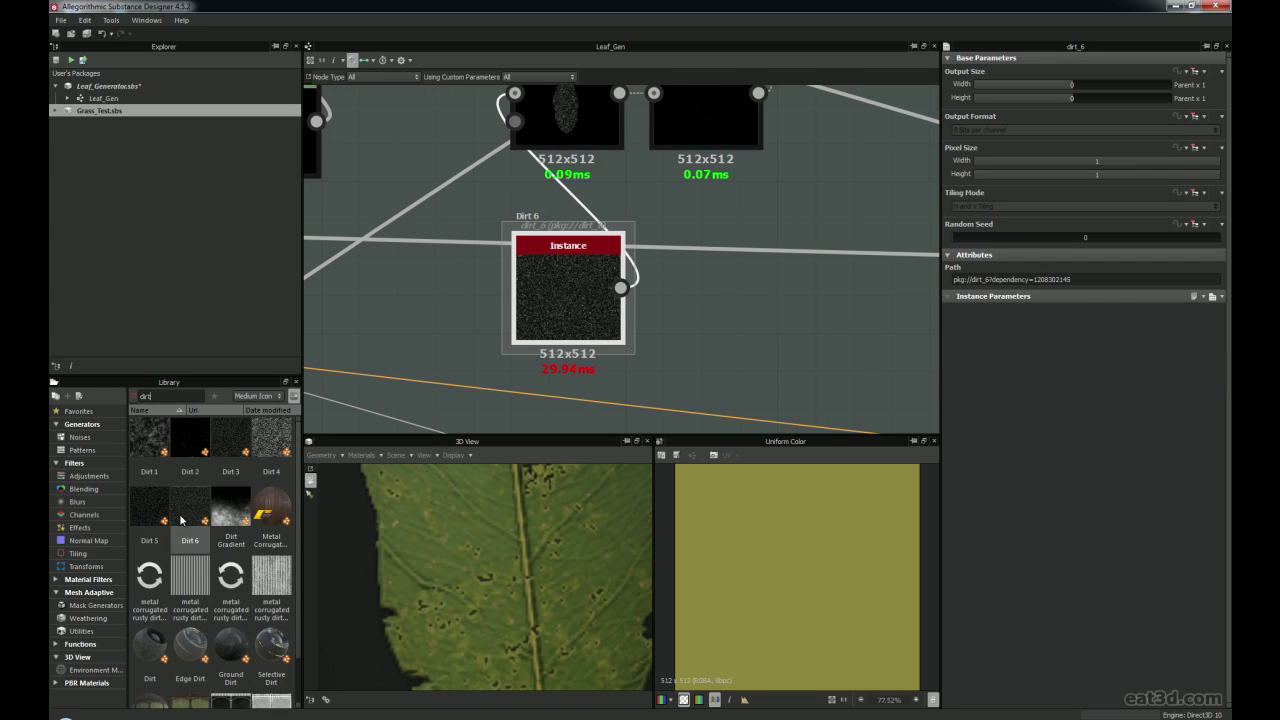
{"action": "left_click_drag", "start_coordinate": [183, 519], "coordinate": [760, 322]}
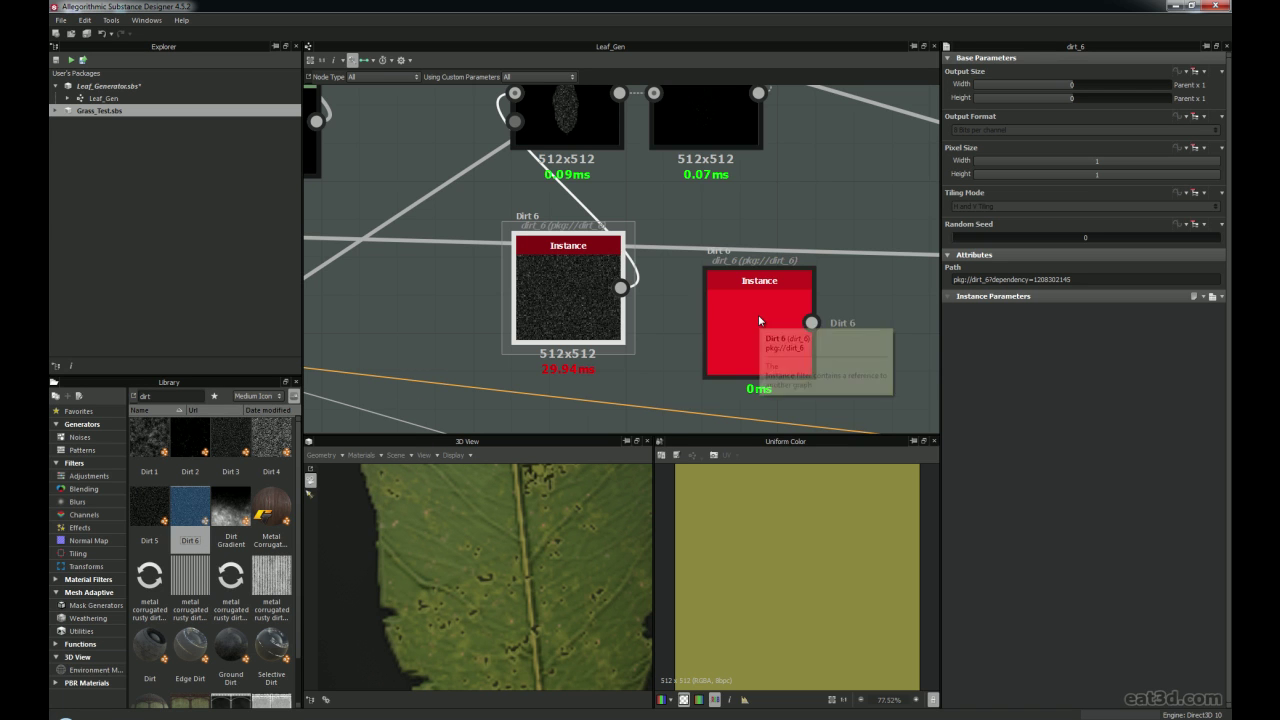
{"action": "double_click", "coordinate": [758, 314]}
{"action": "scroll", "coordinate": [790, 542], "scroll_direction": "up", "scroll_amount": 5}
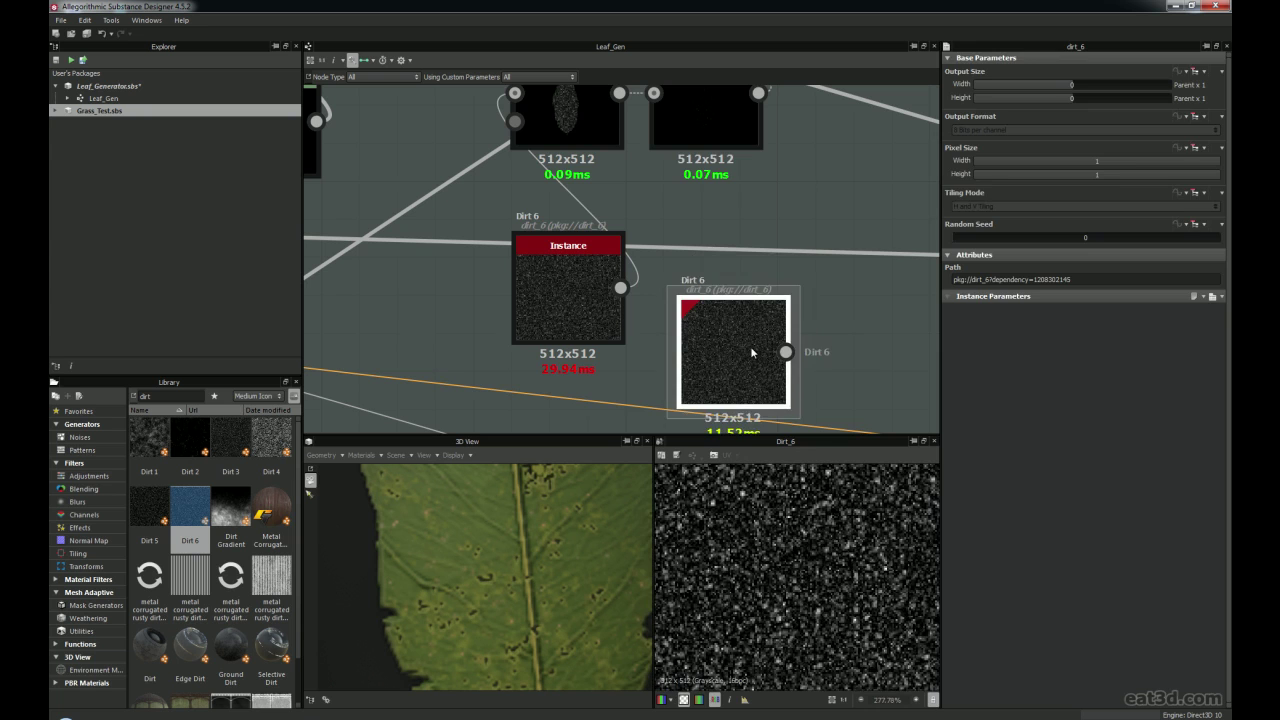
{"action": "key", "text": "Delete"}
Move the Dirt 6 node slightly aside below the Blend it feeds, and preview that Blend up close
{"action": "middle_click_drag", "start_coordinate": [606, 247], "coordinate": [636, 366]}
{"action": "left_click_drag", "start_coordinate": [636, 366], "coordinate": [559, 317]}
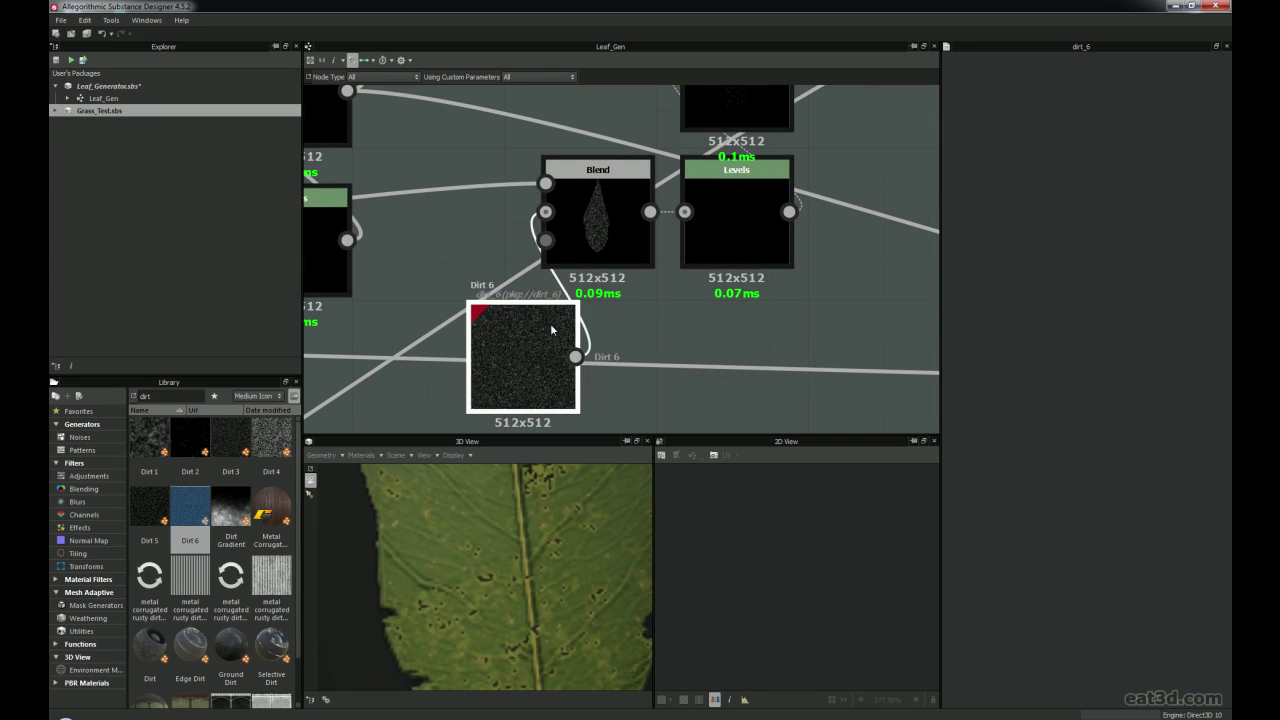
{"action": "scroll", "coordinate": [603, 210], "scroll_direction": "up", "scroll_amount": 3}
{"action": "double_click", "coordinate": [600, 232]}
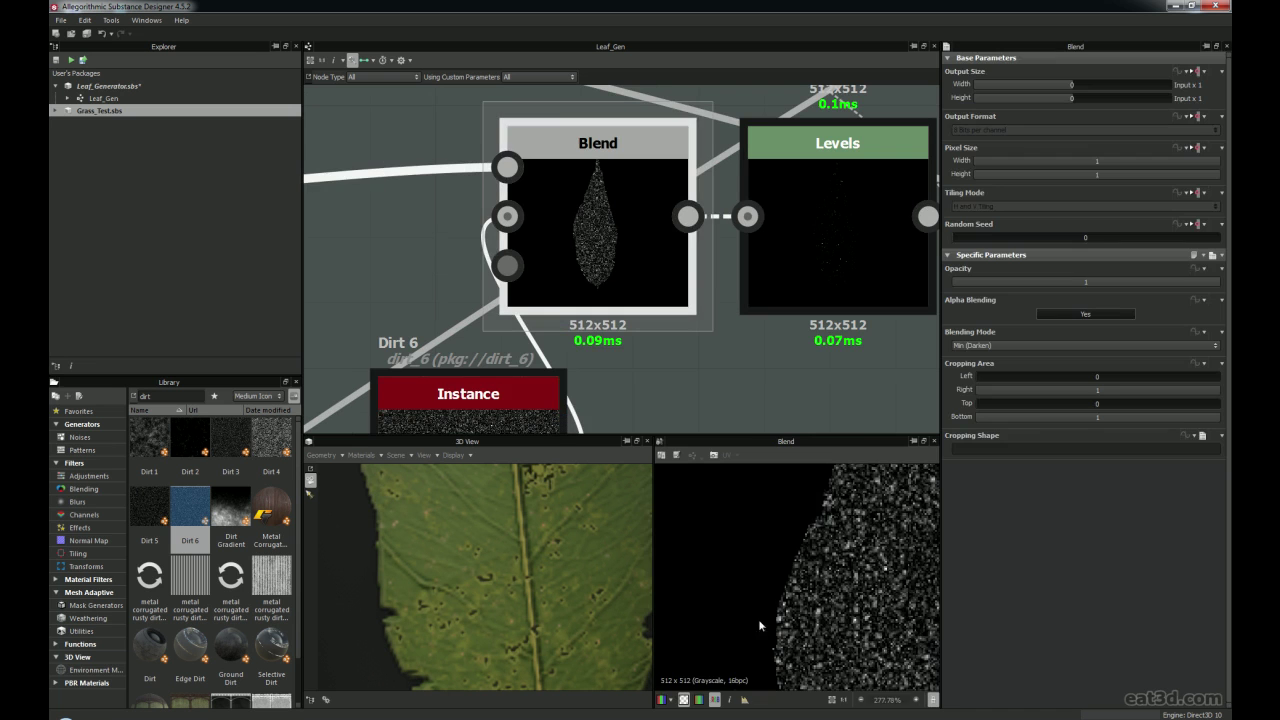
{"action": "scroll", "coordinate": [763, 563], "scroll_direction": "up", "scroll_amount": 1}
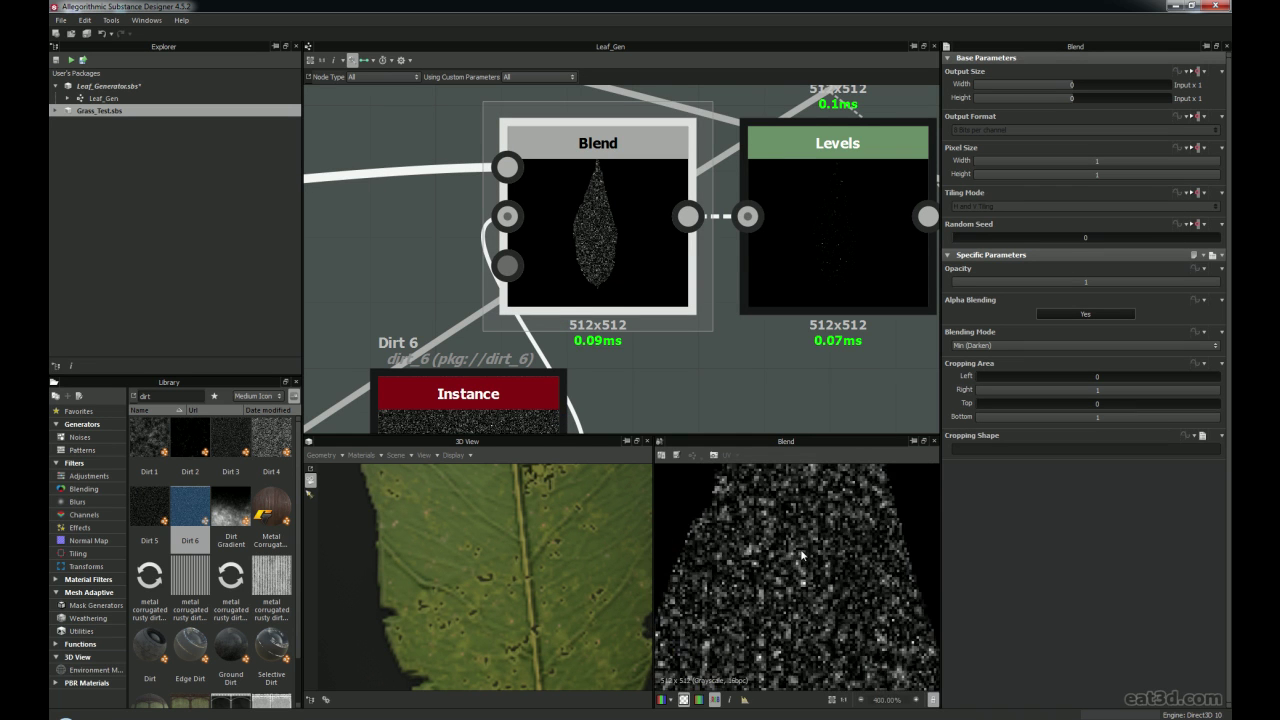
Preview the Levels node after the dirt Blend and shift its input midtone slightly toward the shadows
{"action": "middle_click_drag", "start_coordinate": [791, 255], "coordinate": [592, 345]}
{"action": "double_click", "coordinate": [669, 288]}
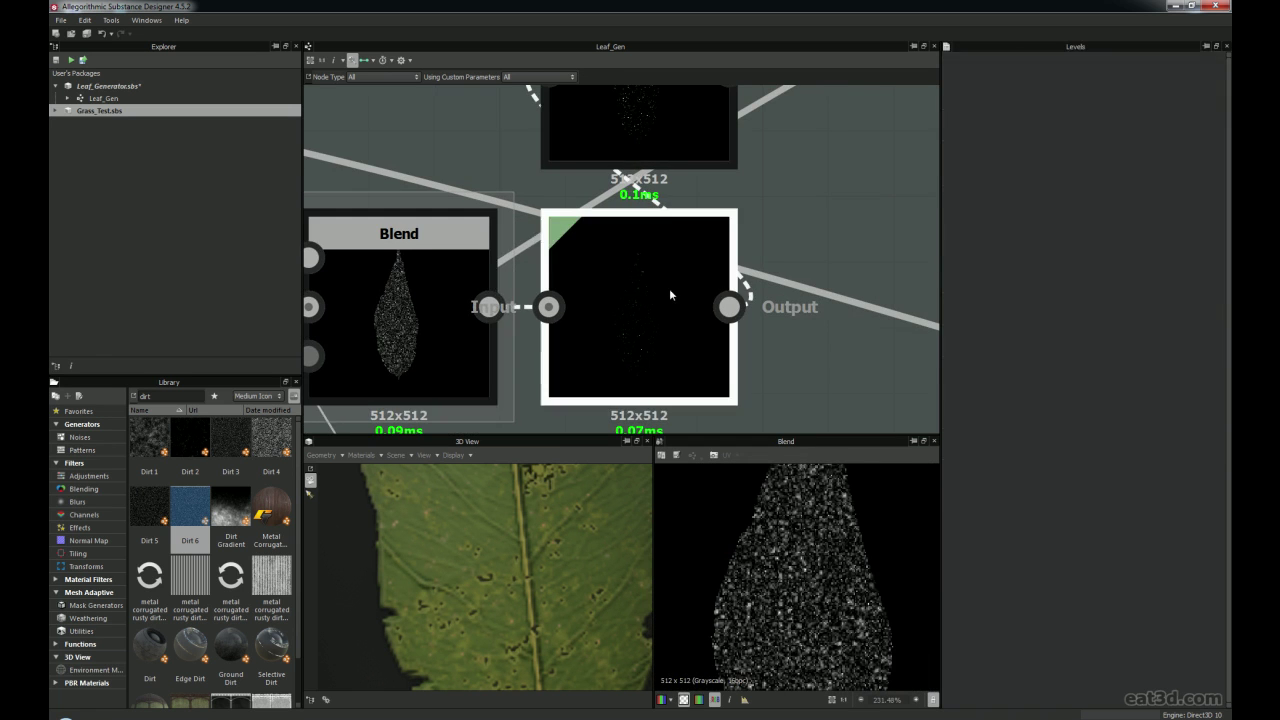
{"action": "scroll", "coordinate": [805, 578], "scroll_direction": "up", "scroll_amount": 3}
{"action": "middle_click_drag", "start_coordinate": [641, 151], "coordinate": [641, 318]}
{"action": "middle_click_drag", "start_coordinate": [655, 430], "coordinate": [656, 312]}
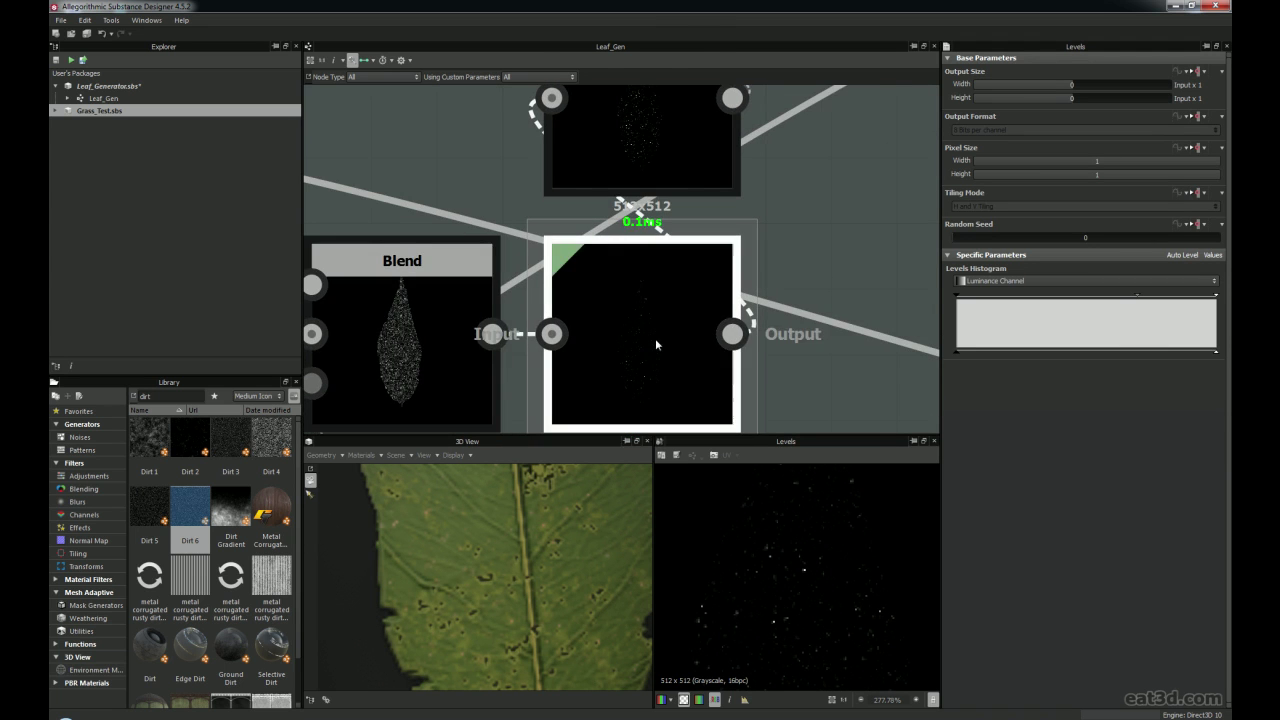
{"action": "left_click_drag", "start_coordinate": [1137, 297], "coordinate": [1134, 299]}
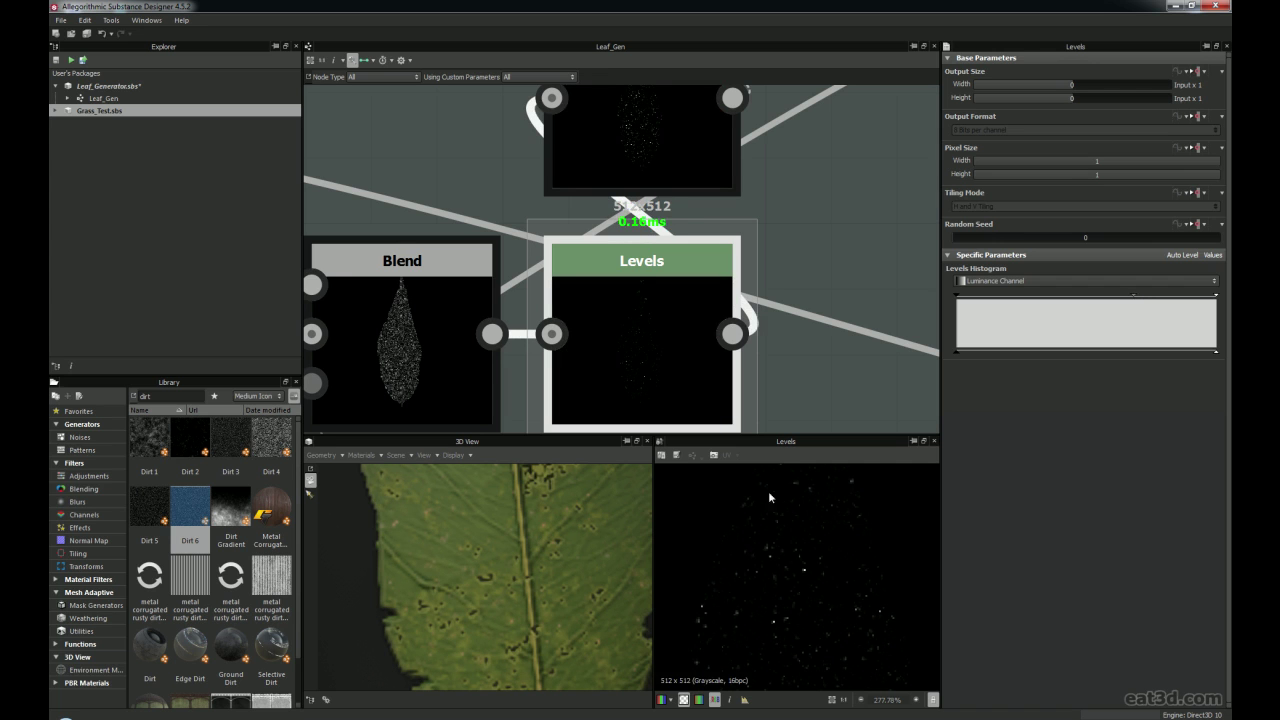
Preview the Histogram Scan fed by the Levels node and adjust its Position, ending at 0.84
{"action": "middle_click_drag", "start_coordinate": [608, 300], "coordinate": [608, 455]}
{"action": "left_click", "coordinate": [622, 286]}
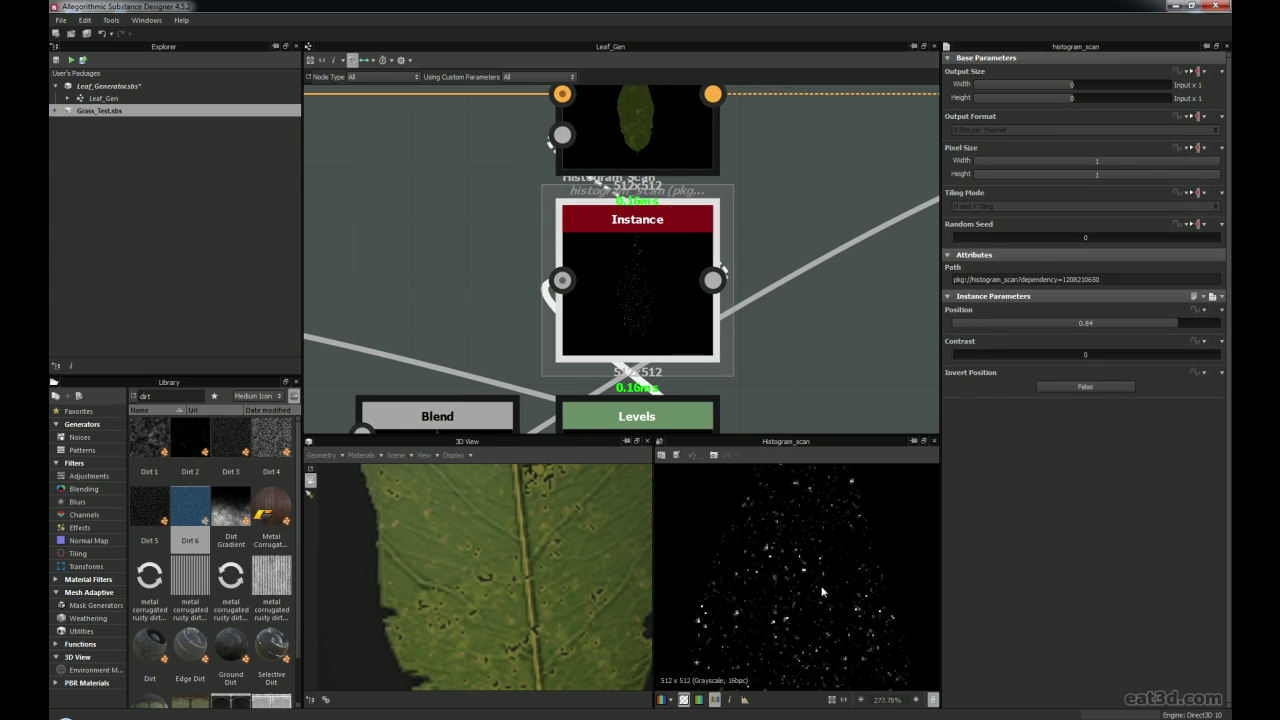
{"action": "mouse_move", "coordinate": [1184, 328]}
{"action": "left_mouse_down"}
{"action": "mouse_move", "coordinate": [1152, 324]}
{"action": "mouse_move", "coordinate": [1176, 322]}
{"action": "left_mouse_up"}
Follow the Histogram Scan to the color Blend it masks and to the brown Blend supplying that Blend's foreground
{"action": "scroll", "coordinate": [553, 549], "scroll_direction": "down", "scroll_amount": 4}
{"action": "middle_click_drag", "start_coordinate": [591, 246], "coordinate": [577, 387]}
{"action": "scroll", "coordinate": [600, 387], "scroll_direction": "down", "scroll_amount": 4}
{"action": "middle_click_drag", "start_coordinate": [545, 345], "coordinate": [633, 354]}
{"action": "scroll", "coordinate": [634, 347], "scroll_direction": "up", "scroll_amount": 3}
{"action": "left_click_drag", "start_coordinate": [638, 319], "coordinate": [586, 266]}
{"action": "scroll", "coordinate": [650, 331], "scroll_direction": "down", "scroll_amount": 3}
{"action": "middle_click_drag", "start_coordinate": [631, 294], "coordinate": [564, 208]}
{"action": "scroll", "coordinate": [462, 547], "scroll_direction": "up", "scroll_amount": 3}
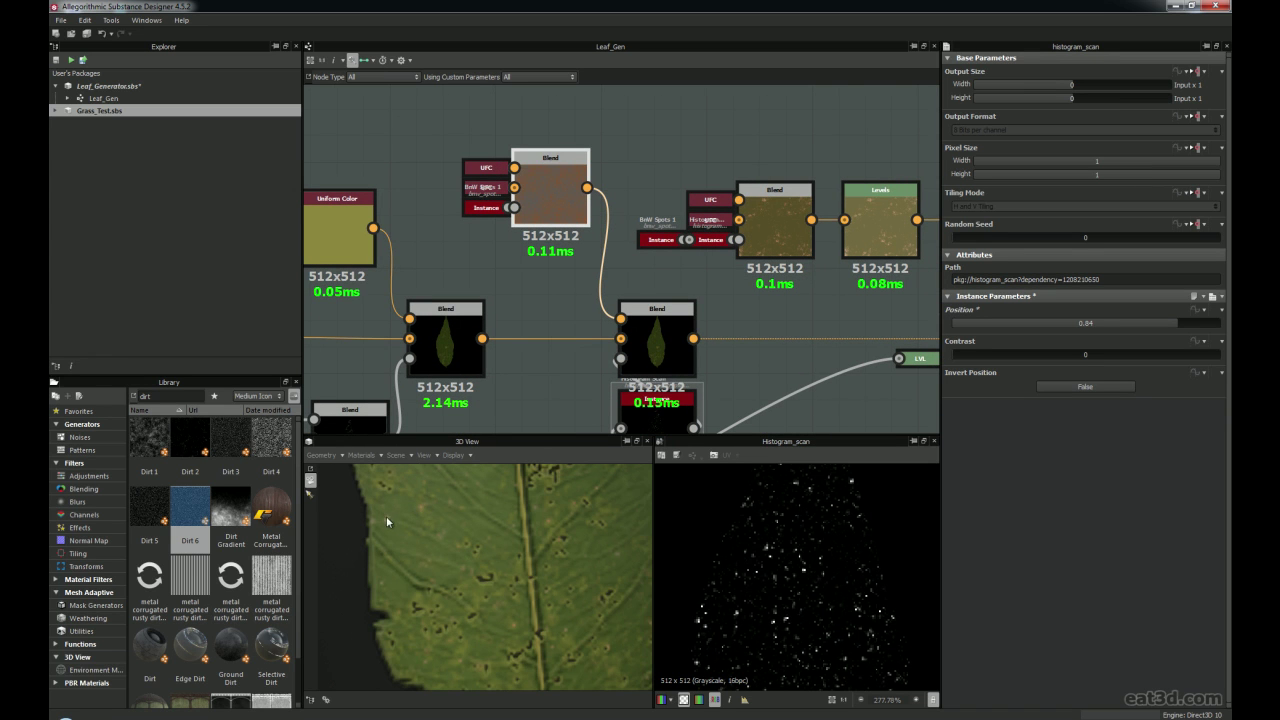
Undock the two Uniform Color nodes and BnW Spots 1 from the brown Blend, and place BnW Spots 1 beside it
{"action": "middle_click_drag", "start_coordinate": [570, 215], "coordinate": [569, 301]}
{"action": "scroll", "coordinate": [569, 303], "scroll_direction": "up", "scroll_amount": 1}
{"action": "left_click", "coordinate": [466, 243]}
{"action": "key", "text": "d"}
{"action": "left_click", "coordinate": [466, 264]}
{"action": "key", "text": "d"}
{"action": "left_click", "coordinate": [463, 290]}
{"action": "key", "text": "d"}
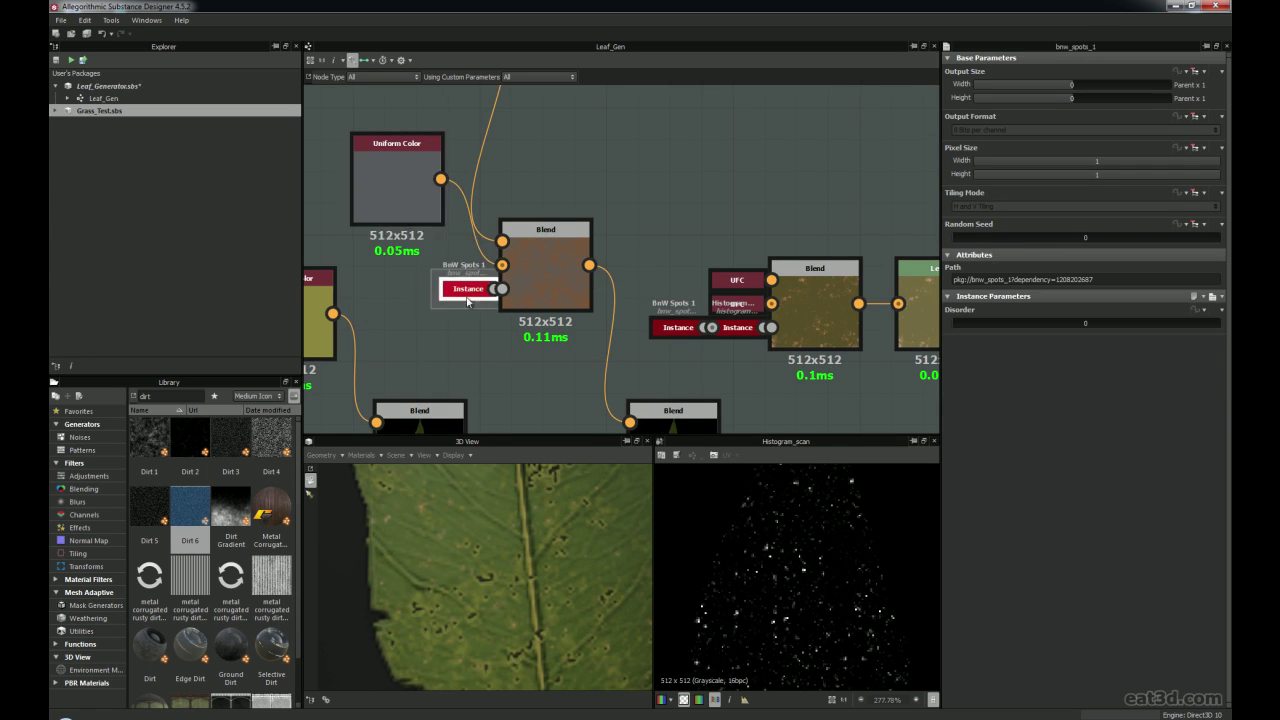
{"action": "left_click_drag", "start_coordinate": [428, 293], "coordinate": [430, 346]}
Preview the brown Blend that mixes the orange and grey Uniform Colors through BnW Spots 1
{"action": "scroll", "coordinate": [461, 354], "scroll_direction": "down", "scroll_amount": 3}
{"action": "middle_click_drag", "start_coordinate": [545, 347], "coordinate": [551, 226]}
{"action": "middle_click_drag", "start_coordinate": [454, 216], "coordinate": [610, 311]}
{"action": "mouse_move", "coordinate": [606, 310]}
{"action": "left_mouse_down"}
{"action": "mouse_move", "coordinate": [483, 211]}
{"action": "mouse_move", "coordinate": [517, 214]}
{"action": "mouse_move", "coordinate": [612, 297]}
{"action": "mouse_move", "coordinate": [598, 302]}
{"action": "left_mouse_up"}
{"action": "scroll", "coordinate": [598, 302], "scroll_direction": "up", "scroll_amount": 1}
{"action": "scroll", "coordinate": [598, 302], "scroll_direction": "up", "scroll_amount": 1}
{"action": "double_click", "coordinate": [661, 282]}
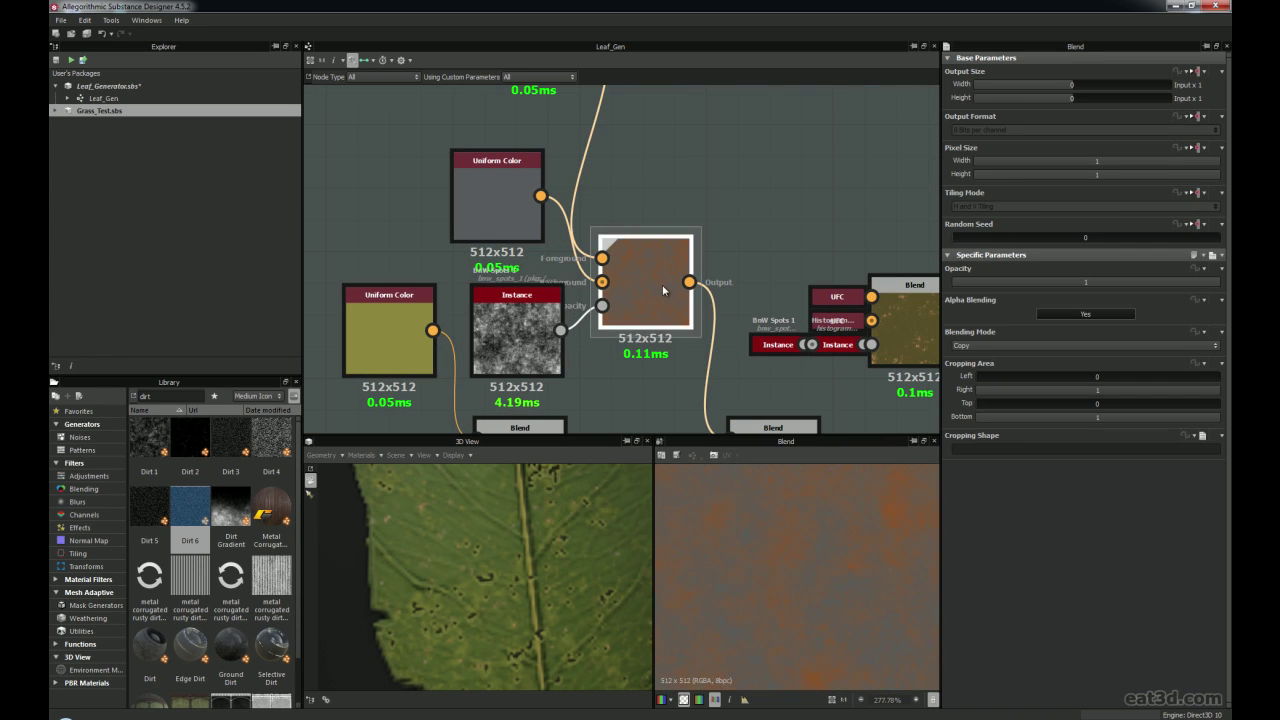
{"action": "scroll", "coordinate": [826, 572], "scroll_direction": "down", "scroll_amount": 3}
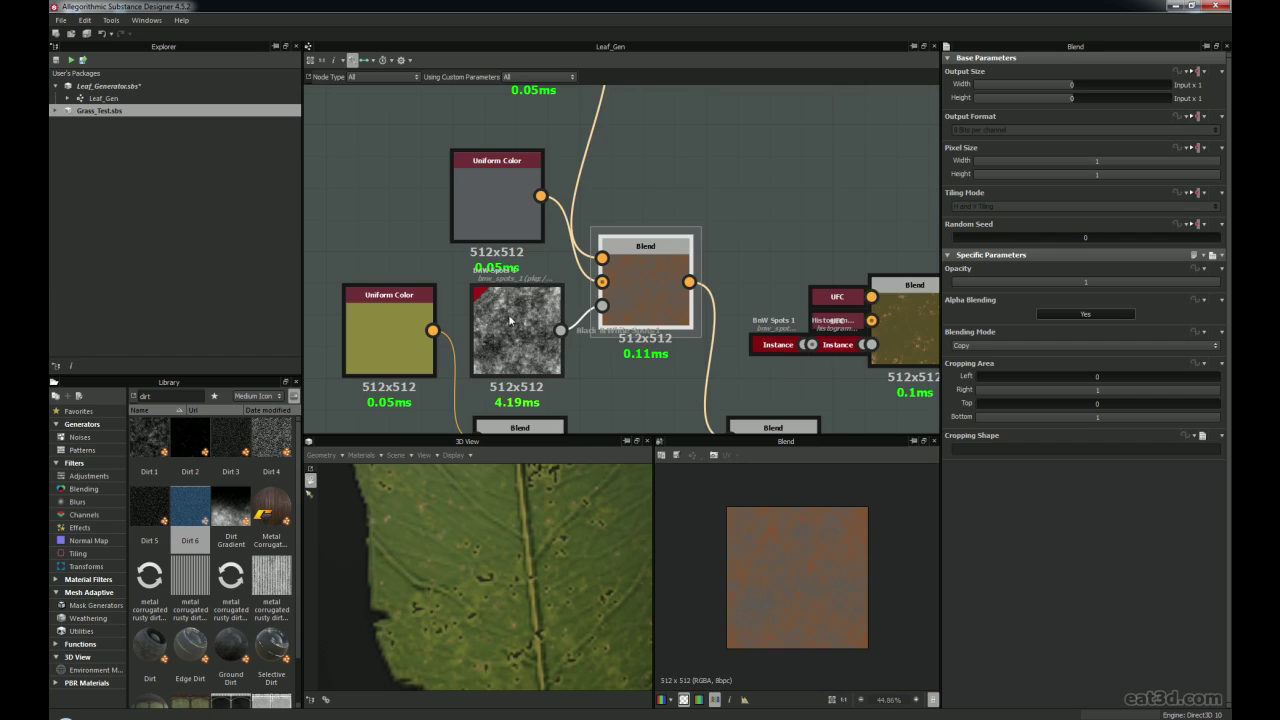
Undock the BnW Spots 1 node from the leaf mask Blend near the graph's start and place it beside that Blend
{"action": "scroll", "coordinate": [608, 288], "scroll_direction": "down", "scroll_amount": 3}
{"action": "middle_click_drag", "start_coordinate": [609, 288], "coordinate": [699, 256]}
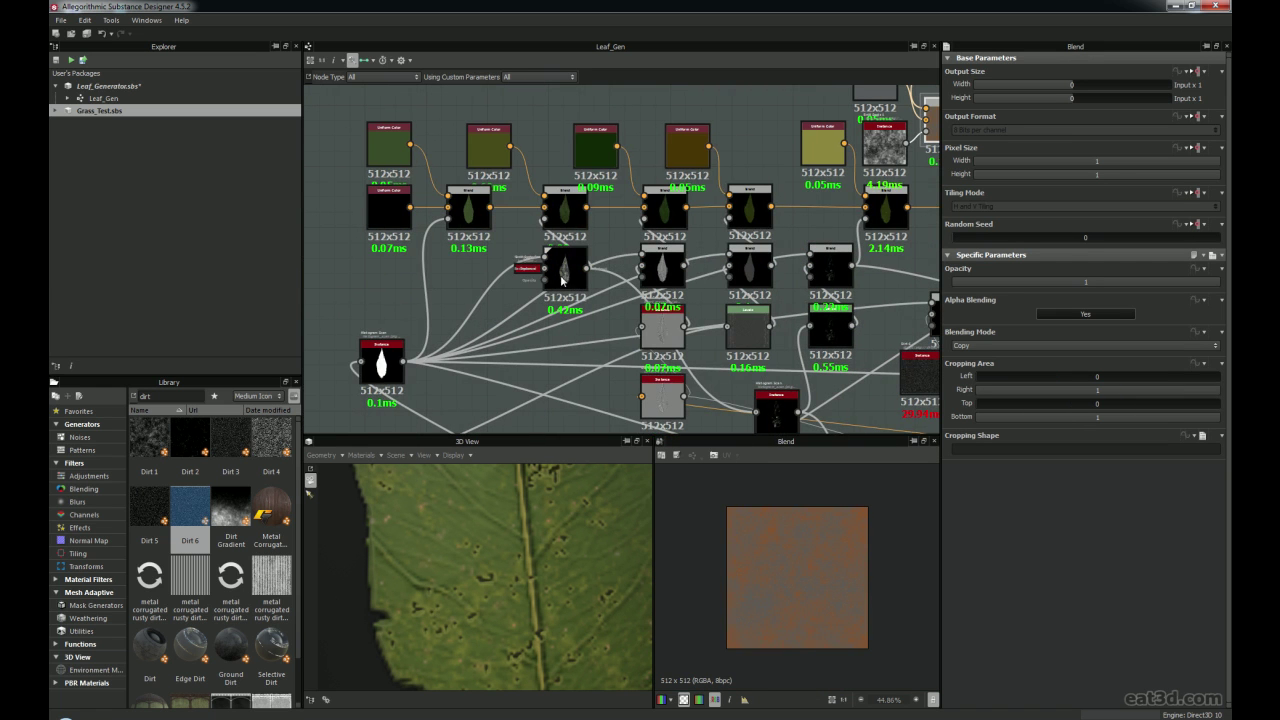
{"action": "left_click", "coordinate": [532, 268]}
{"action": "key", "text": "d"}
{"action": "mouse_move", "coordinate": [494, 303]}
{"action": "left_mouse_down"}
{"action": "mouse_move", "coordinate": [481, 325]}
{"action": "mouse_move", "coordinate": [487, 304]}
{"action": "left_mouse_up"}
Let the earlier BnW Spots 1 drive the brown Blend's opacity, and delete the duplicate BnW Spots 1 node
{"action": "scroll", "coordinate": [610, 276], "scroll_direction": "down", "scroll_amount": 2}
{"action": "left_click_drag", "start_coordinate": [713, 218], "coordinate": [591, 158]}
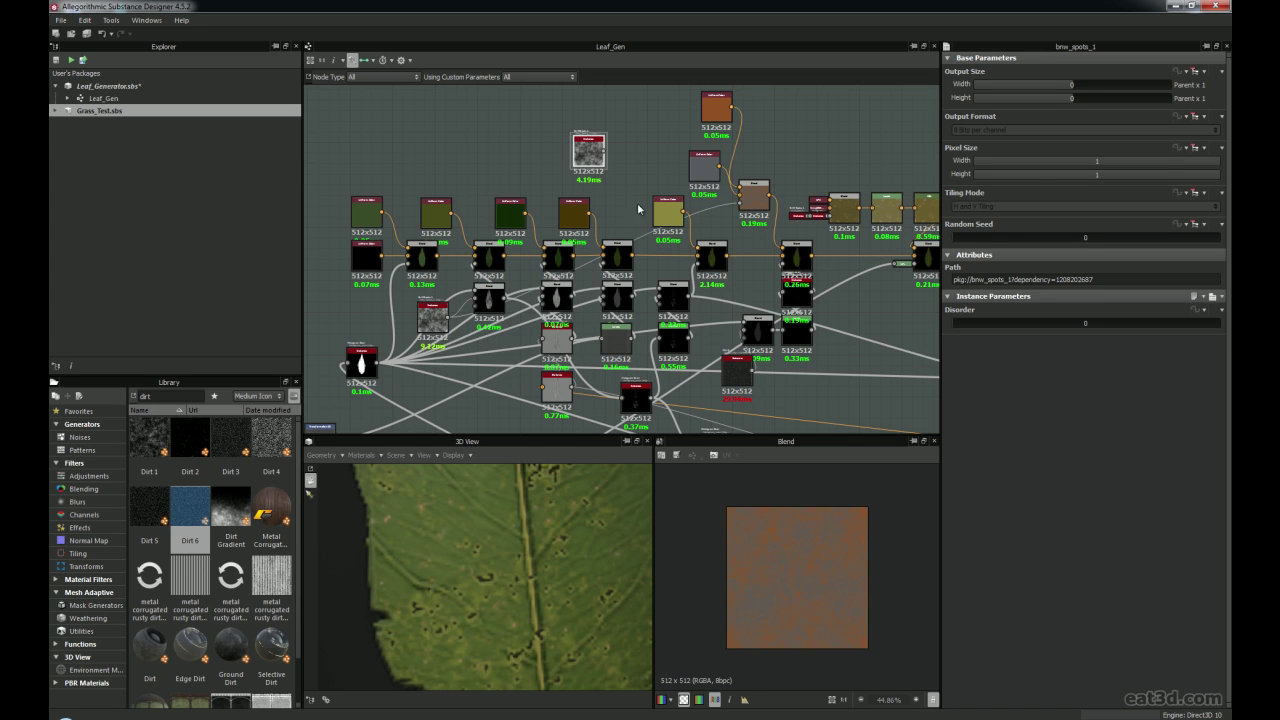
{"action": "key", "text": "Delete"}
Rearrange the brown Blend and its orange and grey Uniform Color inputs into a tidy group beside the olive color node
{"action": "scroll", "coordinate": [697, 208], "scroll_direction": "up", "scroll_amount": 3}
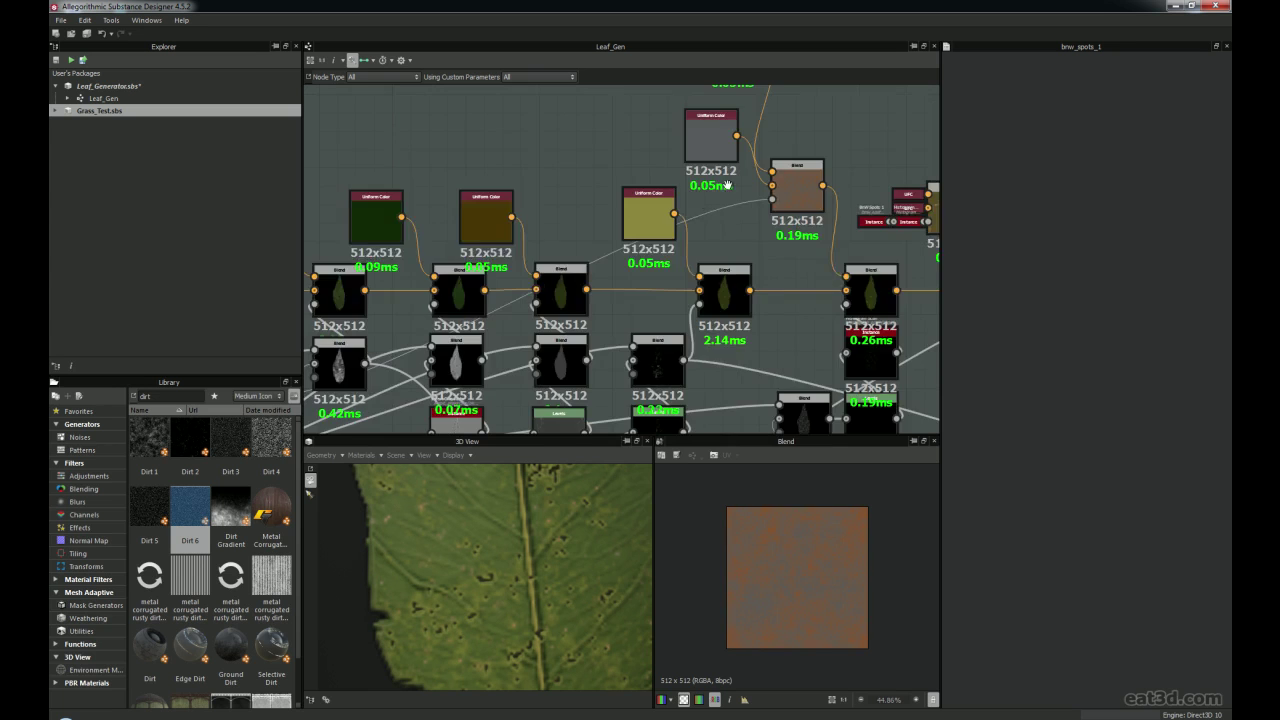
{"action": "middle_click_drag", "start_coordinate": [697, 208], "coordinate": [569, 318]}
{"action": "left_click_drag", "start_coordinate": [598, 163], "coordinate": [580, 179]}
{"action": "left_click_drag", "start_coordinate": [586, 232], "coordinate": [586, 248]}
{"action": "left_click_drag", "start_coordinate": [599, 157], "coordinate": [599, 194]}
{"action": "scroll", "coordinate": [622, 288], "scroll_direction": "up", "scroll_amount": 2}
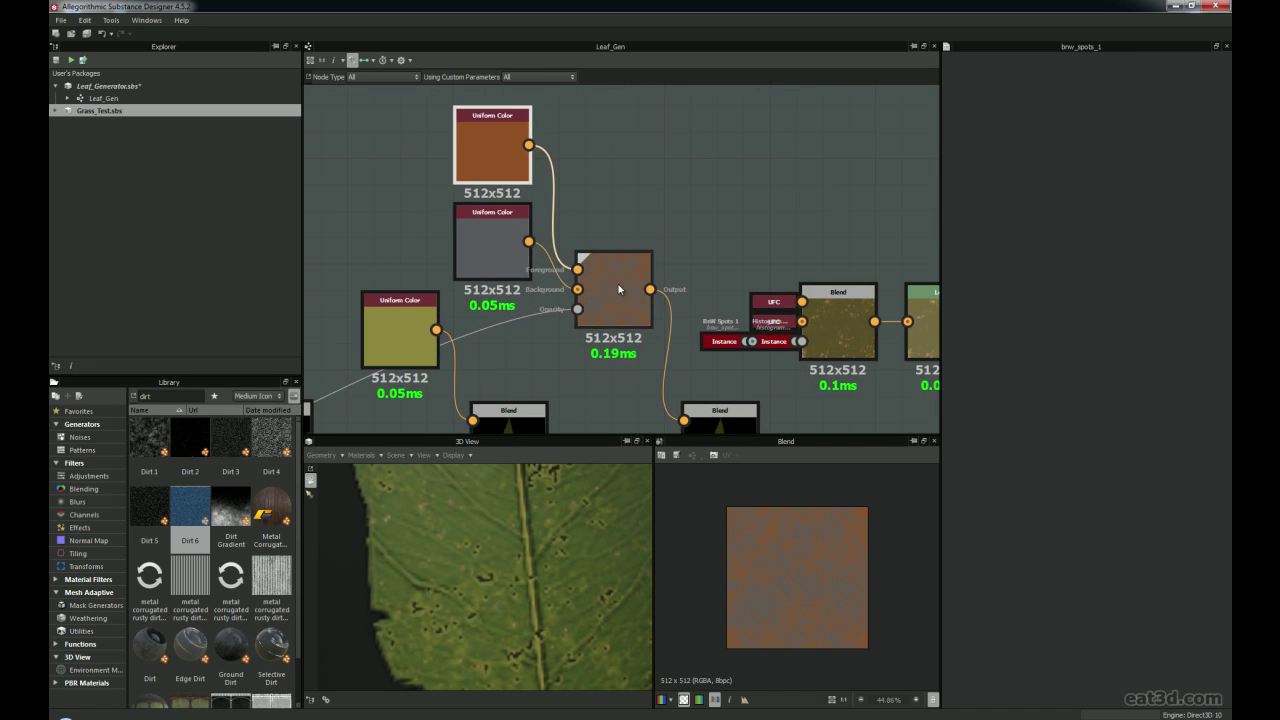
{"action": "left_click_drag", "start_coordinate": [645, 296], "coordinate": [646, 336]}
{"action": "left_click_drag", "start_coordinate": [503, 267], "coordinate": [503, 300]}
{"action": "left_click_drag", "start_coordinate": [492, 147], "coordinate": [492, 173]}
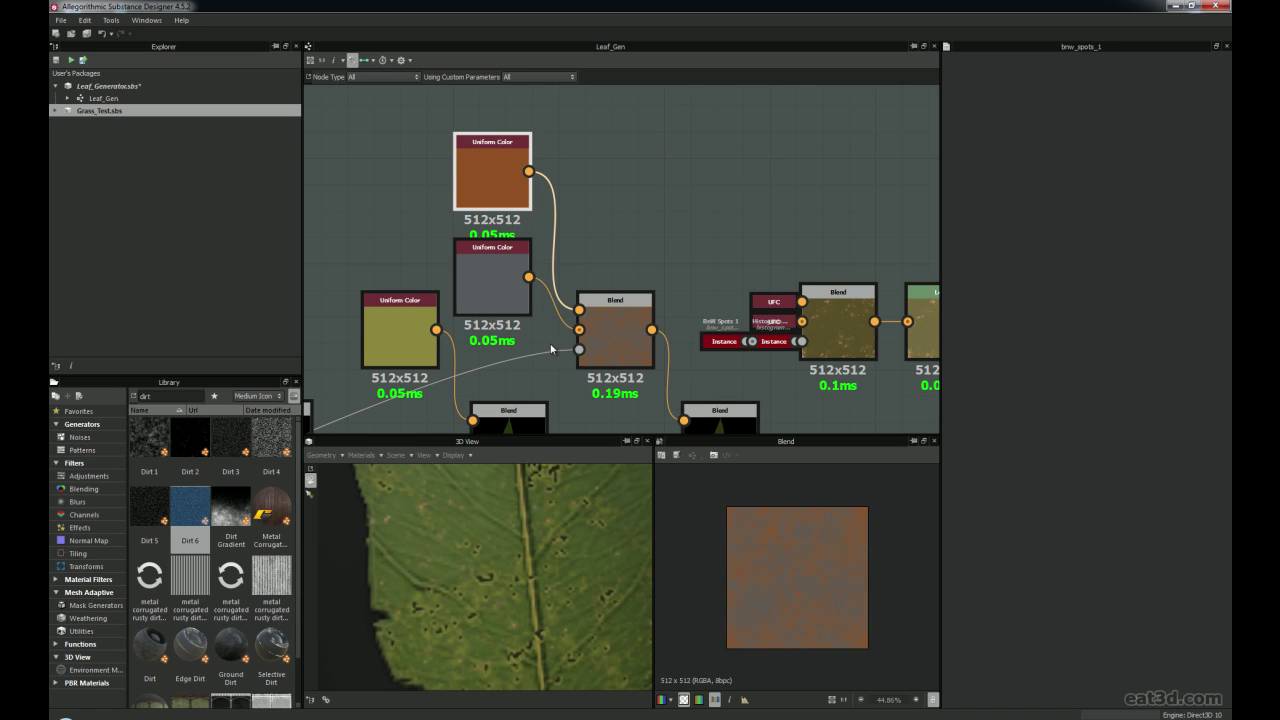
Reposition the shared BnW Spots 1 node slightly and trace its outputs to the leaf mask Blend and brown Blend
{"action": "scroll", "coordinate": [546, 360], "scroll_direction": "down", "scroll_amount": 5}
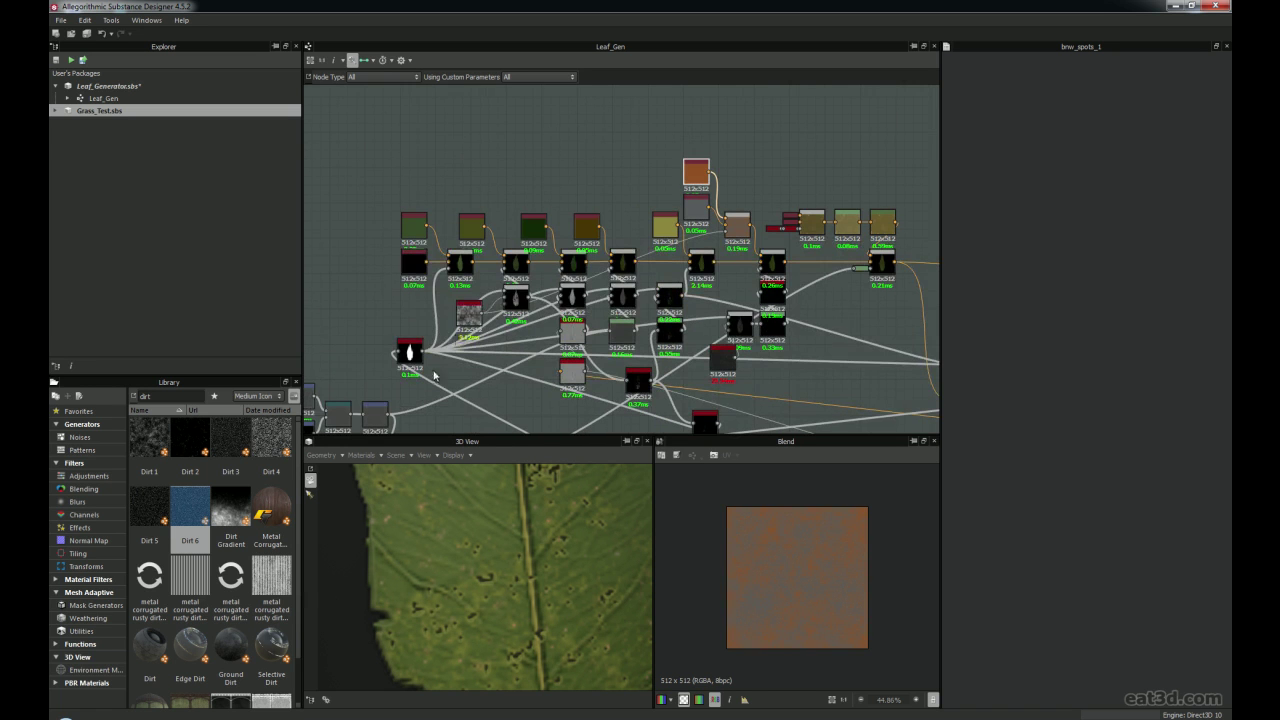
{"action": "left_click_drag", "start_coordinate": [465, 320], "coordinate": [467, 323]}
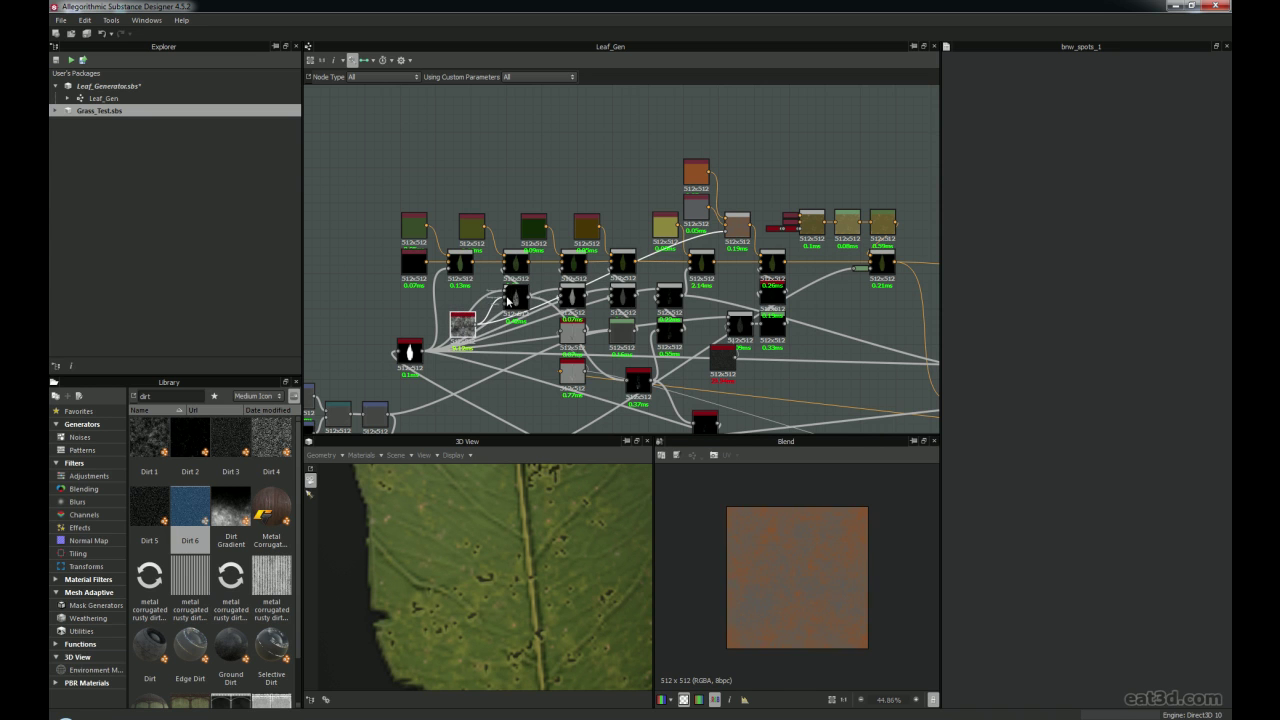
{"action": "scroll", "coordinate": [507, 299], "scroll_direction": "up", "scroll_amount": 5}
{"action": "scroll", "coordinate": [549, 308], "scroll_direction": "down", "scroll_amount": 4}
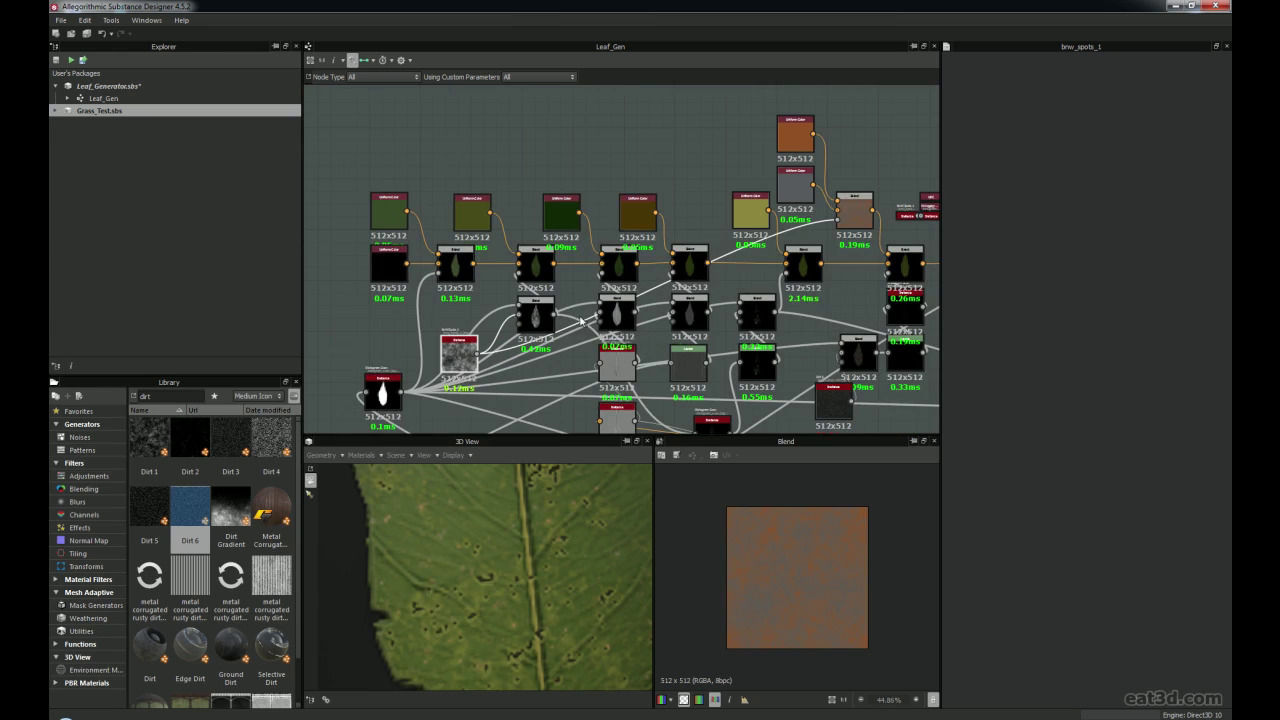
{"action": "mouse_move", "coordinate": [467, 355]}
{"action": "left_mouse_down"}
{"action": "mouse_move", "coordinate": [459, 326]}
{"action": "mouse_move", "coordinate": [458, 352]}
{"action": "mouse_move", "coordinate": [462, 341]}
{"action": "left_mouse_up"}
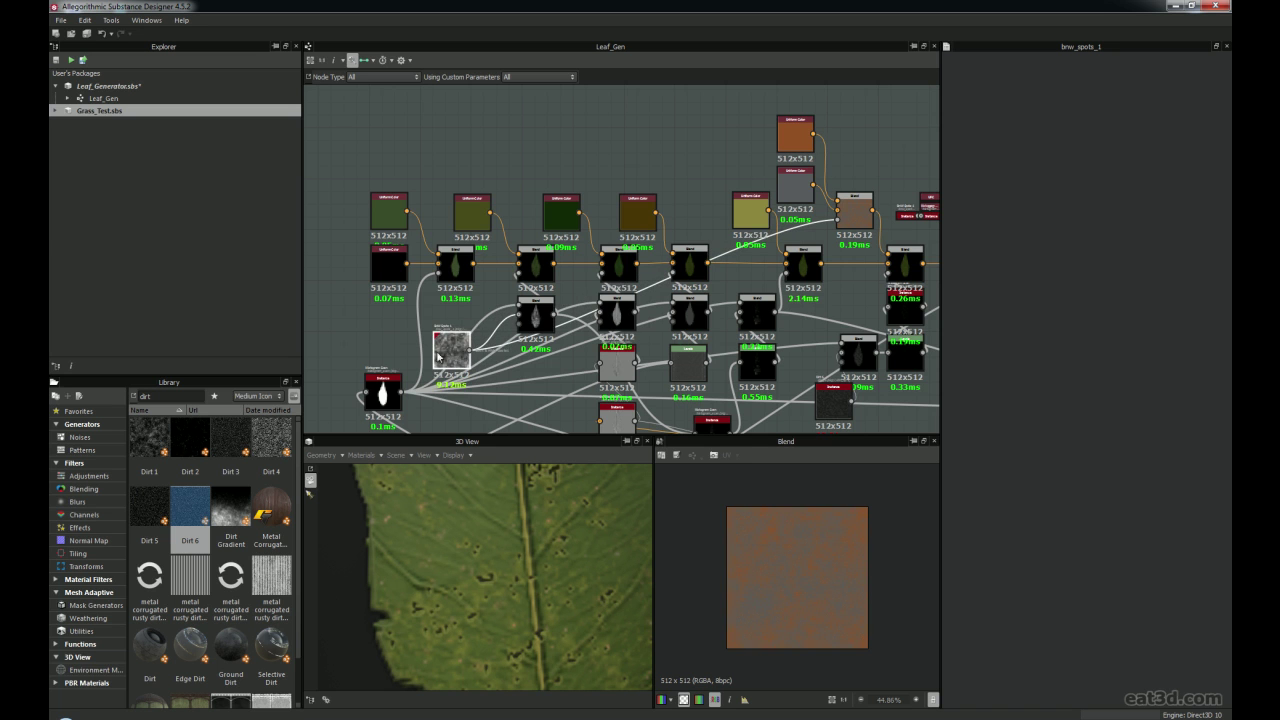
{"action": "middle_click_drag", "start_coordinate": [754, 218], "coordinate": [746, 225]}
{"action": "left_click_drag", "start_coordinate": [442, 360], "coordinate": [449, 359]}
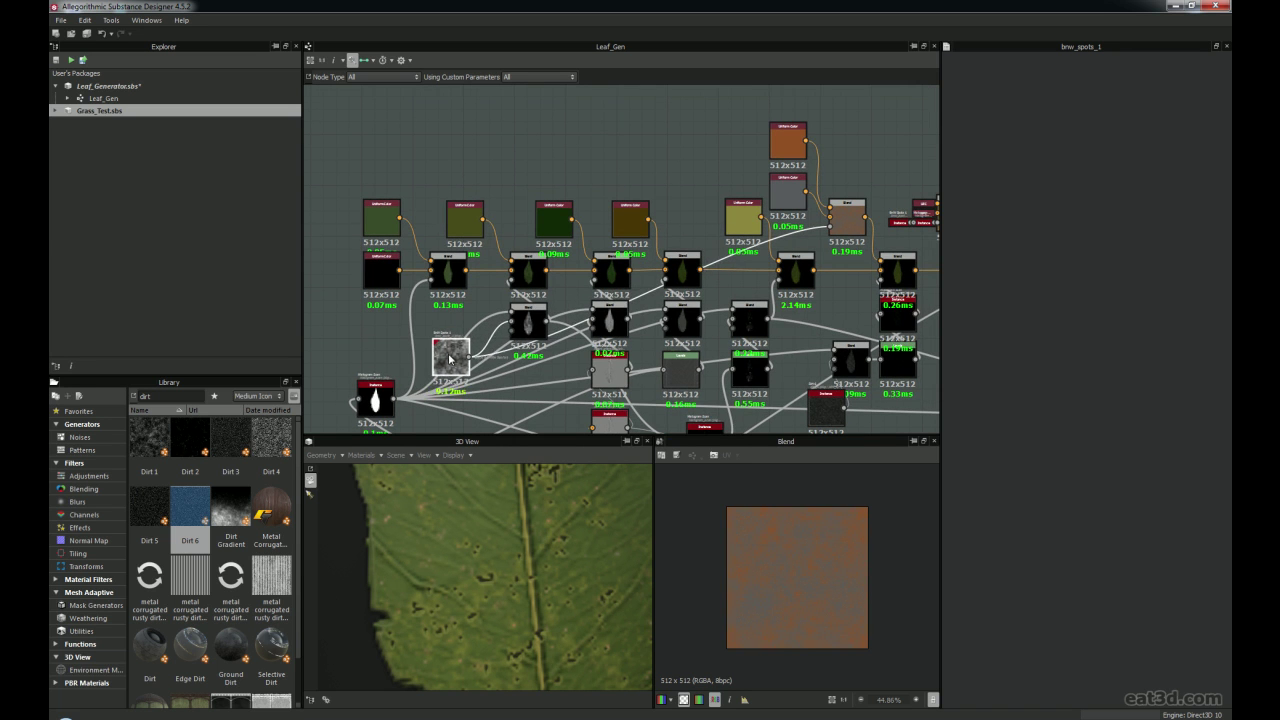
Trace the brown Blend from its orange and grey Uniform Color inputs to the next leaf Blend and its Histogram Scan mask
{"action": "middle_click_drag", "start_coordinate": [615, 240], "coordinate": [488, 281]}
{"action": "scroll", "coordinate": [492, 283], "scroll_direction": "up", "scroll_amount": 5}
{"action": "middle_click_drag", "start_coordinate": [412, 297], "coordinate": [627, 294]}
{"action": "scroll", "coordinate": [625, 294], "scroll_direction": "up", "scroll_amount": 2}
{"action": "middle_click_drag", "start_coordinate": [450, 220], "coordinate": [592, 380]}
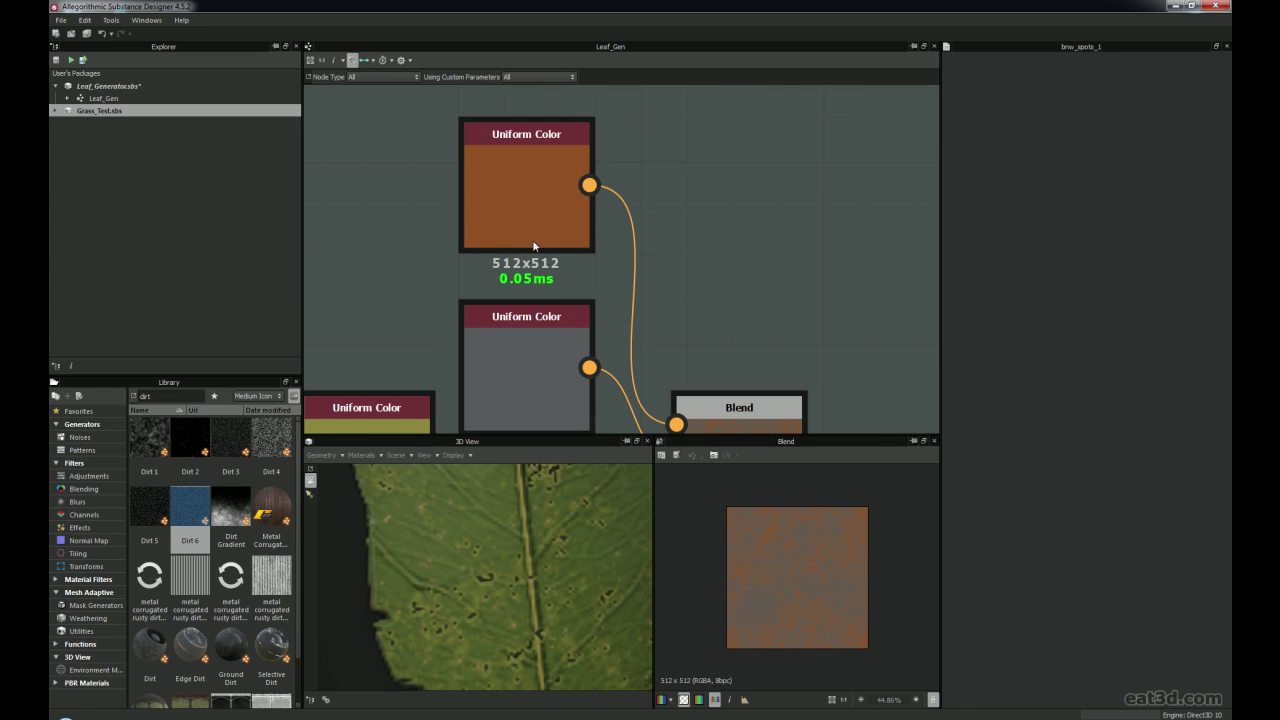
{"action": "scroll", "coordinate": [717, 318], "scroll_direction": "down", "scroll_amount": 3}
{"action": "middle_click_drag", "start_coordinate": [762, 395], "coordinate": [651, 228]}
{"action": "scroll", "coordinate": [651, 228], "scroll_direction": "up", "scroll_amount": 4}
{"action": "middle_click_drag", "start_coordinate": [646, 280], "coordinate": [482, 119]}
{"action": "scroll", "coordinate": [587, 328], "scroll_direction": "down", "scroll_amount": 2}
{"action": "middle_click_drag", "start_coordinate": [589, 312], "coordinate": [563, 139]}
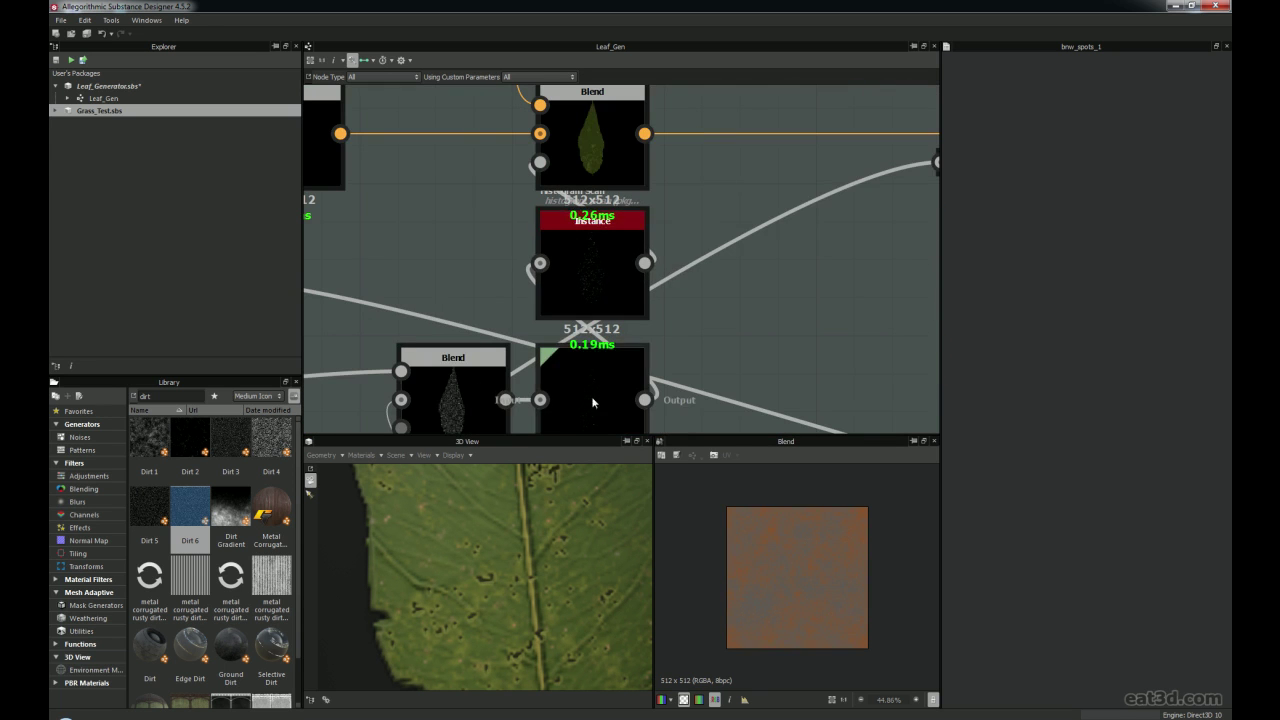
{"action": "middle_click_drag", "start_coordinate": [594, 259], "coordinate": [612, 374]}
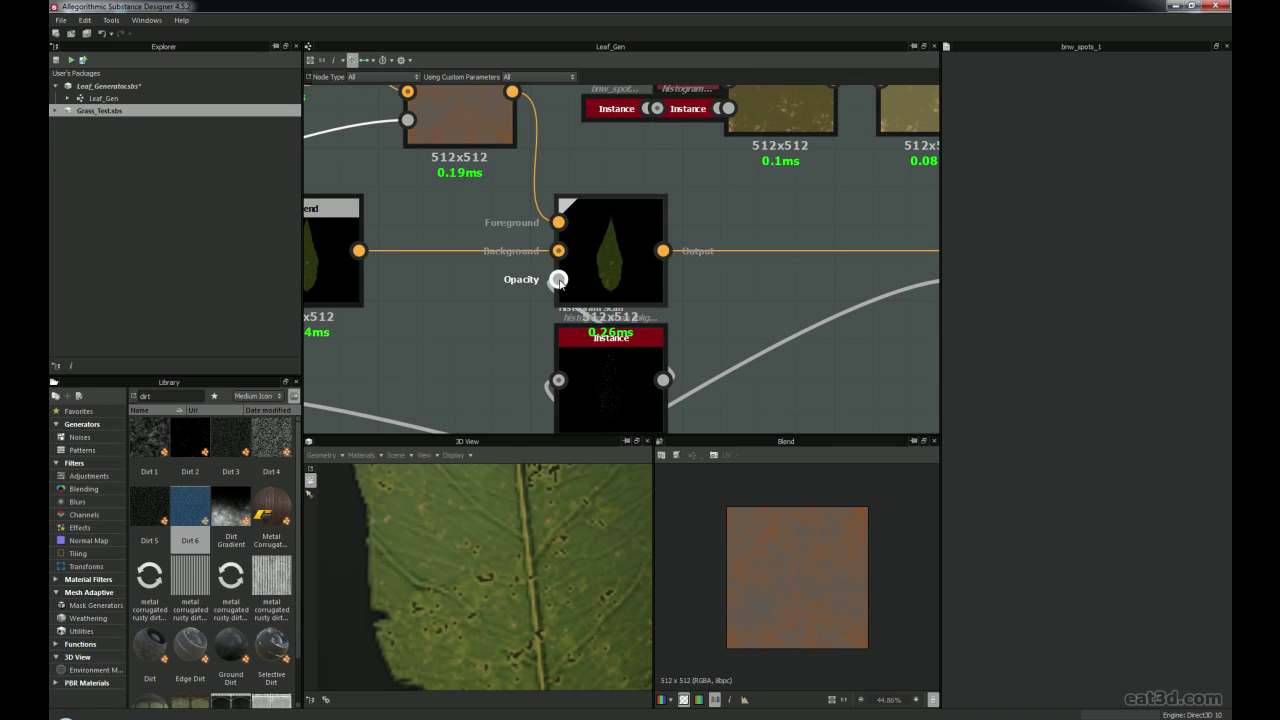
Preview the leaf Blend fed by the brown Blend and inspect its small spots in the 2D and 3D views
{"action": "double_click", "coordinate": [615, 252]}
{"action": "scroll", "coordinate": [782, 567], "scroll_direction": "up", "scroll_amount": 8}
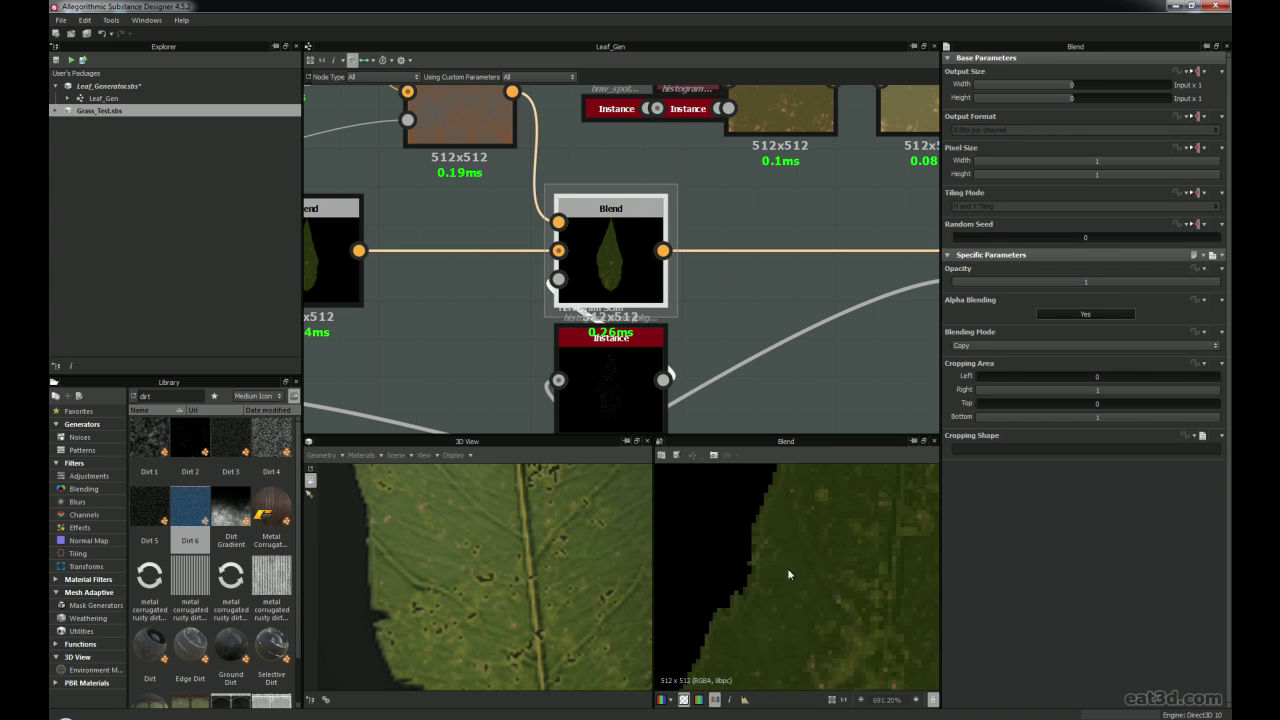
{"action": "middle_click_drag", "start_coordinate": [806, 573], "coordinate": [798, 521]}
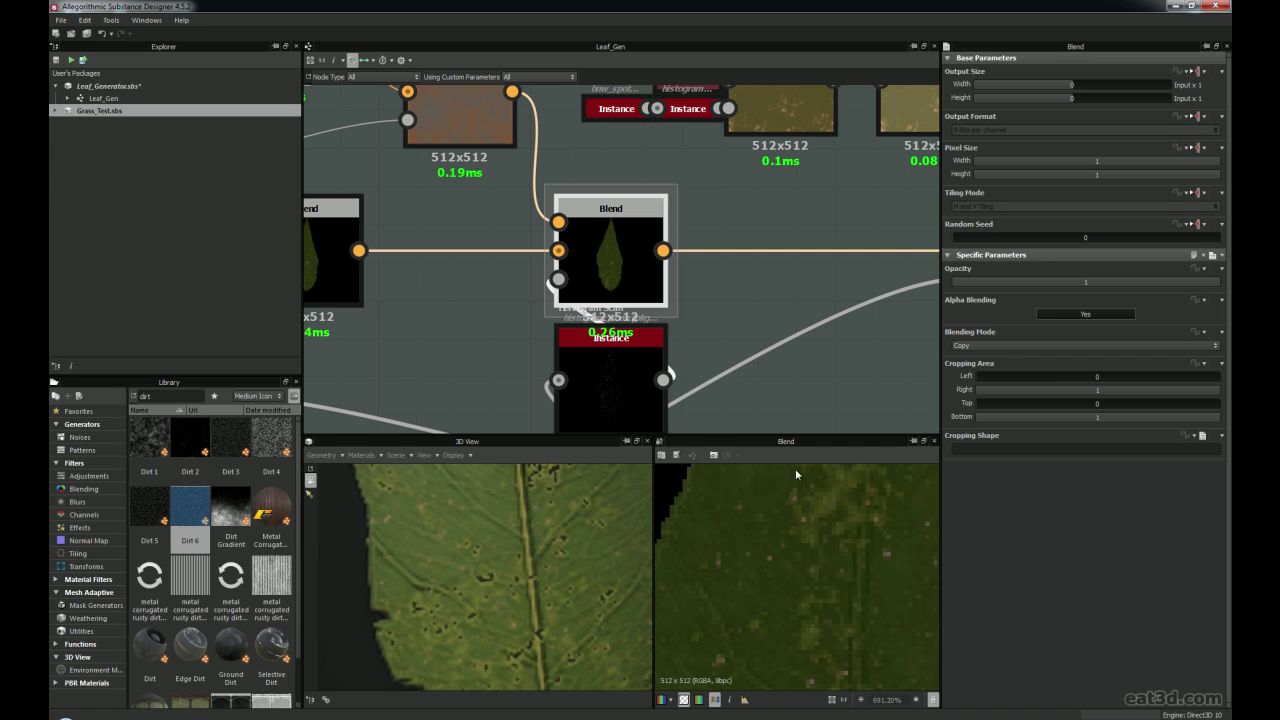
{"action": "scroll", "coordinate": [641, 304], "scroll_direction": "down", "scroll_amount": 3}
{"action": "scroll", "coordinate": [521, 591], "scroll_direction": "down", "scroll_amount": 4}
{"action": "scroll", "coordinate": [591, 329], "scroll_direction": "up", "scroll_amount": 3}
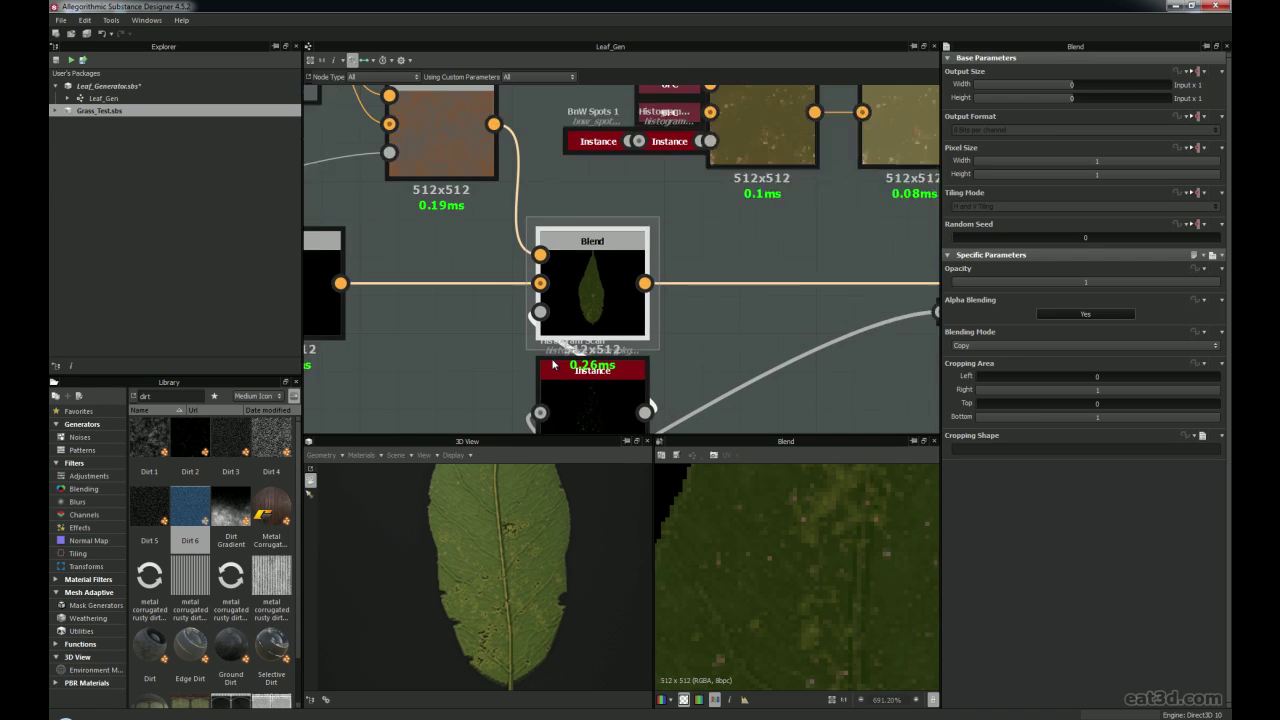
Preview the central vein mask from the upper Transformation 2D node in the graph's lower rows
{"action": "middle_click_drag", "start_coordinate": [664, 231], "coordinate": [601, 353]}
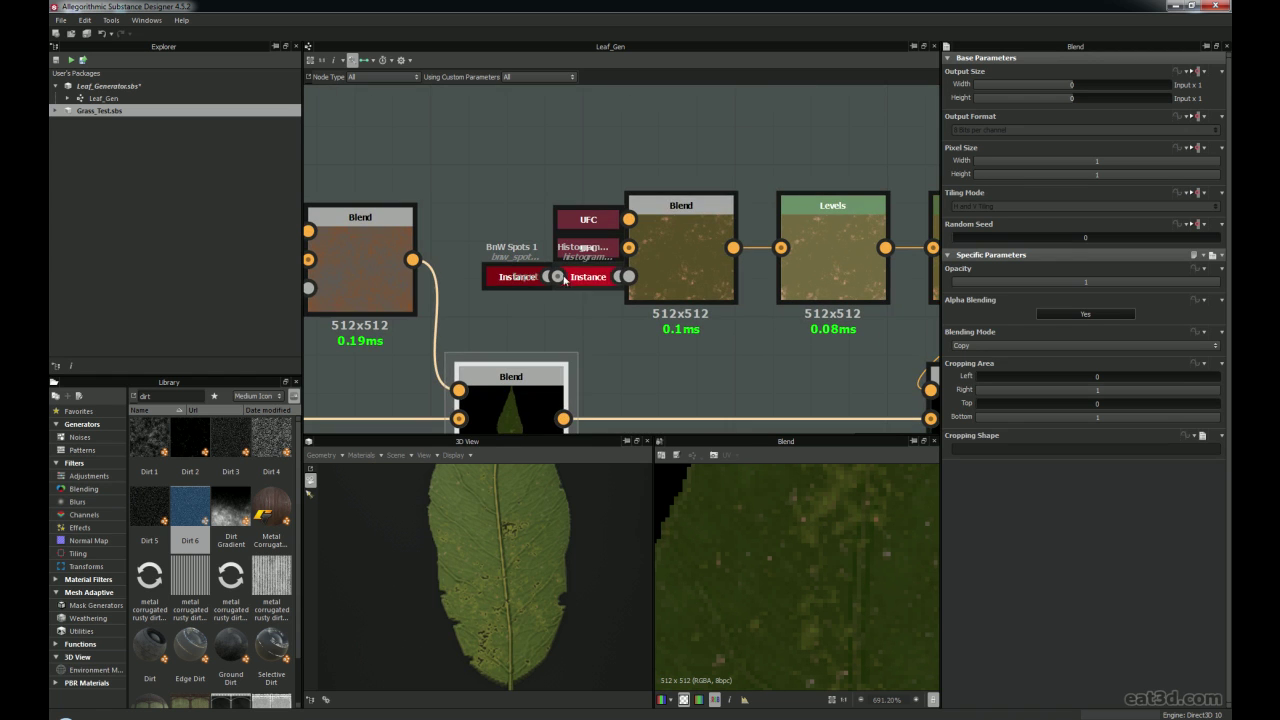
{"action": "left_click", "coordinate": [676, 257]}
{"action": "scroll", "coordinate": [740, 344], "scroll_direction": "down", "scroll_amount": 2}
{"action": "middle_click_drag", "start_coordinate": [741, 344], "coordinate": [541, 240]}
{"action": "scroll", "coordinate": [684, 280], "scroll_direction": "up", "scroll_amount": 3}
{"action": "scroll", "coordinate": [684, 291], "scroll_direction": "down", "scroll_amount": 4}
{"action": "middle_click_drag", "start_coordinate": [670, 338], "coordinate": [712, 249]}
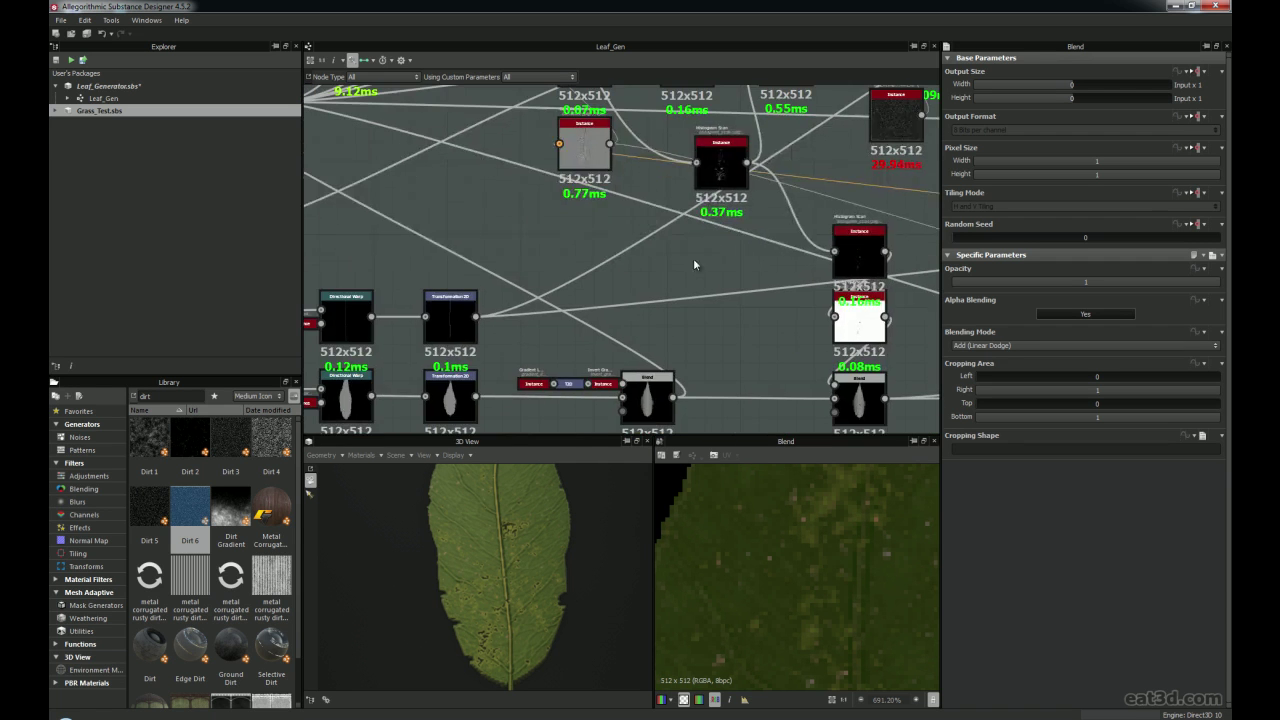
{"action": "scroll", "coordinate": [475, 322], "scroll_direction": "up", "scroll_amount": 5}
{"action": "double_click", "coordinate": [483, 297]}
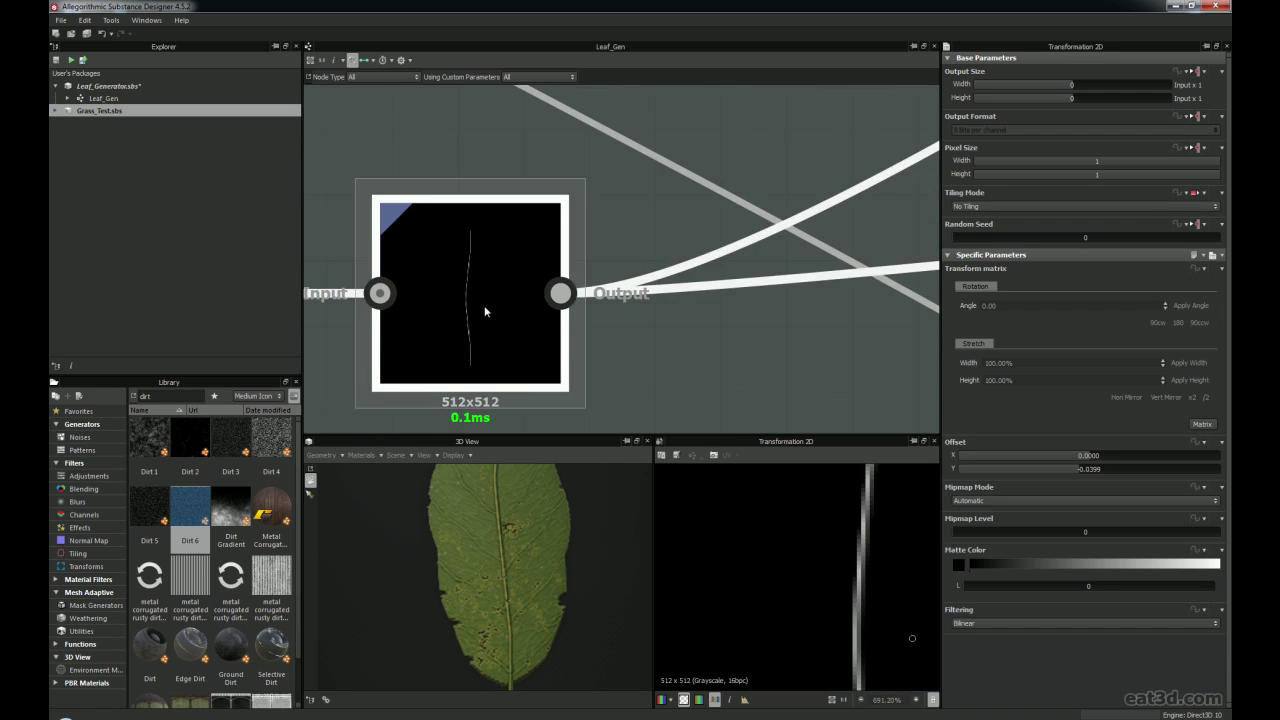
{"action": "scroll", "coordinate": [483, 300], "scroll_direction": "down", "scroll_amount": 2}
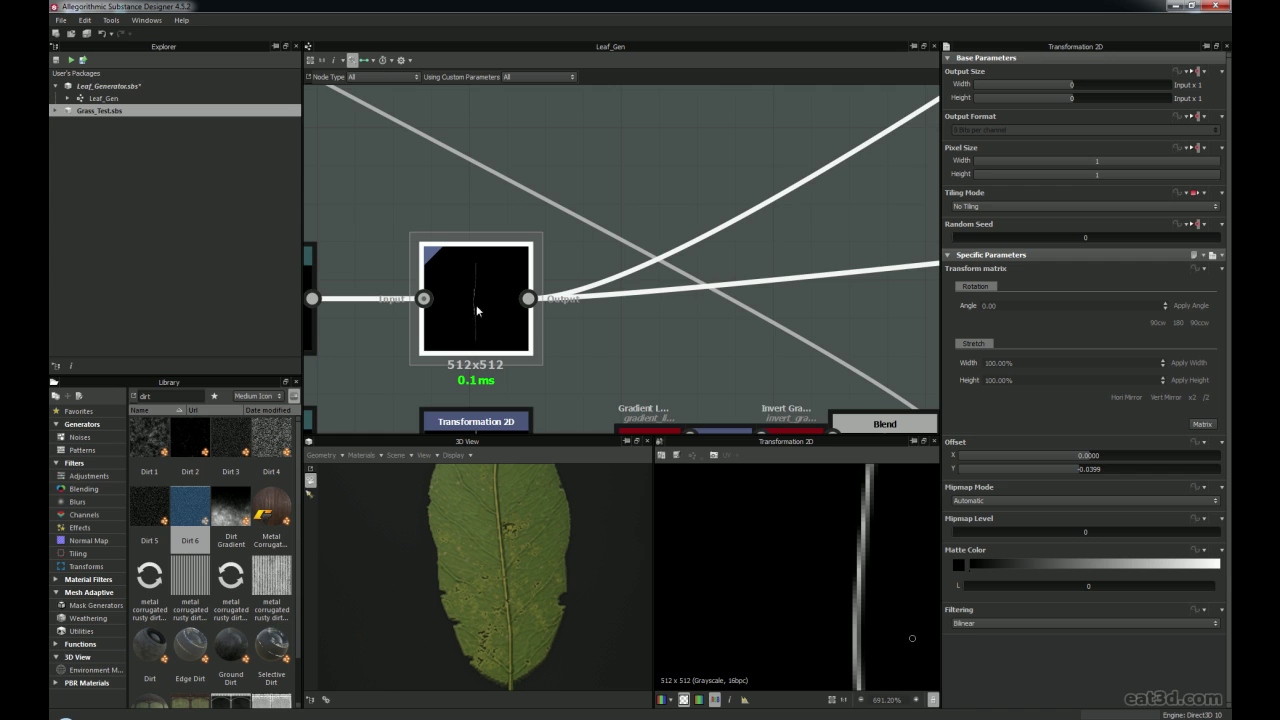
{"action": "middle_click_drag", "start_coordinate": [476, 332], "coordinate": [486, 208]}
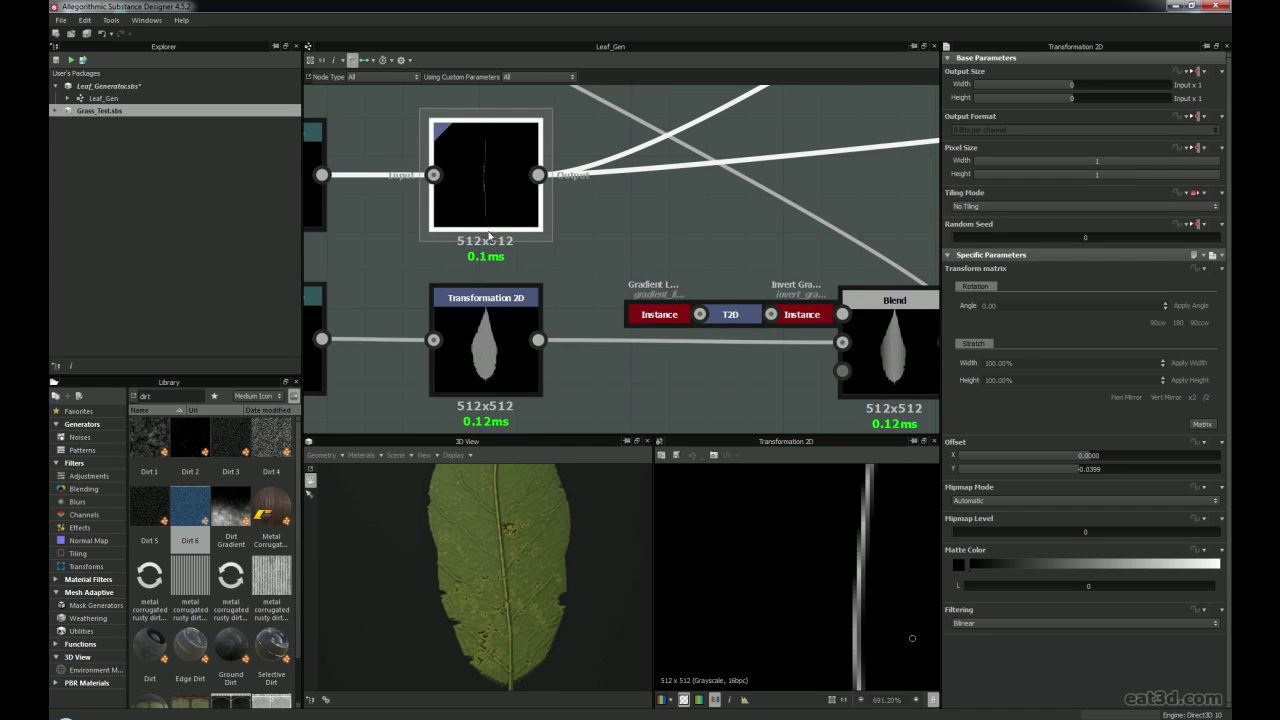
Trace the vein mask from its Directional Warp to the docked Levels node on the final leaf Blend's opacity
{"action": "middle_click_drag", "start_coordinate": [434, 259], "coordinate": [386, 306]}
{"action": "middle_click_drag", "start_coordinate": [594, 221], "coordinate": [685, 214]}
{"action": "scroll", "coordinate": [678, 226], "scroll_direction": "down", "scroll_amount": 1}
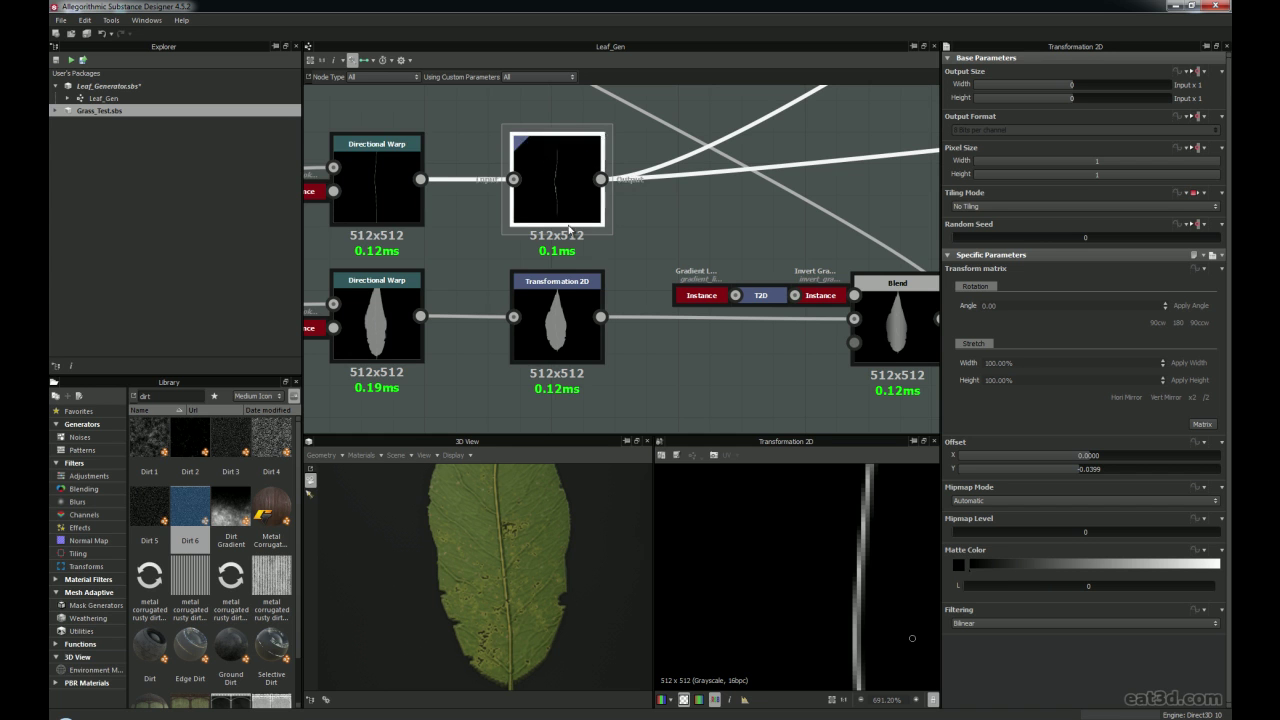
{"action": "middle_click_drag", "start_coordinate": [653, 182], "coordinate": [489, 277]}
{"action": "middle_click_drag", "start_coordinate": [793, 176], "coordinate": [452, 323]}
{"action": "mouse_move", "coordinate": [800, 116]}
{"action": "middle_mouse_down"}
{"action": "mouse_move", "coordinate": [566, 259]}
{"action": "mouse_move", "coordinate": [553, 291]}
{"action": "middle_mouse_up"}
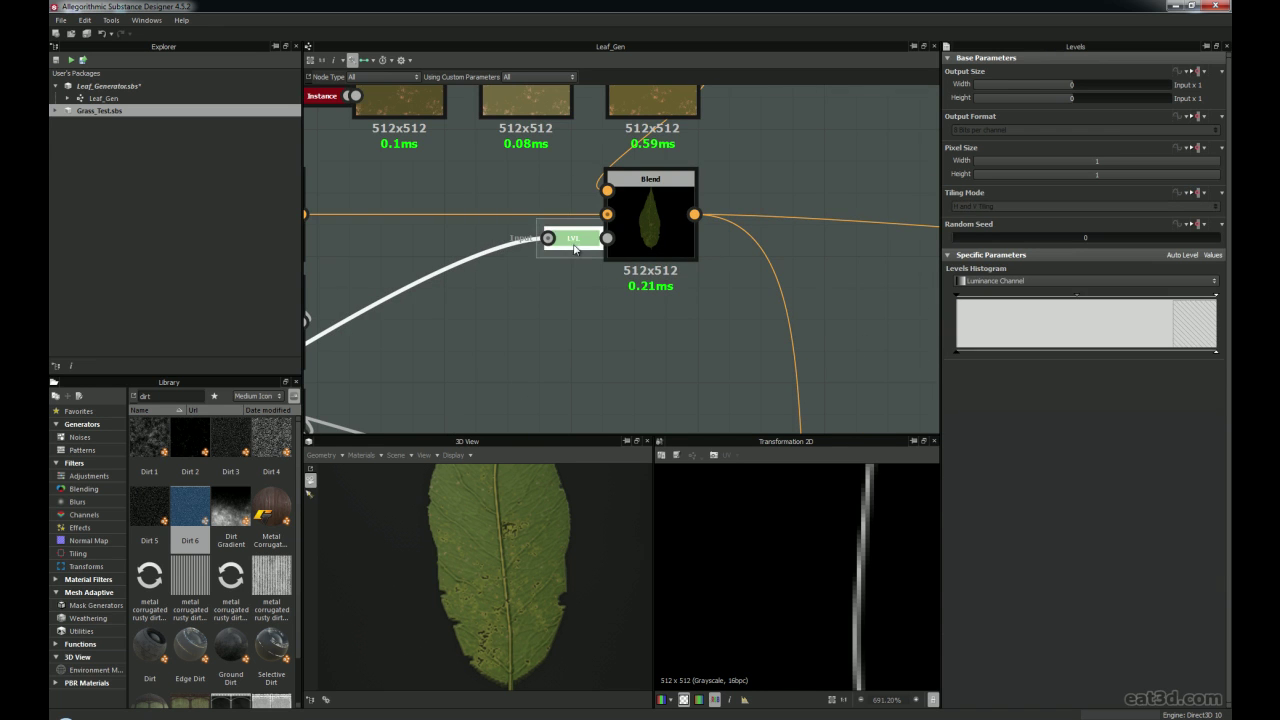
Undock the Levels node on the final leaf Blend's opacity to preview its vein mask, and dock it again
{"action": "key", "text": "d"}
{"action": "scroll", "coordinate": [636, 332], "scroll_direction": "down", "scroll_amount": 3}
{"action": "middle_click_drag", "start_coordinate": [624, 321], "coordinate": [513, 261]}
{"action": "left_click_drag", "start_coordinate": [614, 302], "coordinate": [540, 290]}
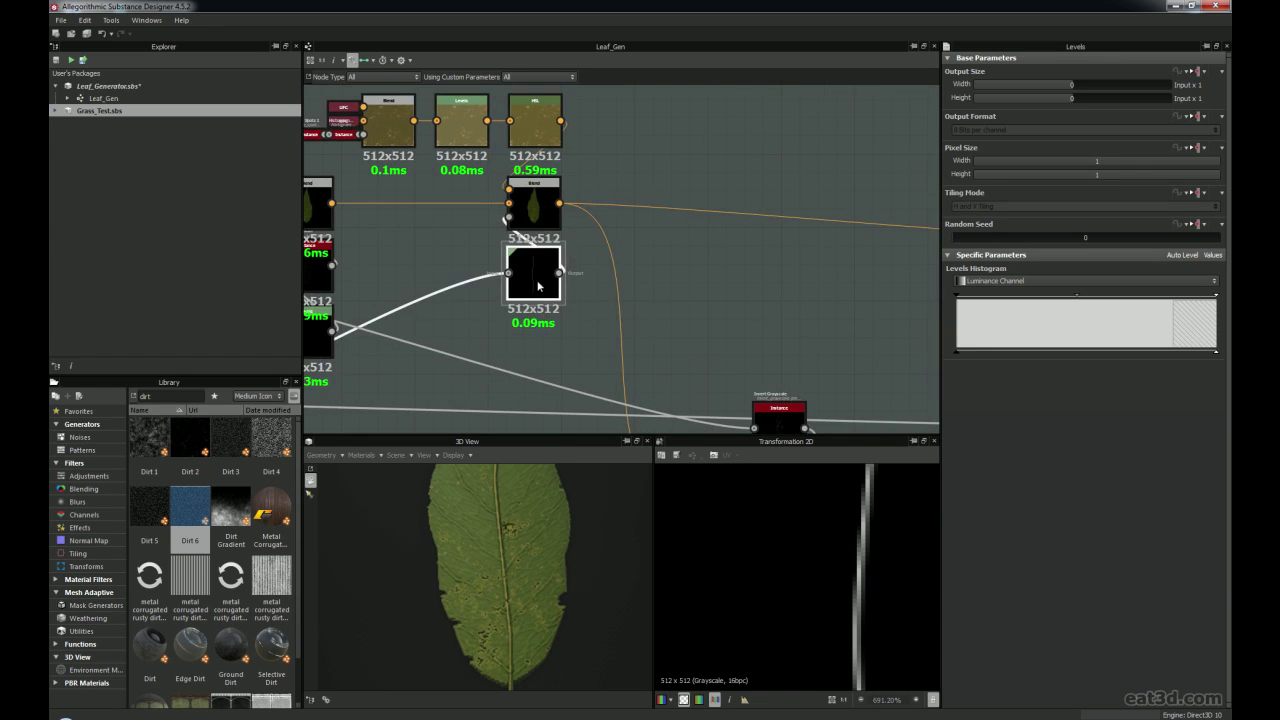
{"action": "scroll", "coordinate": [540, 290], "scroll_direction": "up", "scroll_amount": 3}
{"action": "double_click", "coordinate": [535, 285]}
{"action": "scroll", "coordinate": [821, 547], "scroll_direction": "down", "scroll_amount": 4}
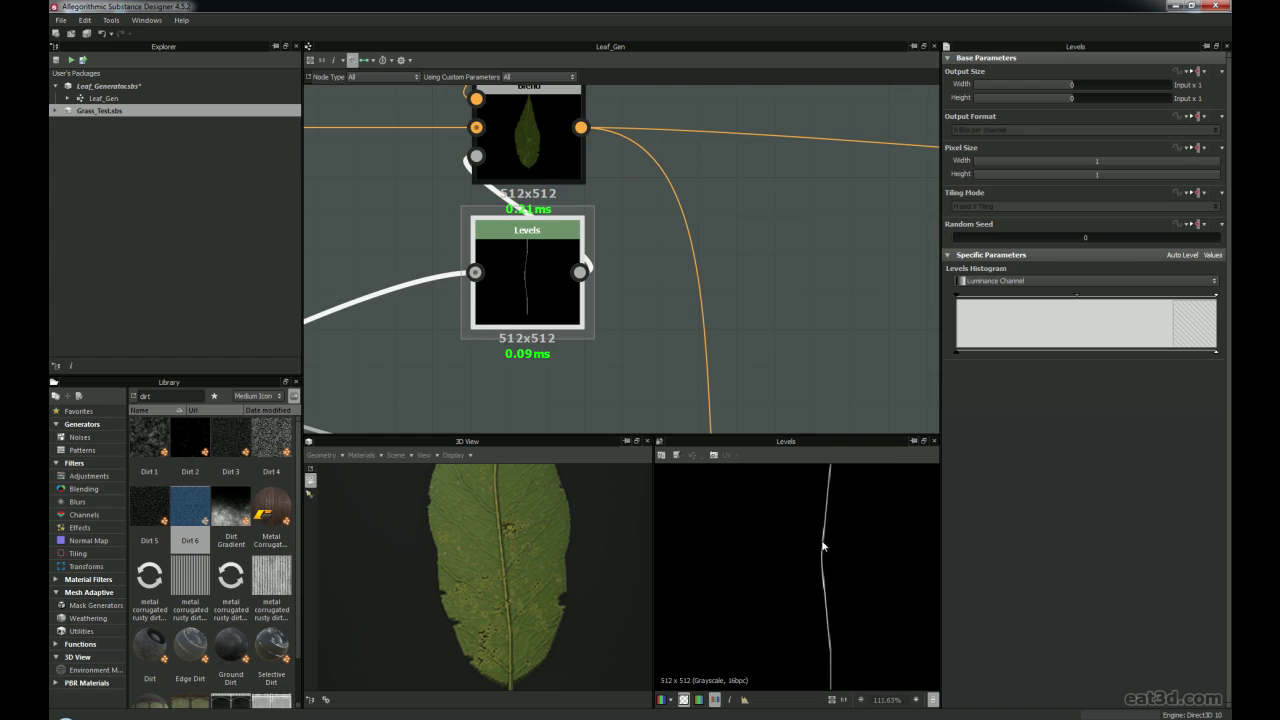
{"action": "scroll", "coordinate": [536, 302], "scroll_direction": "up", "scroll_amount": 3}
{"action": "middle_click_drag", "start_coordinate": [536, 302], "coordinate": [612, 372]}
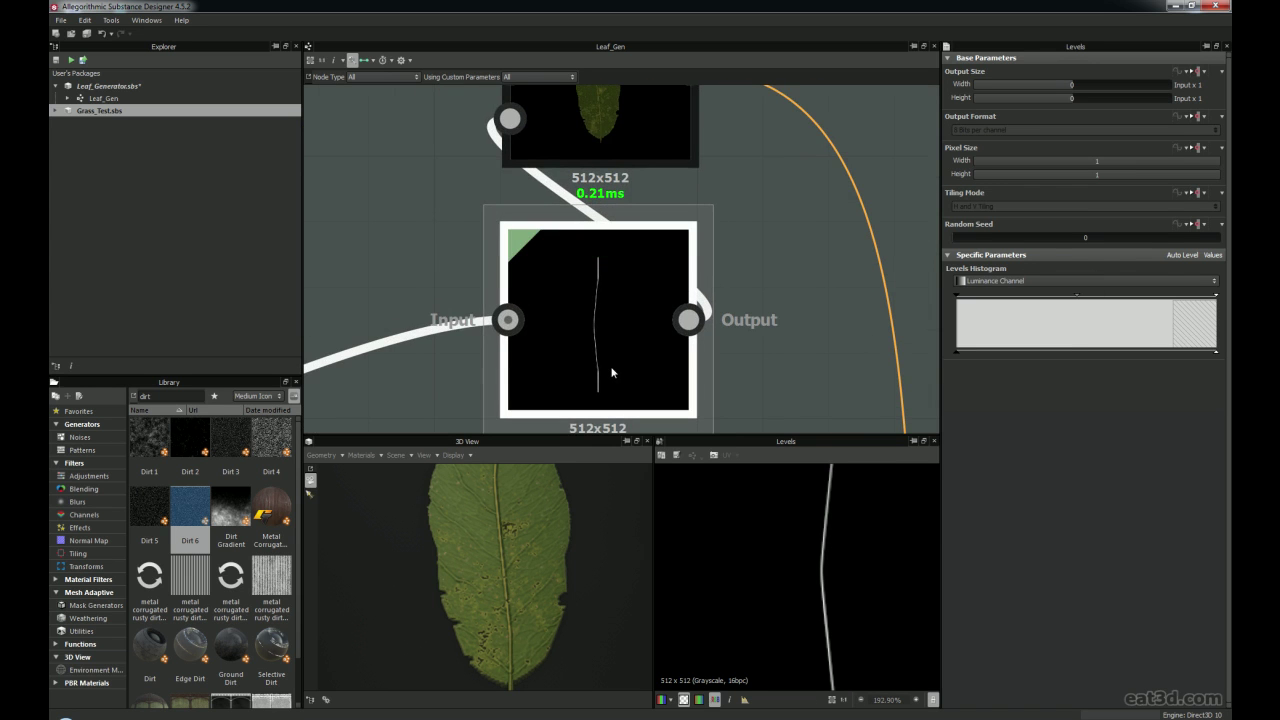
{"action": "key", "text": "d"}
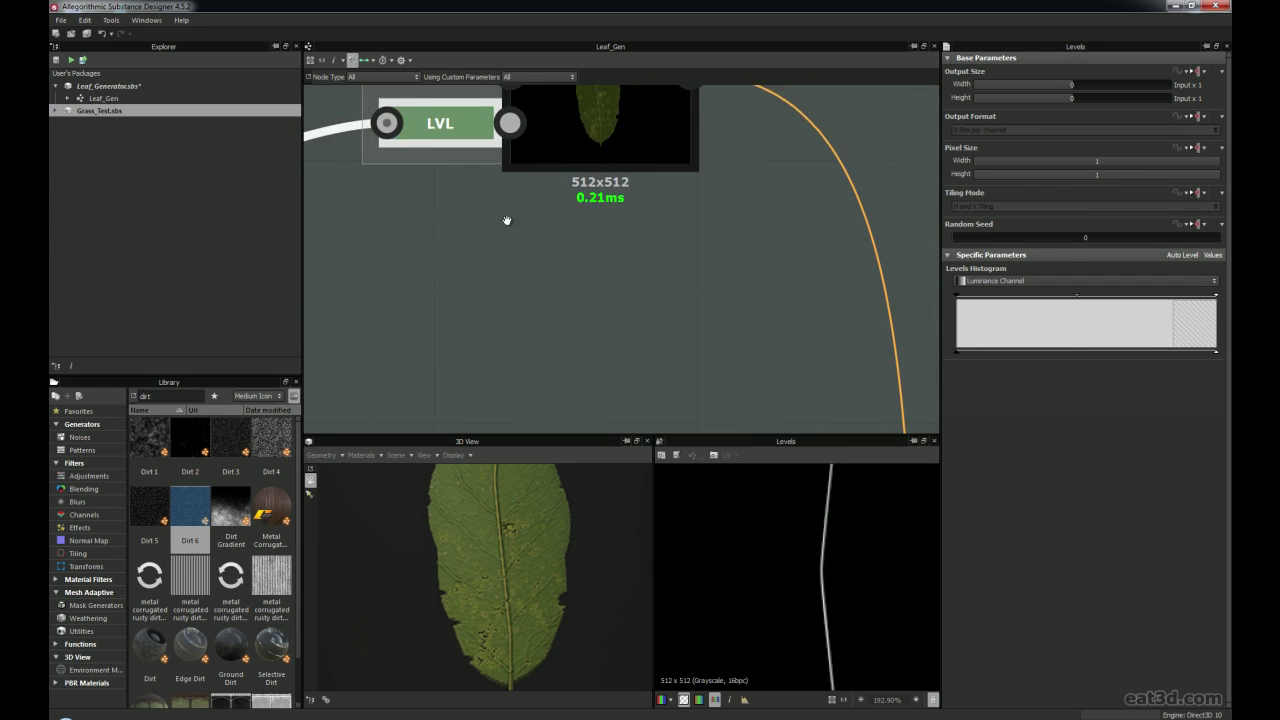
{"action": "middle_click_drag", "start_coordinate": [477, 158], "coordinate": [509, 317]}
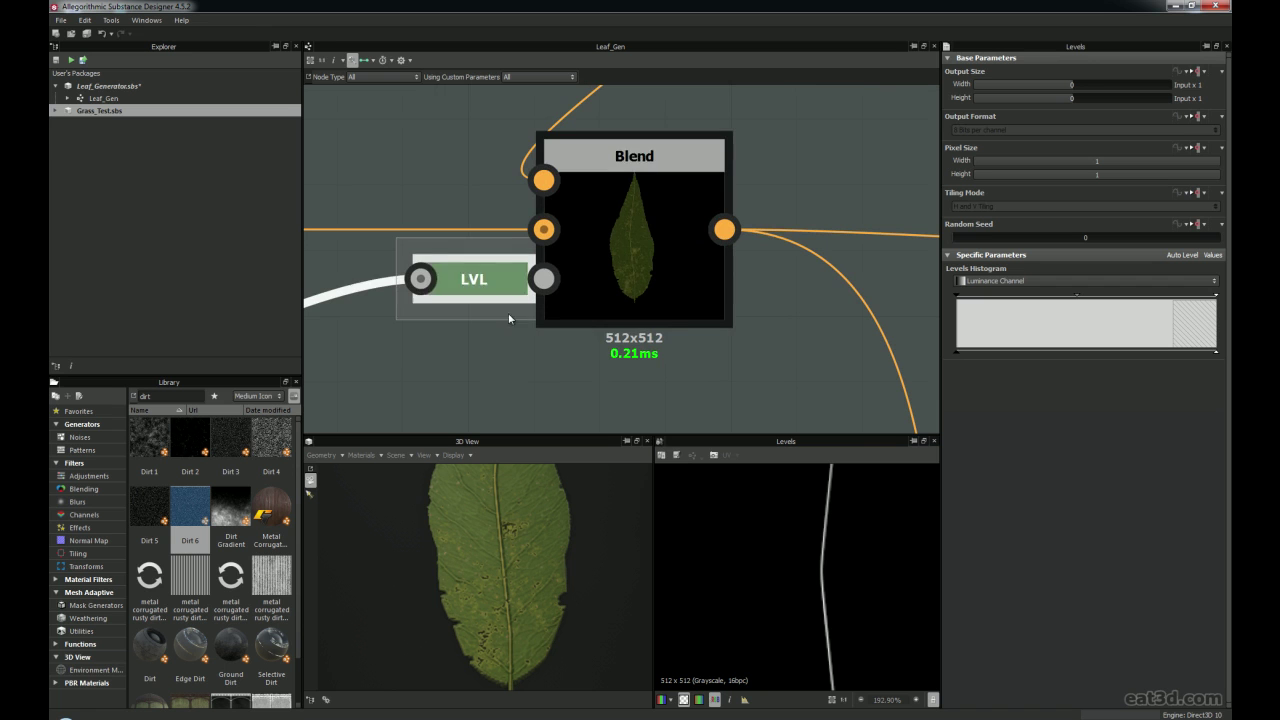
Preview the final leaf Blend that colors the central vein, along with the HSL chain feeding its foreground
{"action": "double_click", "coordinate": [642, 254]}
{"action": "scroll", "coordinate": [644, 258], "scroll_direction": "down", "scroll_amount": 6}
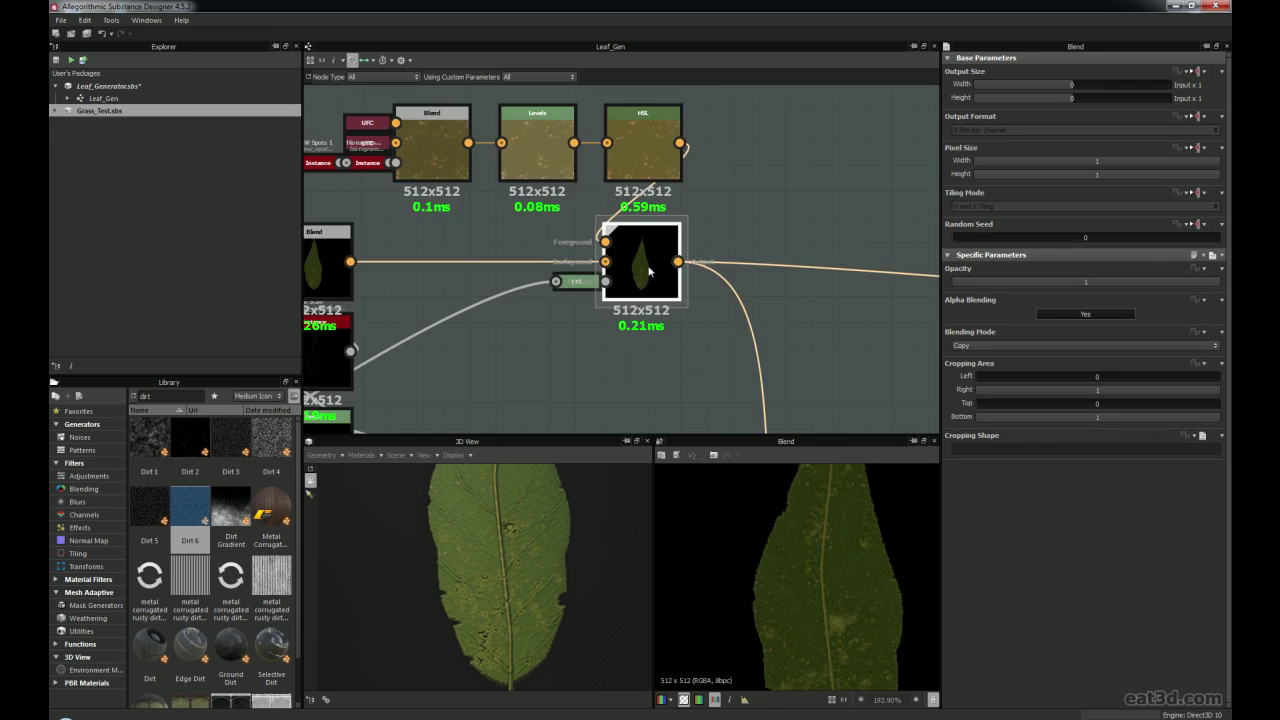
{"action": "scroll", "coordinate": [645, 258], "scroll_direction": "up", "scroll_amount": 3}
{"action": "middle_click_drag", "start_coordinate": [543, 200], "coordinate": [627, 262]}
Move the Blend, Levels and HSL group that feeds the vein color higher above the final leaf Blend
{"action": "left_click_drag", "start_coordinate": [354, 123], "coordinate": [726, 230]}
{"action": "left_click_drag", "start_coordinate": [728, 225], "coordinate": [735, 161]}
{"action": "scroll", "coordinate": [730, 338], "scroll_direction": "up", "scroll_amount": 5}
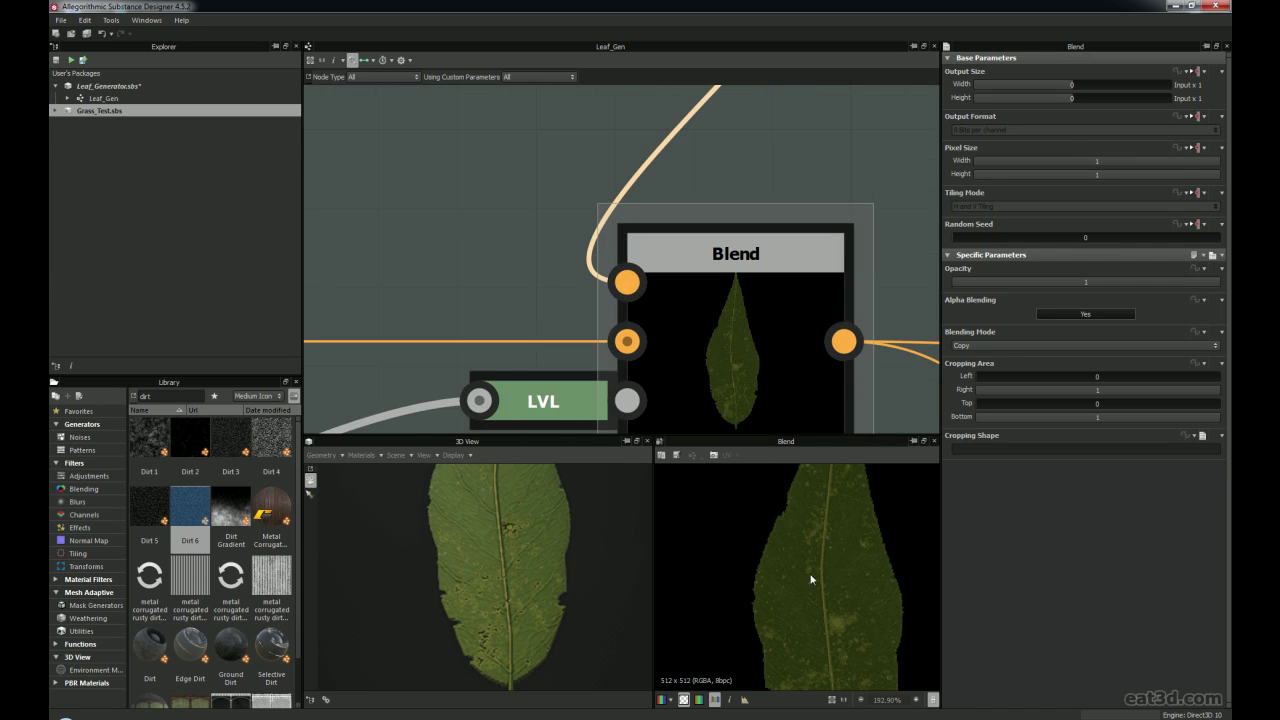
{"action": "scroll", "coordinate": [760, 340], "scroll_direction": "down", "scroll_amount": 8}
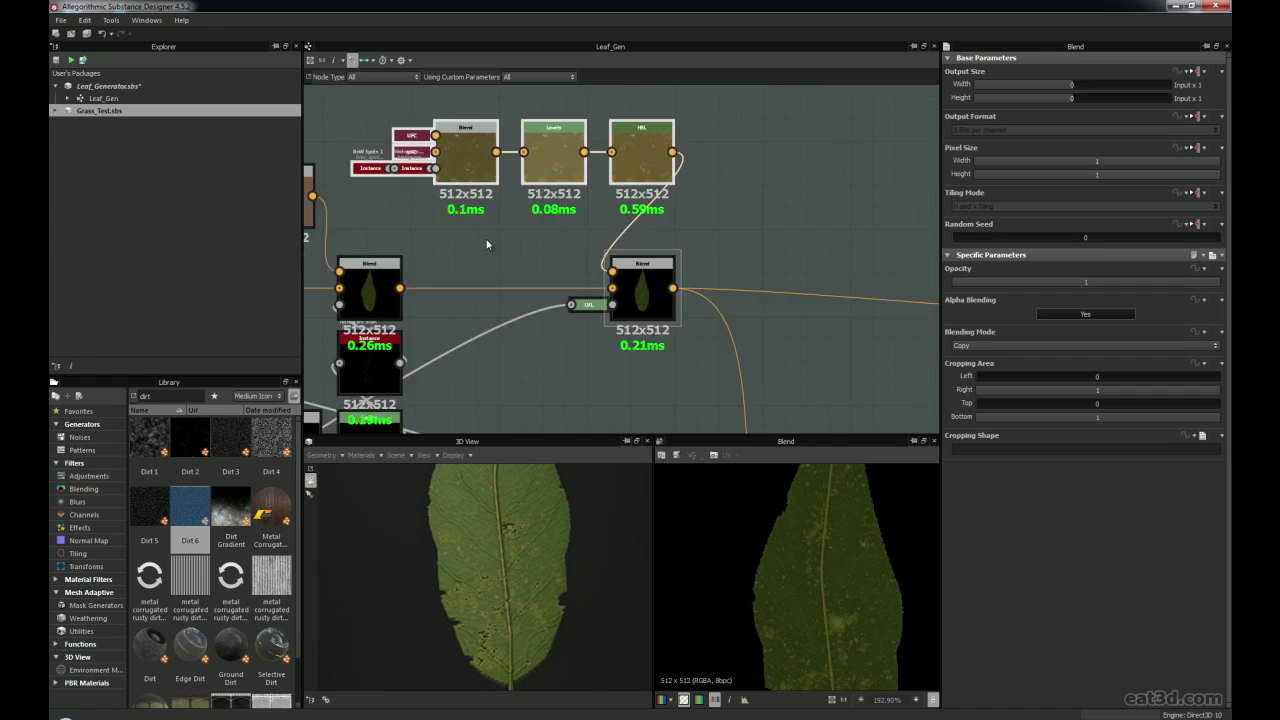
Undock the BnW Spots 1, Histogram Scan and olive Uniform Color nodes from the vein color Blend
{"action": "left_click", "coordinate": [566, 237]}
{"action": "left_click_drag", "start_coordinate": [516, 230], "coordinate": [508, 172]}
{"action": "left_click", "coordinate": [592, 232]}
{"action": "key", "text": "d"}
{"action": "left_click", "coordinate": [521, 215]}
{"action": "left_click", "coordinate": [585, 216]}
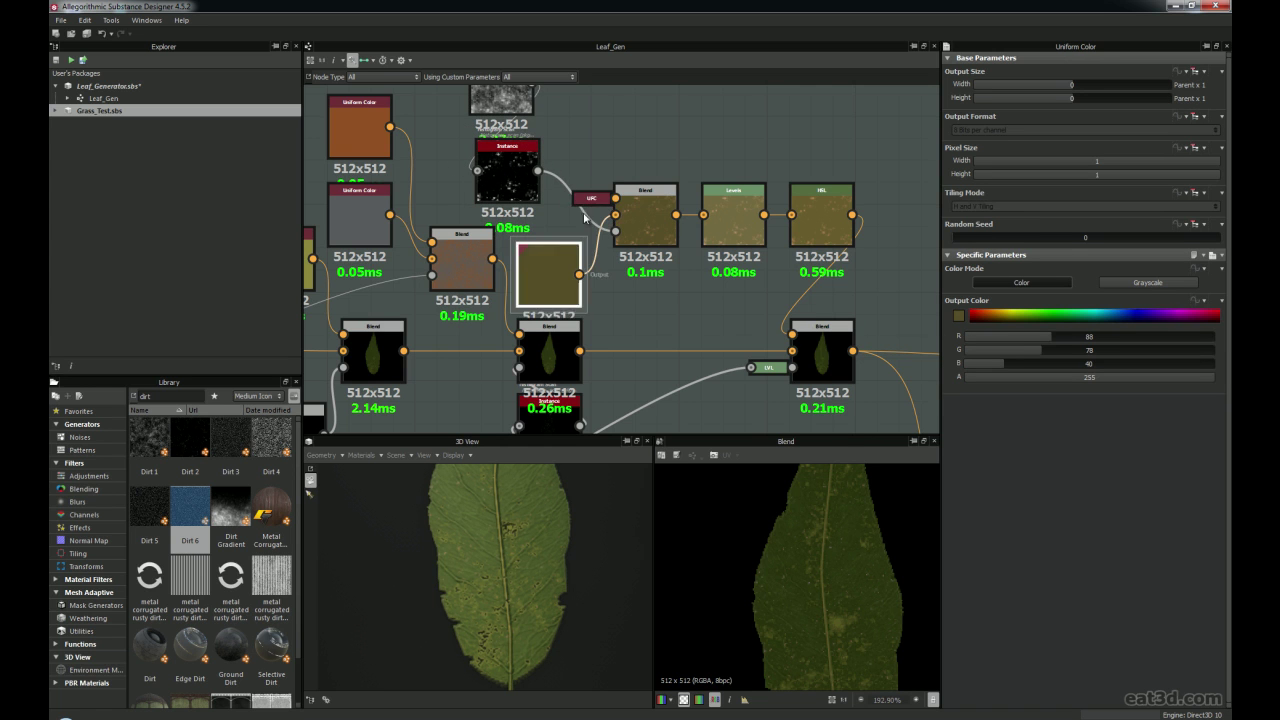
Undock the dark red Uniform Color and stack it with the olive Uniform Color above the vein color Blend
{"action": "double_click", "coordinate": [590, 199]}
{"action": "key", "text": "d"}
{"action": "left_click_drag", "start_coordinate": [560, 177], "coordinate": [657, 101]}
{"action": "left_click_drag", "start_coordinate": [559, 273], "coordinate": [634, 156]}
{"action": "middle_click_drag", "start_coordinate": [640, 92], "coordinate": [643, 255]}
{"action": "left_click_drag", "start_coordinate": [642, 249], "coordinate": [642, 198]}
{"action": "left_click_drag", "start_coordinate": [617, 310], "coordinate": [639, 280]}
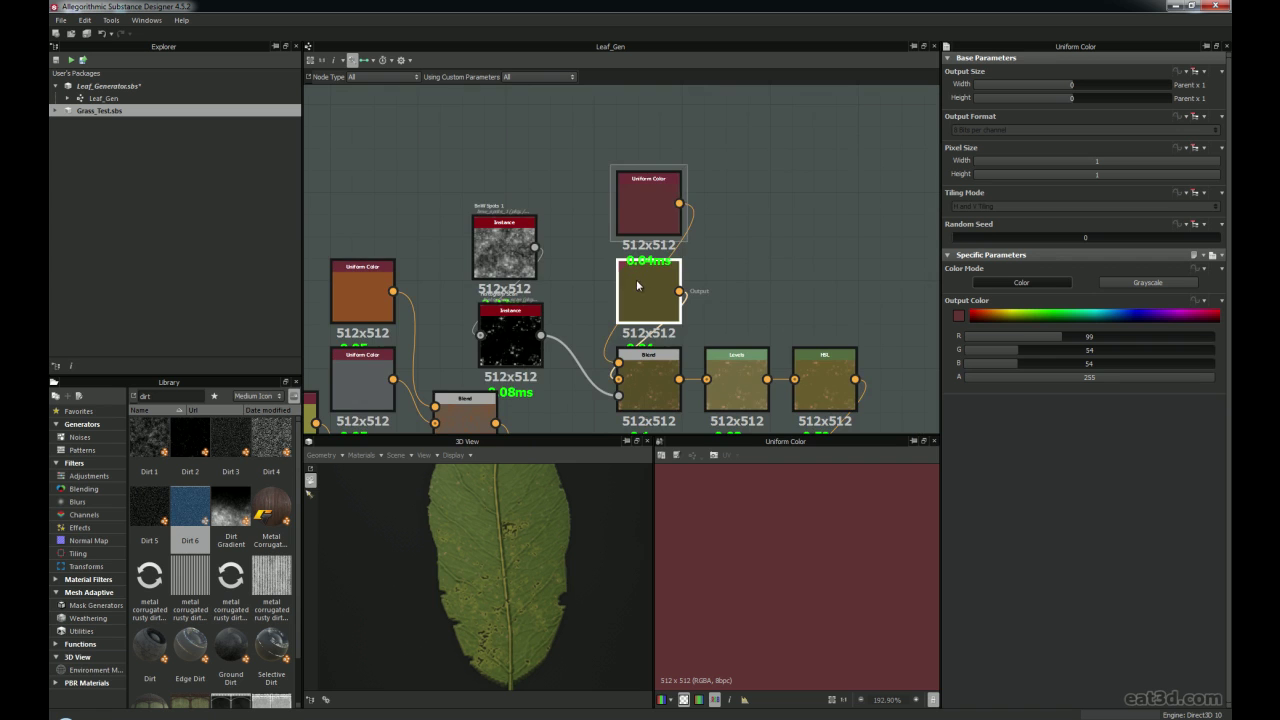
Let the shared BnW Spots 1 drive the vein color's Histogram Scan, delete the duplicate, and place the scan beside its Blend
{"action": "middle_click_drag", "start_coordinate": [562, 280], "coordinate": [727, 248]}
{"action": "left_click_drag", "start_coordinate": [672, 228], "coordinate": [620, 197]}
{"action": "scroll", "coordinate": [638, 288], "scroll_direction": "down", "scroll_amount": 5}
{"action": "middle_click_drag", "start_coordinate": [624, 298], "coordinate": [686, 214]}
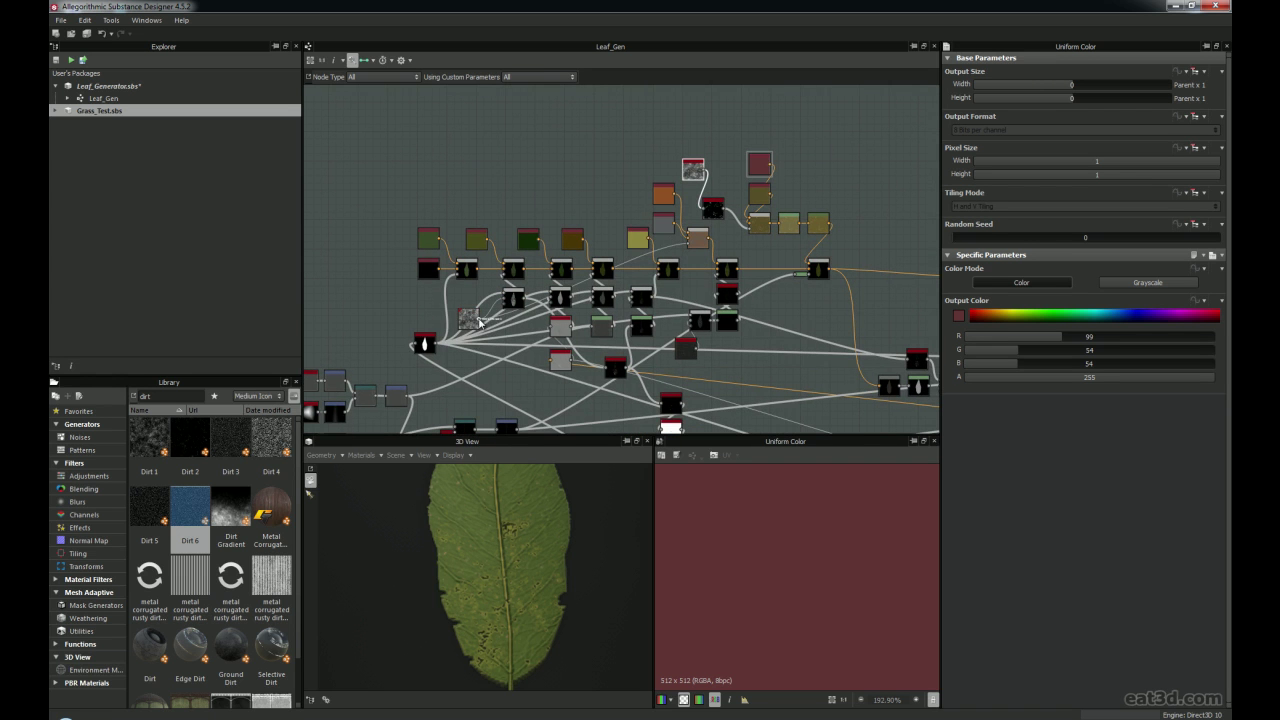
{"action": "left_click", "coordinate": [688, 173]}
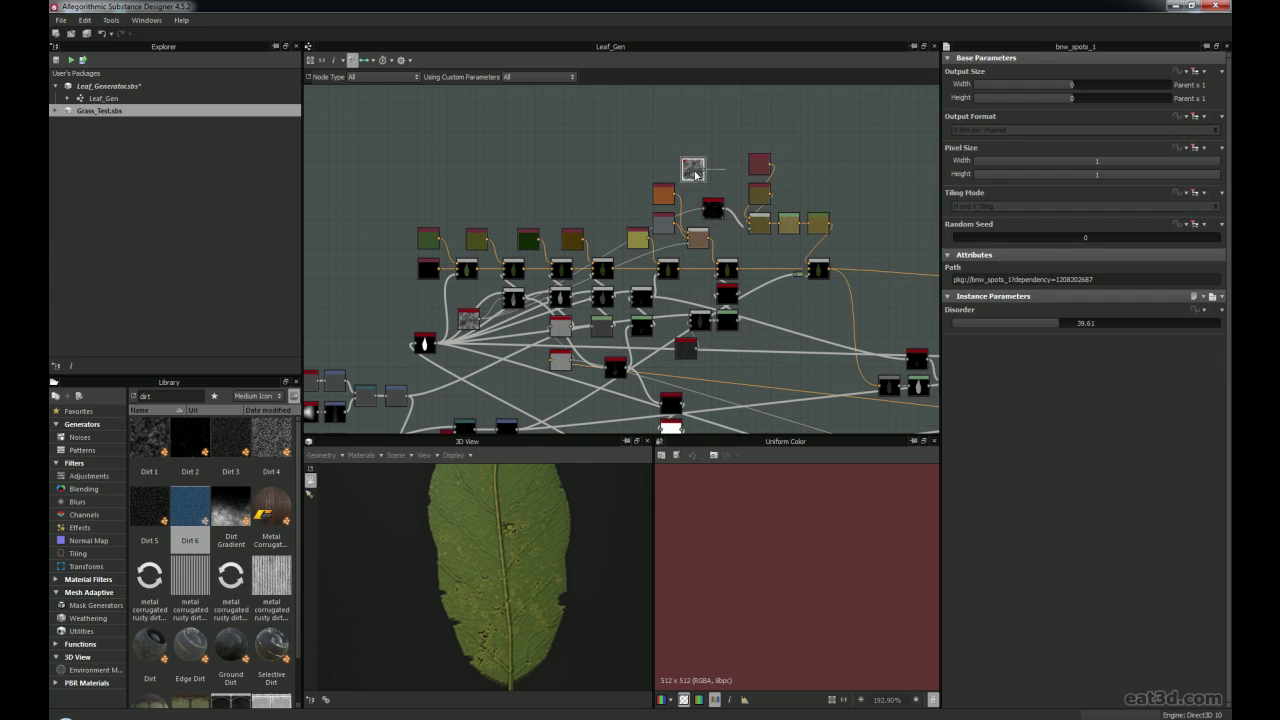
{"action": "key", "text": "Delete"}
{"action": "left_click_drag", "start_coordinate": [718, 213], "coordinate": [728, 234]}
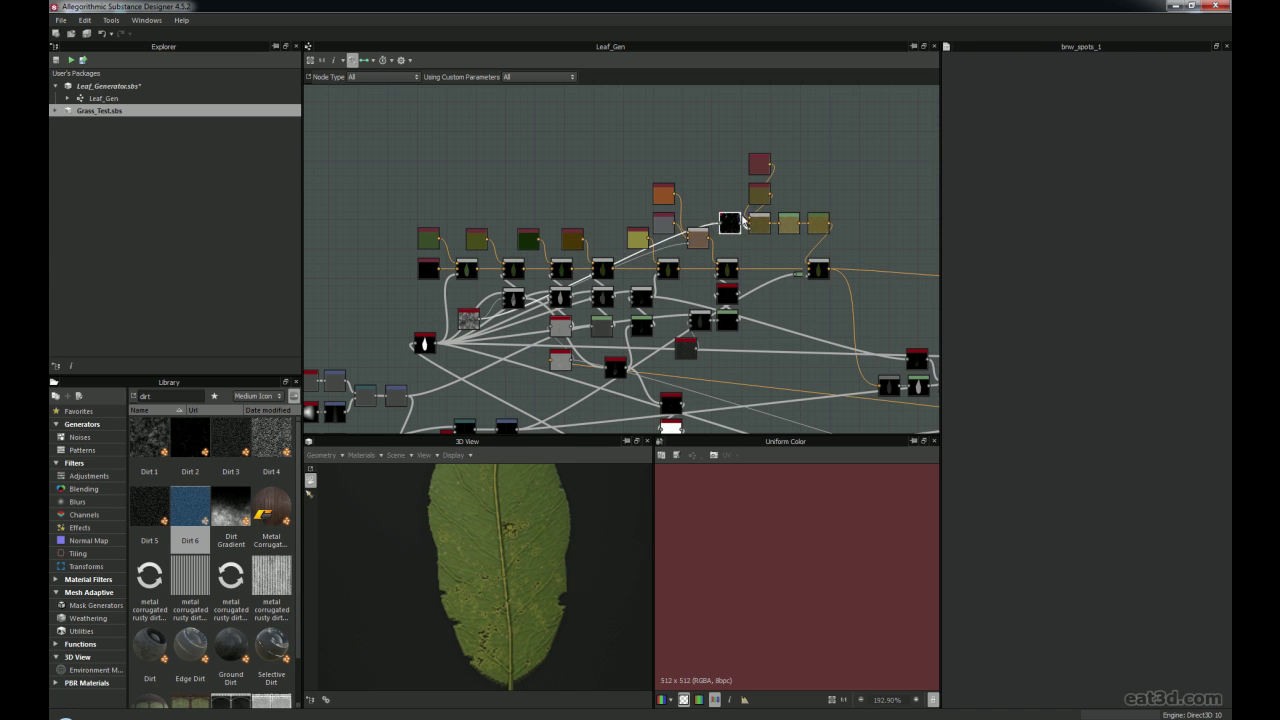
Preview the vein color's Histogram Scan mask and compare its spots with the leaf in the 3D view
{"action": "middle_click_drag", "start_coordinate": [754, 210], "coordinate": [570, 223]}
{"action": "scroll", "coordinate": [572, 227], "scroll_direction": "up", "scroll_amount": 3}
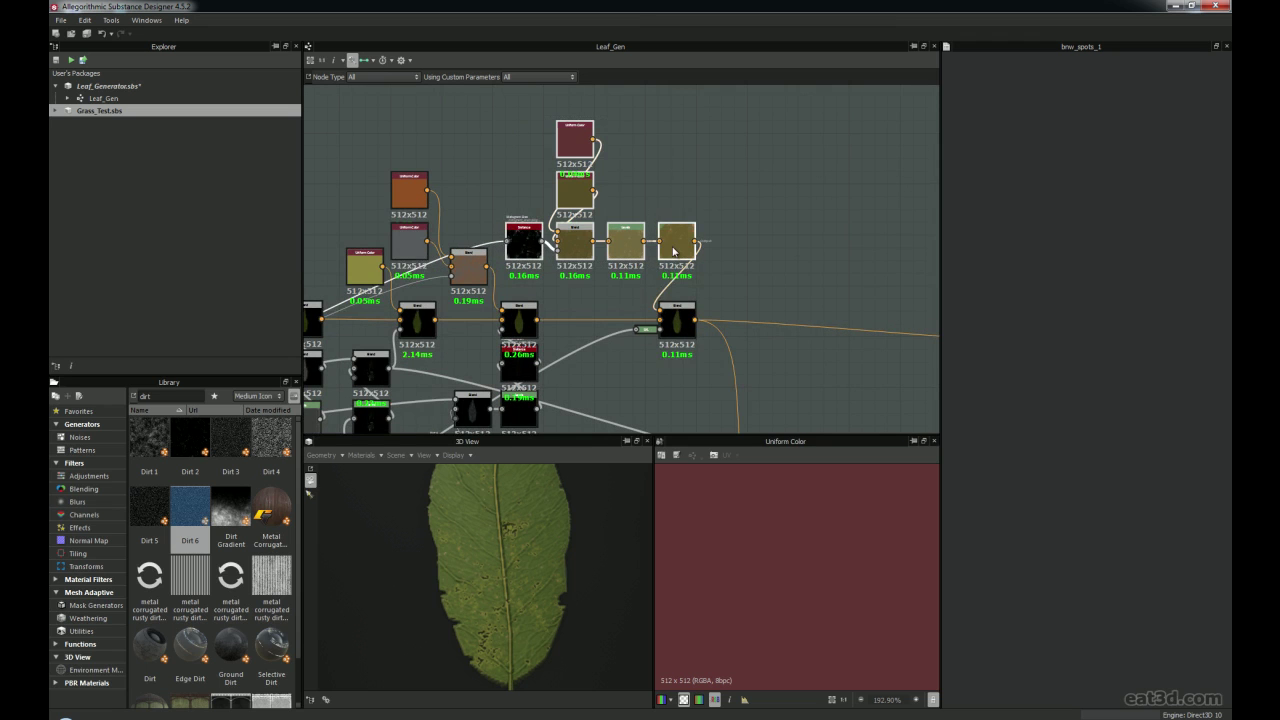
{"action": "scroll", "coordinate": [638, 280], "scroll_direction": "up", "scroll_amount": 3}
{"action": "middle_click_drag", "start_coordinate": [631, 277], "coordinate": [645, 362]}
{"action": "scroll", "coordinate": [602, 318], "scroll_direction": "up", "scroll_amount": 1}
{"action": "scroll", "coordinate": [598, 300], "scroll_direction": "down", "scroll_amount": 1}
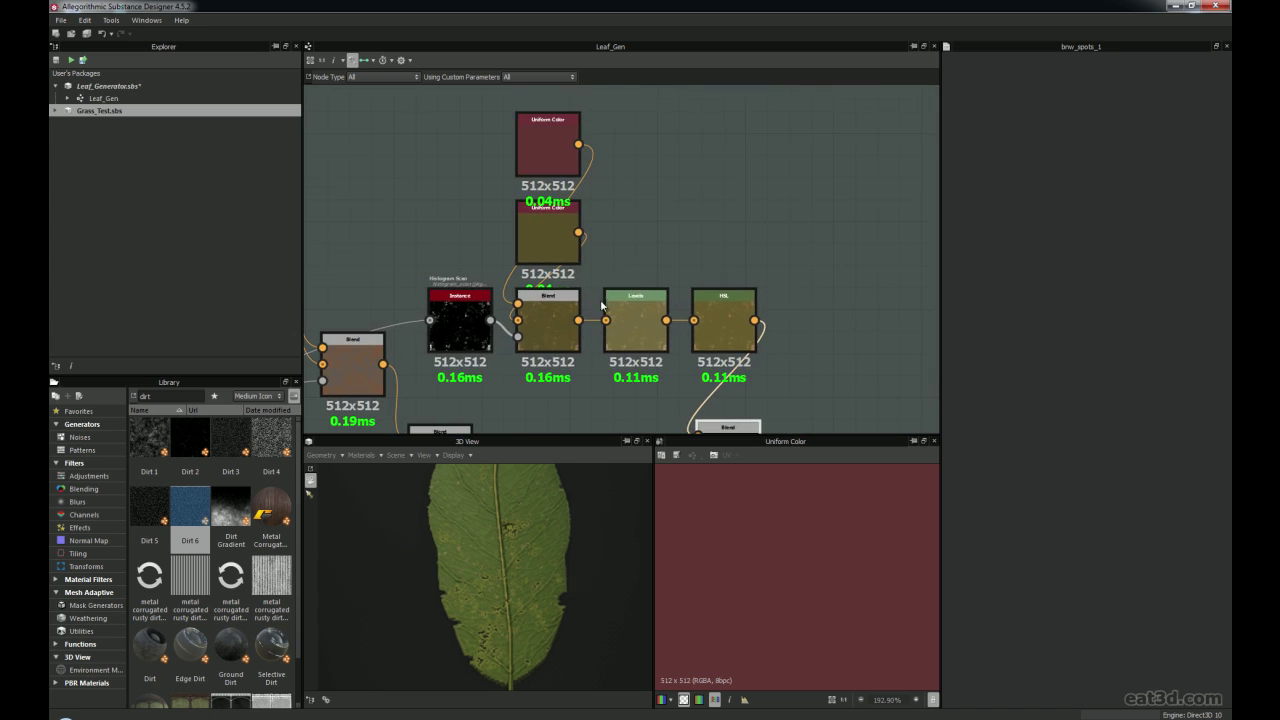
{"action": "scroll", "coordinate": [826, 566], "scroll_direction": "down", "scroll_amount": 5}
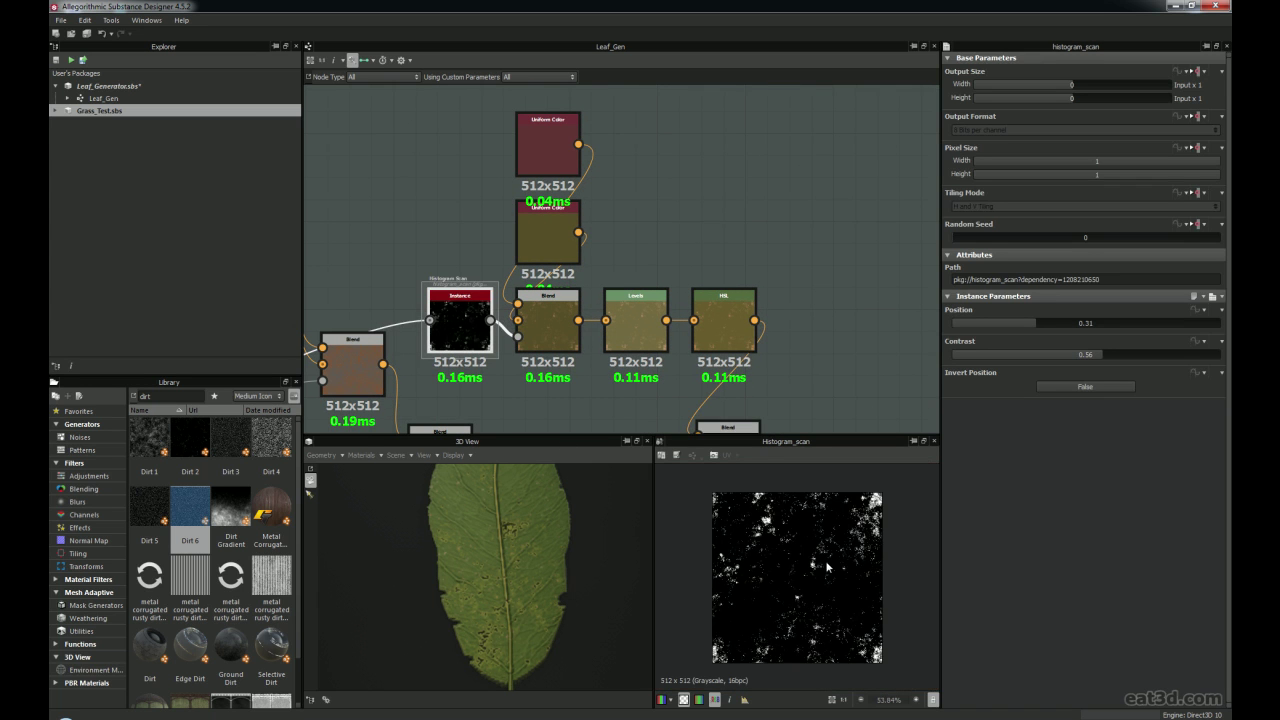
{"action": "scroll", "coordinate": [453, 328], "scroll_direction": "up", "scroll_amount": 2}
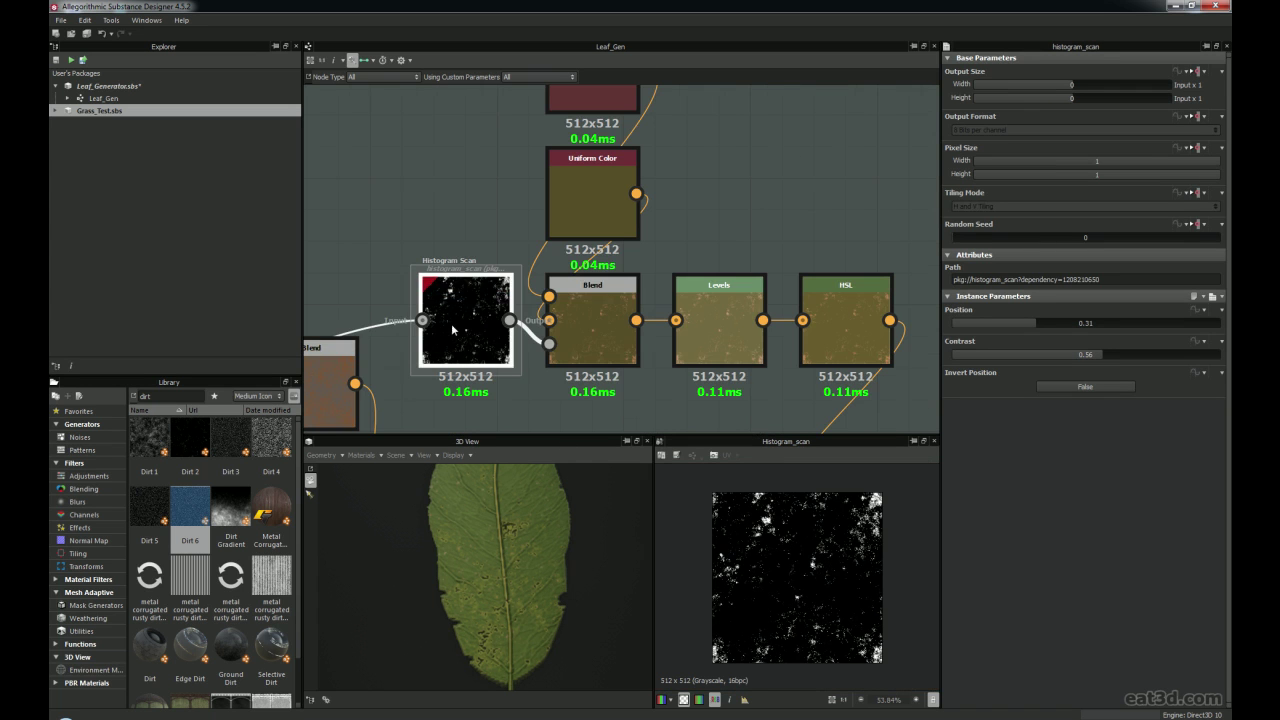
{"action": "scroll", "coordinate": [497, 505], "scroll_direction": "up", "scroll_amount": 5}
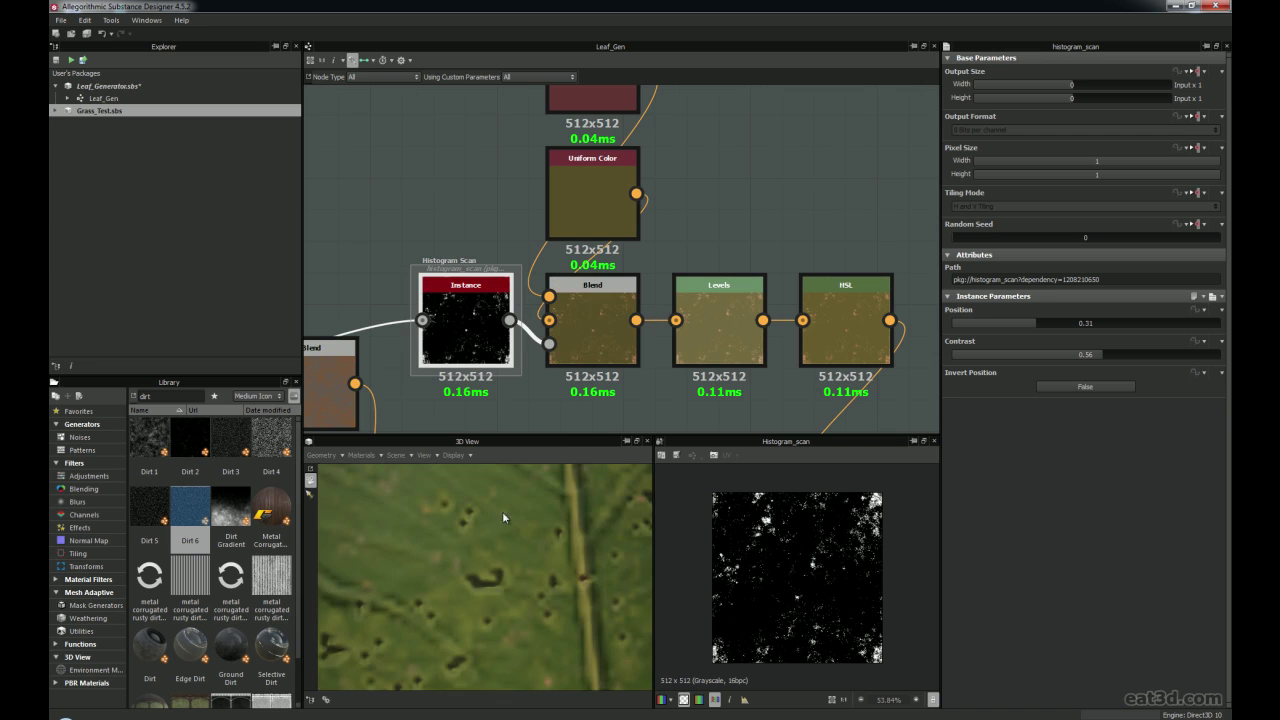
{"action": "scroll", "coordinate": [588, 627], "scroll_direction": "down", "scroll_amount": 5}
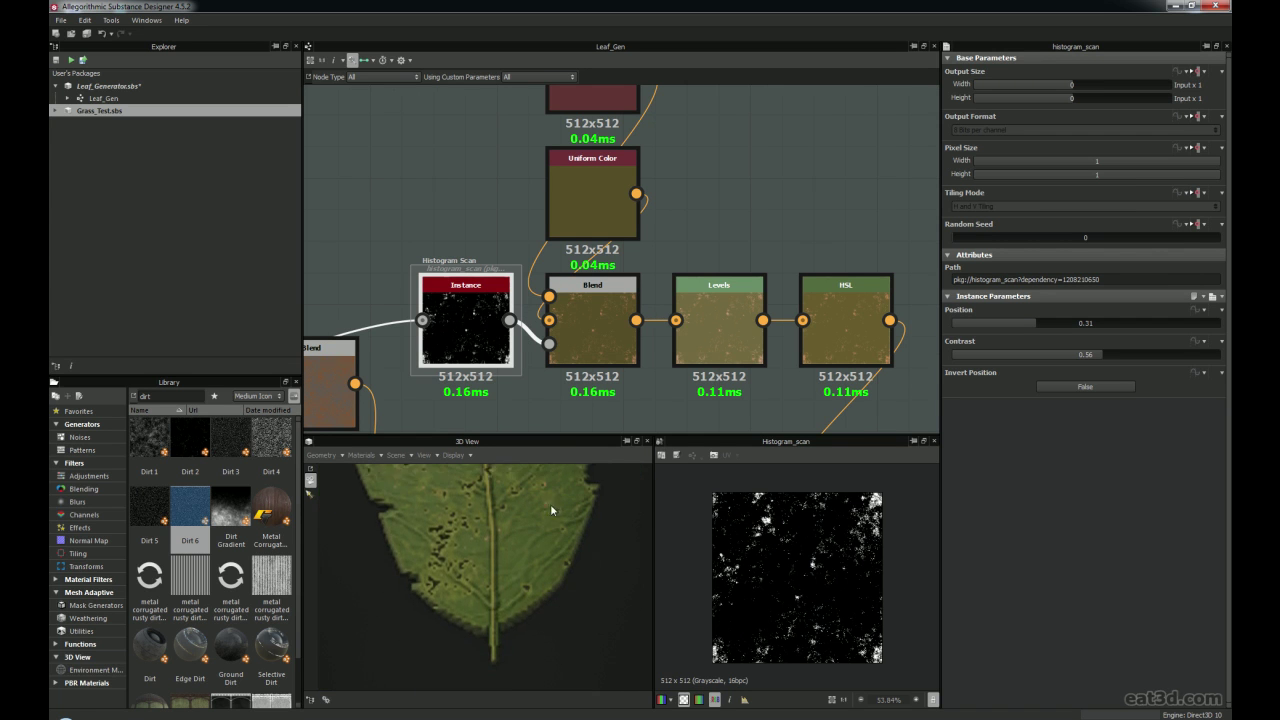
Inspect the leaf's vein in the 3D view and the dark red and olive Uniform Color inputs of the vein color Blend
{"action": "middle_click_drag", "start_coordinate": [493, 488], "coordinate": [497, 613]}
{"action": "scroll", "coordinate": [579, 200], "scroll_direction": "down", "scroll_amount": 1}
{"action": "middle_click_drag", "start_coordinate": [579, 200], "coordinate": [553, 266]}
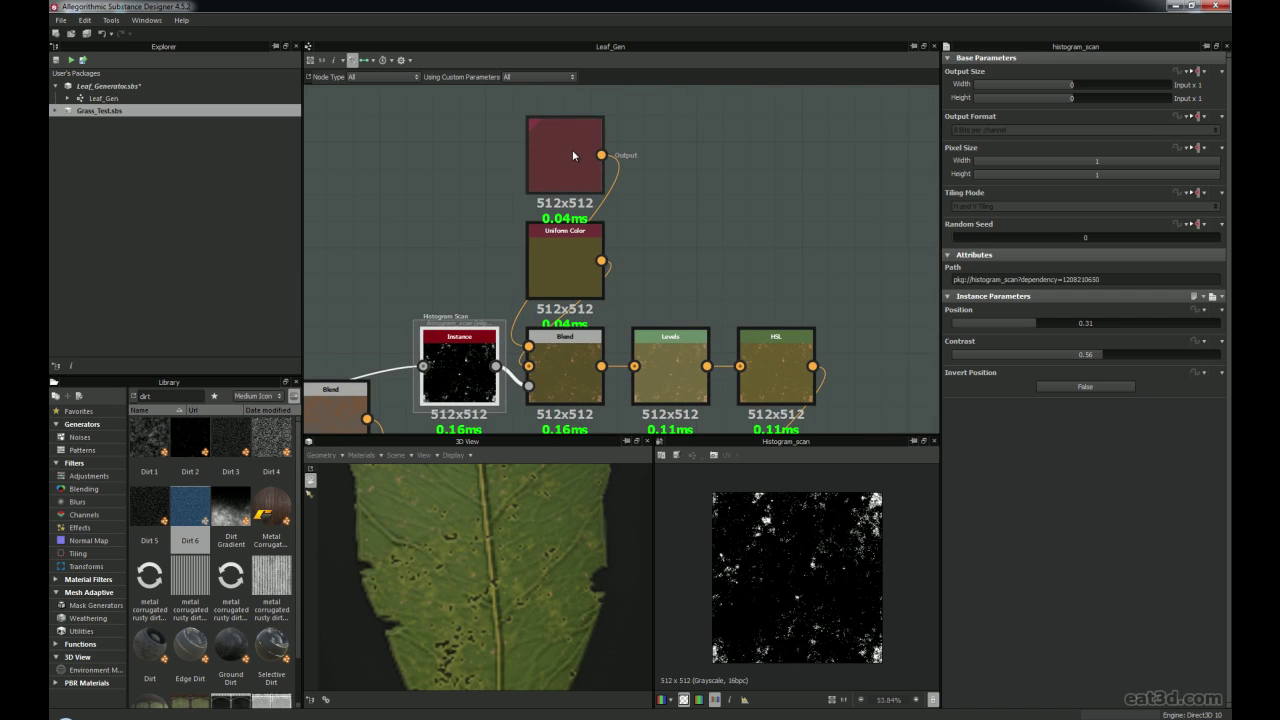
{"action": "left_click", "coordinate": [572, 149]}
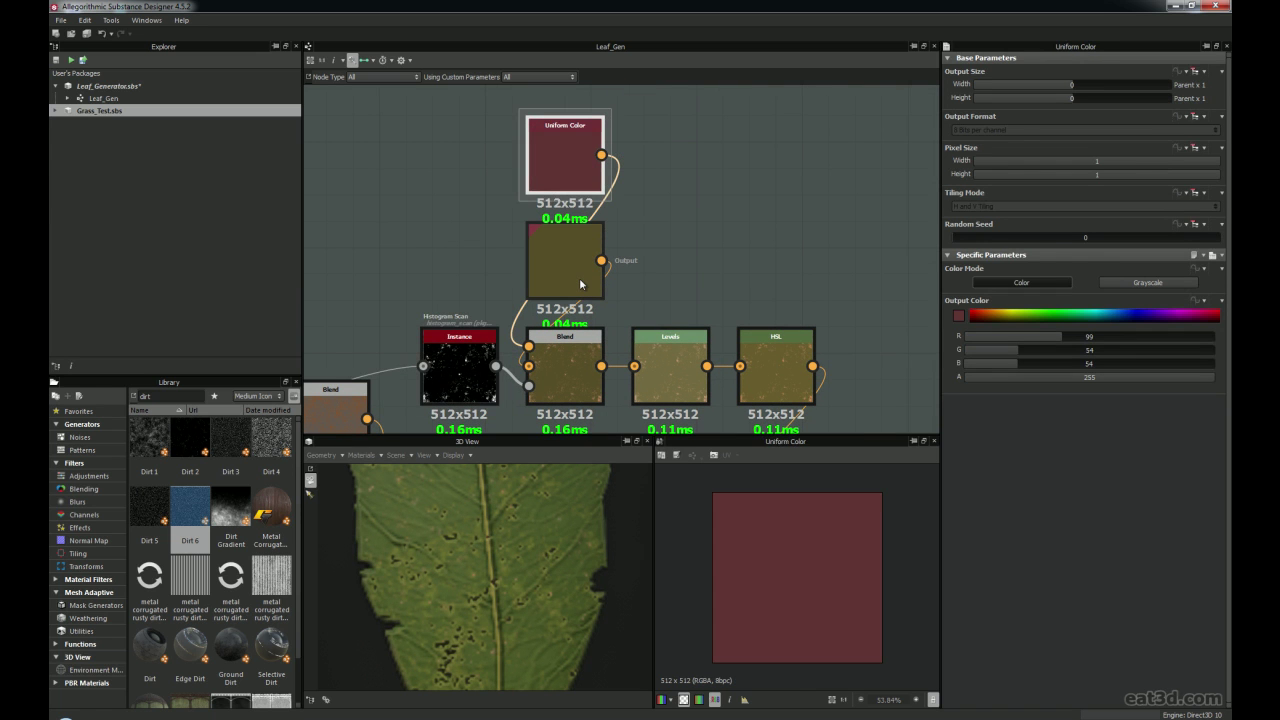
{"action": "left_click", "coordinate": [562, 259]}
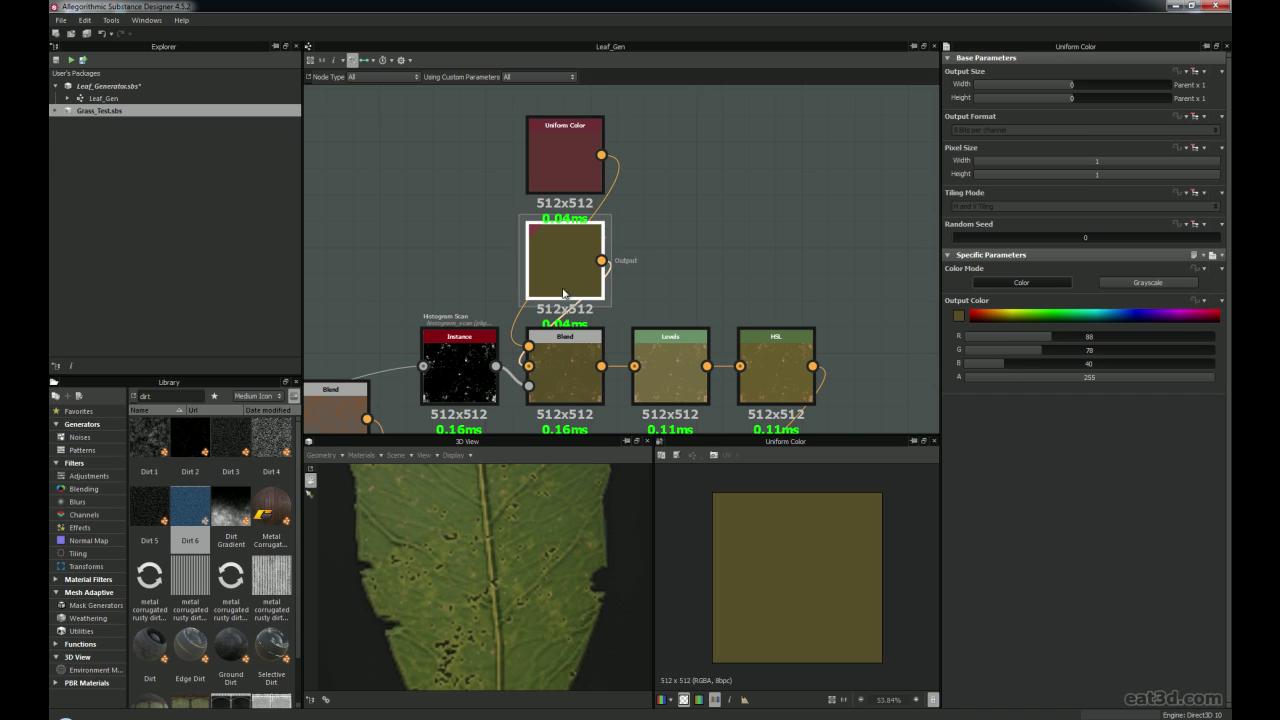
Preview the vein color Blend and examine its reddish spots up close in the 2D view
{"action": "middle_click_drag", "start_coordinate": [573, 363], "coordinate": [577, 319]}
{"action": "double_click", "coordinate": [578, 320]}
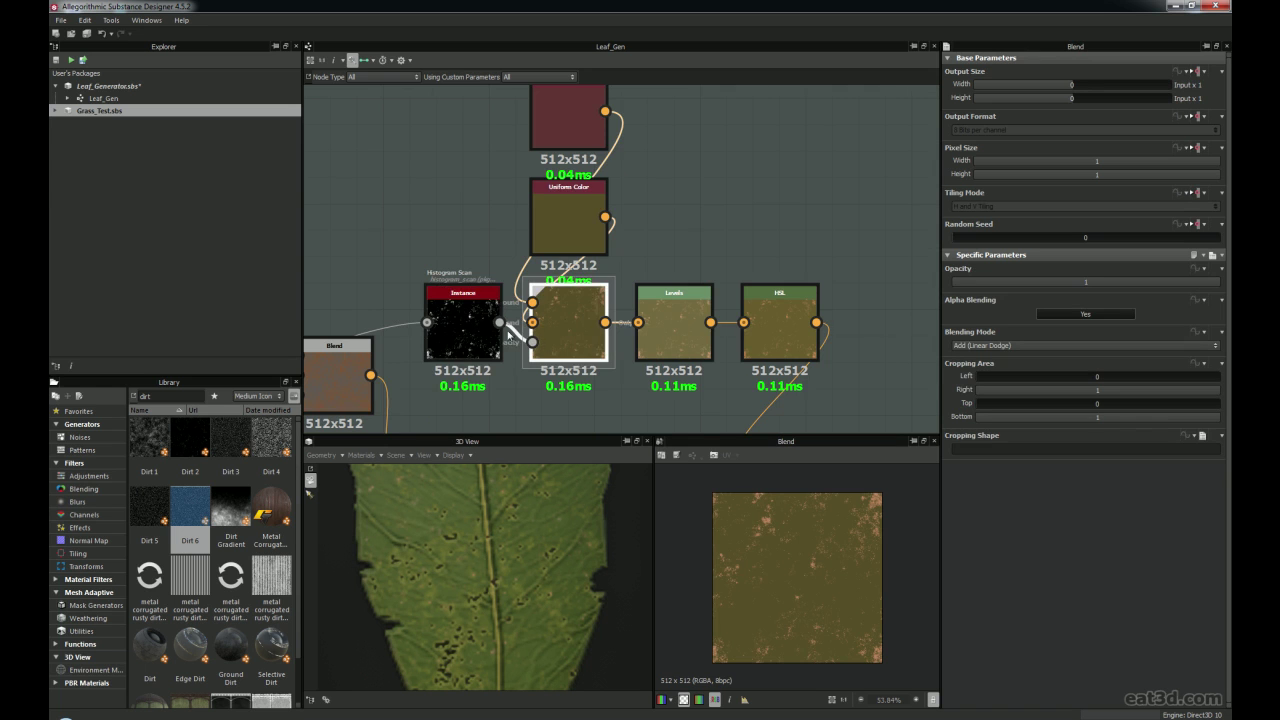
{"action": "scroll", "coordinate": [575, 335], "scroll_direction": "up", "scroll_amount": 5}
{"action": "scroll", "coordinate": [768, 565], "scroll_direction": "up", "scroll_amount": 3}
{"action": "scroll", "coordinate": [768, 565], "scroll_direction": "up", "scroll_amount": 2}
{"action": "scroll", "coordinate": [418, 278], "scroll_direction": "down", "scroll_amount": 3}
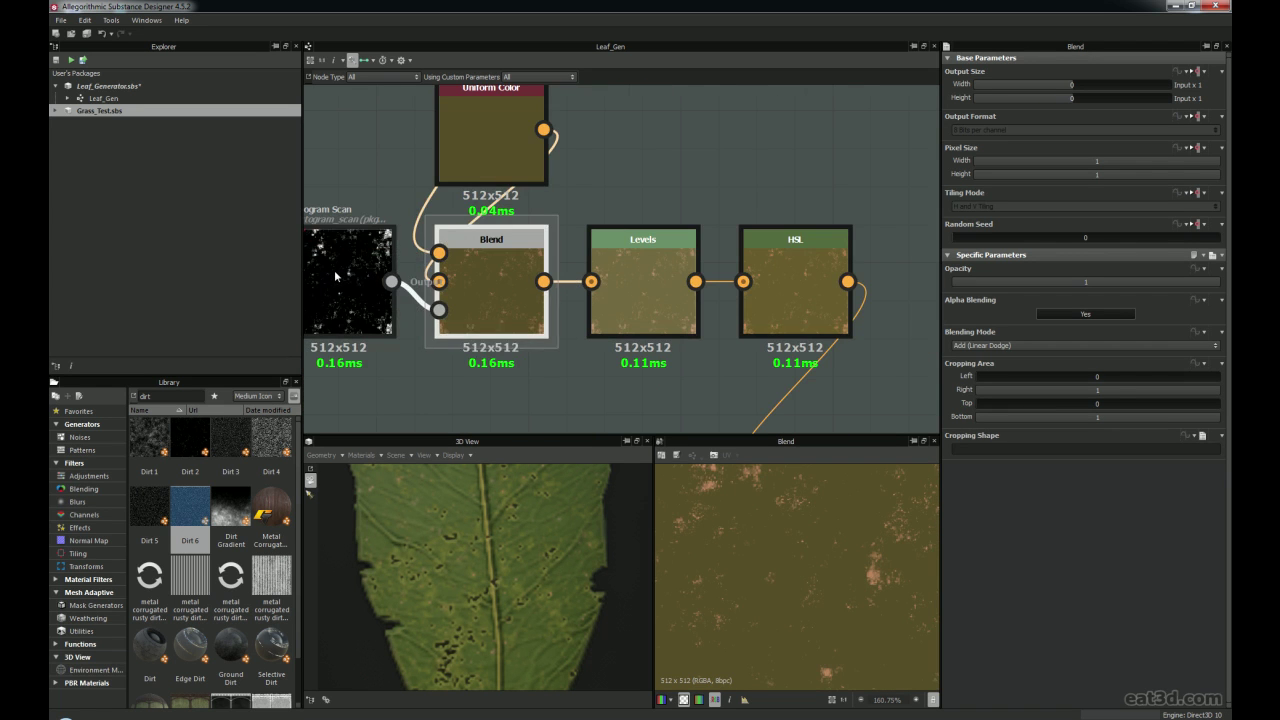
Set the Position of the vein color's Histogram Scan to 0.43 and preview its Blend
{"action": "left_click", "coordinate": [334, 270]}
{"action": "left_click_drag", "start_coordinate": [1045, 330], "coordinate": [1068, 323]}
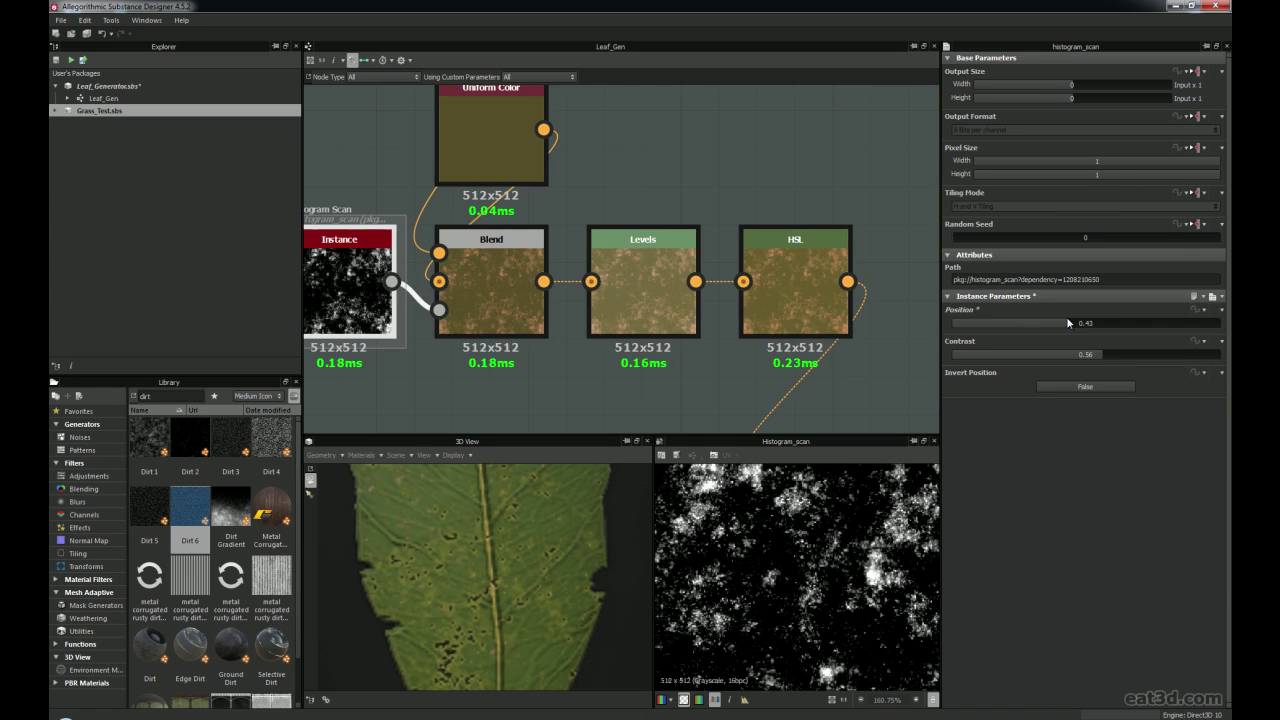
{"action": "scroll", "coordinate": [636, 308], "scroll_direction": "down", "scroll_amount": 3}
{"action": "left_click", "coordinate": [520, 345]}
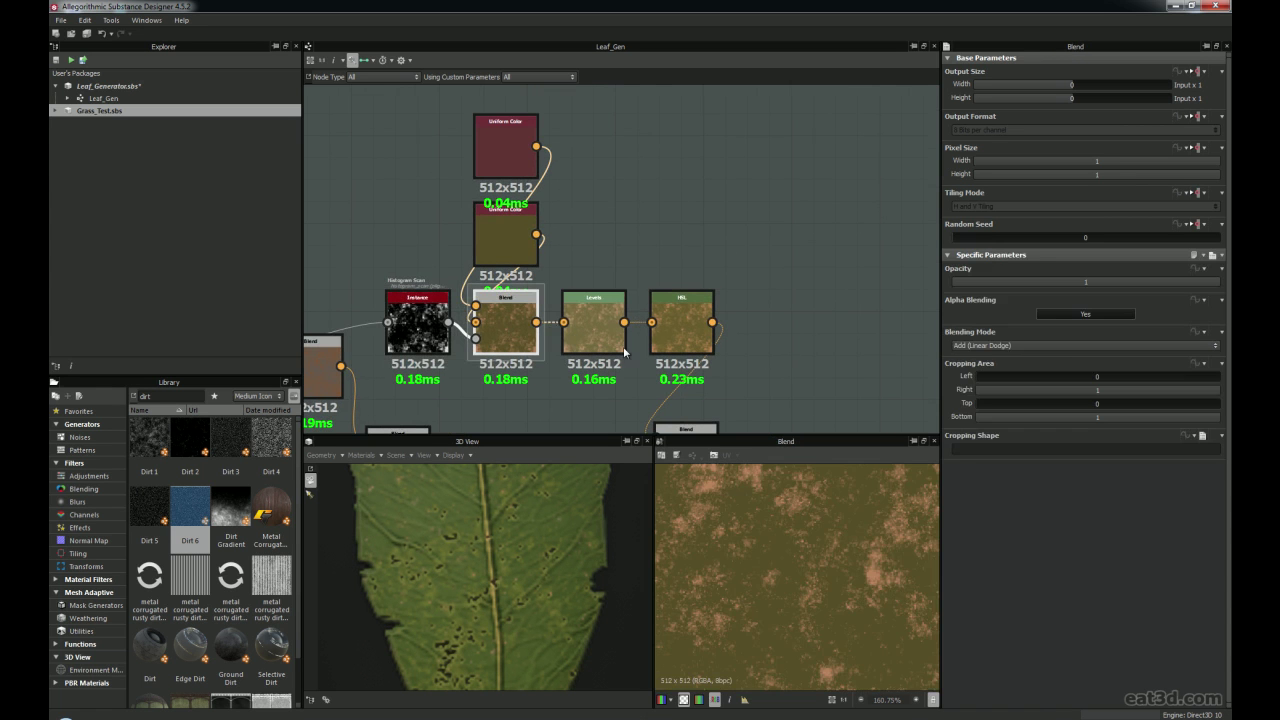
Preview the Levels and HSL nodes that follow the vein color Blend and check the leaf in the 3D view
{"action": "scroll", "coordinate": [791, 550], "scroll_direction": "down", "scroll_amount": 5}
{"action": "scroll", "coordinate": [791, 544], "scroll_direction": "up", "scroll_amount": 1}
{"action": "double_click", "coordinate": [590, 329]}
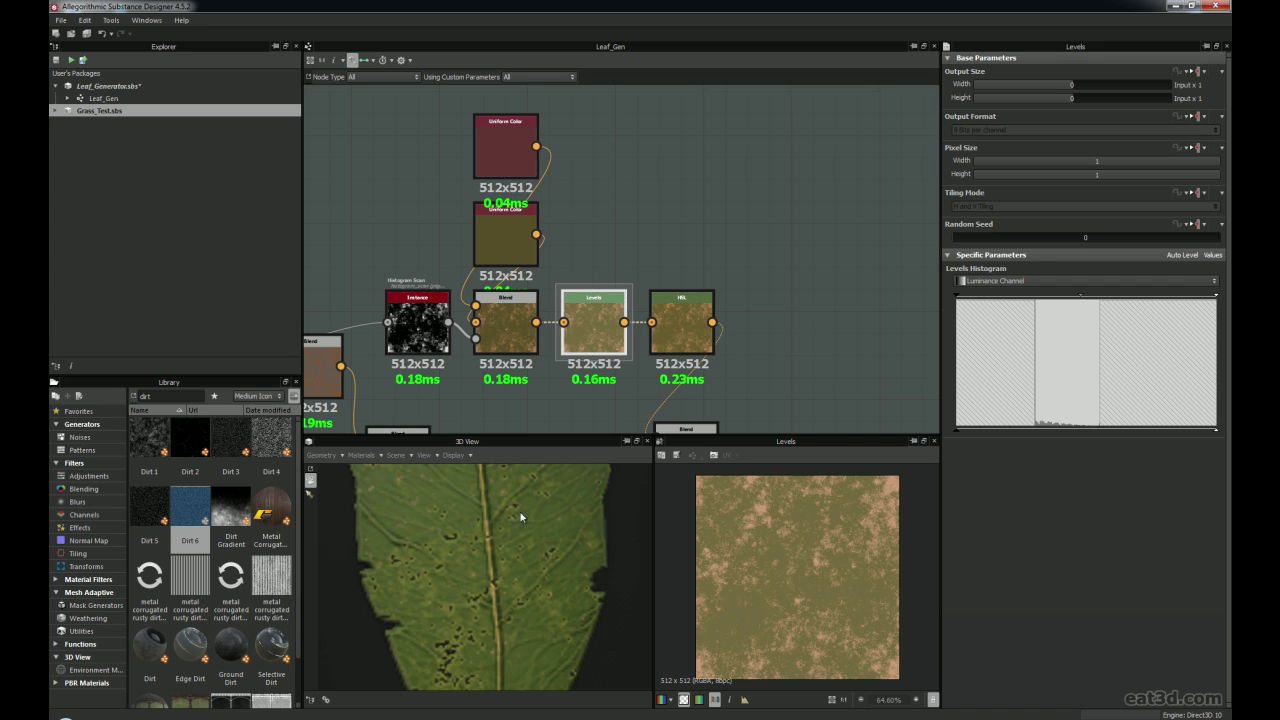
{"action": "double_click", "coordinate": [682, 325]}
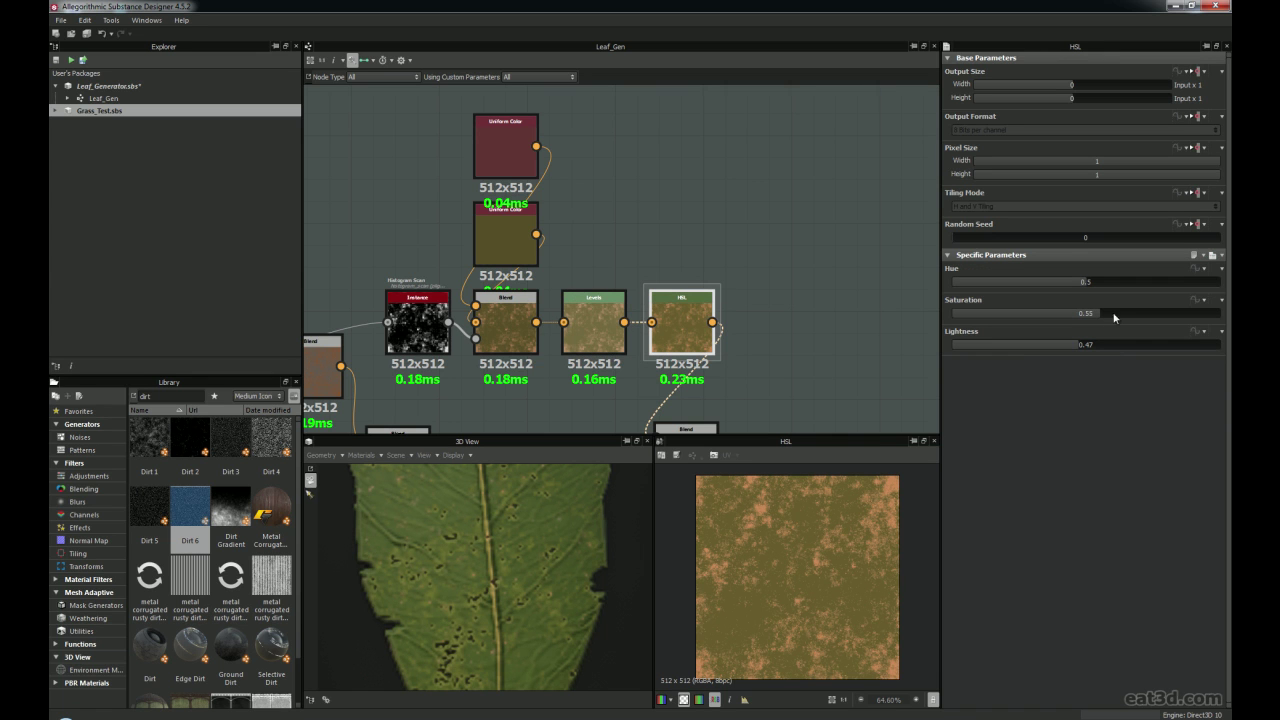
{"action": "scroll", "coordinate": [512, 584], "scroll_direction": "down", "scroll_amount": 2}
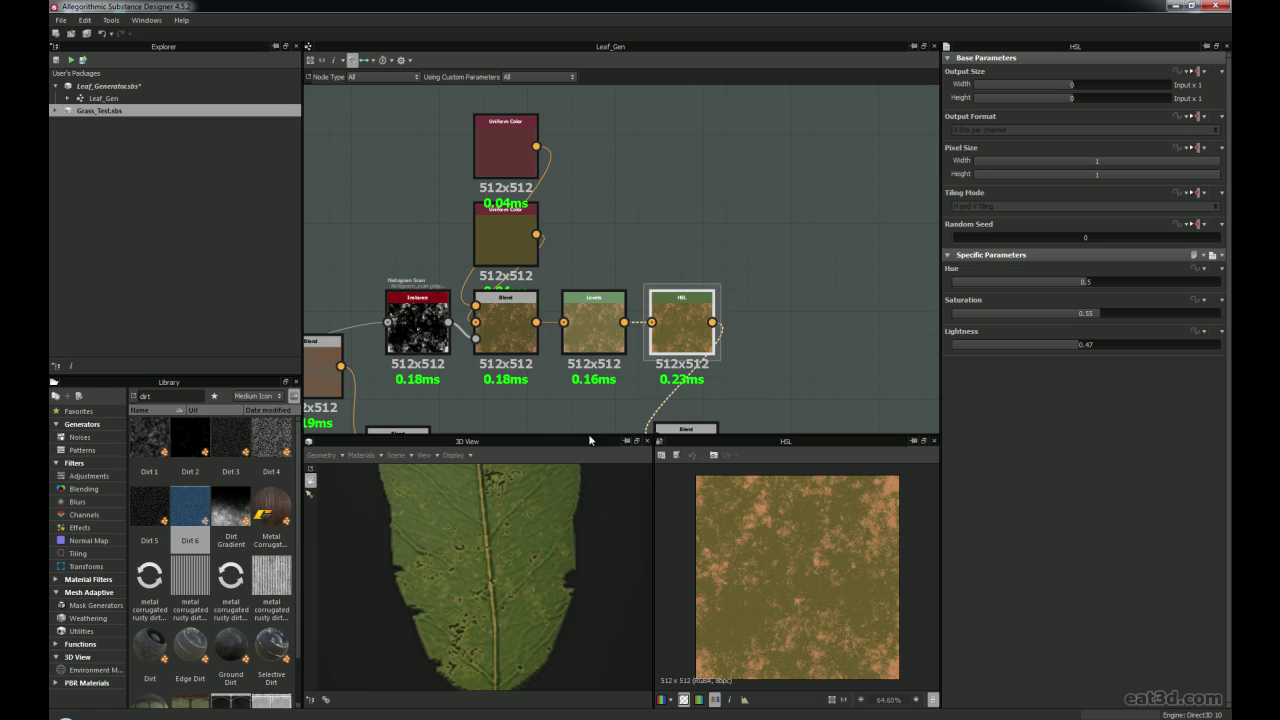
Preview the Blend that lays the vein color over the leaf and examine its vein and spots up close
{"action": "scroll", "coordinate": [618, 377], "scroll_direction": "down", "scroll_amount": 2}
{"action": "middle_click_drag", "start_coordinate": [620, 386], "coordinate": [627, 255]}
{"action": "double_click", "coordinate": [668, 311]}
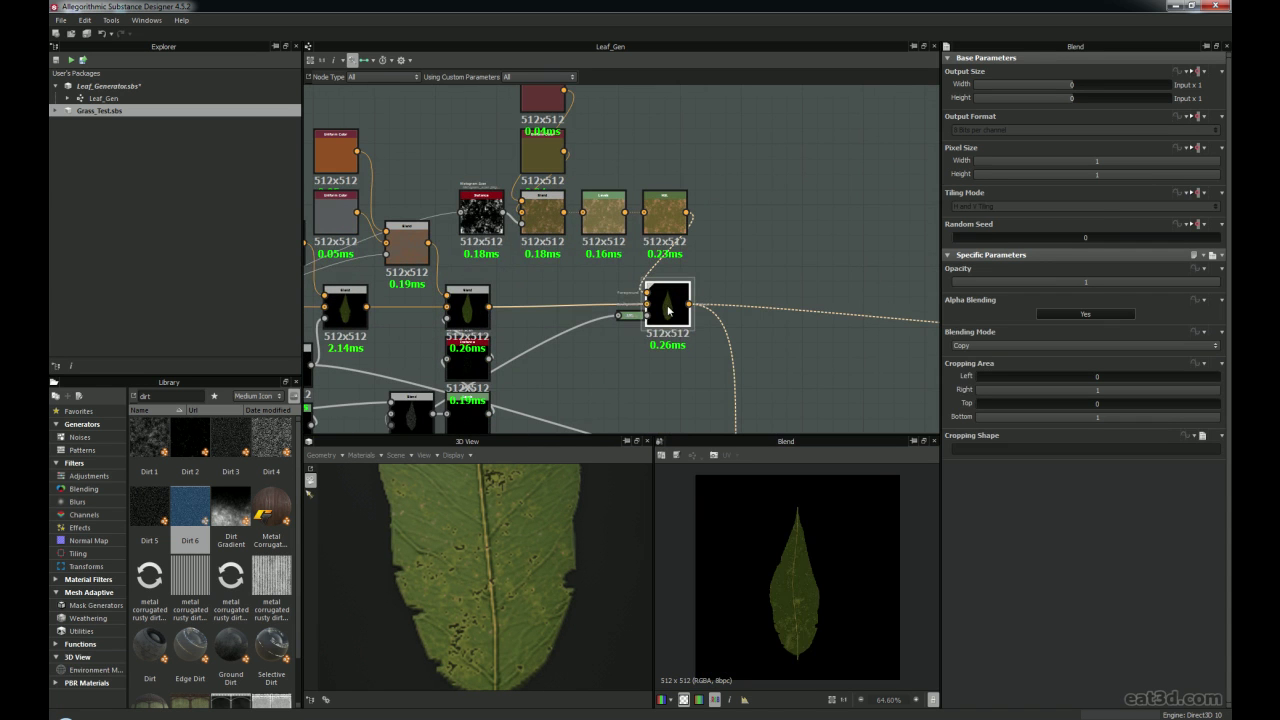
{"action": "scroll", "coordinate": [790, 584], "scroll_direction": "up", "scroll_amount": 5}
{"action": "scroll", "coordinate": [826, 366], "scroll_direction": "down", "scroll_amount": 1}
{"action": "middle_click_drag", "start_coordinate": [826, 366], "coordinate": [738, 318]}
{"action": "scroll", "coordinate": [800, 578], "scroll_direction": "up", "scroll_amount": 2}
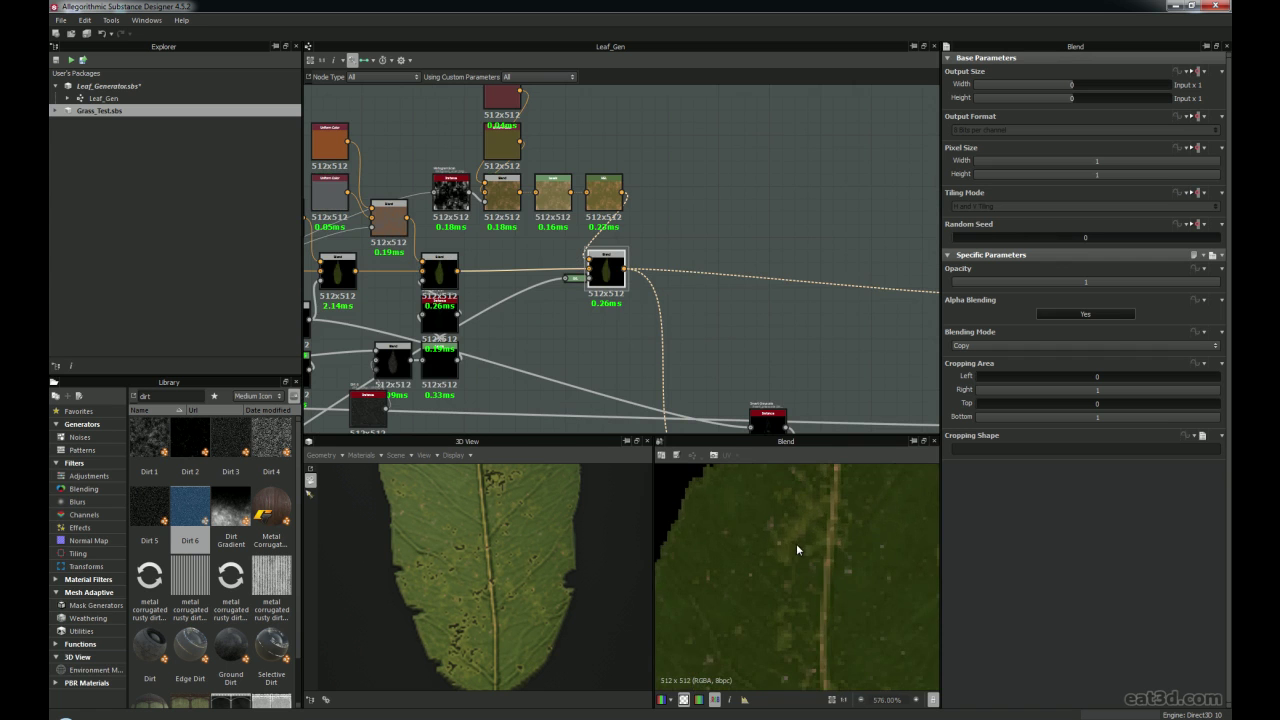
{"action": "scroll", "coordinate": [830, 510], "scroll_direction": "down", "scroll_amount": 6}
{"action": "scroll", "coordinate": [800, 530], "scroll_direction": "up", "scroll_amount": 5}
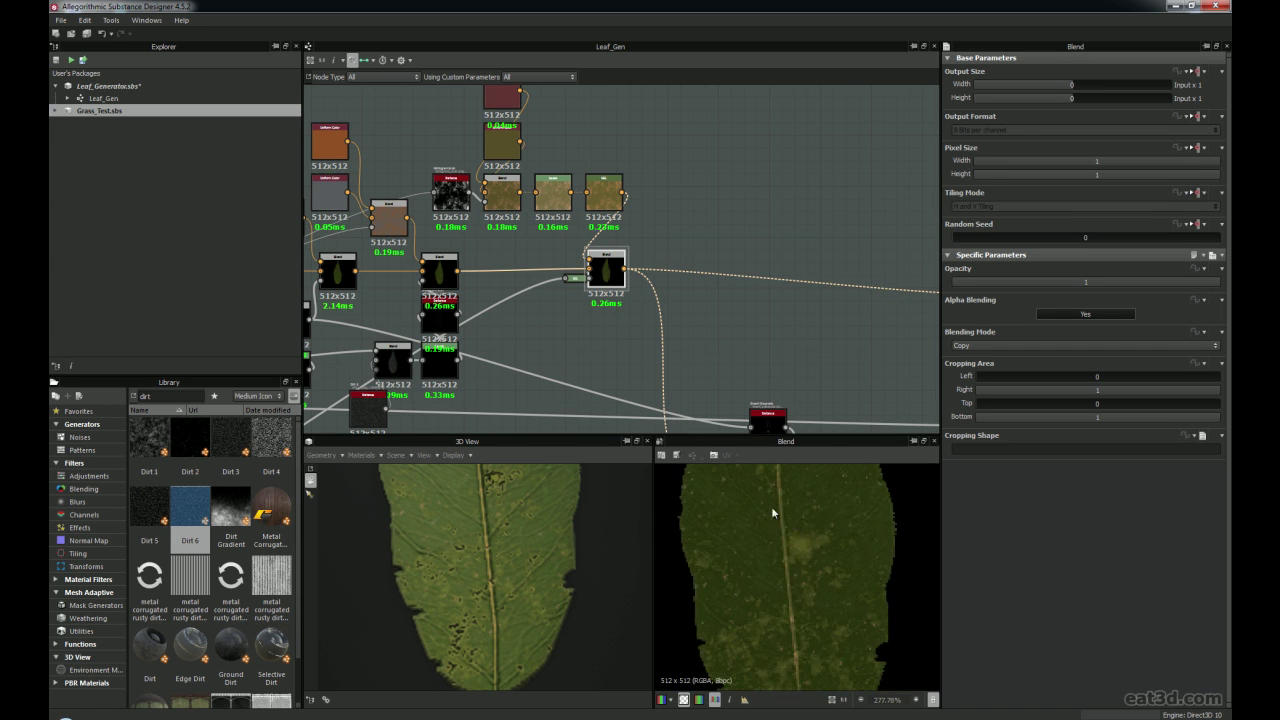
{"action": "scroll", "coordinate": [750, 552], "scroll_direction": "down", "scroll_amount": 5}
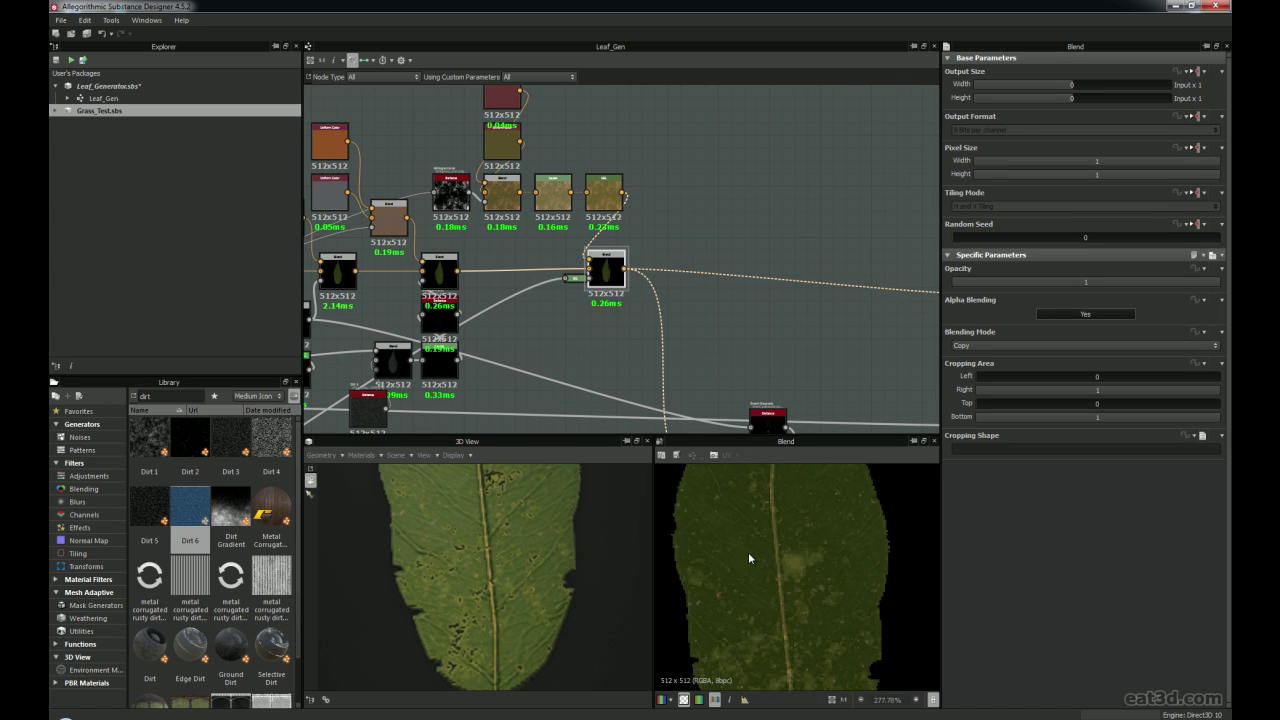
{"action": "scroll", "coordinate": [770, 537], "scroll_direction": "up", "scroll_amount": 4}
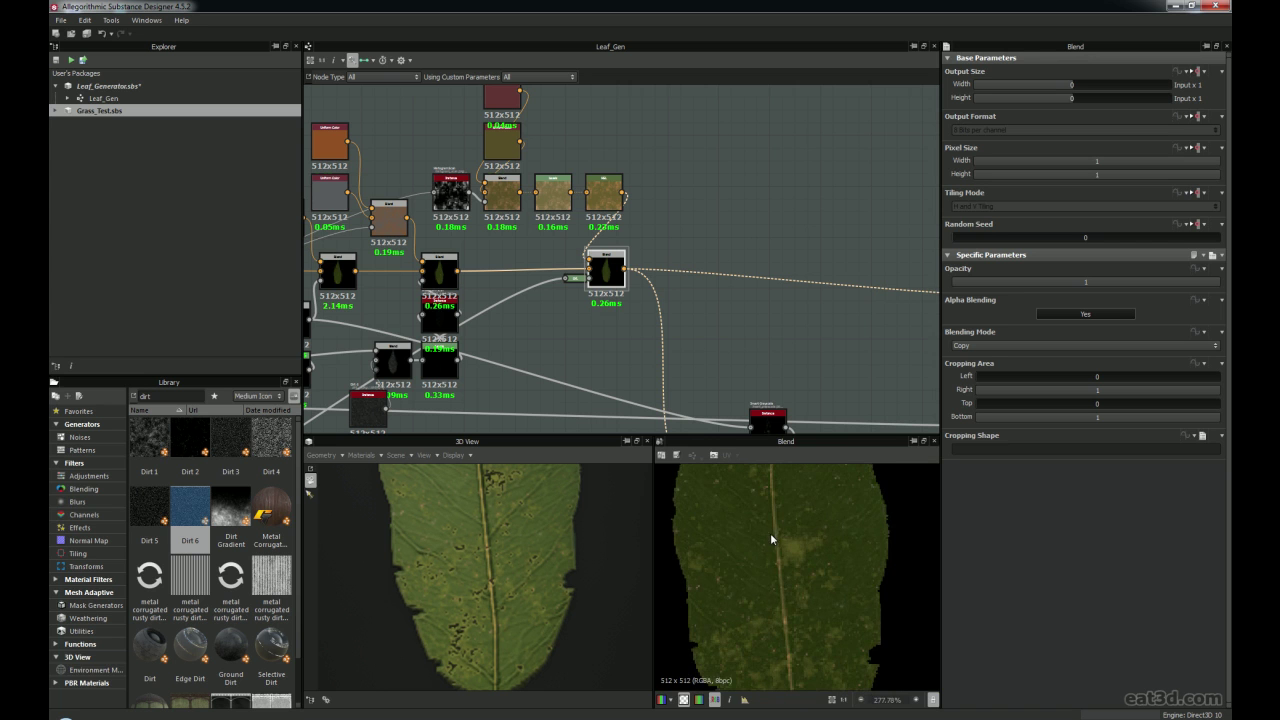
{"action": "middle_click_drag", "start_coordinate": [768, 583], "coordinate": [795, 565]}
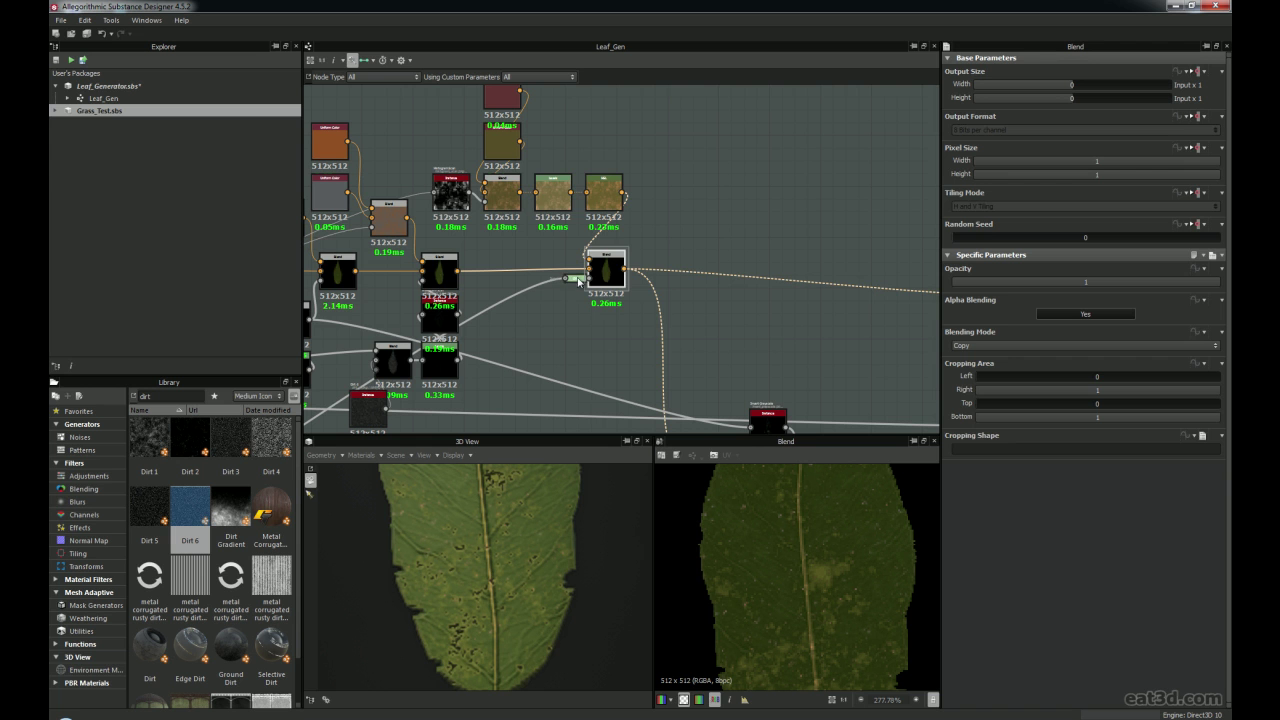
Trace the Levels node masking the leaf's vein Blend back to the vein Transformation 2D that feeds it
{"action": "left_click", "coordinate": [575, 279]}
{"action": "scroll", "coordinate": [531, 363], "scroll_direction": "down", "scroll_amount": 2}
{"action": "middle_click_drag", "start_coordinate": [450, 396], "coordinate": [677, 289]}
{"action": "scroll", "coordinate": [676, 289], "scroll_direction": "up", "scroll_amount": 4}
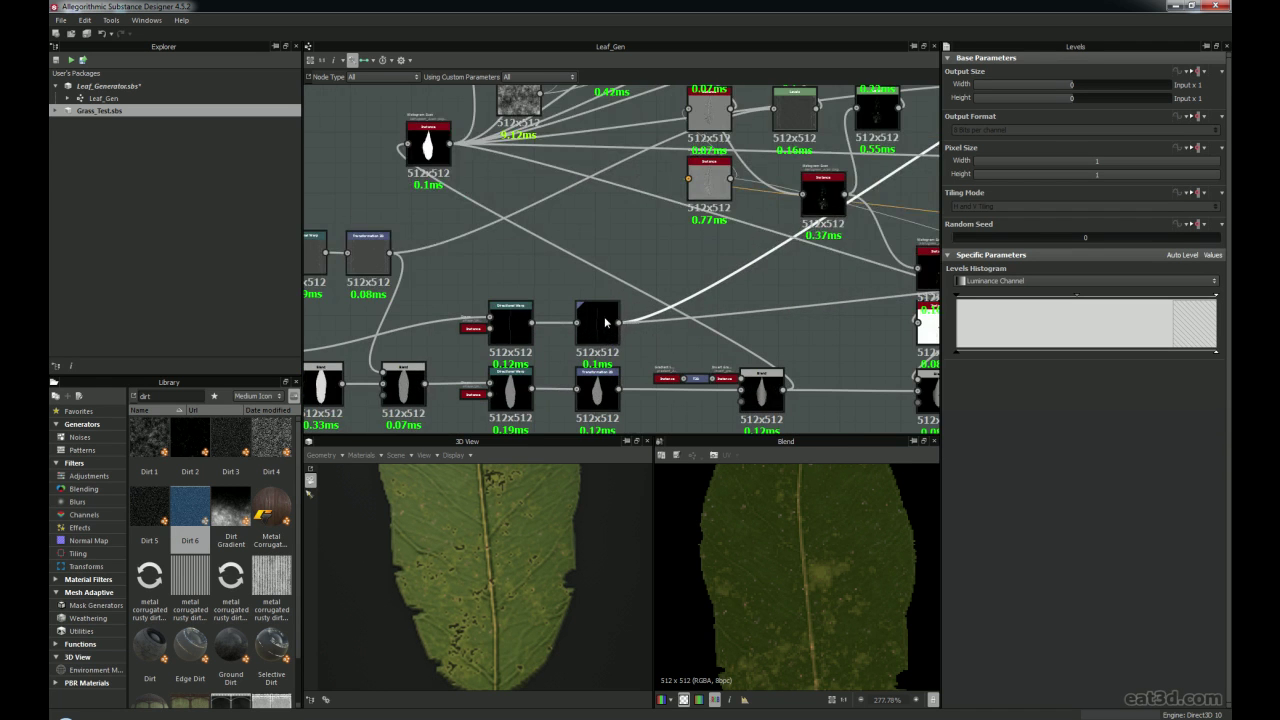
Preview the final HSL node and the Base Color output and examine the finished leaf color up close
{"action": "middle_click_drag", "start_coordinate": [838, 158], "coordinate": [630, 294]}
{"action": "middle_click_drag", "start_coordinate": [788, 373], "coordinate": [561, 314]}
{"action": "middle_click_drag", "start_coordinate": [792, 315], "coordinate": [496, 344]}
{"action": "left_click_drag", "start_coordinate": [712, 252], "coordinate": [671, 273]}
{"action": "left_click", "coordinate": [612, 256]}
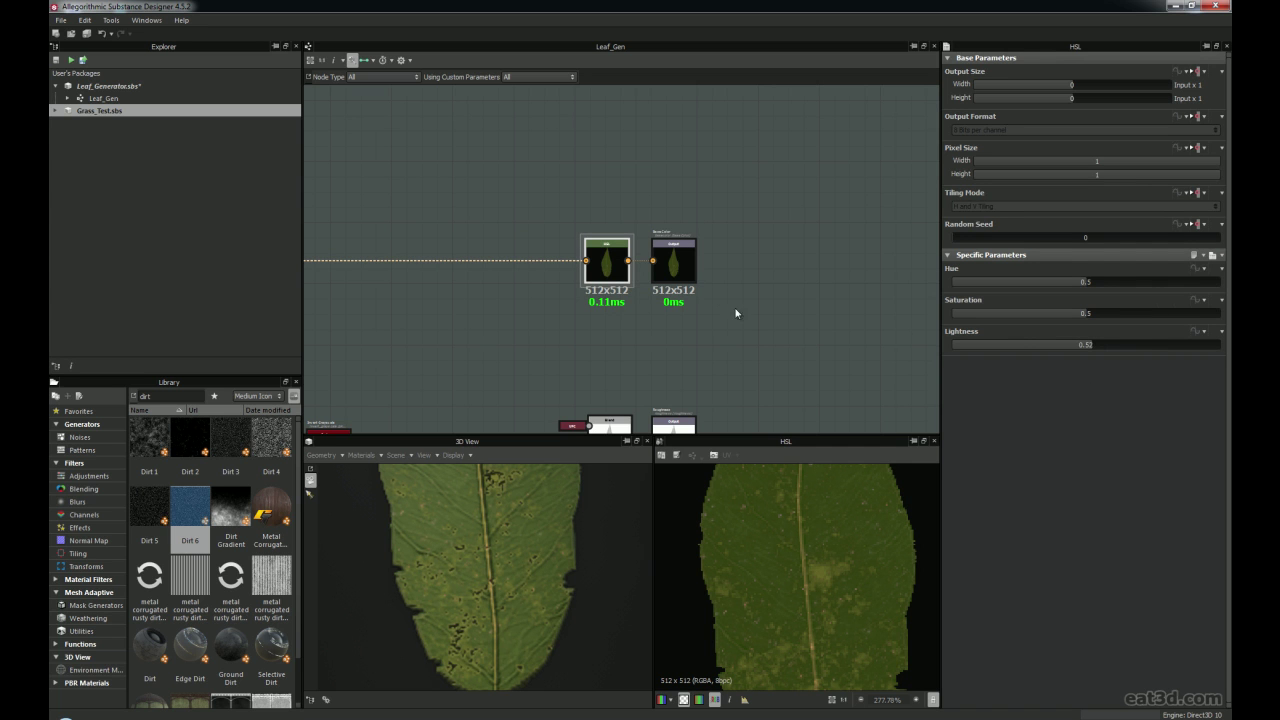
{"action": "left_click", "coordinate": [682, 258]}
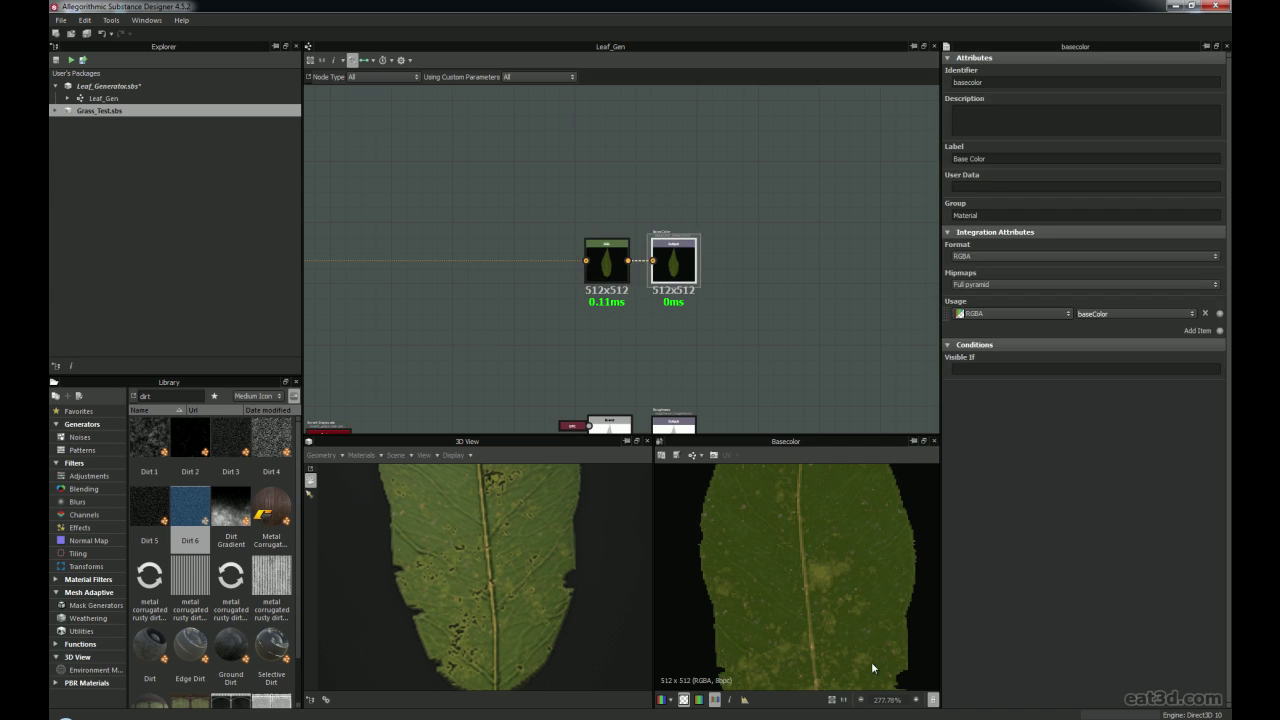
{"action": "scroll", "coordinate": [834, 610], "scroll_direction": "down", "scroll_amount": 2}
{"action": "scroll", "coordinate": [834, 605], "scroll_direction": "up", "scroll_amount": 5}
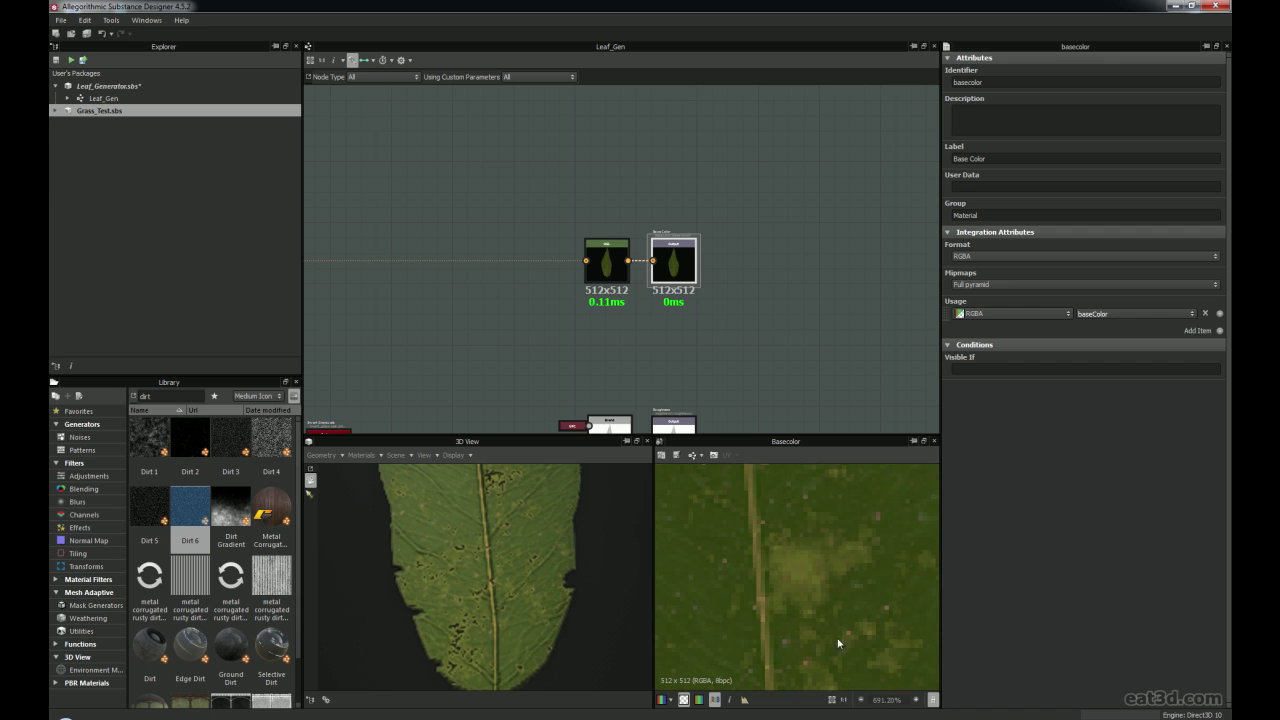
{"action": "scroll", "coordinate": [768, 533], "scroll_direction": "down", "scroll_amount": 7}
{"action": "scroll", "coordinate": [770, 548], "scroll_direction": "down", "scroll_amount": 1}
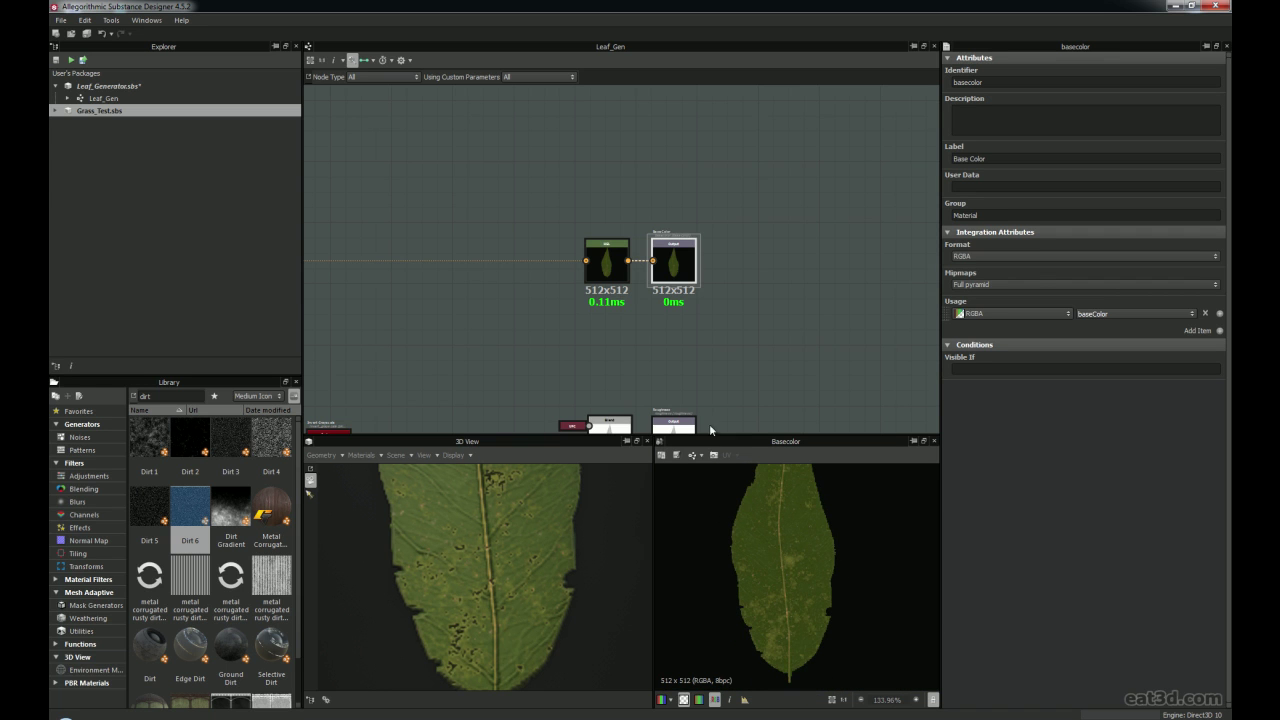
Locate and select the node chain that builds the roughness, from the Grayscale Conversion to its last Blend
{"action": "scroll", "coordinate": [560, 330], "scroll_direction": "down", "scroll_amount": 3}
{"action": "middle_click_drag", "start_coordinate": [560, 335], "coordinate": [680, 331]}
{"action": "scroll", "coordinate": [589, 346], "scroll_direction": "down", "scroll_amount": 4}
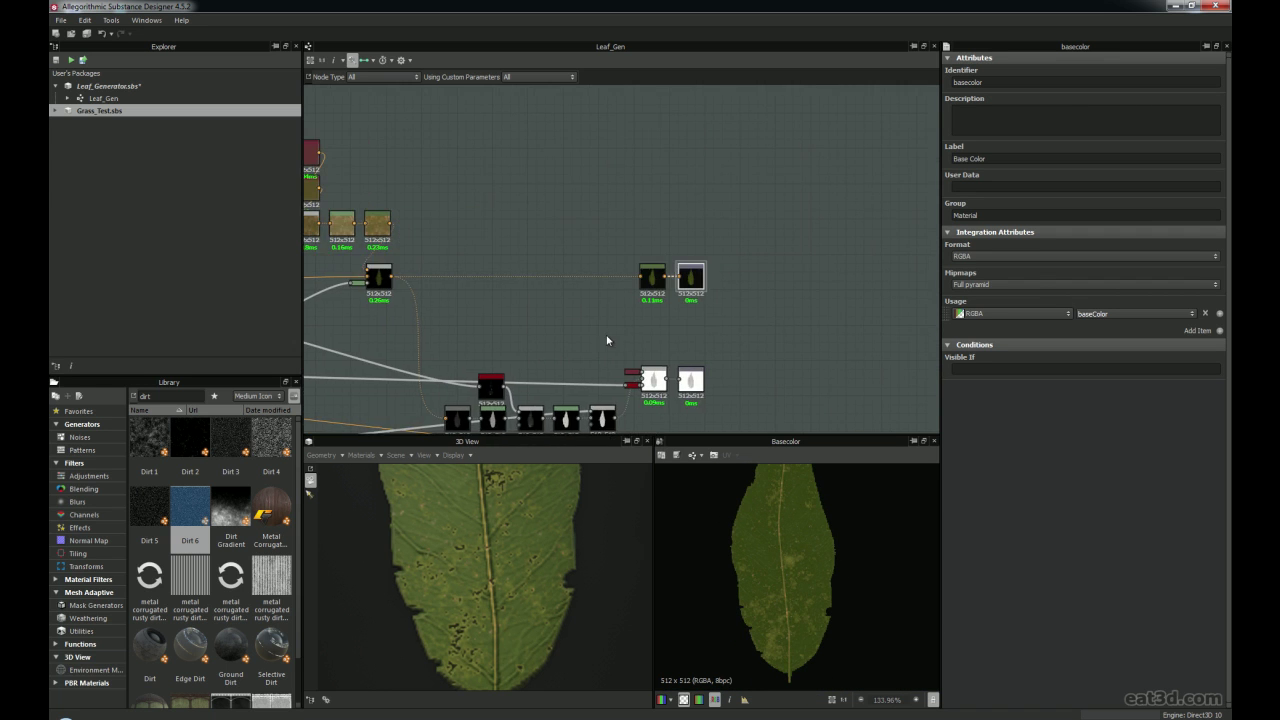
{"action": "scroll", "coordinate": [776, 520], "scroll_direction": "down", "scroll_amount": 1}
{"action": "scroll", "coordinate": [599, 288], "scroll_direction": "up", "scroll_amount": 3}
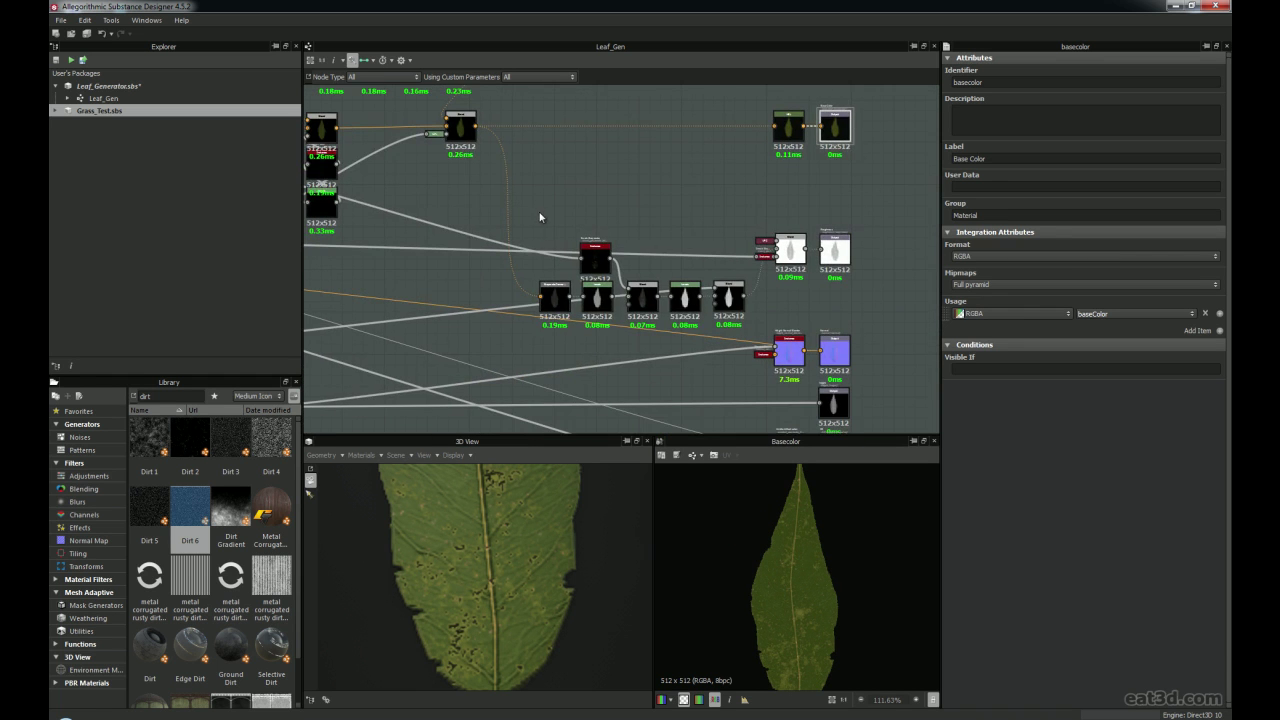
{"action": "scroll", "coordinate": [608, 294], "scroll_direction": "up", "scroll_amount": 2}
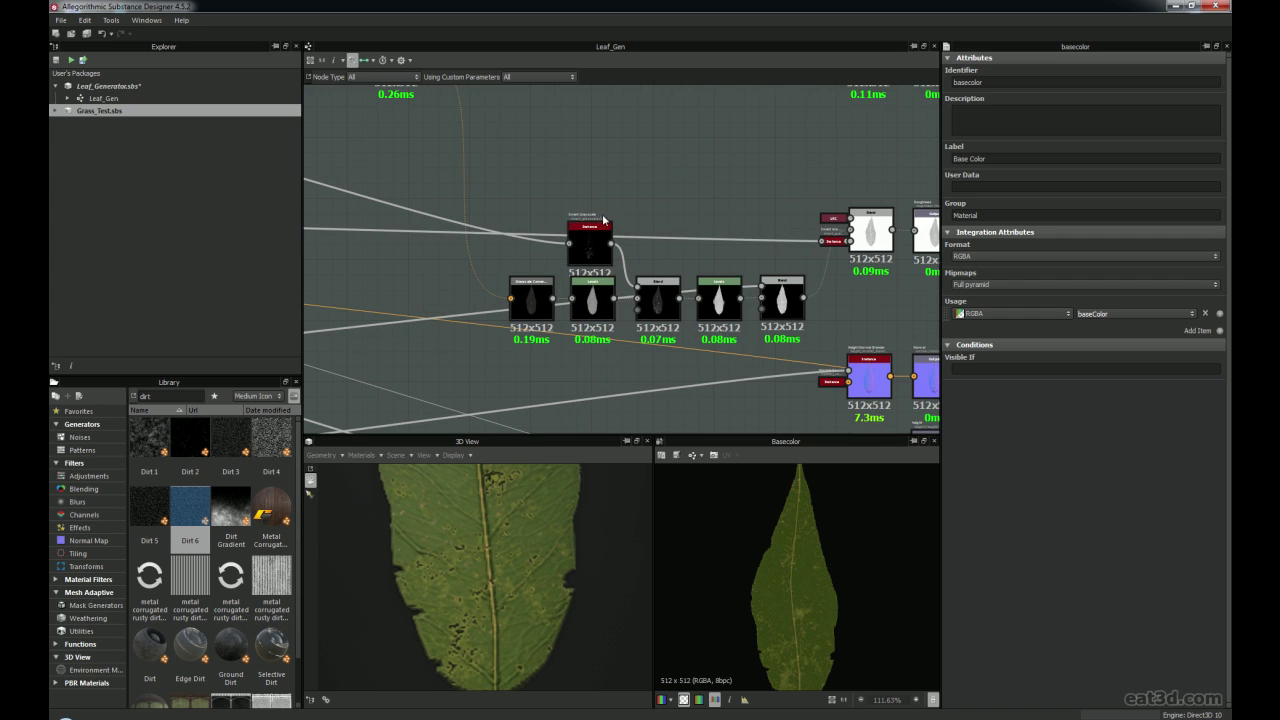
{"action": "left_click_drag", "start_coordinate": [549, 199], "coordinate": [771, 284]}
{"action": "scroll", "coordinate": [565, 250], "scroll_direction": "up", "scroll_amount": 3}
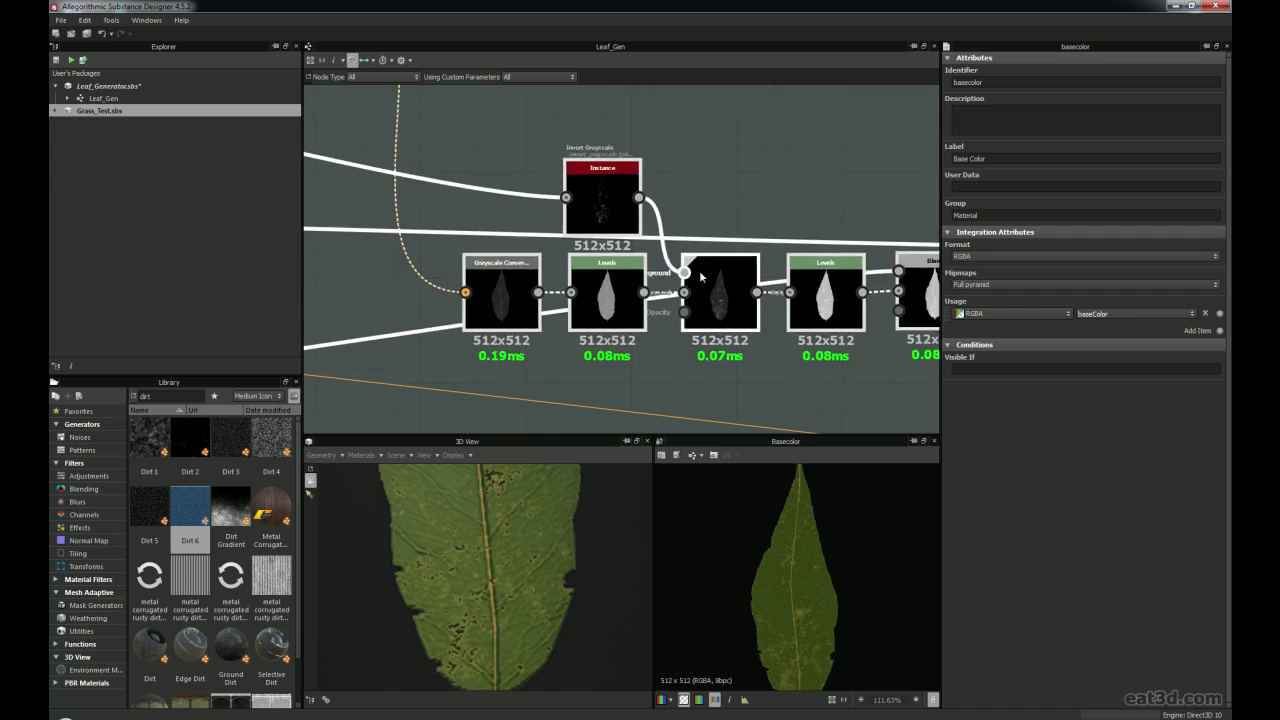
Preview the Blend feeding the Roughness output and compare it with the leaf surface in the 3D view
{"action": "scroll", "coordinate": [427, 311], "scroll_direction": "down", "scroll_amount": 4}
{"action": "middle_click_drag", "start_coordinate": [787, 298], "coordinate": [607, 297]}
{"action": "scroll", "coordinate": [607, 297], "scroll_direction": "up", "scroll_amount": 3}
{"action": "double_click", "coordinate": [724, 237]}
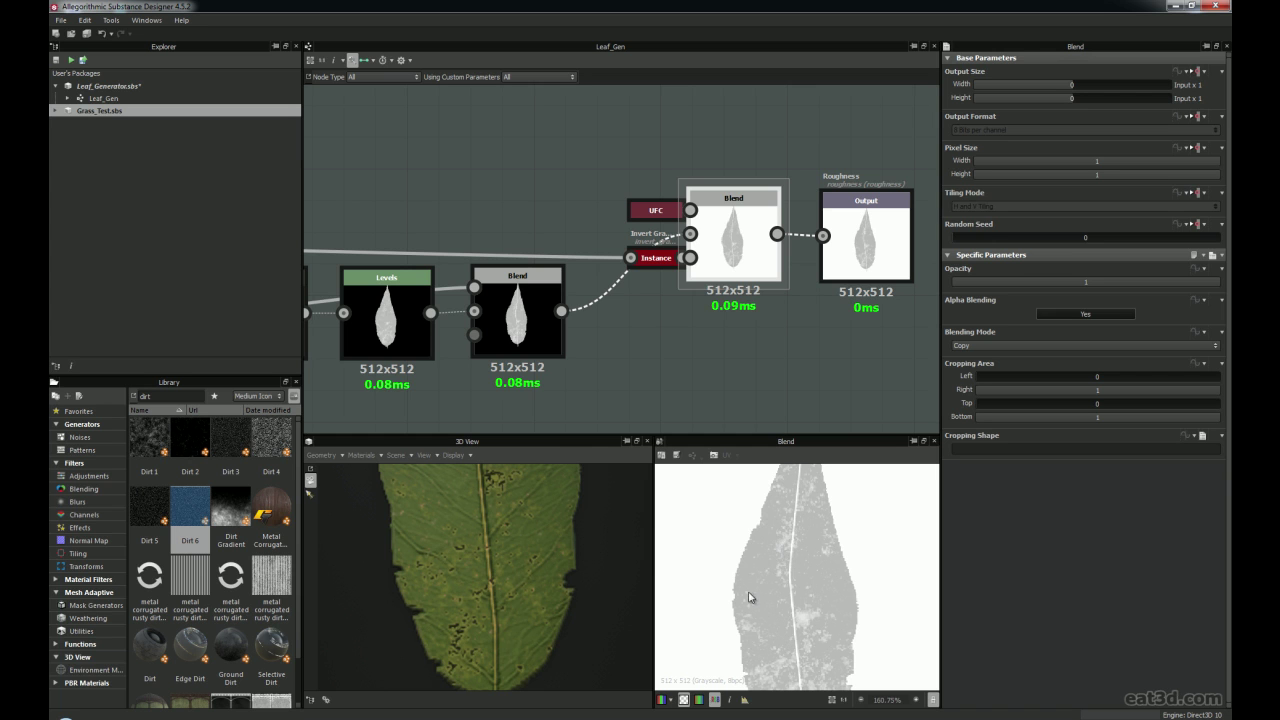
{"action": "scroll", "coordinate": [489, 569], "scroll_direction": "down", "scroll_amount": 4}
{"action": "left_click_drag", "start_coordinate": [489, 569], "coordinate": [380, 508]}
{"action": "scroll", "coordinate": [486, 588], "scroll_direction": "up", "scroll_amount": 2}
{"action": "left_click_drag", "start_coordinate": [476, 566], "coordinate": [537, 531]}
Trace the roughness chain back to the leaf and vein color Blend that feeds it and preview that Blend
{"action": "middle_click_drag", "start_coordinate": [519, 298], "coordinate": [755, 355]}
{"action": "scroll", "coordinate": [755, 355], "scroll_direction": "down", "scroll_amount": 2}
{"action": "middle_click_drag", "start_coordinate": [490, 351], "coordinate": [737, 364]}
{"action": "scroll", "coordinate": [737, 364], "scroll_direction": "down", "scroll_amount": 2}
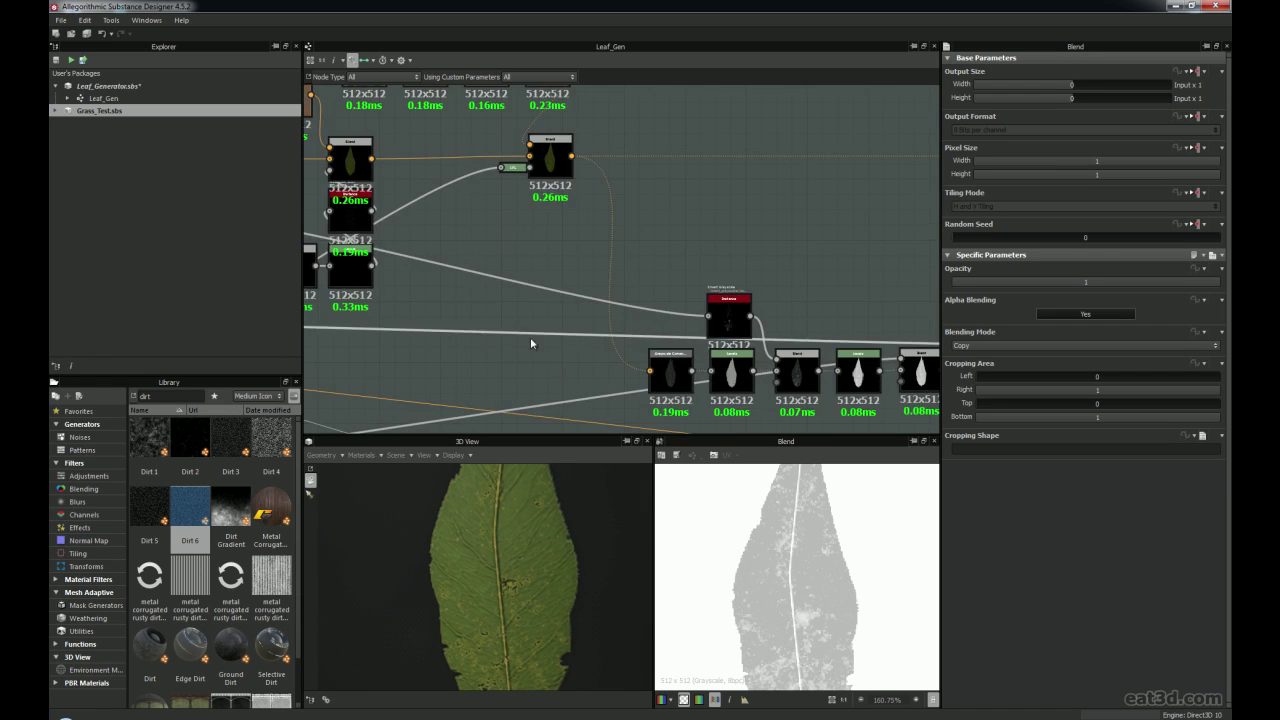
{"action": "middle_click_drag", "start_coordinate": [528, 391], "coordinate": [720, 343]}
{"action": "scroll", "coordinate": [720, 343], "scroll_direction": "down", "scroll_amount": 1}
{"action": "middle_click_drag", "start_coordinate": [734, 167], "coordinate": [537, 165]}
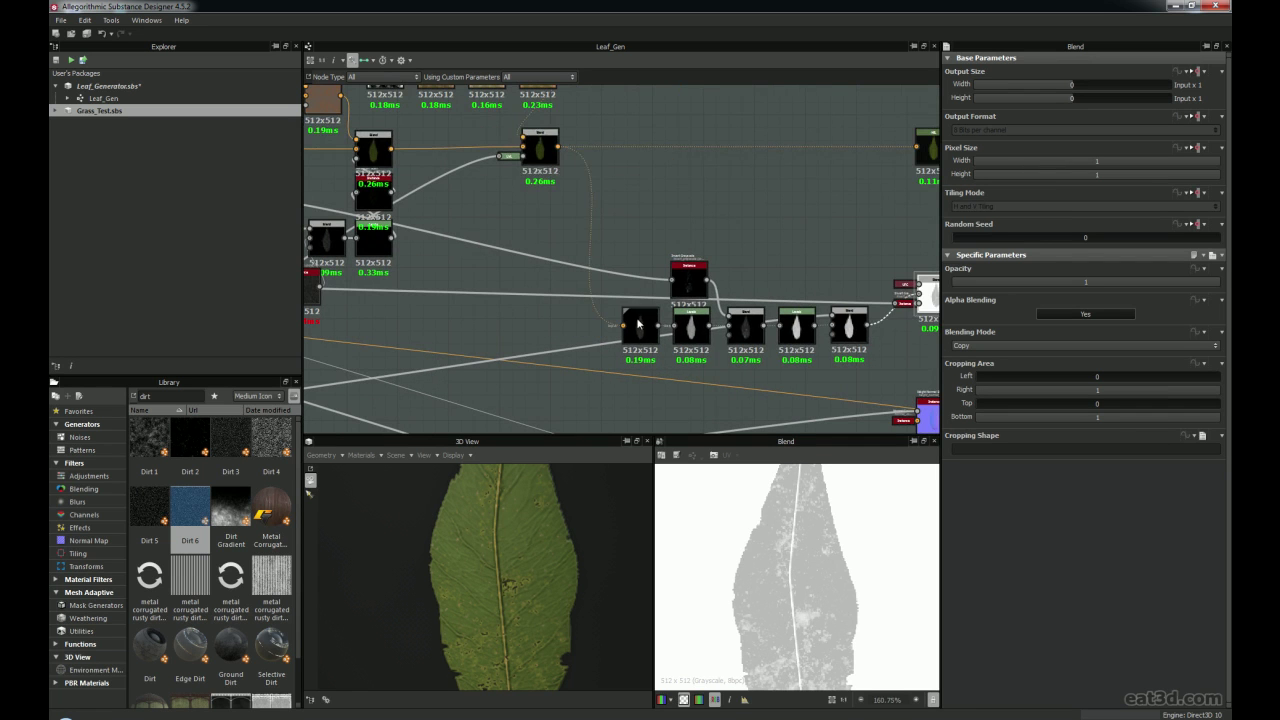
{"action": "double_click", "coordinate": [541, 147]}
{"action": "scroll", "coordinate": [837, 606], "scroll_direction": "down", "scroll_amount": 3}
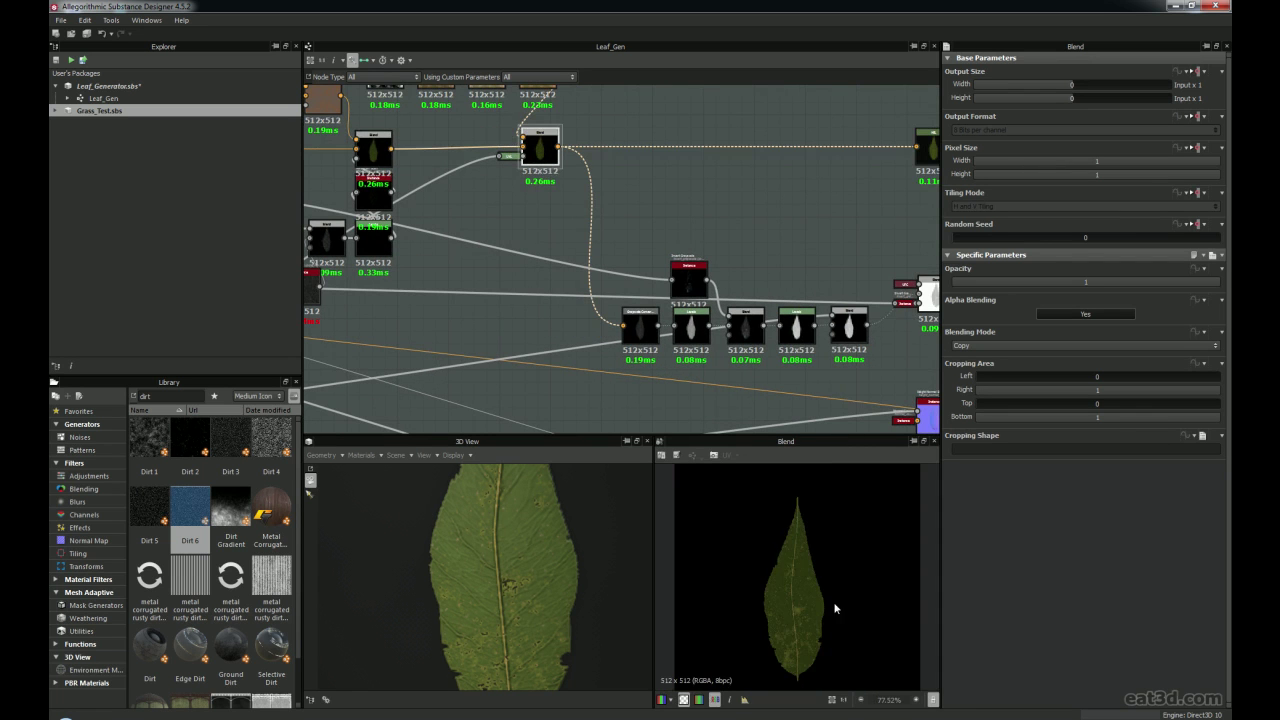
Preview the Grayscale Conversion at the start of the roughness chain and show its entry among the addable nodes
{"action": "middle_click_drag", "start_coordinate": [863, 194], "coordinate": [597, 176]}
{"action": "middle_click_drag", "start_coordinate": [509, 241], "coordinate": [814, 225]}
{"action": "double_click", "coordinate": [664, 332]}
{"action": "scroll", "coordinate": [694, 372], "scroll_direction": "up", "scroll_amount": 3}
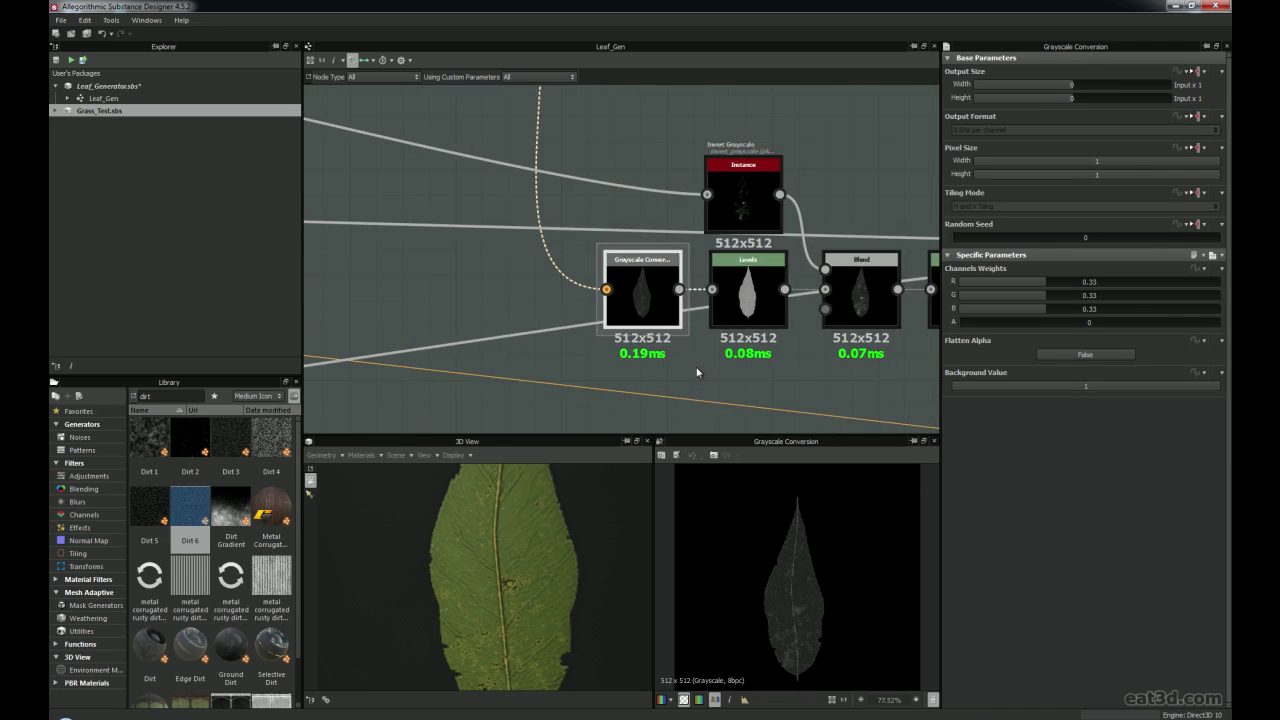
{"action": "scroll", "coordinate": [694, 372], "scroll_direction": "up", "scroll_amount": 2}
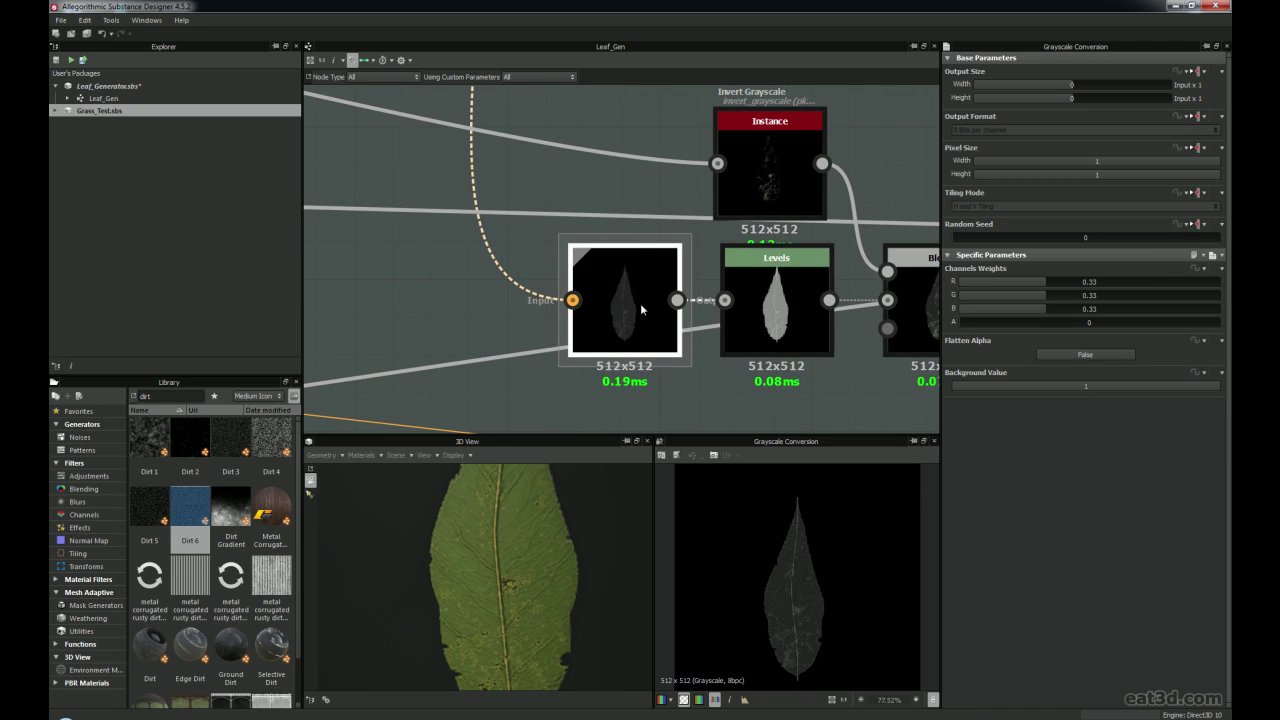
{"action": "right_click", "coordinate": [412, 287]}
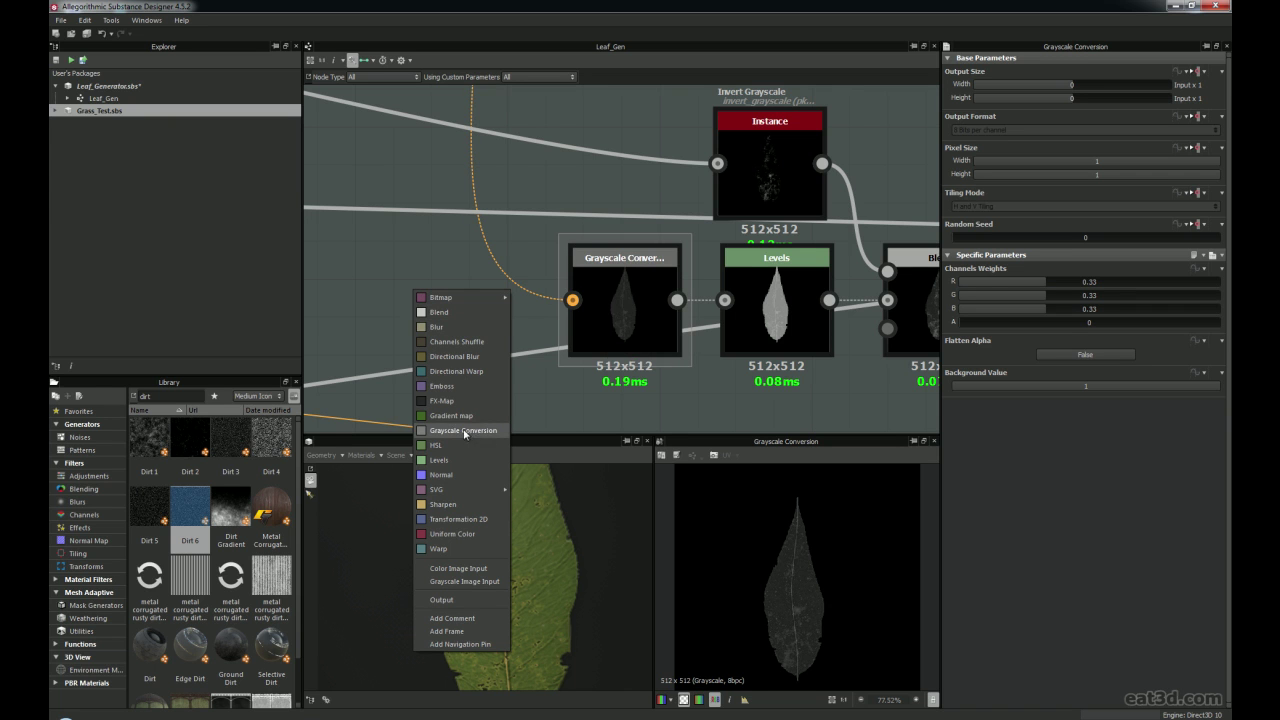
{"action": "left_click", "coordinate": [450, 245]}
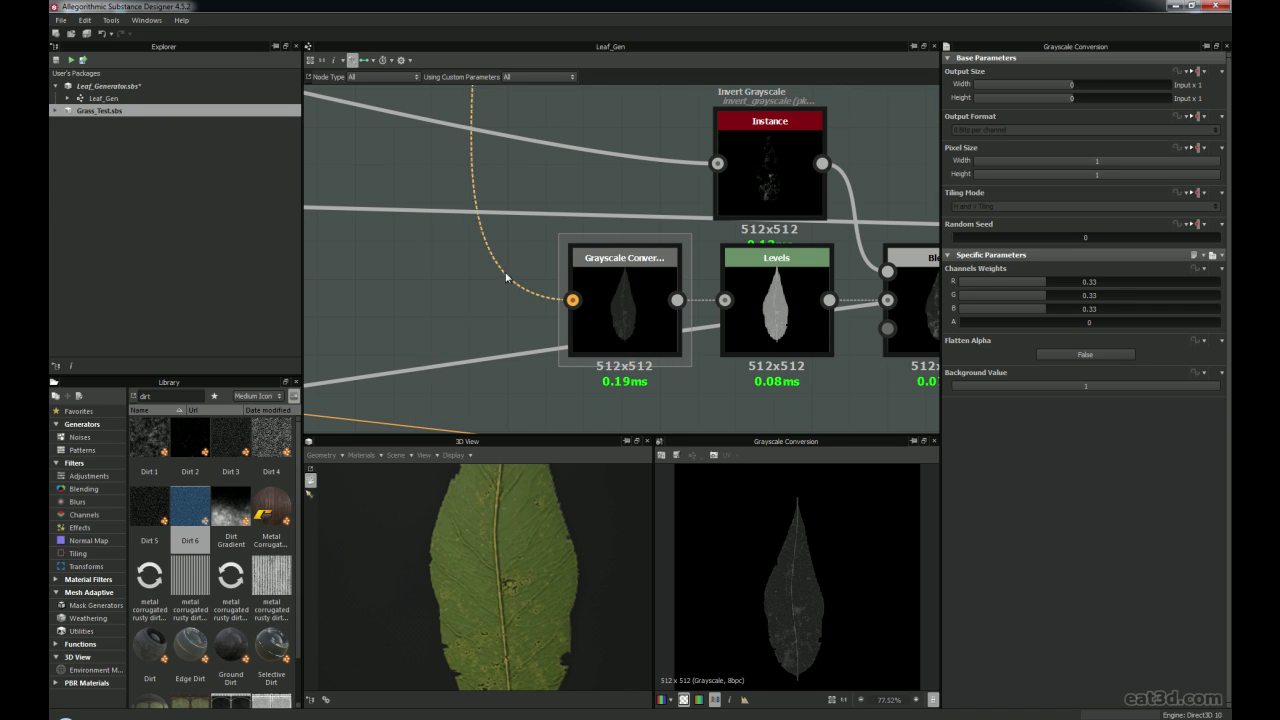
Preview the Levels node after the Grayscale Conversion and examine the brightened leaf up close
{"action": "middle_click_drag", "start_coordinate": [676, 300], "coordinate": [541, 302]}
{"action": "left_click_drag", "start_coordinate": [545, 303], "coordinate": [591, 302]}
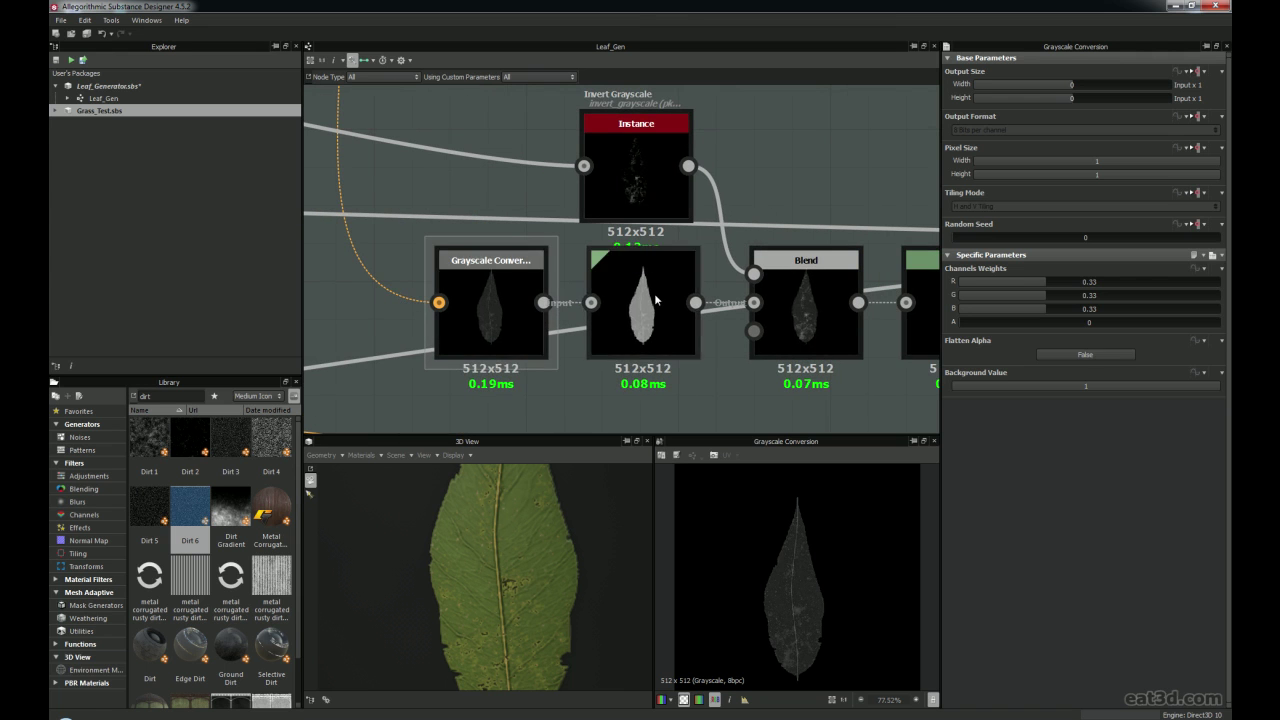
{"action": "double_click", "coordinate": [643, 310]}
{"action": "scroll", "coordinate": [803, 598], "scroll_direction": "up", "scroll_amount": 2}
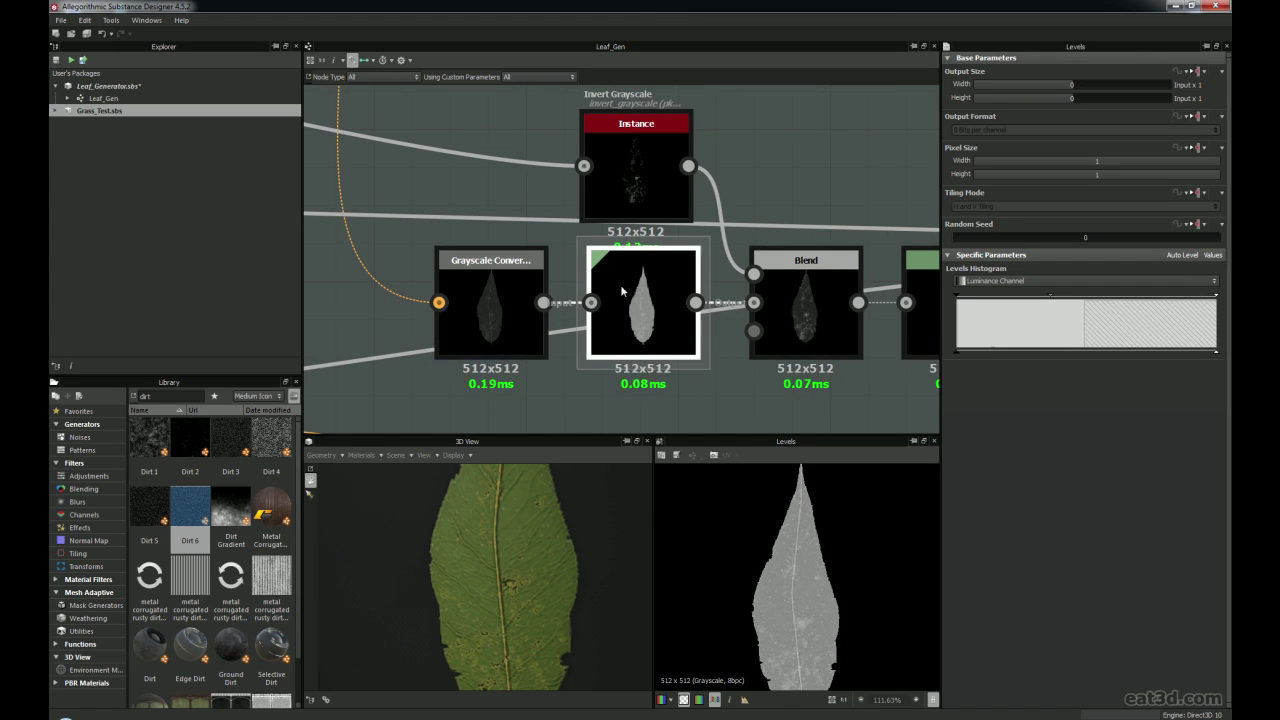
{"action": "middle_click_drag", "start_coordinate": [641, 323], "coordinate": [589, 287]}
{"action": "scroll", "coordinate": [777, 557], "scroll_direction": "up", "scroll_amount": 2}
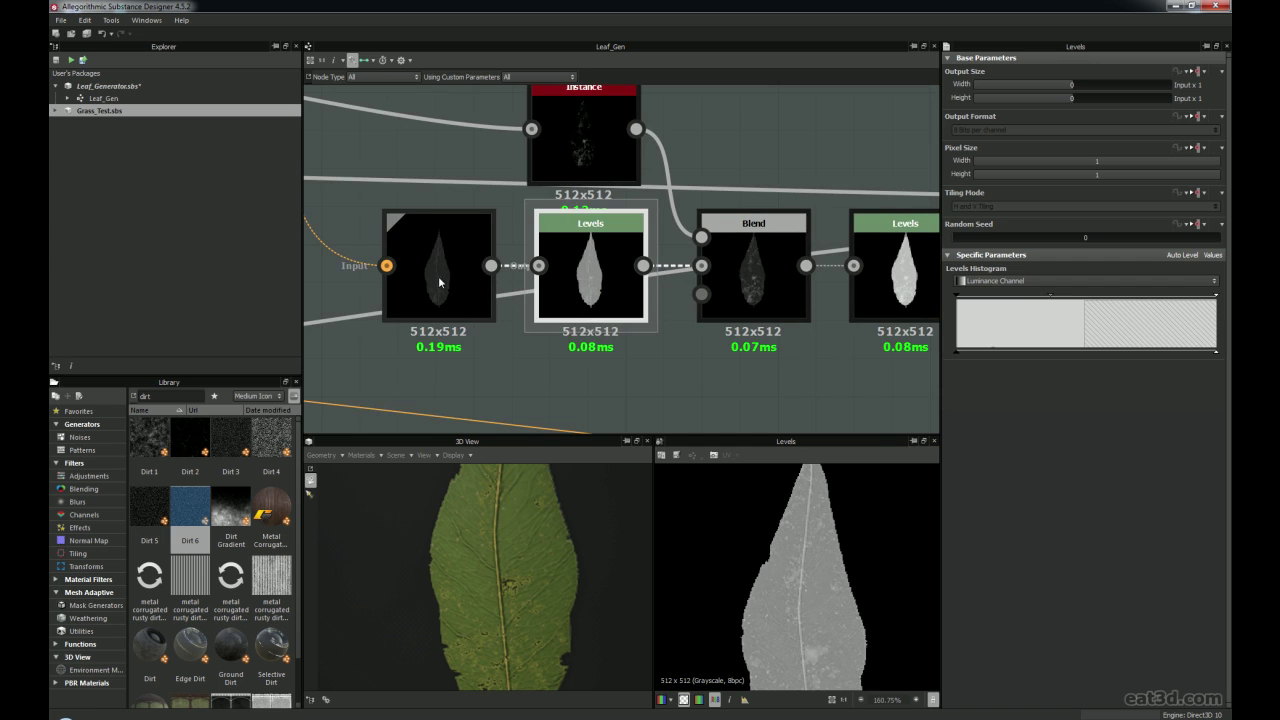
Select the Invert Grayscale node of the roughness chain and trace its input back to the spots mask Blend
{"action": "scroll", "coordinate": [438, 276], "scroll_direction": "down", "scroll_amount": 2}
{"action": "middle_click_drag", "start_coordinate": [592, 210], "coordinate": [555, 253]}
{"action": "left_click", "coordinate": [555, 253]}
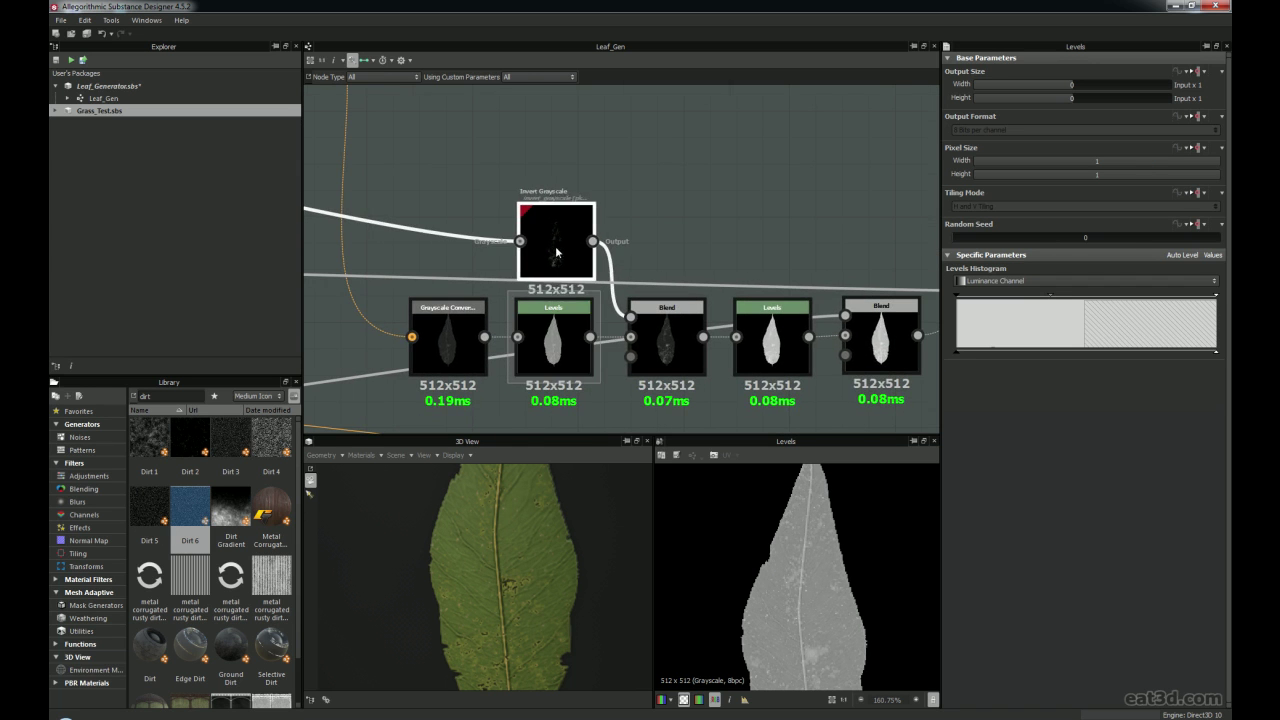
{"action": "scroll", "coordinate": [575, 265], "scroll_direction": "down", "scroll_amount": 5}
{"action": "scroll", "coordinate": [597, 280], "scroll_direction": "up", "scroll_amount": 5}
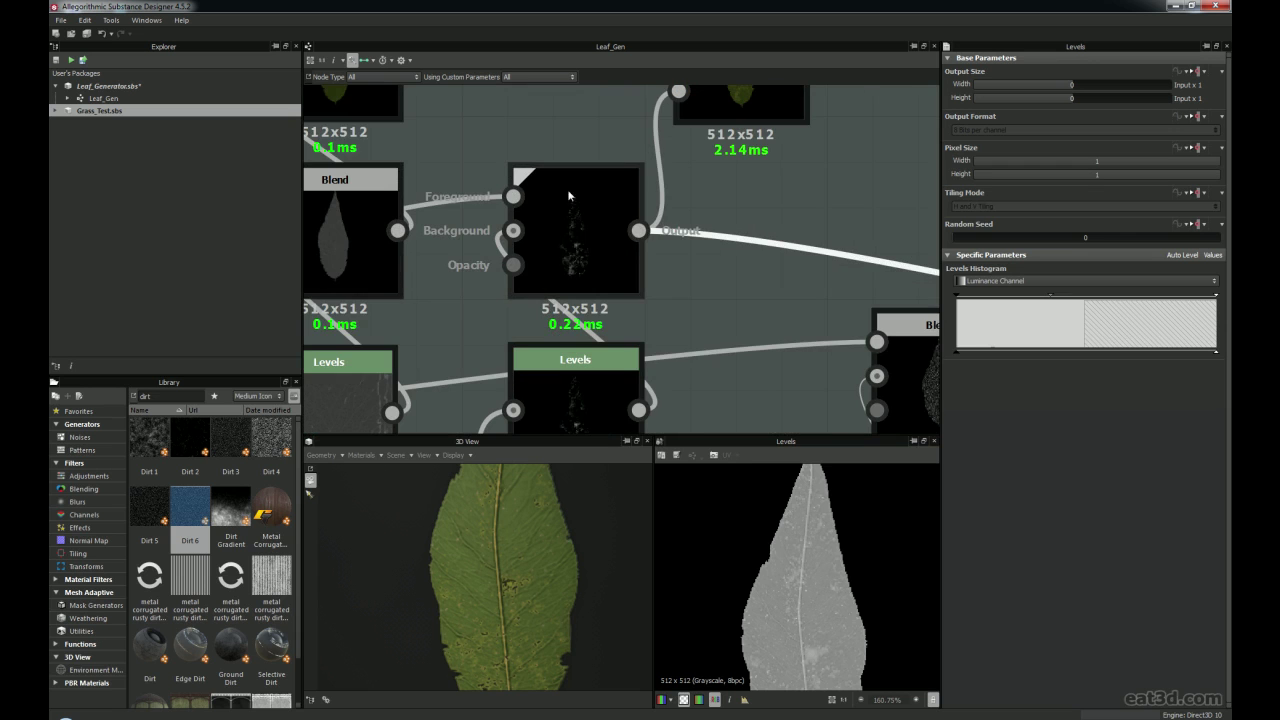
Examine the Levels node on the spots mask and follow the roughness chain forward to the Blend fed by Invert Grayscale
{"action": "scroll", "coordinate": [582, 275], "scroll_direction": "up", "scroll_amount": 3}
{"action": "middle_click_drag", "start_coordinate": [575, 328], "coordinate": [583, 175]}
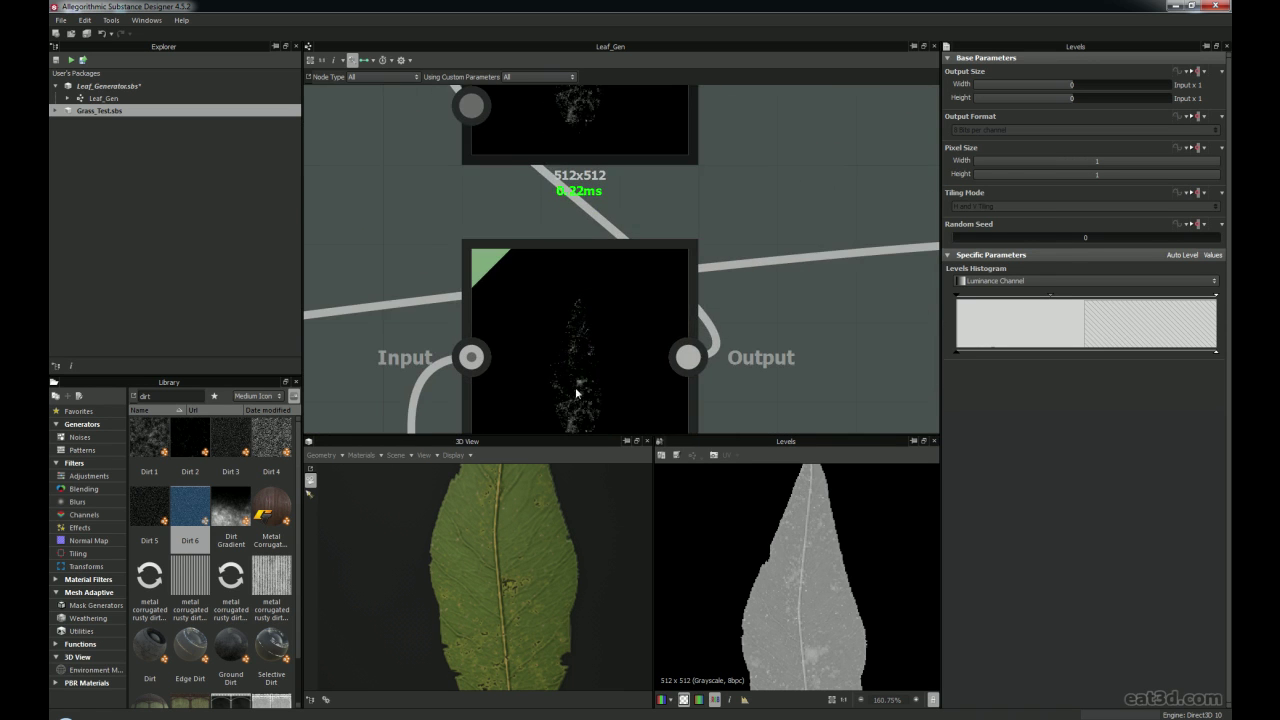
{"action": "middle_click_drag", "start_coordinate": [776, 287], "coordinate": [394, 314]}
{"action": "middle_click_drag", "start_coordinate": [905, 270], "coordinate": [470, 297]}
{"action": "scroll", "coordinate": [530, 295], "scroll_direction": "down", "scroll_amount": 5}
{"action": "middle_click_drag", "start_coordinate": [698, 330], "coordinate": [450, 284]}
{"action": "middle_click_drag", "start_coordinate": [734, 309], "coordinate": [597, 283]}
{"action": "scroll", "coordinate": [597, 283], "scroll_direction": "up", "scroll_amount": 5}
{"action": "middle_click_drag", "start_coordinate": [530, 236], "coordinate": [732, 236]}
{"action": "middle_click_drag", "start_coordinate": [724, 320], "coordinate": [680, 272]}
{"action": "scroll", "coordinate": [519, 609], "scroll_direction": "up", "scroll_amount": 2}
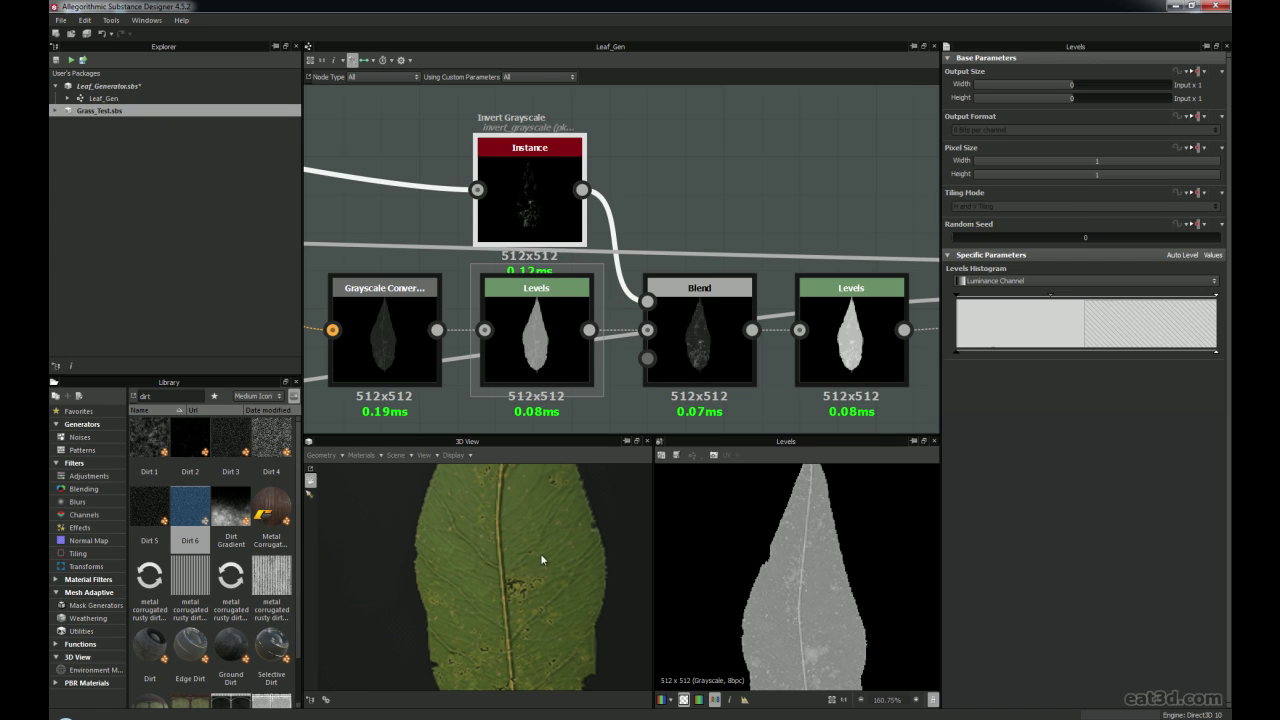
Preview the Min (Darken) Blend that adds the inverted spots, and the Levels node that follows it
{"action": "middle_click_drag", "start_coordinate": [720, 340], "coordinate": [624, 307]}
{"action": "left_click", "coordinate": [634, 335]}
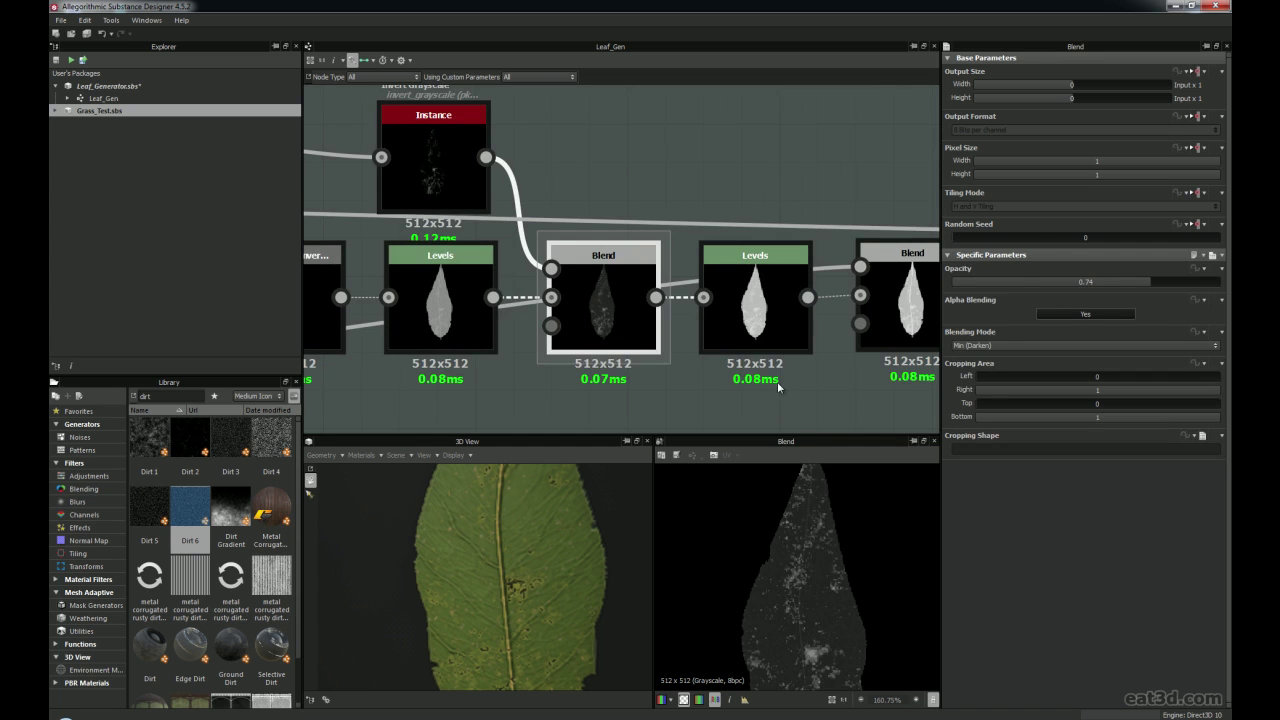
{"action": "middle_click_drag", "start_coordinate": [755, 385], "coordinate": [595, 382]}
{"action": "left_click", "coordinate": [594, 320]}
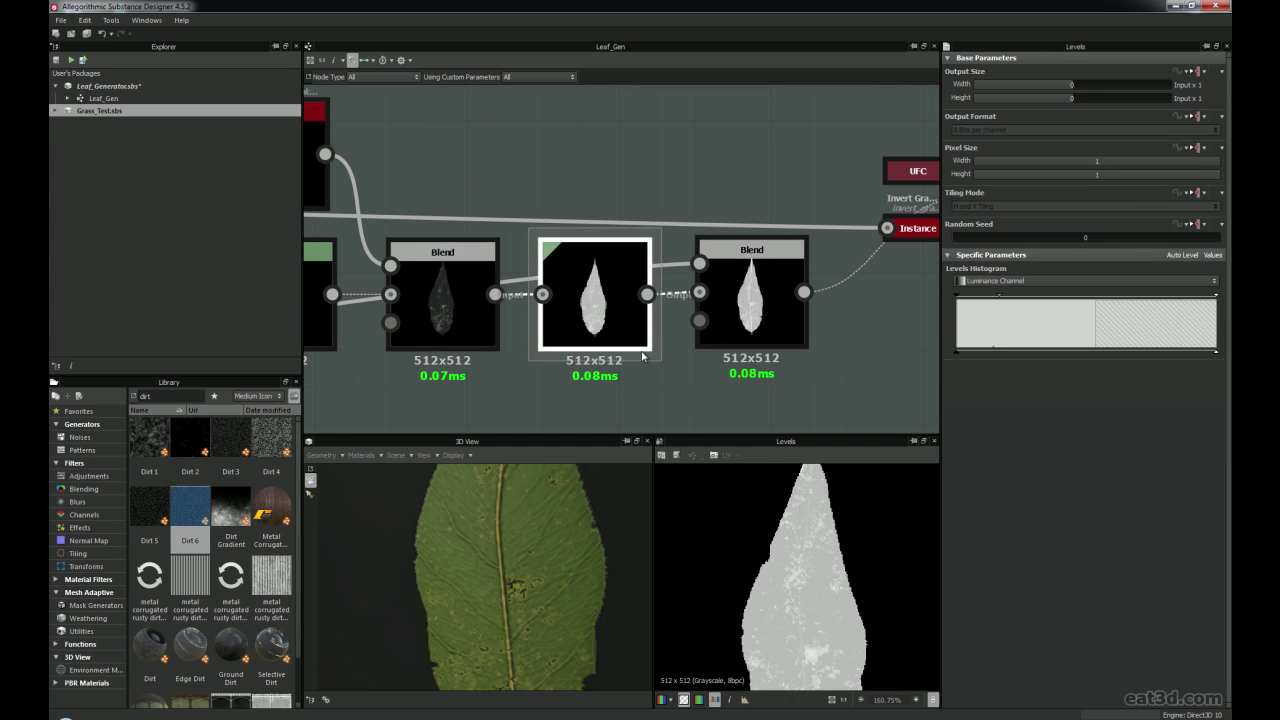
Preview the Add (Linear Dodge) Blend after the Levels and trace its foreground input back to the central vein's transform node
{"action": "middle_click_drag", "start_coordinate": [658, 359], "coordinate": [590, 356]}
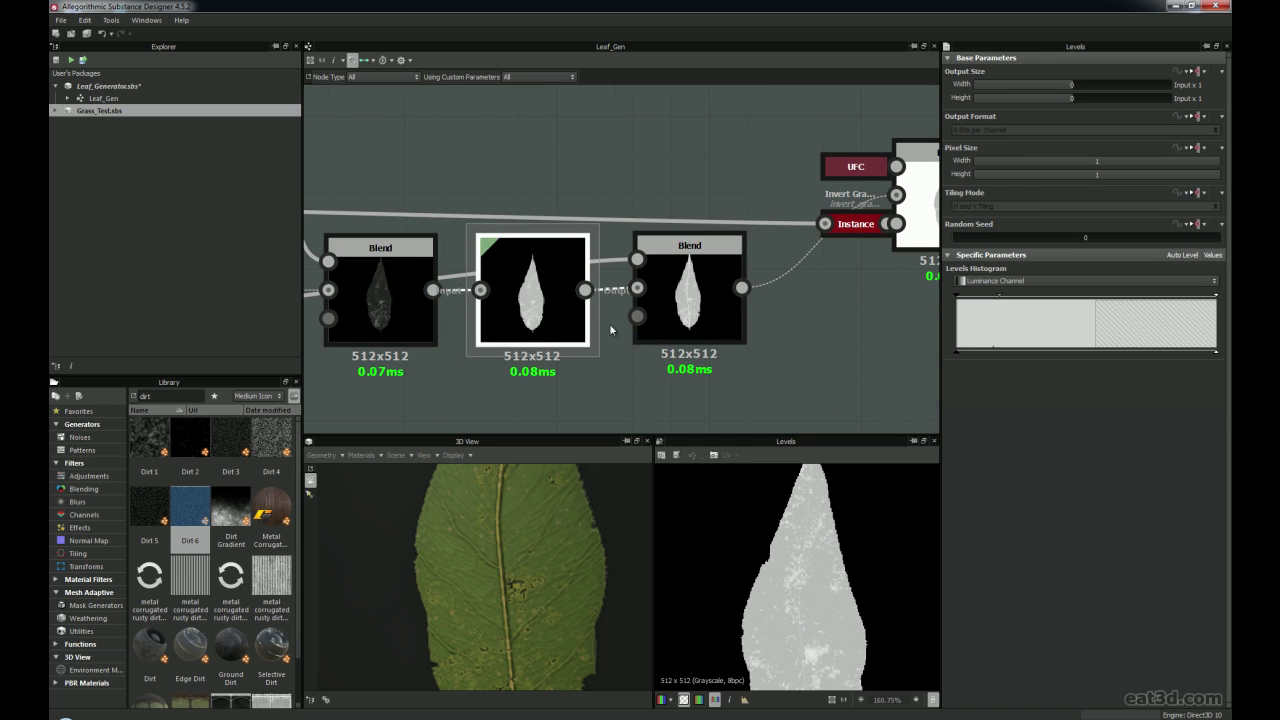
{"action": "middle_click_drag", "start_coordinate": [692, 339], "coordinate": [638, 343]}
{"action": "double_click", "coordinate": [622, 308]}
{"action": "scroll", "coordinate": [483, 366], "scroll_direction": "down", "scroll_amount": 3}
{"action": "middle_click_drag", "start_coordinate": [390, 376], "coordinate": [664, 340]}
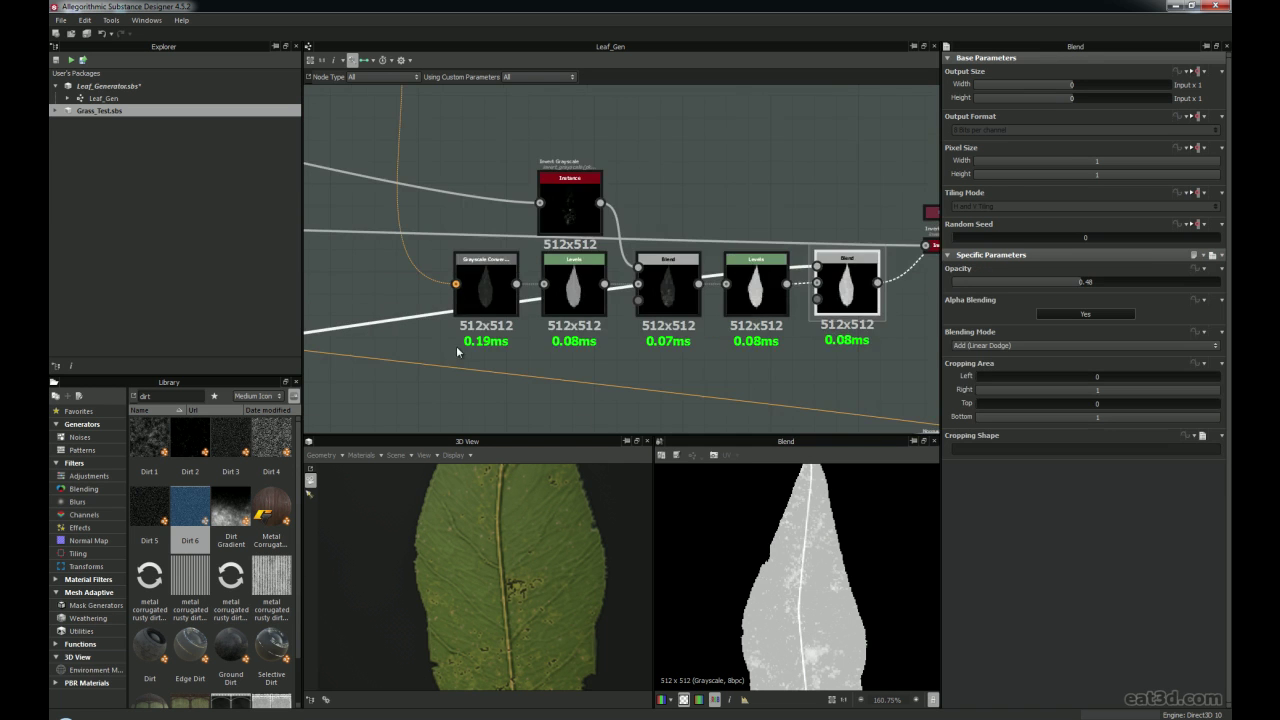
{"action": "scroll", "coordinate": [457, 350], "scroll_direction": "down", "scroll_amount": 2}
{"action": "middle_click_drag", "start_coordinate": [441, 301], "coordinate": [787, 241]}
{"action": "middle_click_drag", "start_coordinate": [420, 336], "coordinate": [790, 256]}
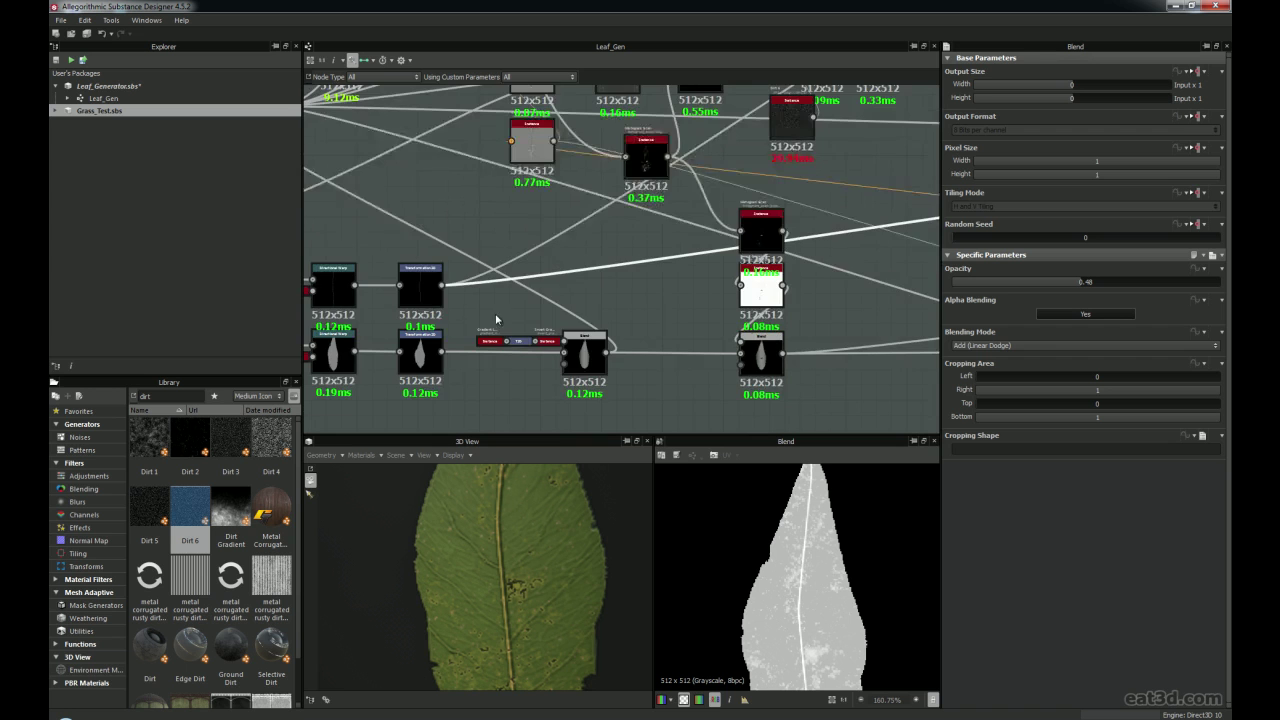
{"action": "middle_click_drag", "start_coordinate": [470, 328], "coordinate": [655, 285]}
{"action": "scroll", "coordinate": [635, 245], "scroll_direction": "up", "scroll_amount": 7}
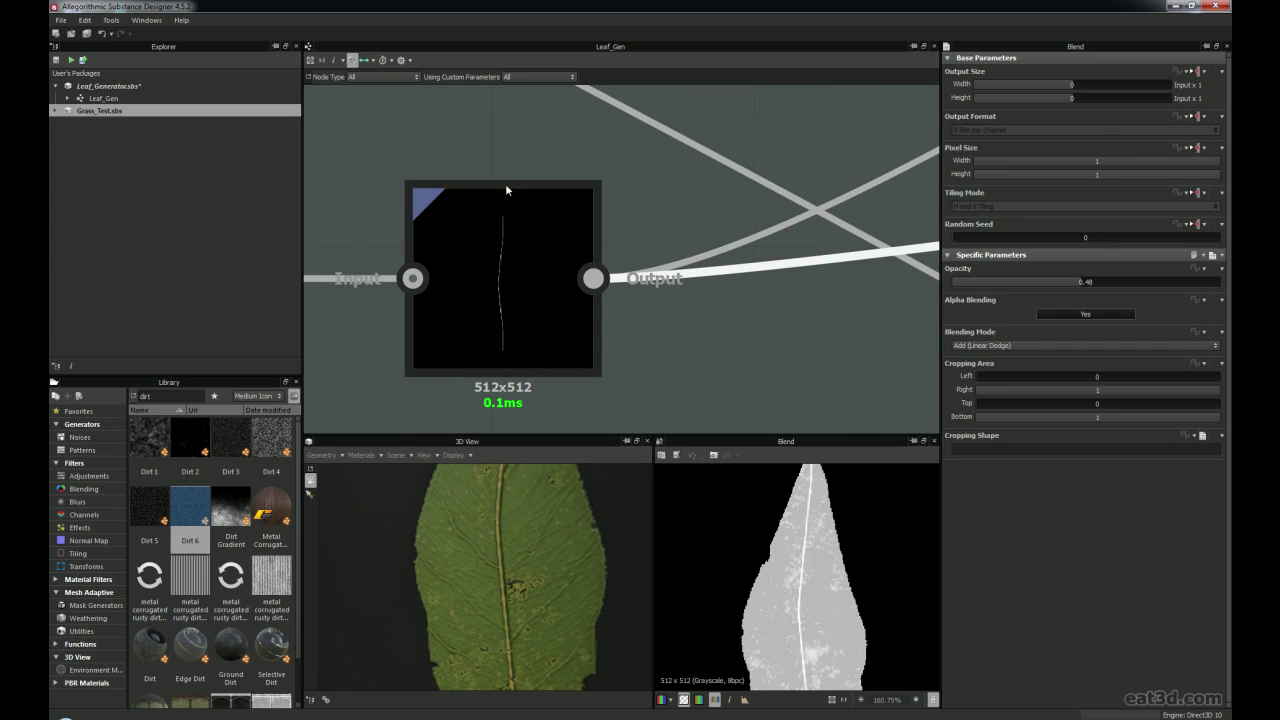
Return to the Add (Linear Dodge) Blend and examine the central vein up close in its 2D preview
{"action": "scroll", "coordinate": [788, 324], "scroll_direction": "down", "scroll_amount": 8}
{"action": "middle_click_drag", "start_coordinate": [816, 319], "coordinate": [396, 347]}
{"action": "middle_click_drag", "start_coordinate": [829, 269], "coordinate": [600, 312]}
{"action": "mouse_move", "coordinate": [838, 268]}
{"action": "middle_mouse_down"}
{"action": "mouse_move", "coordinate": [668, 303]}
{"action": "mouse_move", "coordinate": [380, 318]}
{"action": "middle_mouse_up"}
{"action": "scroll", "coordinate": [672, 308], "scroll_direction": "up", "scroll_amount": 3}
{"action": "middle_click_drag", "start_coordinate": [609, 311], "coordinate": [541, 297]}
{"action": "scroll", "coordinate": [538, 297], "scroll_direction": "up", "scroll_amount": 5}
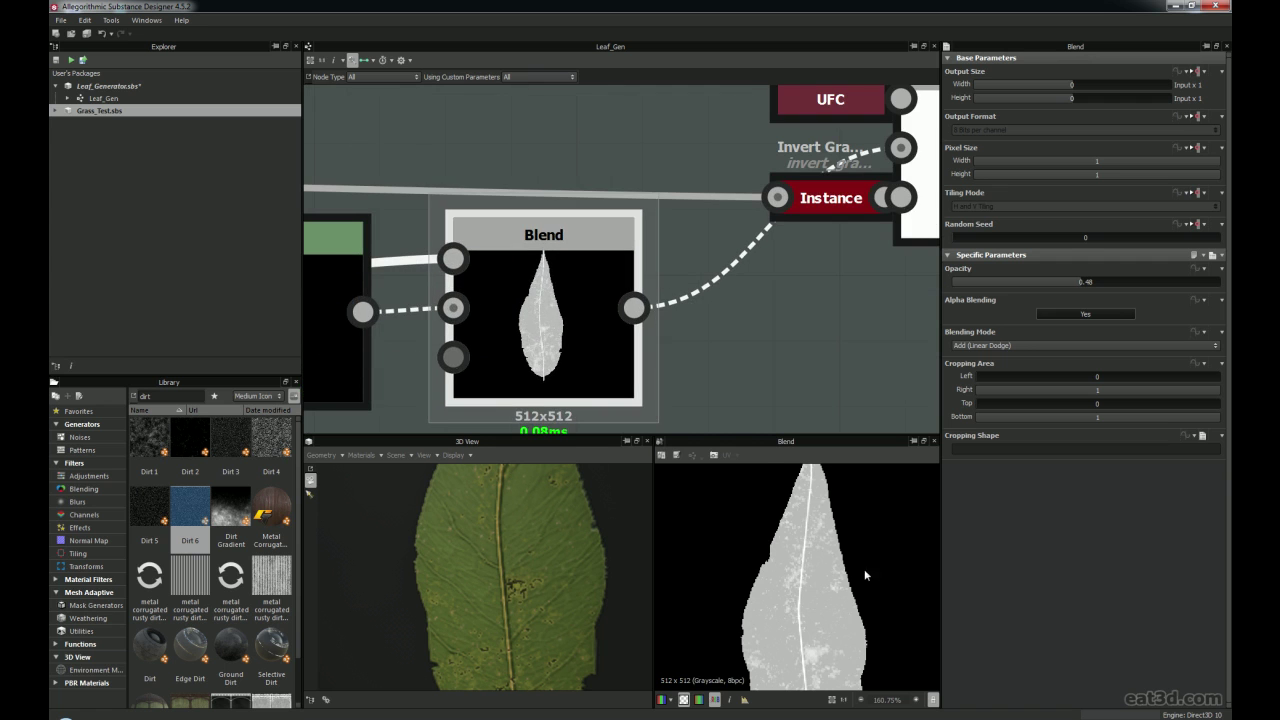
{"action": "scroll", "coordinate": [805, 573], "scroll_direction": "up", "scroll_amount": 2}
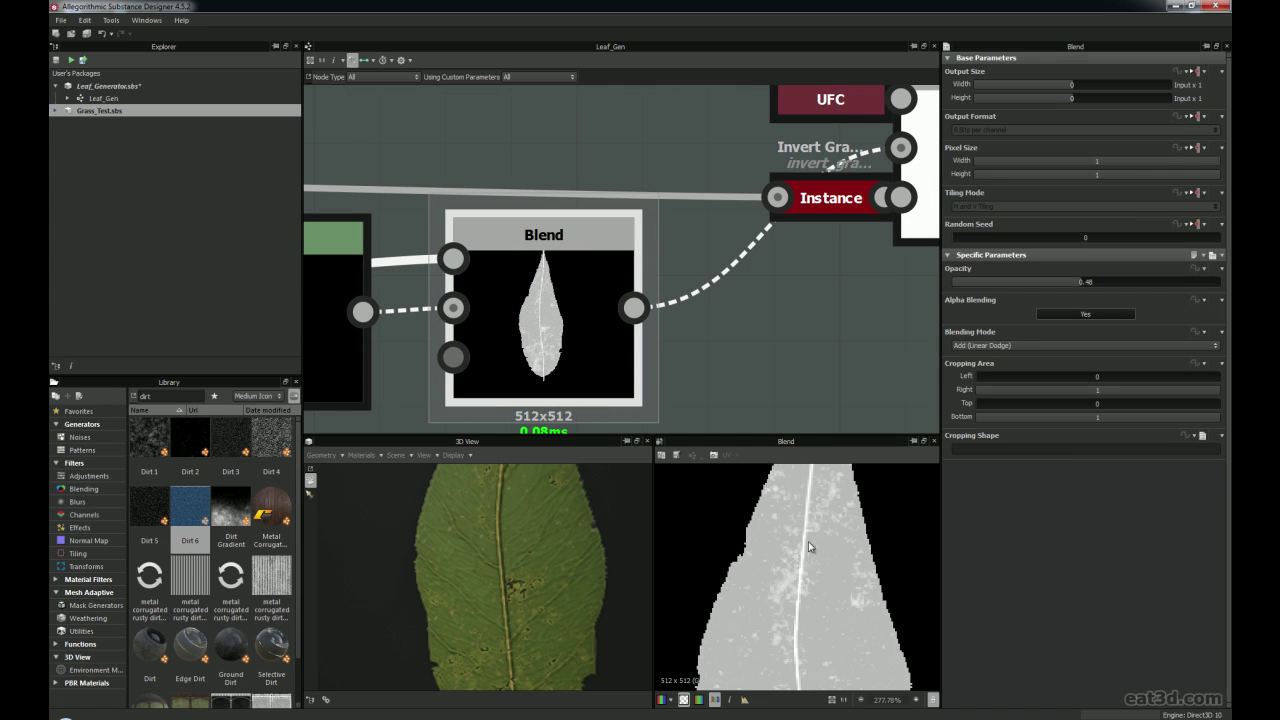
{"action": "scroll", "coordinate": [808, 560], "scroll_direction": "down", "scroll_amount": 2}
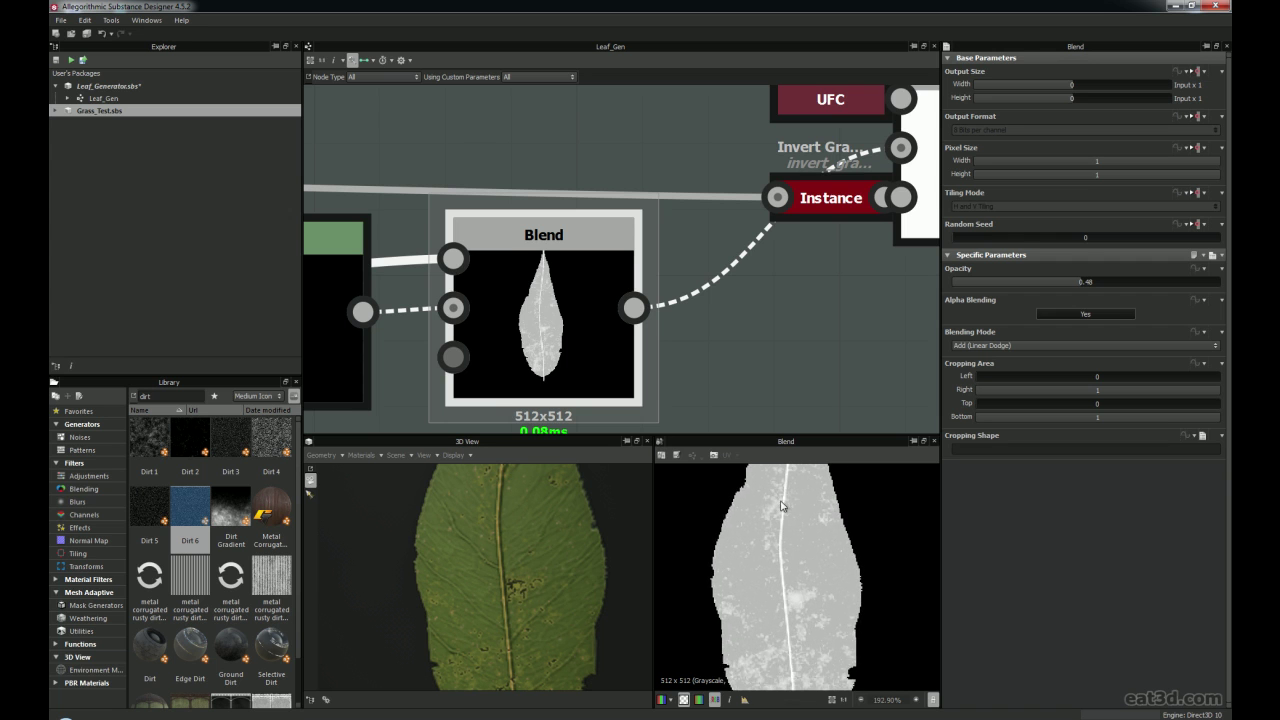
{"action": "middle_click_drag", "start_coordinate": [782, 503], "coordinate": [780, 524]}
{"action": "scroll", "coordinate": [678, 278], "scroll_direction": "down", "scroll_amount": 4}
Undock the Uniform Color and Invert Grayscale nodes from the final Roughness Blend and spread them apart
{"action": "middle_click_drag", "start_coordinate": [713, 271], "coordinate": [616, 340]}
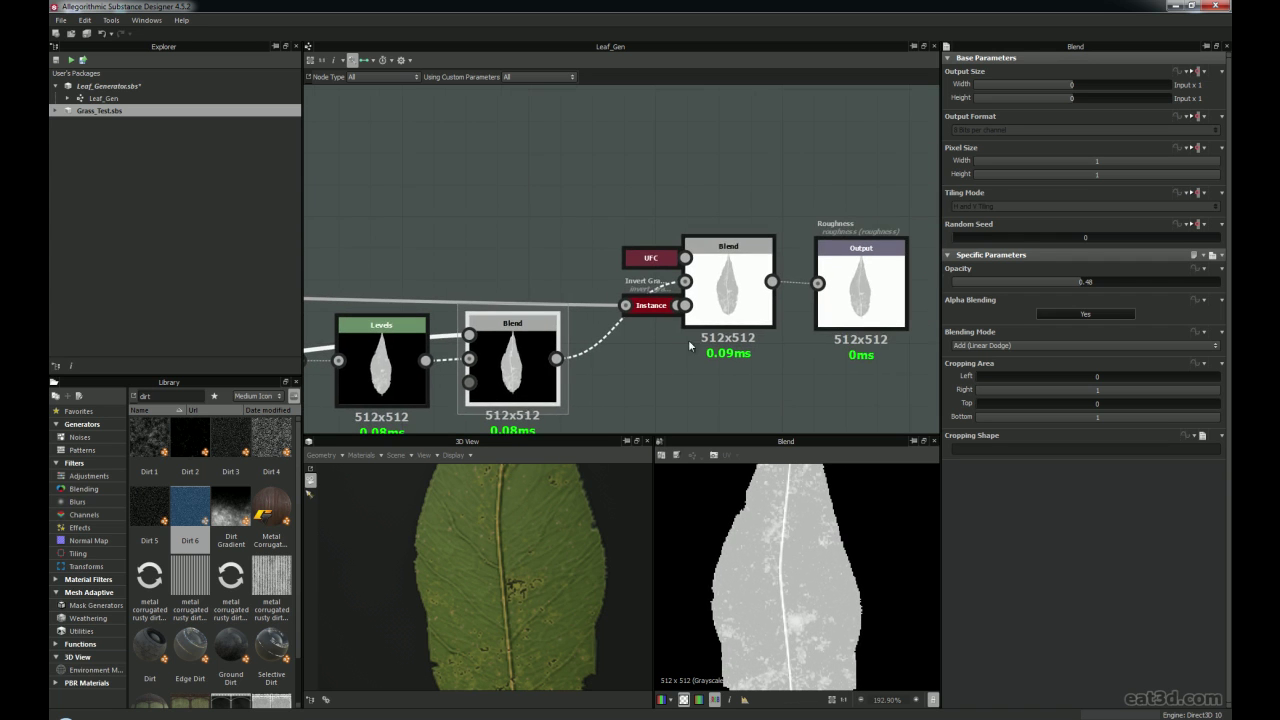
{"action": "left_click", "coordinate": [745, 284]}
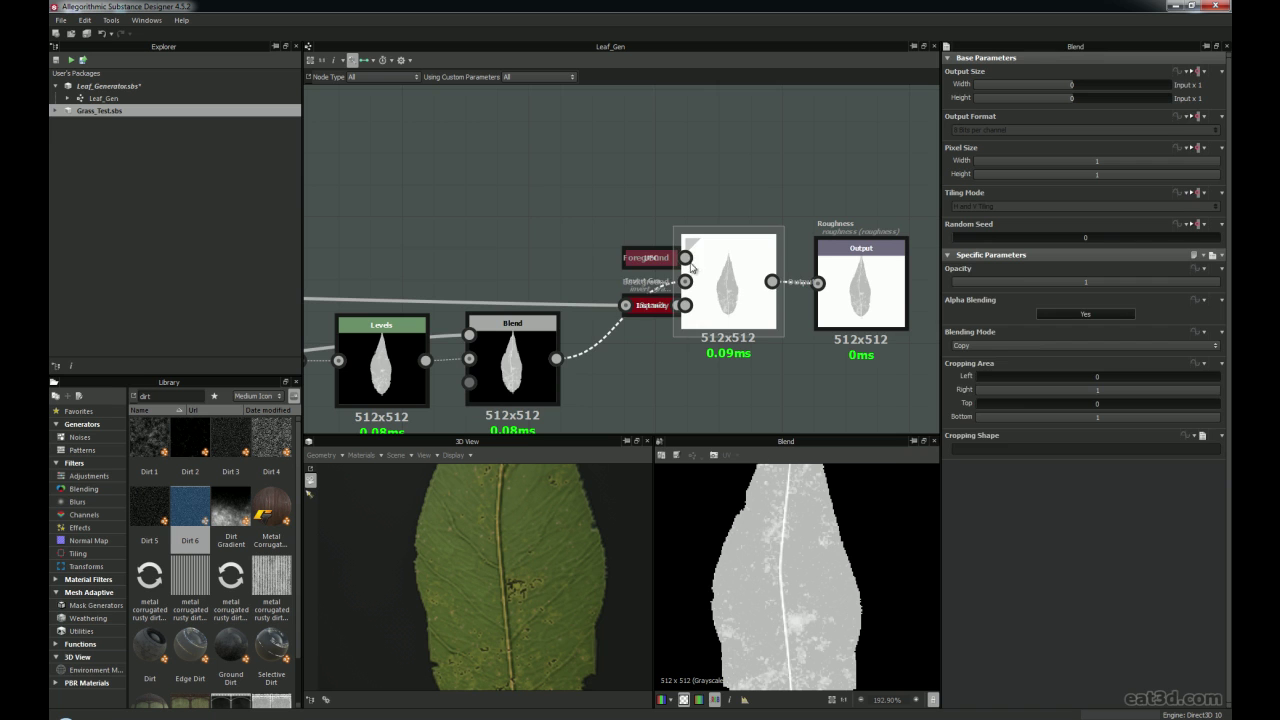
{"action": "double_click", "coordinate": [652, 259]}
{"action": "double_click", "coordinate": [652, 302]}
{"action": "scroll", "coordinate": [668, 267], "scroll_direction": "down", "scroll_amount": 3}
{"action": "middle_click_drag", "start_coordinate": [668, 267], "coordinate": [734, 185]}
{"action": "left_click_drag", "start_coordinate": [674, 279], "coordinate": [716, 329]}
{"action": "scroll", "coordinate": [716, 329], "scroll_direction": "up", "scroll_amount": 4}
{"action": "middle_click_drag", "start_coordinate": [736, 252], "coordinate": [669, 357]}
{"action": "scroll", "coordinate": [686, 290], "scroll_direction": "down", "scroll_amount": 2}
{"action": "middle_click_drag", "start_coordinate": [685, 286], "coordinate": [675, 314]}
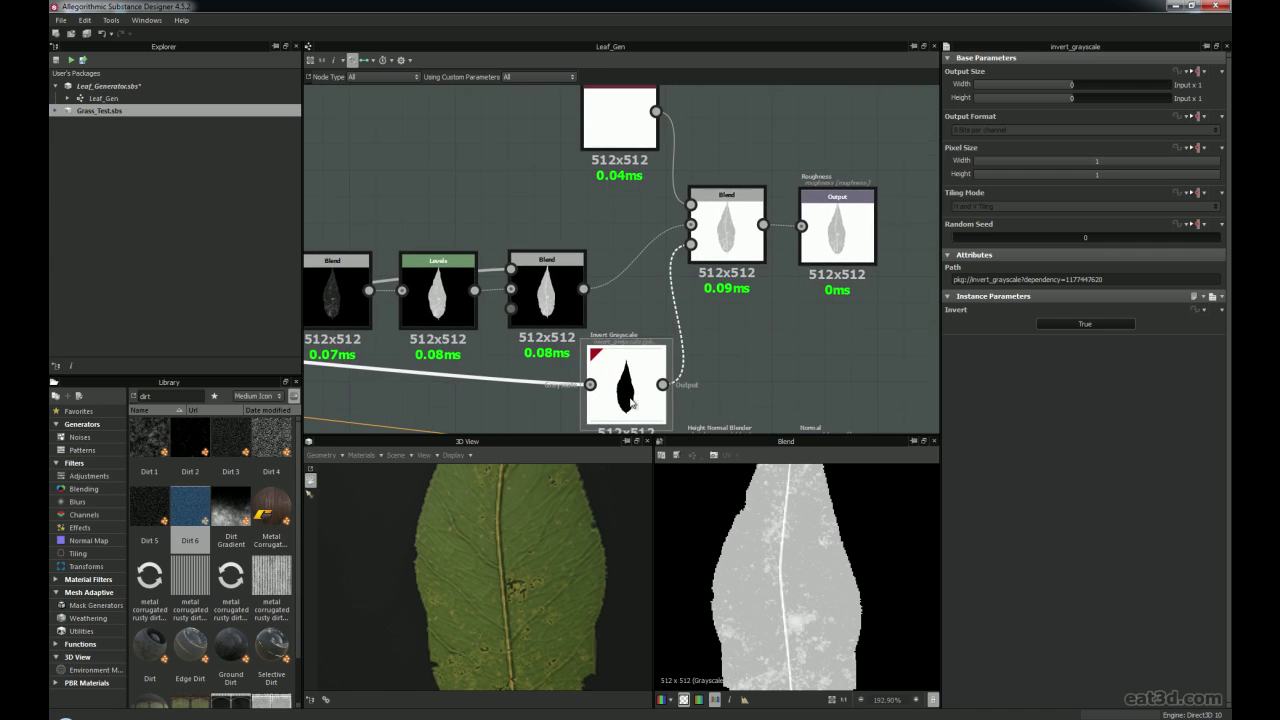
Preview the final Roughness Blend and trace the Invert Grayscale node driving its opacity back to the source mask
{"action": "left_click", "coordinate": [727, 227]}
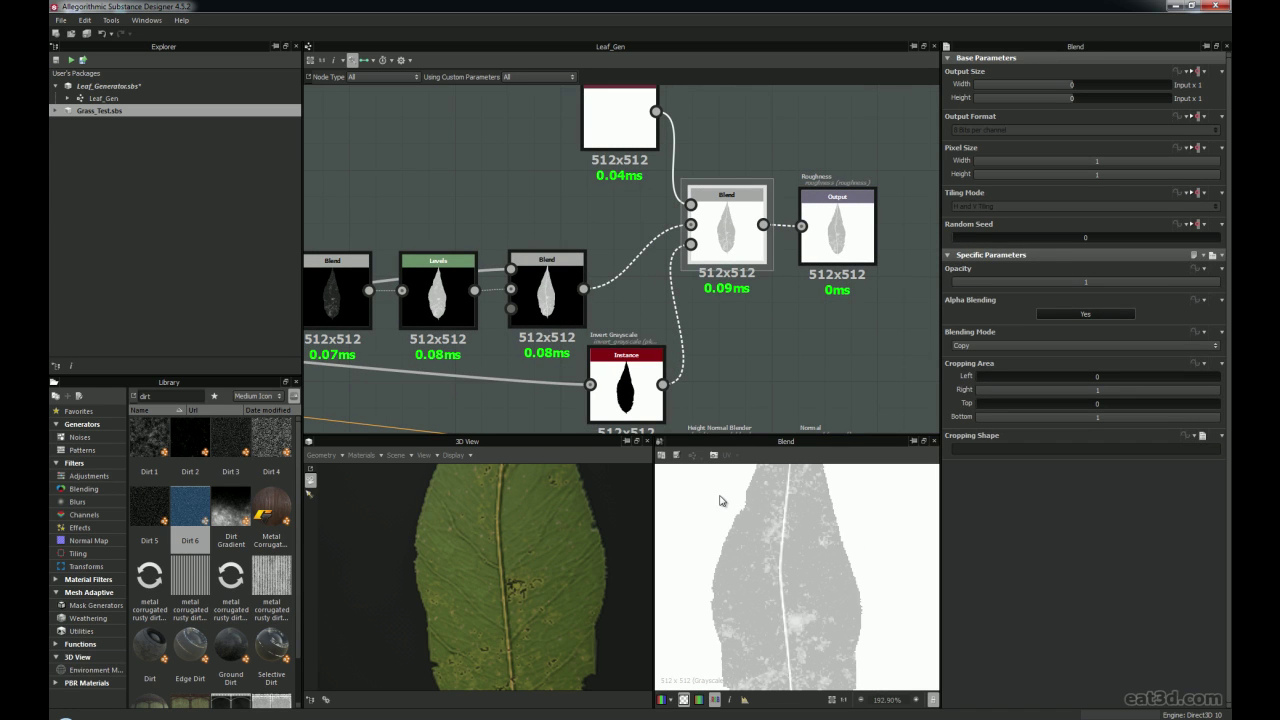
{"action": "left_click_drag", "start_coordinate": [651, 398], "coordinate": [675, 382]}
{"action": "scroll", "coordinate": [689, 316], "scroll_direction": "down", "scroll_amount": 2}
{"action": "middle_click_drag", "start_coordinate": [517, 347], "coordinate": [845, 330]}
{"action": "middle_click_drag", "start_coordinate": [590, 322], "coordinate": [931, 324]}
{"action": "scroll", "coordinate": [661, 275], "scroll_direction": "down", "scroll_amount": 4}
{"action": "middle_click_drag", "start_coordinate": [533, 286], "coordinate": [385, 291]}
{"action": "scroll", "coordinate": [448, 243], "scroll_direction": "up", "scroll_amount": 3}
{"action": "middle_click_drag", "start_coordinate": [895, 300], "coordinate": [230, 272]}
{"action": "scroll", "coordinate": [677, 277], "scroll_direction": "up", "scroll_amount": 3}
{"action": "middle_click_drag", "start_coordinate": [392, 311], "coordinate": [637, 335]}
{"action": "left_click_drag", "start_coordinate": [651, 327], "coordinate": [625, 328]}
{"action": "middle_click_drag", "start_coordinate": [592, 227], "coordinate": [578, 301]}
{"action": "middle_click_drag", "start_coordinate": [586, 228], "coordinate": [591, 172]}
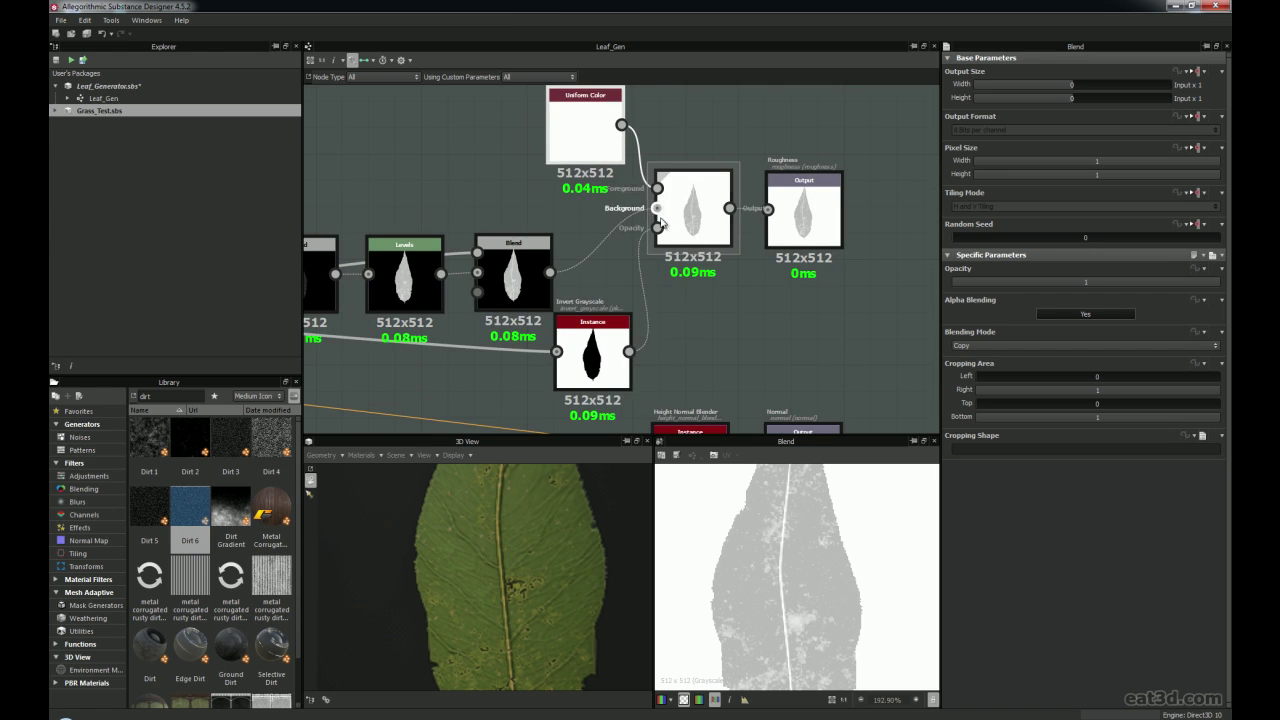
Dock the Invert Grayscale and Uniform Color nodes onto the final Roughness Blend
{"action": "mouse_move", "coordinate": [585, 363]}
{"action": "left_mouse_down"}
{"action": "mouse_move", "coordinate": [610, 324]}
{"action": "mouse_move", "coordinate": [600, 343]}
{"action": "left_mouse_up"}
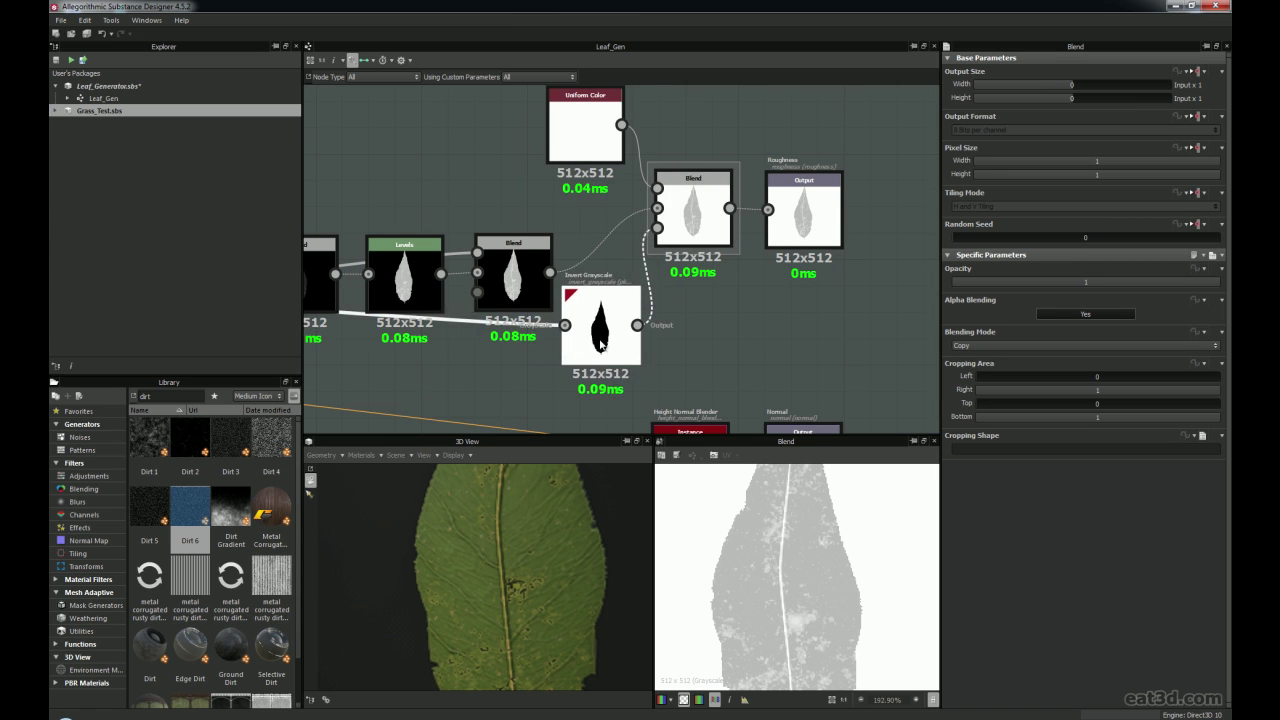
{"action": "key", "text": "d"}
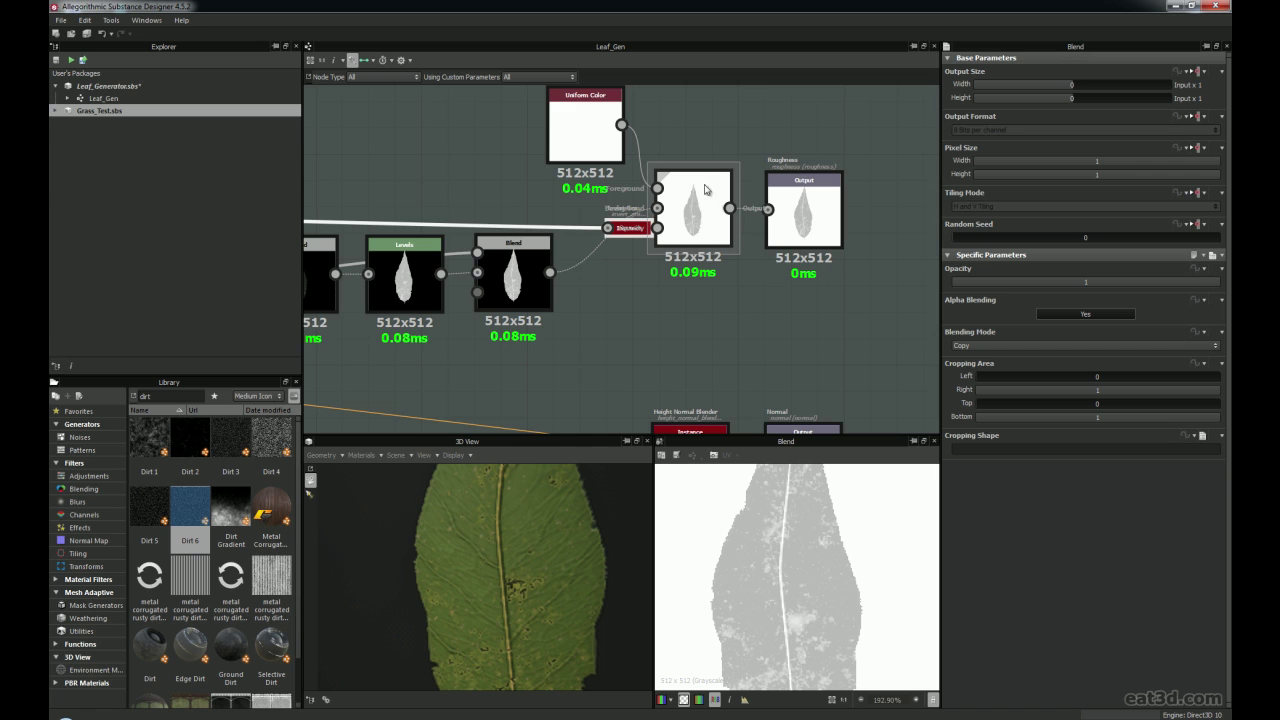
{"action": "left_click", "coordinate": [590, 146]}
{"action": "key", "text": "d"}
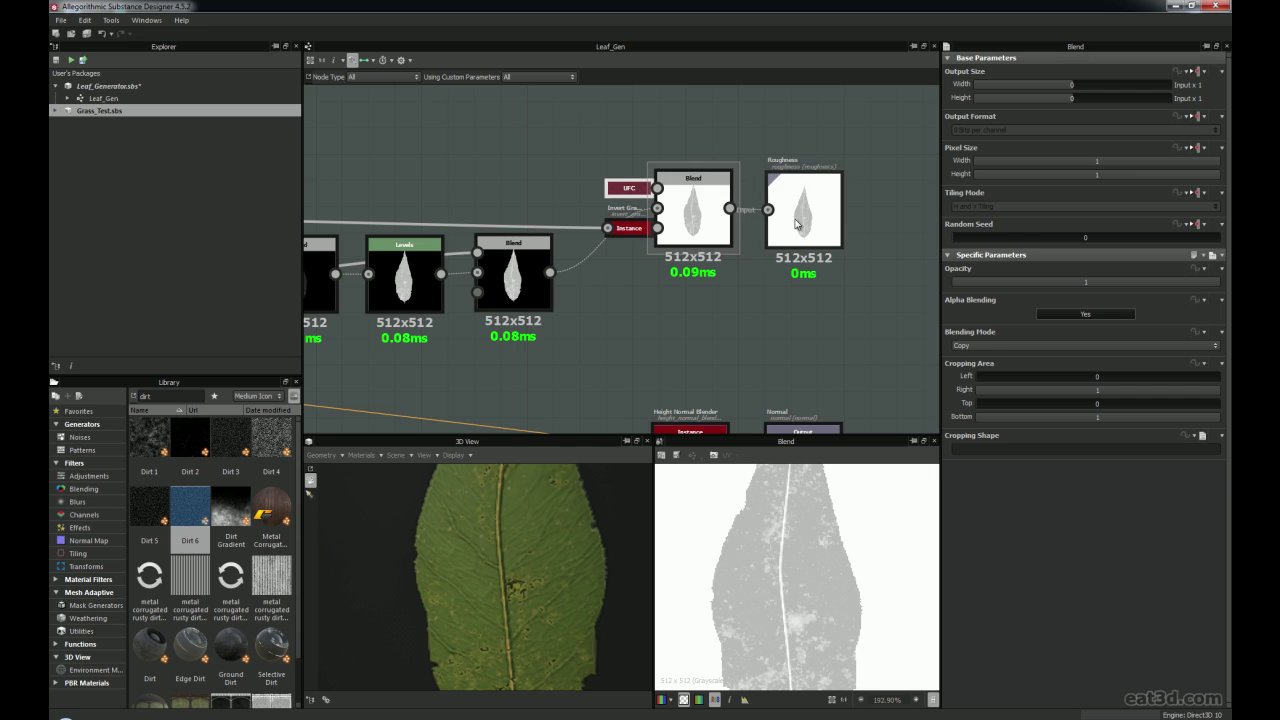
Preview the Height Normal Blender and the Normal output it feeds
{"action": "scroll", "coordinate": [689, 352], "scroll_direction": "down", "scroll_amount": 5}
{"action": "scroll", "coordinate": [686, 239], "scroll_direction": "up", "scroll_amount": 3}
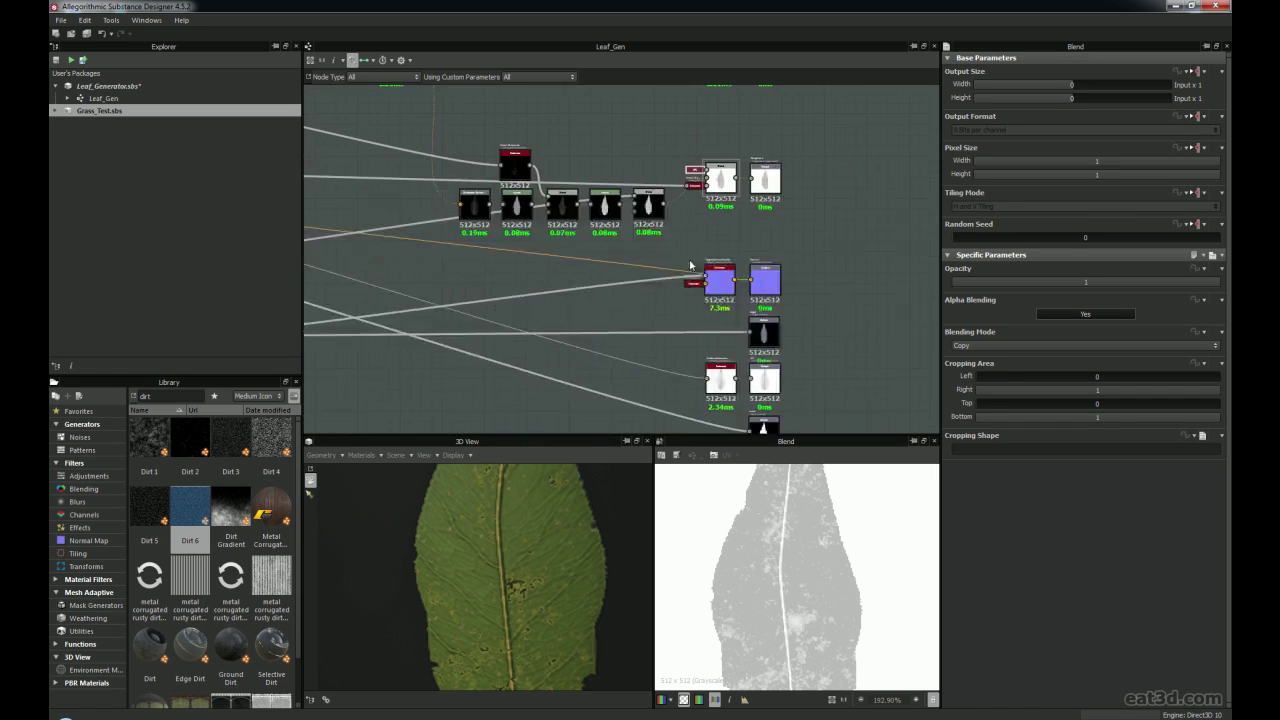
{"action": "scroll", "coordinate": [704, 278], "scroll_direction": "up", "scroll_amount": 4}
{"action": "left_click", "coordinate": [657, 294]}
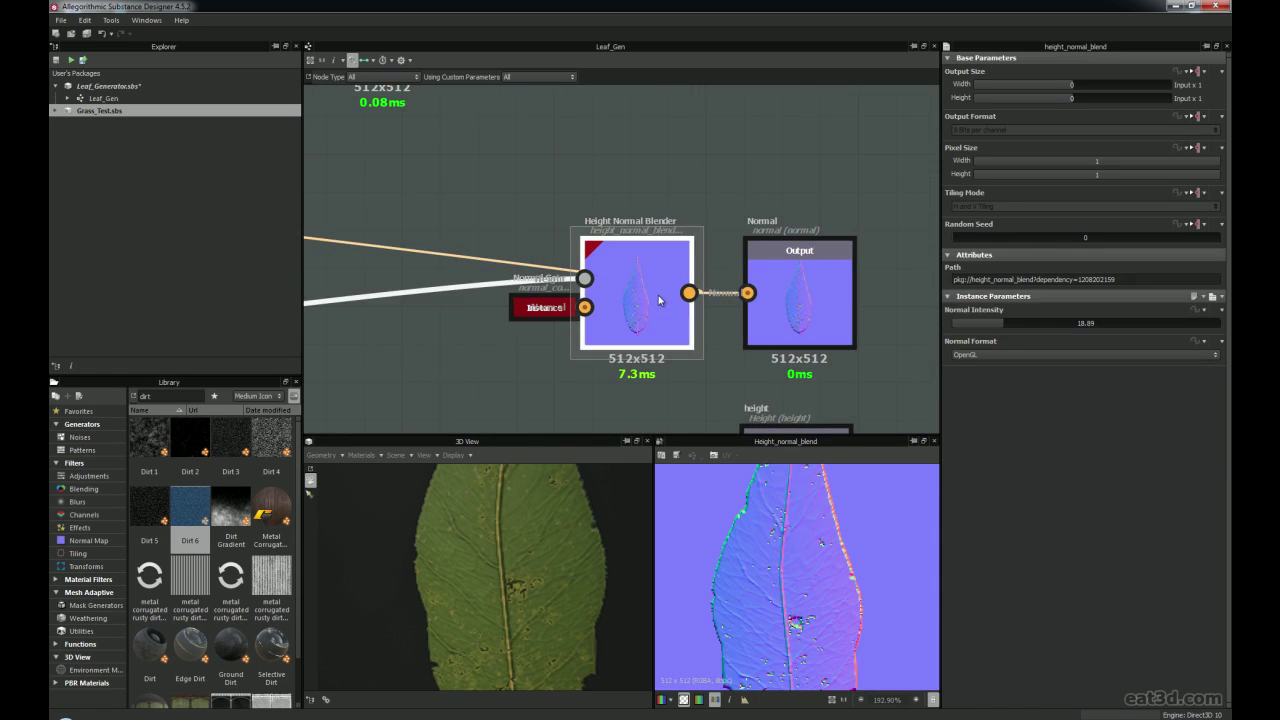
{"action": "left_click", "coordinate": [789, 312]}
Preview the height output and trace its input back to the Multiply Blend that feeds it
{"action": "scroll", "coordinate": [789, 312], "scroll_direction": "down", "scroll_amount": 3}
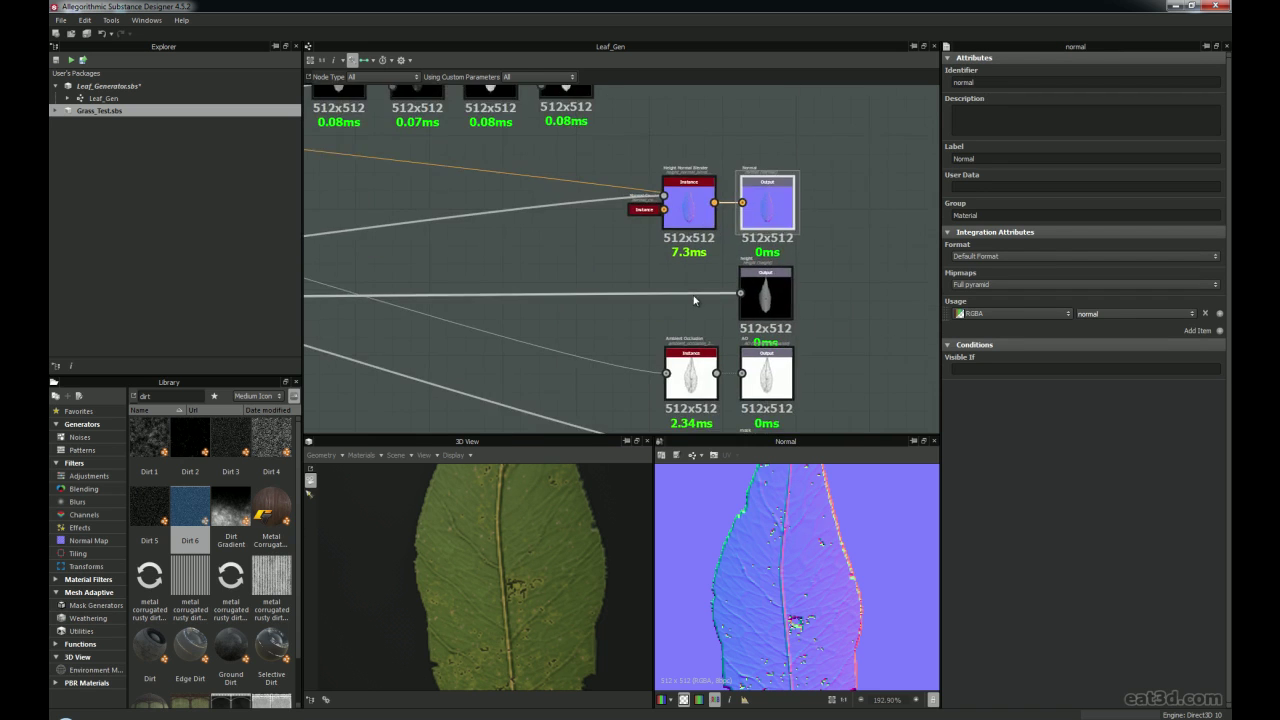
{"action": "scroll", "coordinate": [813, 296], "scroll_direction": "up", "scroll_amount": 3}
{"action": "left_click", "coordinate": [813, 296]}
{"action": "scroll", "coordinate": [813, 296], "scroll_direction": "up", "scroll_amount": 2}
{"action": "scroll", "coordinate": [696, 272], "scroll_direction": "down", "scroll_amount": 4}
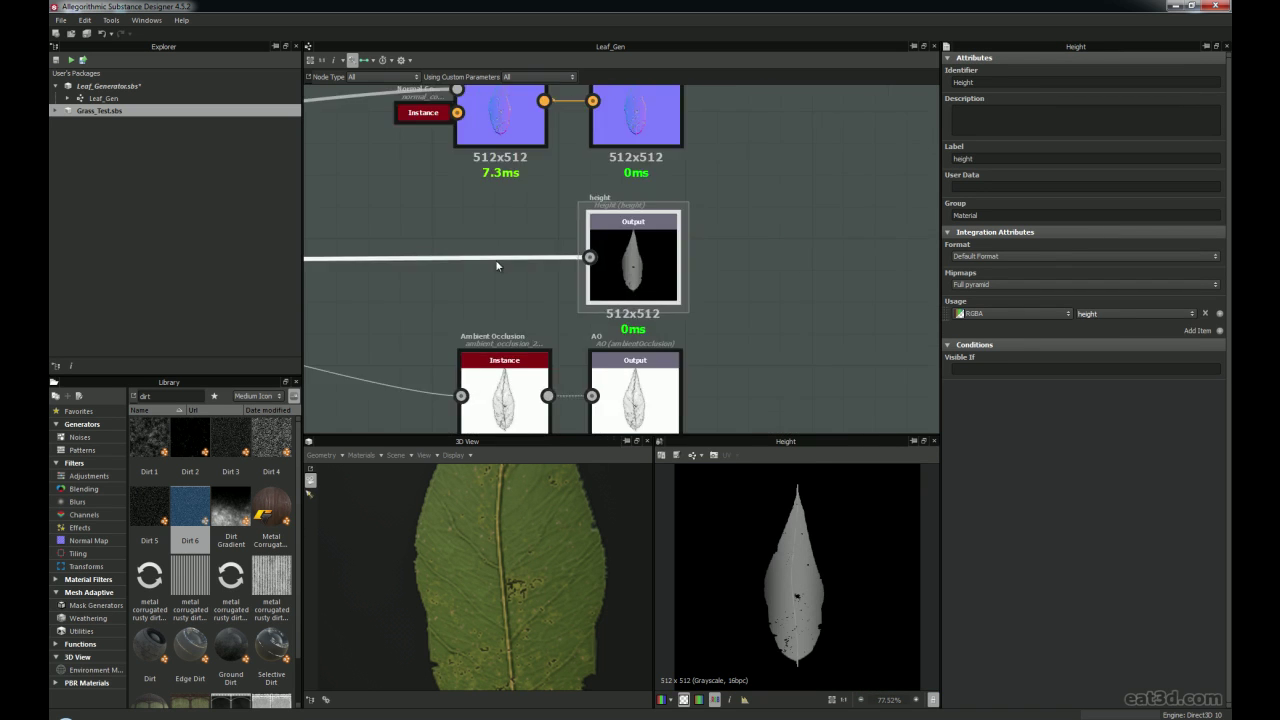
{"action": "scroll", "coordinate": [474, 258], "scroll_direction": "down", "scroll_amount": 6}
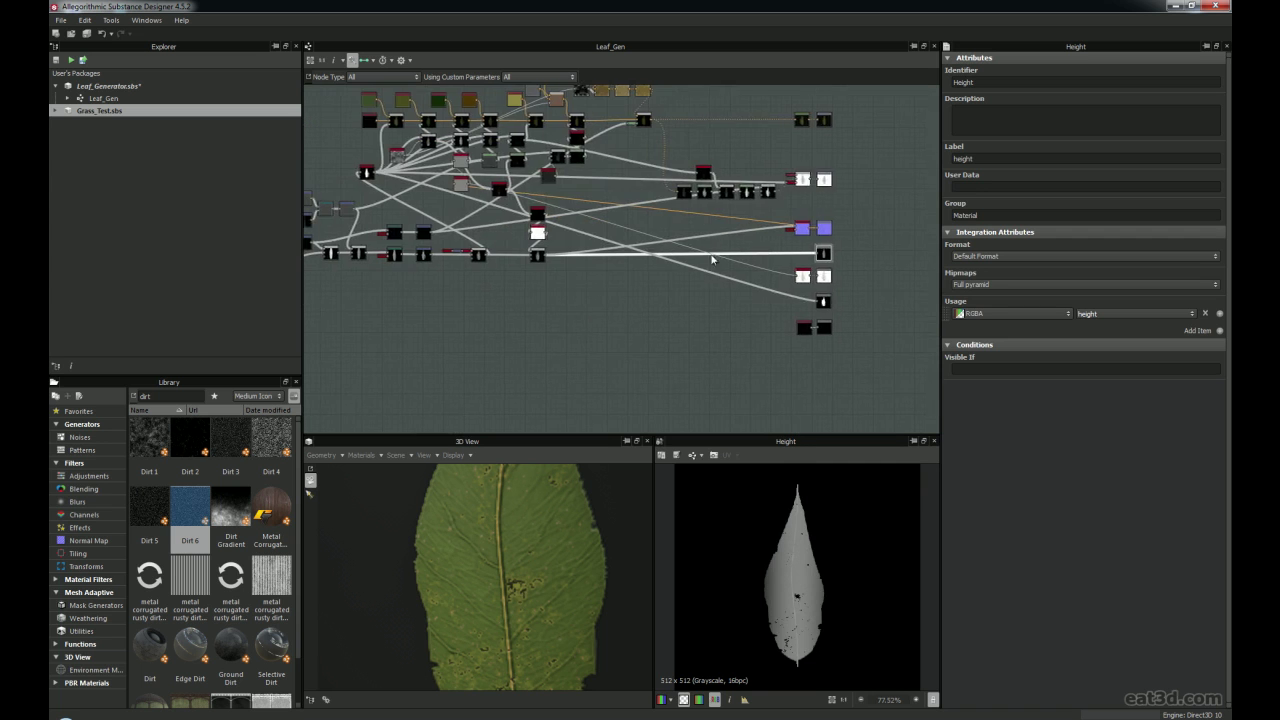
{"action": "scroll", "coordinate": [545, 258], "scroll_direction": "up", "scroll_amount": 8}
{"action": "left_click", "coordinate": [508, 260]}
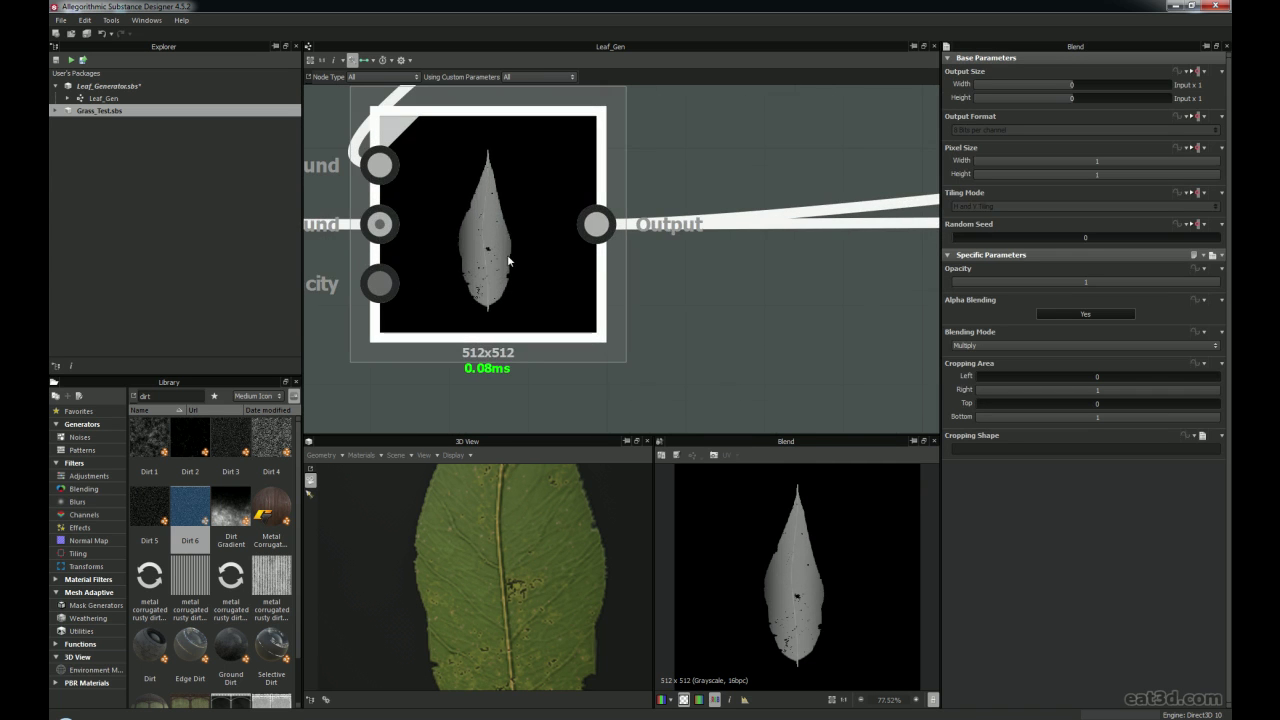
Return to the column of outputs, preview the Ambient Occlusion node feeding the AO output, and follow its height input
{"action": "scroll", "coordinate": [801, 305], "scroll_direction": "down", "scroll_amount": 5}
{"action": "middle_click_drag", "start_coordinate": [857, 286], "coordinate": [460, 262]}
{"action": "middle_click_drag", "start_coordinate": [800, 266], "coordinate": [434, 256]}
{"action": "scroll", "coordinate": [713, 257], "scroll_direction": "down", "scroll_amount": 2}
{"action": "middle_click_drag", "start_coordinate": [812, 254], "coordinate": [655, 231]}
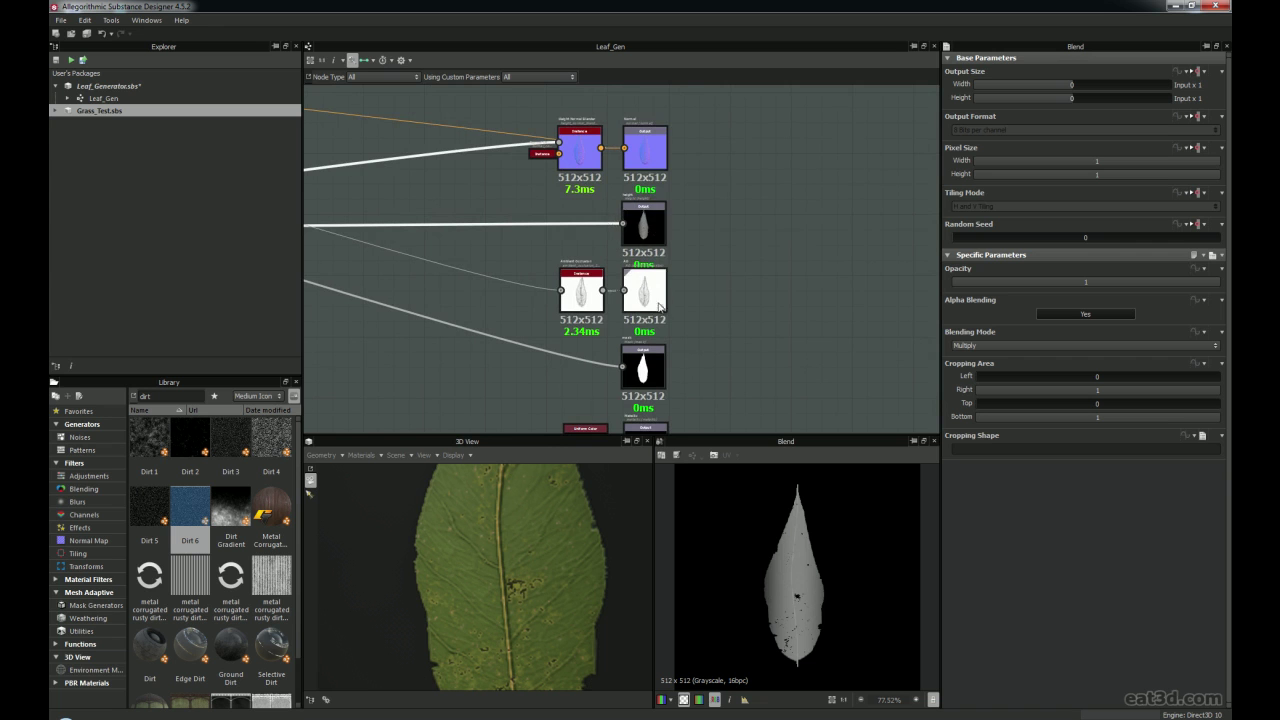
{"action": "scroll", "coordinate": [662, 307], "scroll_direction": "down", "scroll_amount": 4}
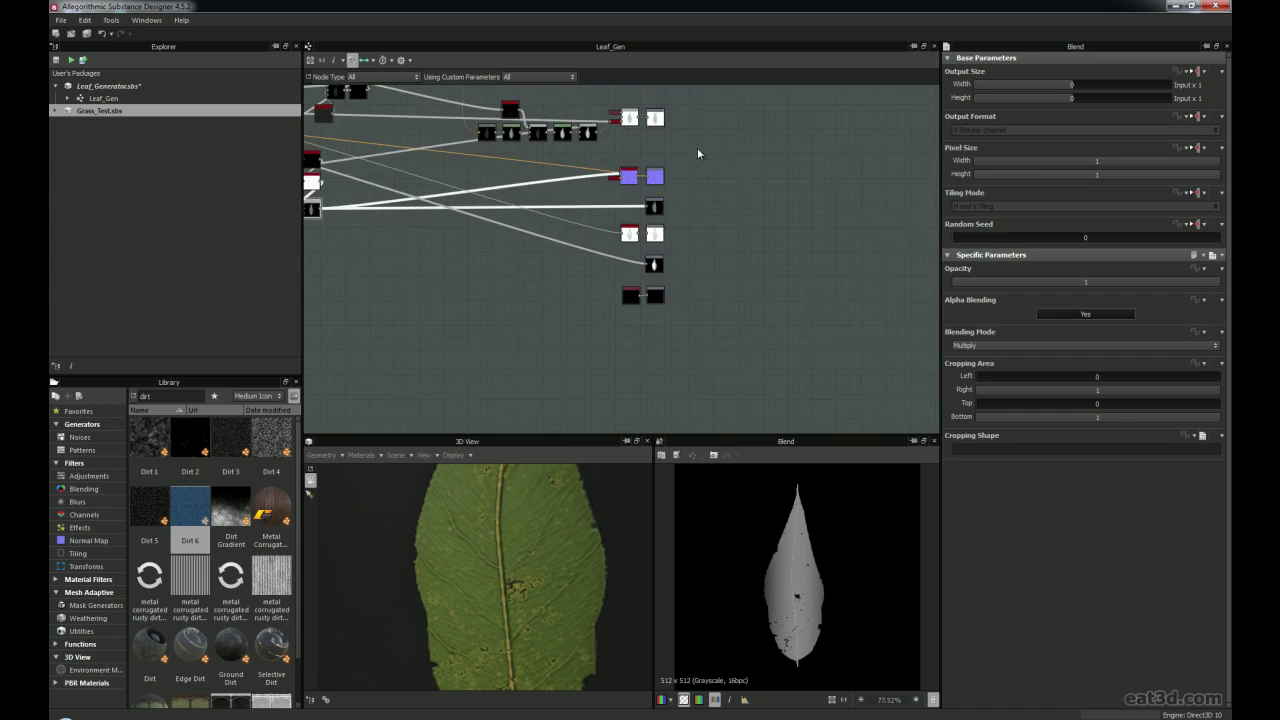
{"action": "middle_click_drag", "start_coordinate": [685, 155], "coordinate": [681, 228]}
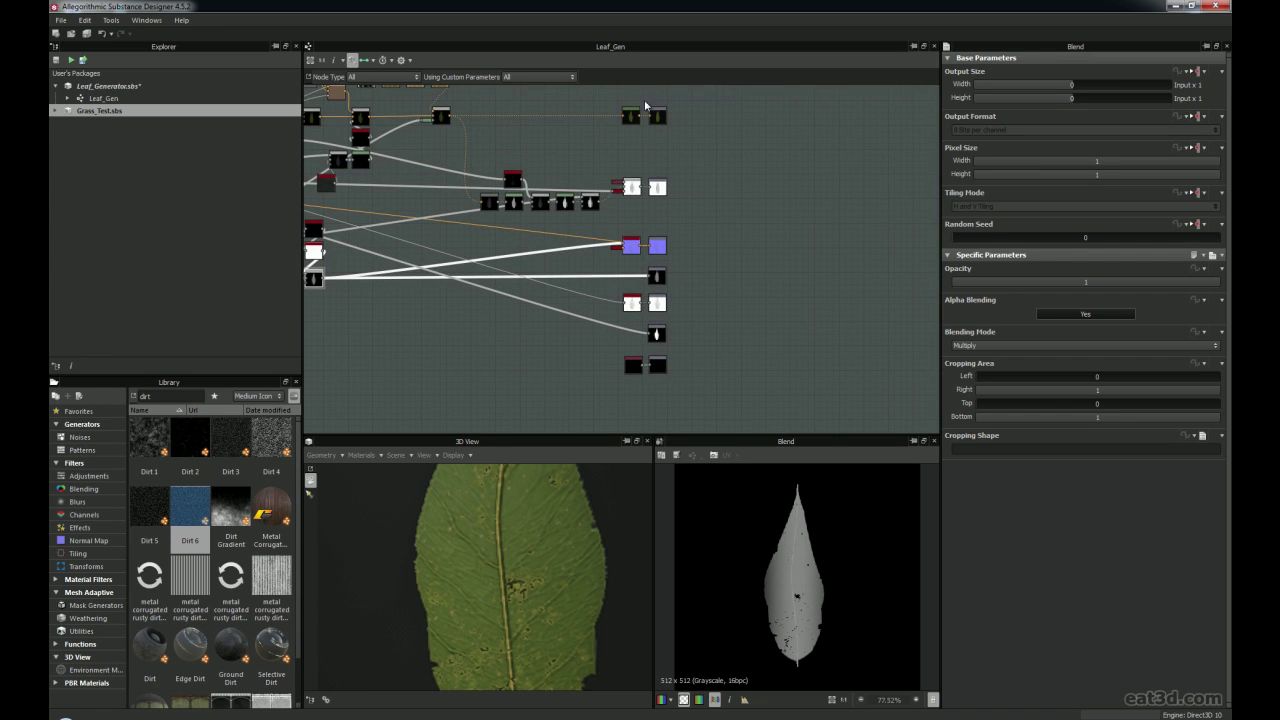
{"action": "scroll", "coordinate": [651, 317], "scroll_direction": "up", "scroll_amount": 5}
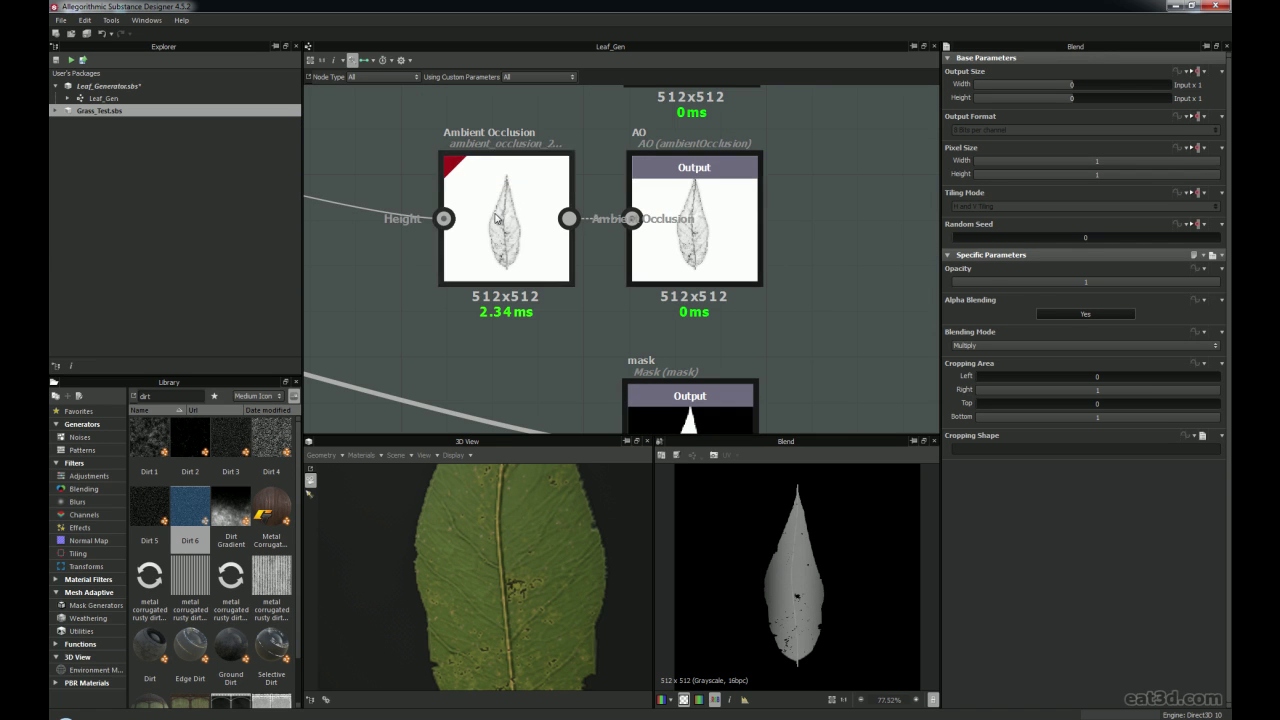
{"action": "left_click", "coordinate": [462, 268]}
{"action": "scroll", "coordinate": [435, 300], "scroll_direction": "down", "scroll_amount": 4}
{"action": "middle_click_drag", "start_coordinate": [431, 300], "coordinate": [746, 305]}
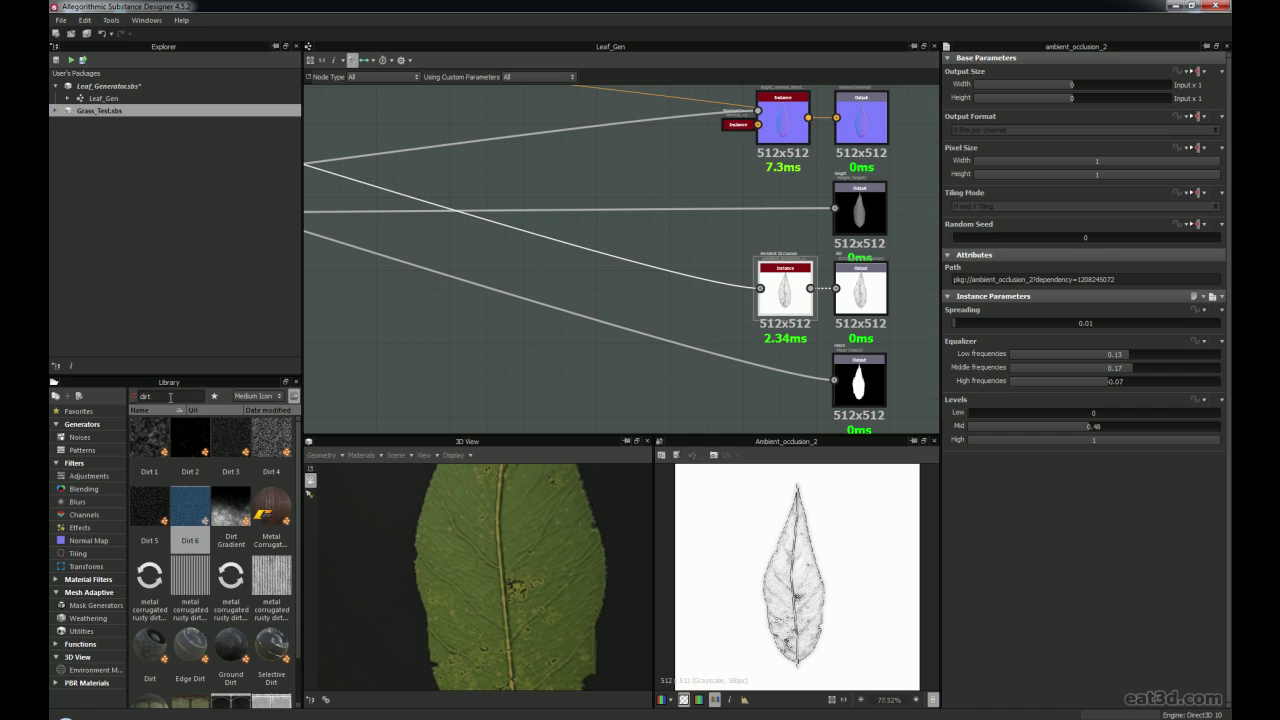
Search the library for "am" to locate the Ambient Occlusion filter
{"action": "key", "text": "BackSpace"}
{"action": "key", "text": "BackSpace"}
{"action": "key", "text": "BackSpace"}
{"action": "key", "text": "BackSpace"}
{"action": "type", "text": "am"}
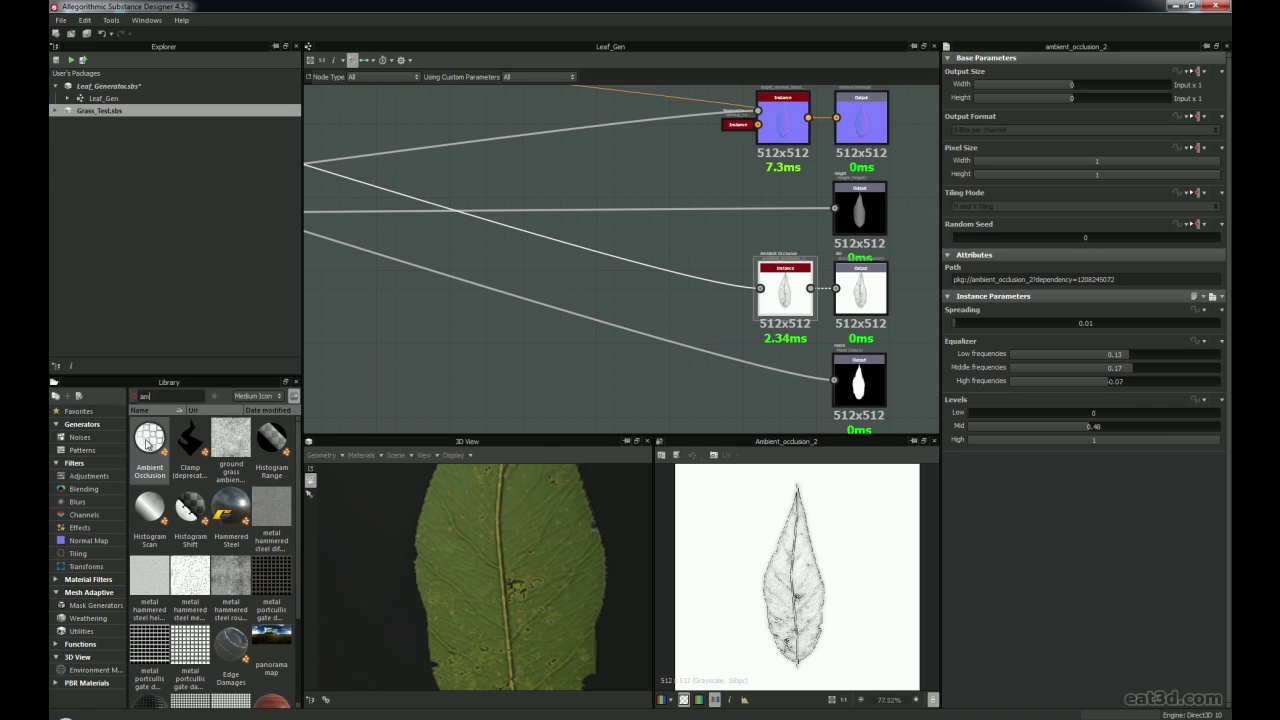
Set the Ambient Occlusion node's Spreading to 0.02 and check the node beside the neighbouring outputs
{"action": "scroll", "coordinate": [785, 290], "scroll_direction": "up", "scroll_amount": 4}
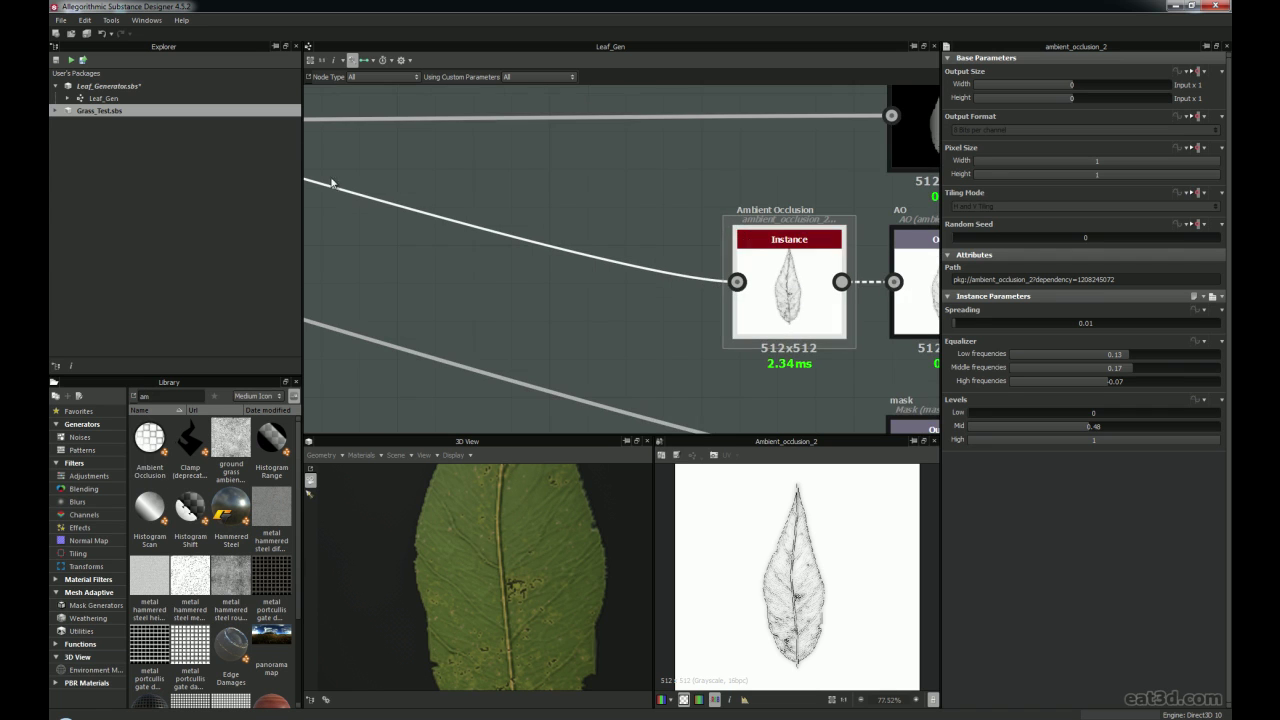
{"action": "mouse_move", "coordinate": [955, 325]}
{"action": "left_mouse_down"}
{"action": "mouse_move", "coordinate": [968, 325]}
{"action": "mouse_move", "coordinate": [957, 329]}
{"action": "left_mouse_up"}
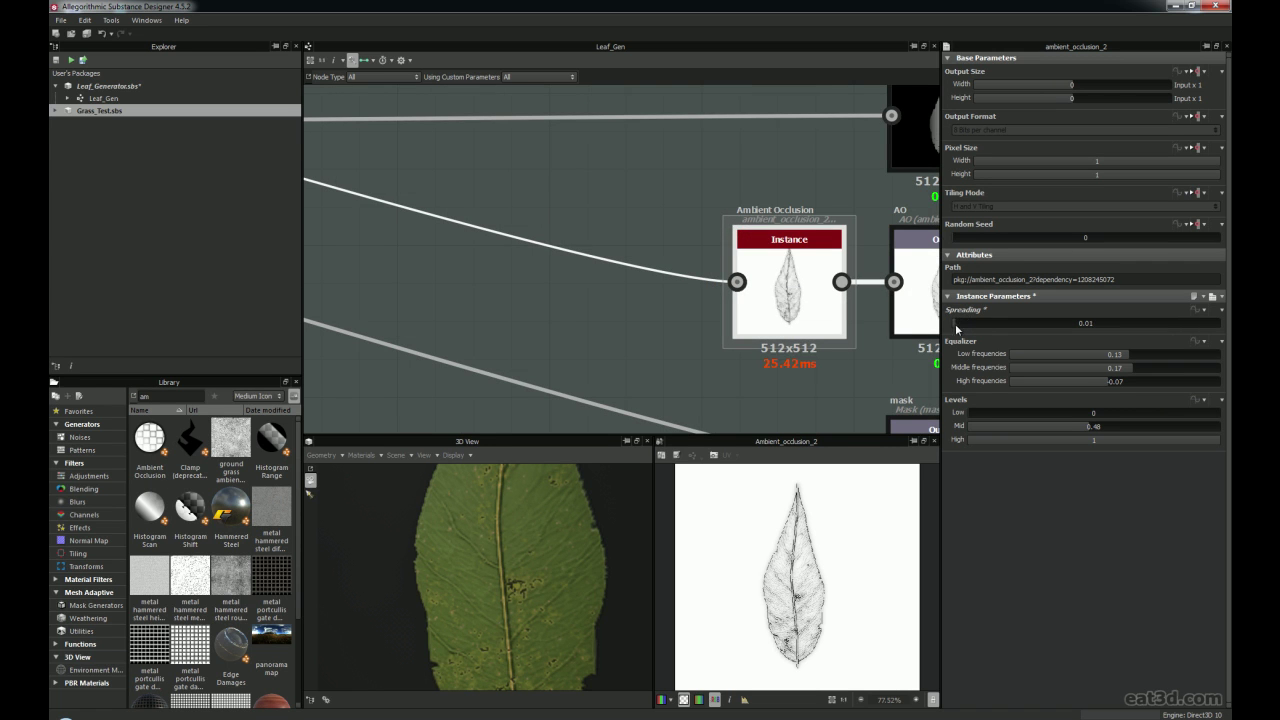
{"action": "scroll", "coordinate": [749, 308], "scroll_direction": "down", "scroll_amount": 3}
{"action": "middle_click_drag", "start_coordinate": [749, 308], "coordinate": [562, 324]}
{"action": "scroll", "coordinate": [570, 326], "scroll_direction": "down", "scroll_amount": 2}
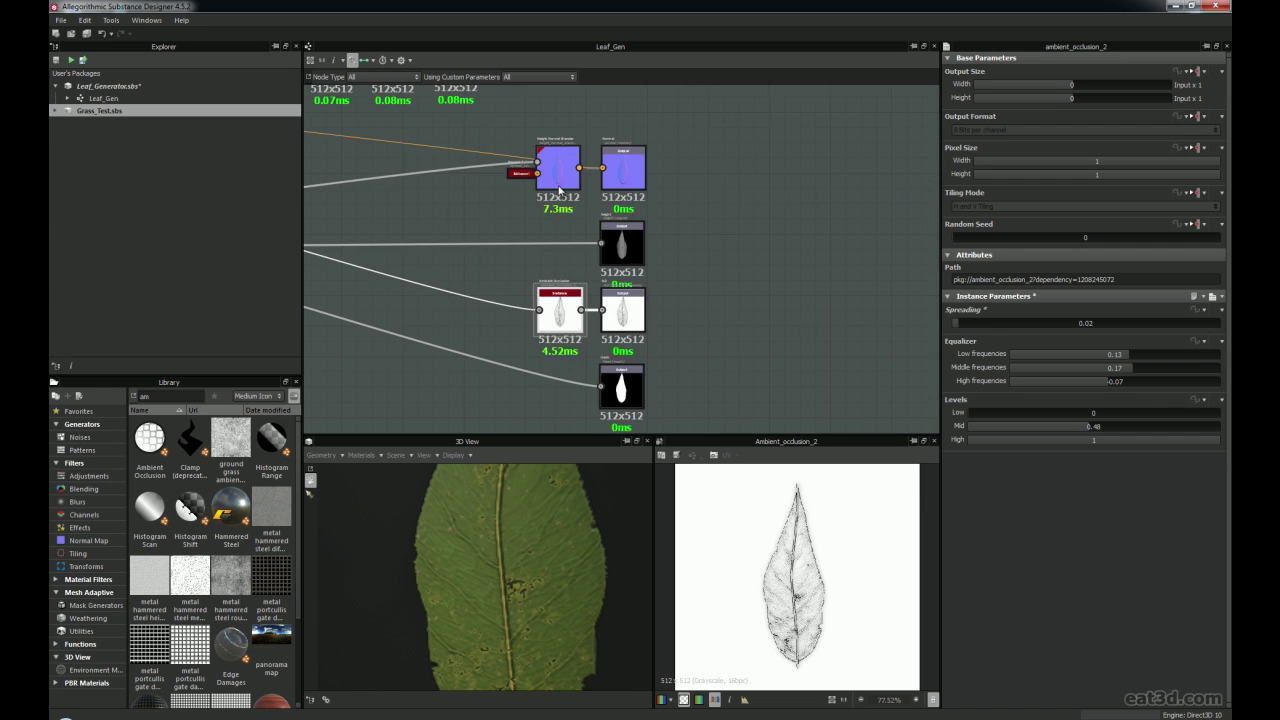
{"action": "scroll", "coordinate": [572, 300], "scroll_direction": "up", "scroll_amount": 2}
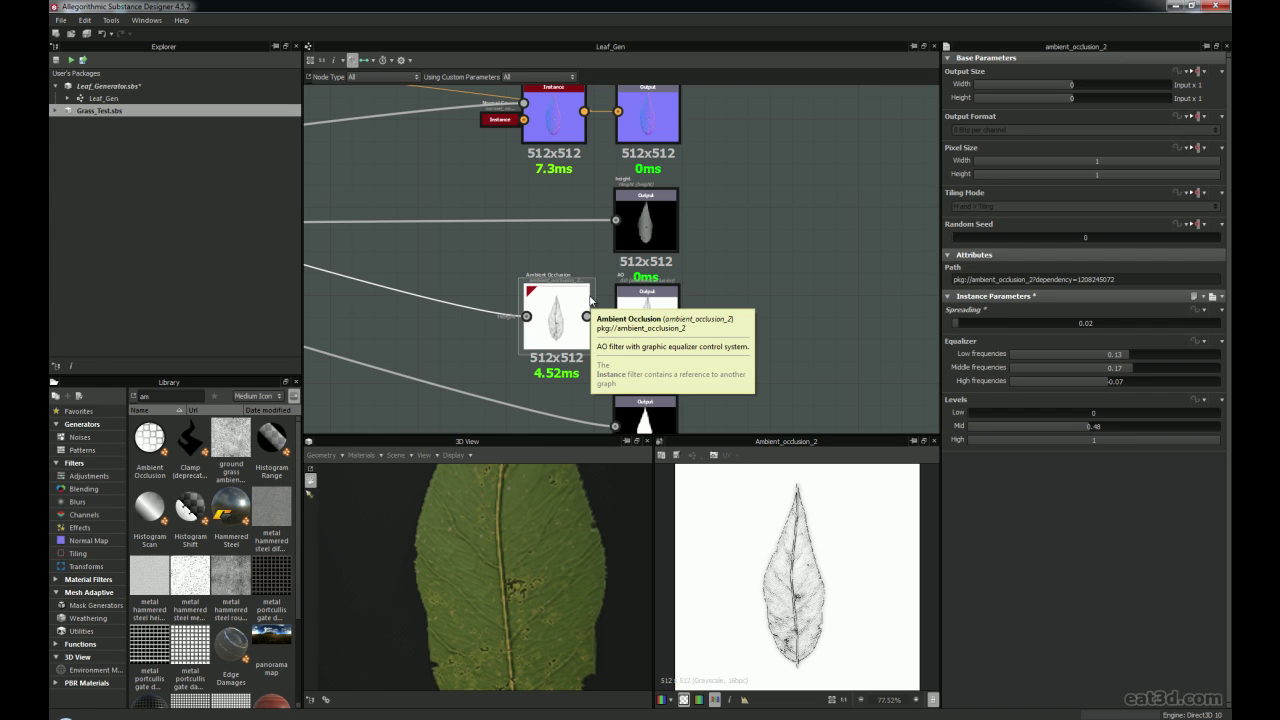
Examine the Ambient Occlusion node's result up close and preview the AO output it feeds
{"action": "scroll", "coordinate": [529, 253], "scroll_direction": "down", "scroll_amount": 2}
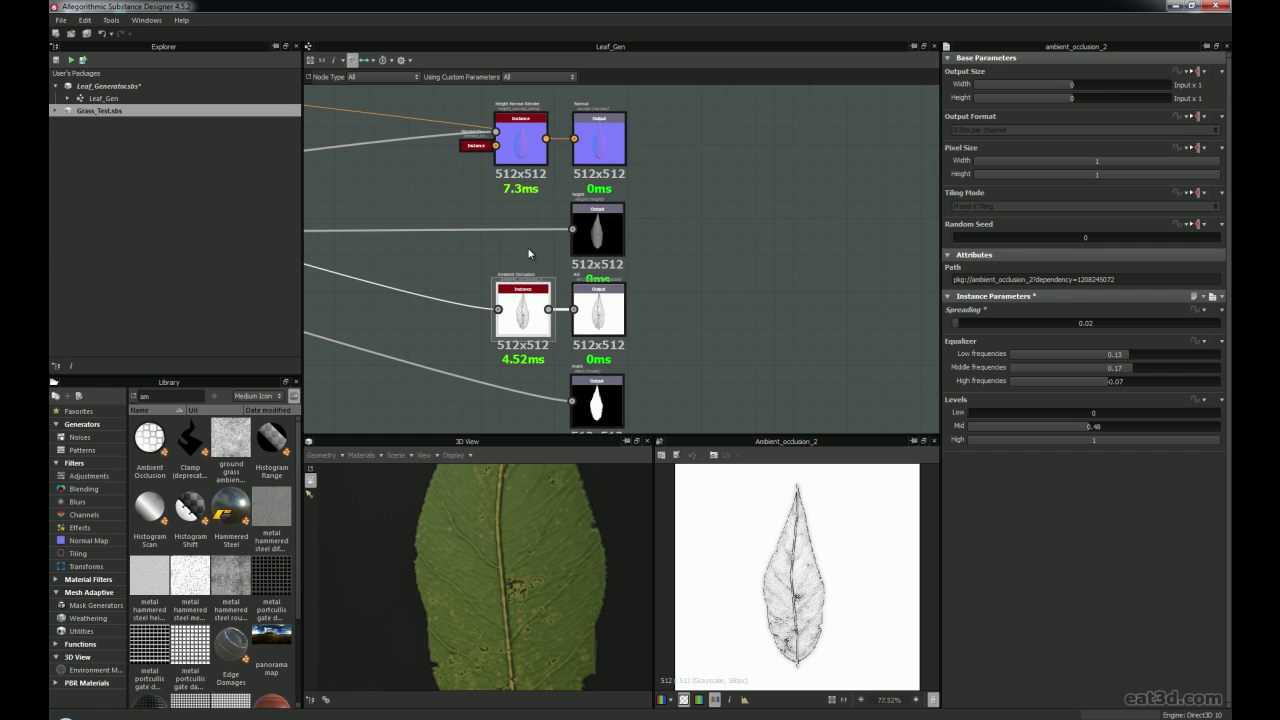
{"action": "scroll", "coordinate": [530, 305], "scroll_direction": "up", "scroll_amount": 6}
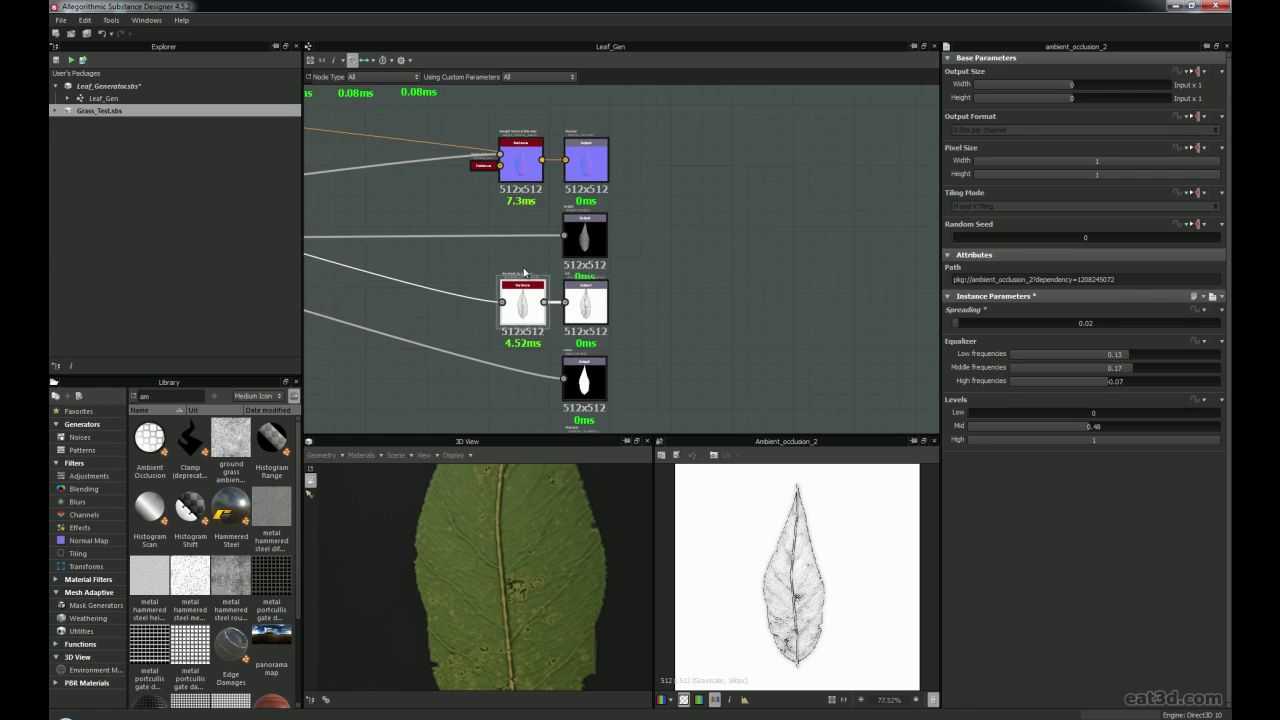
{"action": "scroll", "coordinate": [530, 305], "scroll_direction": "up", "scroll_amount": 1}
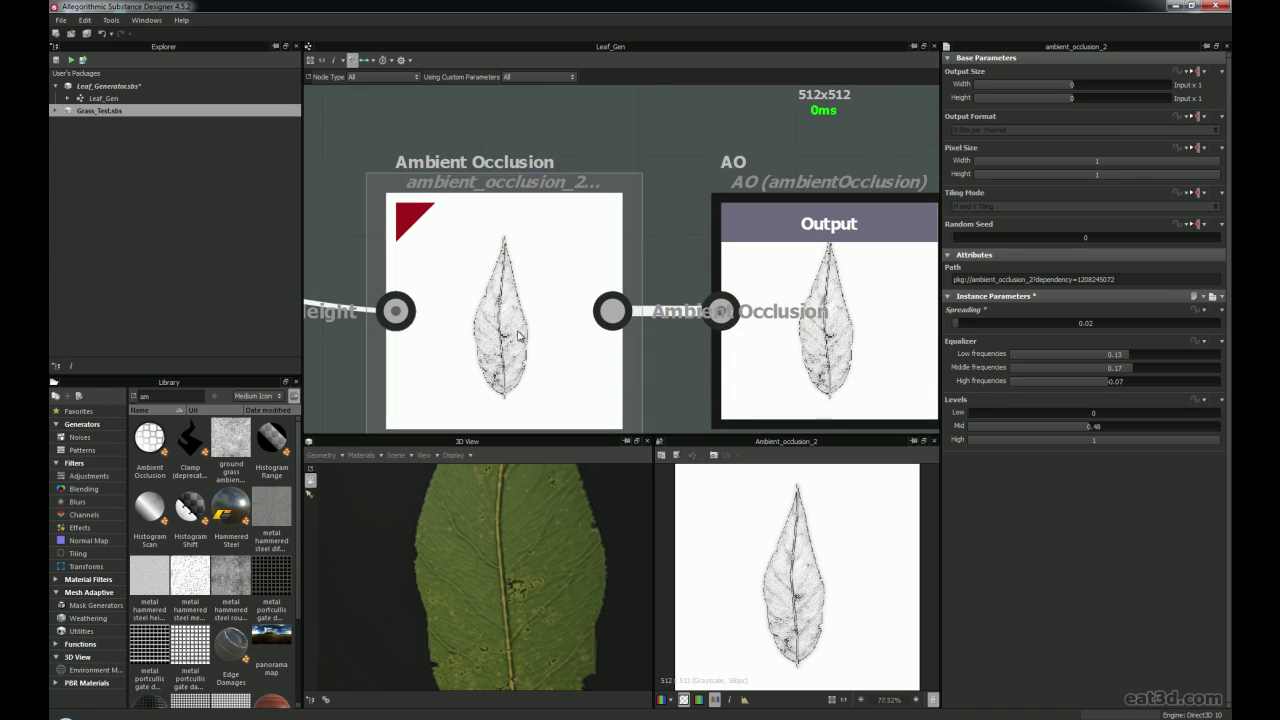
{"action": "scroll", "coordinate": [519, 336], "scroll_direction": "down", "scroll_amount": 3}
{"action": "middle_click_drag", "start_coordinate": [519, 336], "coordinate": [453, 232]}
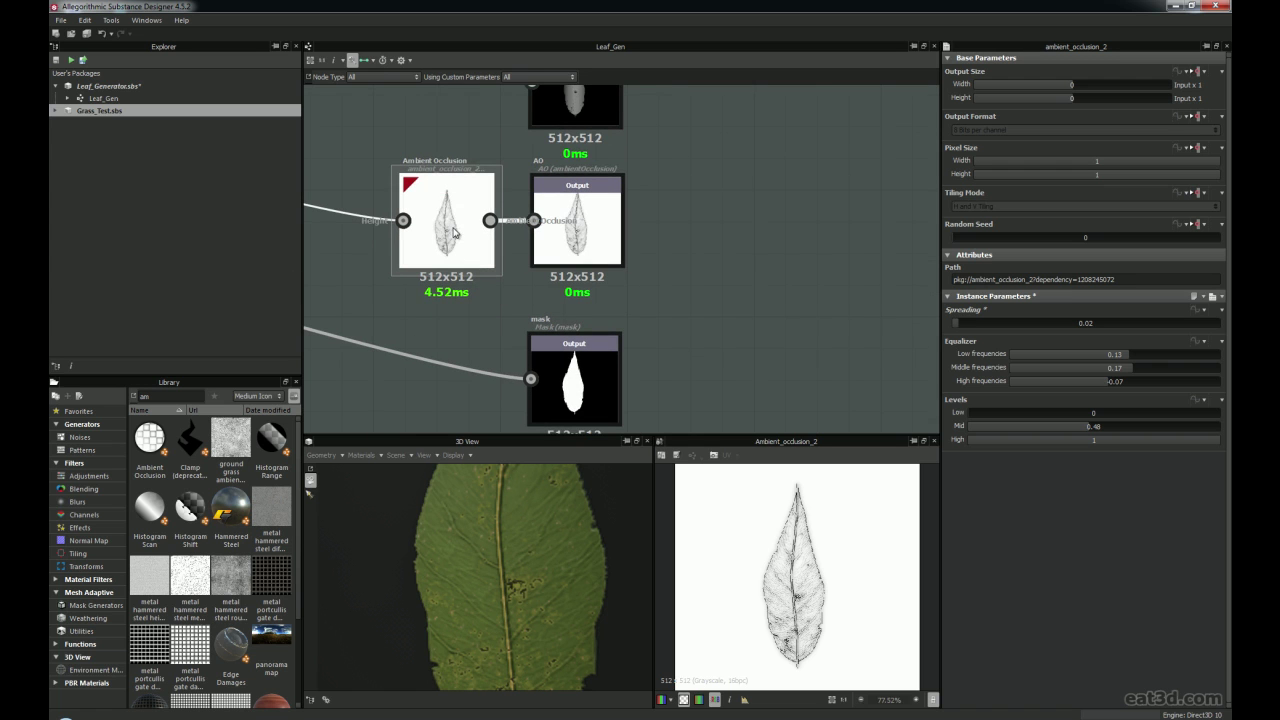
{"action": "double_click", "coordinate": [580, 238]}
{"action": "scroll", "coordinate": [779, 597], "scroll_direction": "up", "scroll_amount": 3}
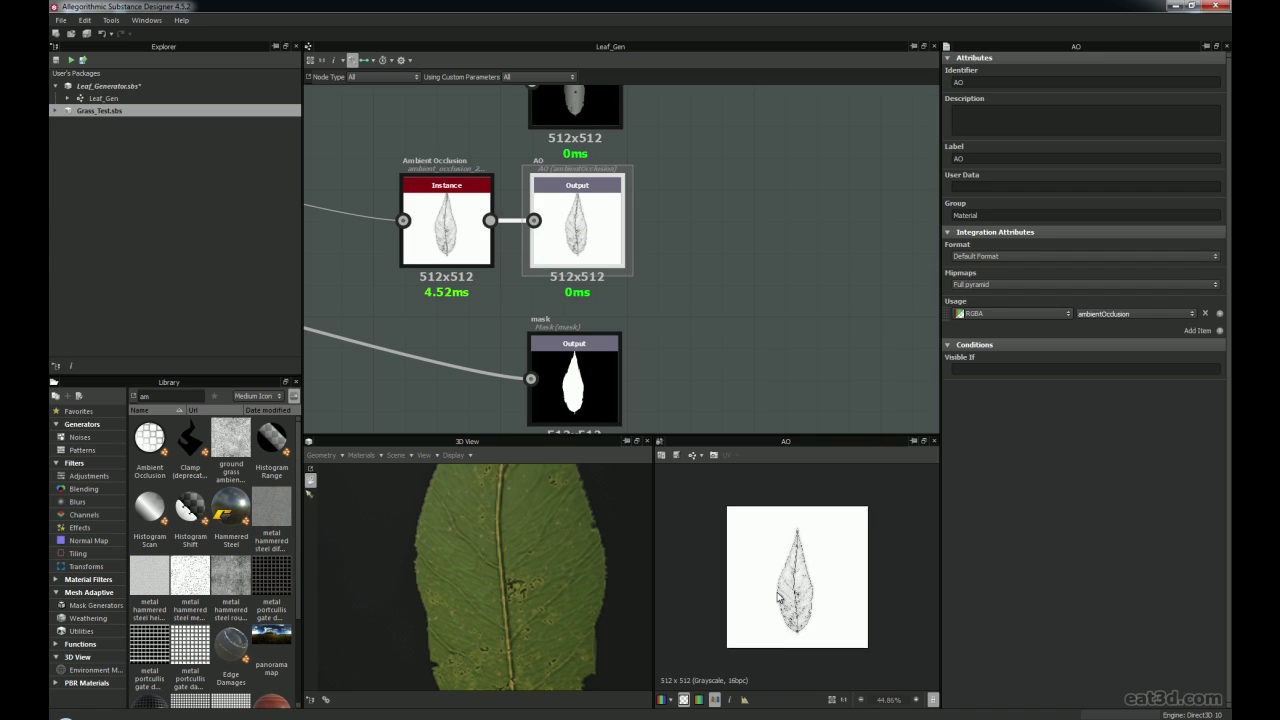
Preview the mask output and inspect the Uniform Color node that feeds the Metallic output
{"action": "scroll", "coordinate": [561, 358], "scroll_direction": "down", "scroll_amount": 1}
{"action": "middle_click_drag", "start_coordinate": [561, 358], "coordinate": [614, 260]}
{"action": "double_click", "coordinate": [634, 288]}
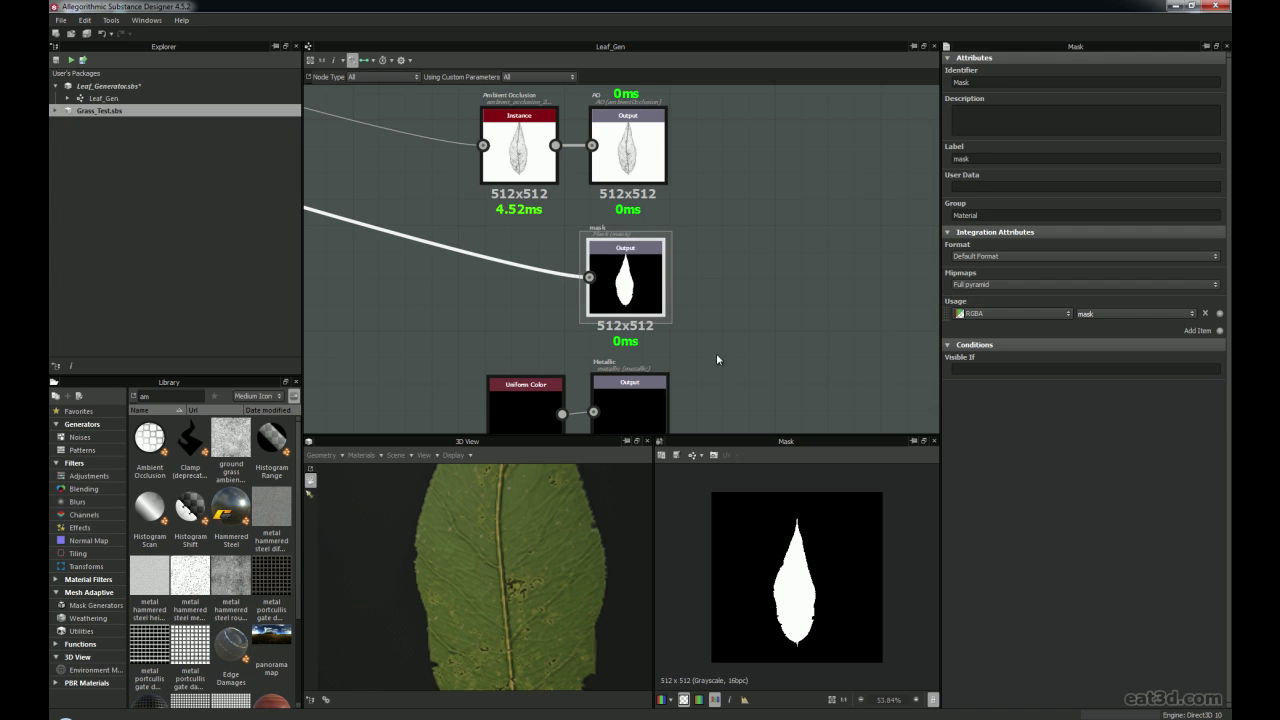
{"action": "scroll", "coordinate": [699, 345], "scroll_direction": "down", "scroll_amount": 1}
{"action": "middle_click_drag", "start_coordinate": [699, 345], "coordinate": [657, 277]}
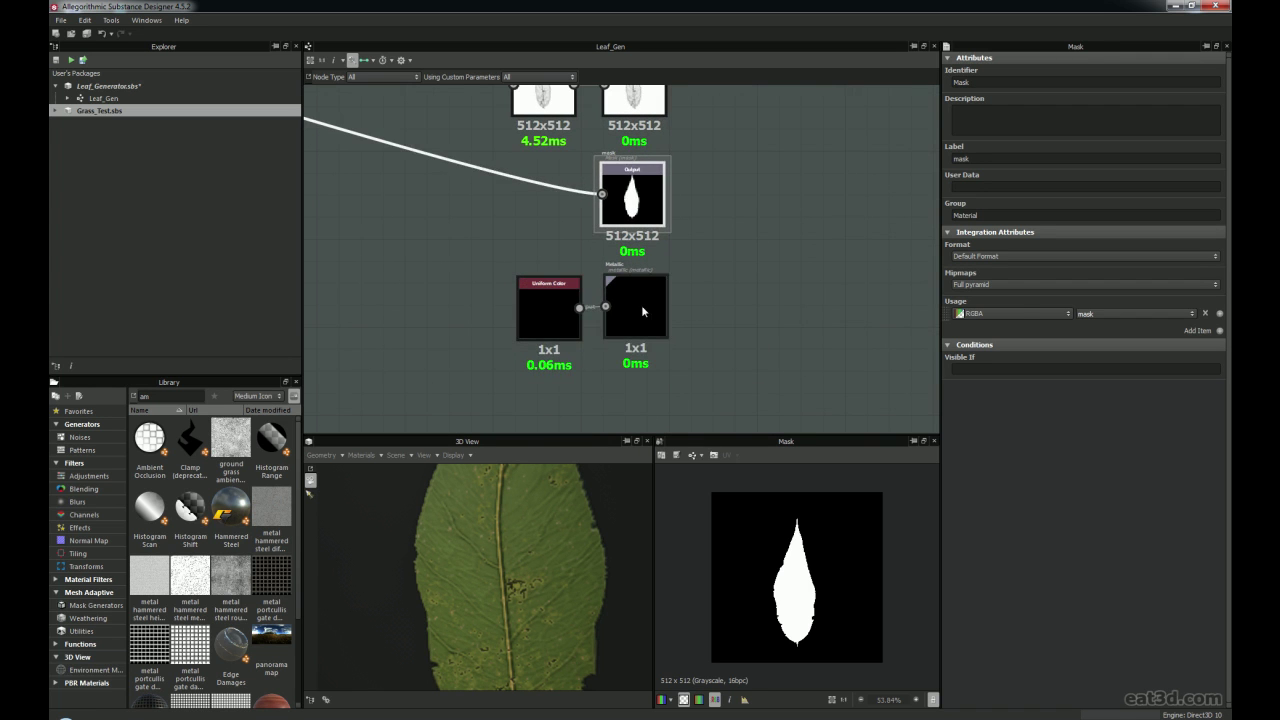
{"action": "left_click", "coordinate": [548, 310]}
{"action": "scroll", "coordinate": [707, 300], "scroll_direction": "down", "scroll_amount": 3}
{"action": "middle_click_drag", "start_coordinate": [707, 270], "coordinate": [697, 337]}
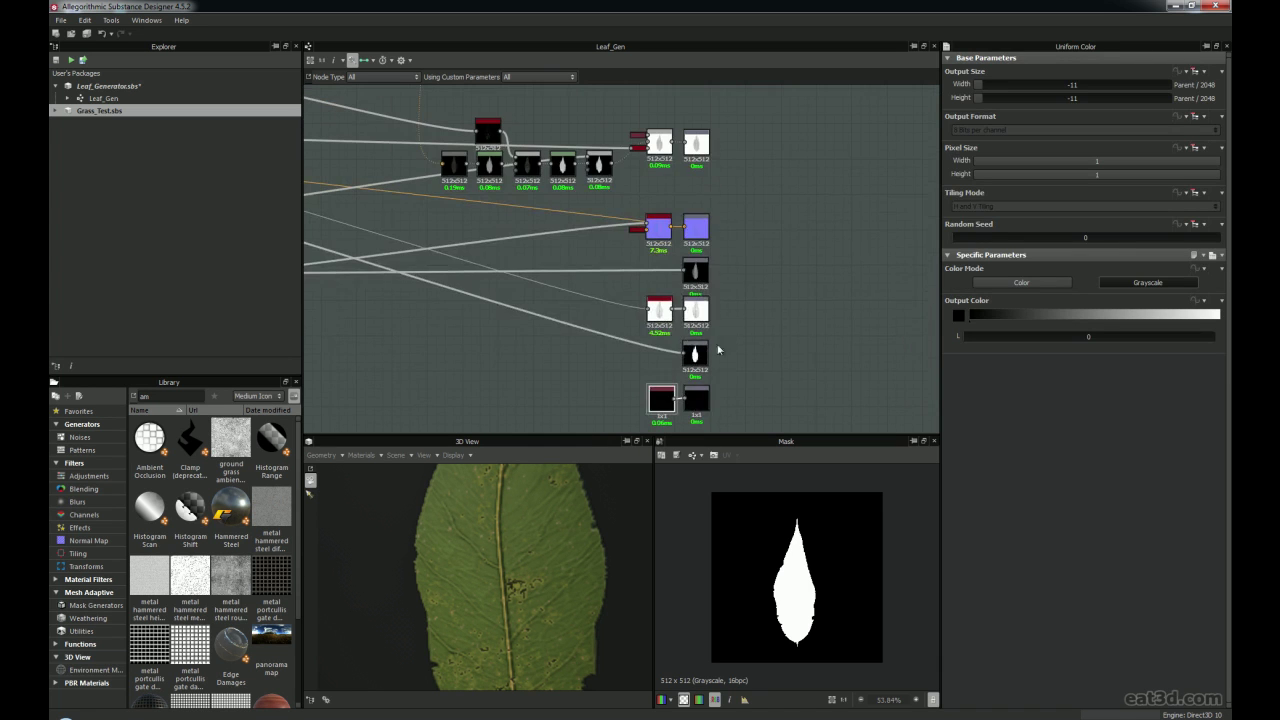
{"action": "middle_click_drag", "start_coordinate": [563, 289], "coordinate": [479, 266]}
{"action": "scroll", "coordinate": [708, 312], "scroll_direction": "up", "scroll_amount": 3}
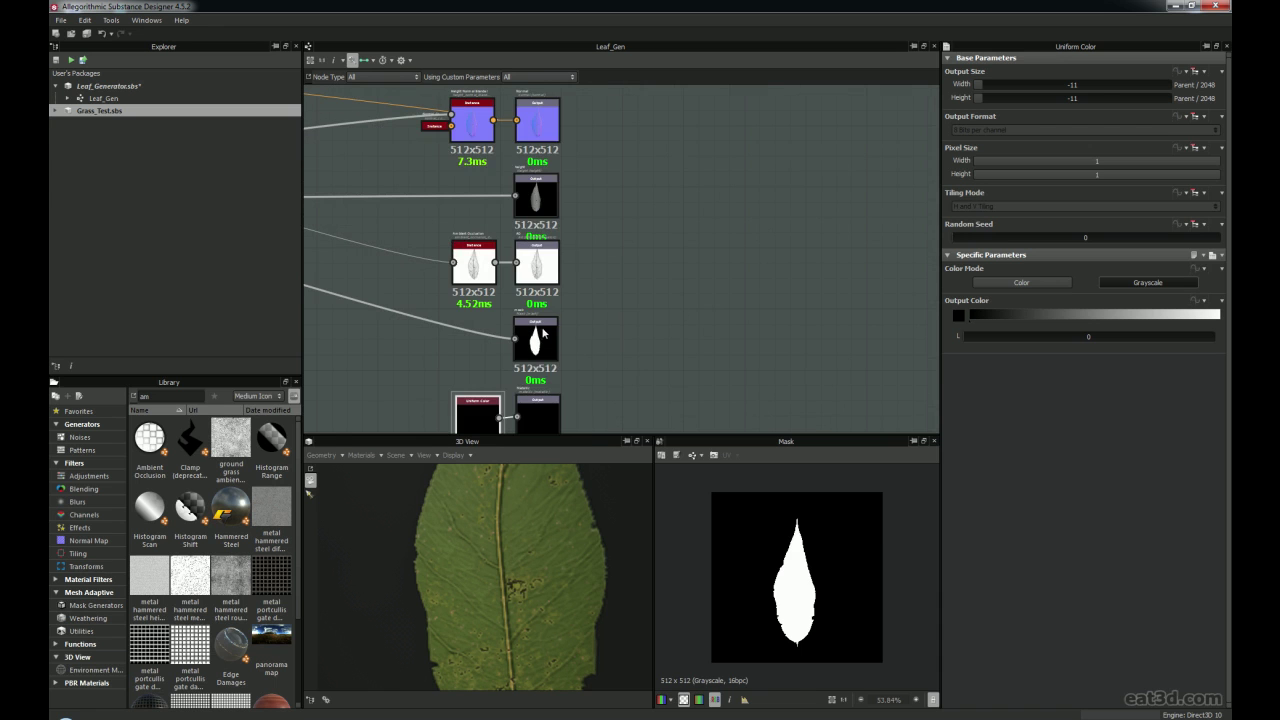
Add an output node in the empty area near the Roughness output and set its usage to bump
{"action": "middle_click_drag", "start_coordinate": [578, 84], "coordinate": [616, 406]}
{"action": "middle_click_drag", "start_coordinate": [722, 251], "coordinate": [645, 205]}
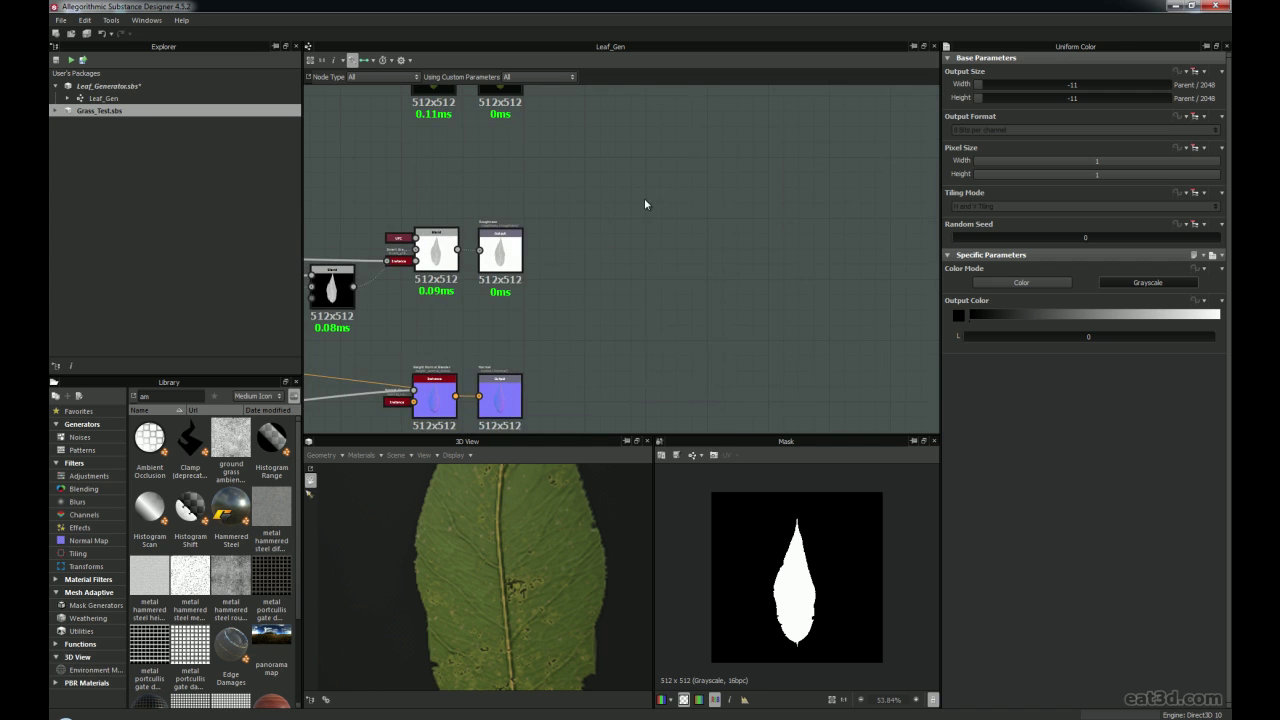
{"action": "right_click", "coordinate": [644, 198]}
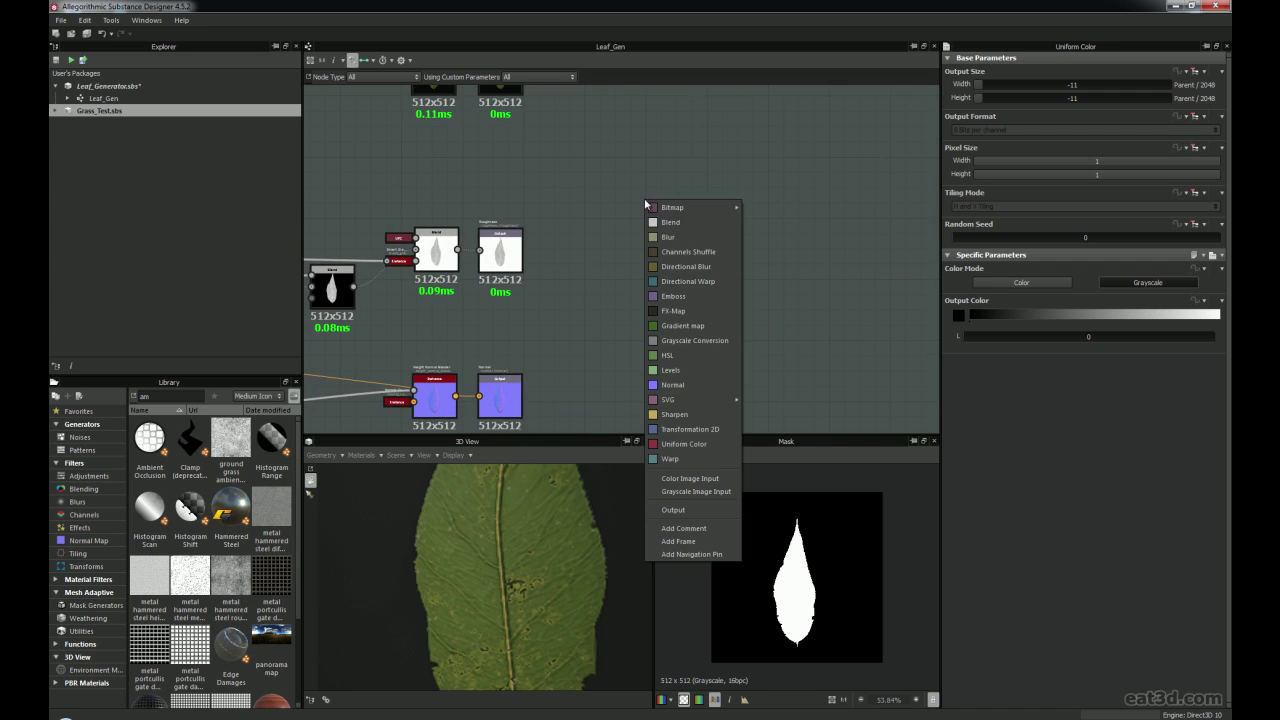
{"action": "left_click", "coordinate": [672, 507]}
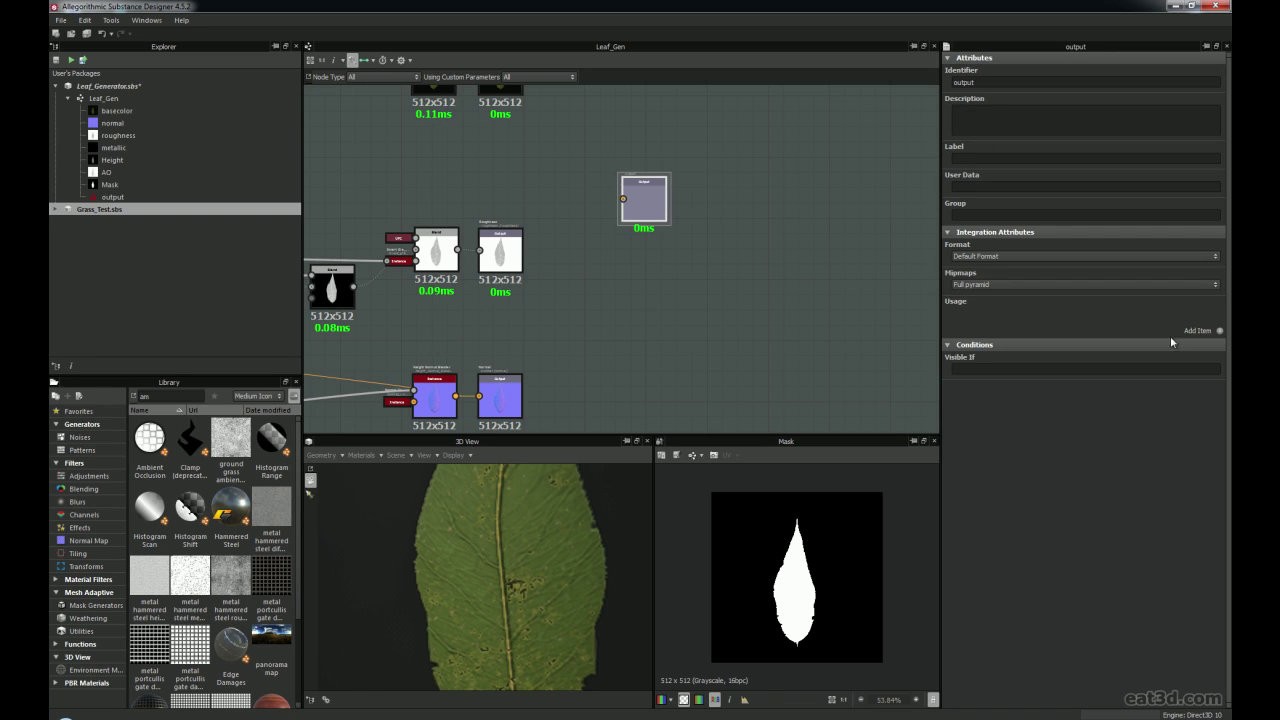
{"action": "left_click", "coordinate": [1219, 333]}
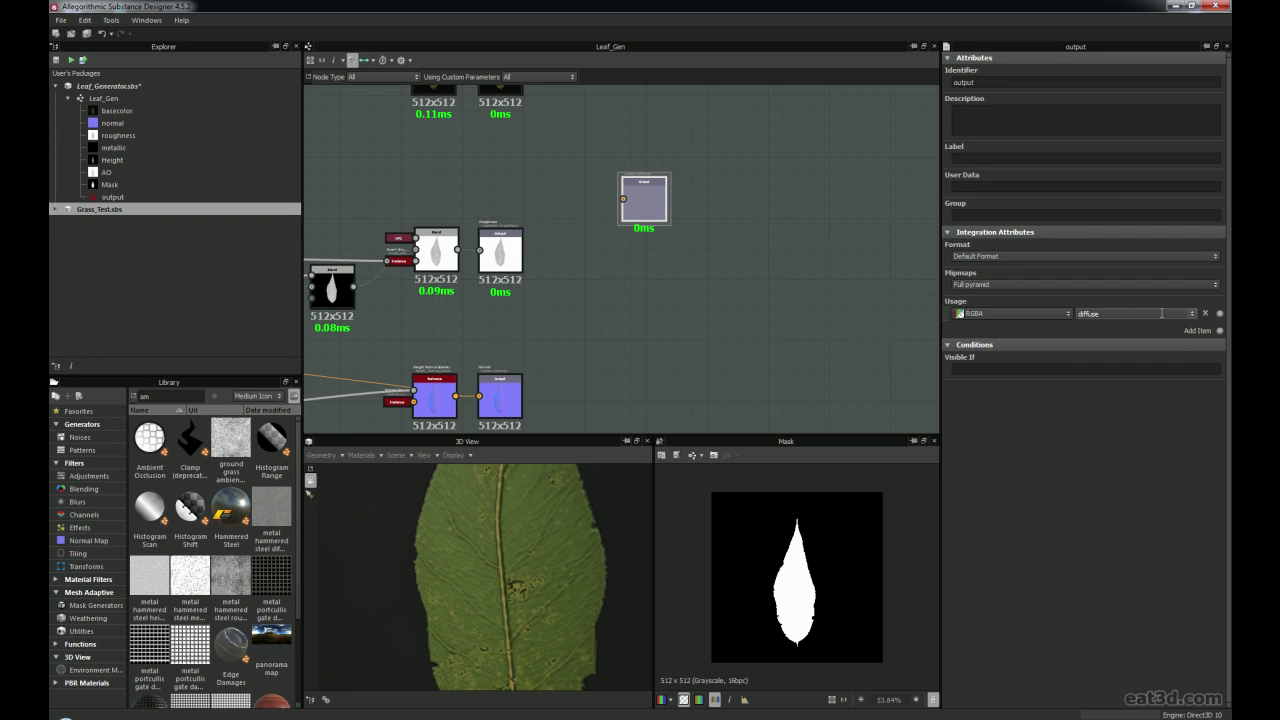
{"action": "left_click", "coordinate": [1193, 315]}
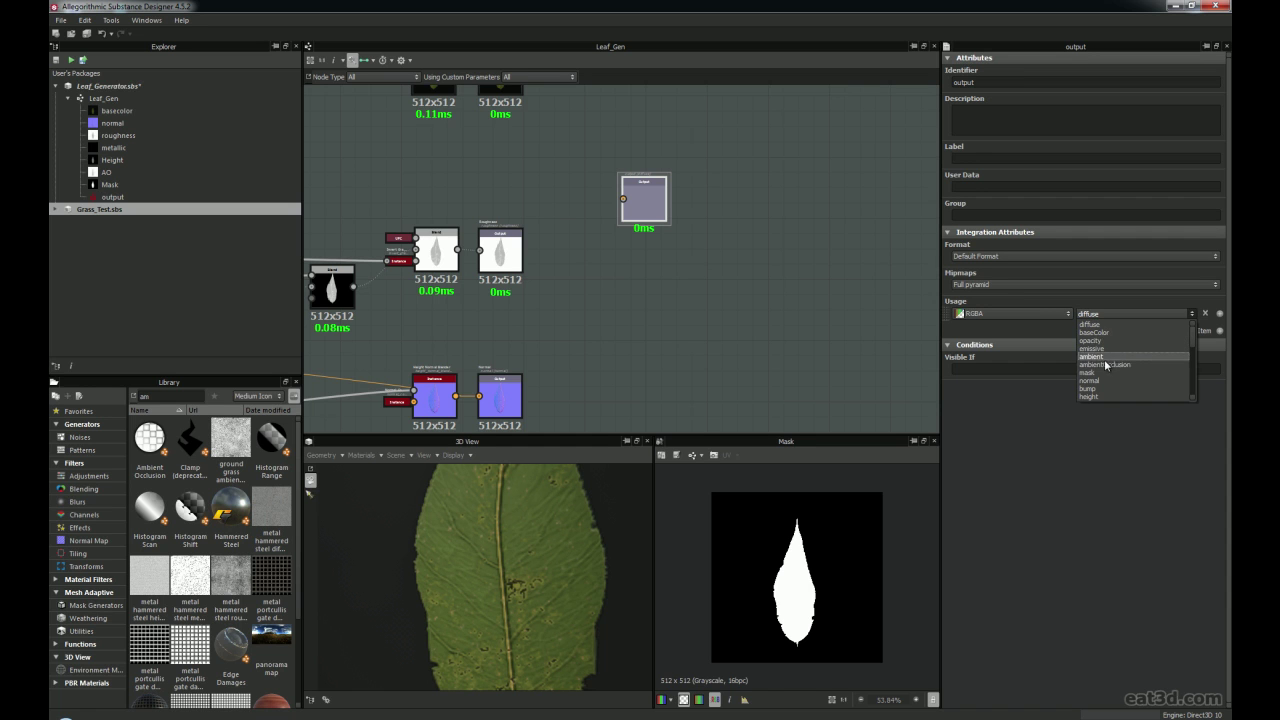
{"action": "left_click", "coordinate": [1099, 389]}
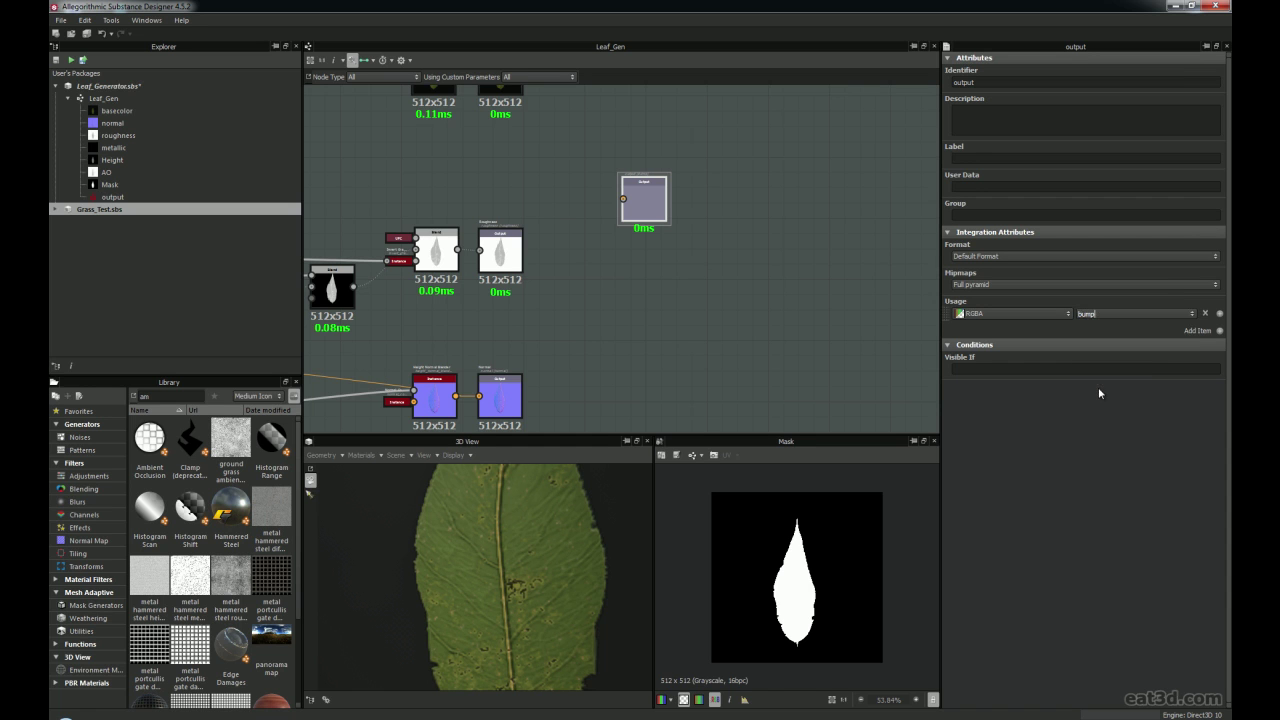
Set the new output's identifier to BUMP, label to bump and group to Material, using the Roughness output's attributes as a reference
{"action": "left_click_drag", "start_coordinate": [660, 202], "coordinate": [664, 214]}
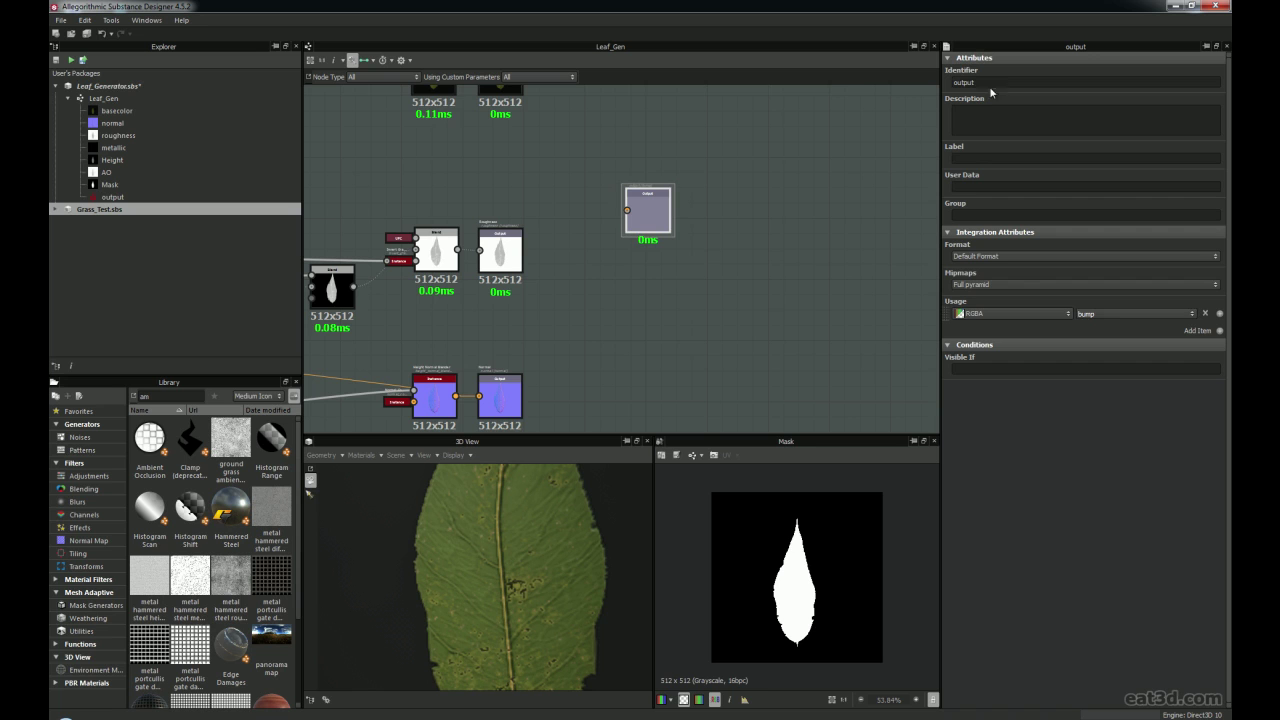
{"action": "type", "text": "BUMP"}
{"action": "left_click", "coordinate": [500, 250]}
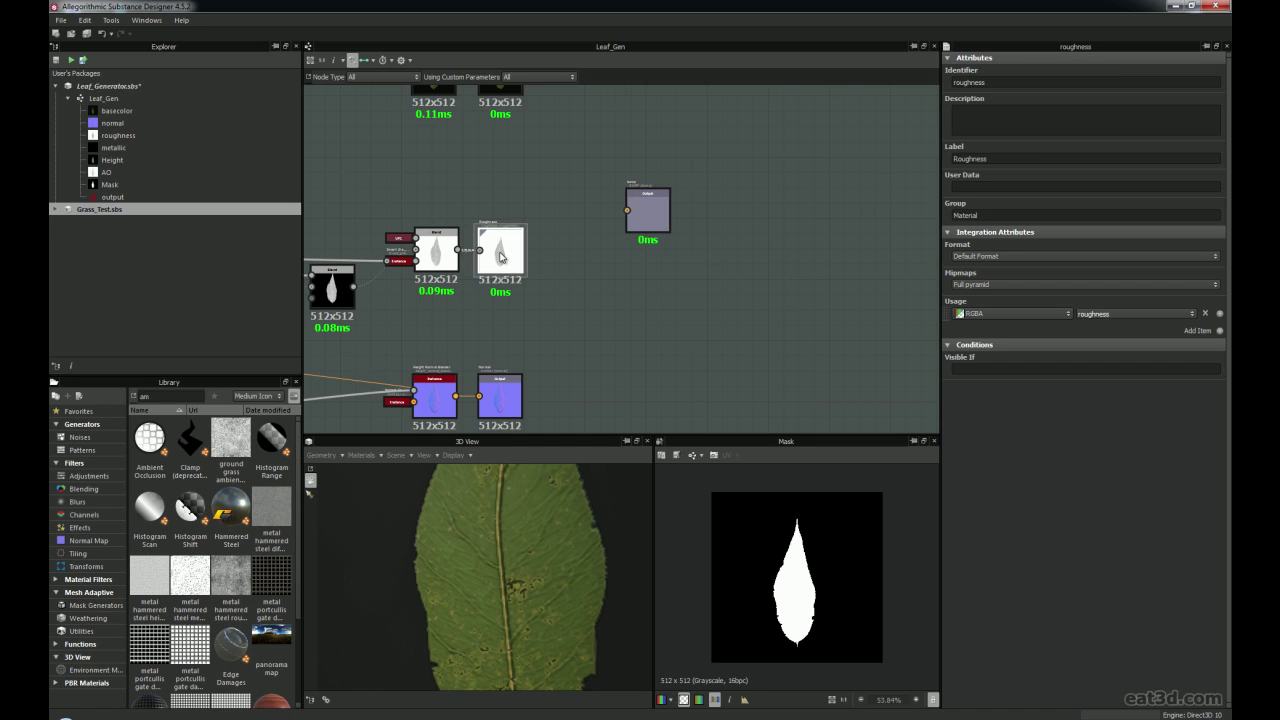
{"action": "left_click", "coordinate": [648, 210]}
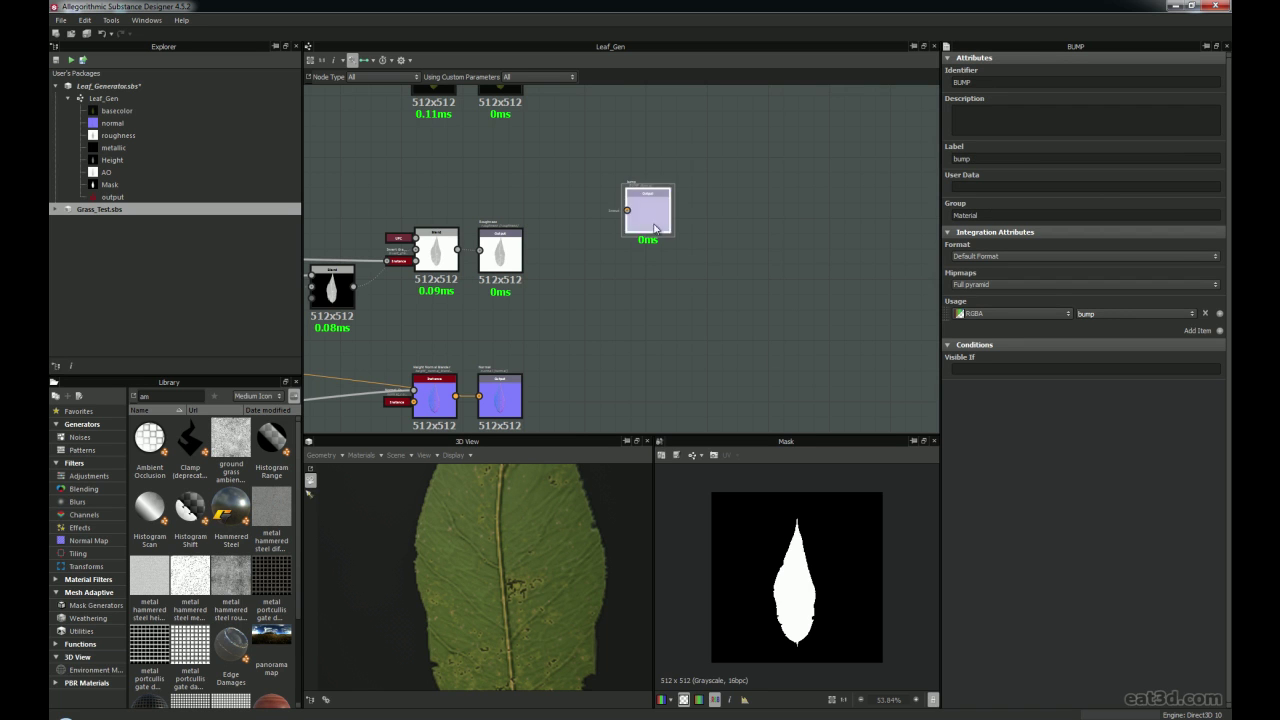
Reposition the BUMP output near the Roughness output and delete it from the graph
{"action": "middle_click_drag", "start_coordinate": [594, 230], "coordinate": [644, 202]}
{"action": "left_click_drag", "start_coordinate": [700, 192], "coordinate": [634, 167]}
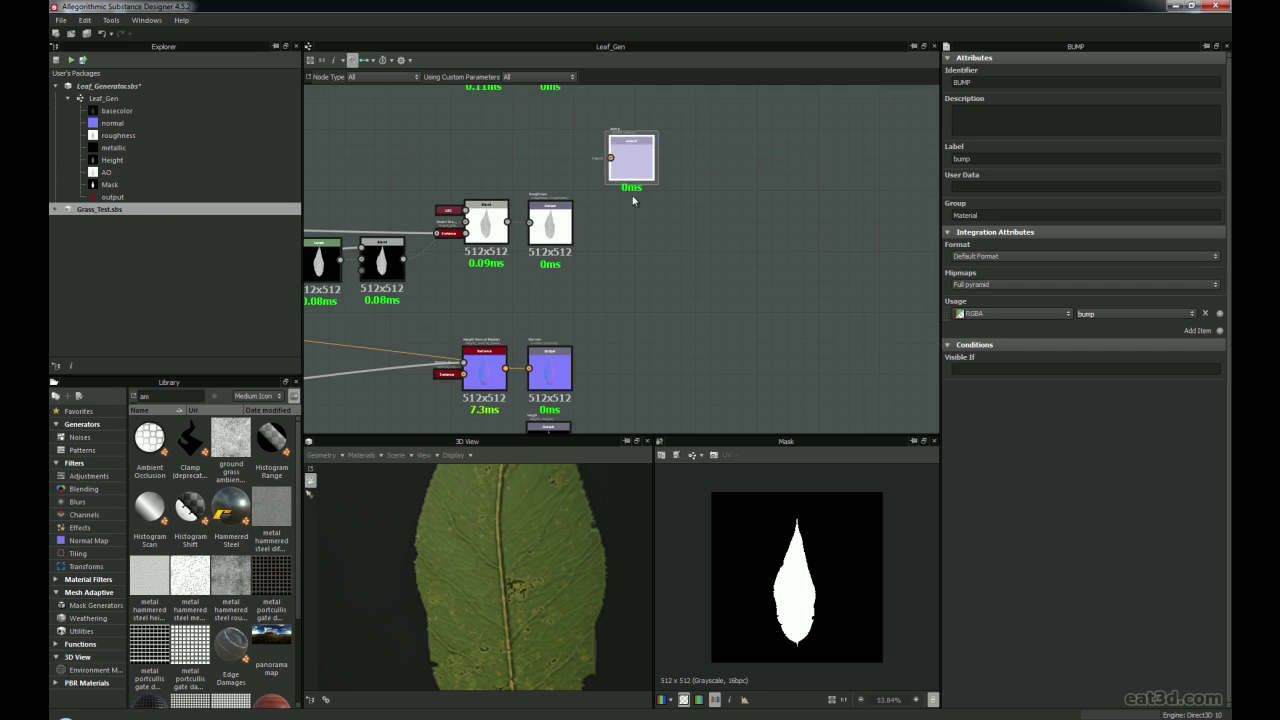
{"action": "right_click", "coordinate": [686, 272]}
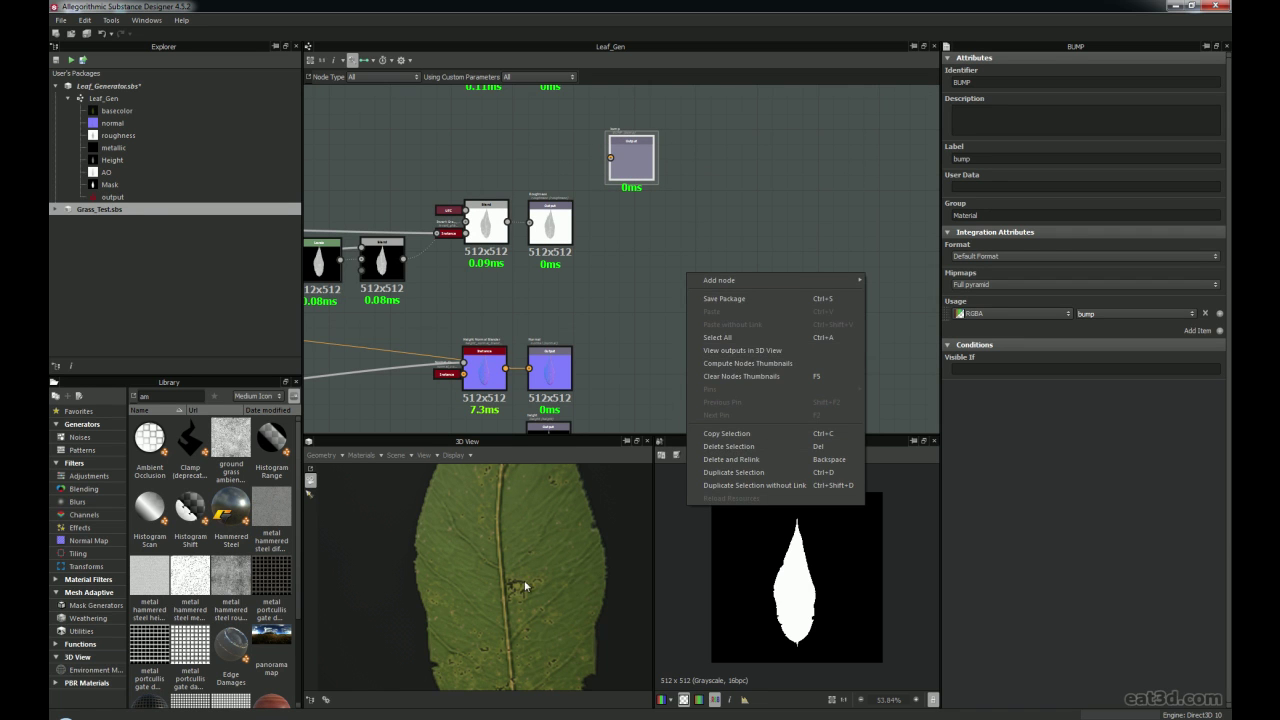
{"action": "right_click_drag", "start_coordinate": [475, 557], "coordinate": [506, 568]}
{"action": "middle_click_drag", "start_coordinate": [506, 568], "coordinate": [509, 551]}
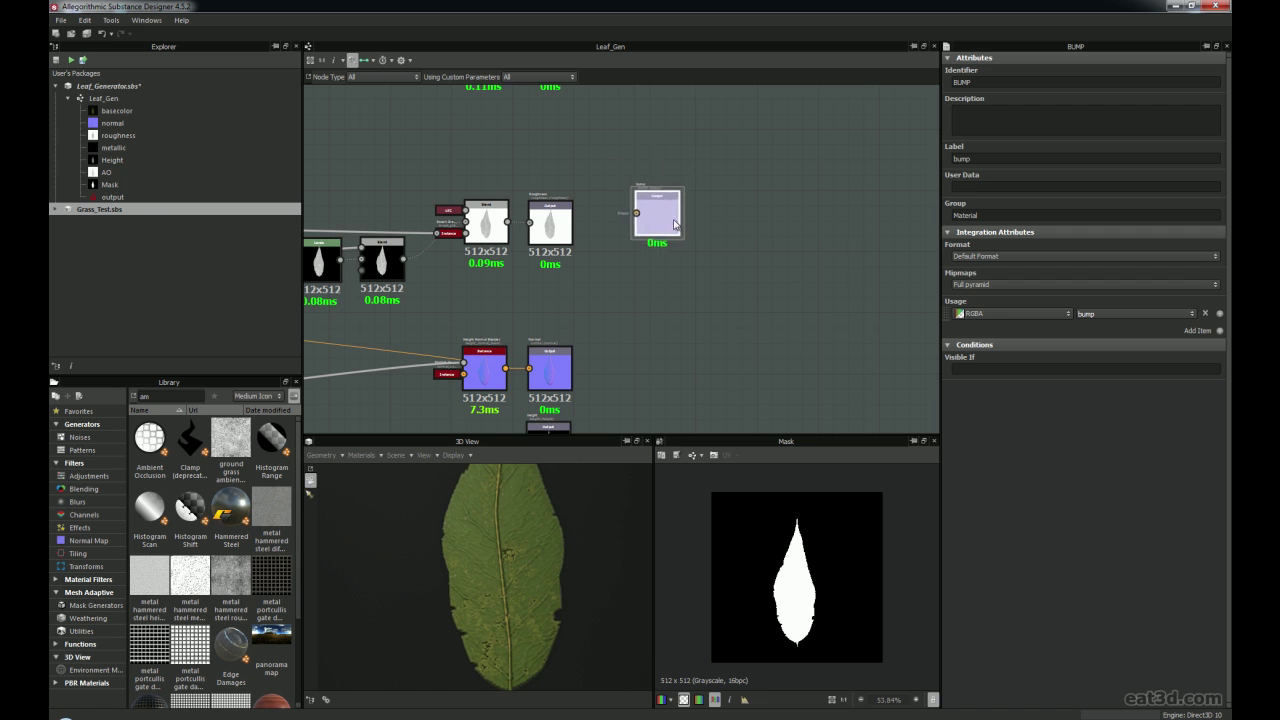
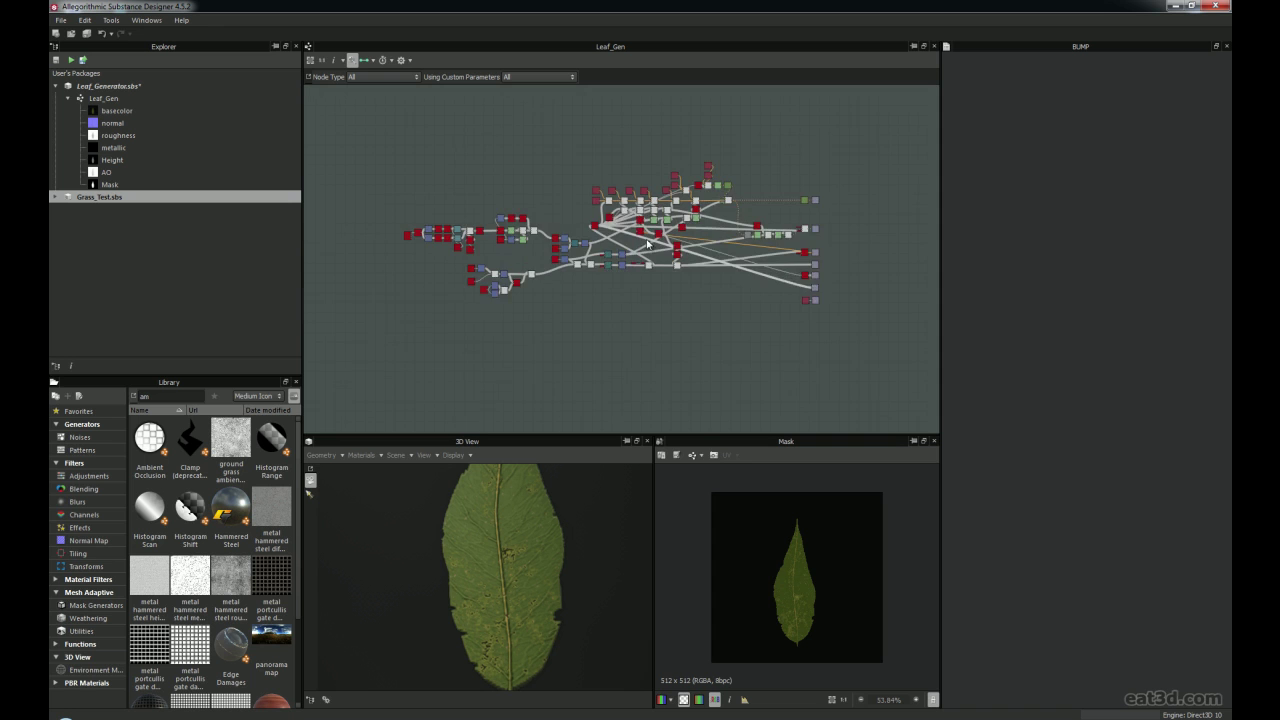
Review the whole node network alongside the complete leaf in the 3D view
{"action": "scroll", "coordinate": [652, 254], "scroll_direction": "up", "scroll_amount": 2}
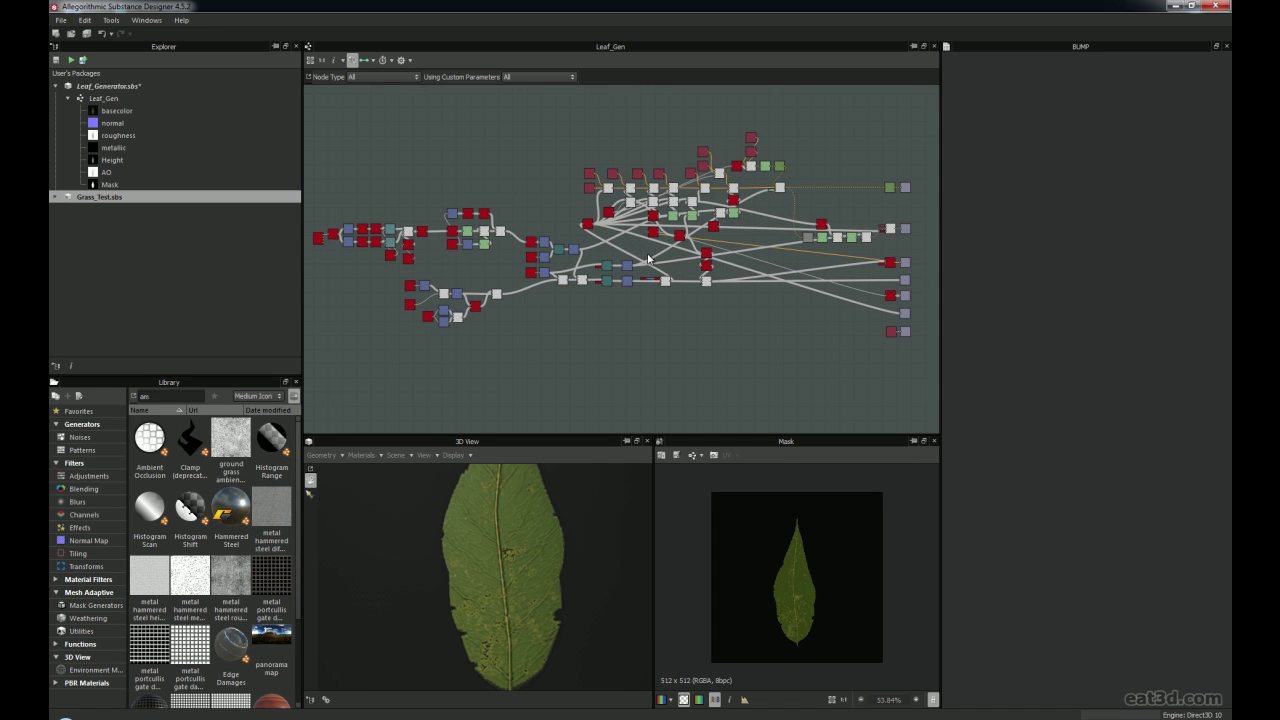
{"action": "left_click_drag", "start_coordinate": [520, 525], "coordinate": [484, 528]}
{"action": "scroll", "coordinate": [508, 582], "scroll_direction": "up", "scroll_amount": 3}
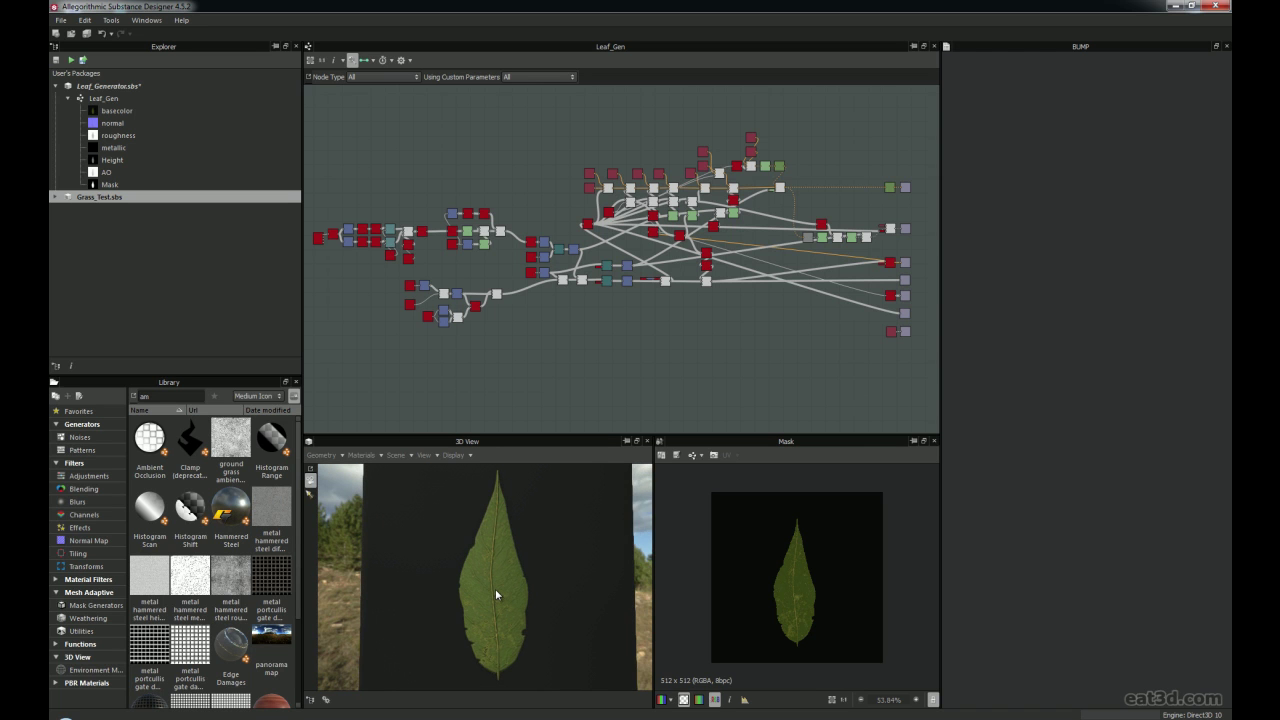
Select the group of nodes that builds the leaf silhouette, up to its final Blend, and add a frame around them
{"action": "scroll", "coordinate": [428, 300], "scroll_direction": "up", "scroll_amount": 7}
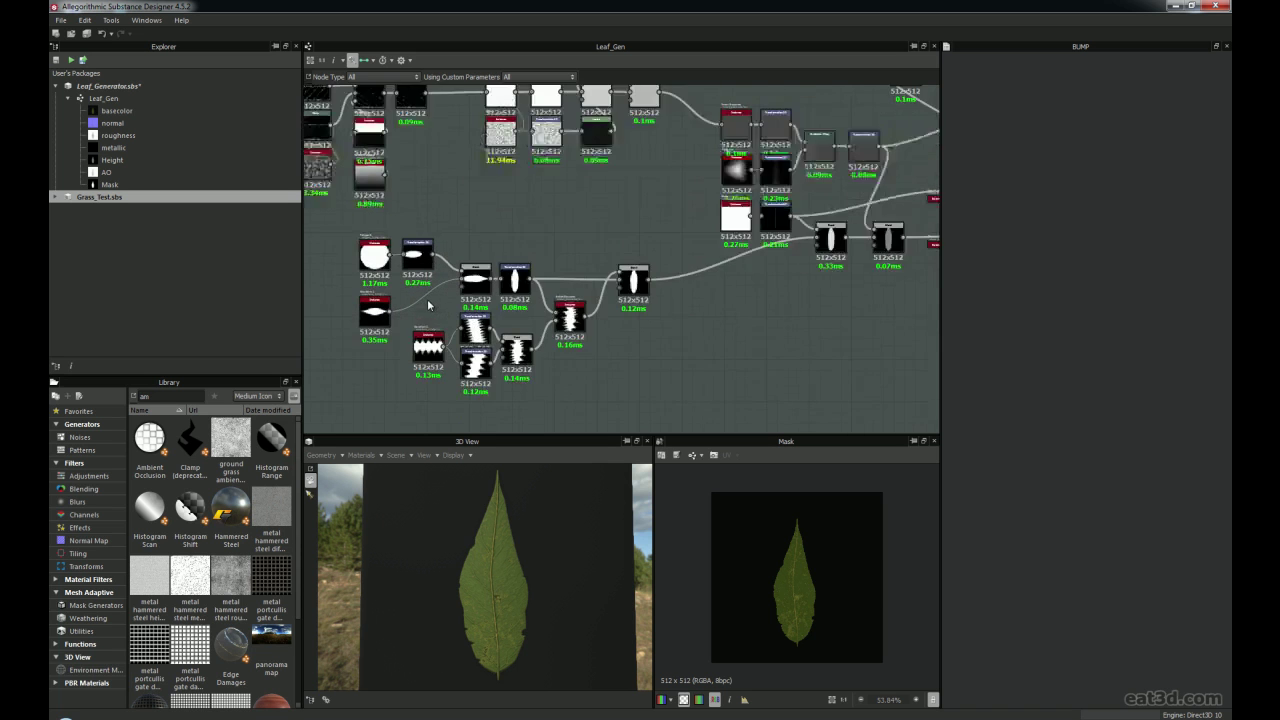
{"action": "middle_click_drag", "start_coordinate": [507, 254], "coordinate": [609, 230]}
{"action": "scroll", "coordinate": [609, 230], "scroll_direction": "down", "scroll_amount": 1}
{"action": "left_click_drag", "start_coordinate": [428, 206], "coordinate": [791, 384]}
{"action": "left_click_drag", "start_coordinate": [753, 256], "coordinate": [752, 299]}
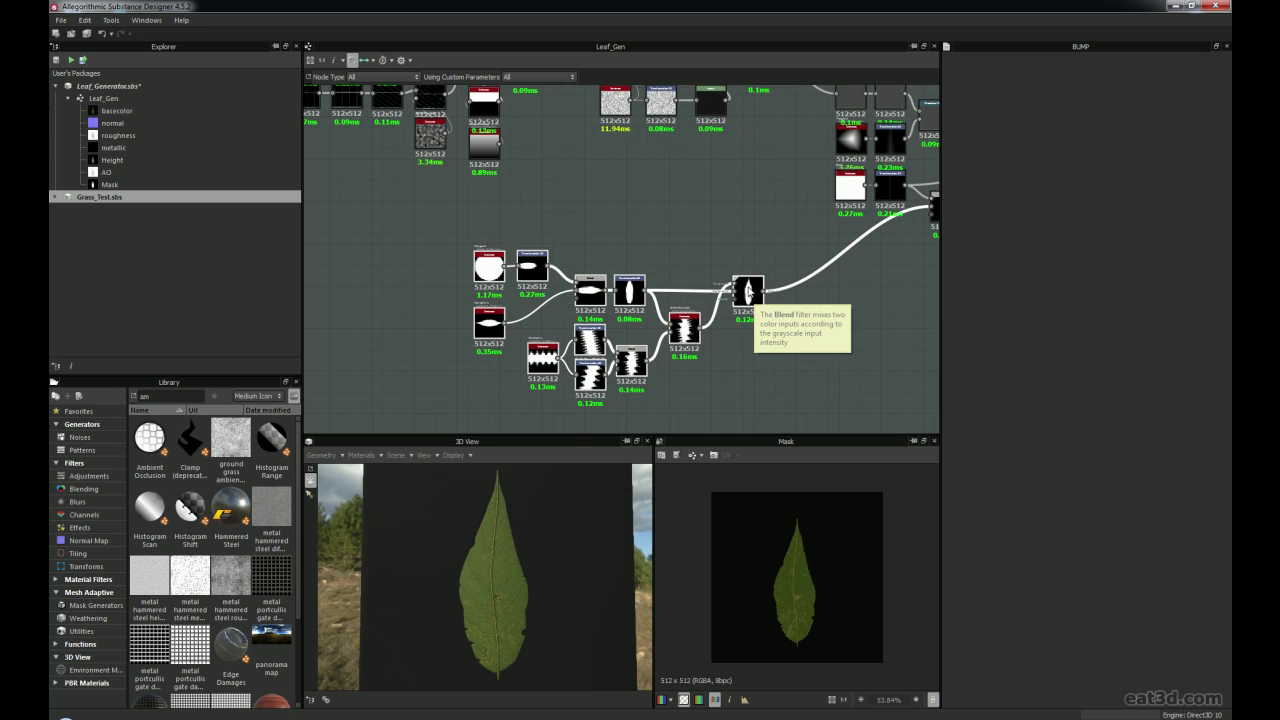
{"action": "left_click_drag", "start_coordinate": [425, 219], "coordinate": [750, 402]}
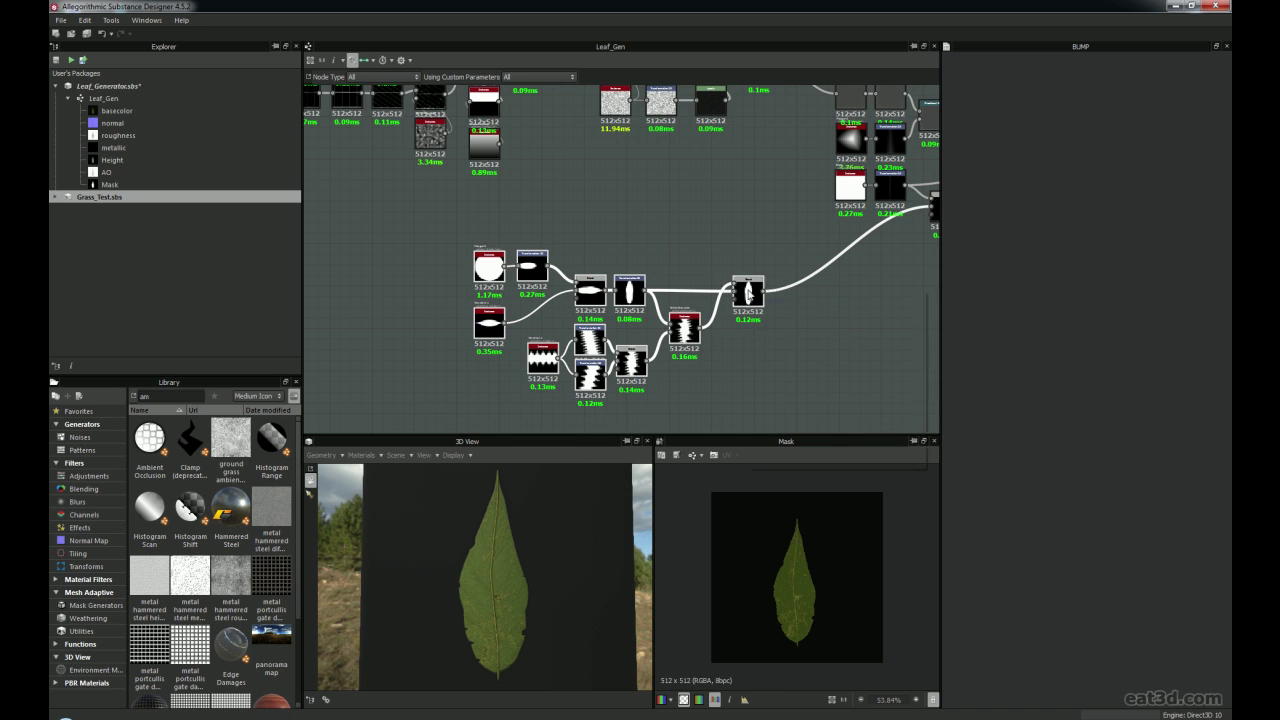
{"action": "right_click", "coordinate": [749, 291]}
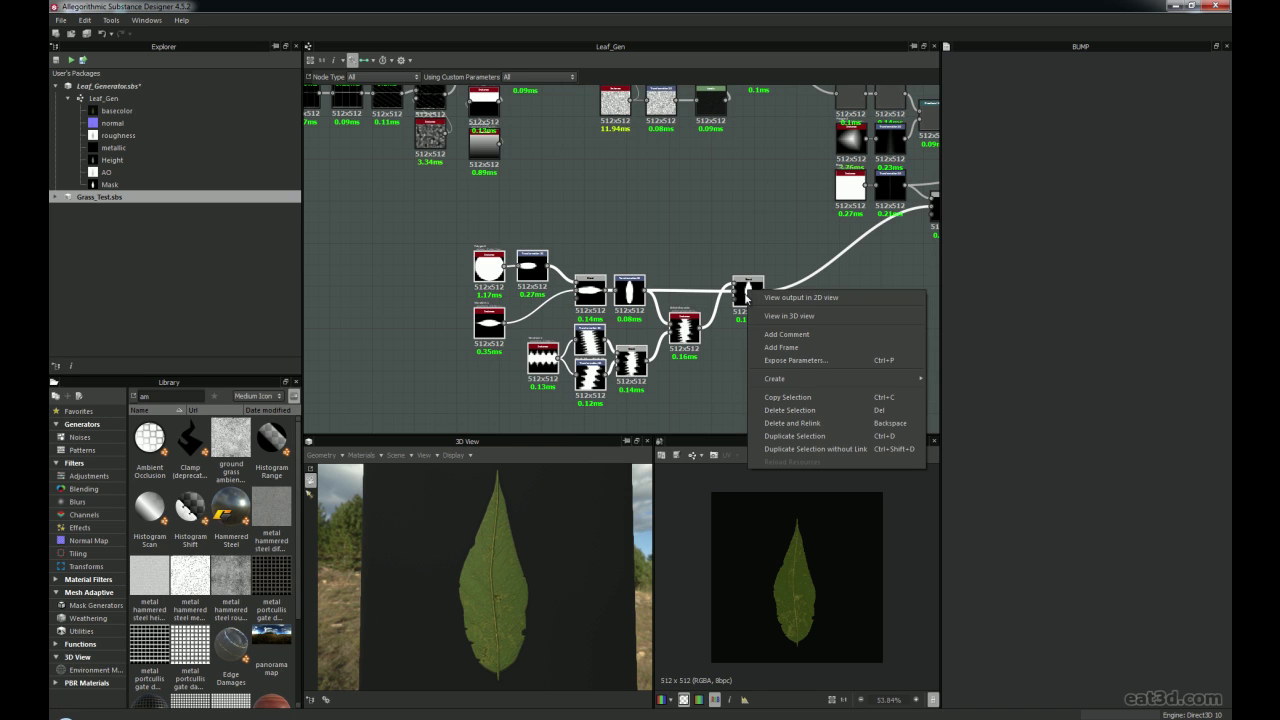
{"action": "left_click", "coordinate": [800, 348]}
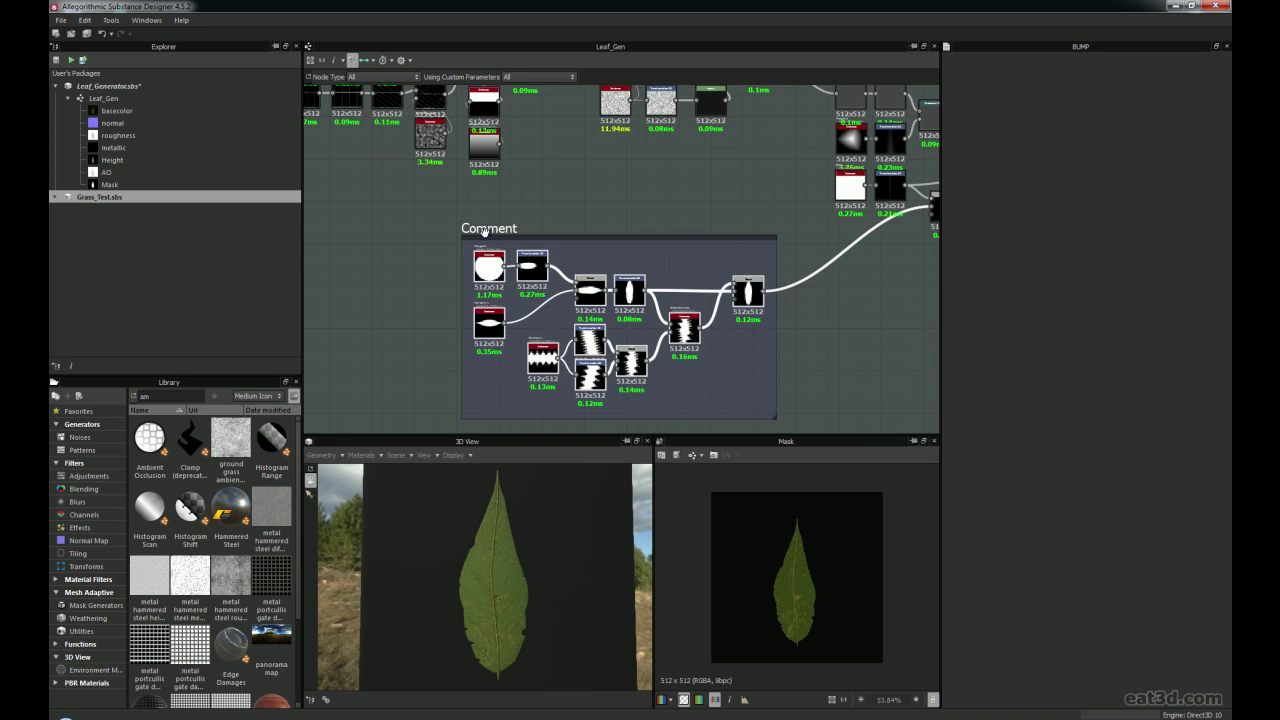
Title the frame around the leaf silhouette nodes "Shape Gen"
{"action": "left_click", "coordinate": [484, 229]}
{"action": "double_click", "coordinate": [1000, 111]}
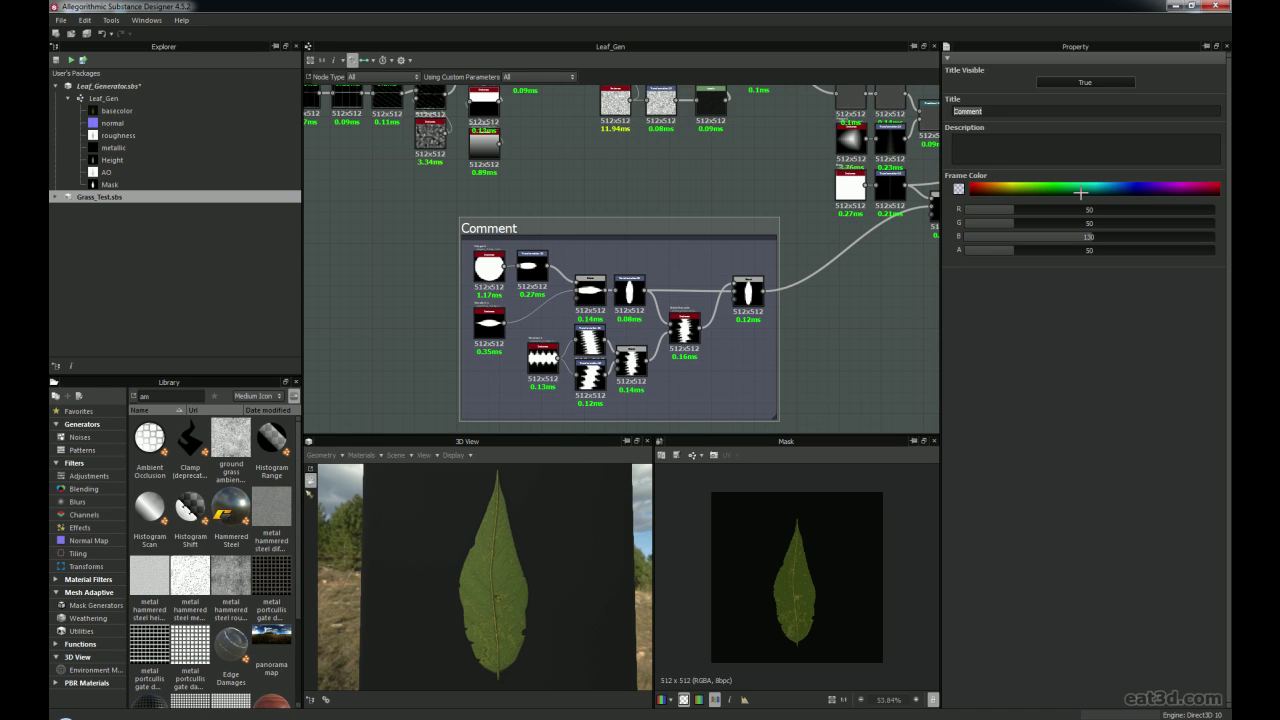
{"action": "type", "text": "Shape Gen"}
{"action": "key", "text": "Return"}
Shift the Shape Gen frame slightly together with the nodes inside it
{"action": "scroll", "coordinate": [545, 236], "scroll_direction": "down", "scroll_amount": 3}
{"action": "scroll", "coordinate": [514, 228], "scroll_direction": "up", "scroll_amount": 3}
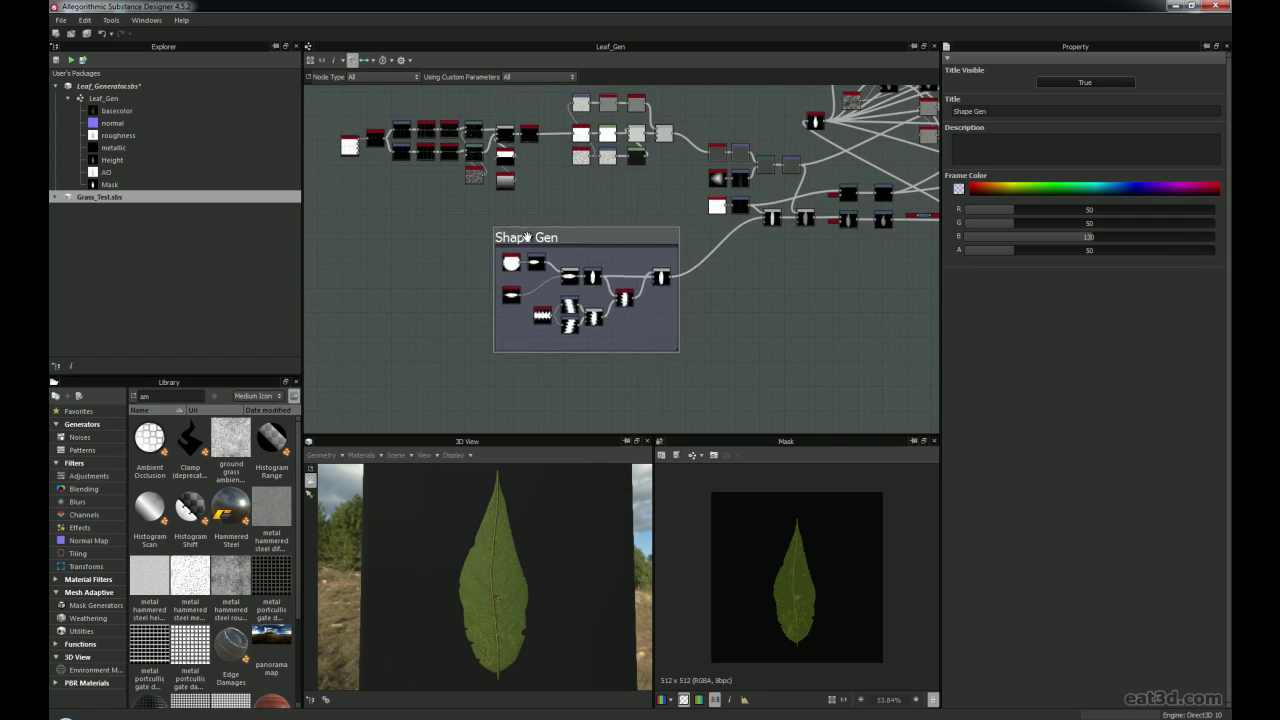
{"action": "left_click_drag", "start_coordinate": [492, 213], "coordinate": [496, 197]}
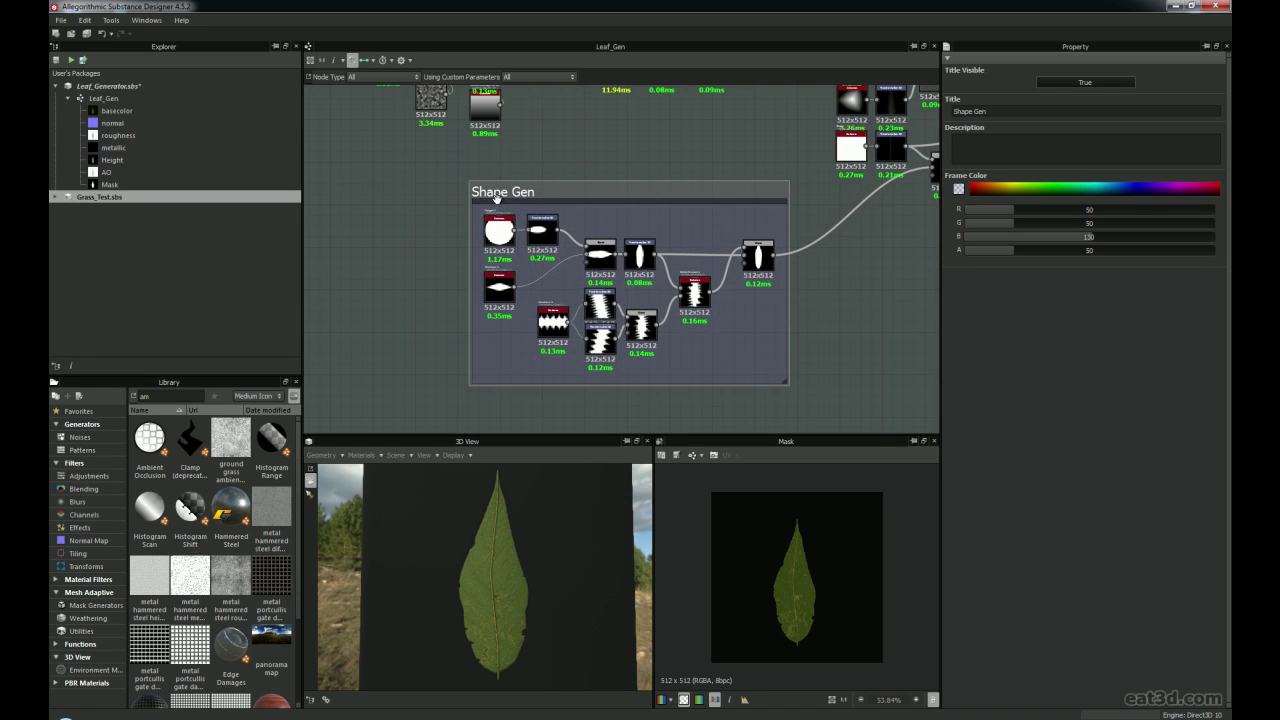
{"action": "scroll", "coordinate": [657, 300], "scroll_direction": "up", "scroll_amount": 2}
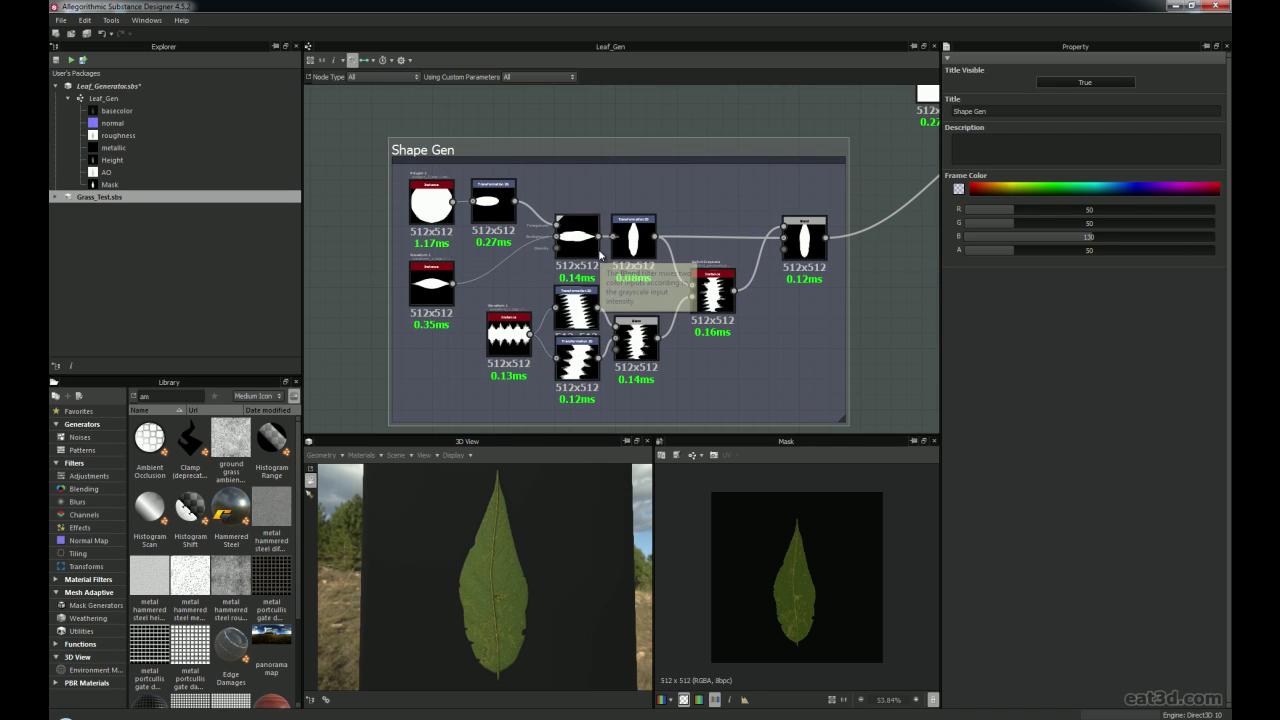
Select the two Directional Warp and Transformation 2D pairs between the leaf Blend nodes and examine them up close
{"action": "scroll", "coordinate": [567, 299], "scroll_direction": "down", "scroll_amount": 3}
{"action": "middle_click_drag", "start_coordinate": [793, 243], "coordinate": [486, 296]}
{"action": "scroll", "coordinate": [648, 274], "scroll_direction": "up", "scroll_amount": 4}
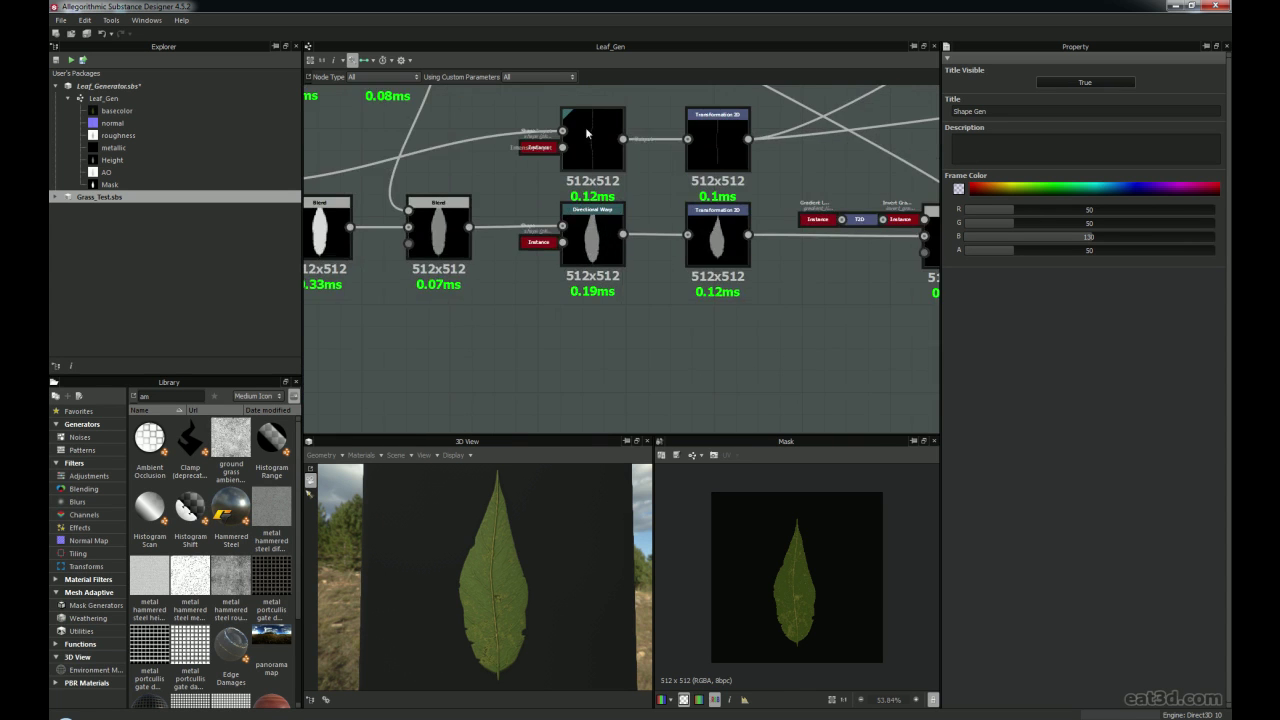
{"action": "middle_click_drag", "start_coordinate": [540, 100], "coordinate": [516, 171]}
{"action": "left_click_drag", "start_coordinate": [490, 143], "coordinate": [703, 316]}
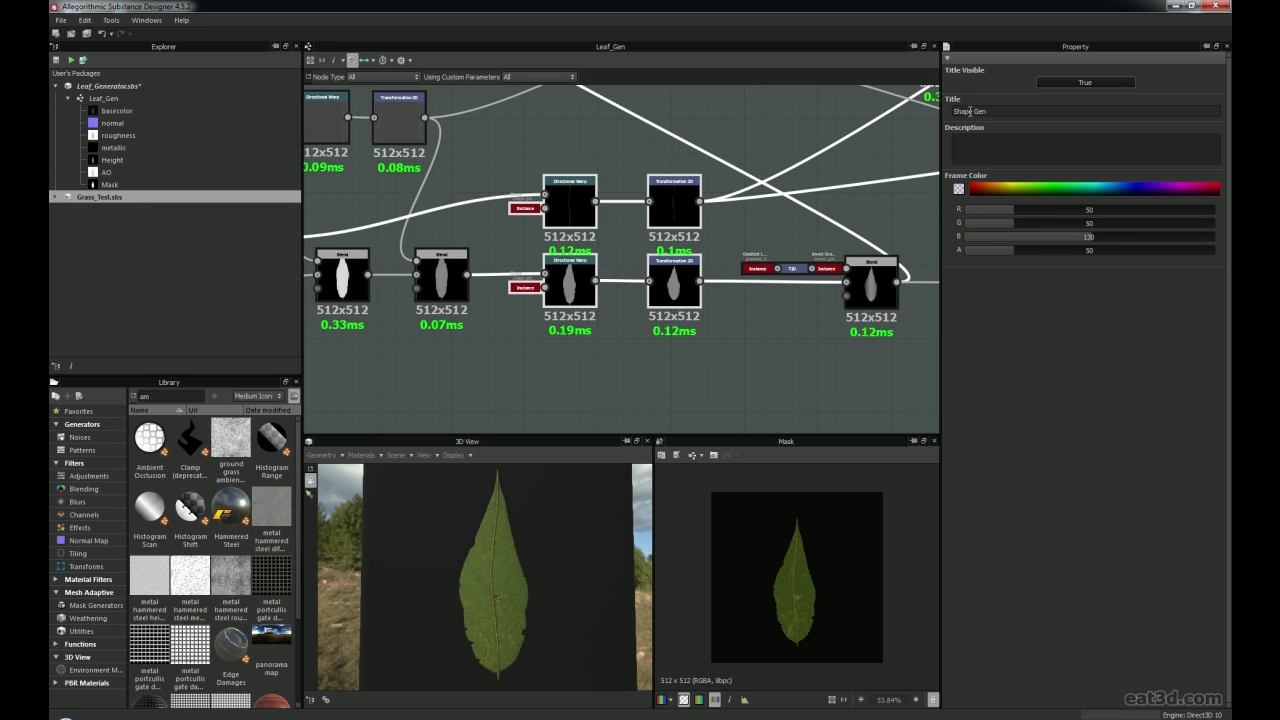
{"action": "scroll", "coordinate": [576, 293], "scroll_direction": "up", "scroll_amount": 2}
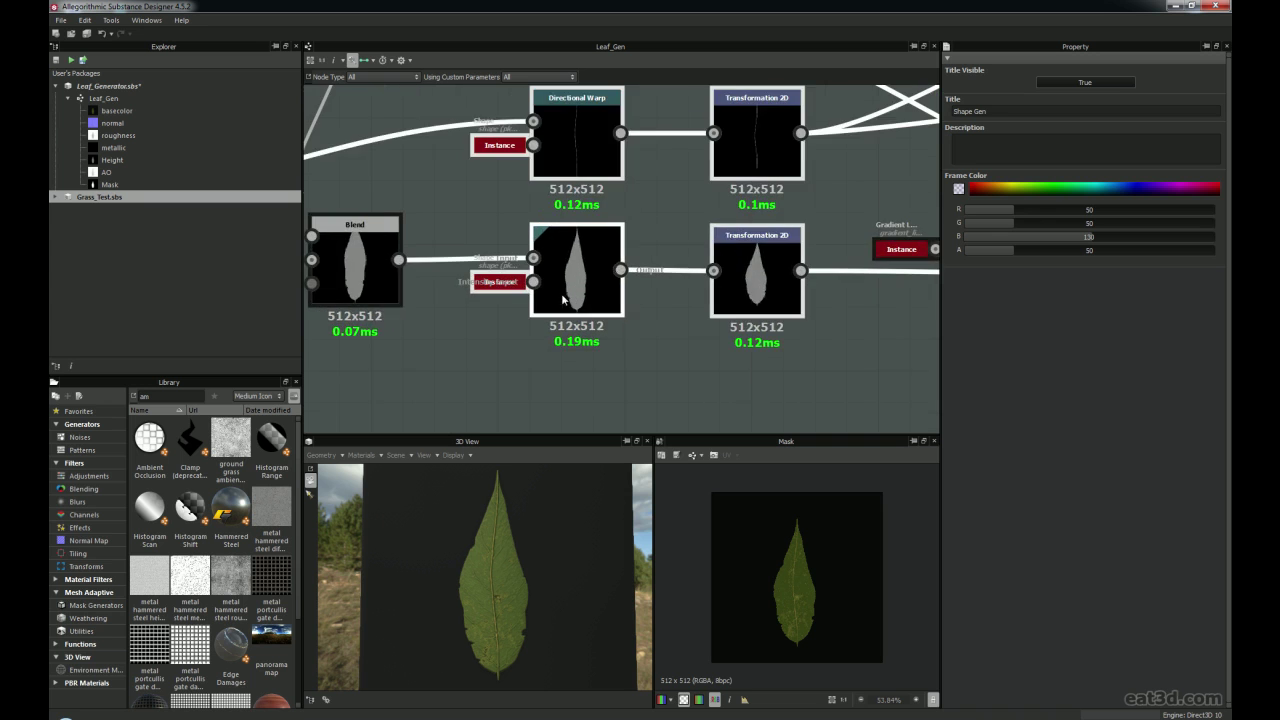
{"action": "scroll", "coordinate": [591, 265], "scroll_direction": "down", "scroll_amount": 3}
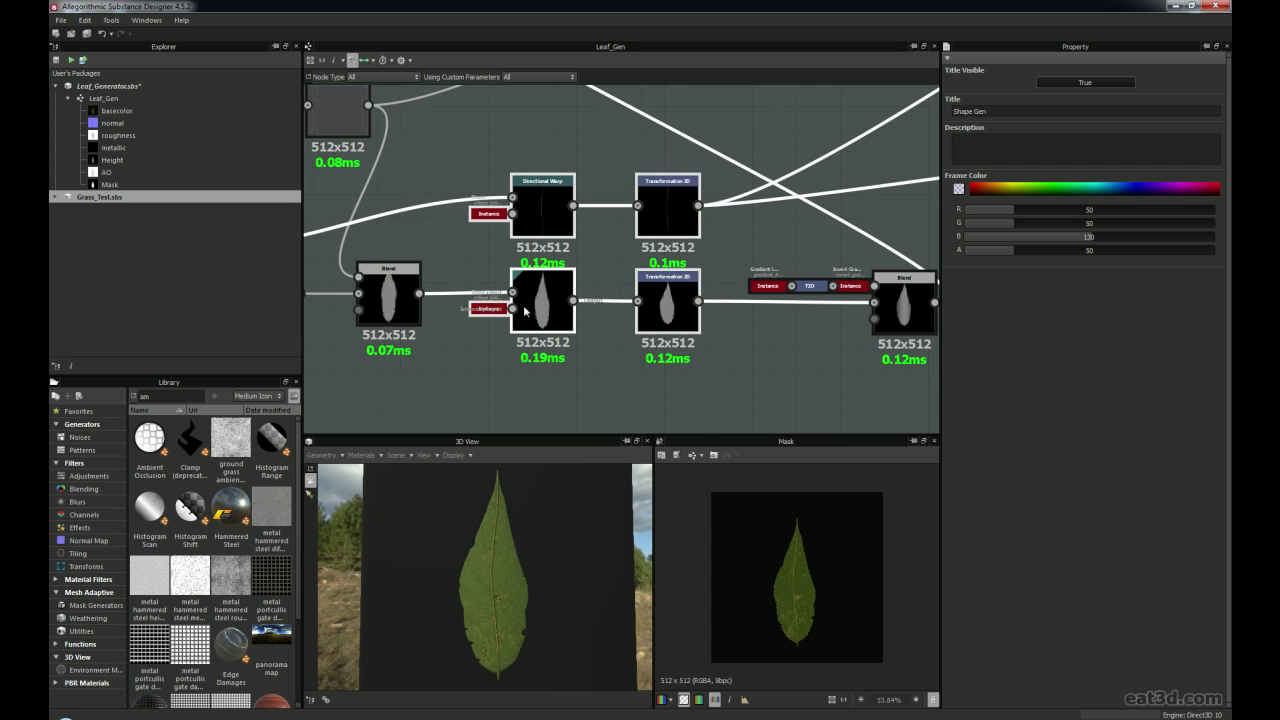
Review the Leaf_Gen network from its first nodes to its outputs, and view the leaf in 3D
{"action": "scroll", "coordinate": [490, 298], "scroll_direction": "down", "scroll_amount": 4}
{"action": "scroll", "coordinate": [503, 290], "scroll_direction": "down", "scroll_amount": 2}
{"action": "middle_click_drag", "start_coordinate": [503, 290], "coordinate": [777, 291]}
{"action": "scroll", "coordinate": [777, 291], "scroll_direction": "down", "scroll_amount": 1}
{"action": "middle_click_drag", "start_coordinate": [583, 280], "coordinate": [664, 281]}
{"action": "middle_click_drag", "start_coordinate": [778, 279], "coordinate": [661, 280]}
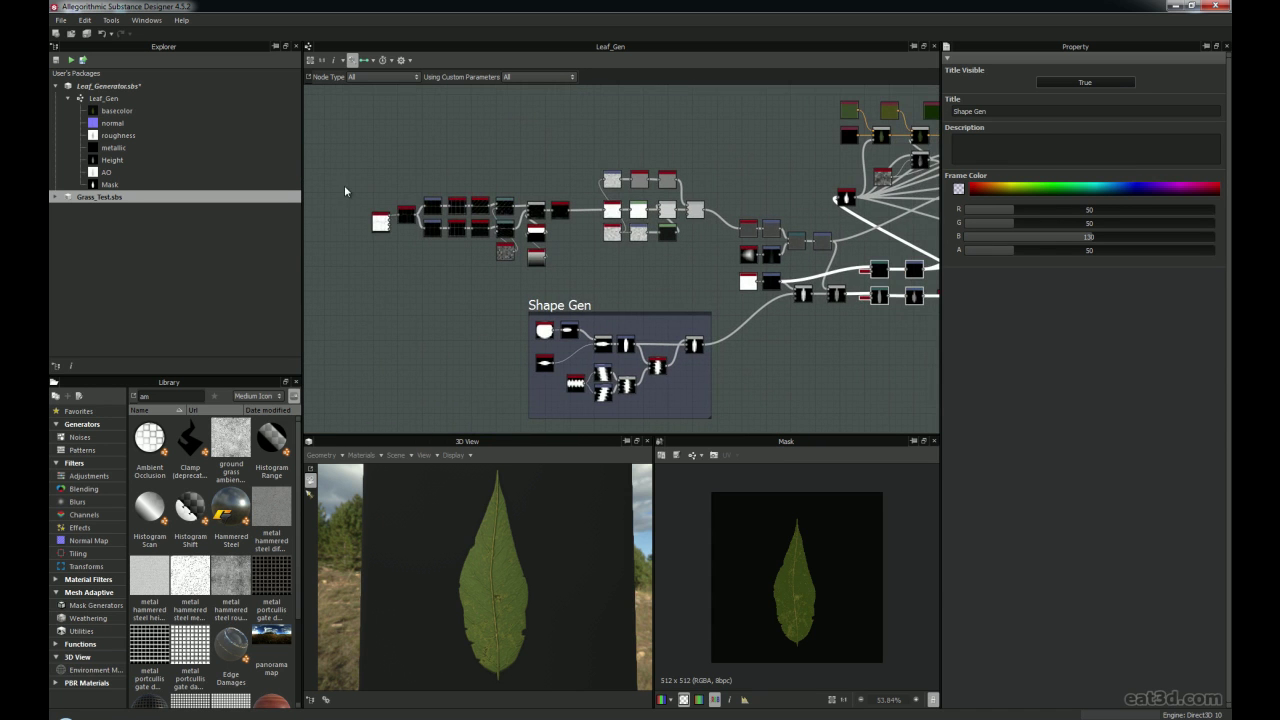
{"action": "middle_click_drag", "start_coordinate": [783, 270], "coordinate": [579, 266]}
{"action": "scroll", "coordinate": [713, 297], "scroll_direction": "up", "scroll_amount": 2}
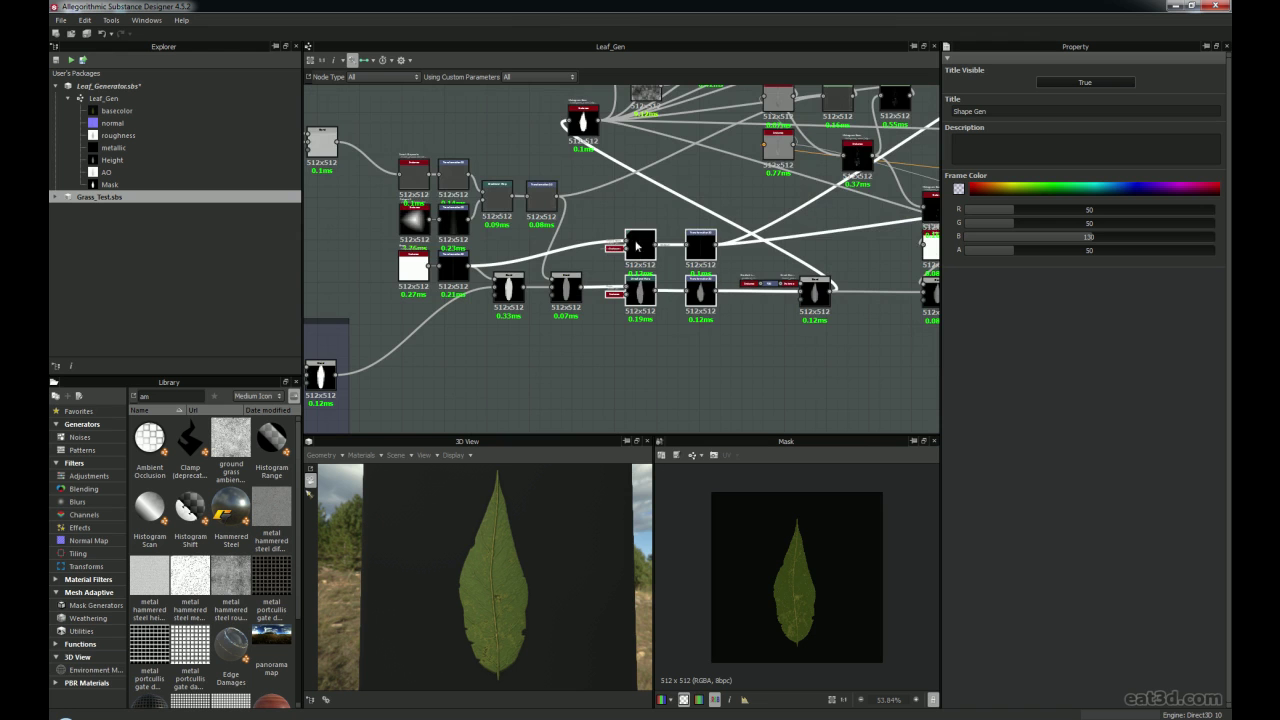
{"action": "scroll", "coordinate": [681, 314], "scroll_direction": "down", "scroll_amount": 3}
{"action": "scroll", "coordinate": [654, 306], "scroll_direction": "up", "scroll_amount": 2}
{"action": "scroll", "coordinate": [594, 306], "scroll_direction": "up", "scroll_amount": 2}
{"action": "scroll", "coordinate": [594, 306], "scroll_direction": "down", "scroll_amount": 5}
{"action": "scroll", "coordinate": [637, 278], "scroll_direction": "up", "scroll_amount": 2}
{"action": "middle_click_drag", "start_coordinate": [591, 296], "coordinate": [666, 292]}
{"action": "scroll", "coordinate": [664, 300], "scroll_direction": "down", "scroll_amount": 1}
{"action": "left_click_drag", "start_coordinate": [516, 570], "coordinate": [513, 577]}
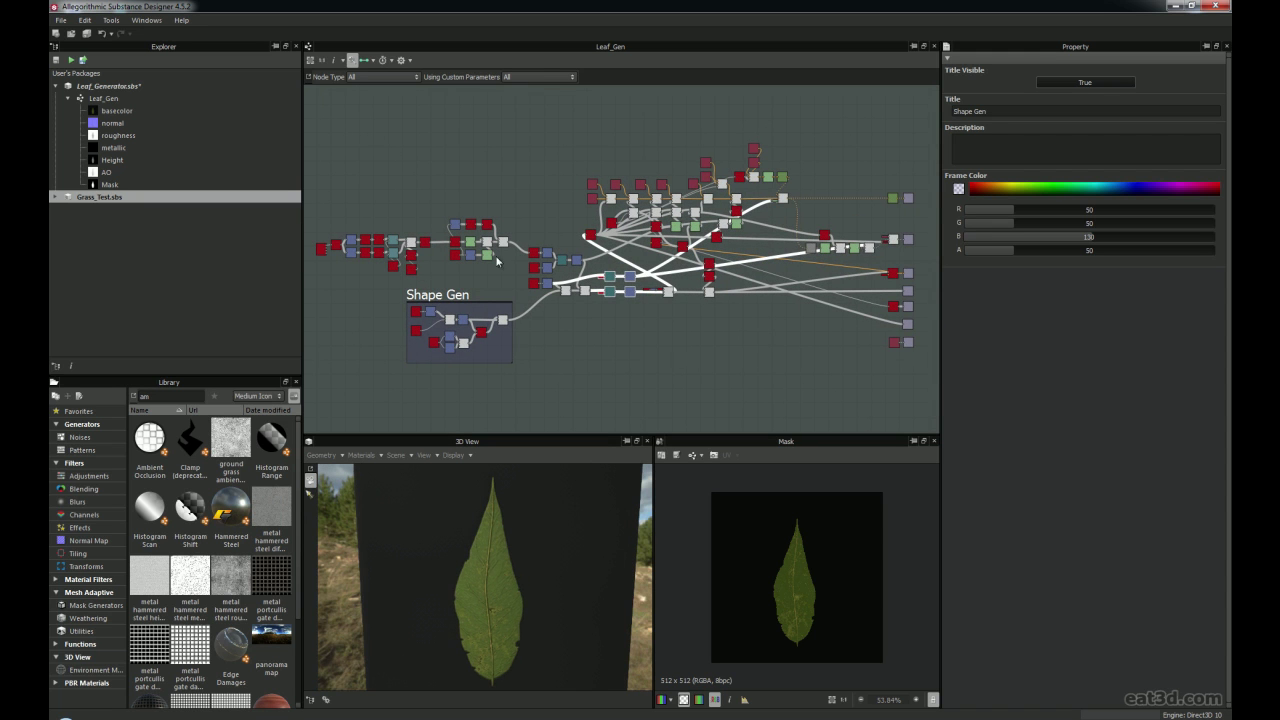
Collapse the Leaf_Gen output list and save the Leaf_Generator.sbs package
{"action": "left_click", "coordinate": [67, 98]}
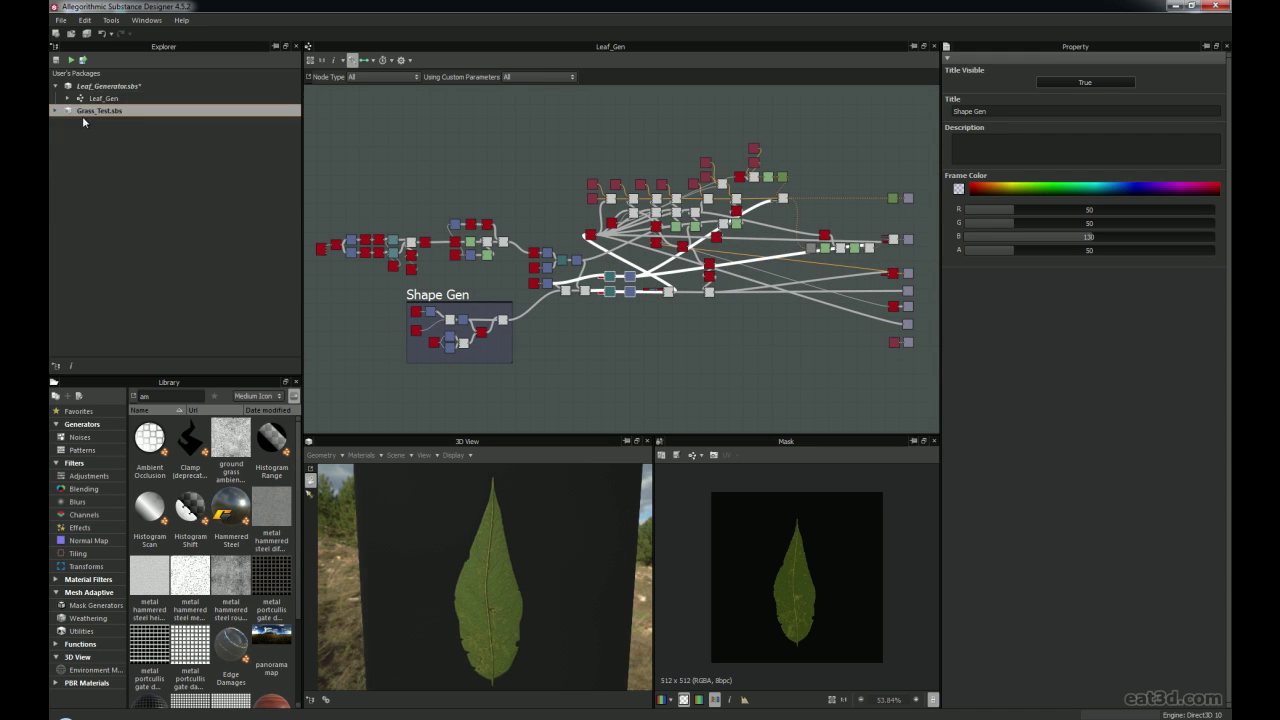
{"action": "left_click", "coordinate": [60, 20]}
{"action": "left_click", "coordinate": [105, 89]}
{"action": "left_click", "coordinate": [107, 88]}
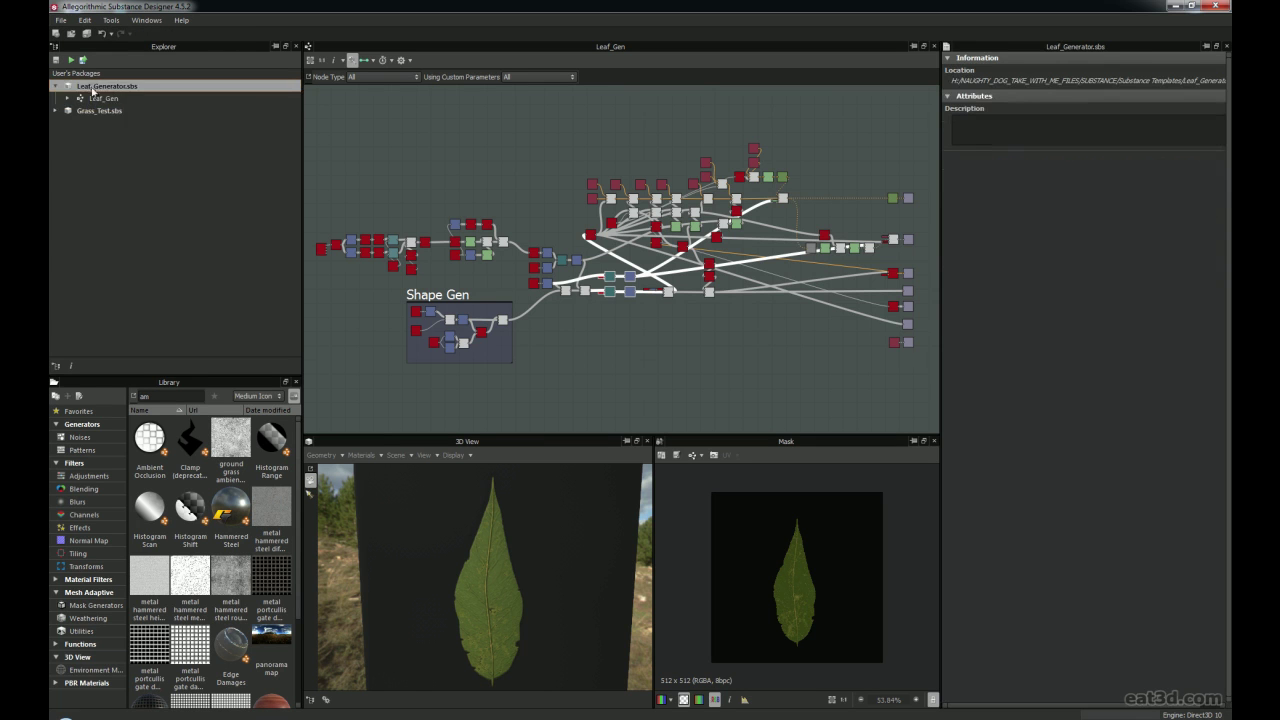
Open the Grass_Test graph from the Grass_Test.sbs package and tilt the grass ground in the 3D view
{"action": "left_click", "coordinate": [100, 99]}
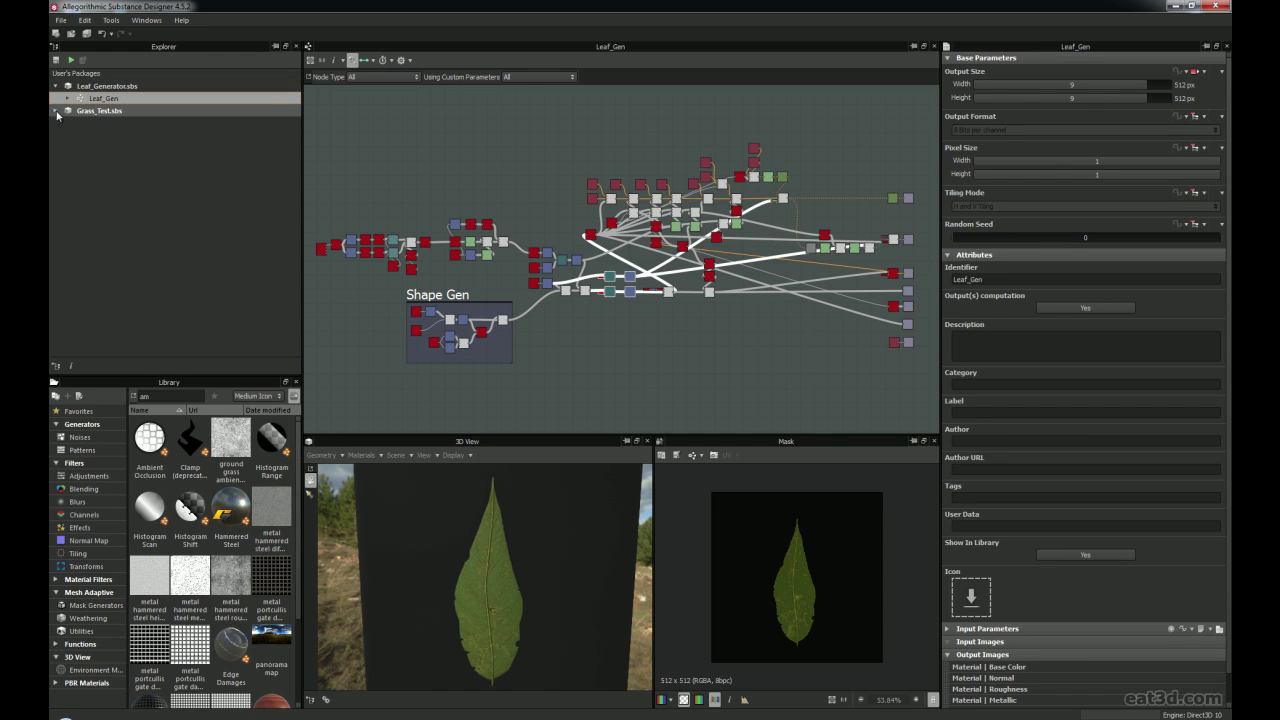
{"action": "left_click", "coordinate": [56, 111]}
{"action": "double_click", "coordinate": [82, 124]}
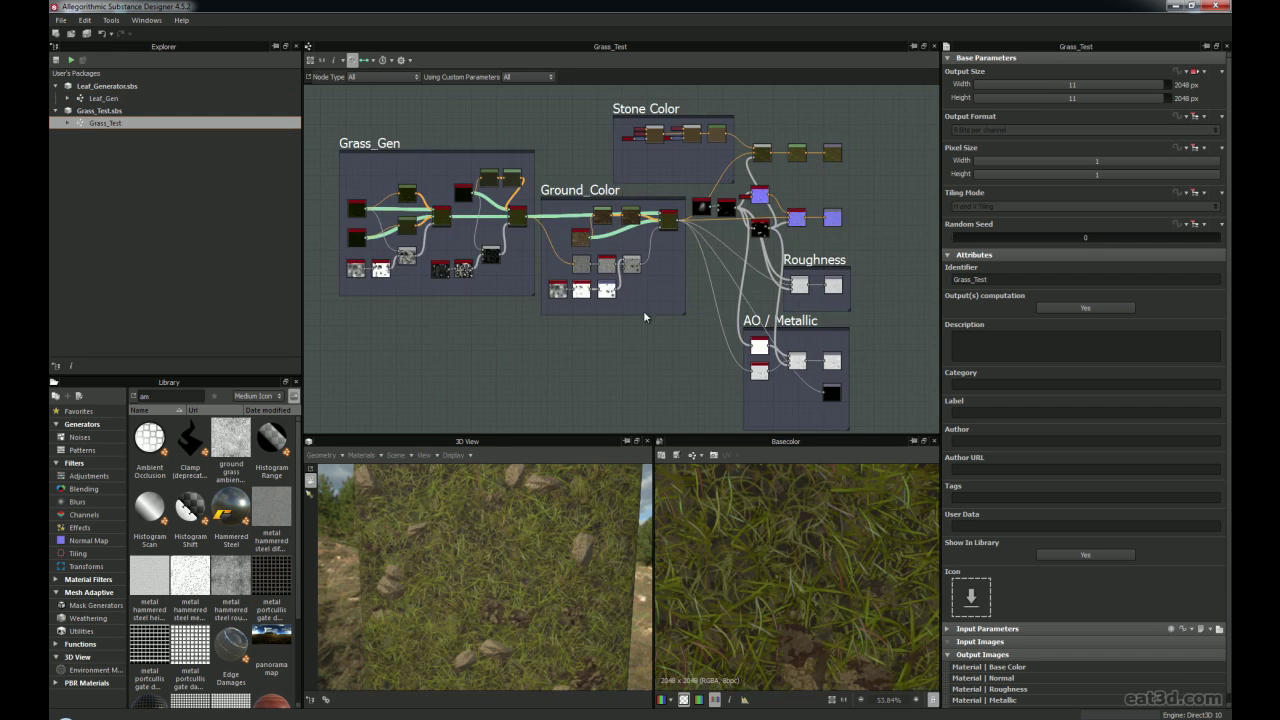
{"action": "mouse_move", "coordinate": [478, 540]}
{"action": "left_mouse_down"}
{"action": "mouse_move", "coordinate": [480, 474]}
{"action": "mouse_move", "coordinate": [507, 578]}
{"action": "mouse_move", "coordinate": [504, 542]}
{"action": "mouse_move", "coordinate": [458, 541]}
{"action": "mouse_move", "coordinate": [504, 540]}
{"action": "mouse_move", "coordinate": [501, 561]}
{"action": "mouse_move", "coordinate": [504, 532]}
{"action": "mouse_move", "coordinate": [525, 600]}
{"action": "mouse_move", "coordinate": [522, 565]}
{"action": "mouse_move", "coordinate": [513, 574]}
{"action": "mouse_move", "coordinate": [490, 545]}
{"action": "left_mouse_up"}
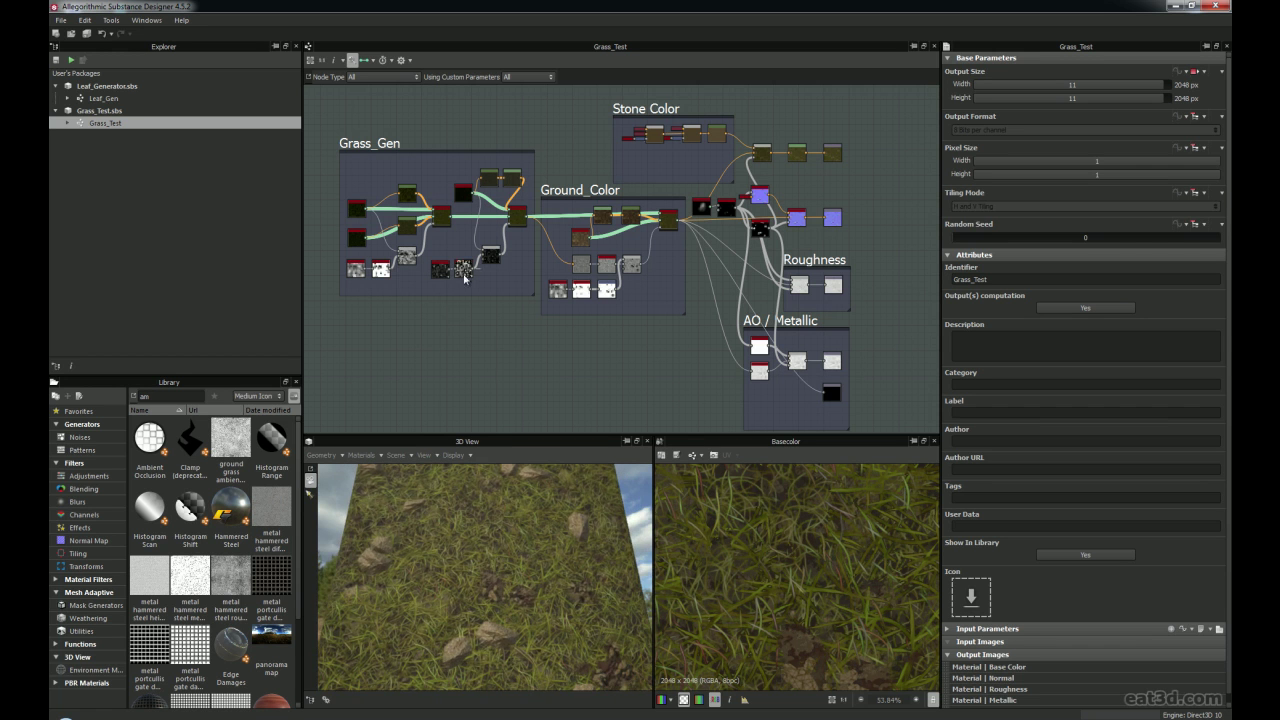
Inspect the Grass_Blades_Generator instance in the Grass_Gen frame and its parameters
{"action": "middle_click_drag", "start_coordinate": [458, 316], "coordinate": [530, 348]}
{"action": "scroll", "coordinate": [463, 245], "scroll_direction": "up", "scroll_amount": 3}
{"action": "scroll", "coordinate": [463, 245], "scroll_direction": "up", "scroll_amount": 8}
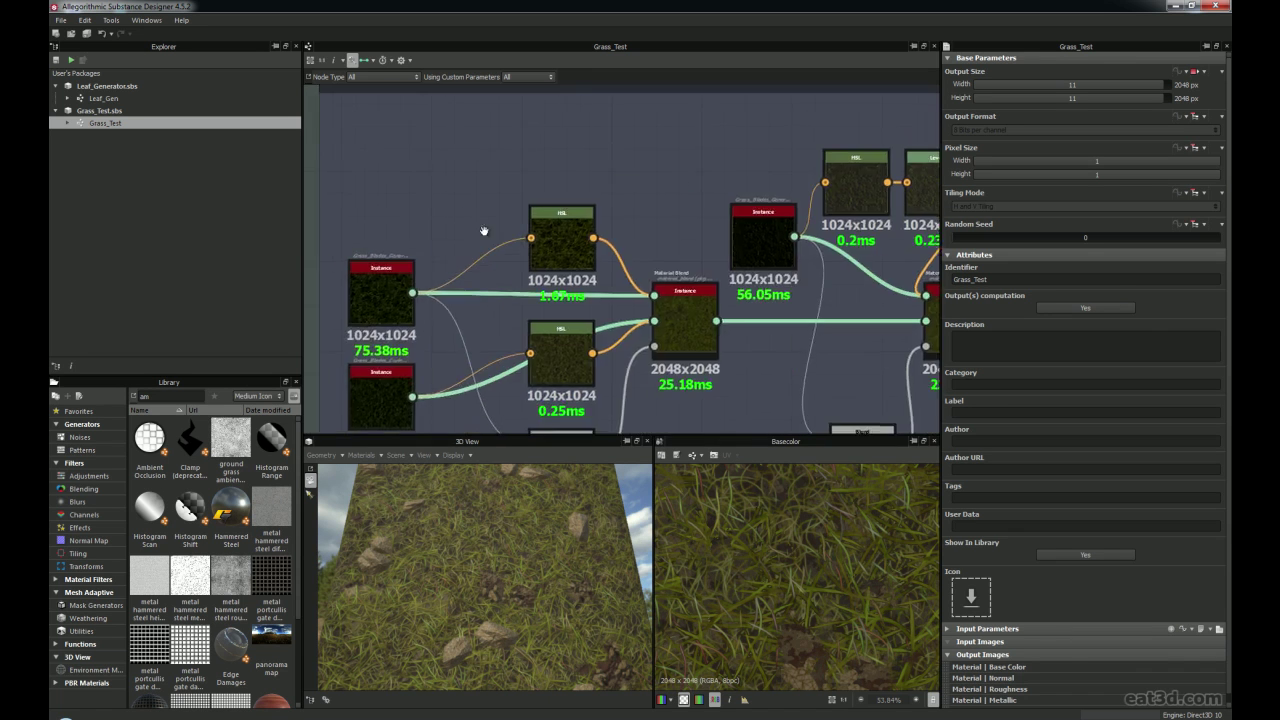
{"action": "left_click", "coordinate": [588, 238]}
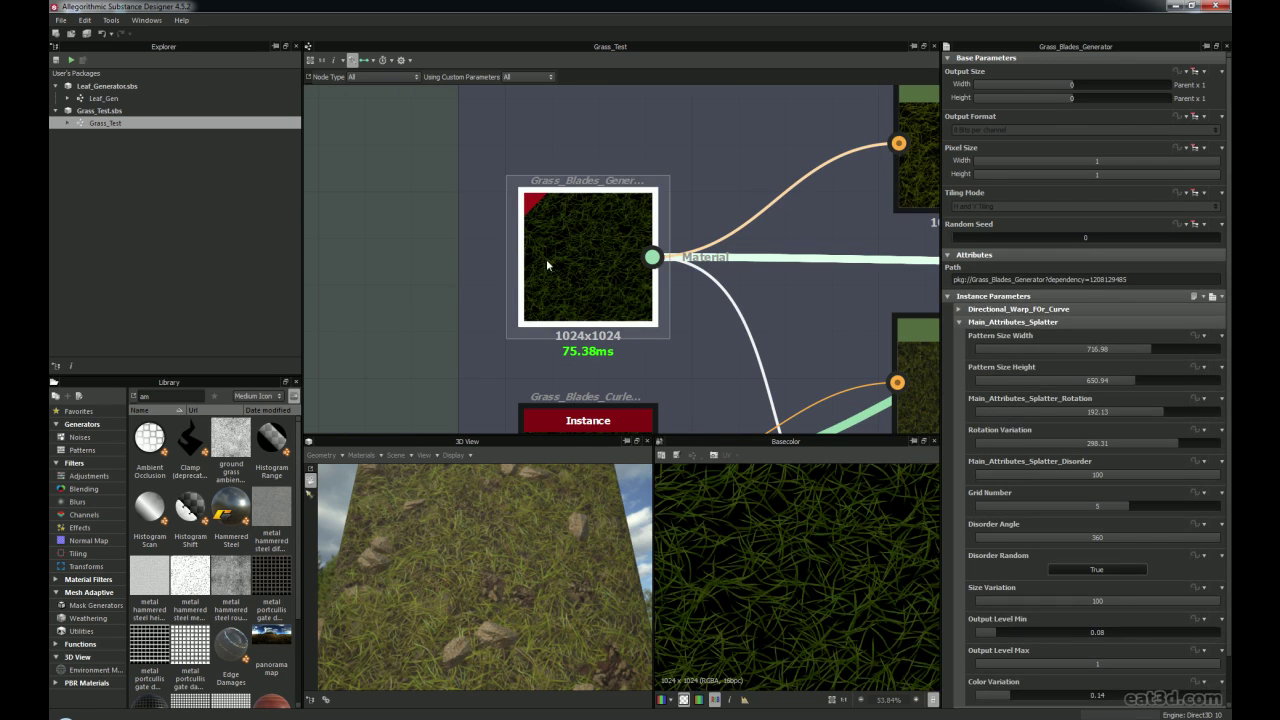
{"action": "scroll", "coordinate": [595, 292], "scroll_direction": "down", "scroll_amount": 5}
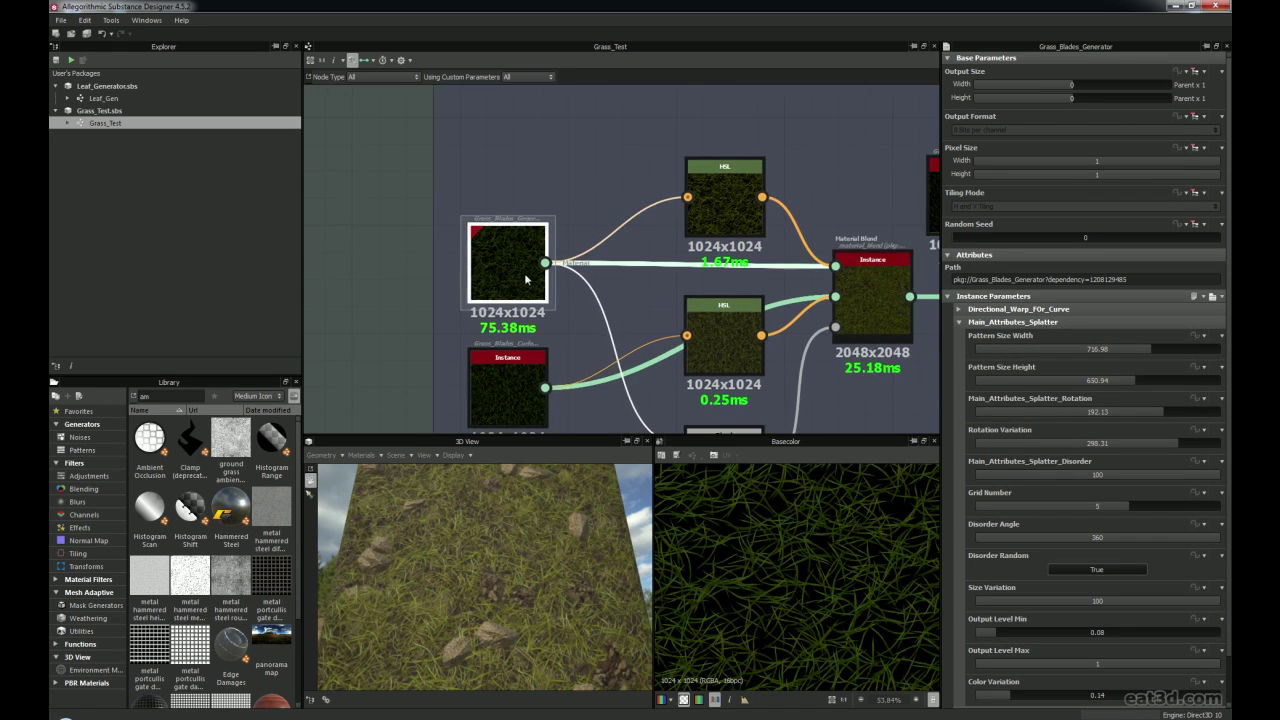
Open the graph referenced by the selected Grass_Blades_Generator instance
{"action": "right_click", "coordinate": [509, 258]}
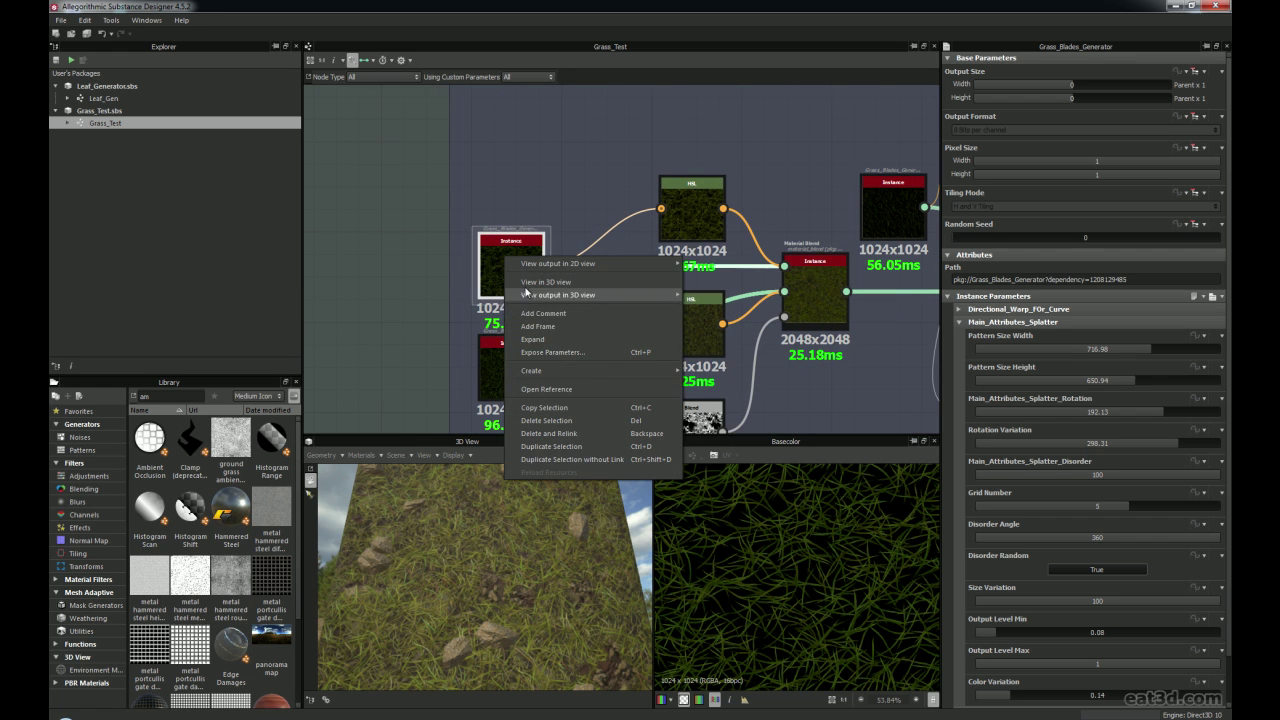
{"action": "left_click", "coordinate": [566, 389]}
{"action": "left_click", "coordinate": [628, 380]}
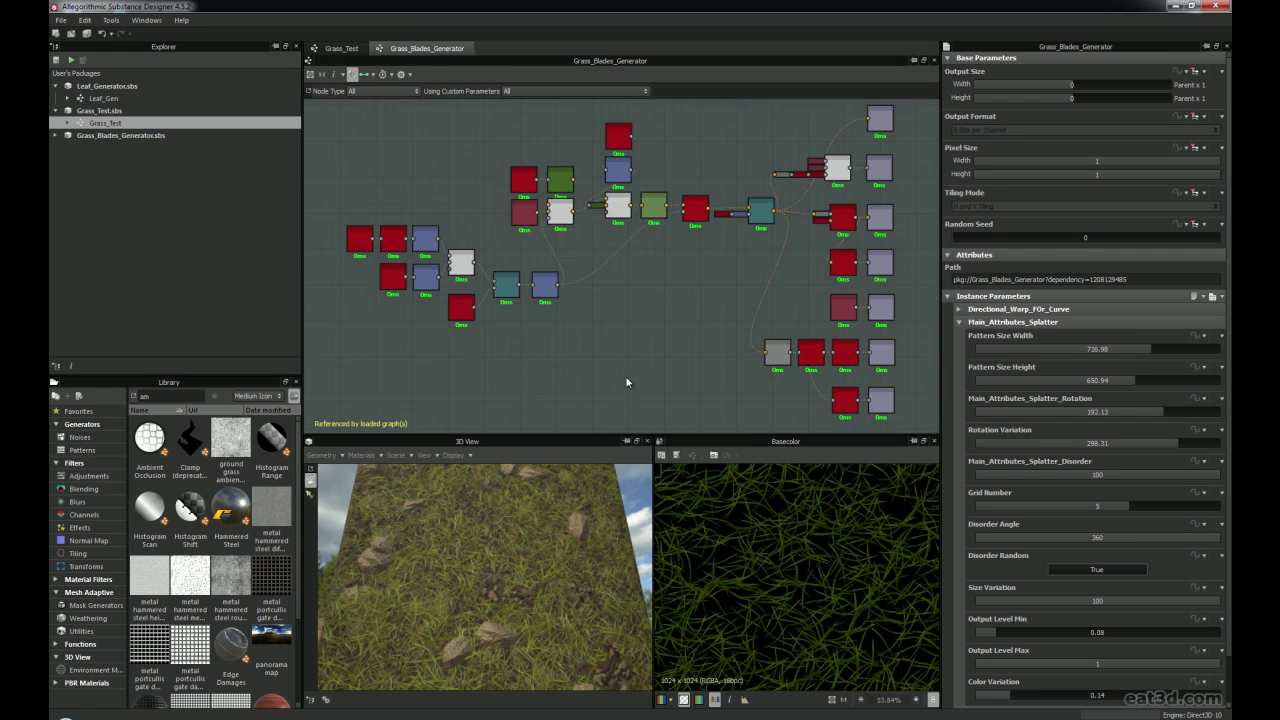
Examine how the Grass_Blades_Generator graph shapes, colours and splatters the grass blades
{"action": "scroll", "coordinate": [598, 312], "scroll_direction": "up", "scroll_amount": 4}
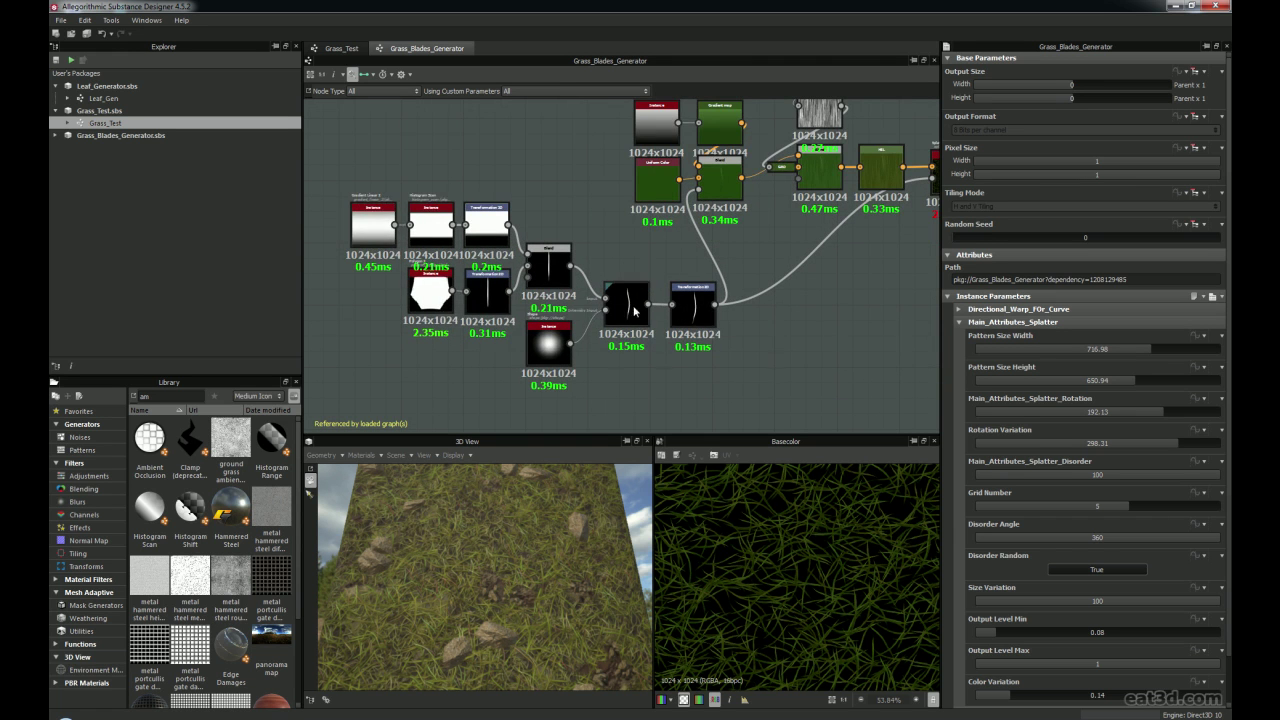
{"action": "scroll", "coordinate": [704, 310], "scroll_direction": "up", "scroll_amount": 2}
{"action": "middle_click_drag", "start_coordinate": [763, 220], "coordinate": [544, 390]}
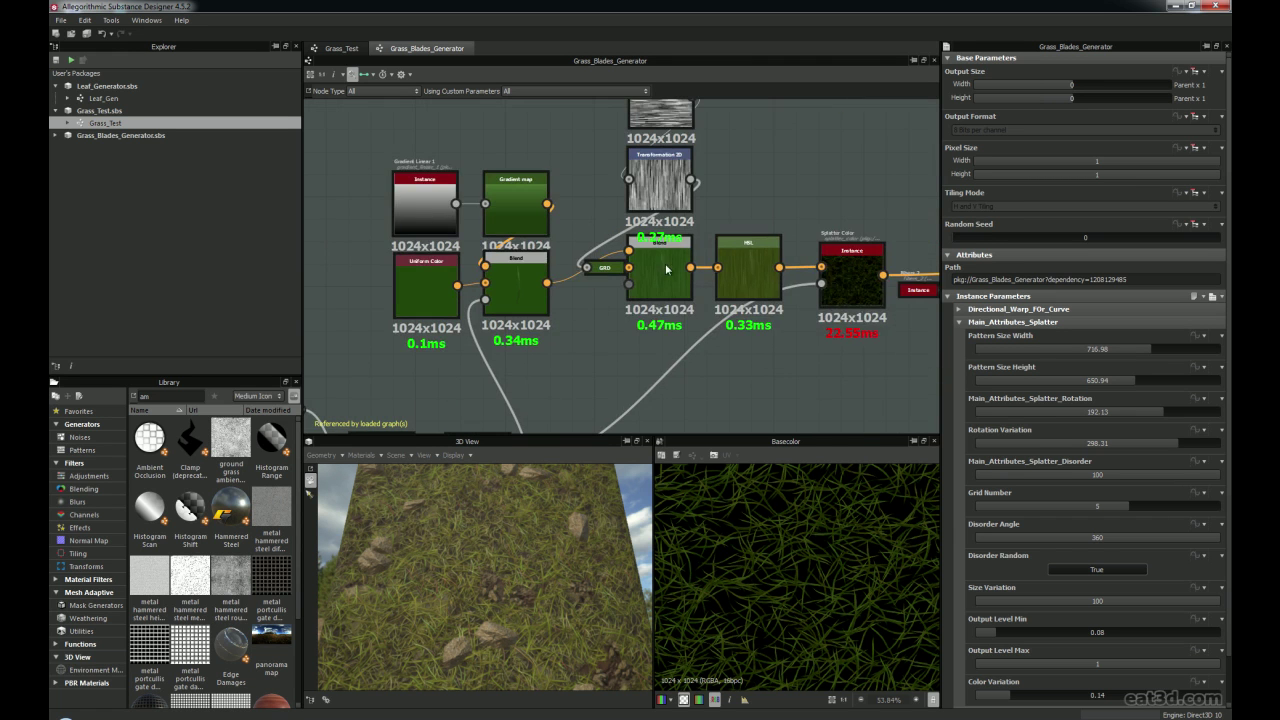
{"action": "scroll", "coordinate": [668, 263], "scroll_direction": "down", "scroll_amount": 3}
{"action": "middle_click_drag", "start_coordinate": [685, 178], "coordinate": [521, 181]}
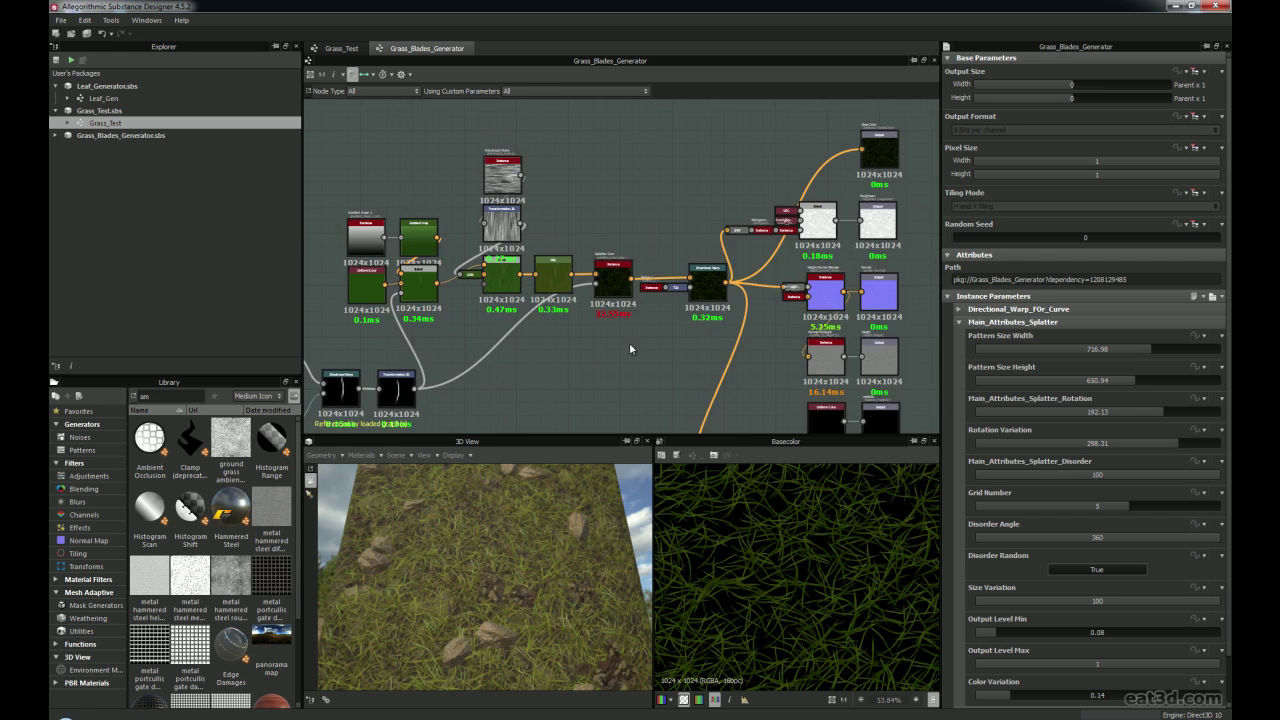
{"action": "middle_click_drag", "start_coordinate": [630, 348], "coordinate": [574, 346]}
{"action": "middle_click_drag", "start_coordinate": [707, 277], "coordinate": [539, 214]}
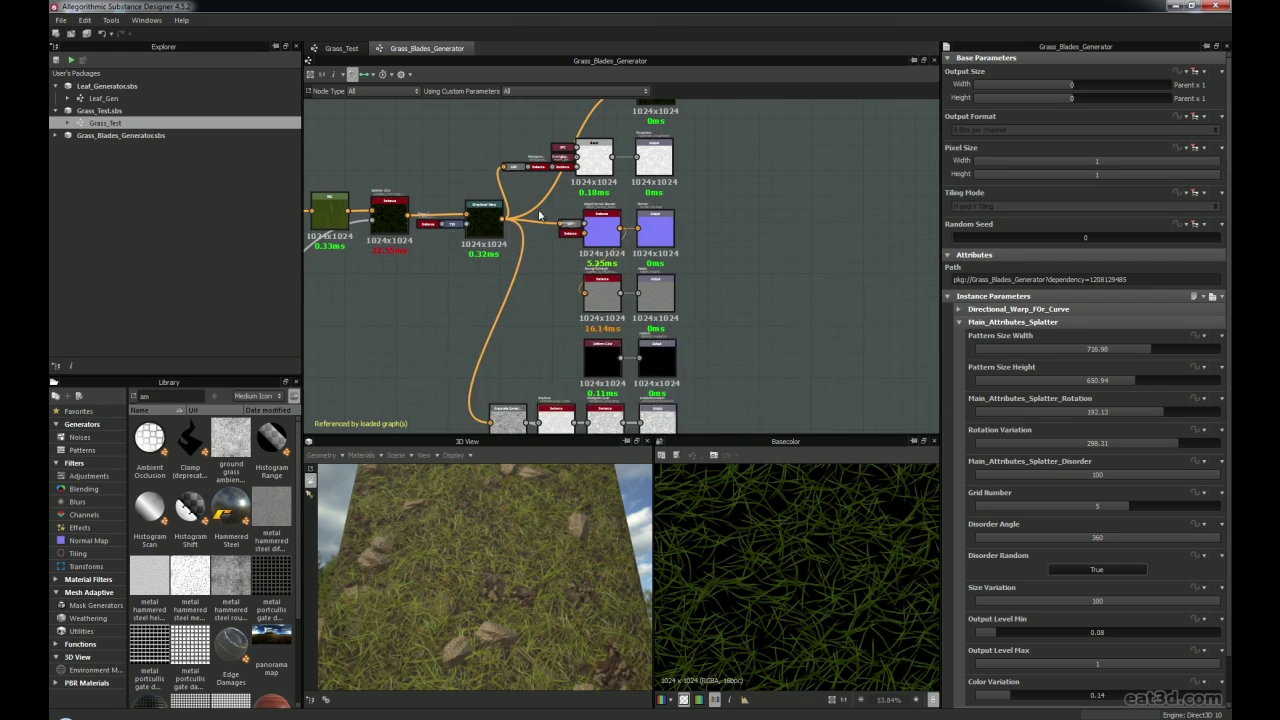
Preview the Directional Warp after the Splatter Color node and examine the output branches it feeds
{"action": "double_click", "coordinate": [484, 218]}
{"action": "middle_click_drag", "start_coordinate": [620, 226], "coordinate": [606, 300]}
{"action": "scroll", "coordinate": [606, 300], "scroll_direction": "up", "scroll_amount": 3}
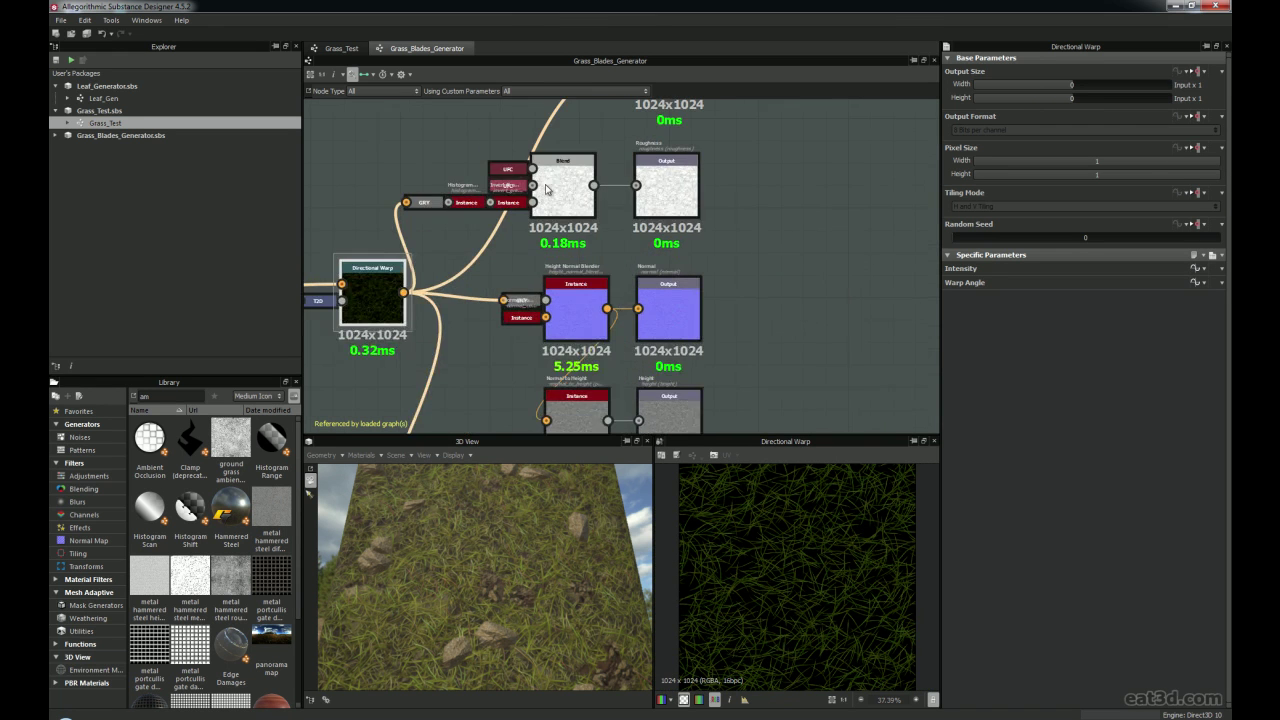
{"action": "scroll", "coordinate": [673, 310], "scroll_direction": "down", "scroll_amount": 2}
{"action": "middle_click_drag", "start_coordinate": [695, 338], "coordinate": [749, 217]}
{"action": "middle_click_drag", "start_coordinate": [655, 389], "coordinate": [729, 334]}
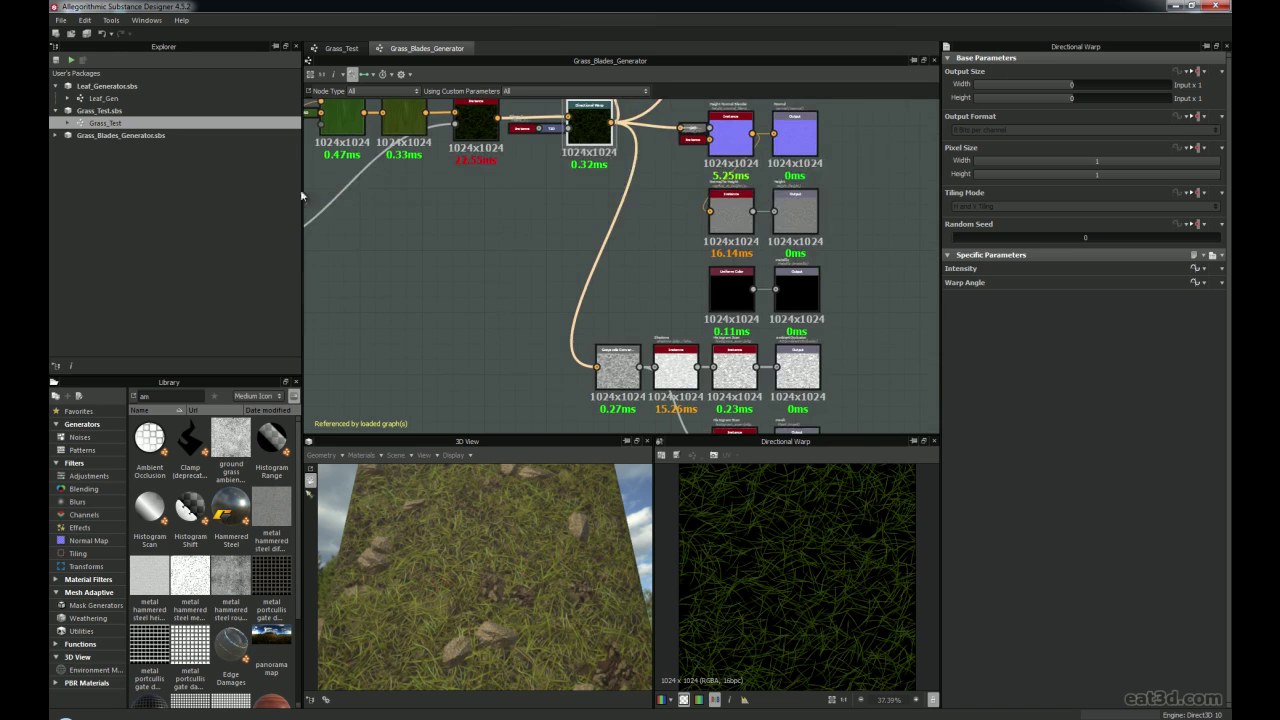
Return to the Grass_Test graph, add a Grass_Blades_Generator instance beside the existing grass nodes, and preview its output
{"action": "double_click", "coordinate": [83, 123]}
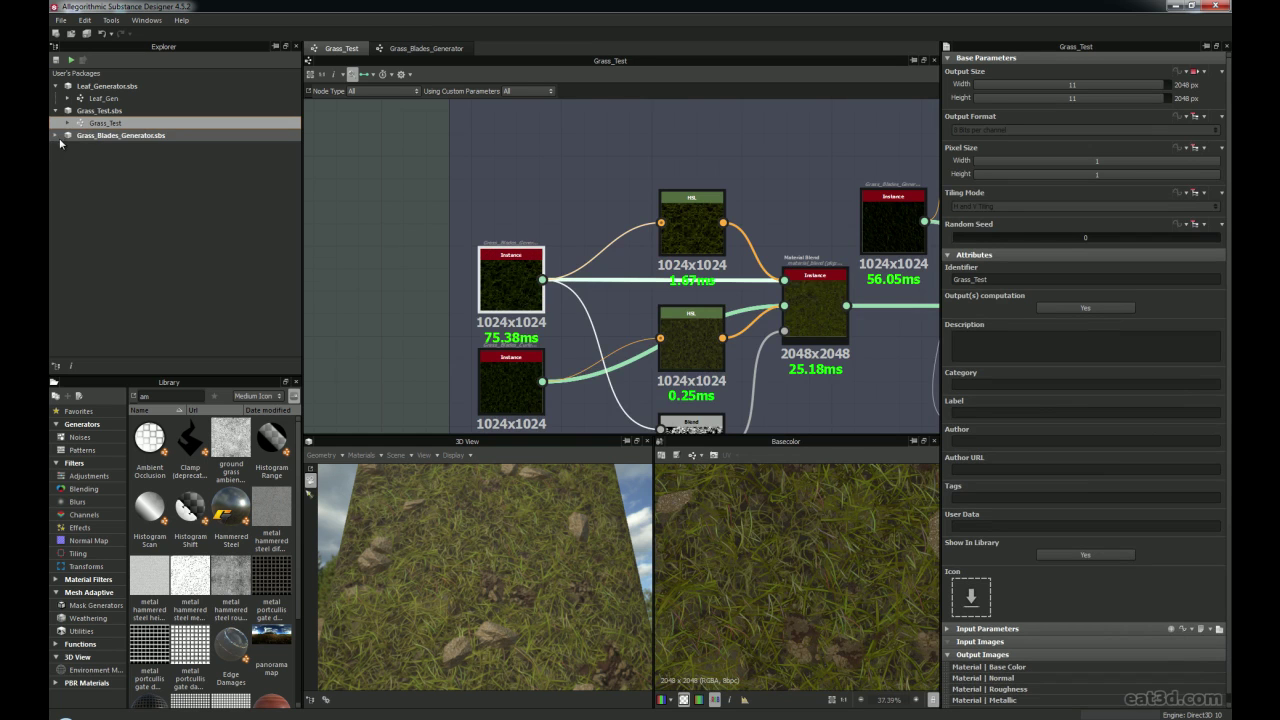
{"action": "double_click", "coordinate": [85, 136]}
{"action": "left_click", "coordinate": [178, 149]}
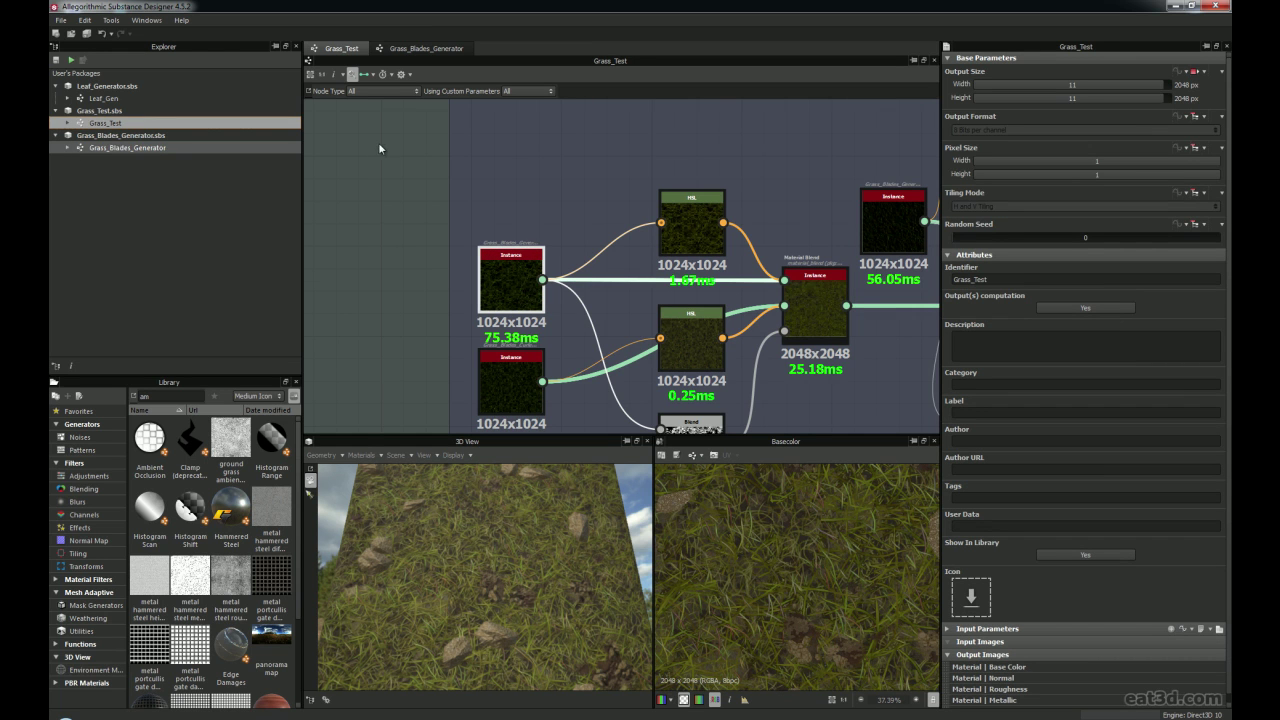
{"action": "scroll", "coordinate": [398, 178], "scroll_direction": "down", "scroll_amount": 5}
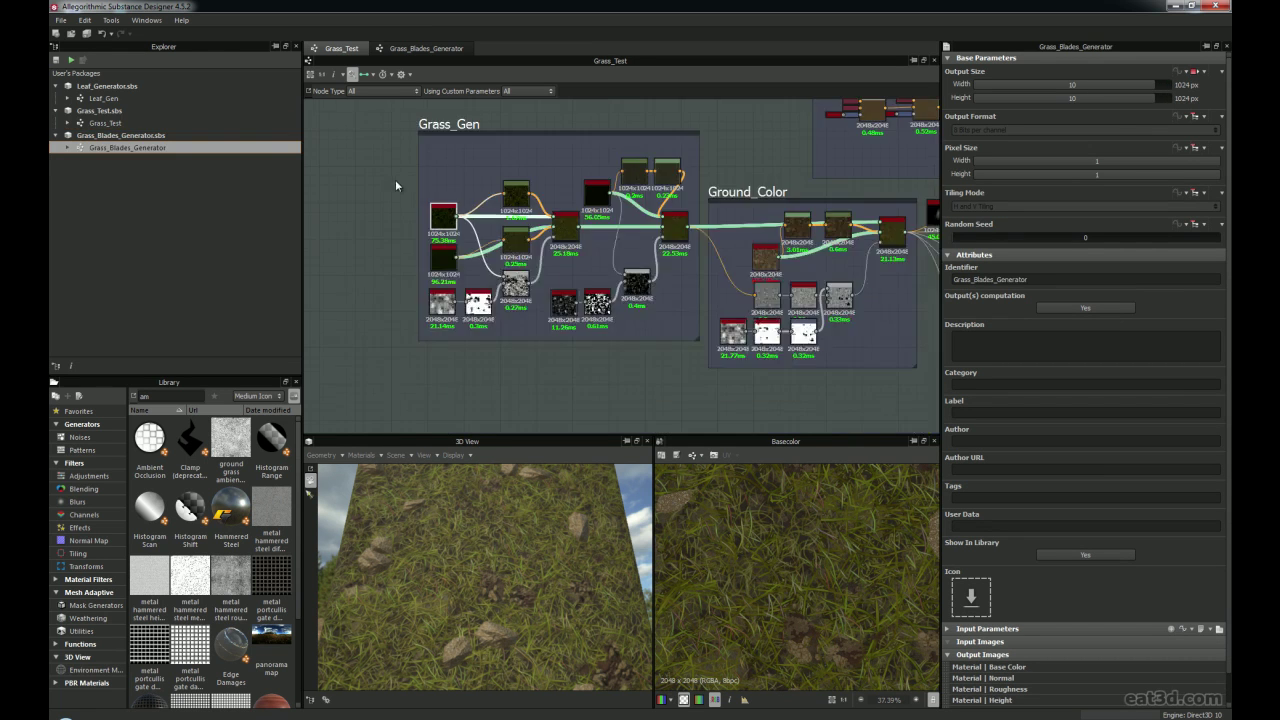
{"action": "left_click_drag", "start_coordinate": [84, 151], "coordinate": [446, 155]}
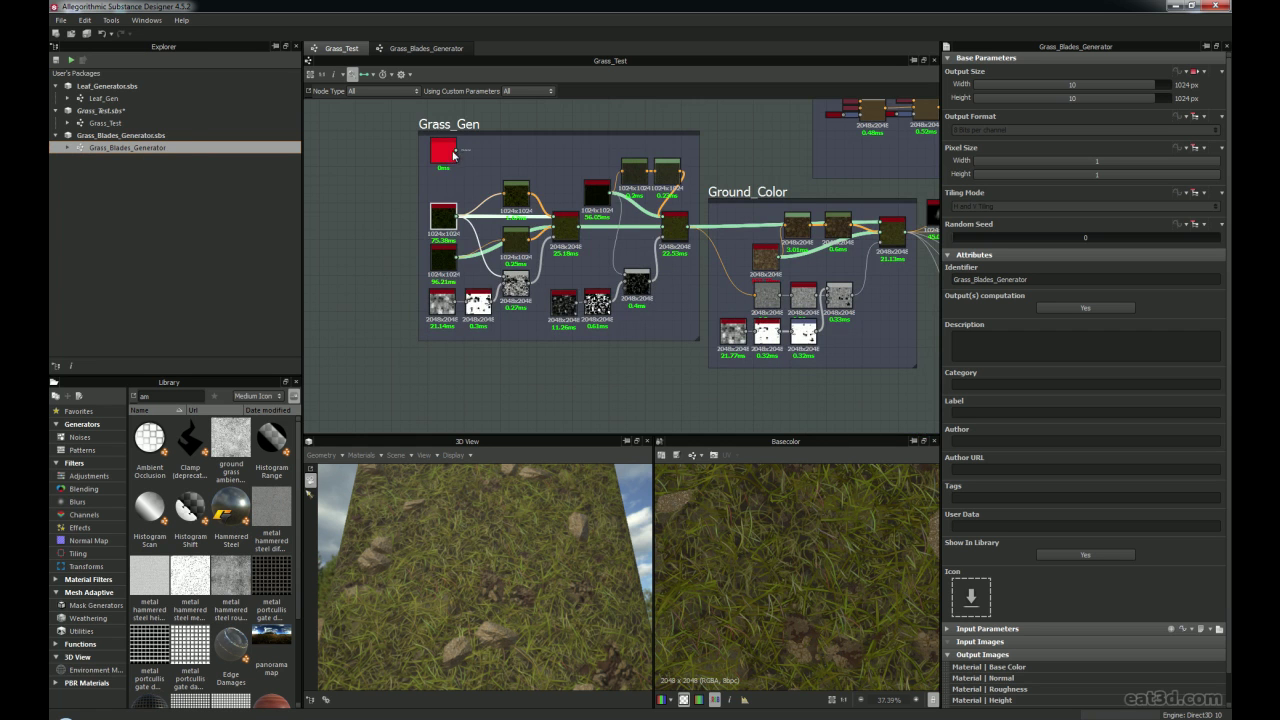
{"action": "scroll", "coordinate": [453, 155], "scroll_direction": "up", "scroll_amount": 5}
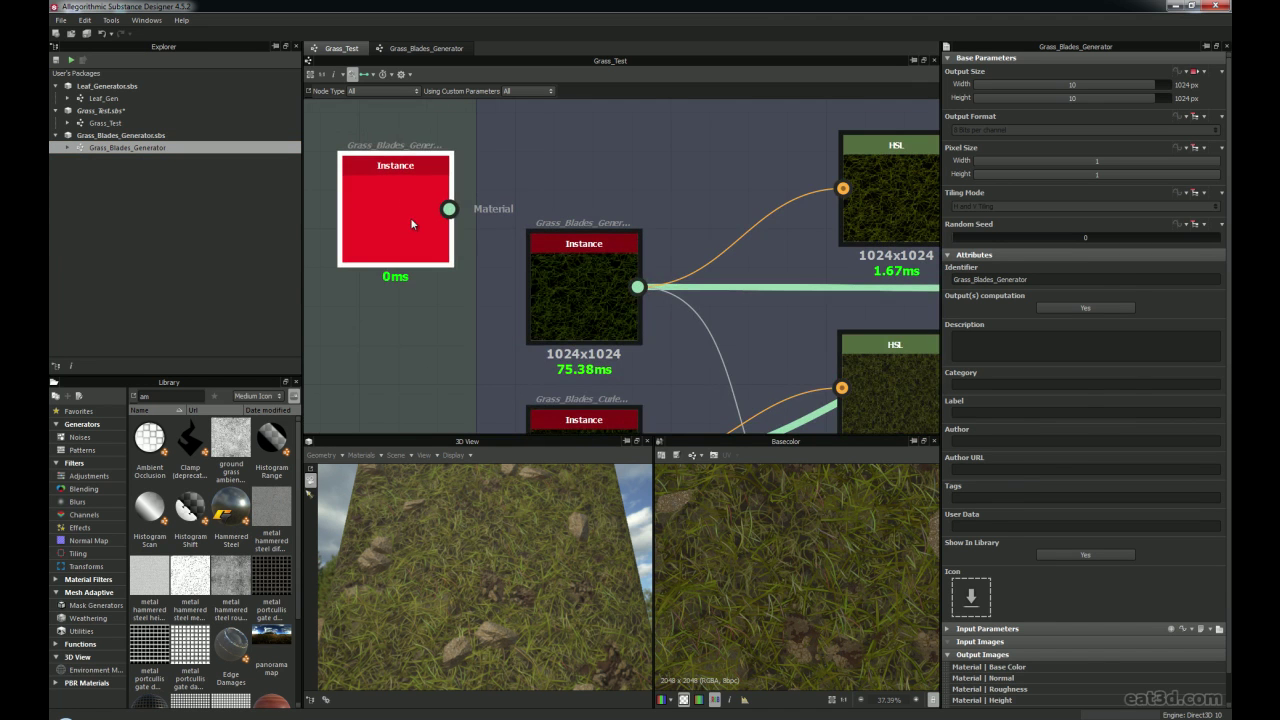
{"action": "left_click", "coordinate": [411, 224]}
{"action": "scroll", "coordinate": [528, 157], "scroll_direction": "down", "scroll_amount": 4}
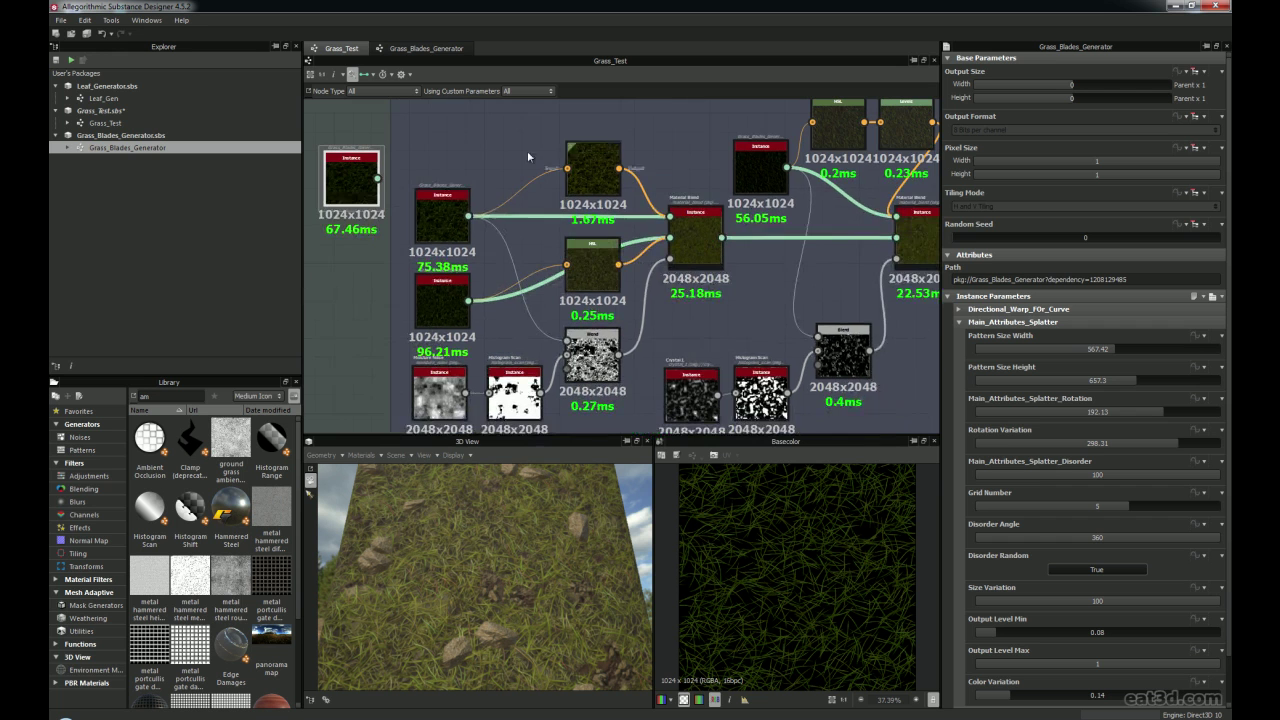
Preview the grass generator instances and the two Material Blend nodes that combine them in the Grass_Gen frame
{"action": "middle_click_drag", "start_coordinate": [760, 245], "coordinate": [704, 235]}
{"action": "left_click", "coordinate": [729, 240]}
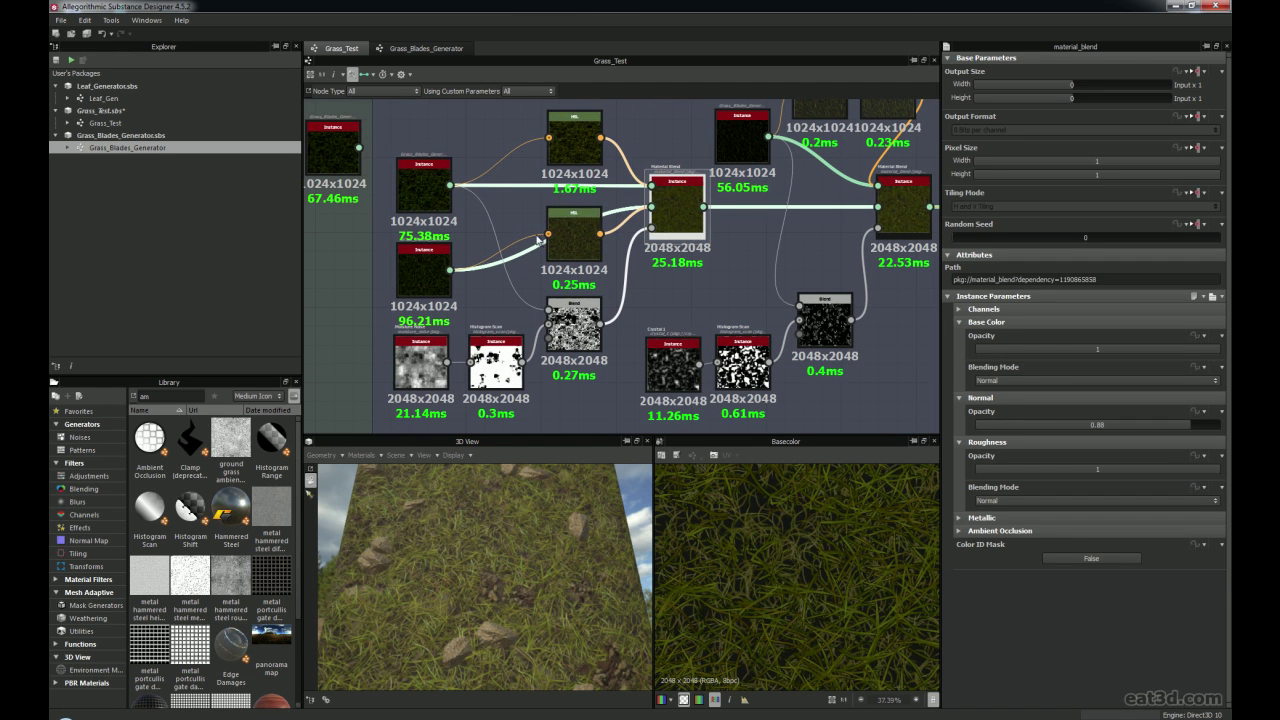
{"action": "left_click", "coordinate": [424, 183]}
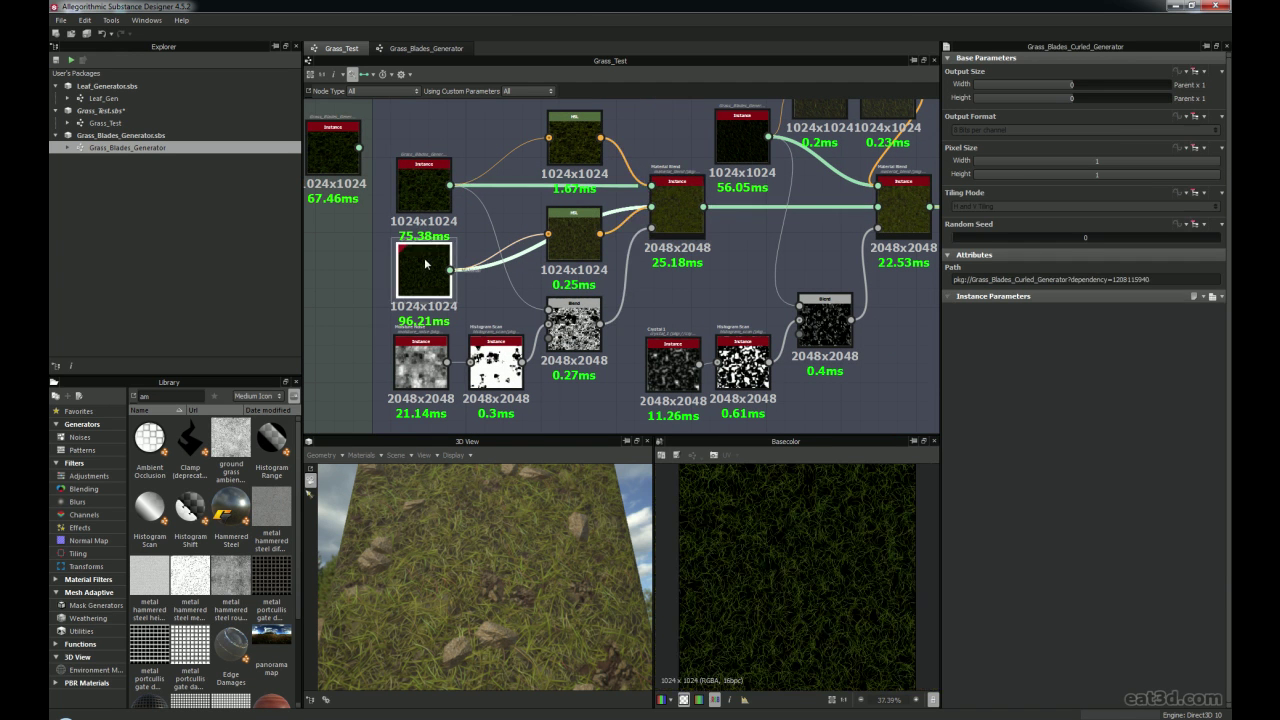
{"action": "middle_click_drag", "start_coordinate": [686, 239], "coordinate": [494, 285]}
{"action": "double_click", "coordinate": [712, 249]}
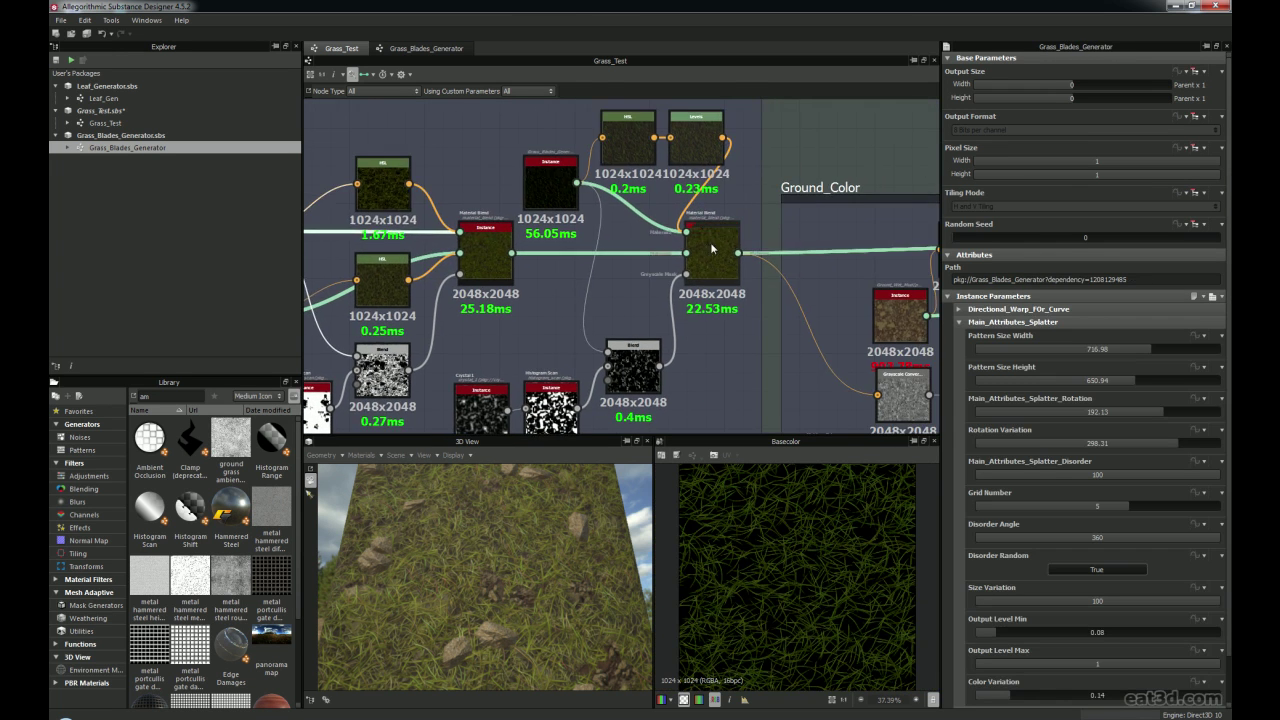
{"action": "scroll", "coordinate": [820, 324], "scroll_direction": "down", "scroll_amount": 3}
{"action": "middle_click_drag", "start_coordinate": [849, 303], "coordinate": [573, 256]}
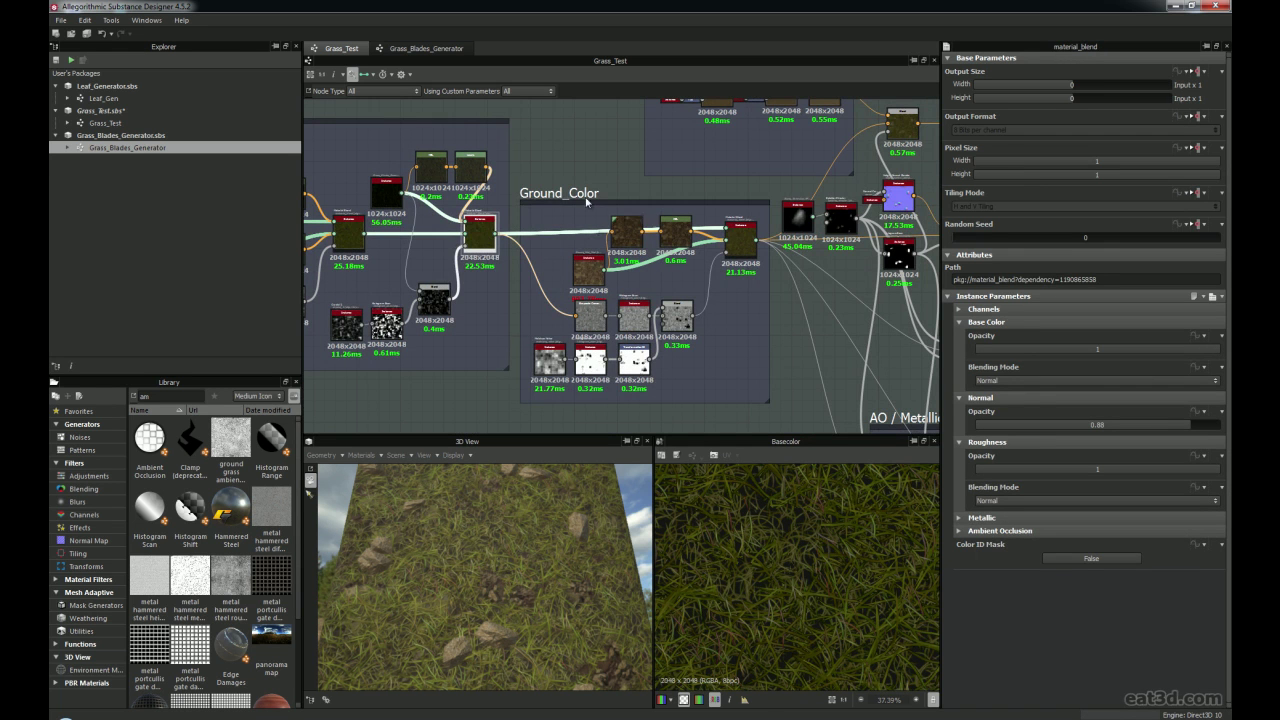
Preview the stone generator's height output and the Splatter Circular node that scatters the stones
{"action": "middle_click_drag", "start_coordinate": [655, 152], "coordinate": [499, 281]}
{"action": "scroll", "coordinate": [568, 214], "scroll_direction": "up", "scroll_amount": 3}
{"action": "middle_click_drag", "start_coordinate": [699, 306], "coordinate": [539, 124]}
{"action": "double_click", "coordinate": [543, 319]}
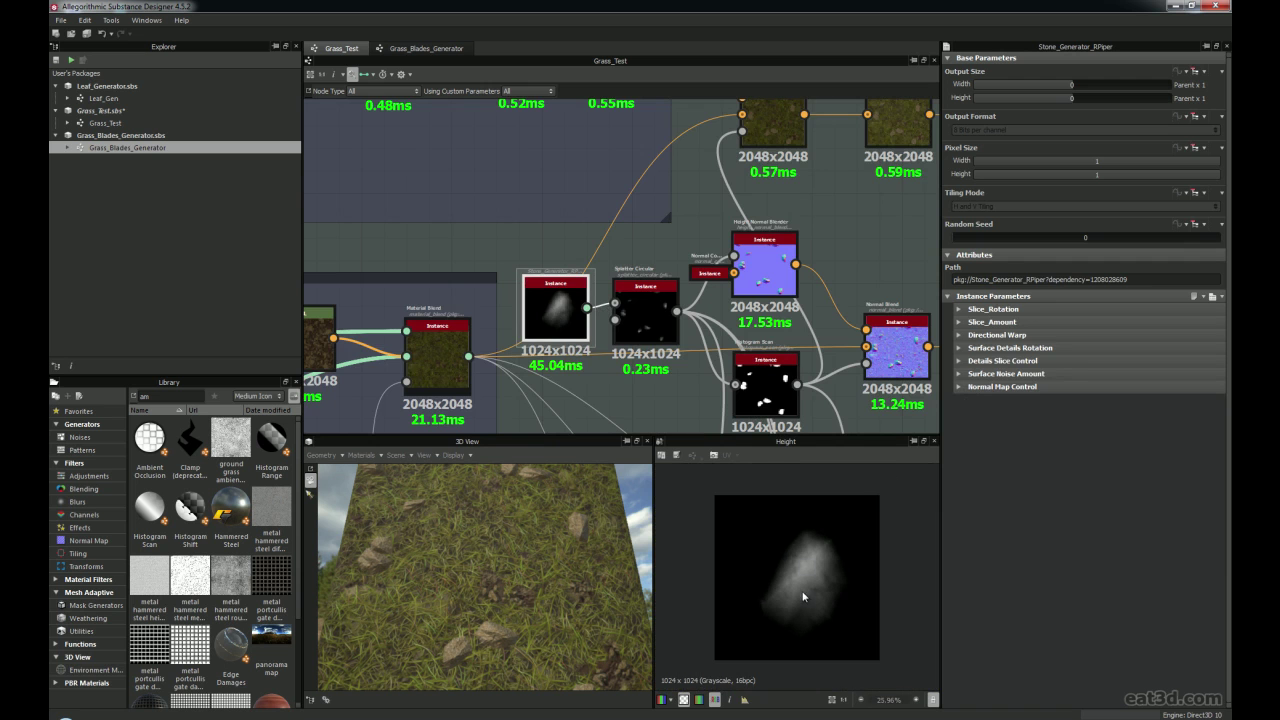
{"action": "middle_click_drag", "start_coordinate": [645, 240], "coordinate": [538, 223]}
{"action": "double_click", "coordinate": [538, 295]}
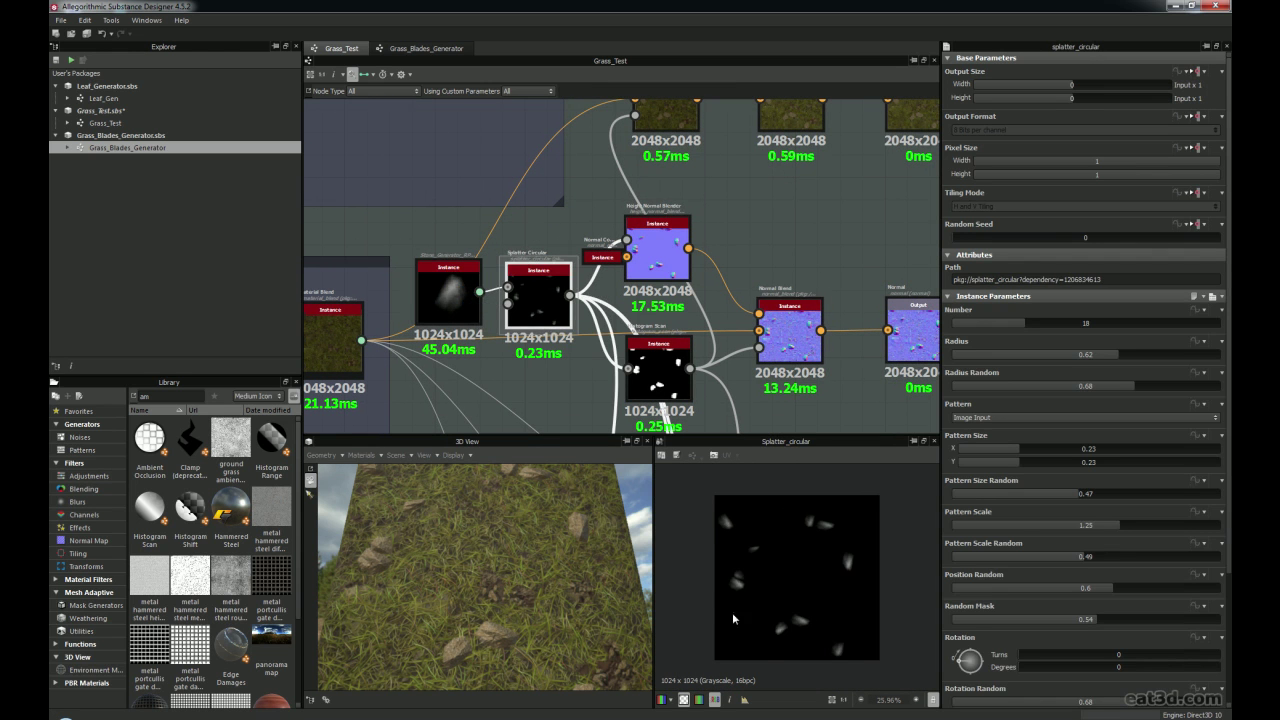
Examine the ground material in 3D and preview the Normal Blend node and the Normal output
{"action": "left_click_drag", "start_coordinate": [463, 629], "coordinate": [544, 504]}
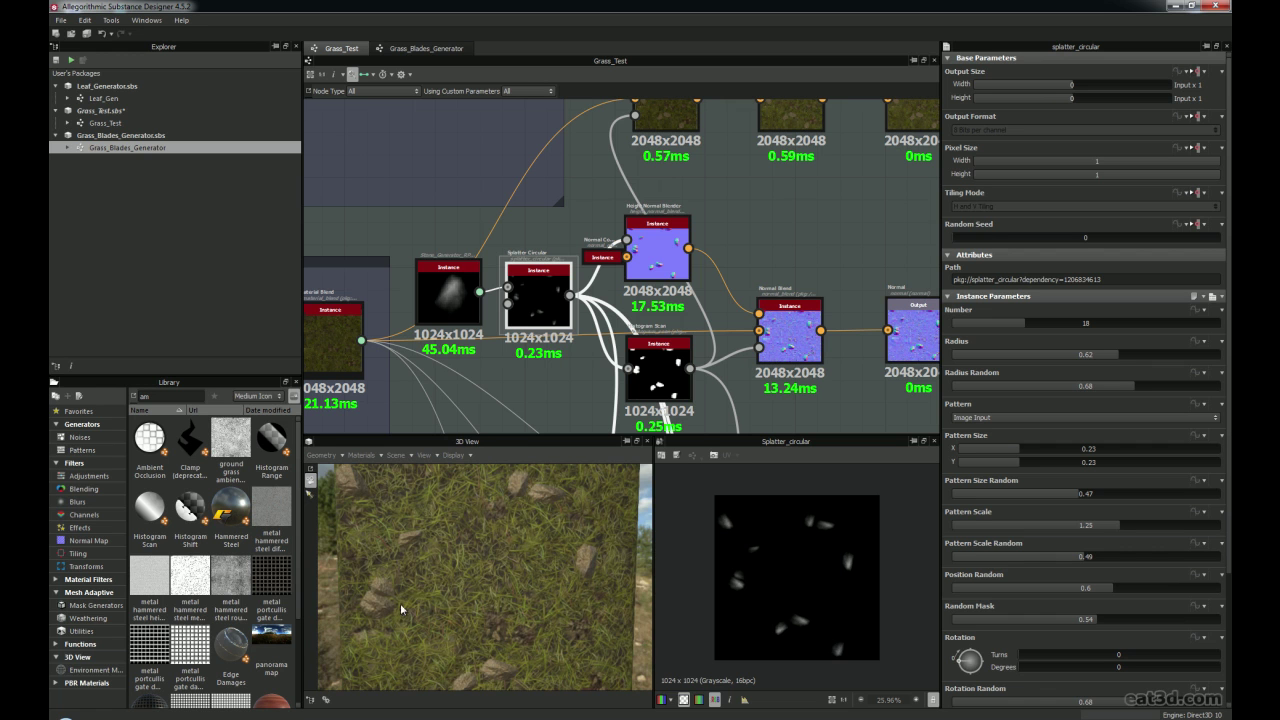
{"action": "scroll", "coordinate": [607, 304], "scroll_direction": "down", "scroll_amount": 3}
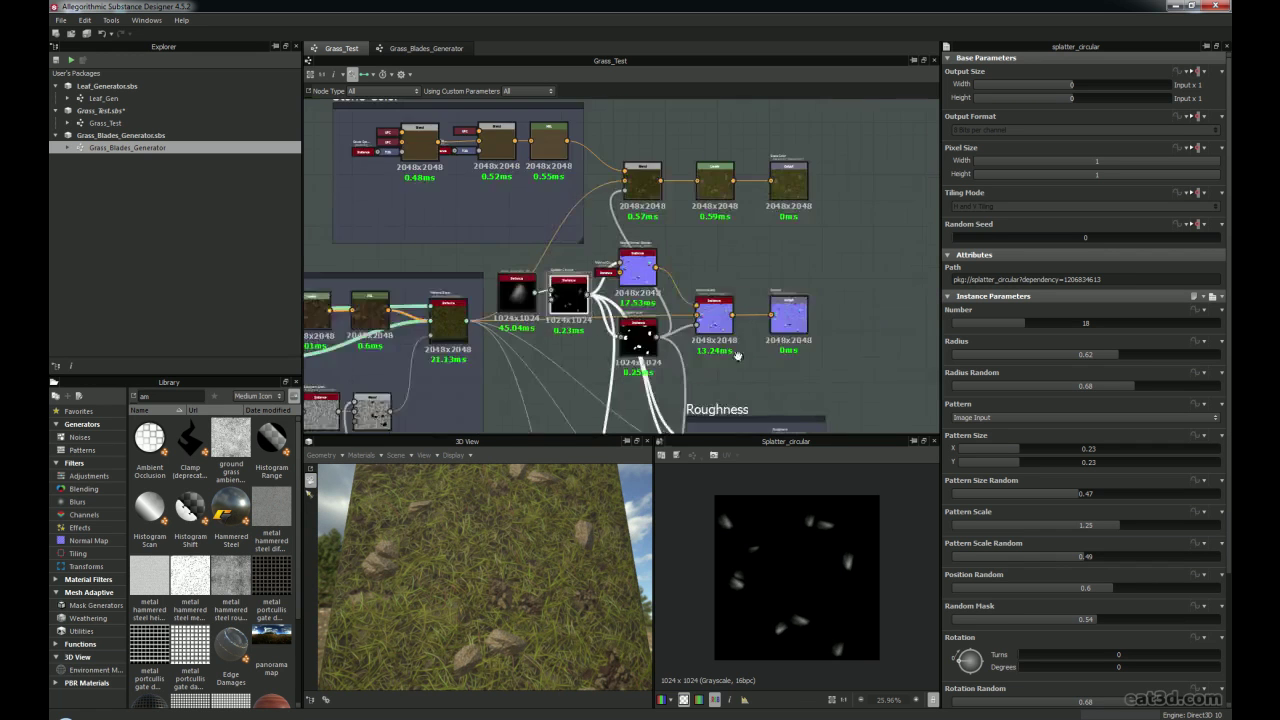
{"action": "middle_click_drag", "start_coordinate": [737, 354], "coordinate": [553, 283]}
{"action": "left_click", "coordinate": [528, 254]}
{"action": "double_click", "coordinate": [528, 254]}
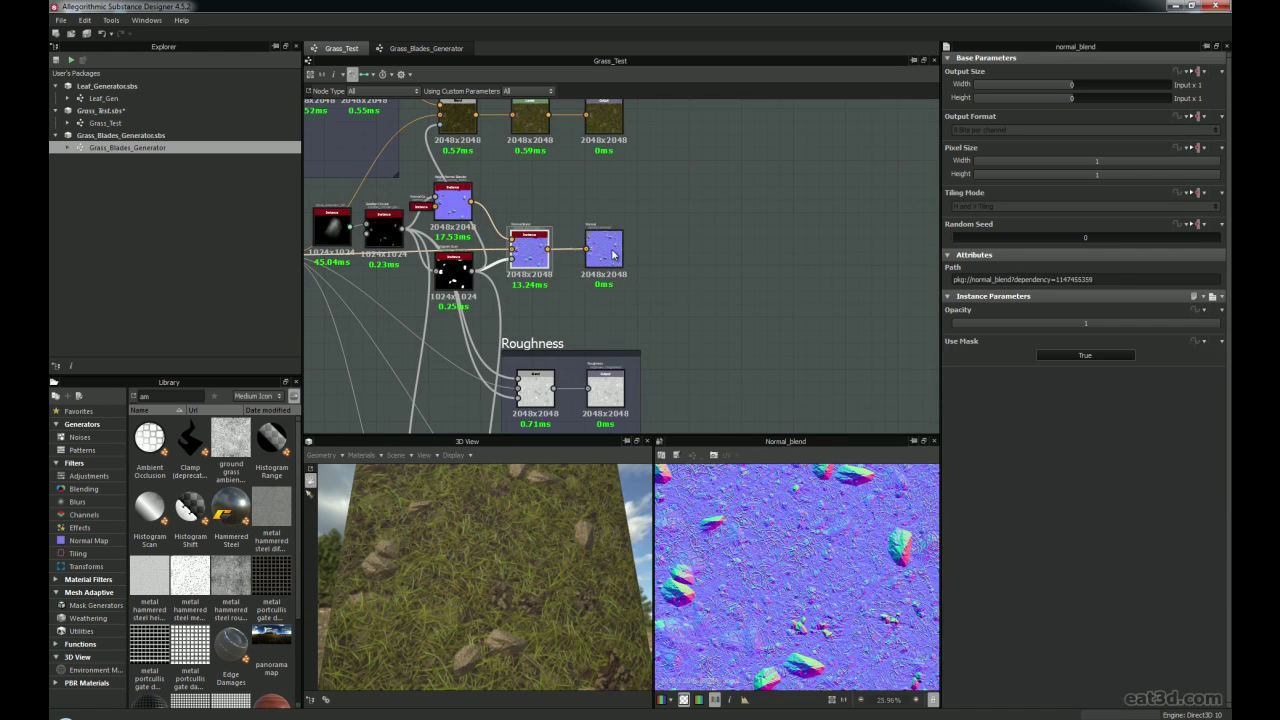
{"action": "double_click", "coordinate": [606, 250]}
Delete the unconnected Grass_Blades_Generator instance beside the Grass_Gen frame
{"action": "scroll", "coordinate": [443, 291], "scroll_direction": "down", "scroll_amount": 1}
{"action": "scroll", "coordinate": [443, 291], "scroll_direction": "down", "scroll_amount": 3}
{"action": "middle_click_drag", "start_coordinate": [553, 273], "coordinate": [792, 237]}
{"action": "middle_click_drag", "start_coordinate": [419, 241], "coordinate": [502, 204]}
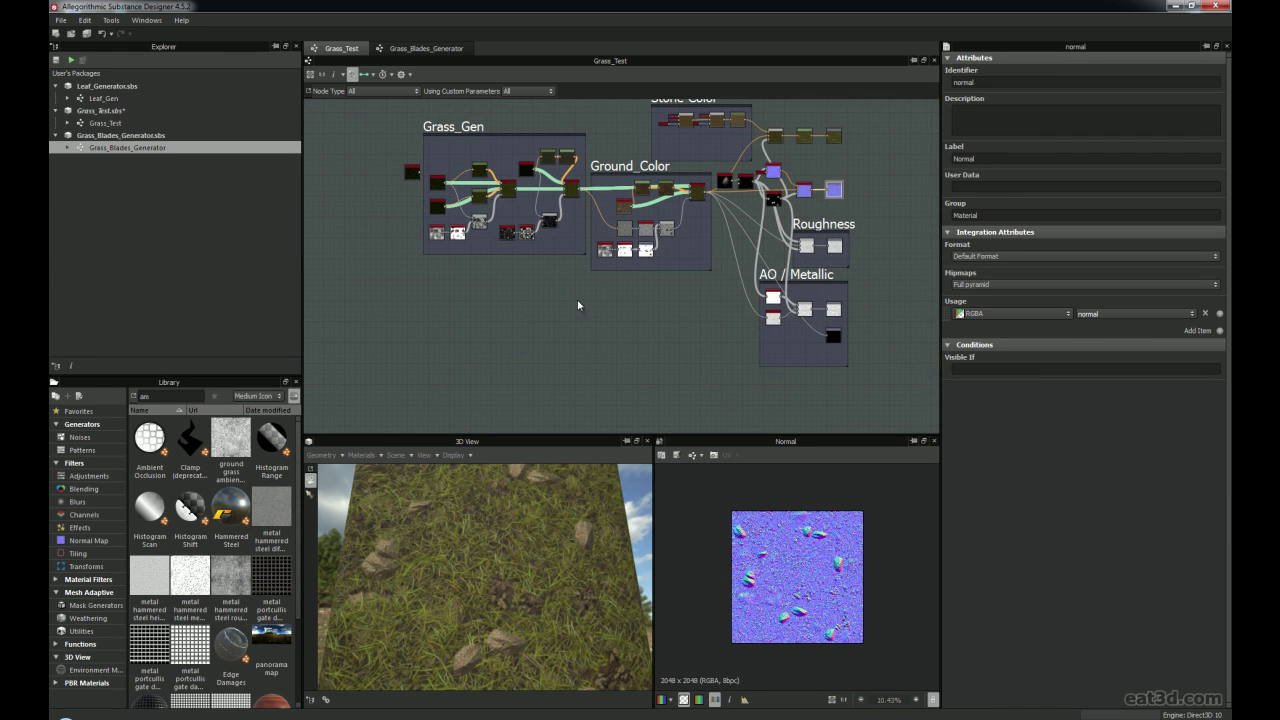
{"action": "left_click_drag", "start_coordinate": [410, 175], "coordinate": [352, 232]}
{"action": "key", "text": "Delete"}
Save the changes to the Grass_Test.sbs package
{"action": "scroll", "coordinate": [613, 263], "scroll_direction": "up", "scroll_amount": 5}
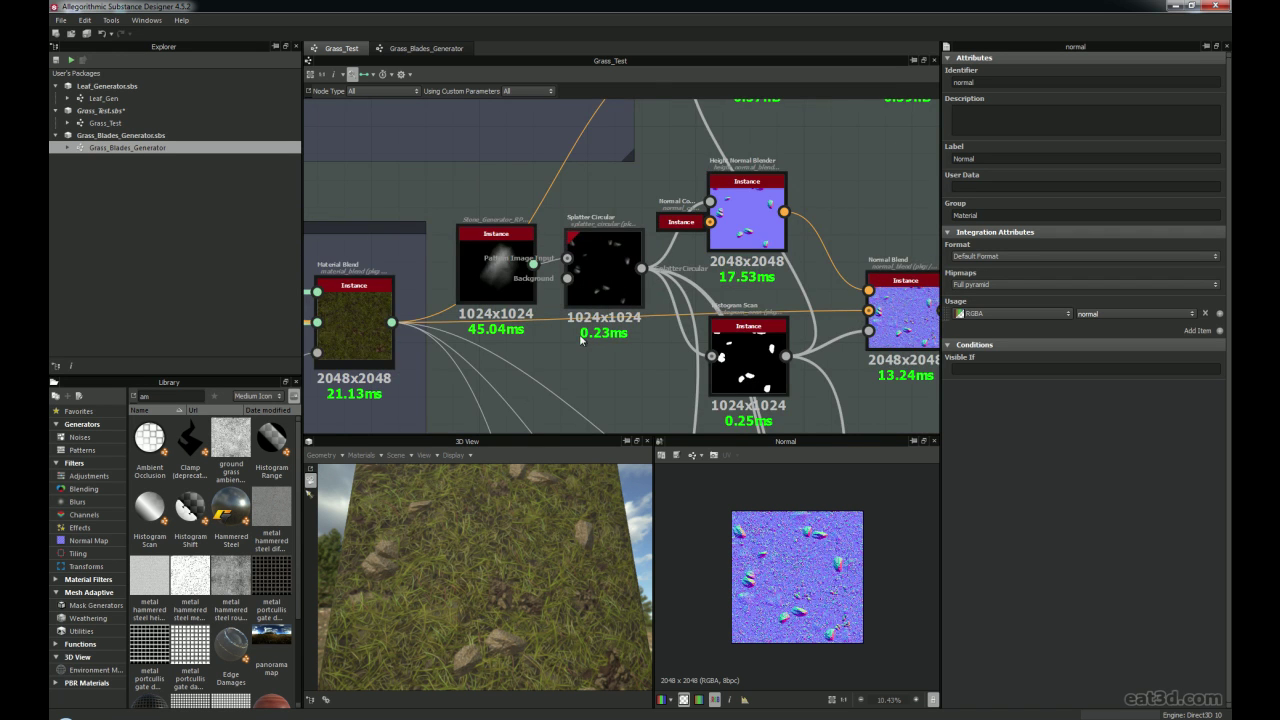
{"action": "scroll", "coordinate": [472, 405], "scroll_direction": "down", "scroll_amount": 2}
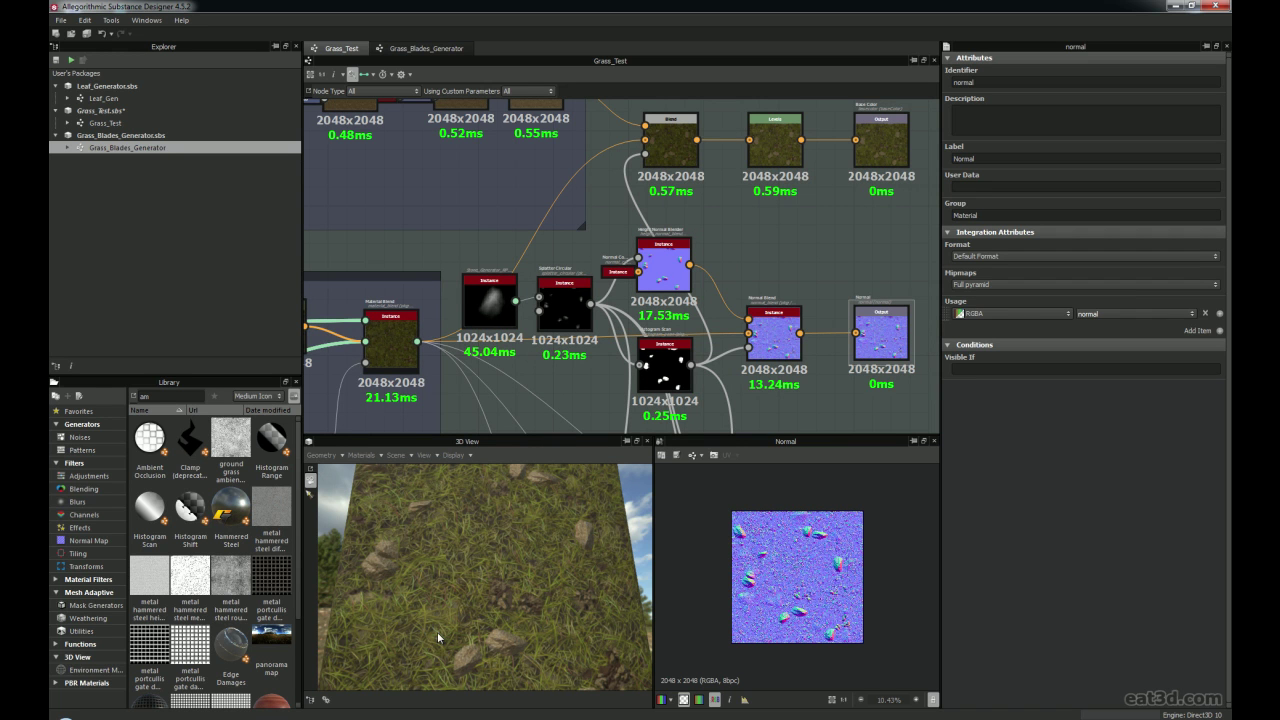
{"action": "left_click_drag", "start_coordinate": [443, 614], "coordinate": [455, 537]}
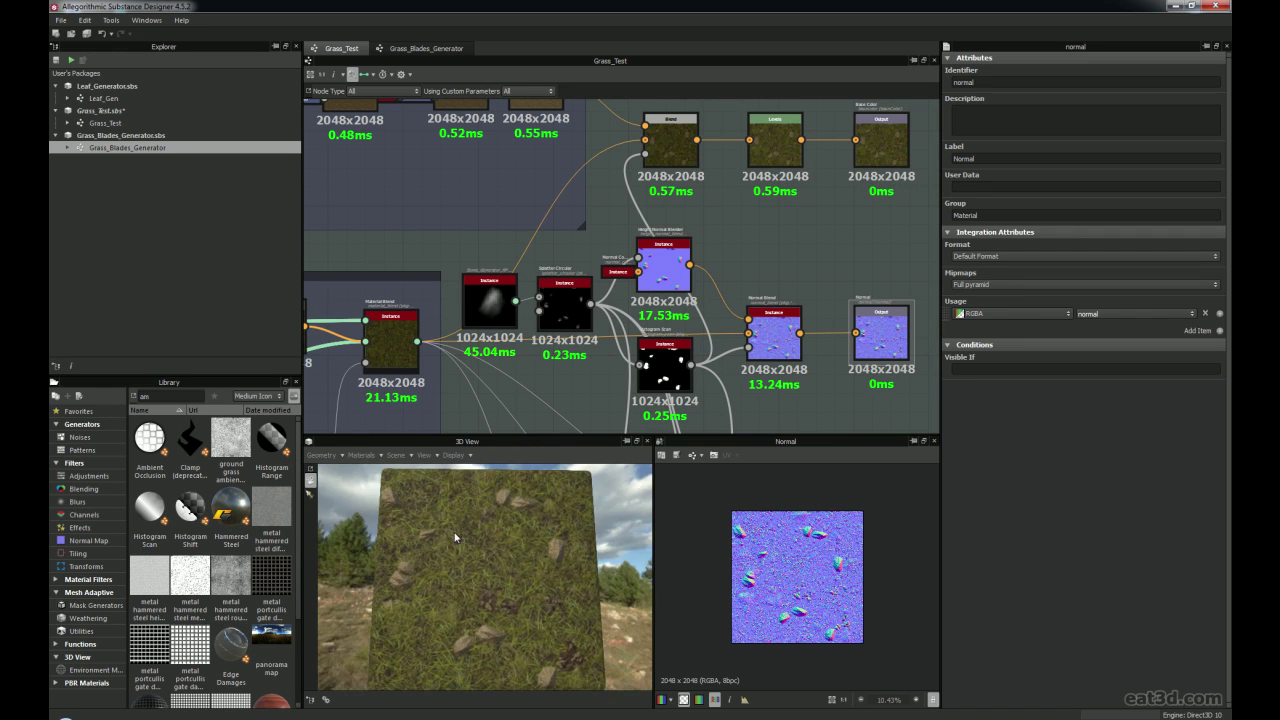
{"action": "scroll", "coordinate": [623, 284], "scroll_direction": "down", "scroll_amount": 5}
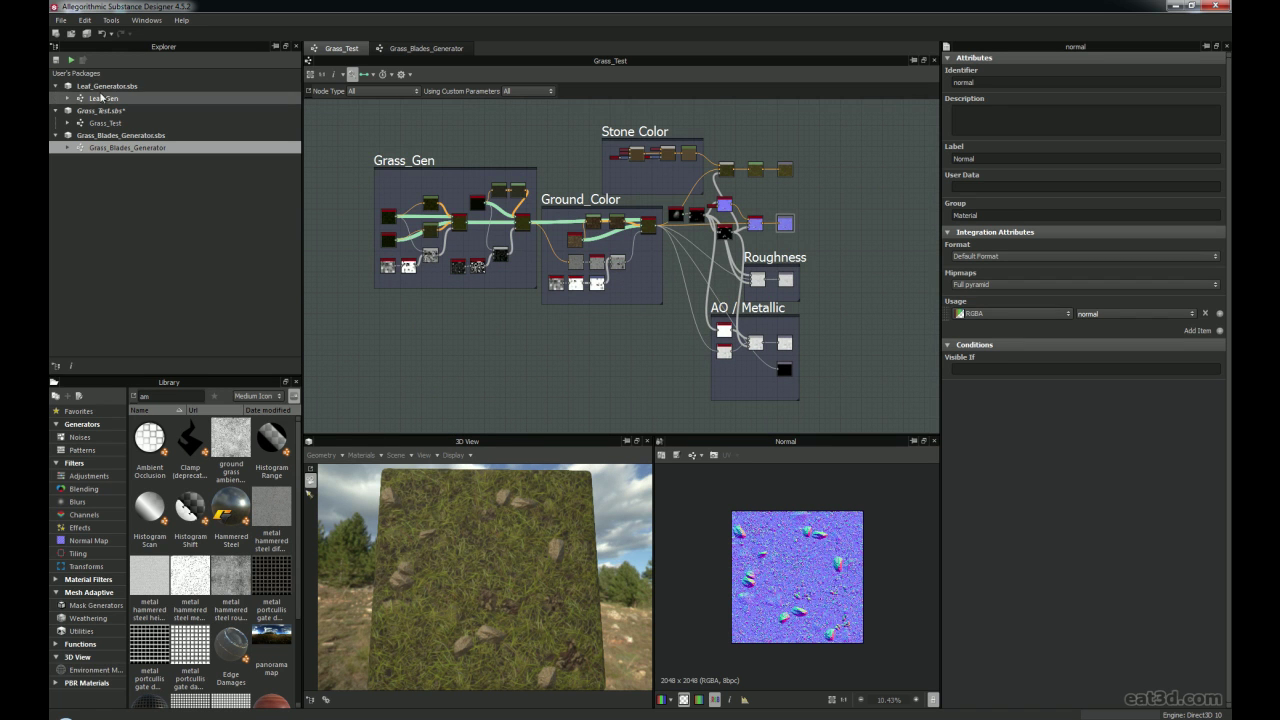
{"action": "left_click", "coordinate": [60, 20]}
{"action": "left_click", "coordinate": [80, 88]}
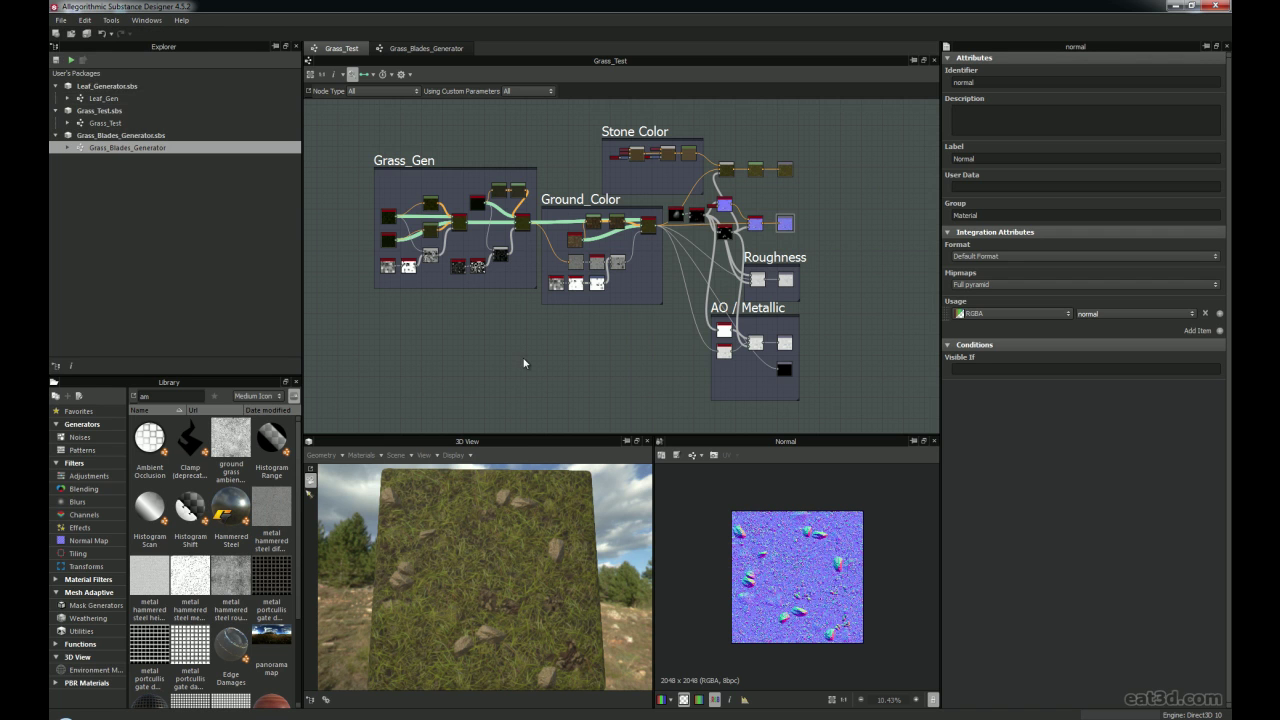